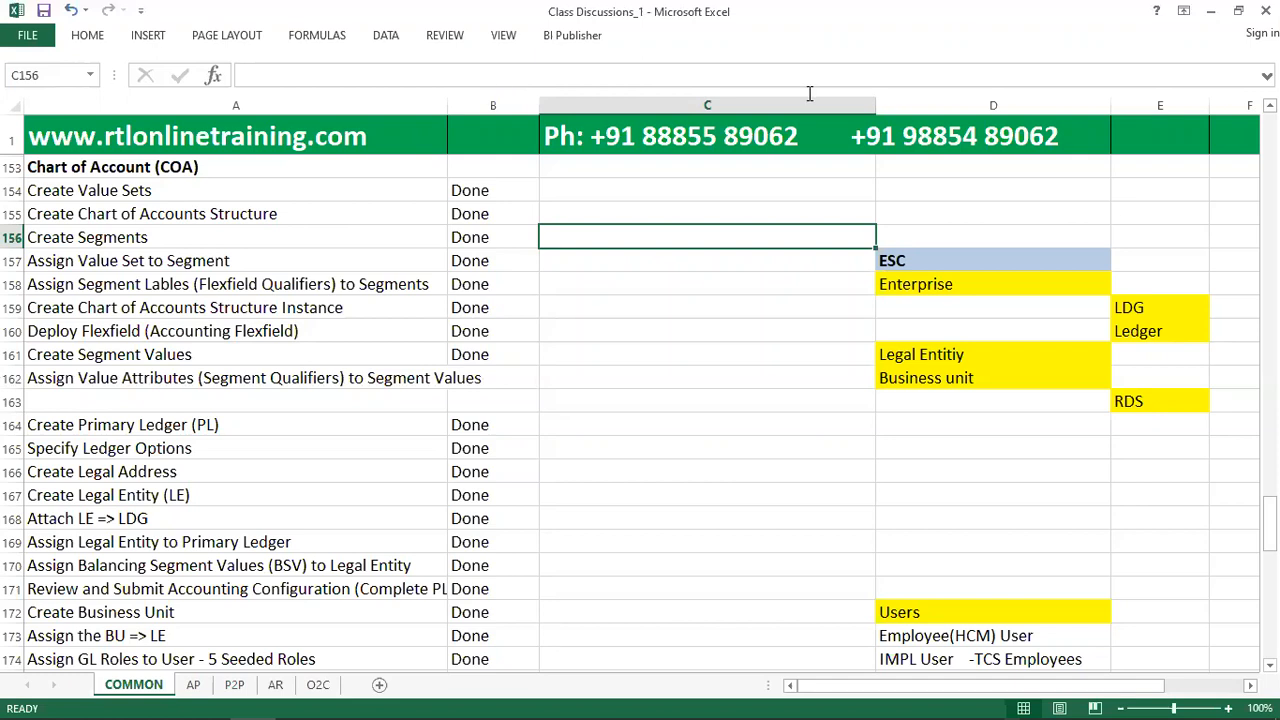
Switch to the Chrome browser and open the rtlonlinetraining.com site in a new tab.
key("alt+Tab")
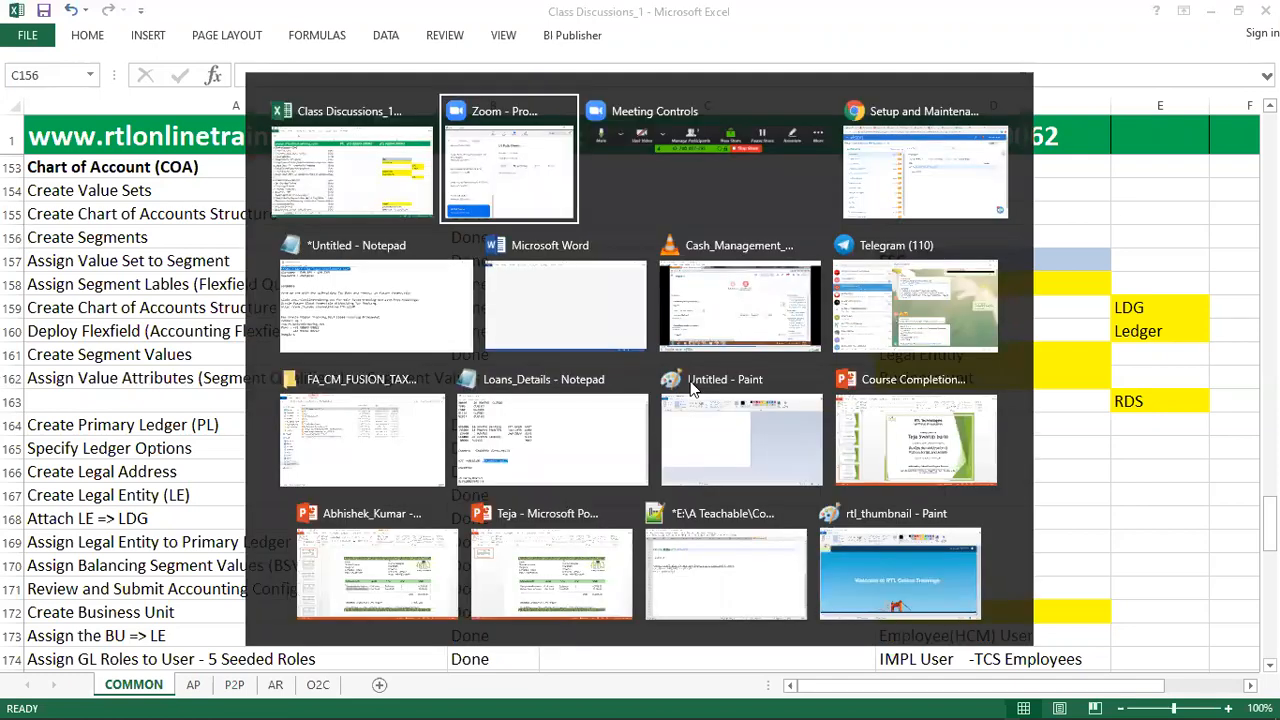
key("alt+Tab")
key("alt+Tab")
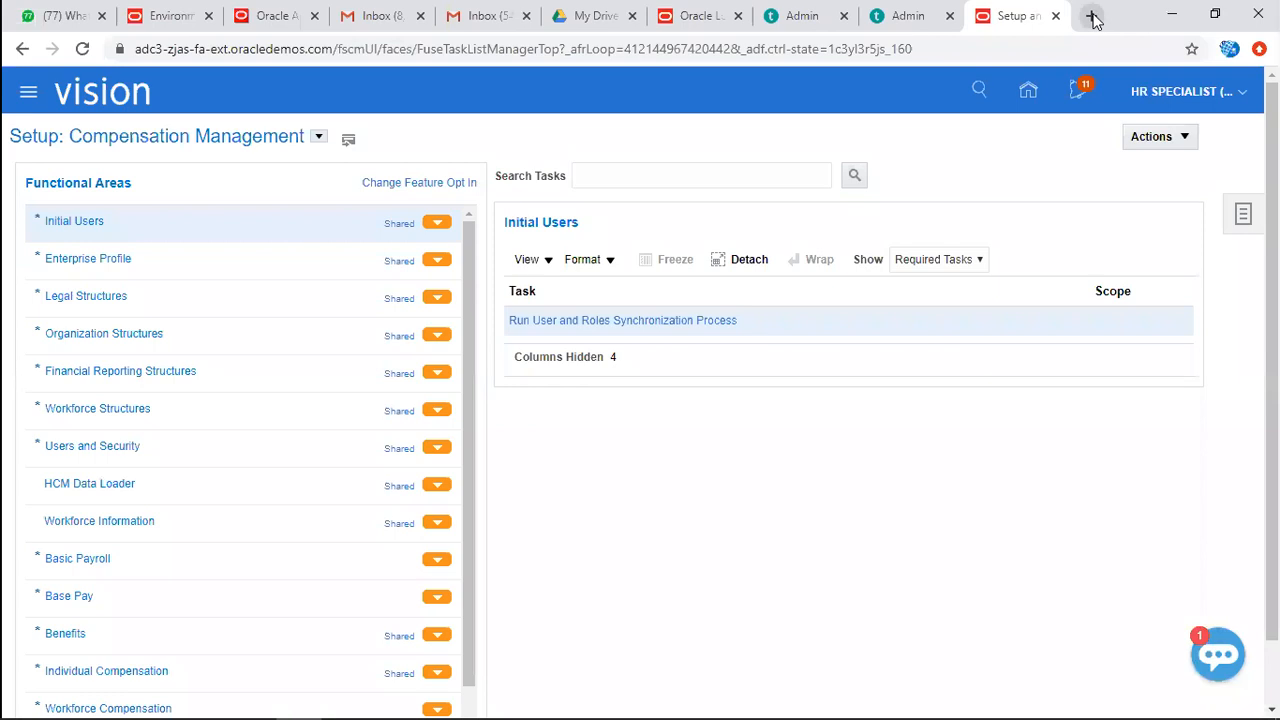
left_click(1091, 16)
type("rtlon")
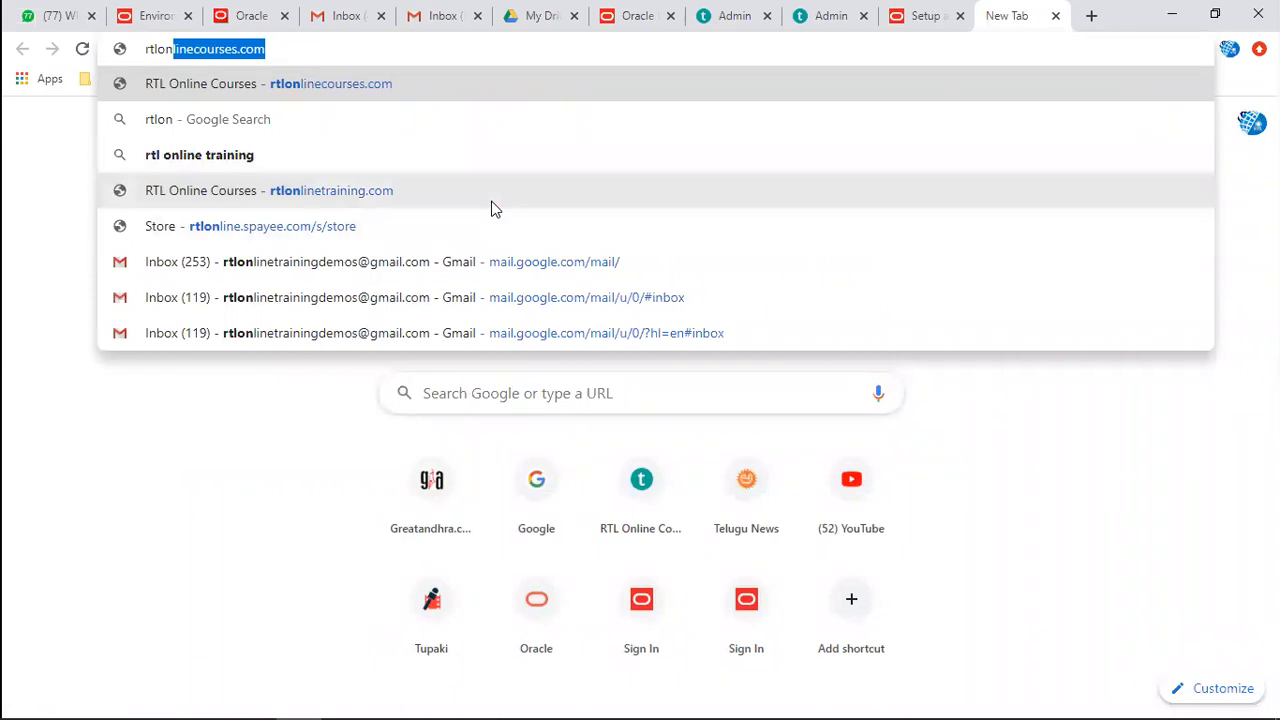
key("Down")
key("Down")
key("Down")
key("Return")
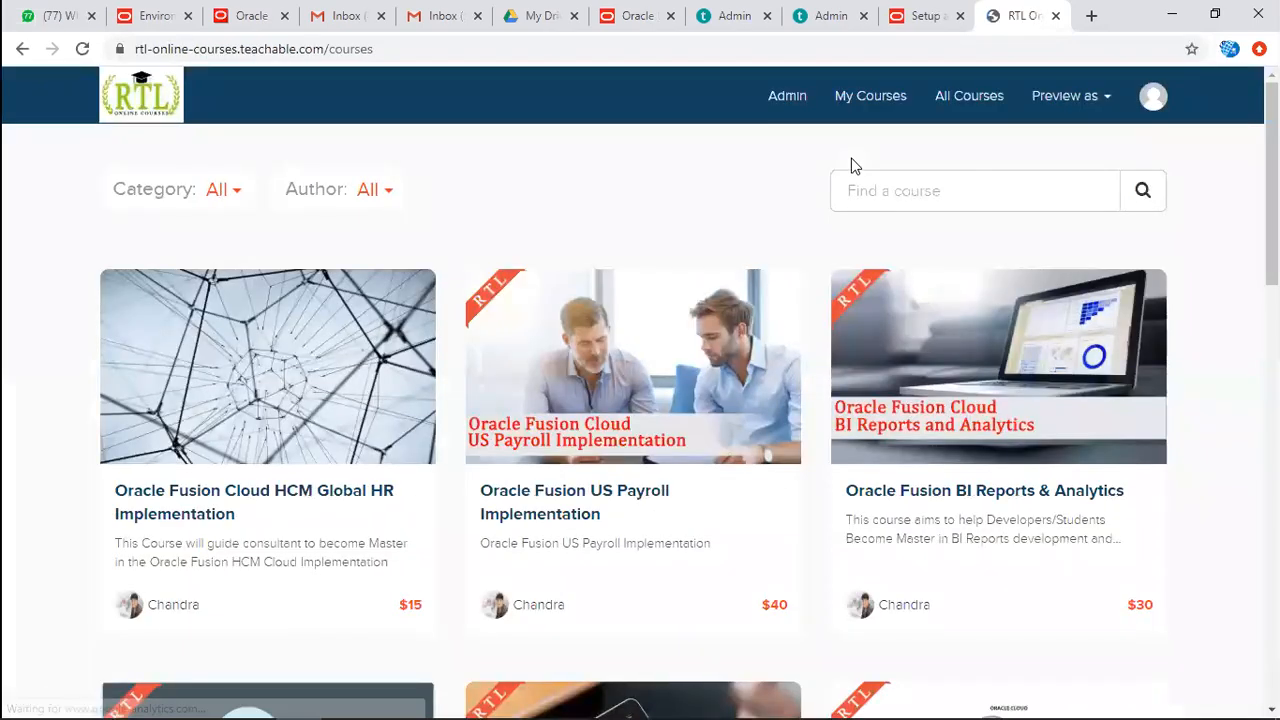
Examine the category and author filter choices of the course catalogue.
scroll(1243, 443, "down", 2)
scroll(371, 254, "up", 2)
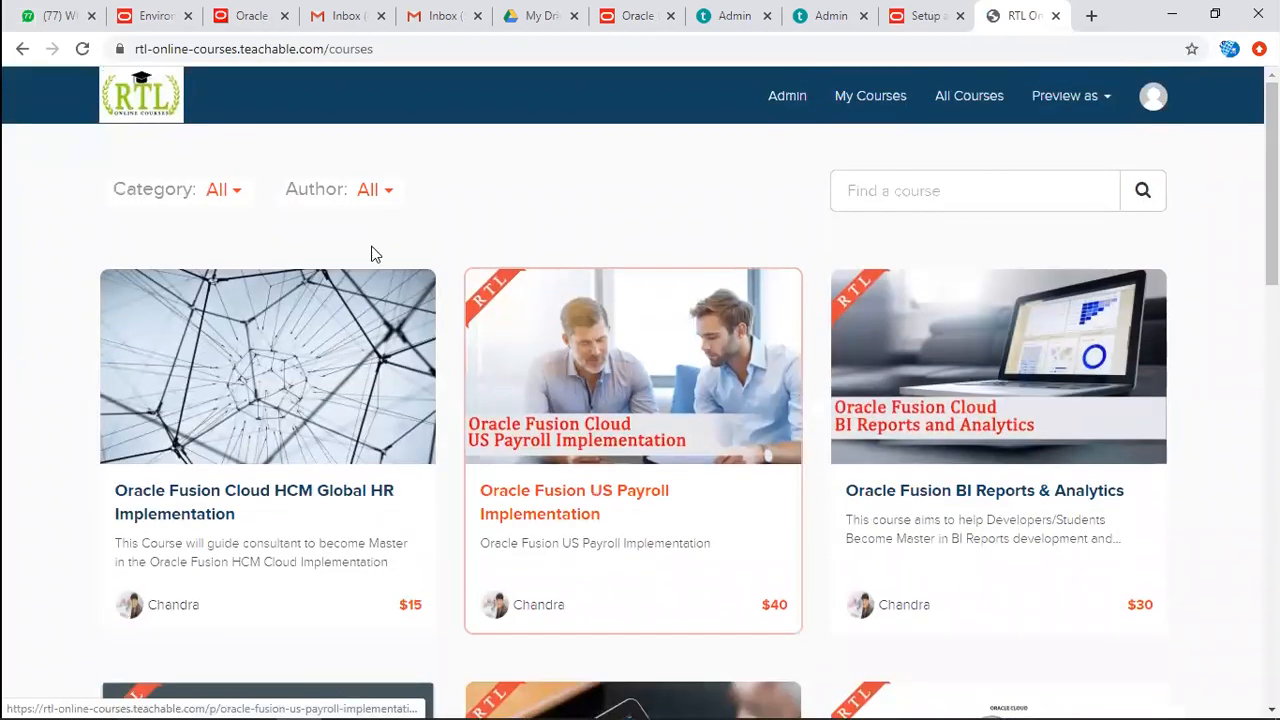
left_click(224, 197)
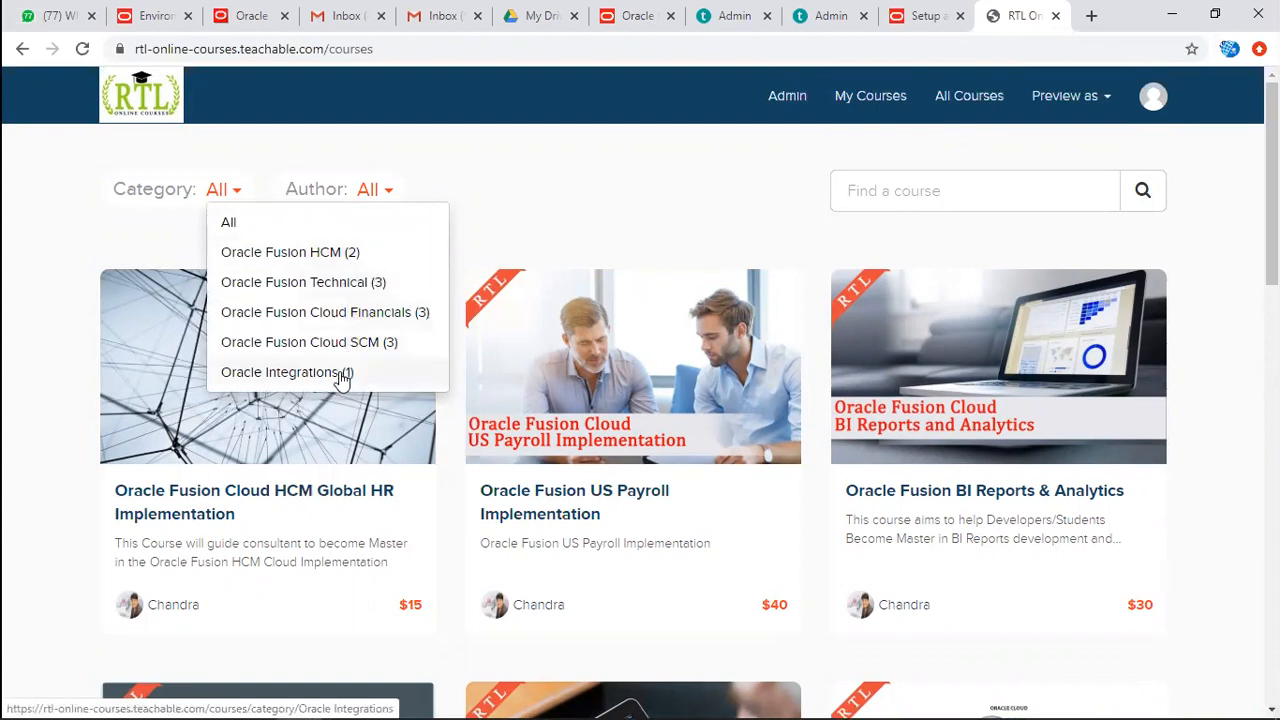
left_click(431, 163)
left_click(388, 193)
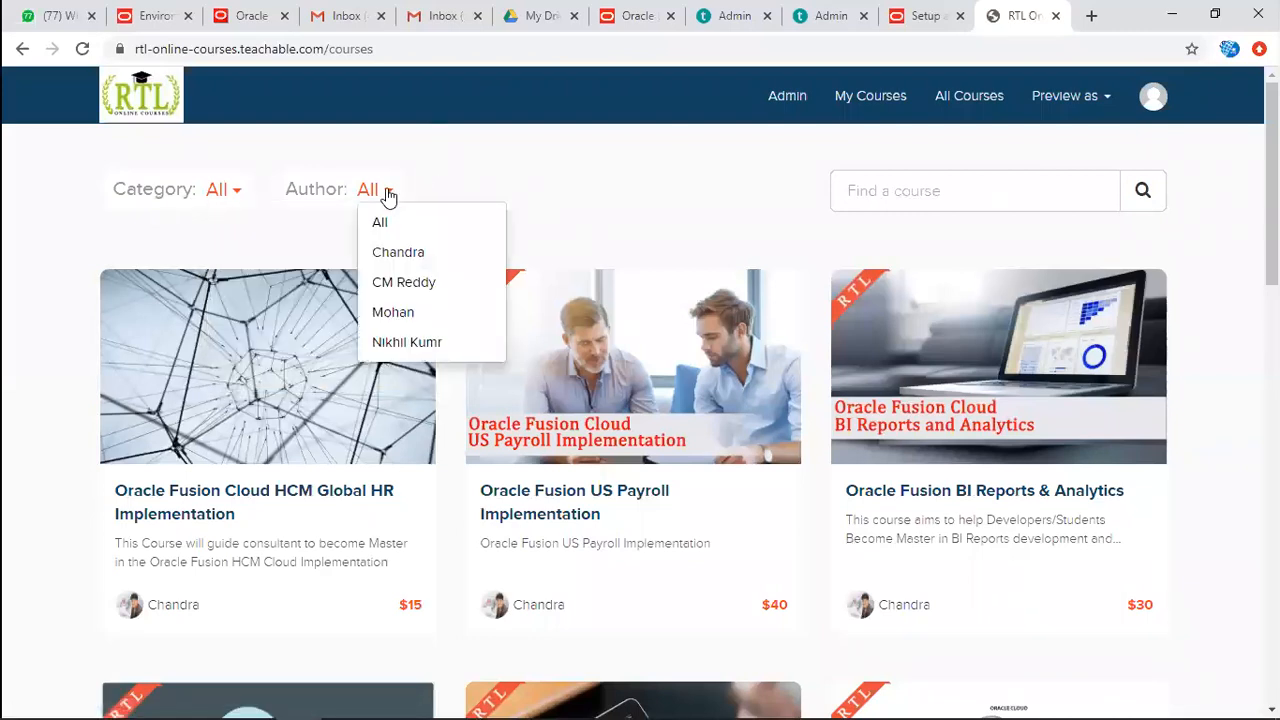
left_click(546, 189)
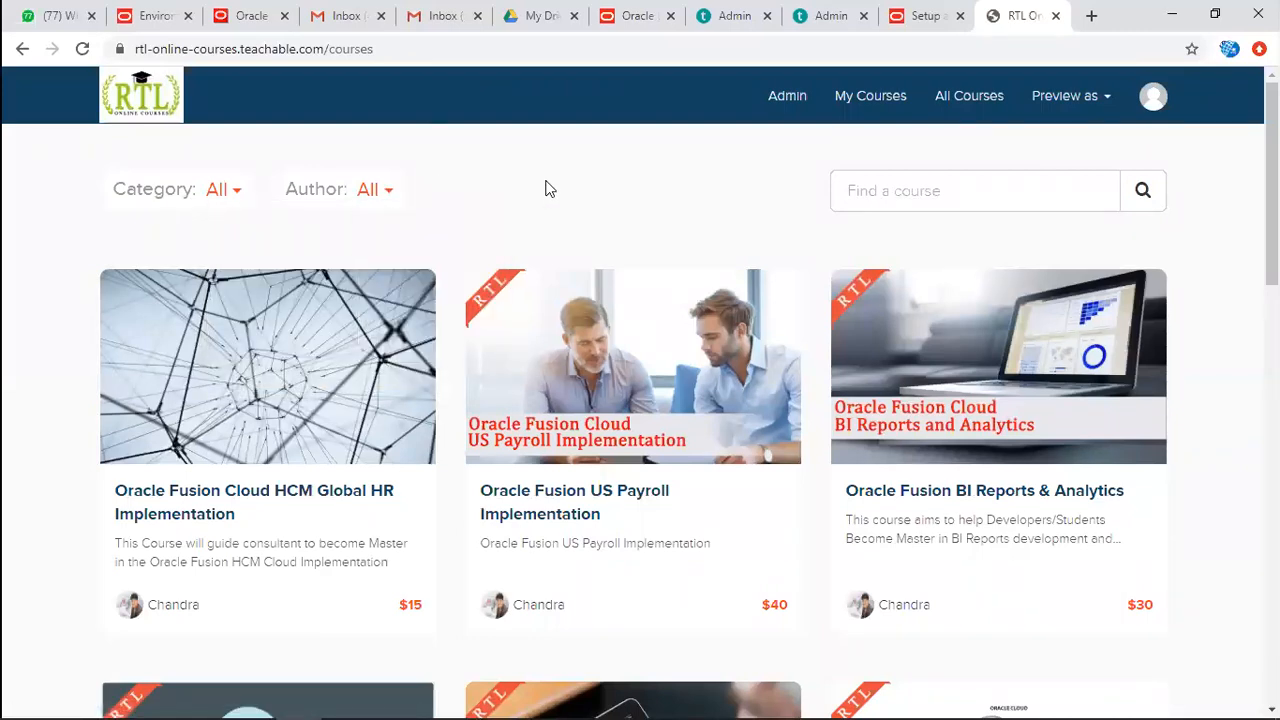
Look through the course catalogue and open the Oracle Fusion BI Reports & Analytics course page.
scroll(546, 189, "down", 13)
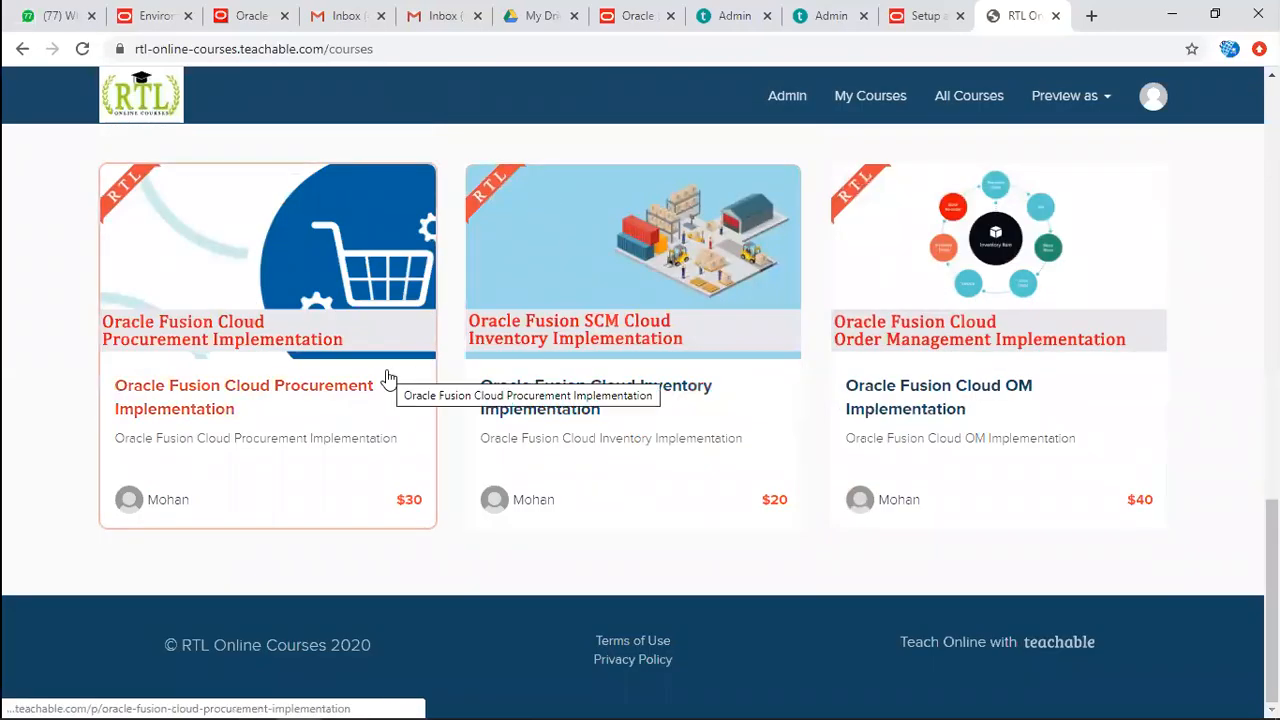
scroll(388, 378, "up", 10)
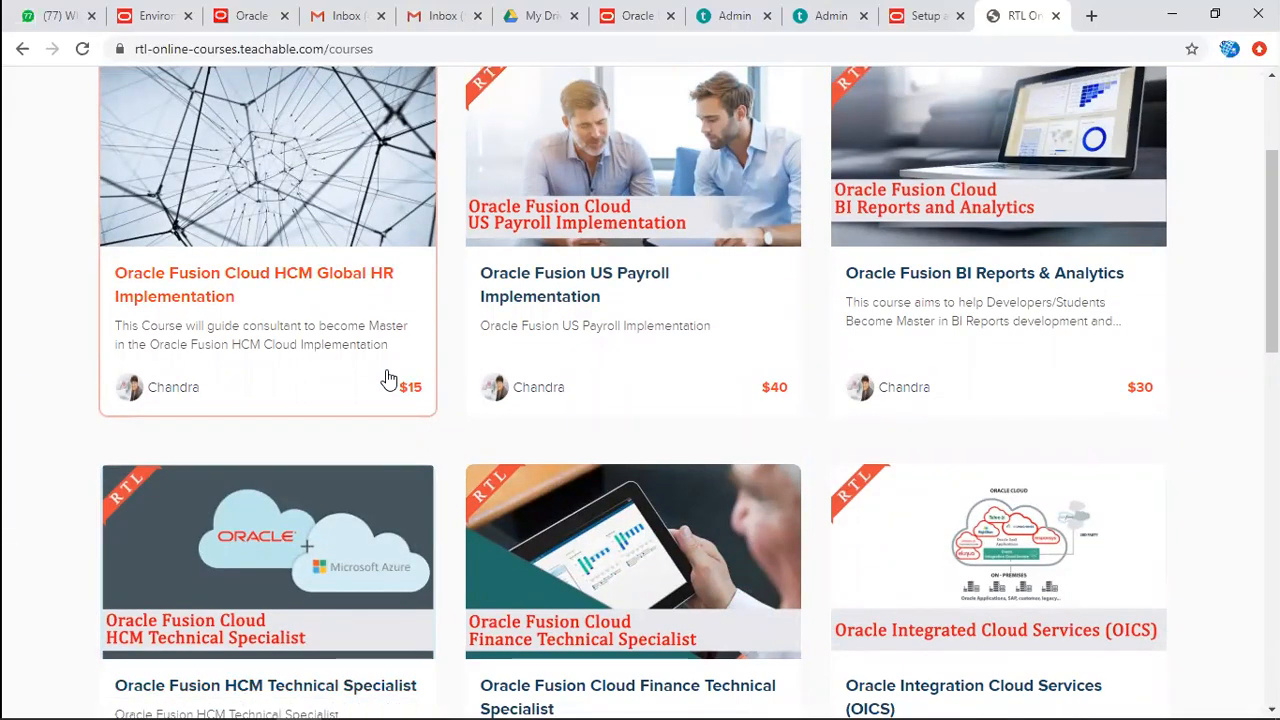
scroll(388, 378, "up", 2)
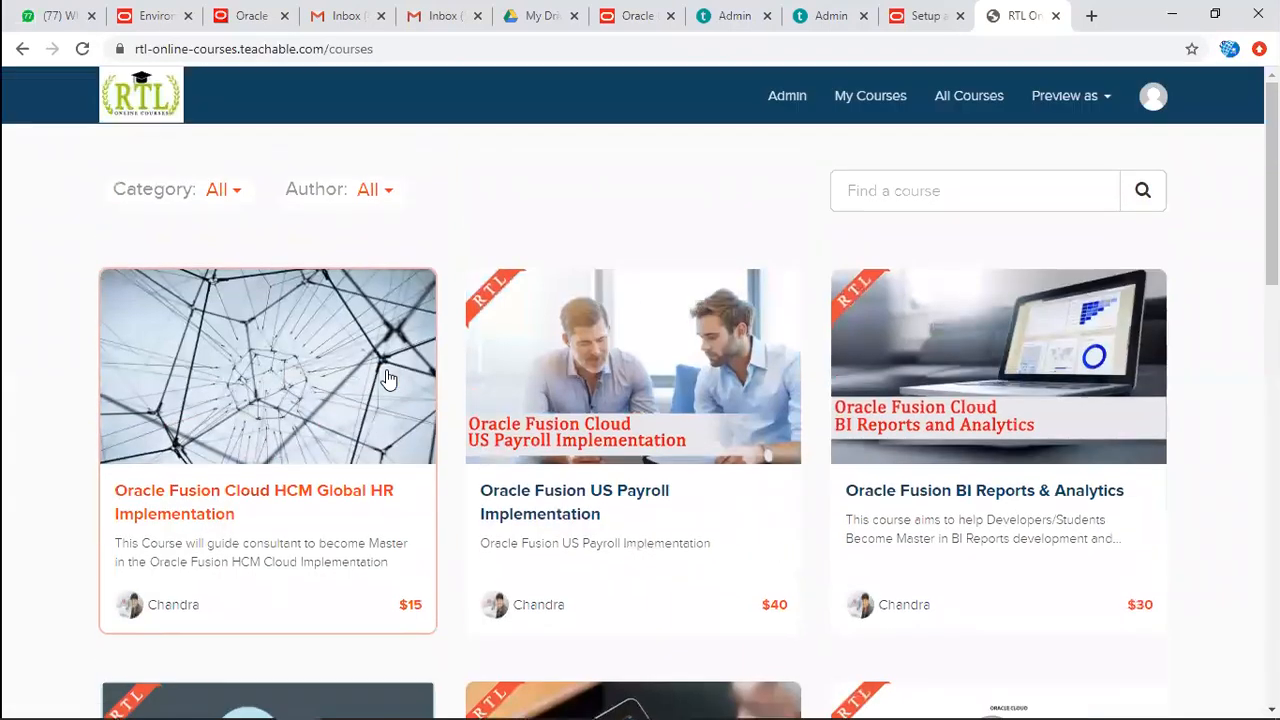
scroll(388, 378, "down", 3)
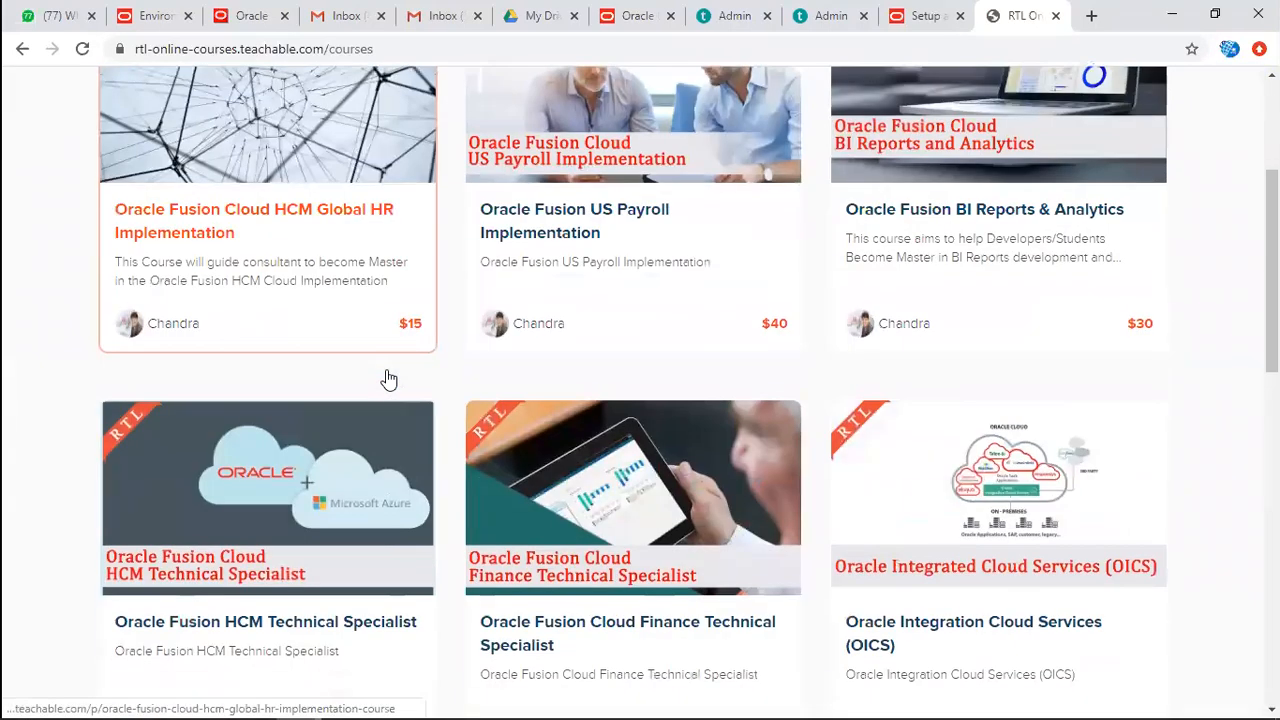
left_click(1015, 234)
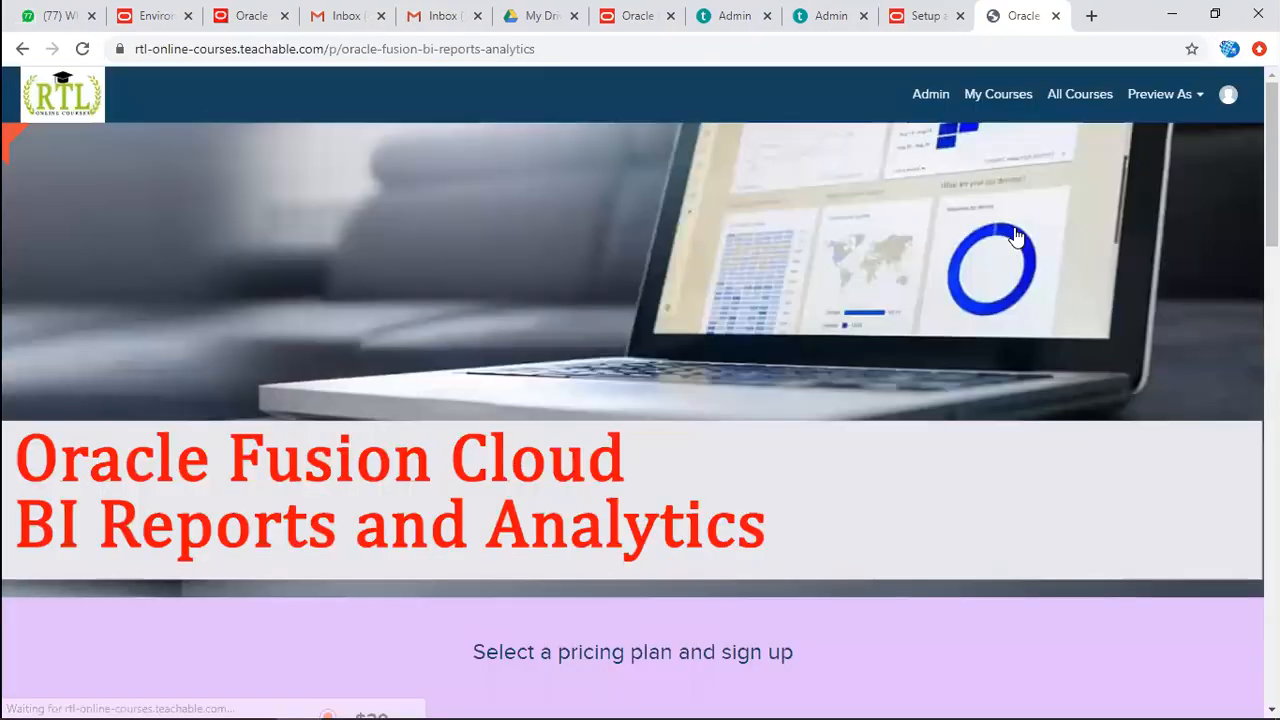
Review the BI Reports & Analytics course's price and curriculum, expanding the lecture list to show all days.
scroll(604, 388, "down", 4)
left_click_drag(355, 345, 391, 350)
scroll(392, 370, "down", 4)
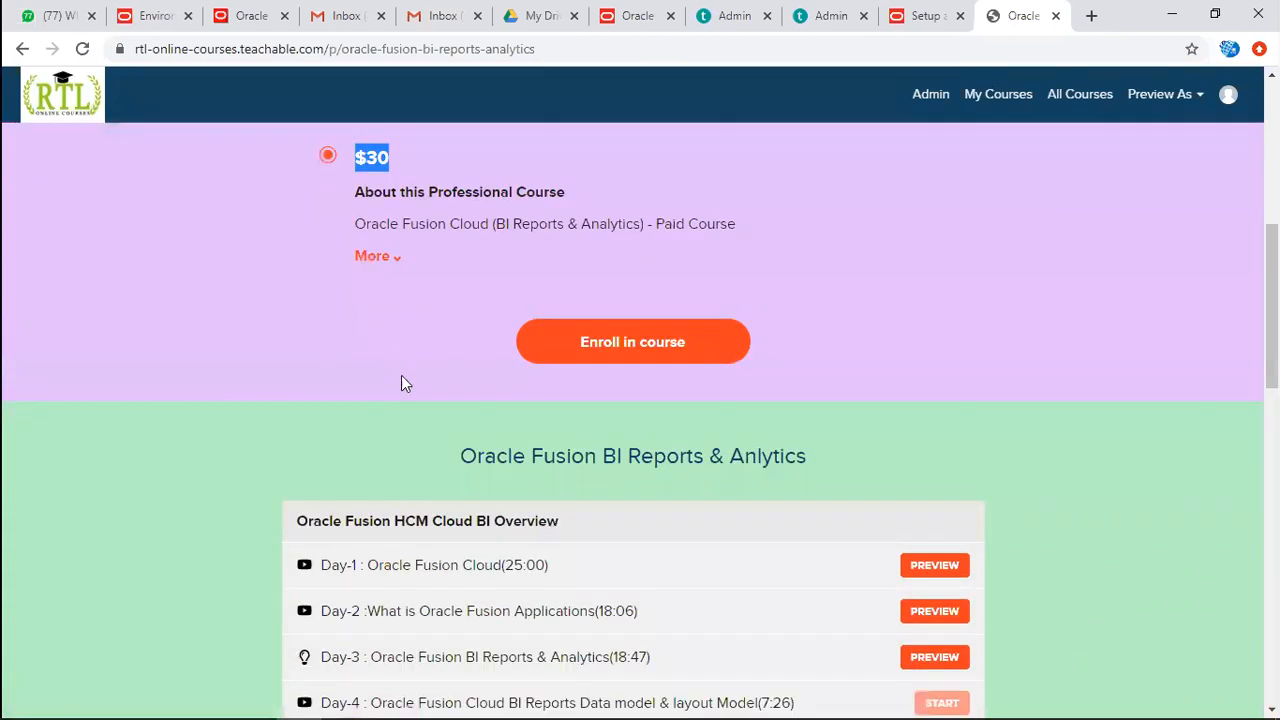
scroll(674, 543, "down", 2)
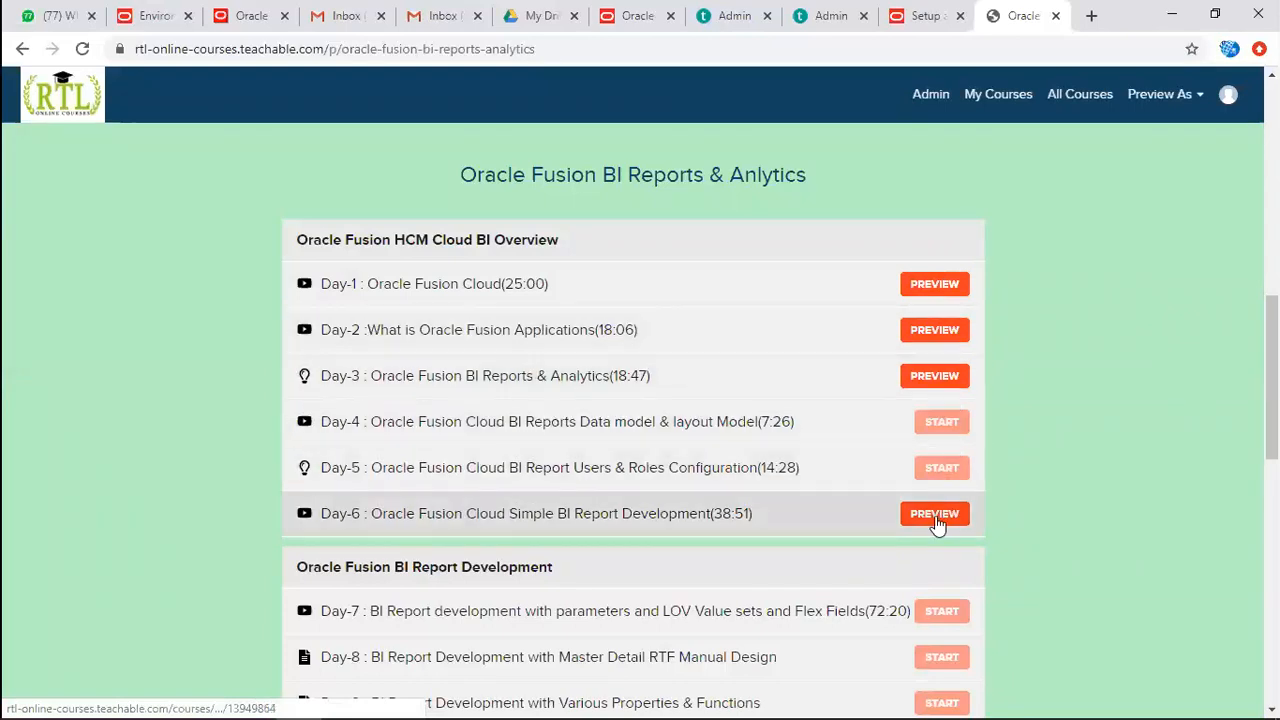
scroll(937, 526, "down", 5)
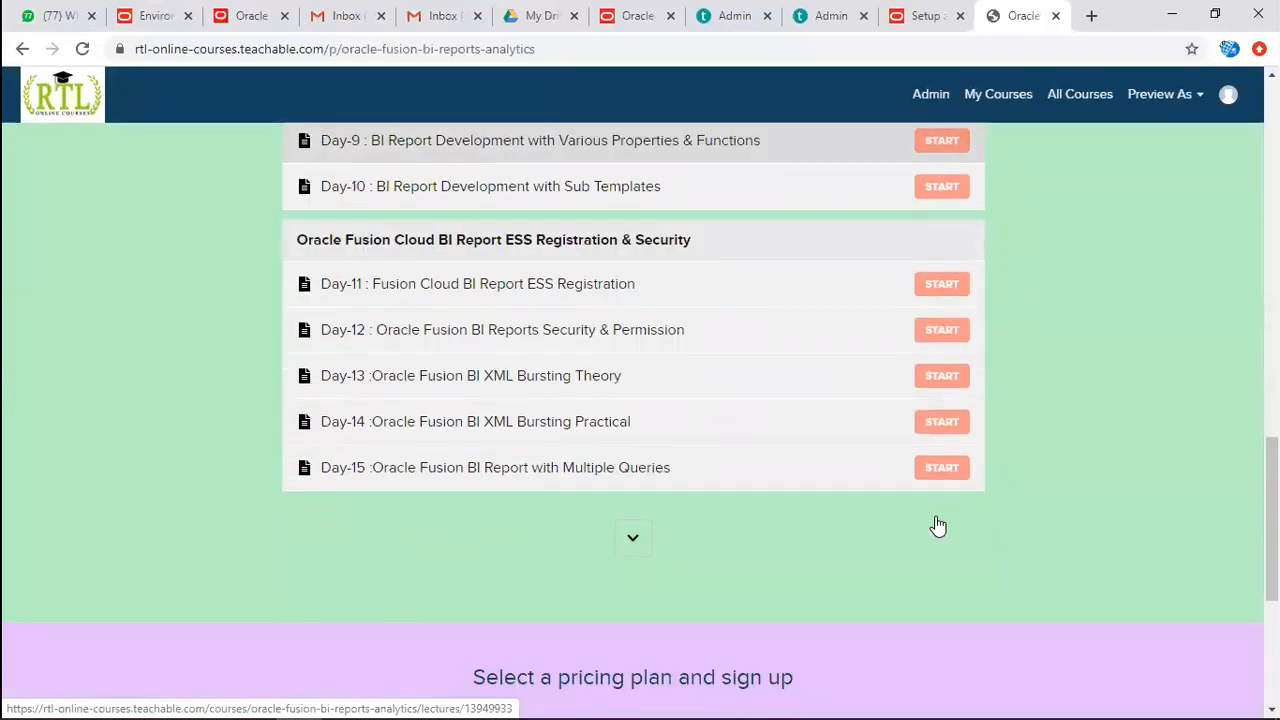
left_click(630, 540)
scroll(626, 536, "down", 6)
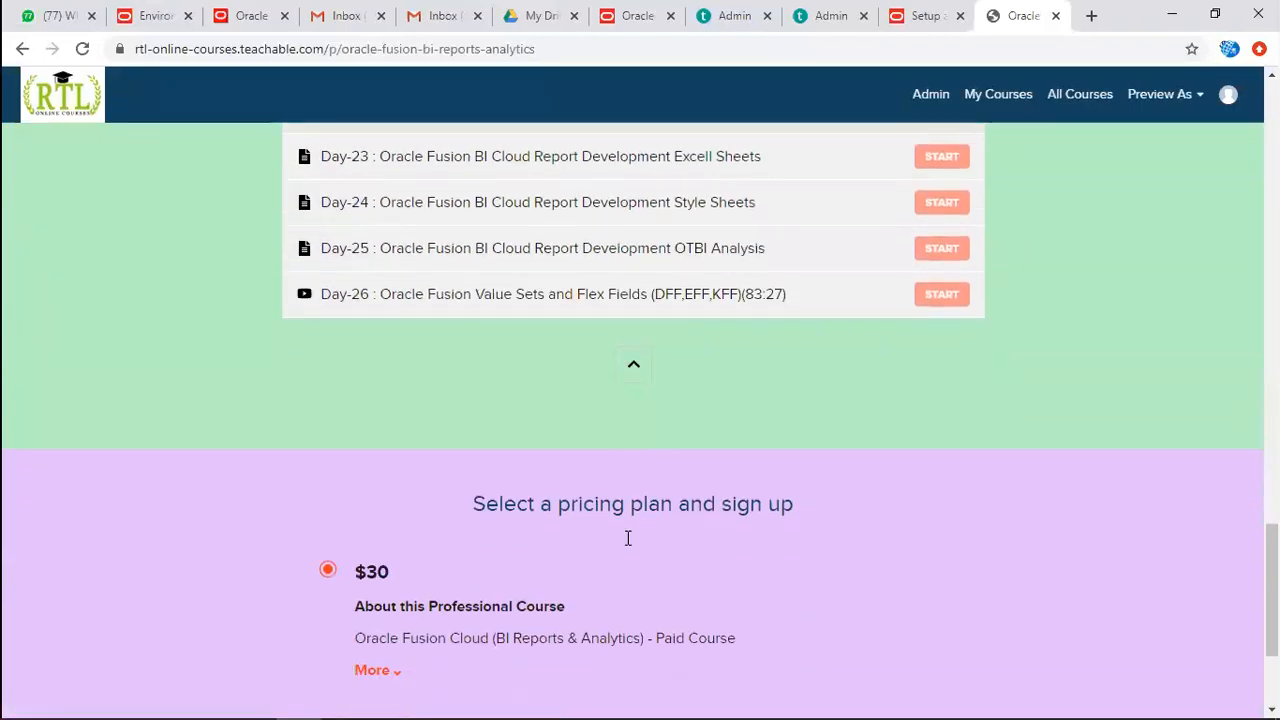
scroll(628, 538, "down", 2)
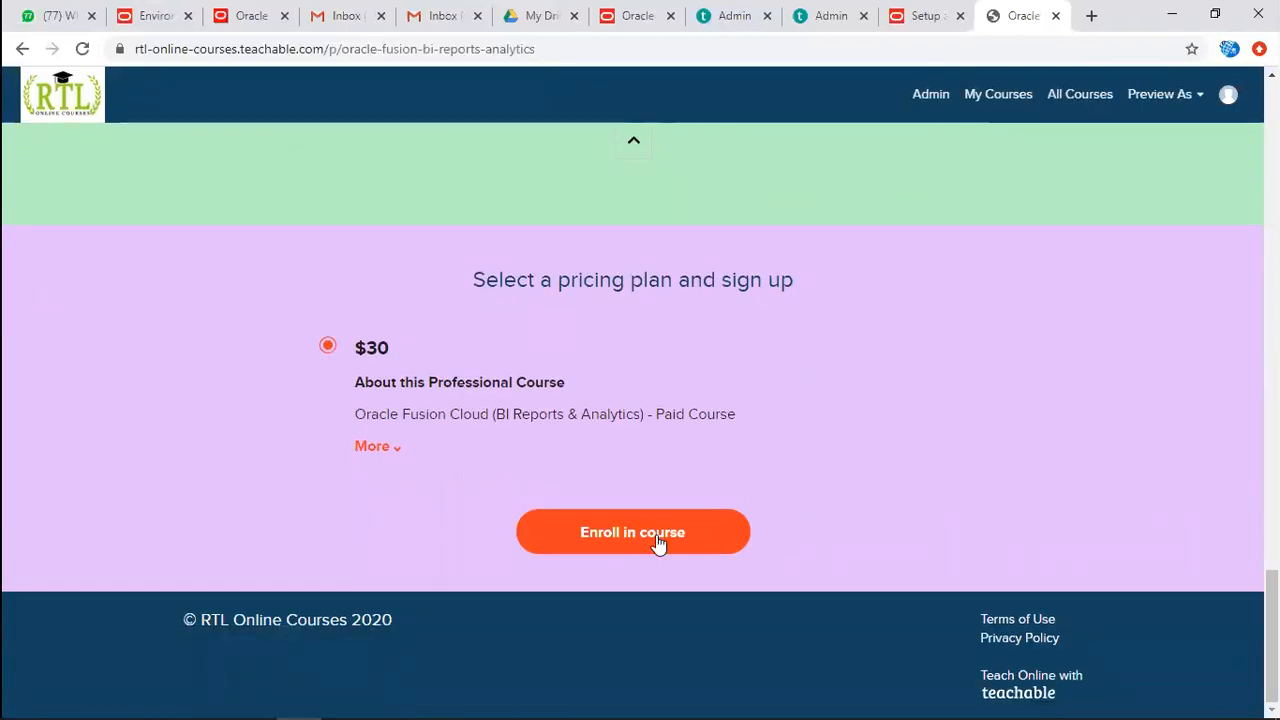
Start enrolling in the course and view the payment methods offered at checkout.
left_click(658, 540)
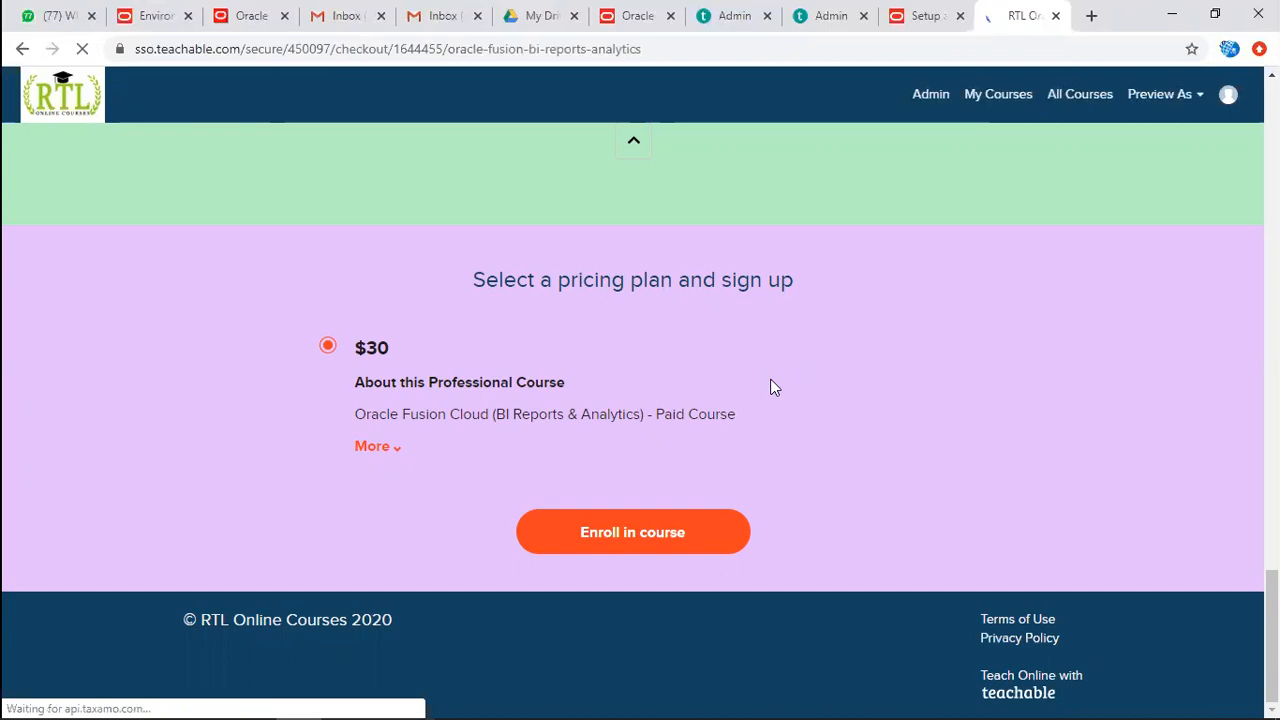
scroll(514, 443, "down", 3)
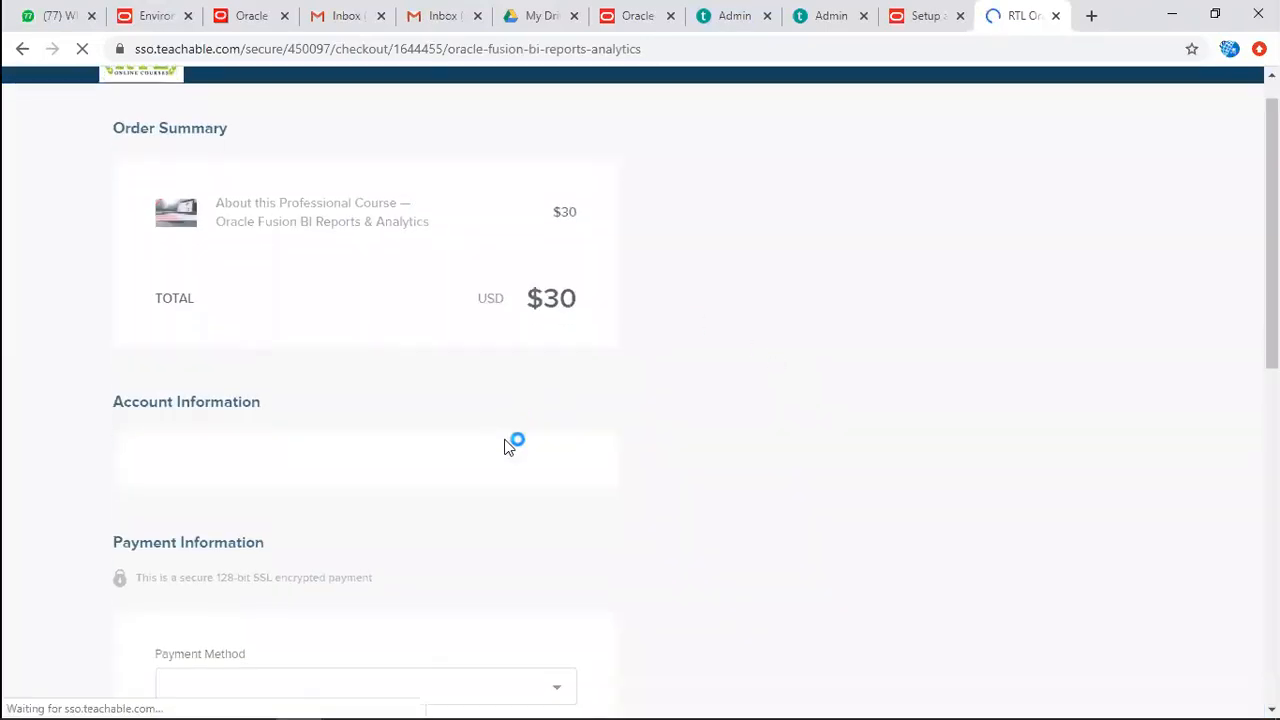
left_click(555, 480)
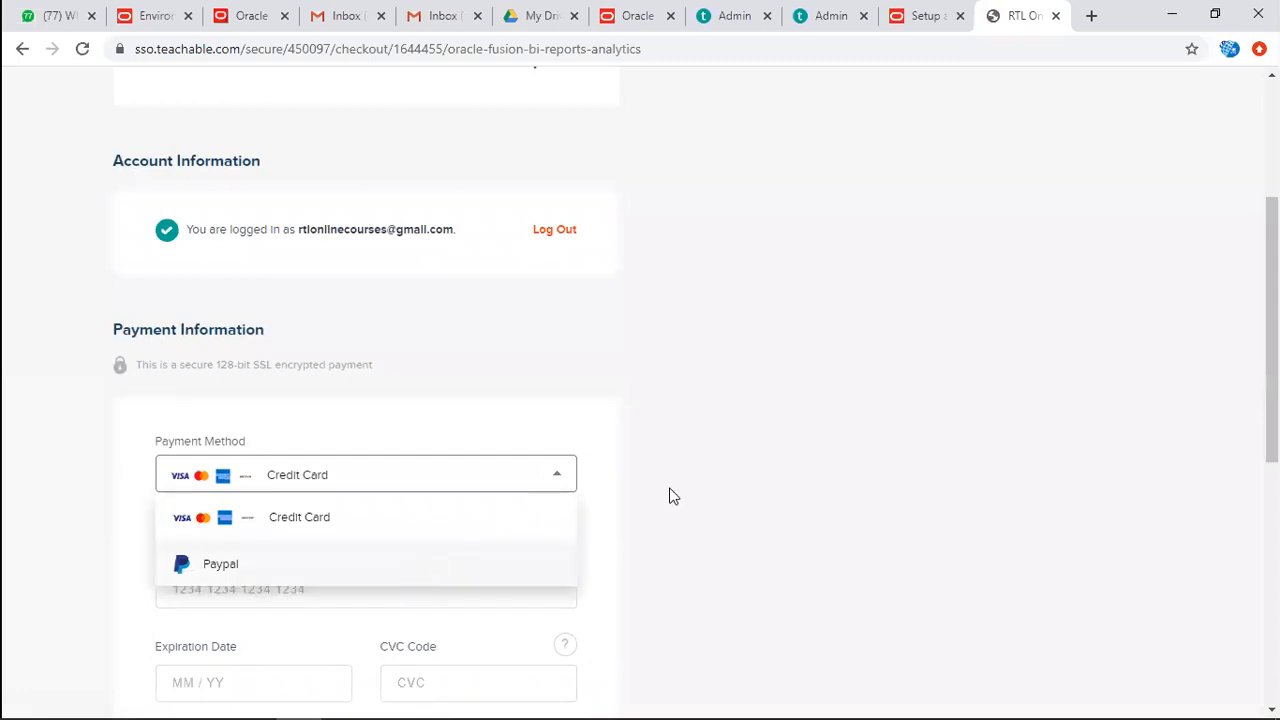
left_click(746, 445)
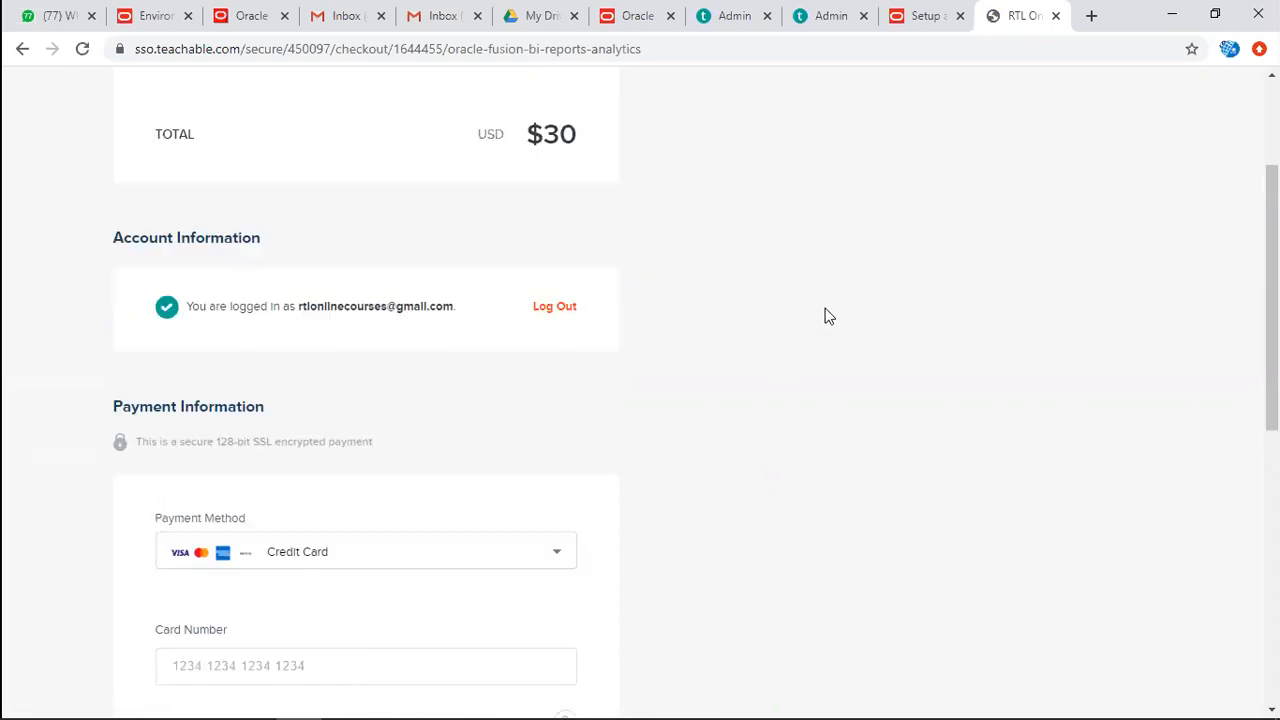
Leave the checkout for the site's home page and reopen the BI Reports & Analytics course from the list of all courses.
scroll(825, 316, "up", 3)
left_click(145, 95)
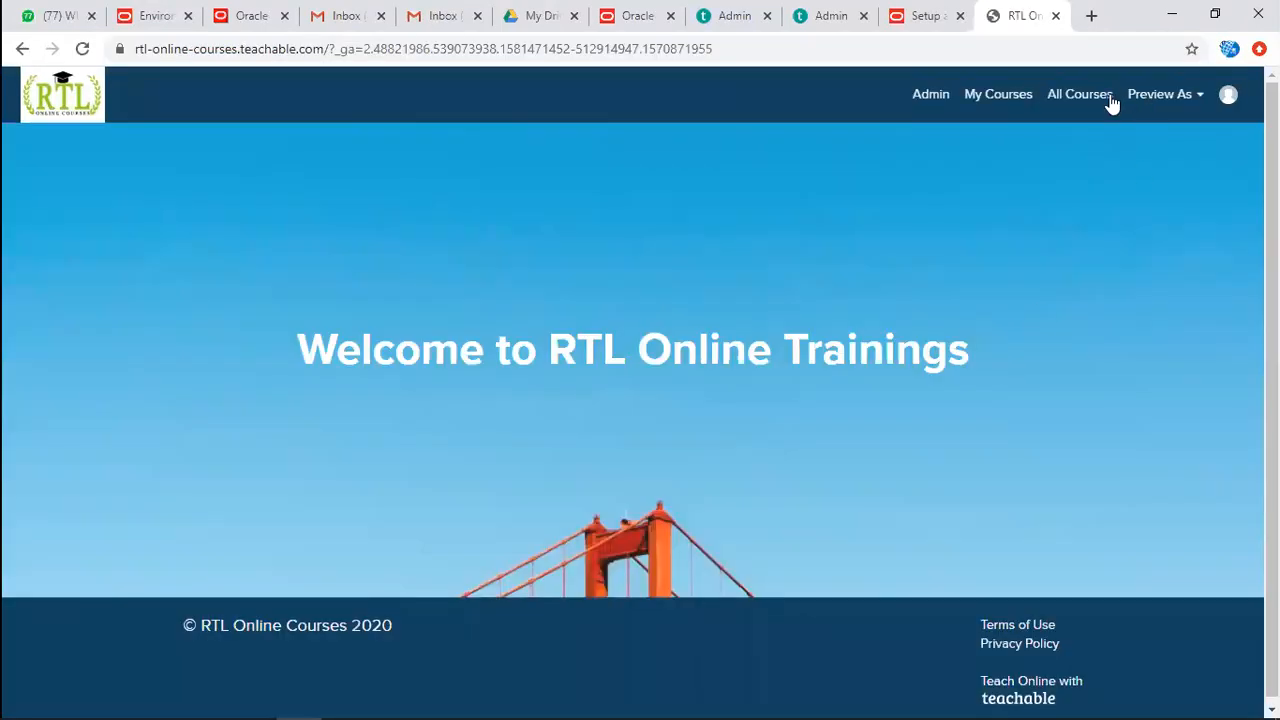
left_click(1105, 103)
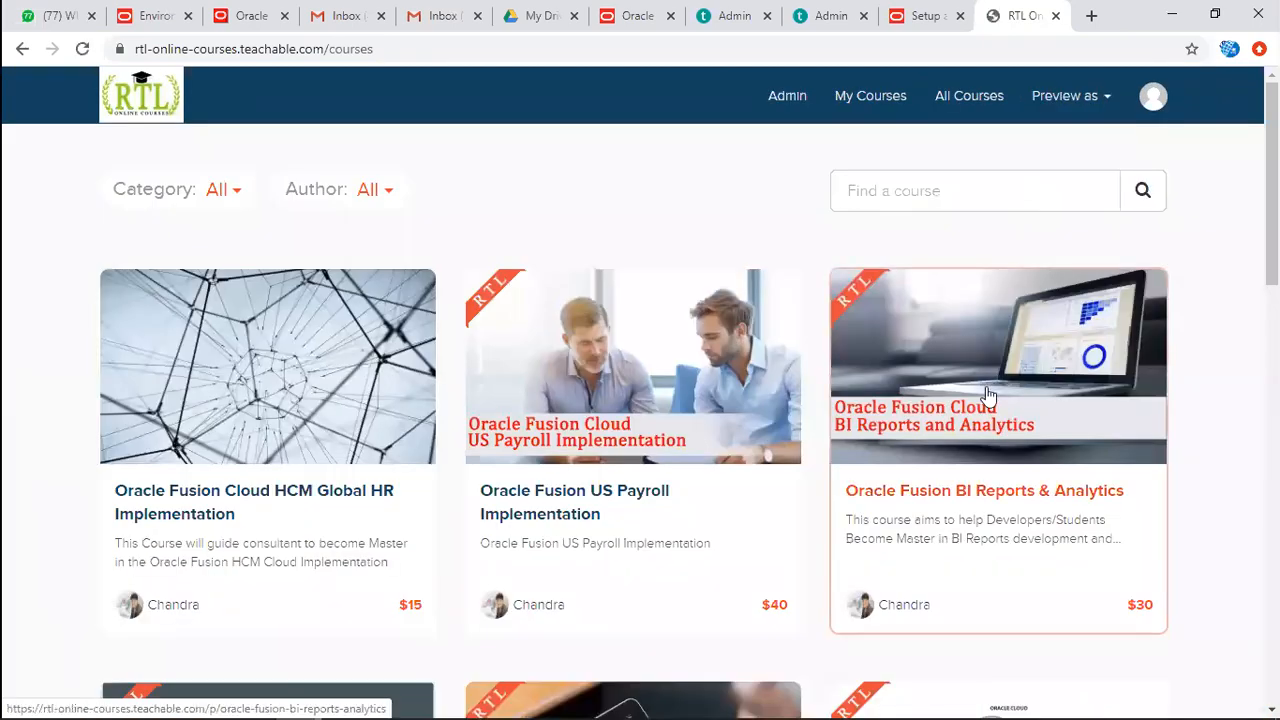
left_click(988, 395)
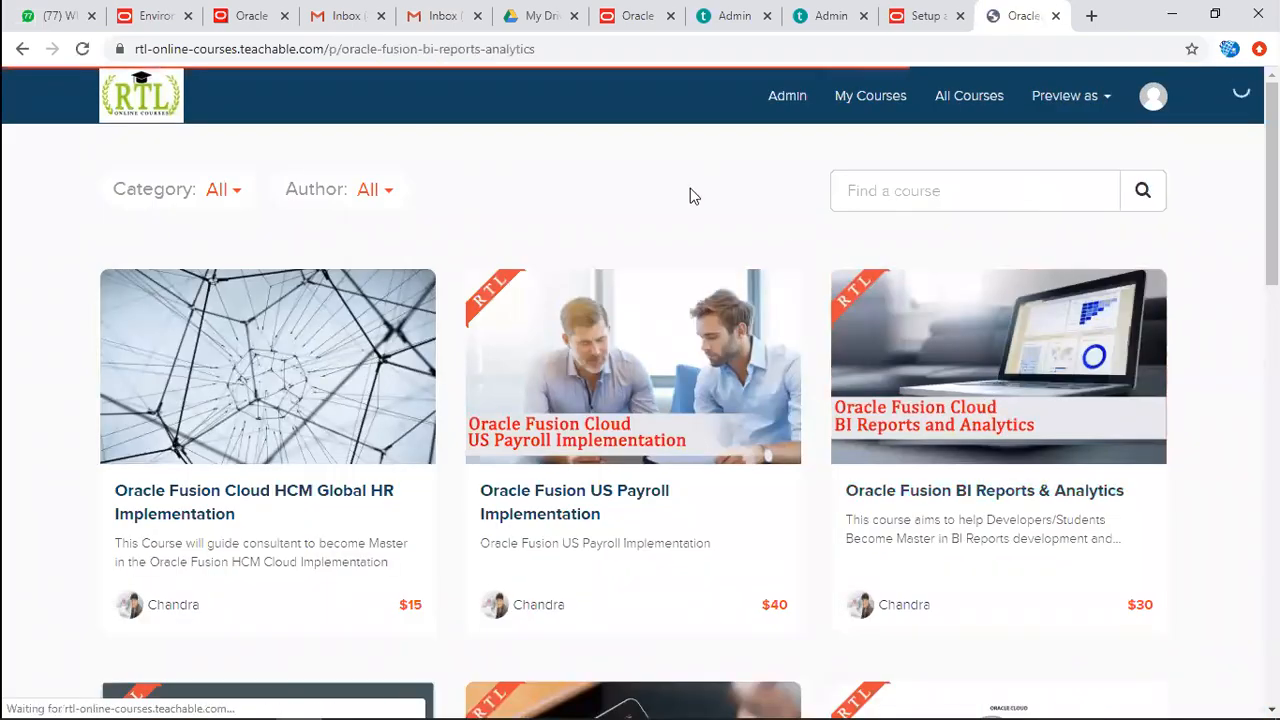
Preview the Day-1 : Oracle Fusion Cloud lecture and look through its lecture list, notes and video.
scroll(733, 437, "down", 6)
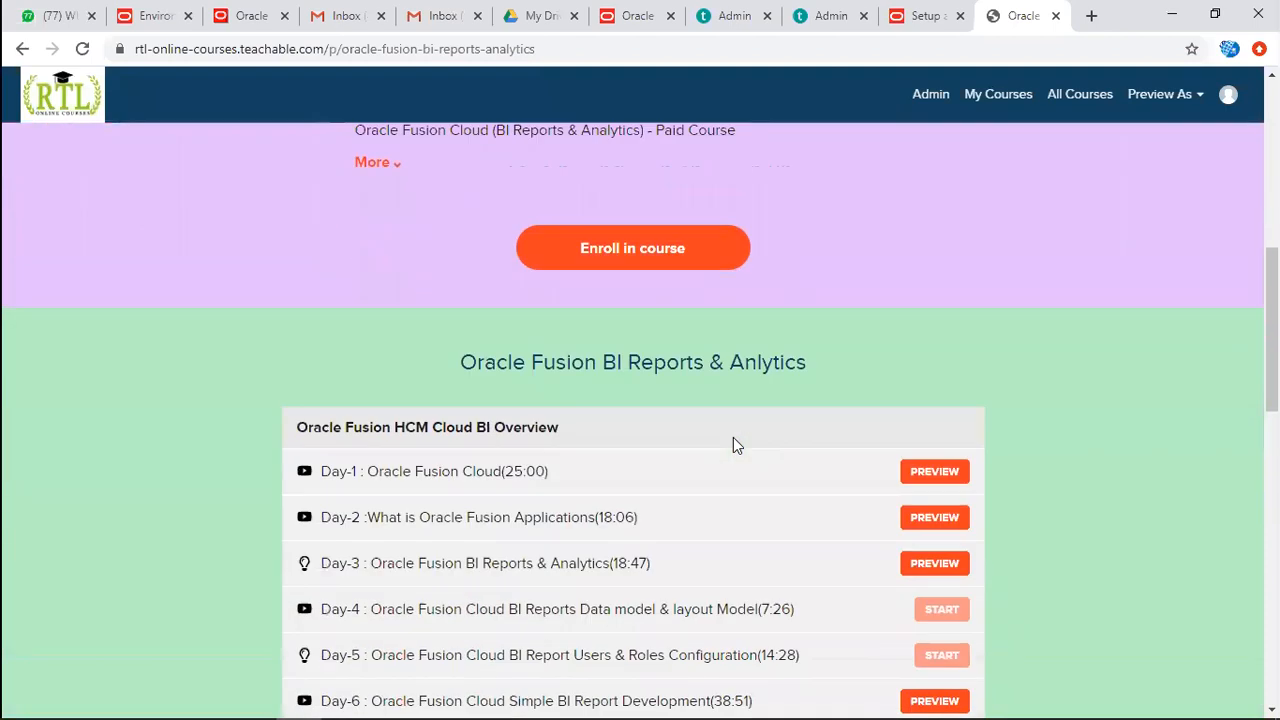
left_click(921, 479)
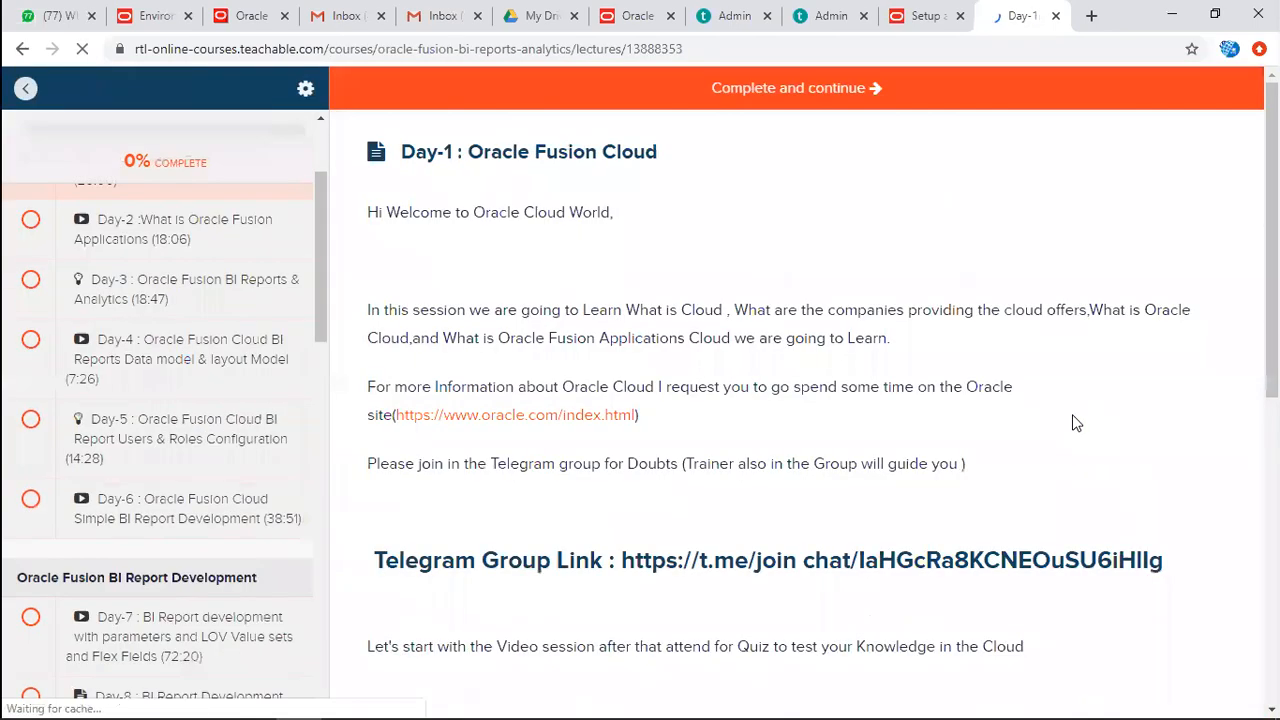
scroll(311, 257, "up", 3)
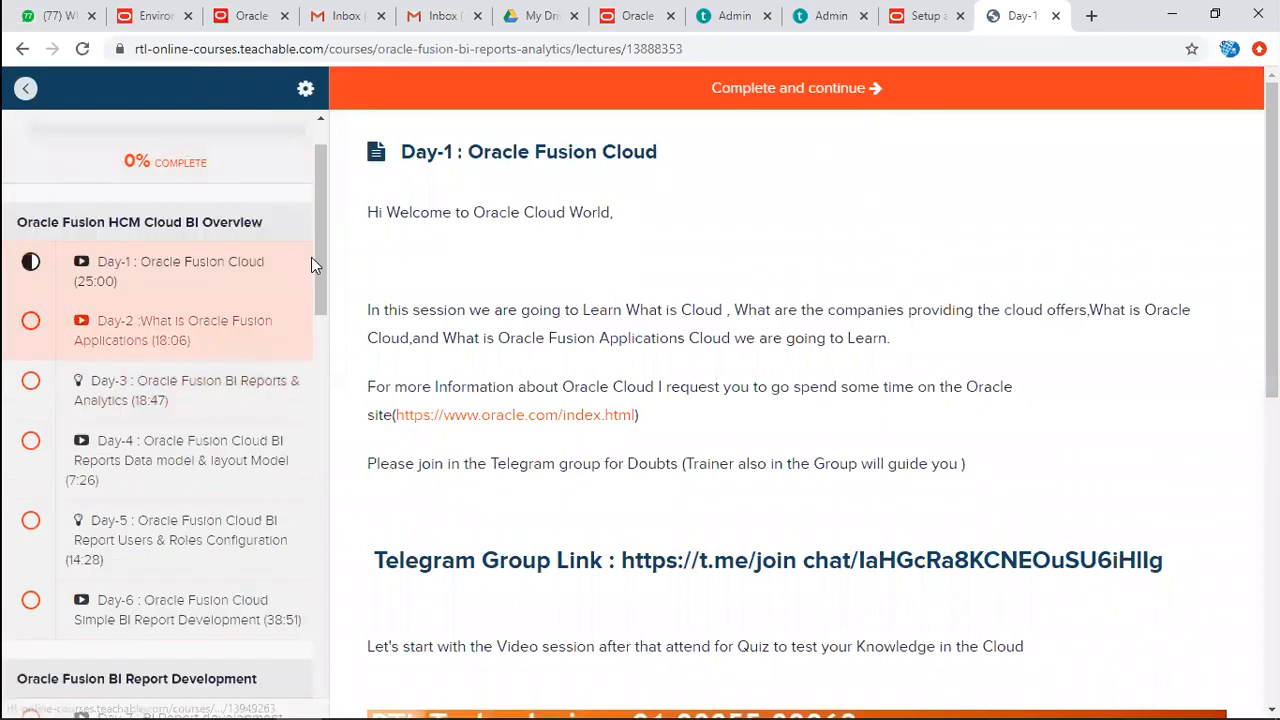
scroll(620, 380, "down", 4)
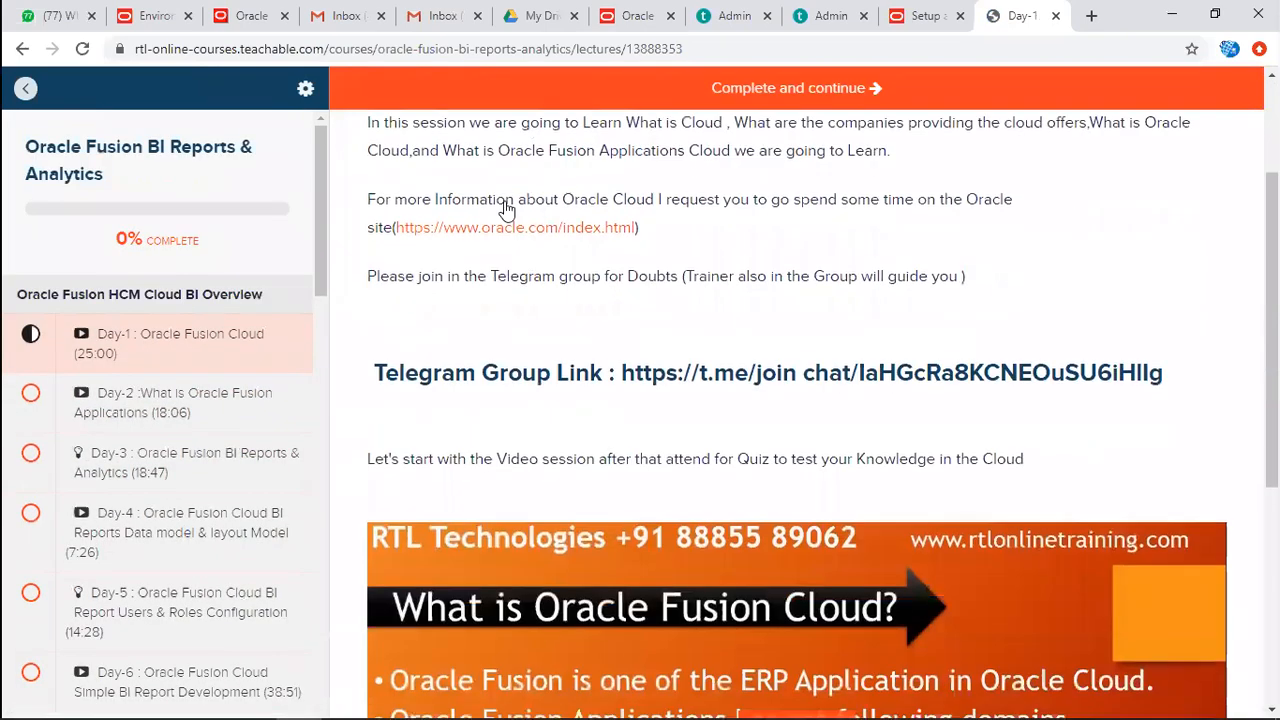
scroll(694, 424, "down", 2)
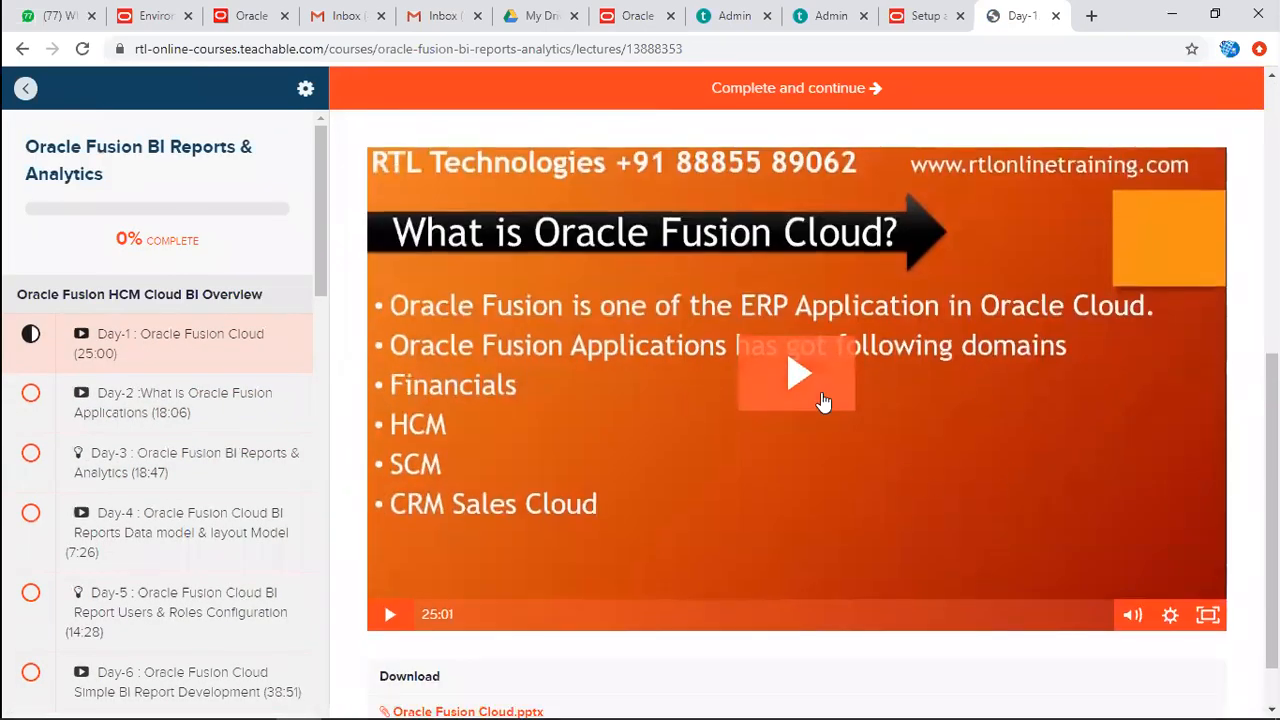
Play the Day-1 lecture video briefly, check its downloadable file, and pause the video.
left_click(717, 577)
scroll(717, 577, "down", 1)
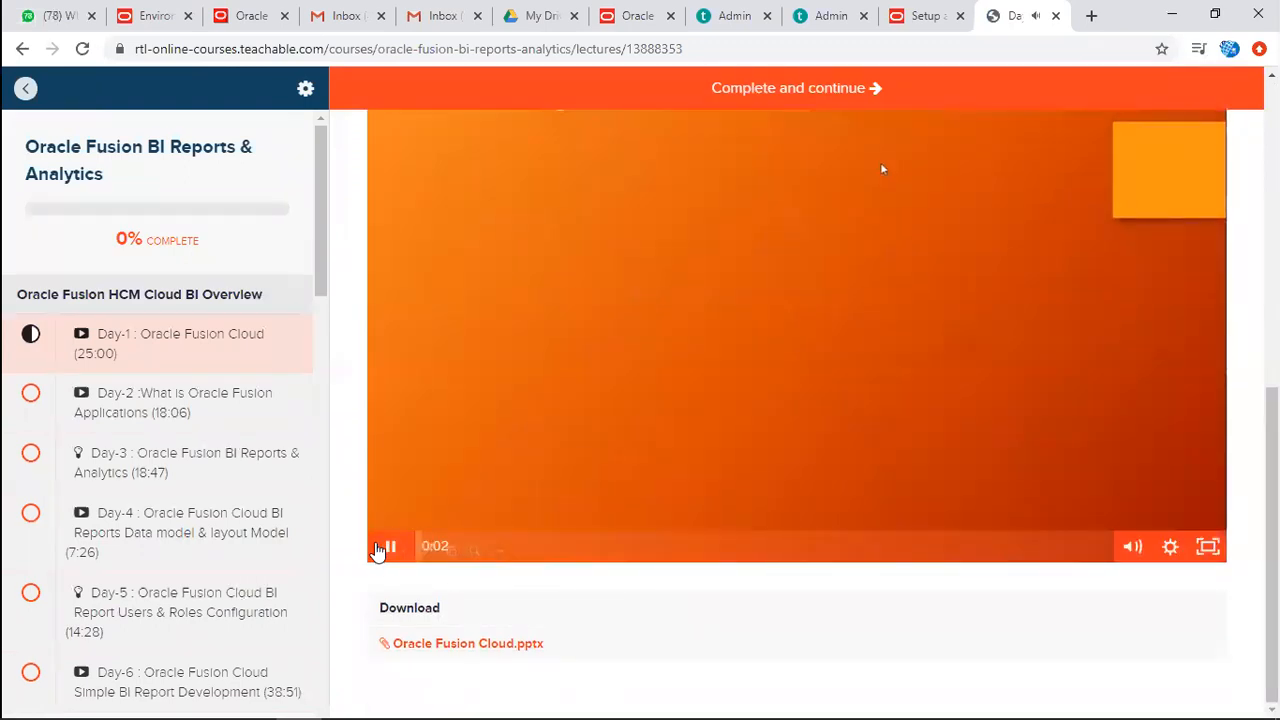
left_click(388, 550)
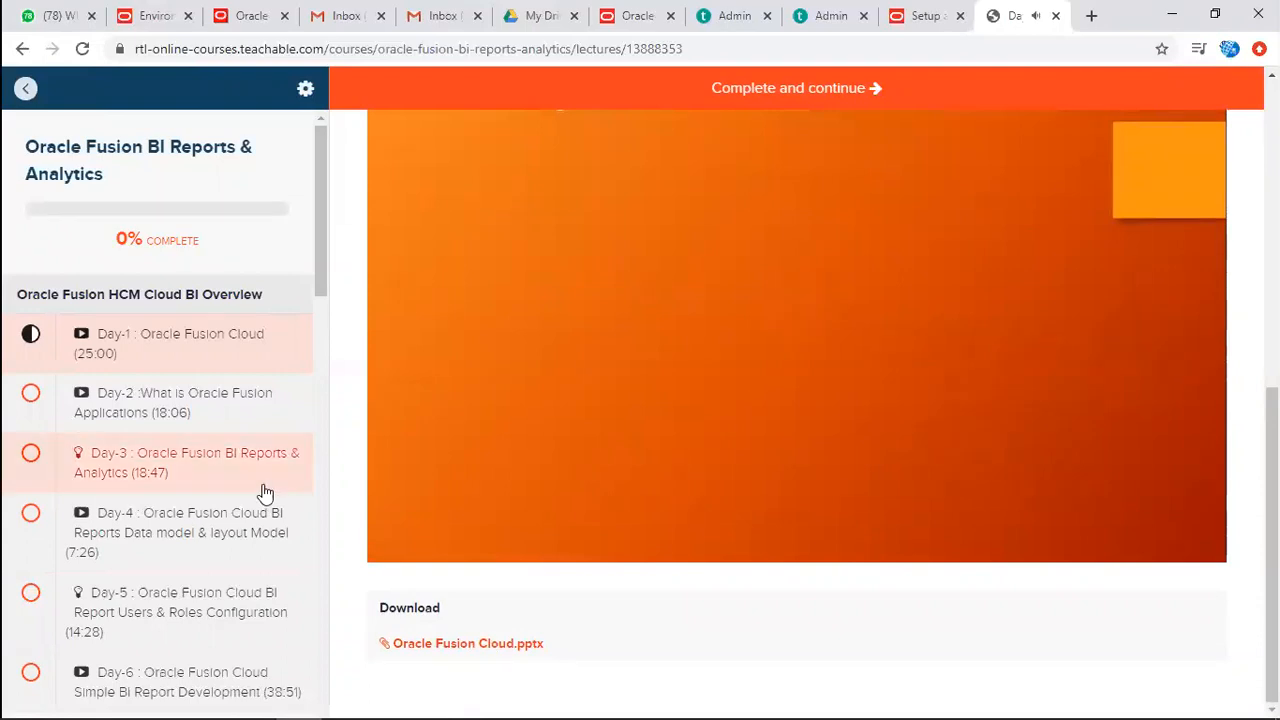
Open the Day-3 : Oracle Fusion BI Reports & Analytics lecture and view its notes, video and quiz.
left_click(150, 466)
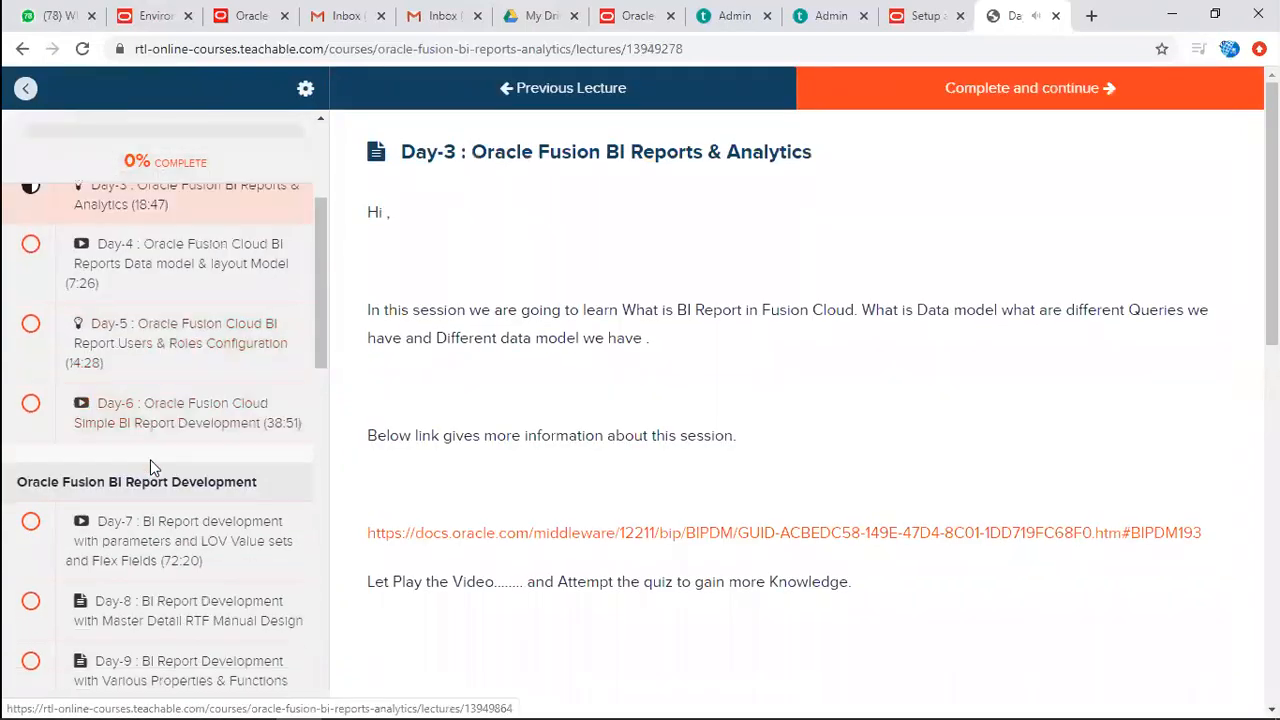
scroll(675, 427, "down", 2)
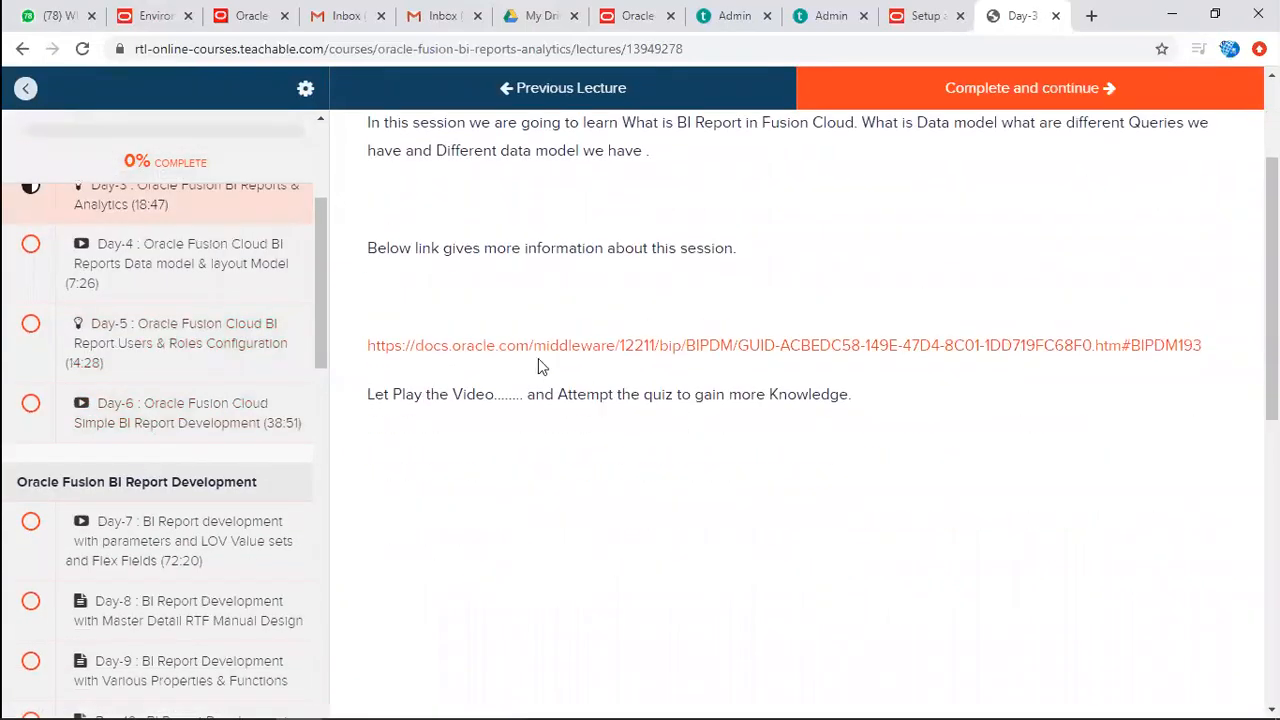
scroll(652, 481, "down", 4)
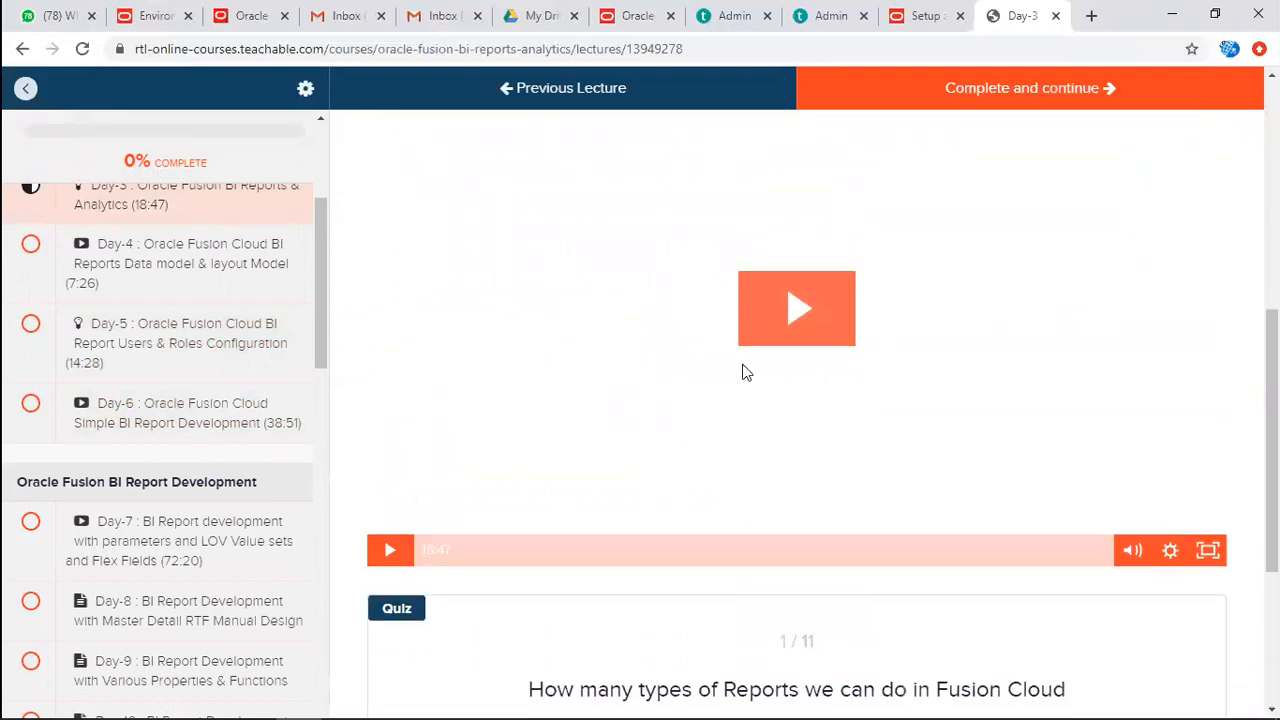
View the Day-3 lecture's quiz and highlight its first question about report types in Fusion Cloud.
scroll(531, 554, "down", 3)
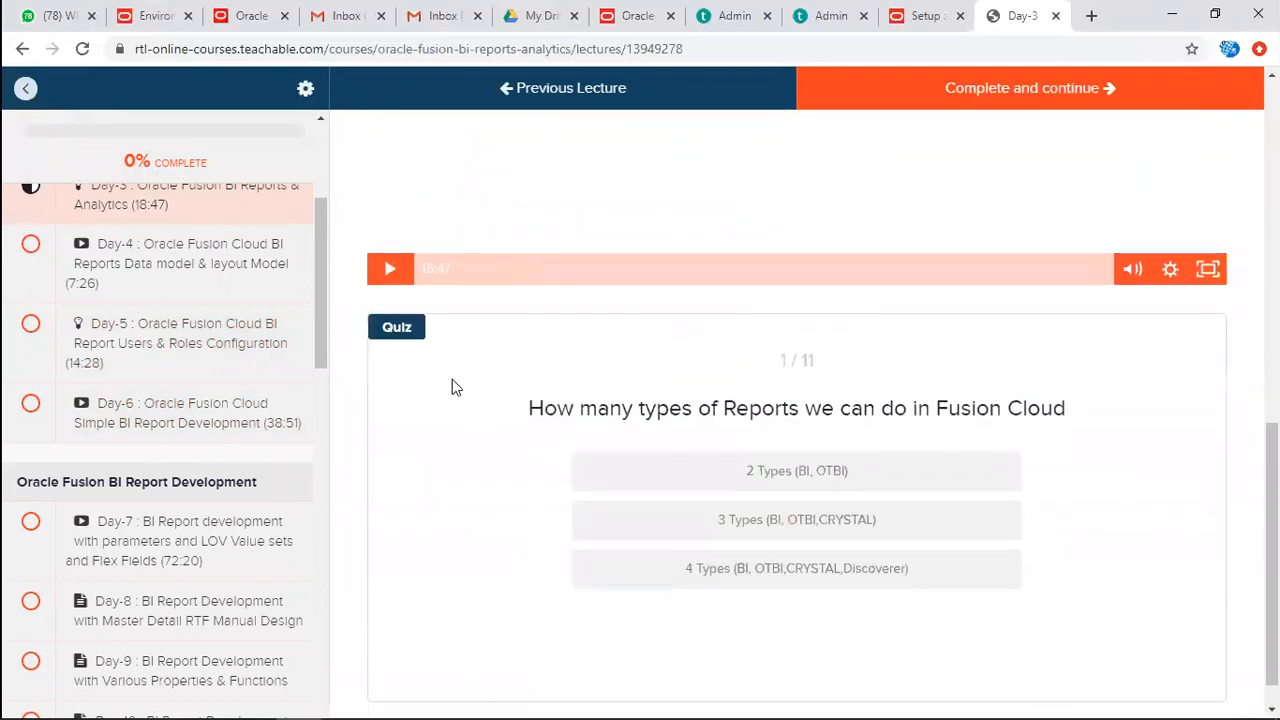
left_click_drag(531, 408, 1054, 408)
scroll(845, 443, "down", 1)
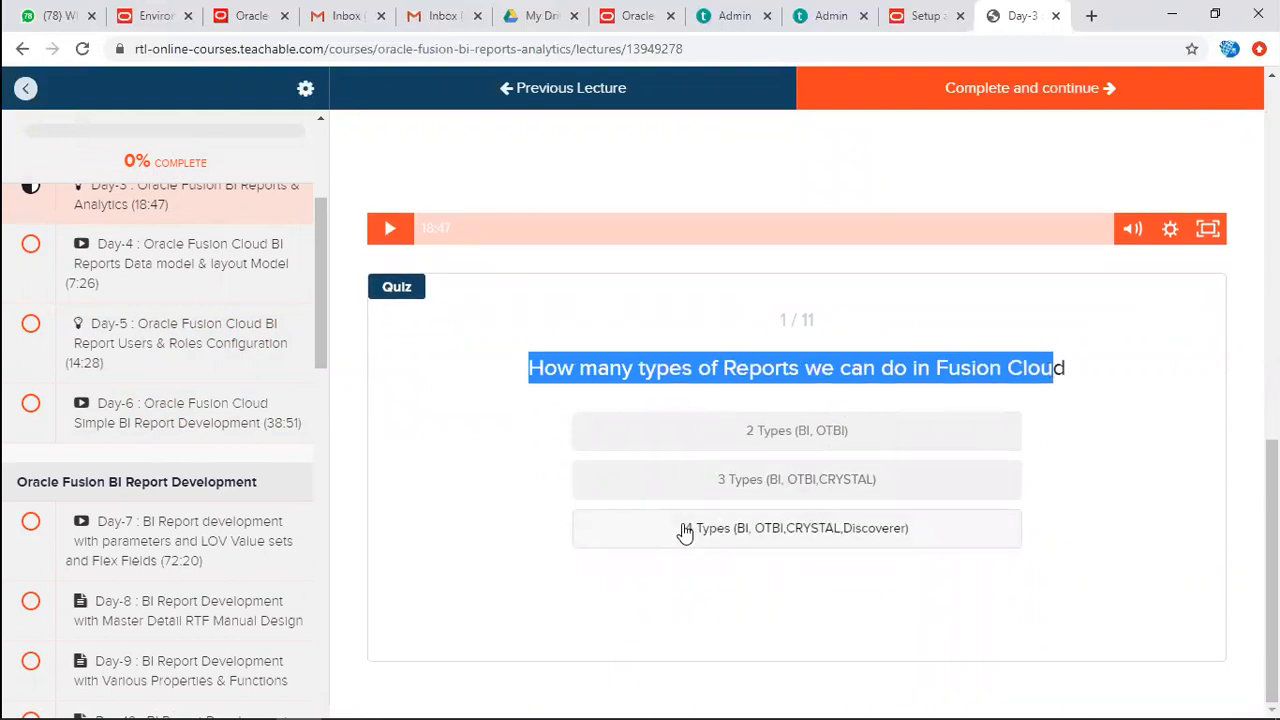
Open the Day-6 : Oracle Fusion Cloud Simple BI Report Development lecture, look through its video and downloadable files, and select the Day-10 lecture.
left_click(220, 415)
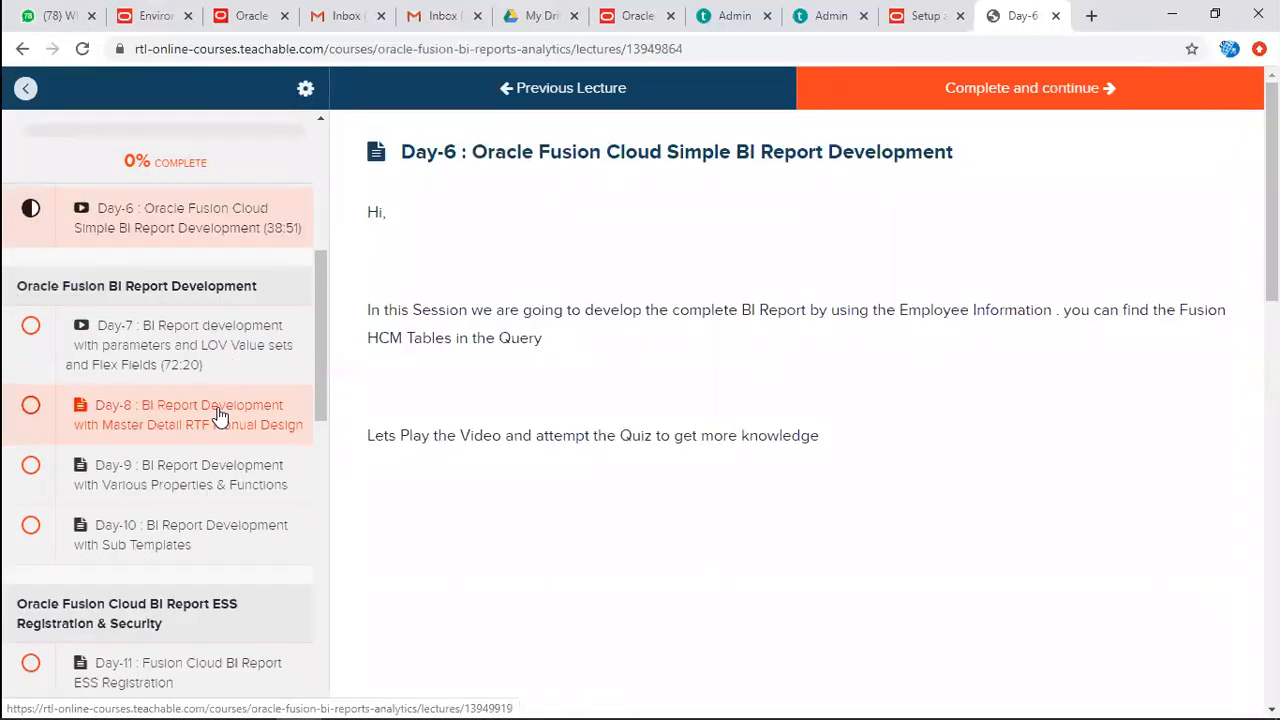
scroll(757, 563, "down", 3)
scroll(757, 566, "down", 4)
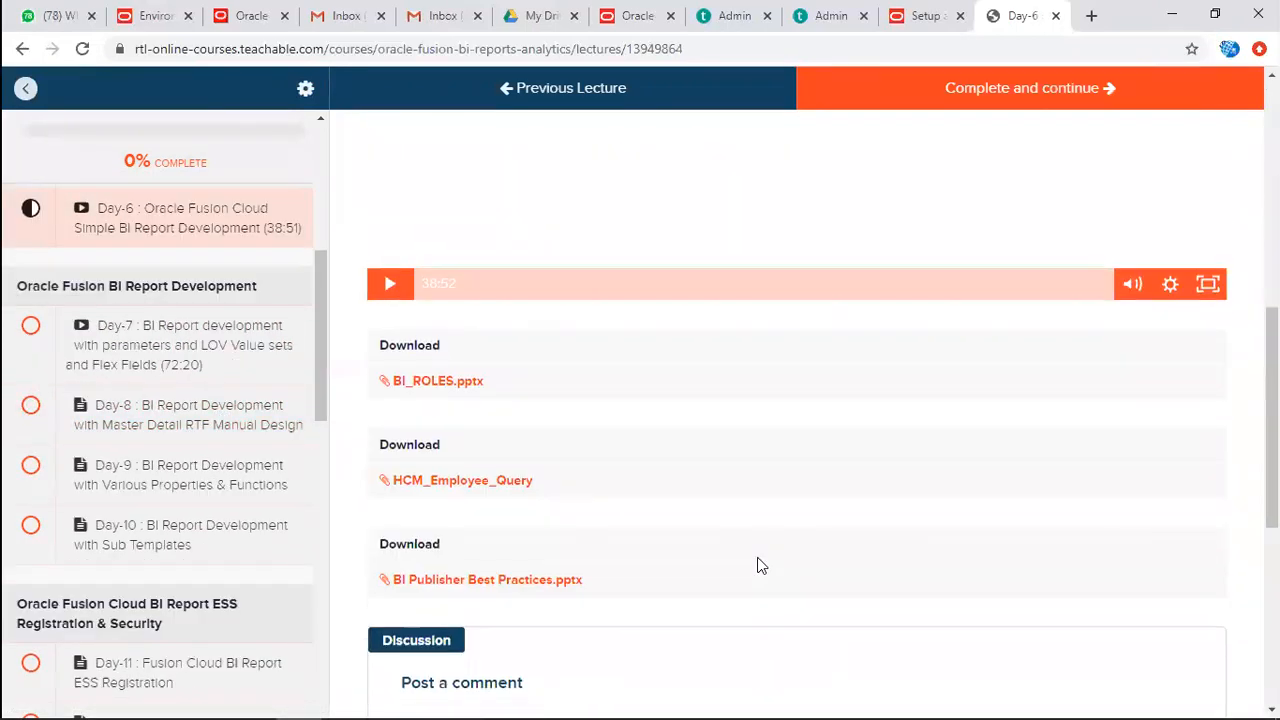
scroll(757, 563, "down", 2)
scroll(757, 563, "up", 1)
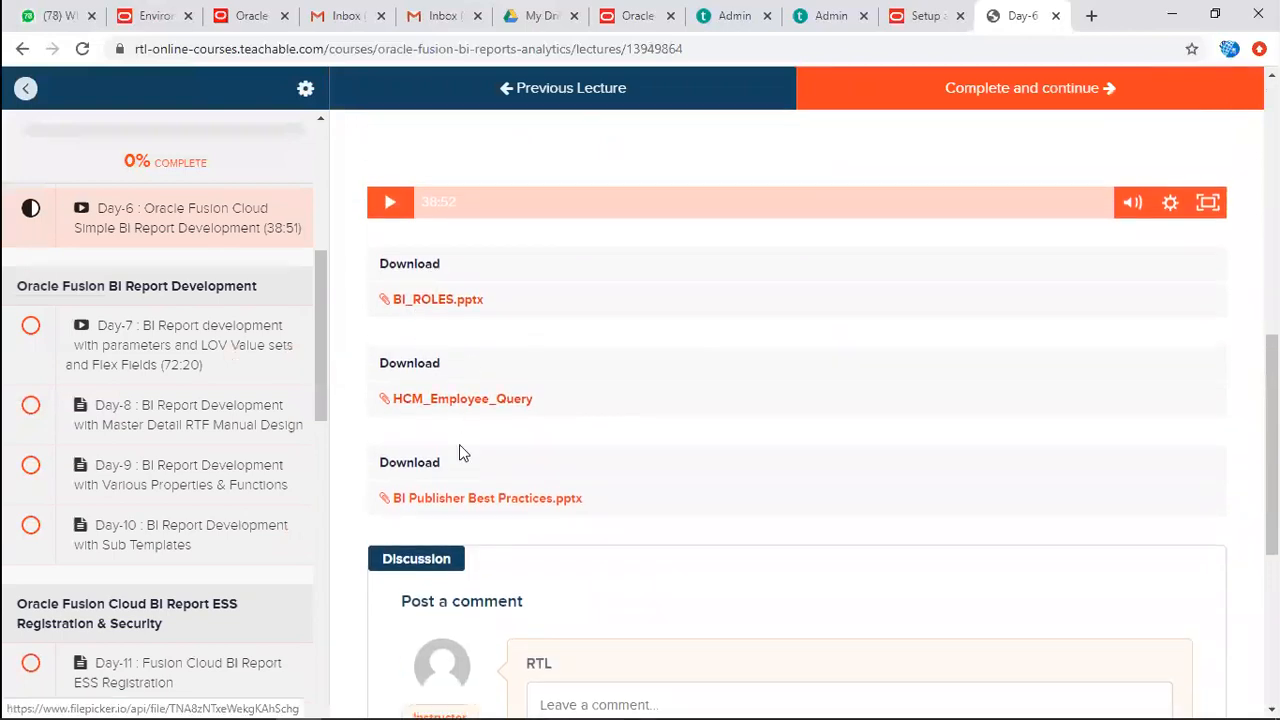
scroll(495, 529, "down", 2)
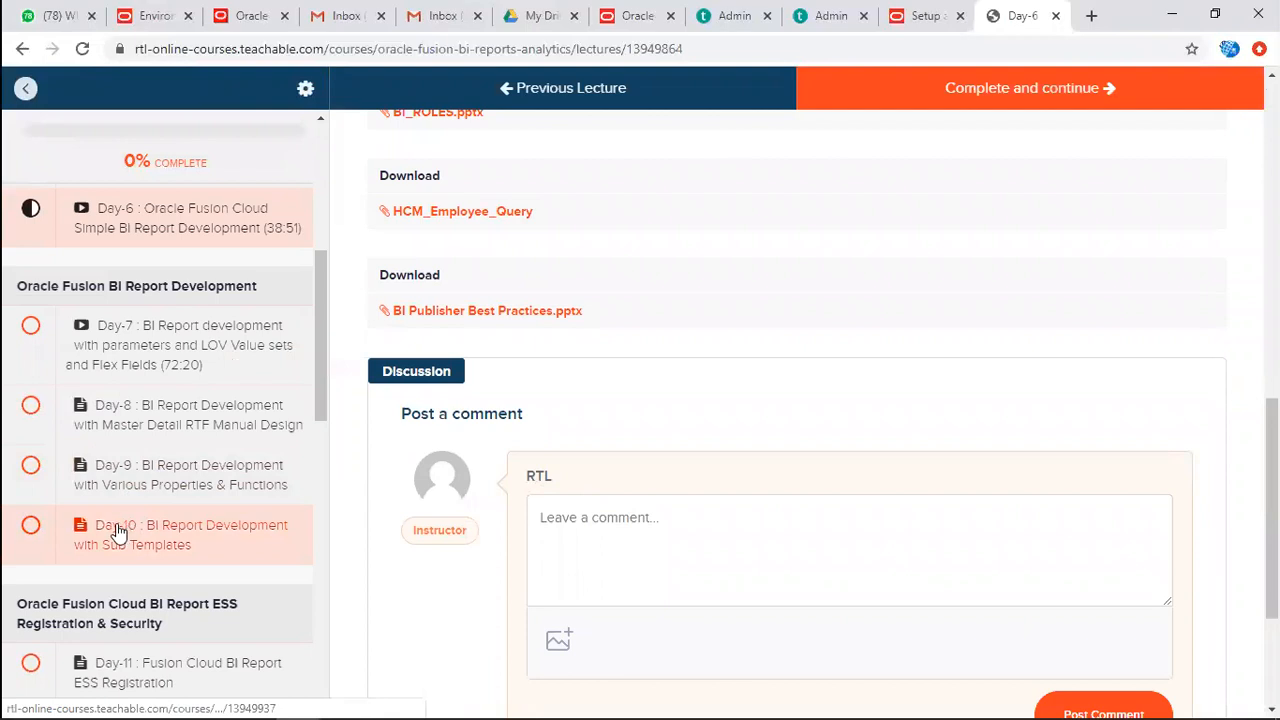
left_click(118, 532)
left_click(803, 420)
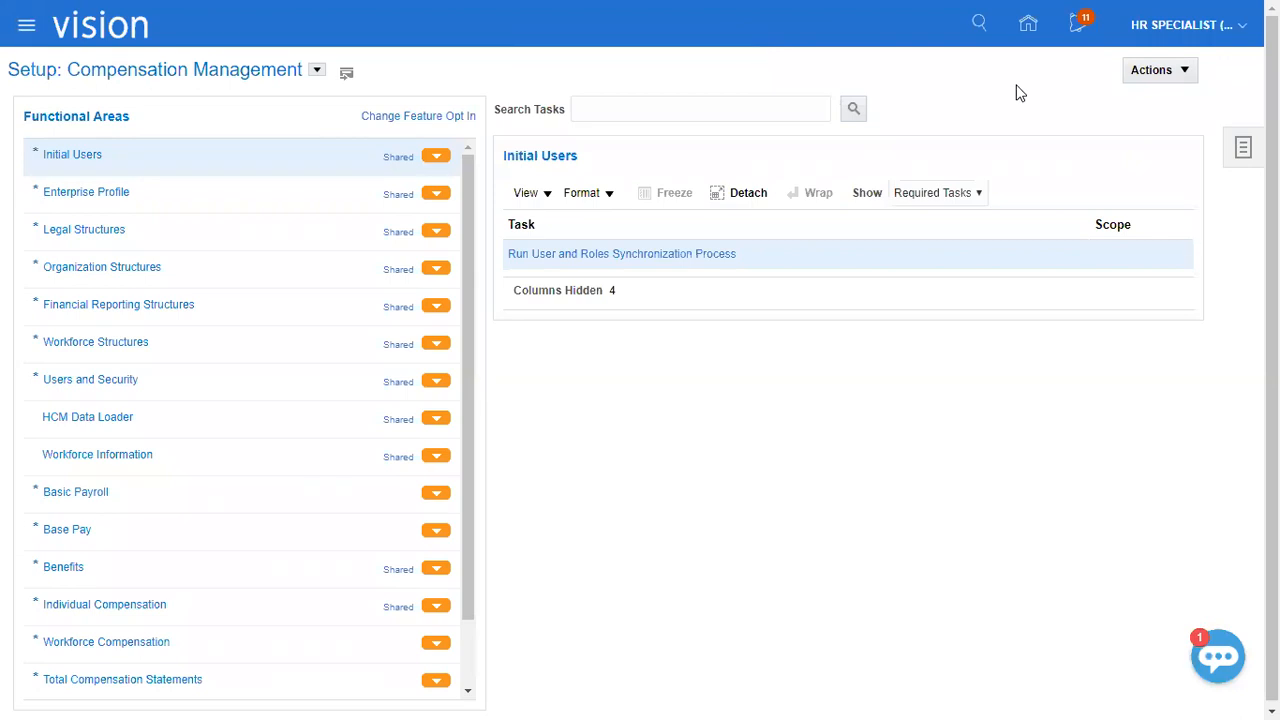
Switch to the Class Discussions_1 workbook in Excel and enter Company in C154 and Department in C155.
key("alt+Tab")
left_click(166, 189)
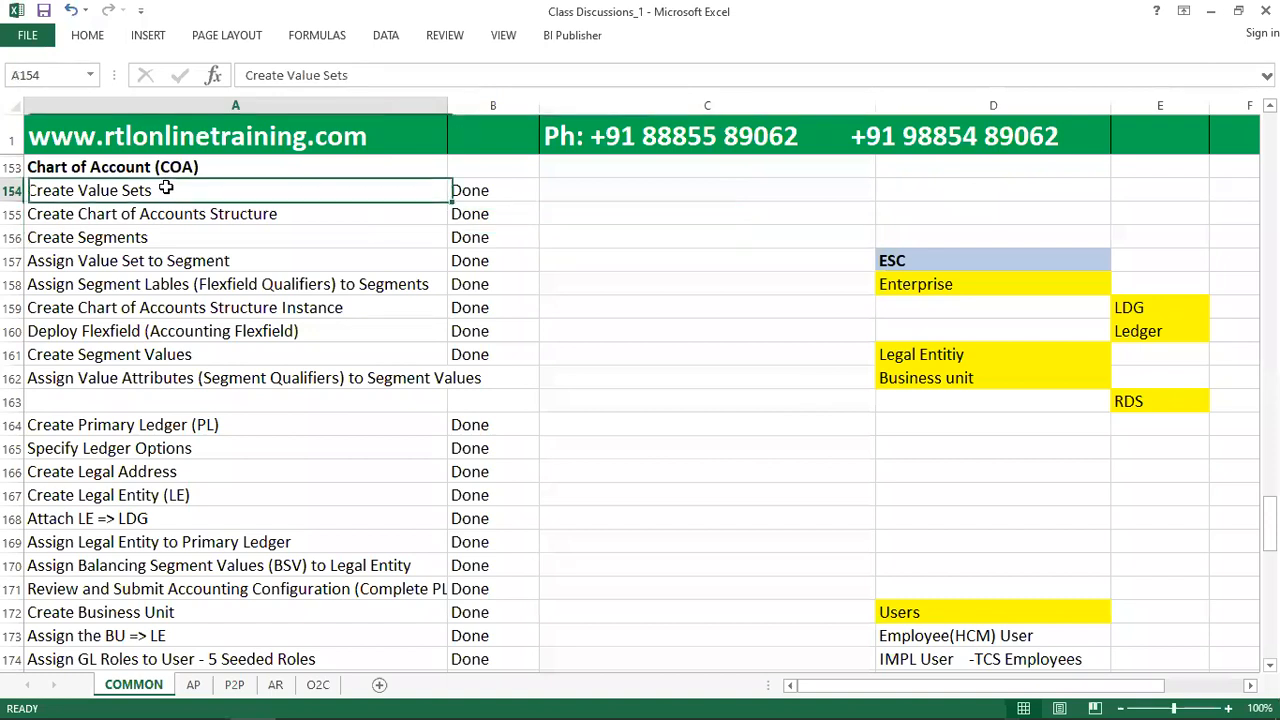
left_click(571, 191)
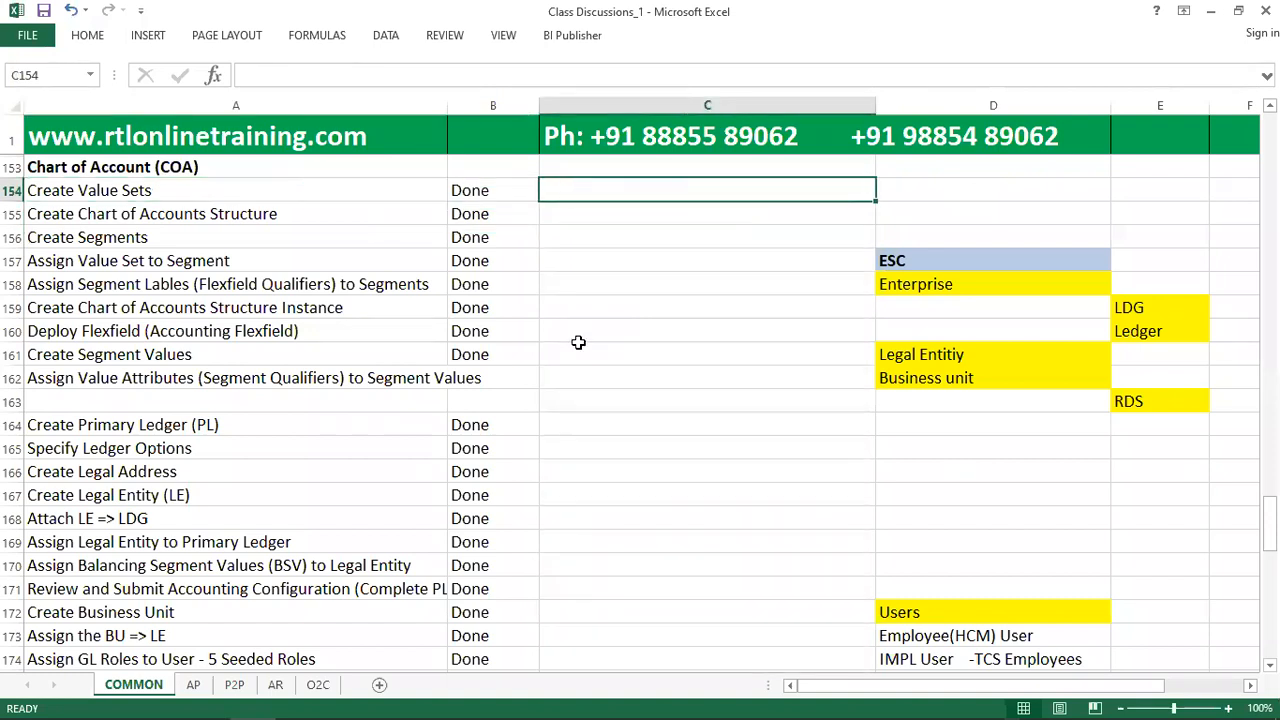
type("Company")
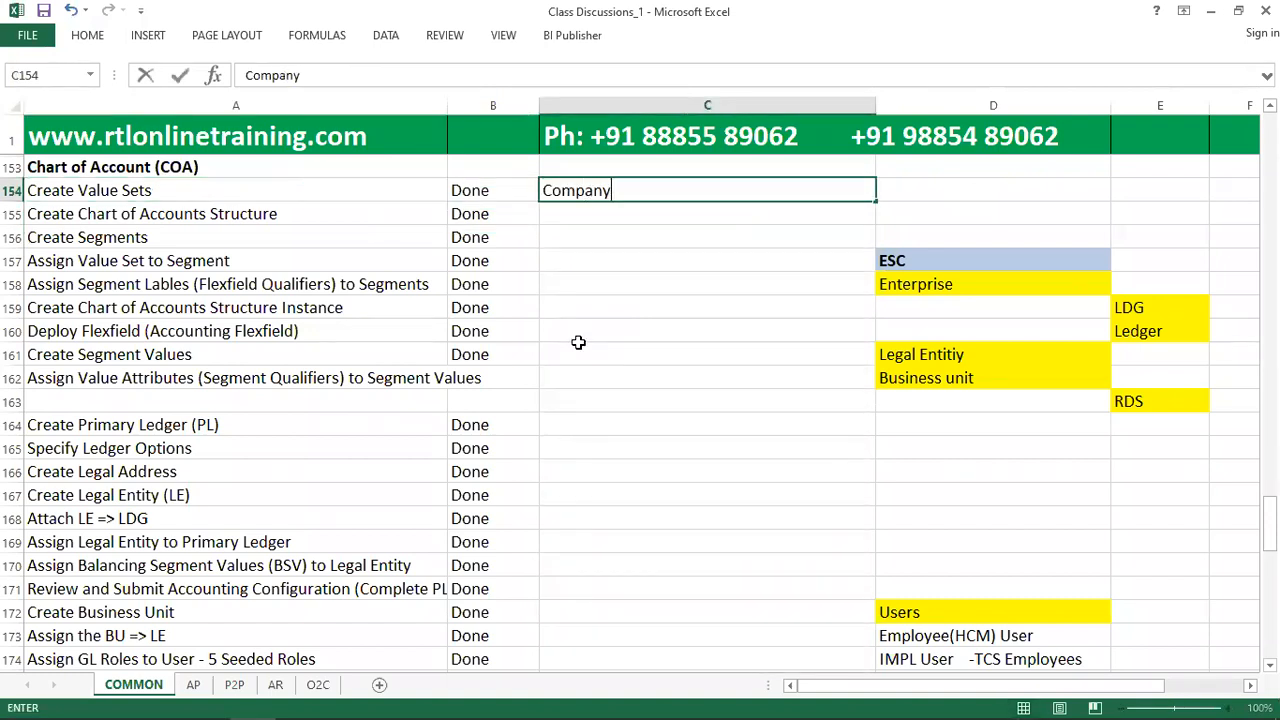
key("Return")
type("Depart")
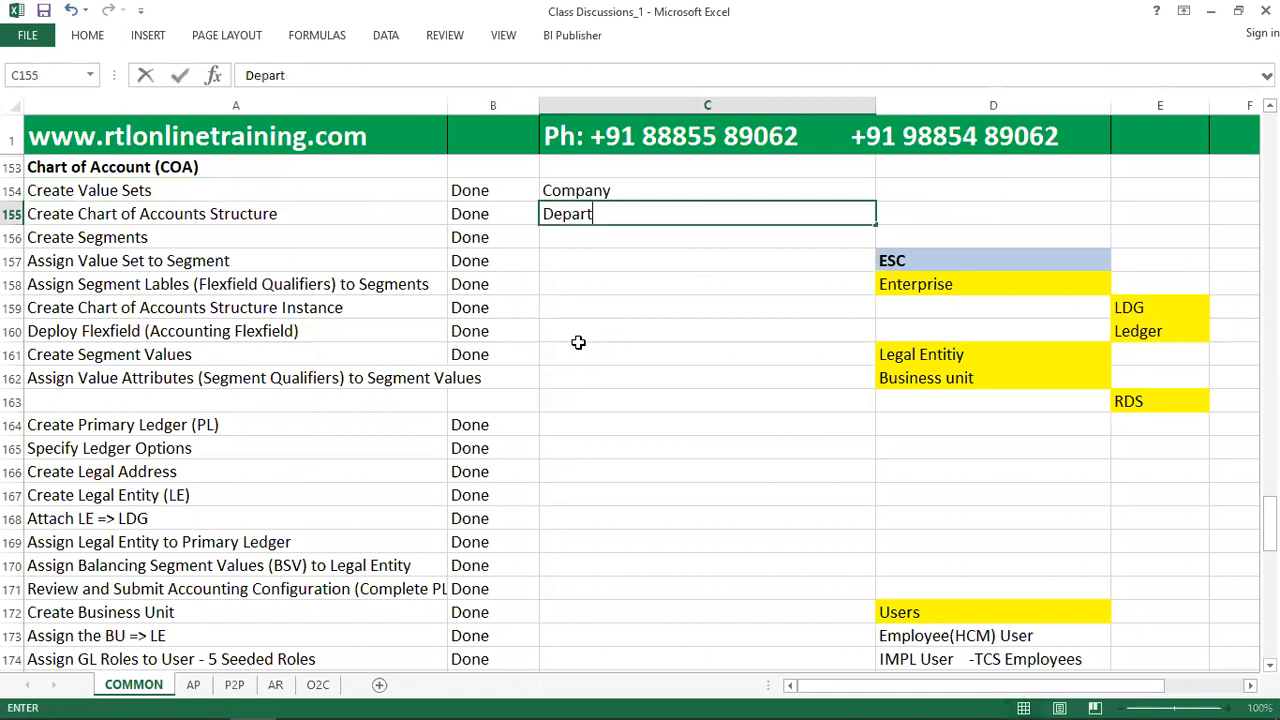
type("ment")
key("Return")
Enter "Account - Corporate Account" with wide spacing before the hyphen in C156 and return to cell C154.
type("Account ")
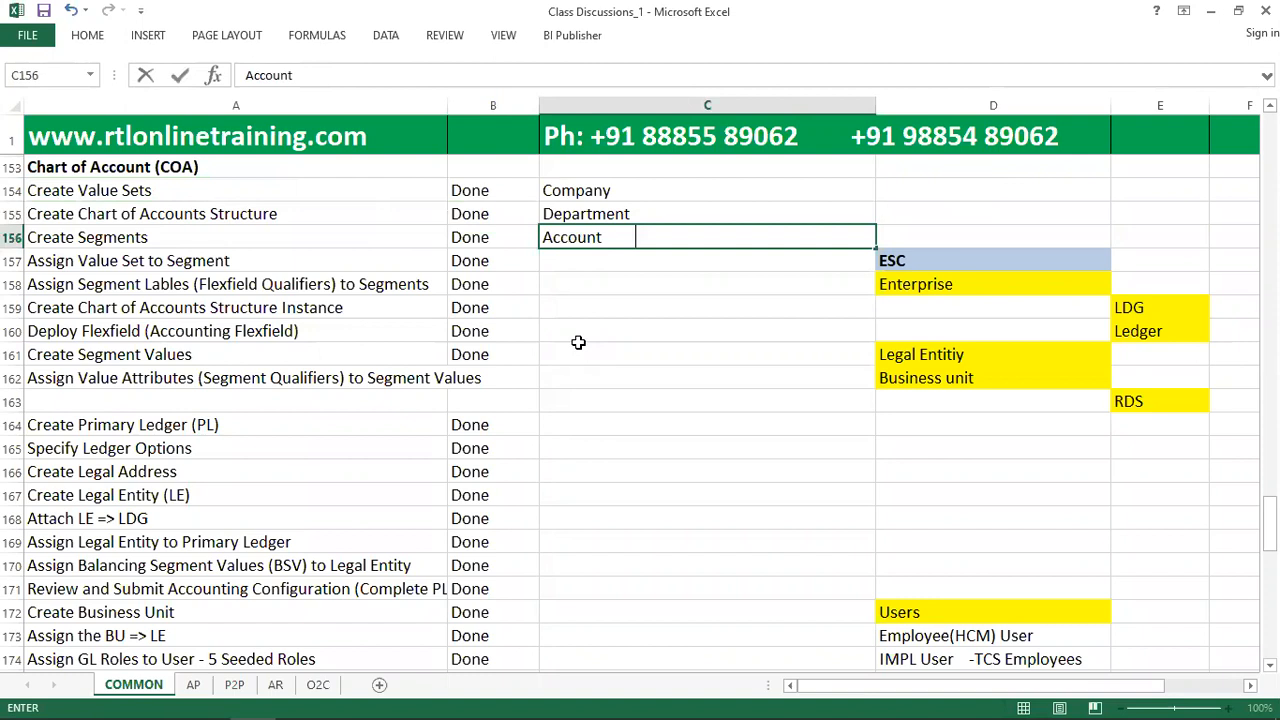
type("        - Corporate Acco")
type("unt")
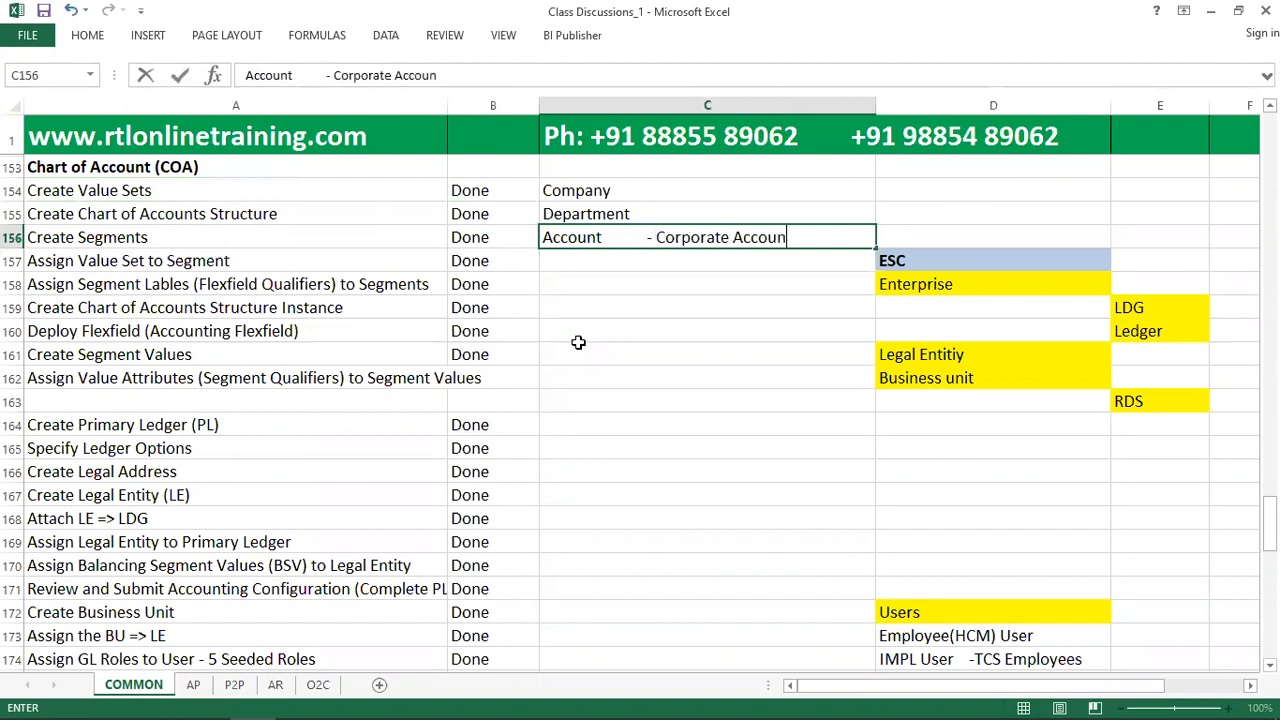
key("Return")
key("Up")
key("Up")
key("Up")
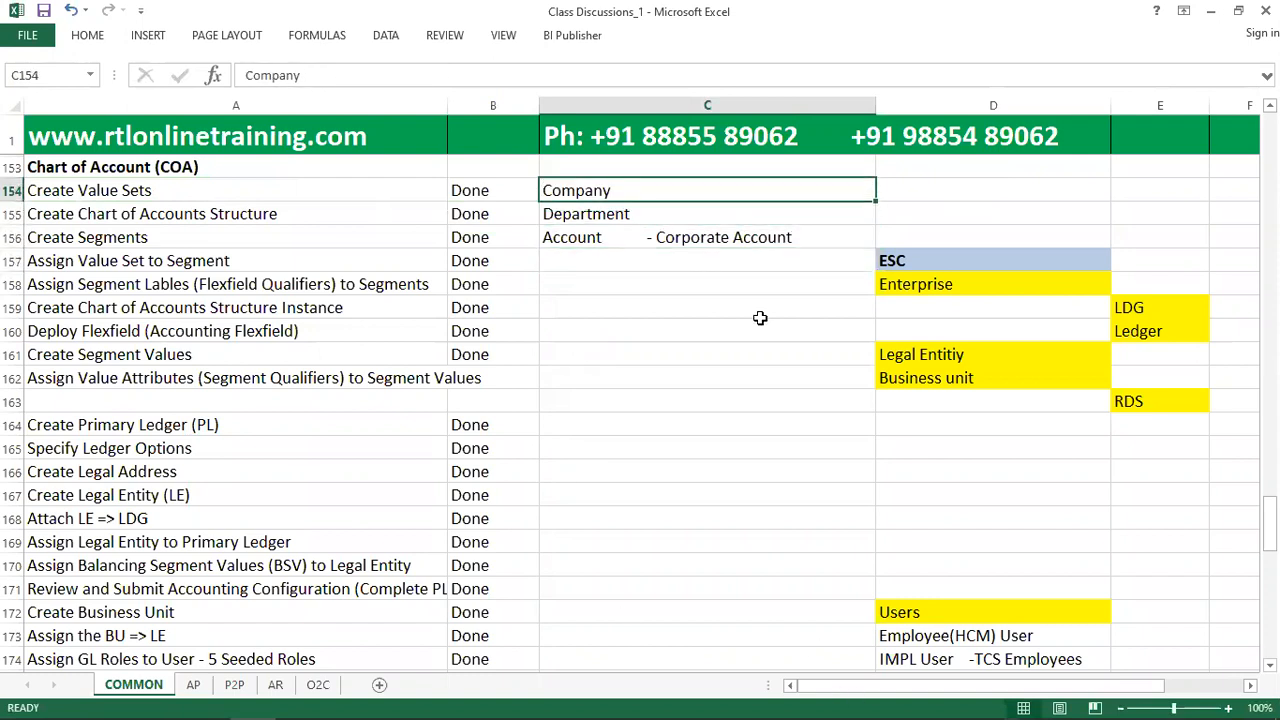
Switch back to Oracle Fusion in the browser, open the Implementation Projects page and search for projects named Fin.
key("alt+Tab")
key("alt+Tab")
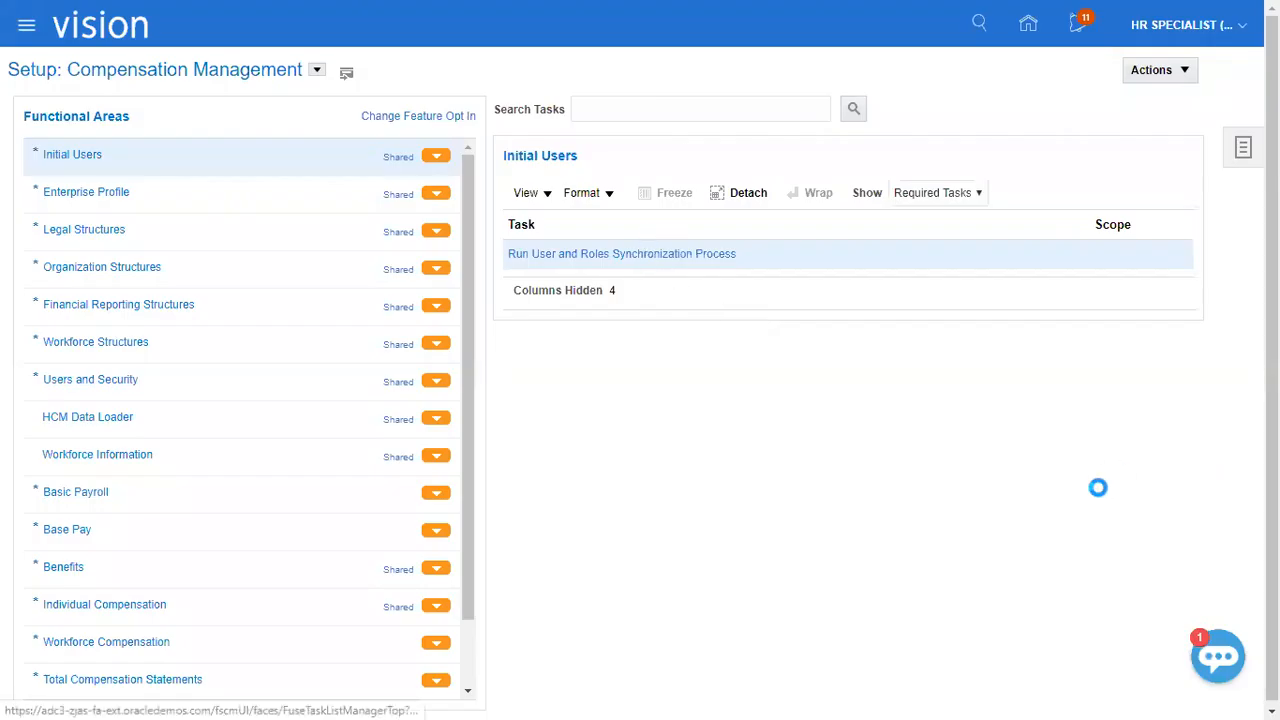
left_click(1243, 147)
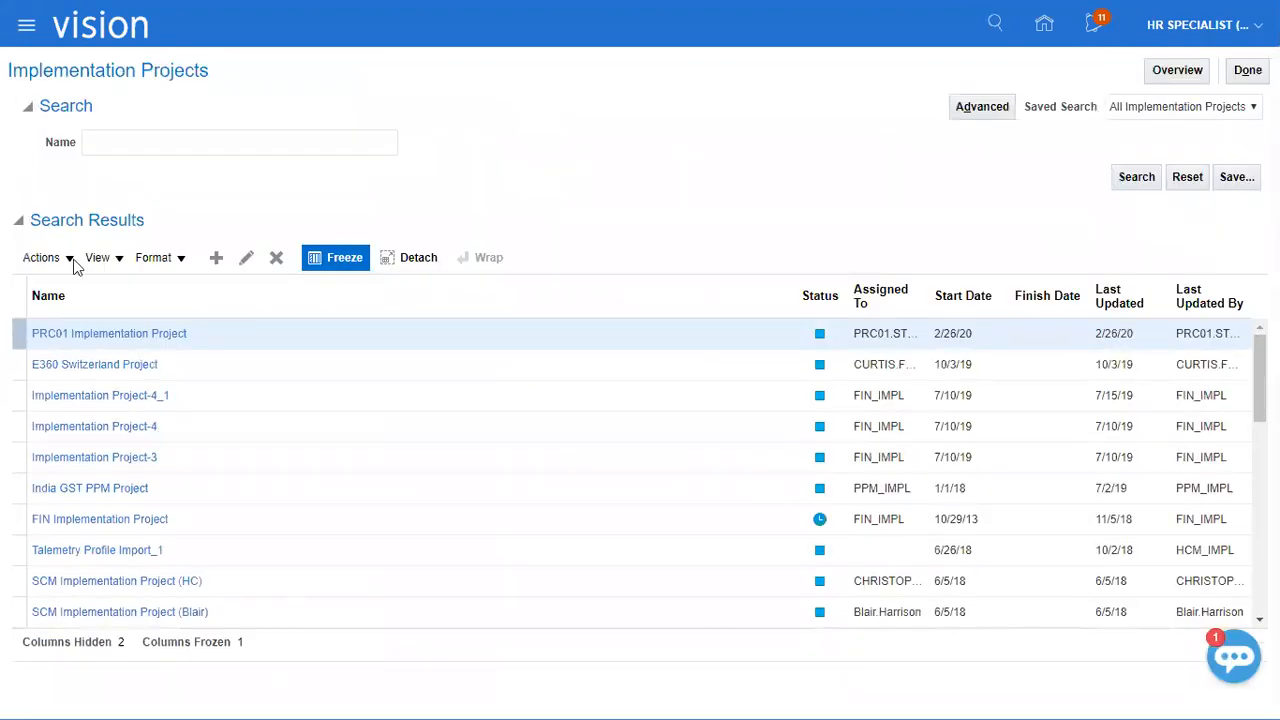
left_click(266, 131)
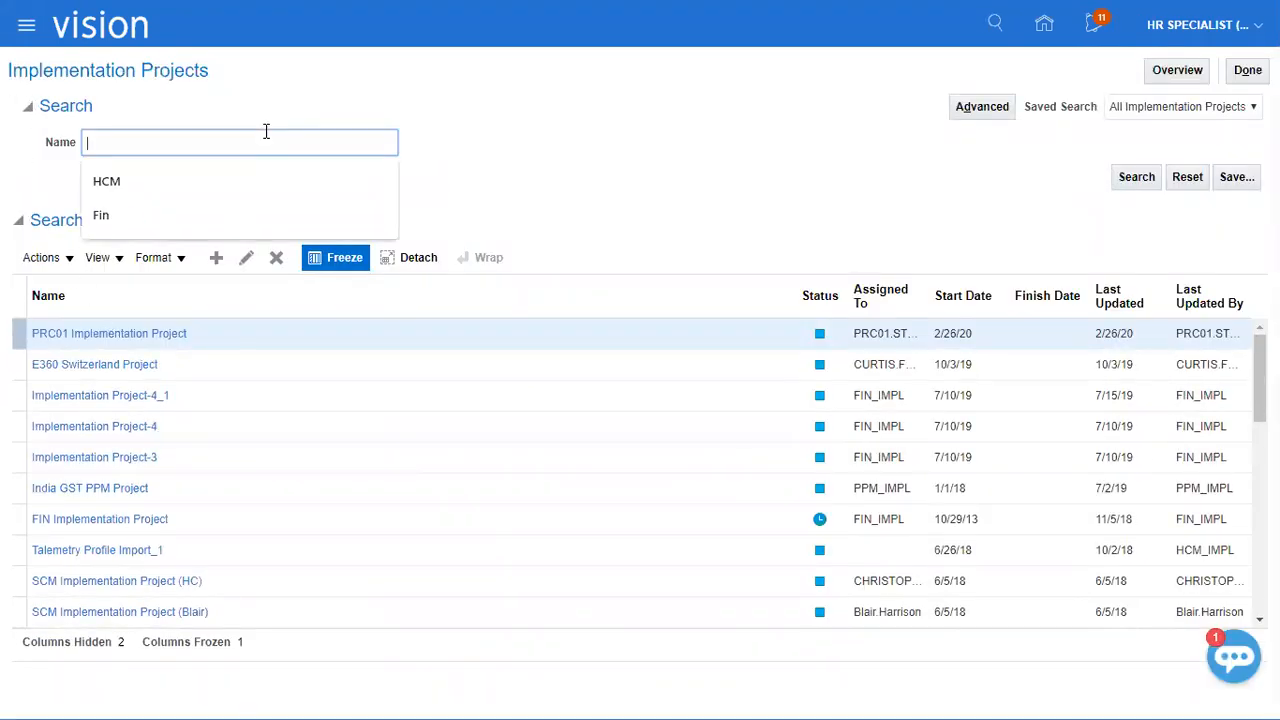
left_click(214, 216)
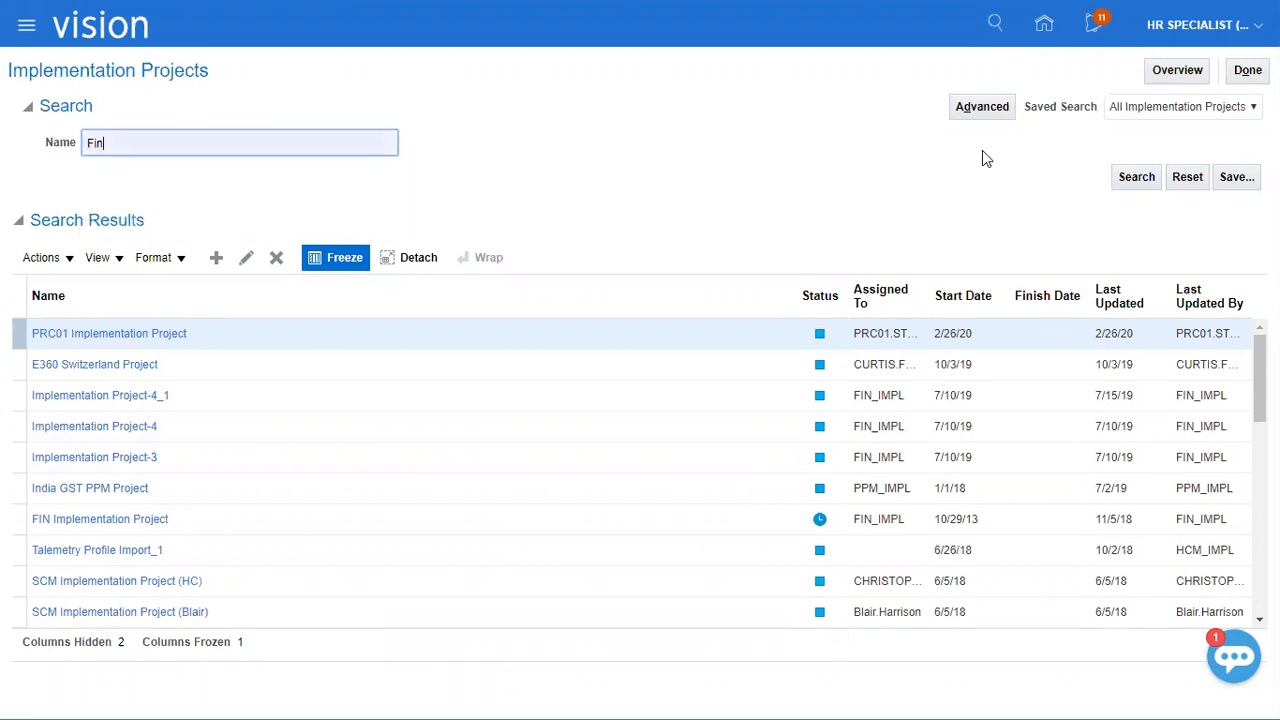
left_click(1134, 178)
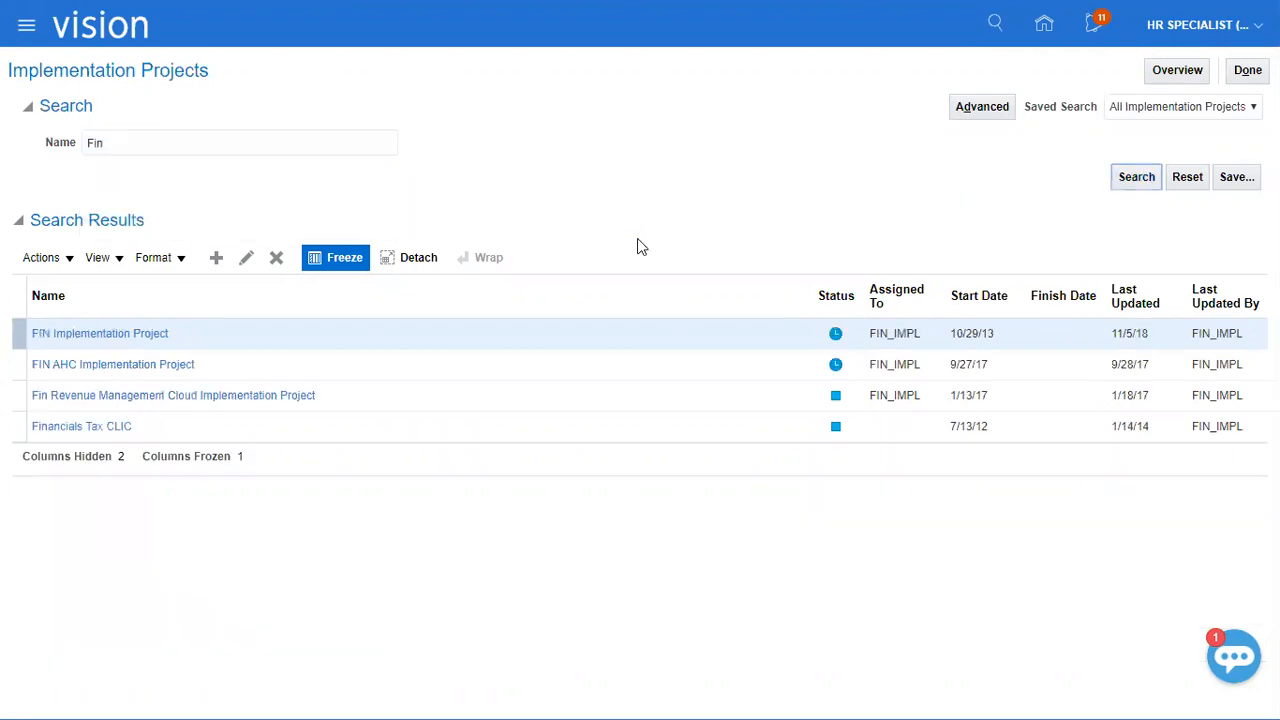
Open the FIN Implementation Project and search its tasks for "manage value sets".
left_click(150, 334)
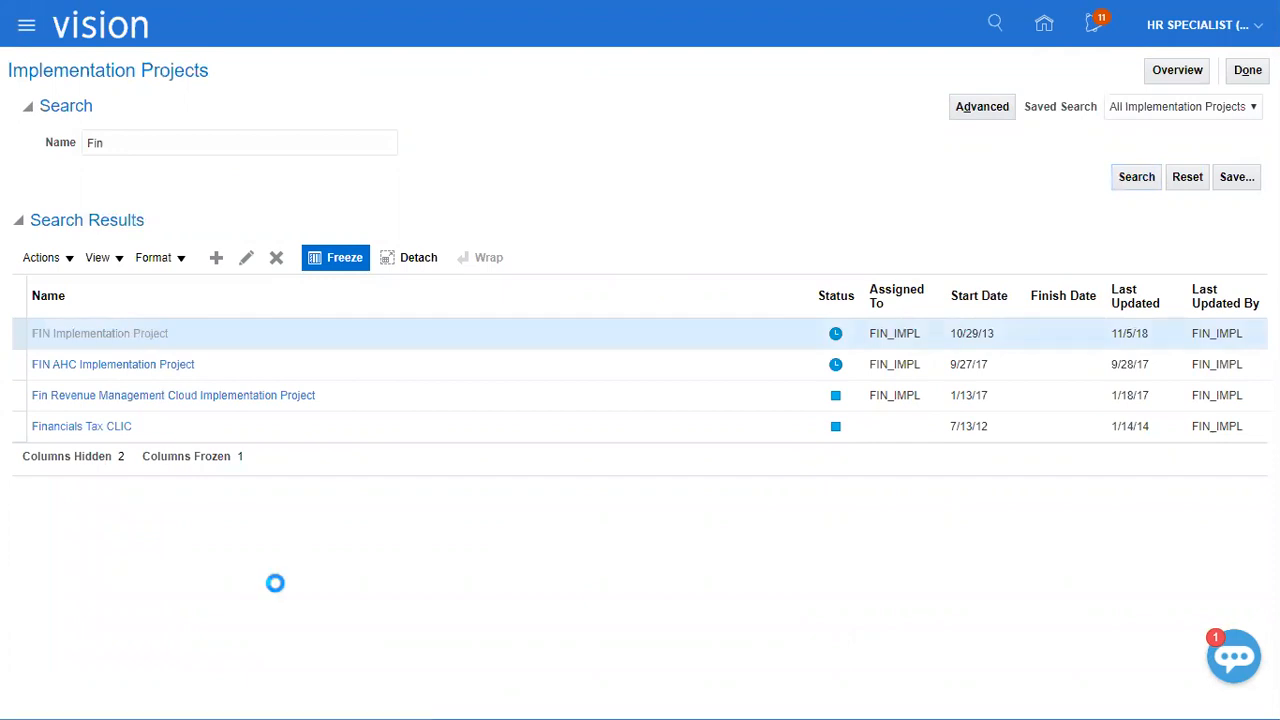
left_click(163, 290)
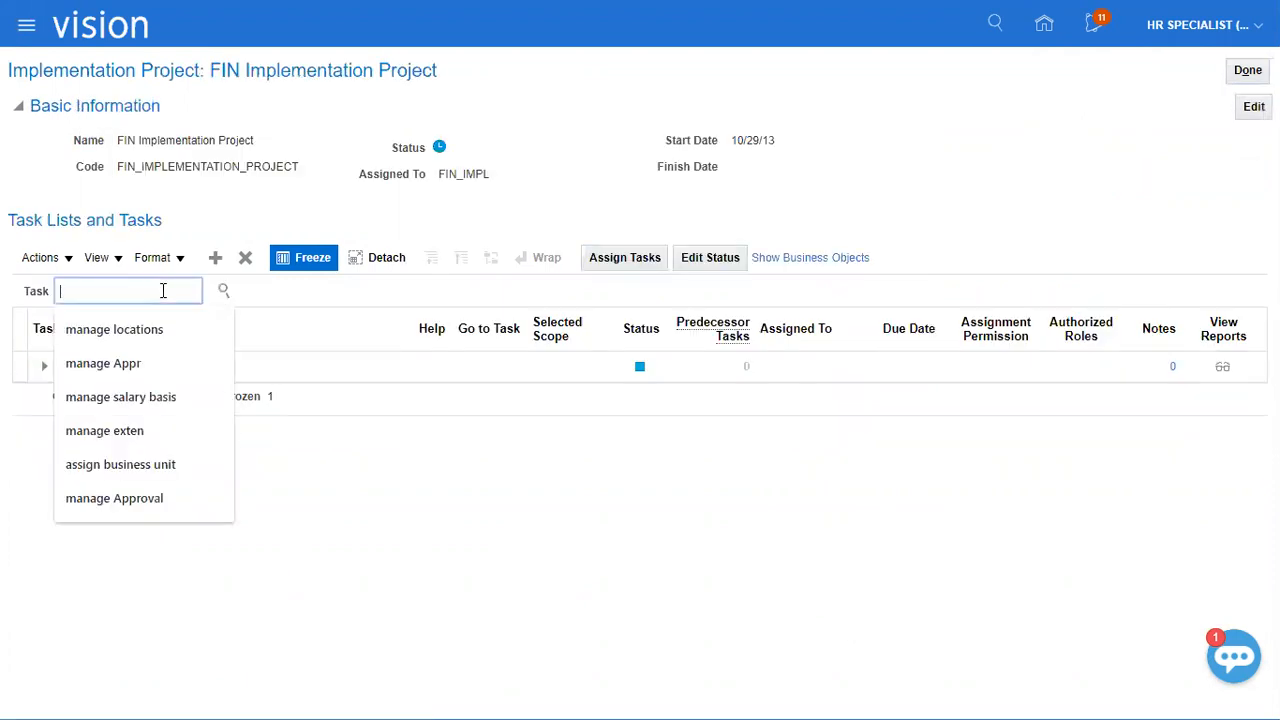
type("manage value s")
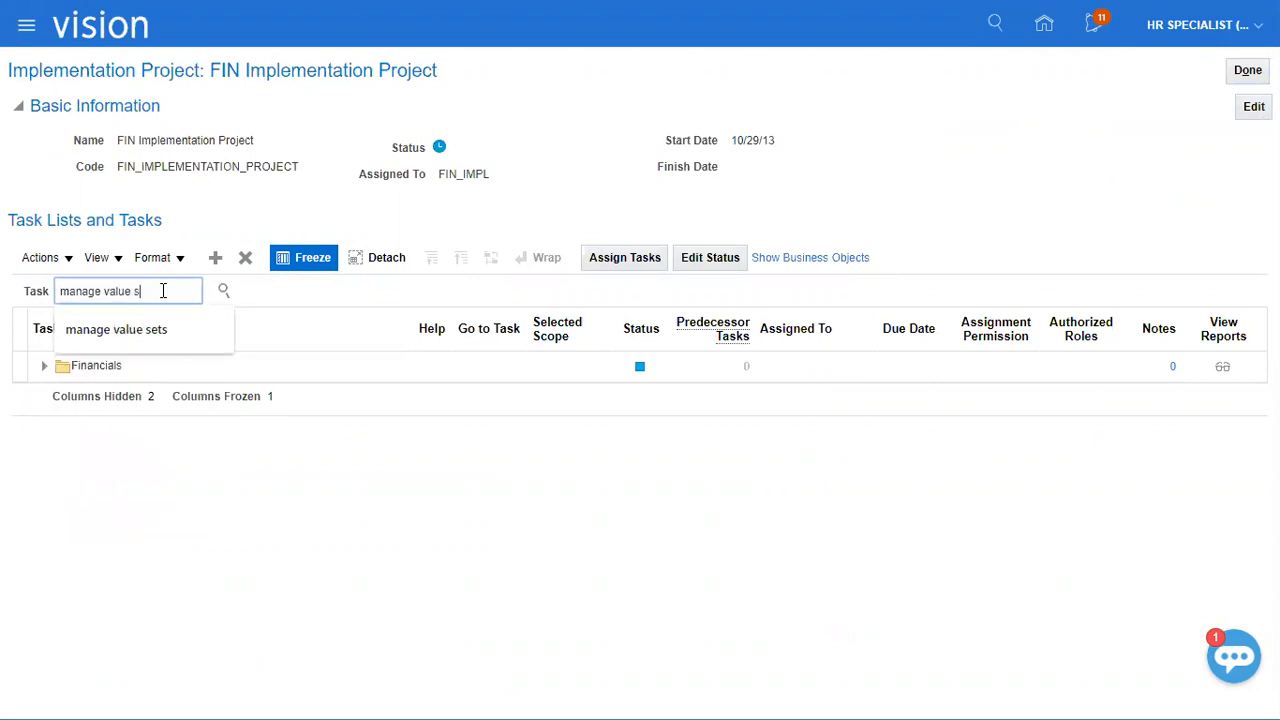
type("ets")
key("Return")
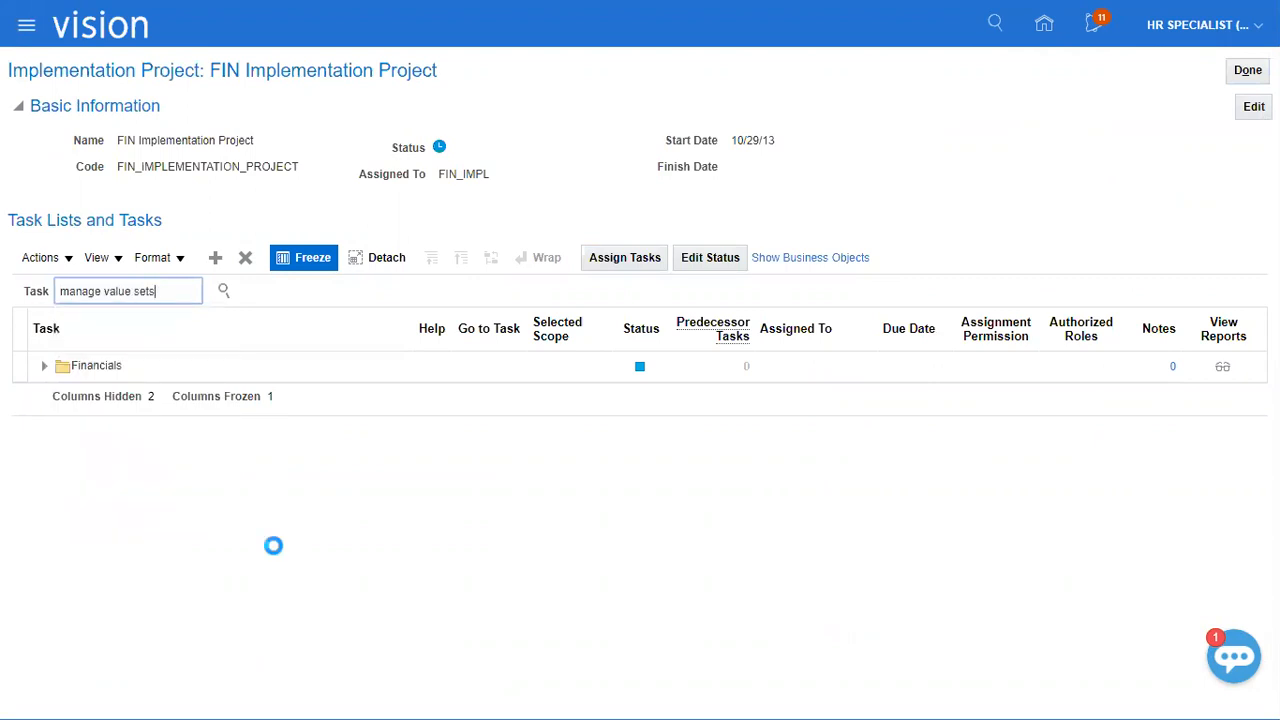
Go to the Manage Value Sets task and start creating a new value set.
left_click(100, 354)
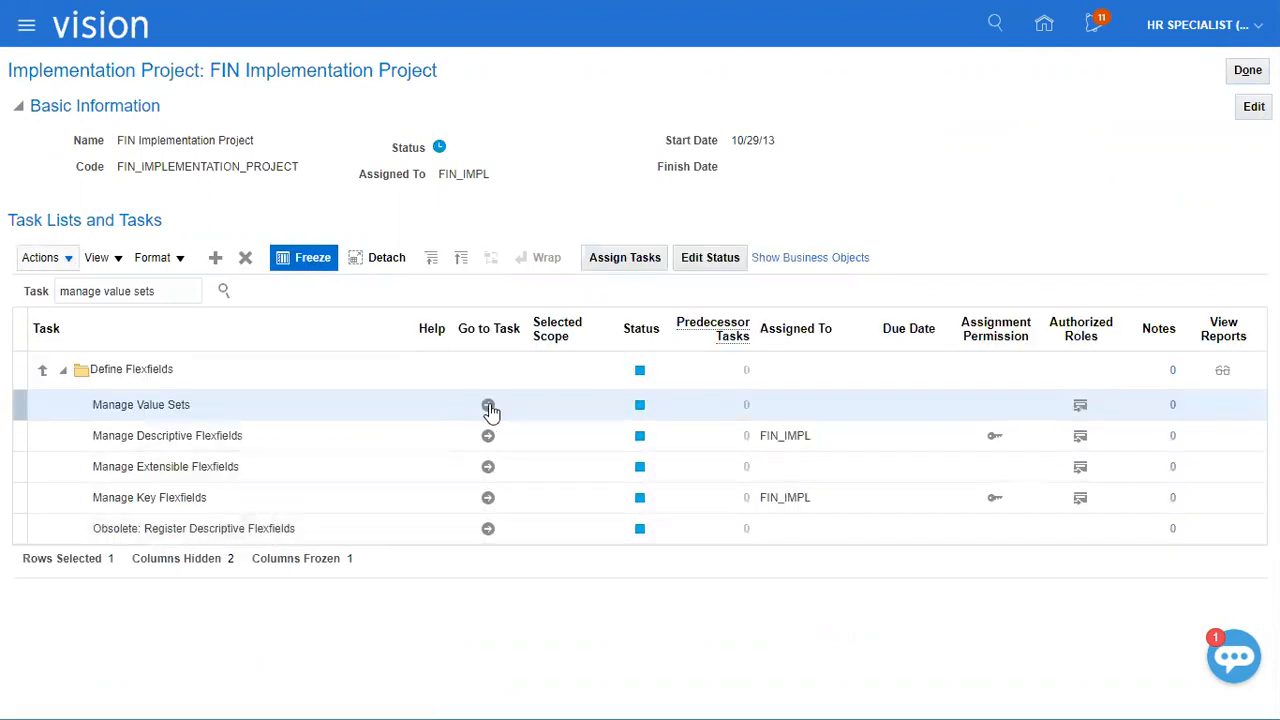
left_click(488, 404)
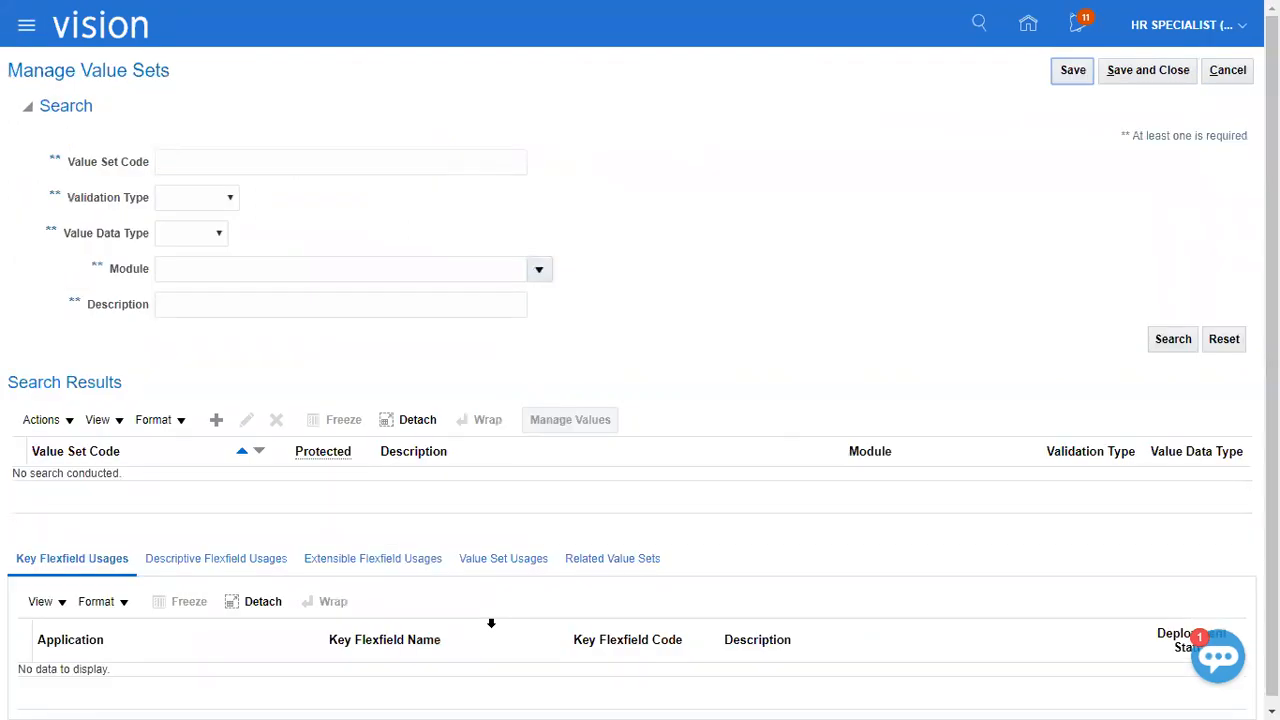
left_click(215, 420)
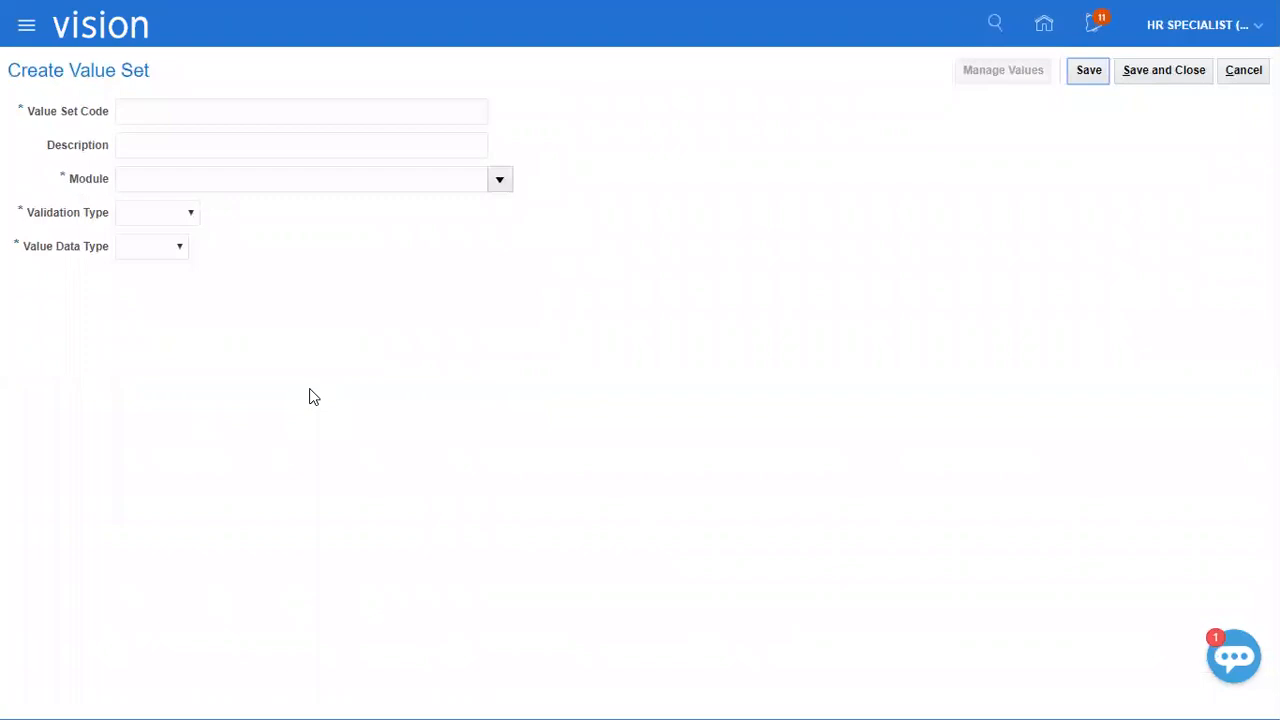
Enter "XEROX Compnay" as the value set code and copy it into the description.
left_click(275, 110)
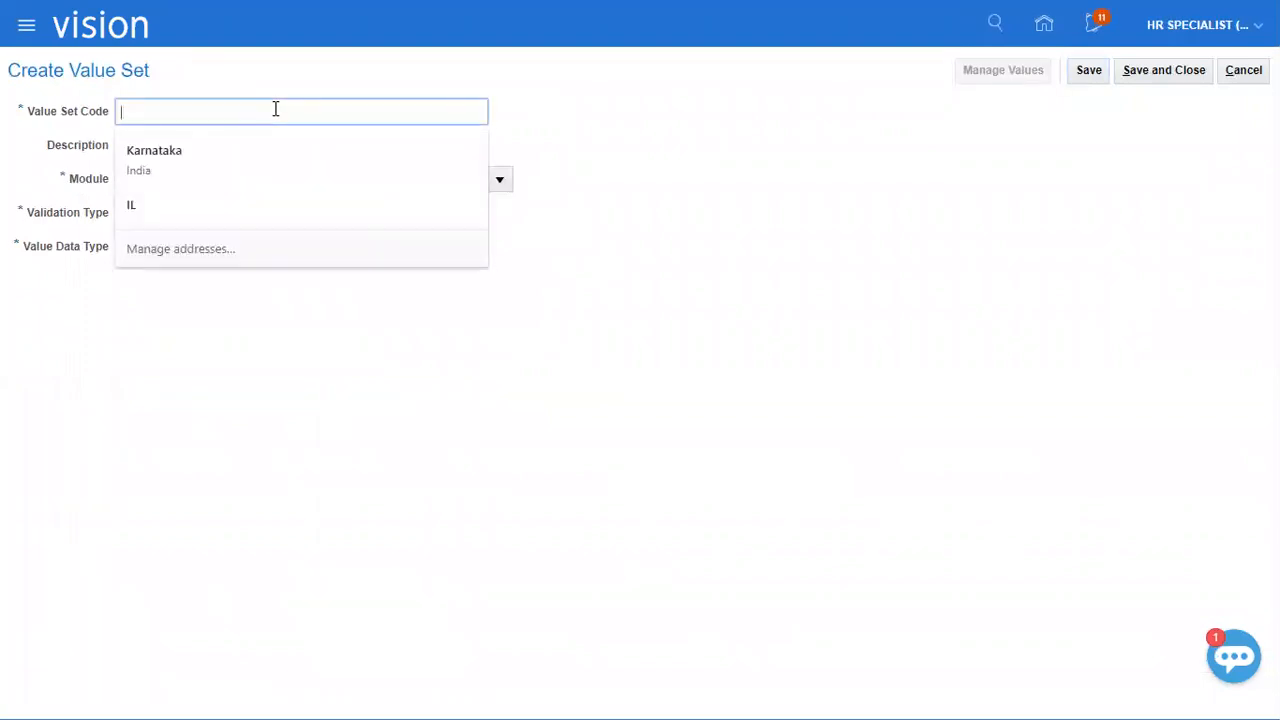
type("XEROX Compnay")
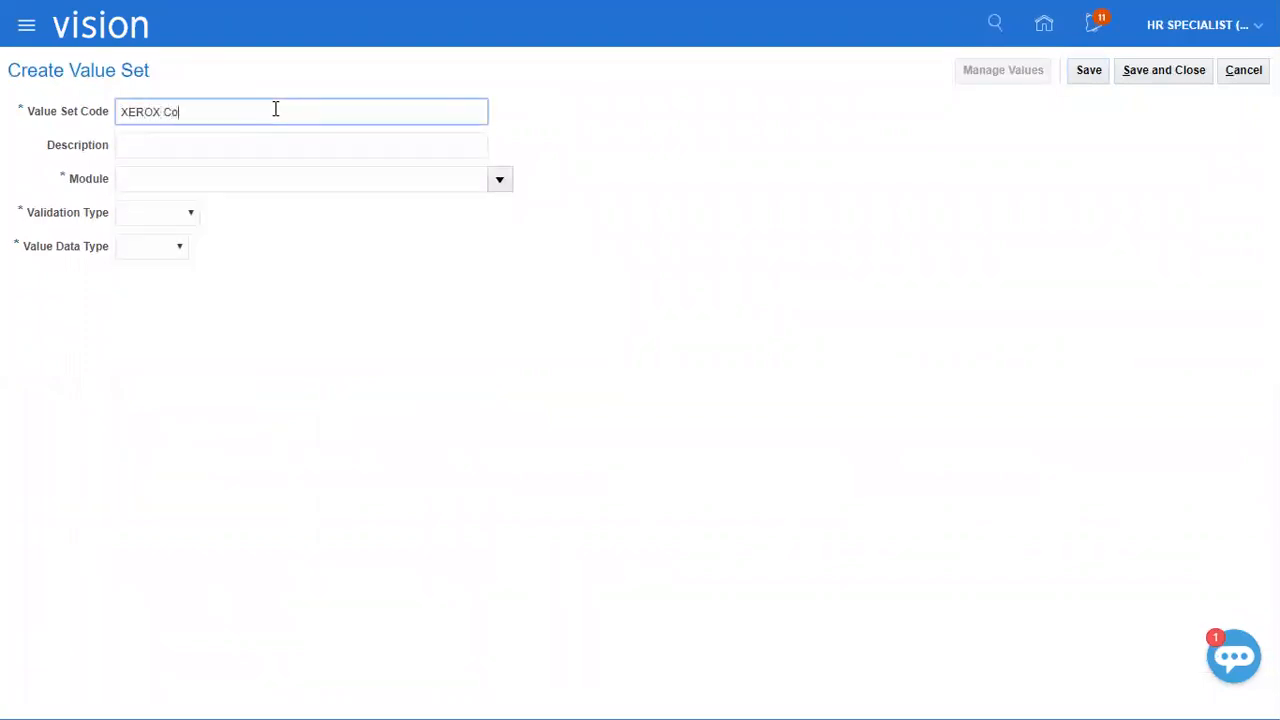
key("ctrl+a")
key("ctrl+c")
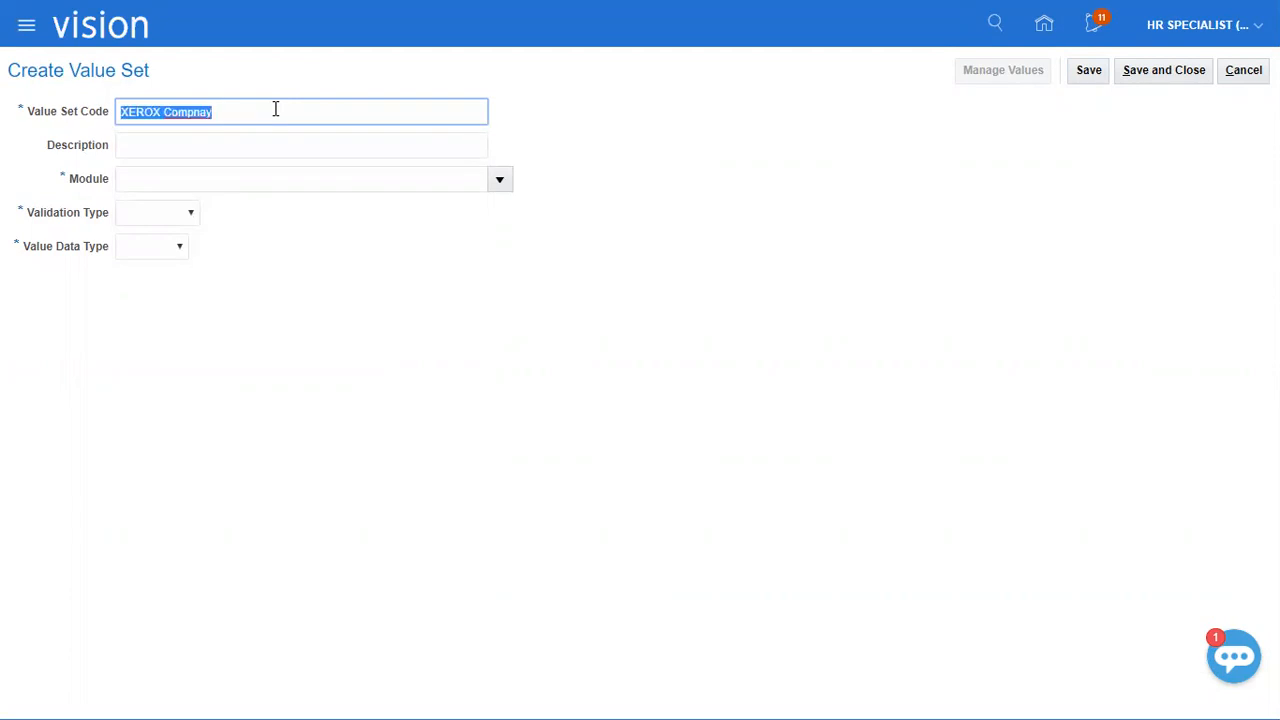
key("Tab")
key("ctrl+v")
key("Tab")
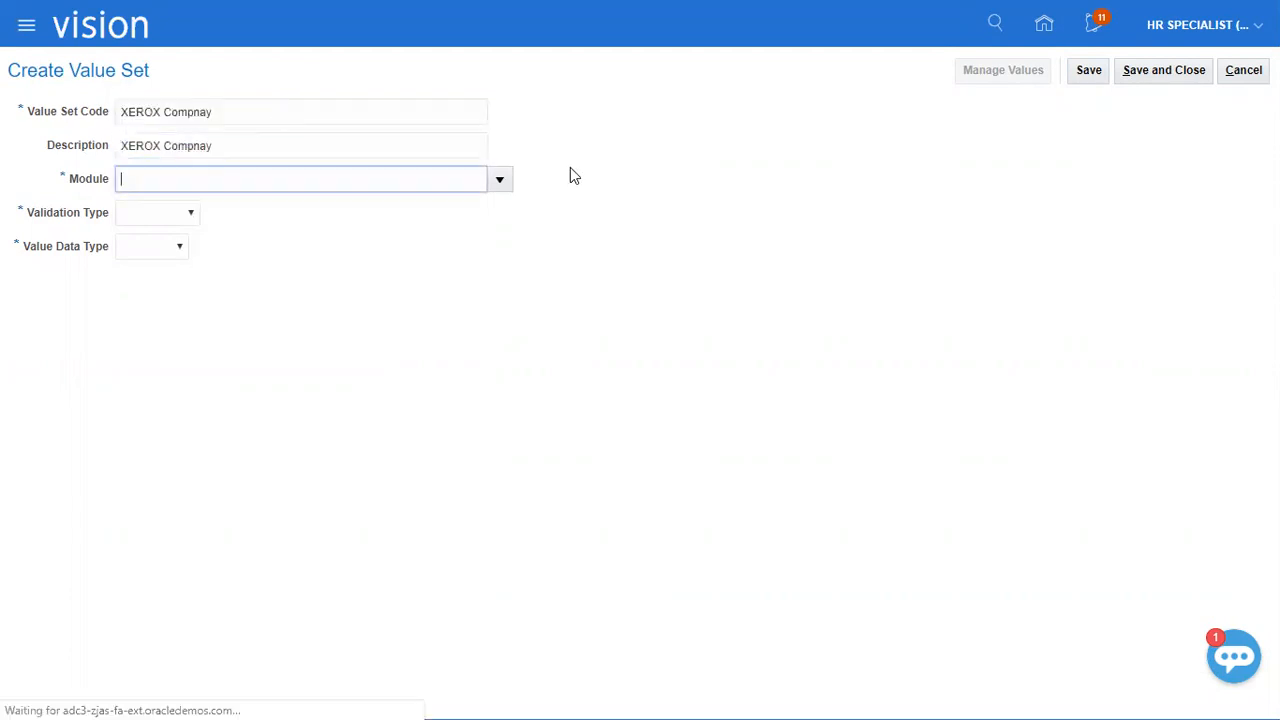
Set the value set's module to General Ledger, validation type to Independent and value data type to Character.
type("General Ledger")
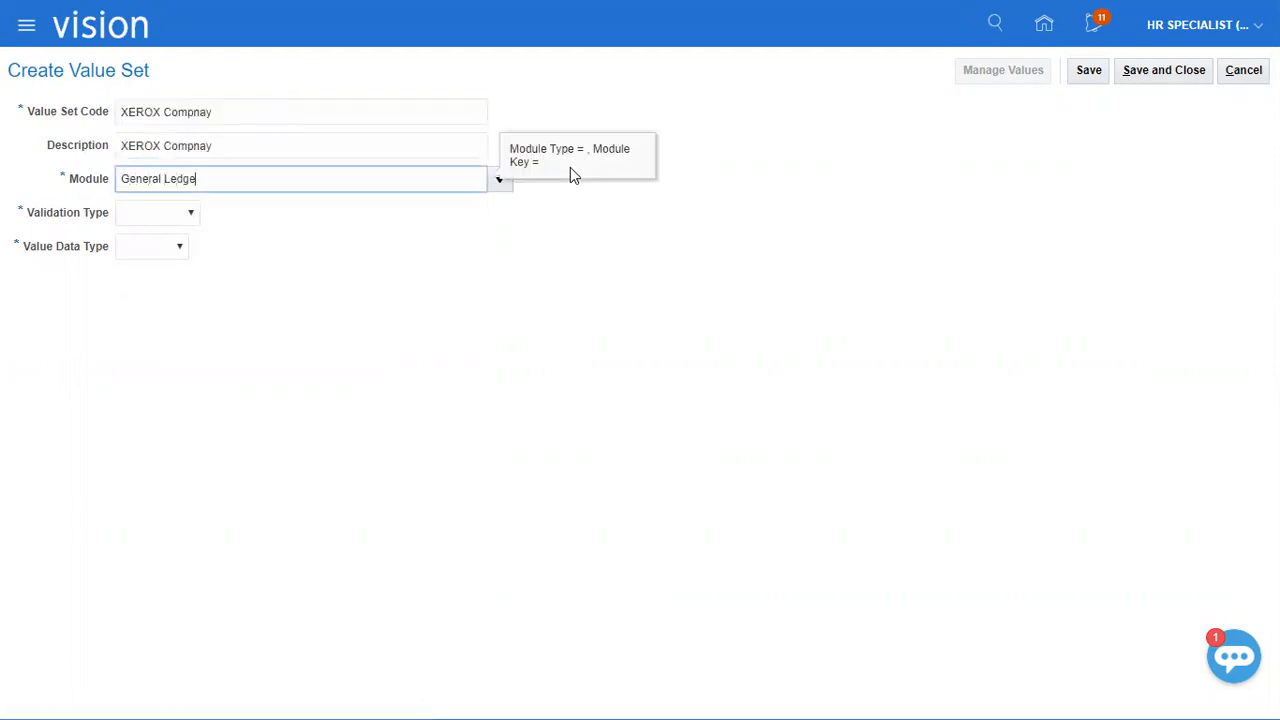
key("Tab")
key("Tab")
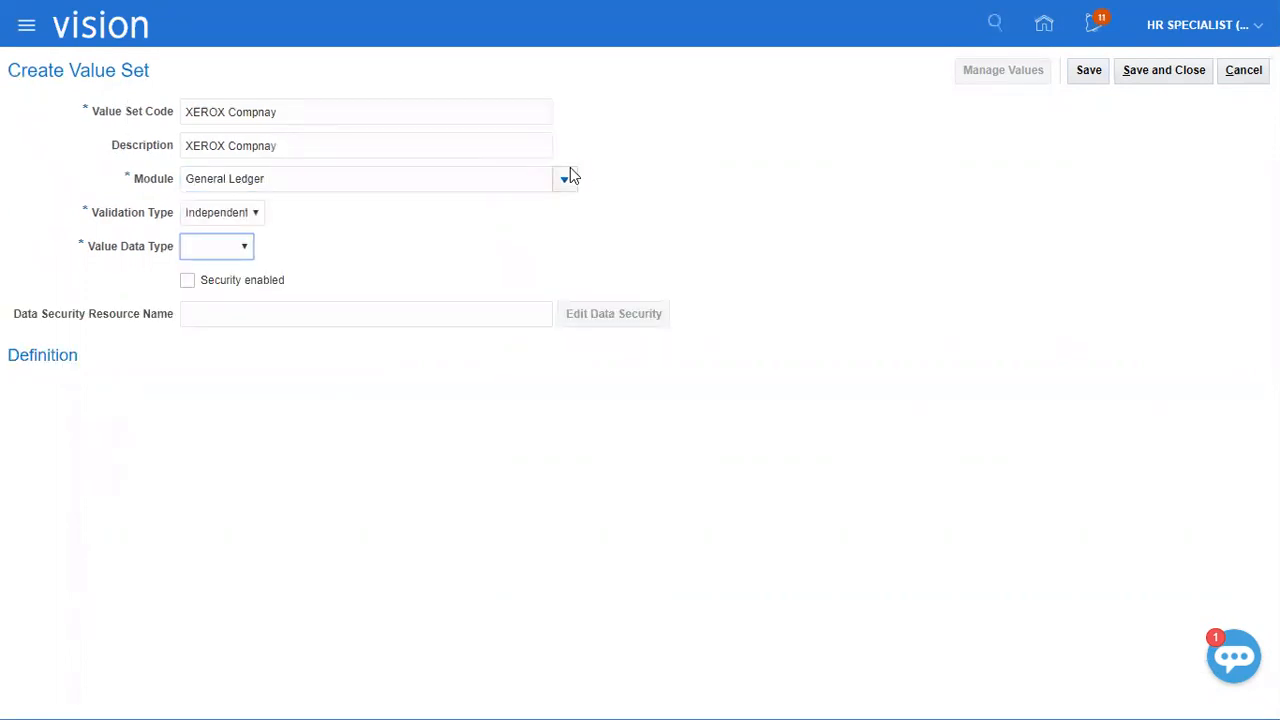
left_click(210, 246)
left_click(210, 281)
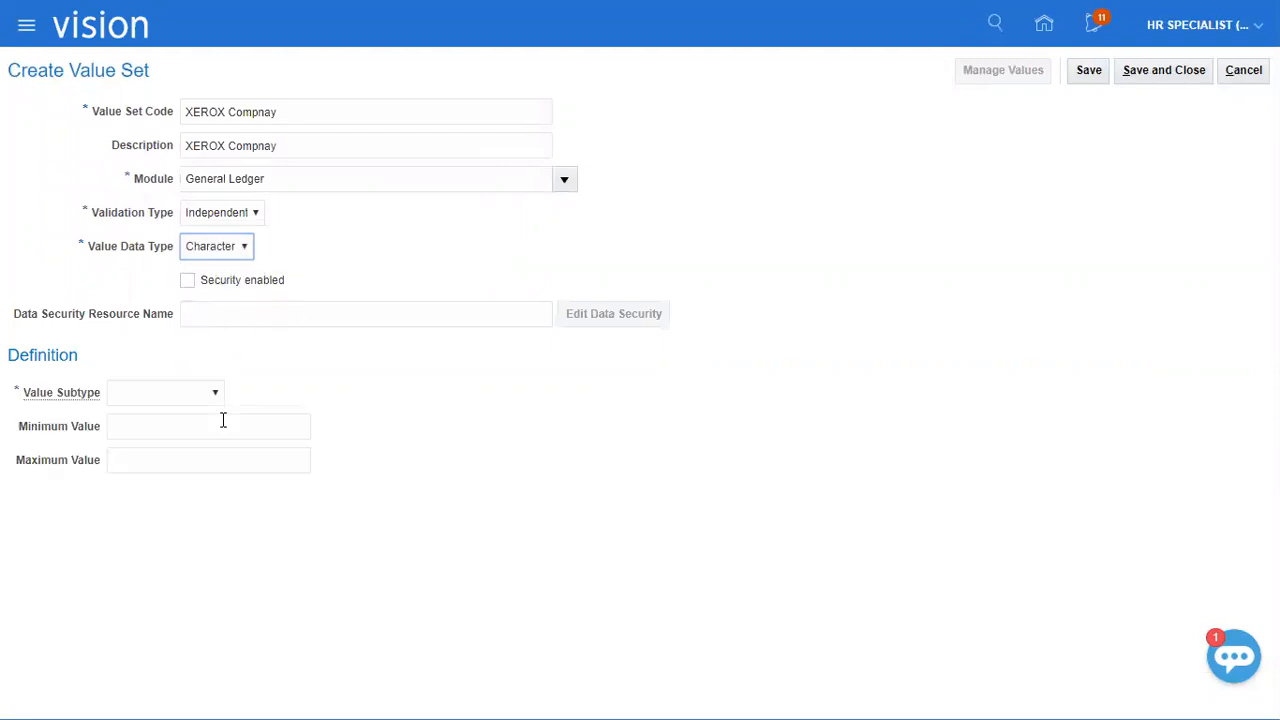
Set the value subtype to Text with a maximum length of 3, and save and close the value set.
left_click(172, 400)
left_click(150, 426)
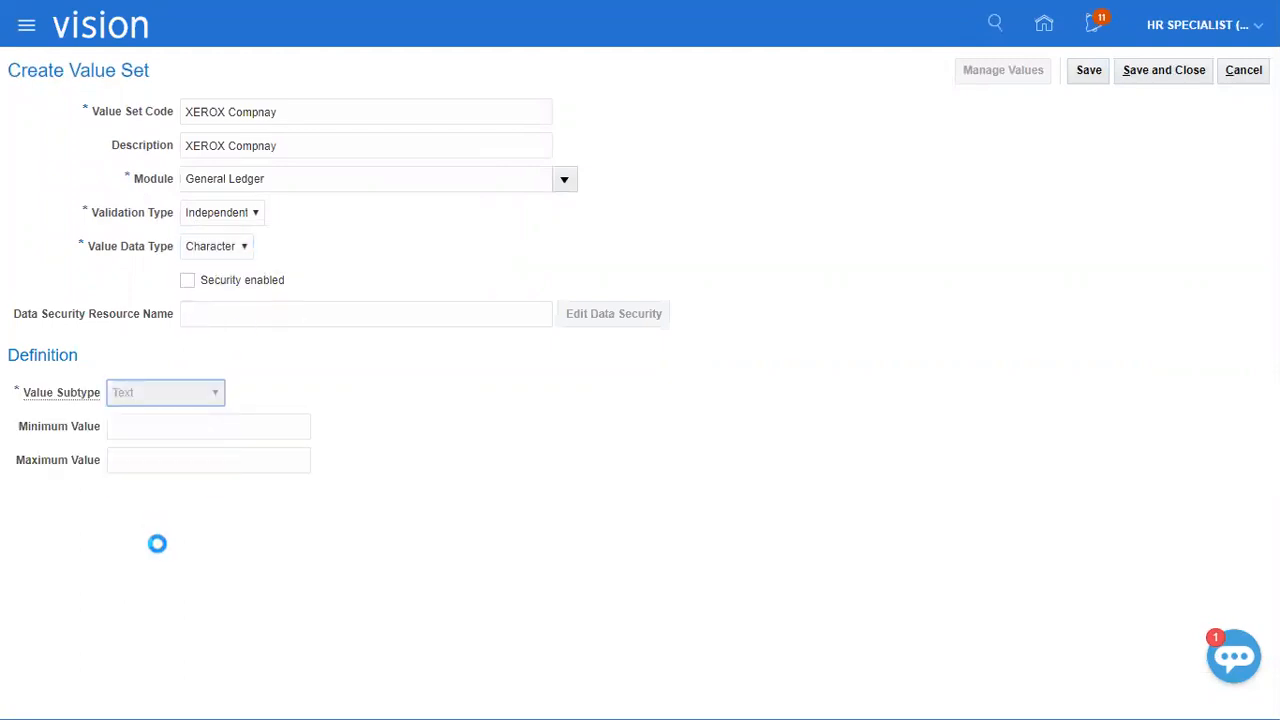
left_click(160, 430)
type("3")
left_click(1148, 72)
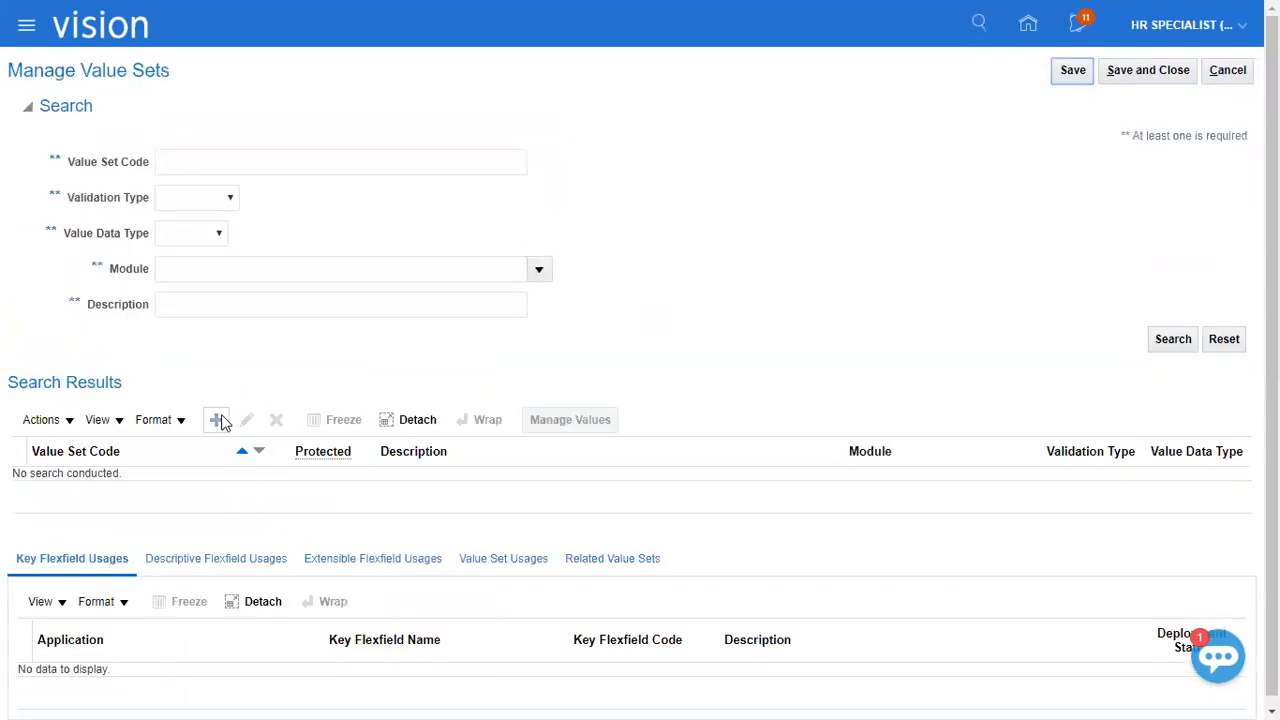
Start another new value set with the code "XEROX Department" and the same text as its description.
left_click(216, 420)
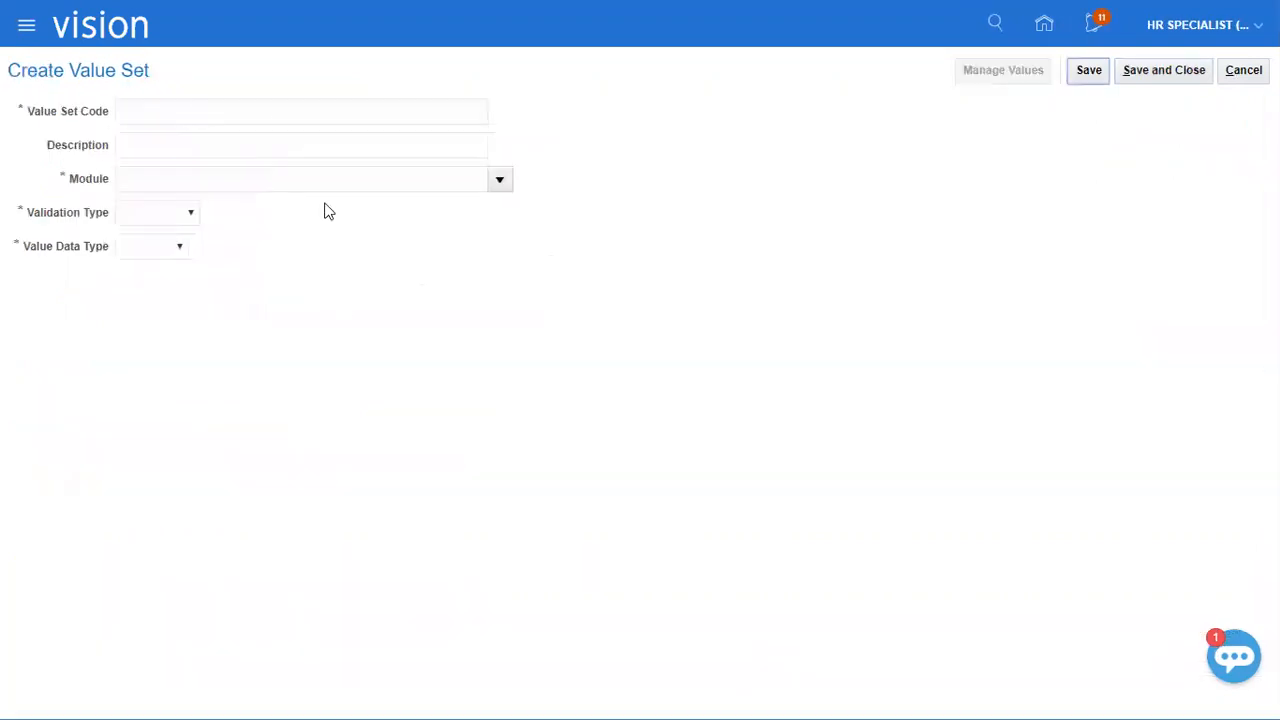
left_click(274, 114)
key("ctrl+v")
left_click_drag(166, 112, 311, 109)
type("Department")
key("ctrl+a")
key("ctrl+c")
key("Tab")
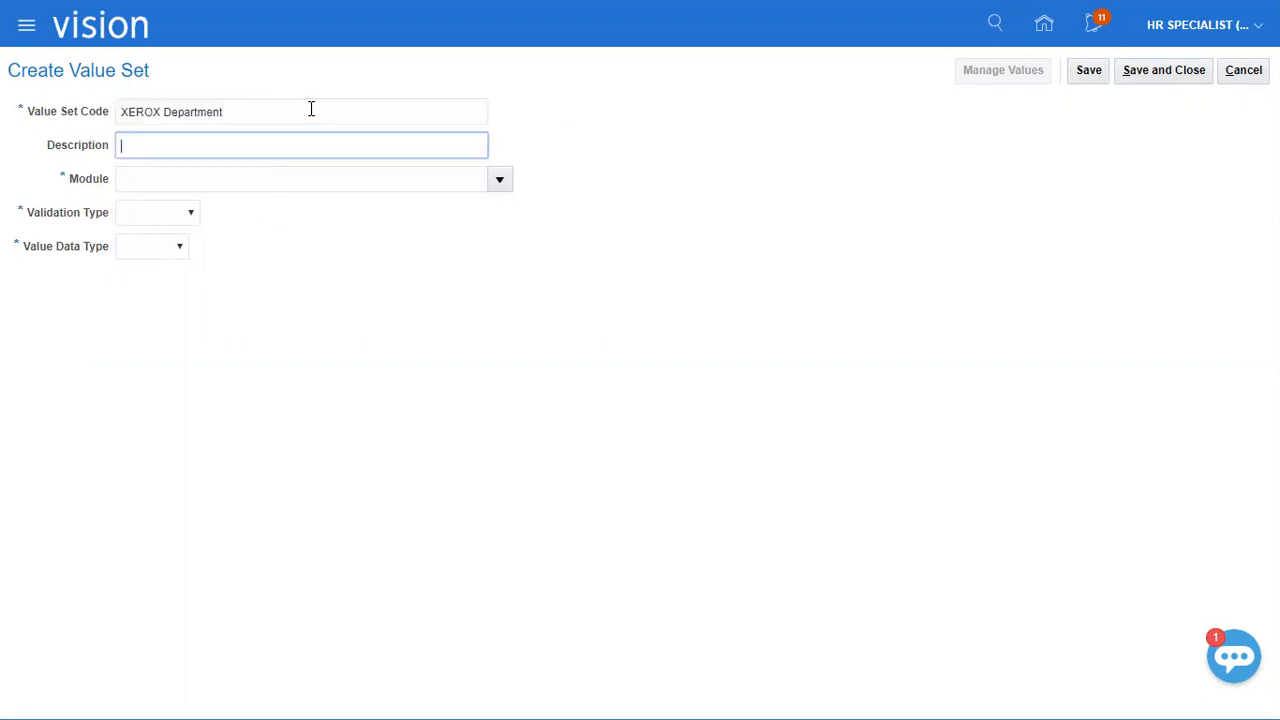
key("ctrl+v")
Set the Department value set's module to General Ledger, validation type to Independent and value data type to Character.
key("Tab")
type("Generral")
key("BackSpace")
key("BackSpace")
type("ledger")
key("Tab")
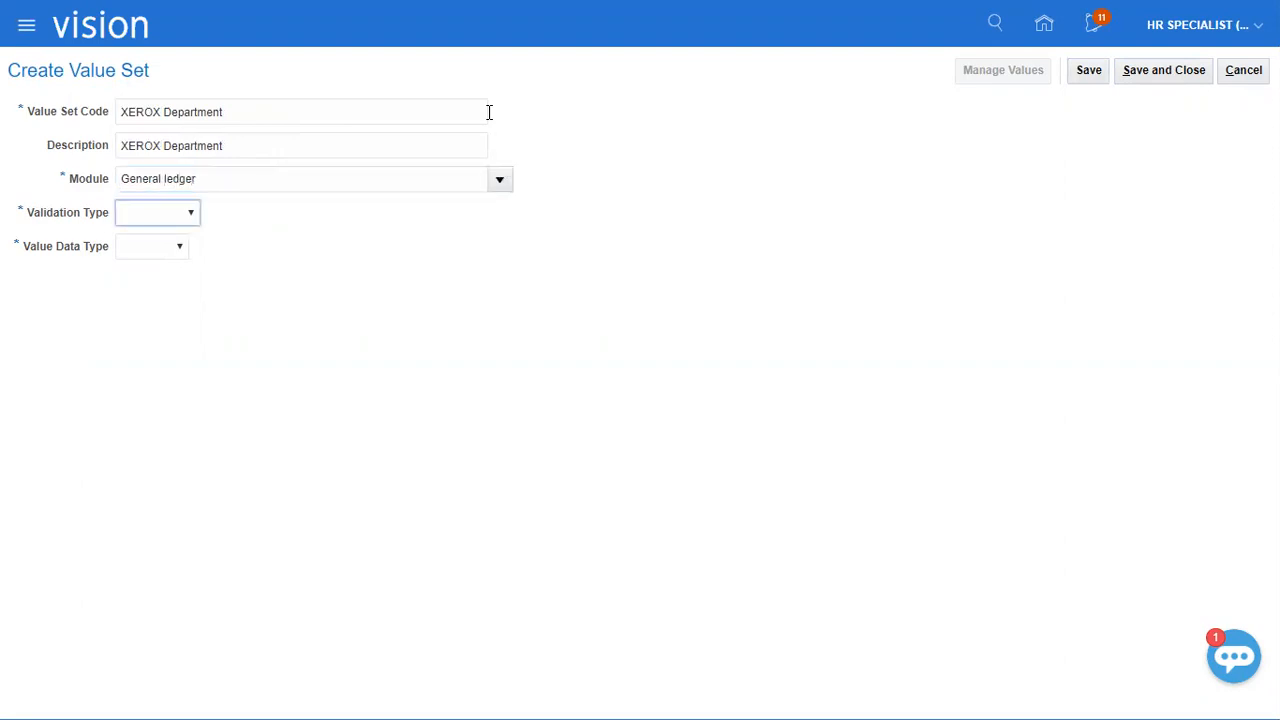
key("i")
key("Tab")
key("c")
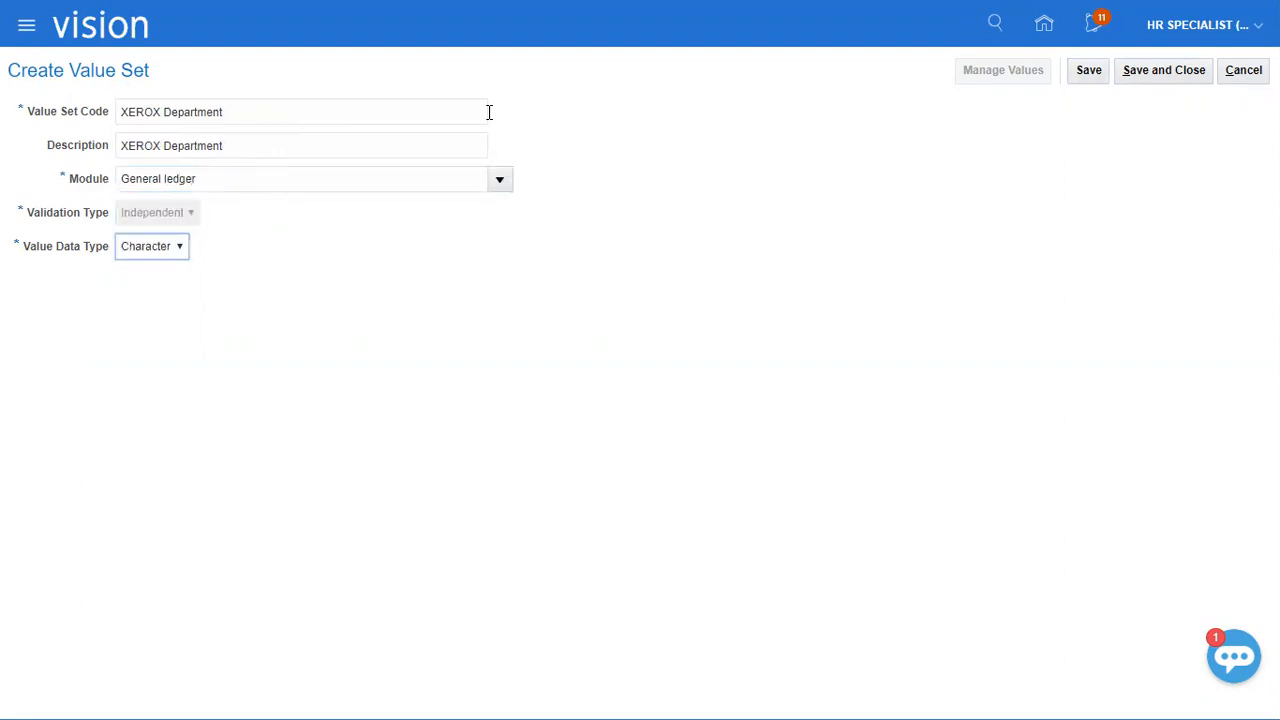
Set the value subtype to Text with a maximum length of 4, then save and close back to the implementation project.
key("Tab")
left_click(169, 392)
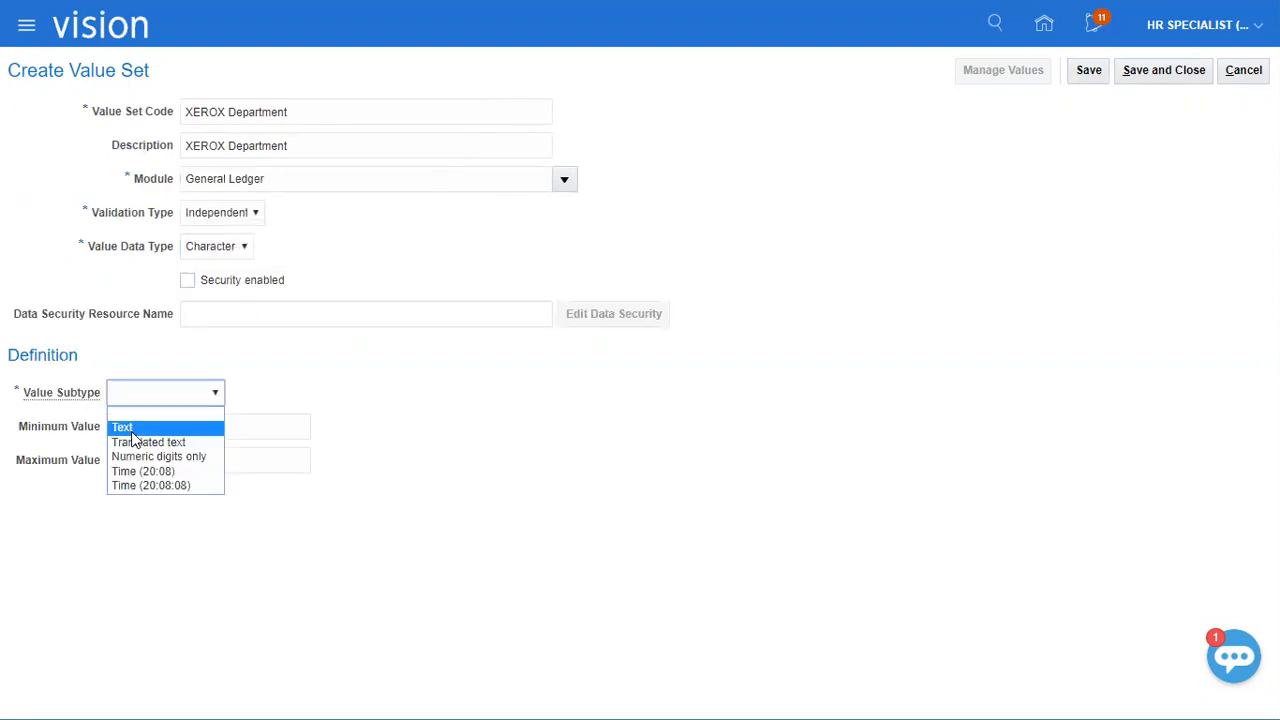
left_click(145, 427)
left_click(166, 426)
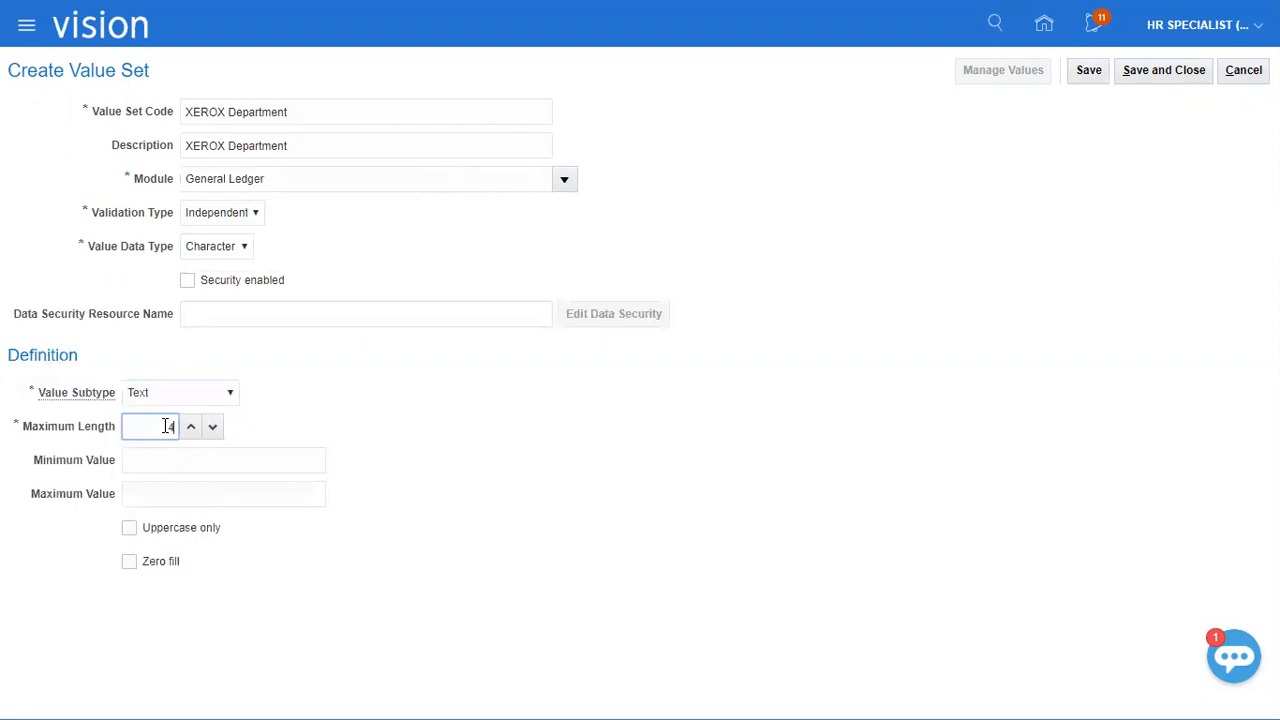
left_click(1158, 70)
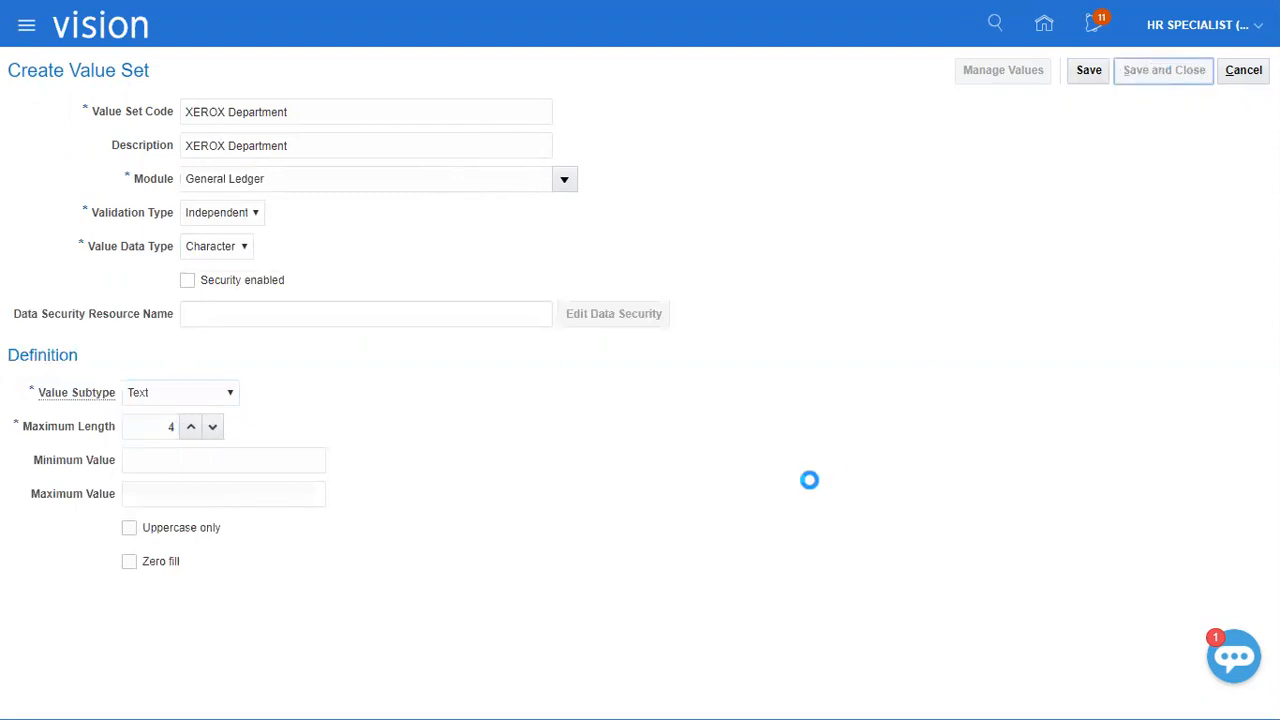
left_click(1136, 77)
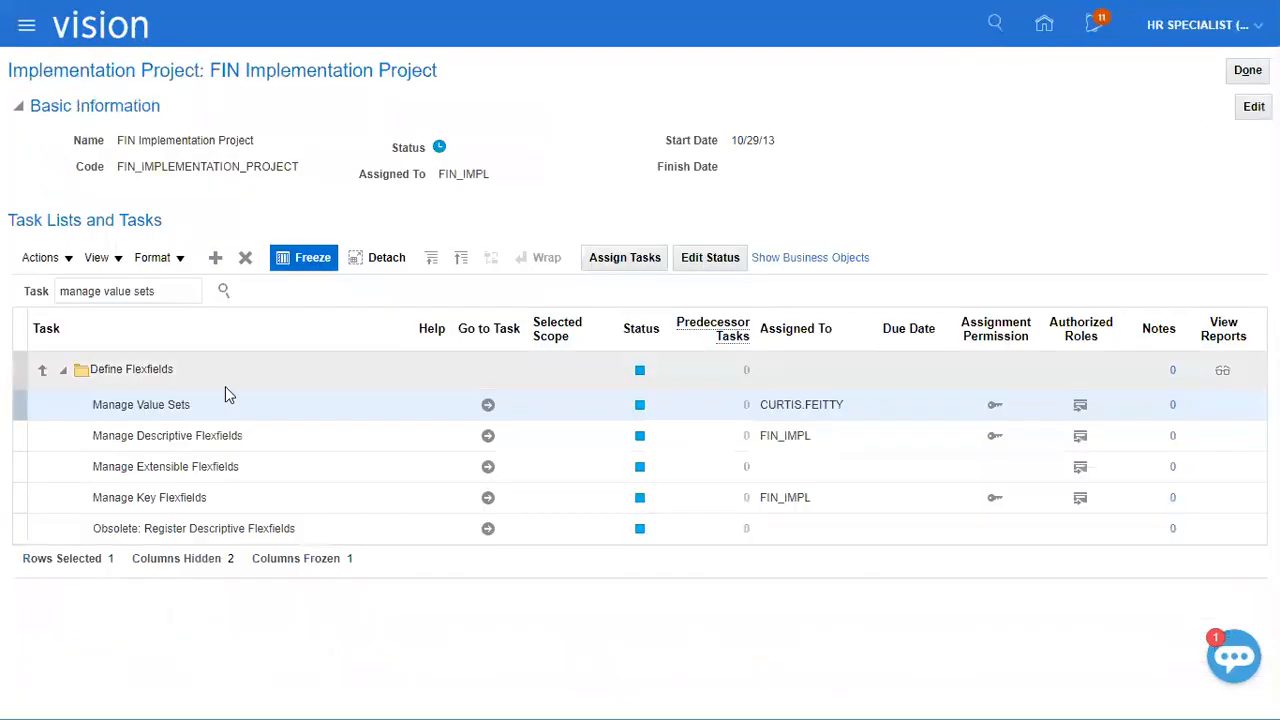
Switch to the Class Discussions_1 workbook in Excel, clear the status column B and mark Create Value Sets as "Done".
key("alt+Tab")
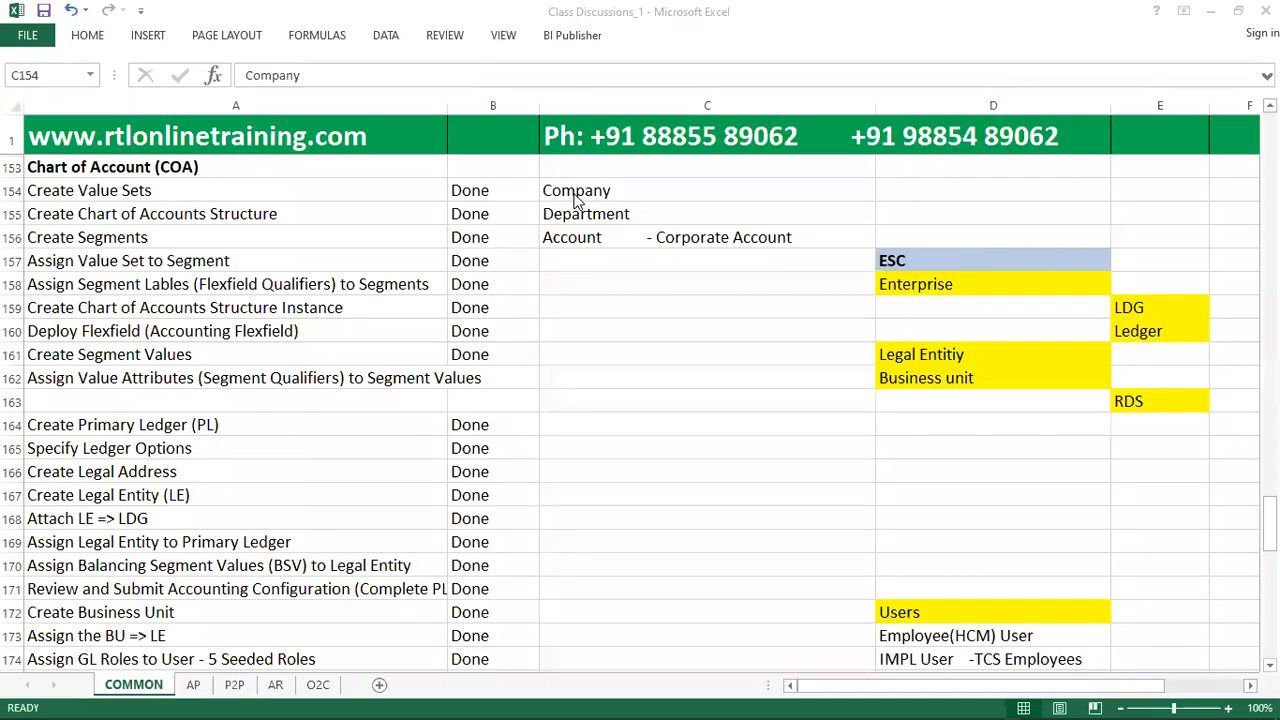
left_click(510, 190)
left_click(493, 105)
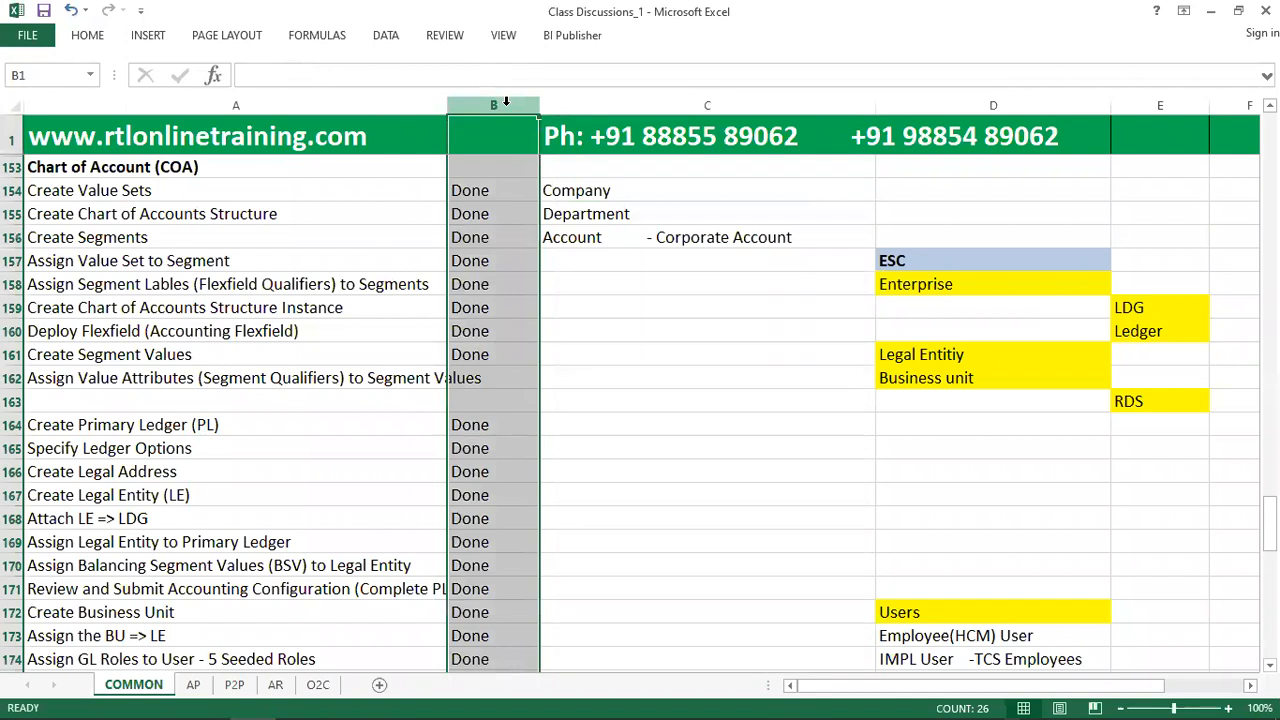
key("Delete")
left_click(520, 192)
type("Done")
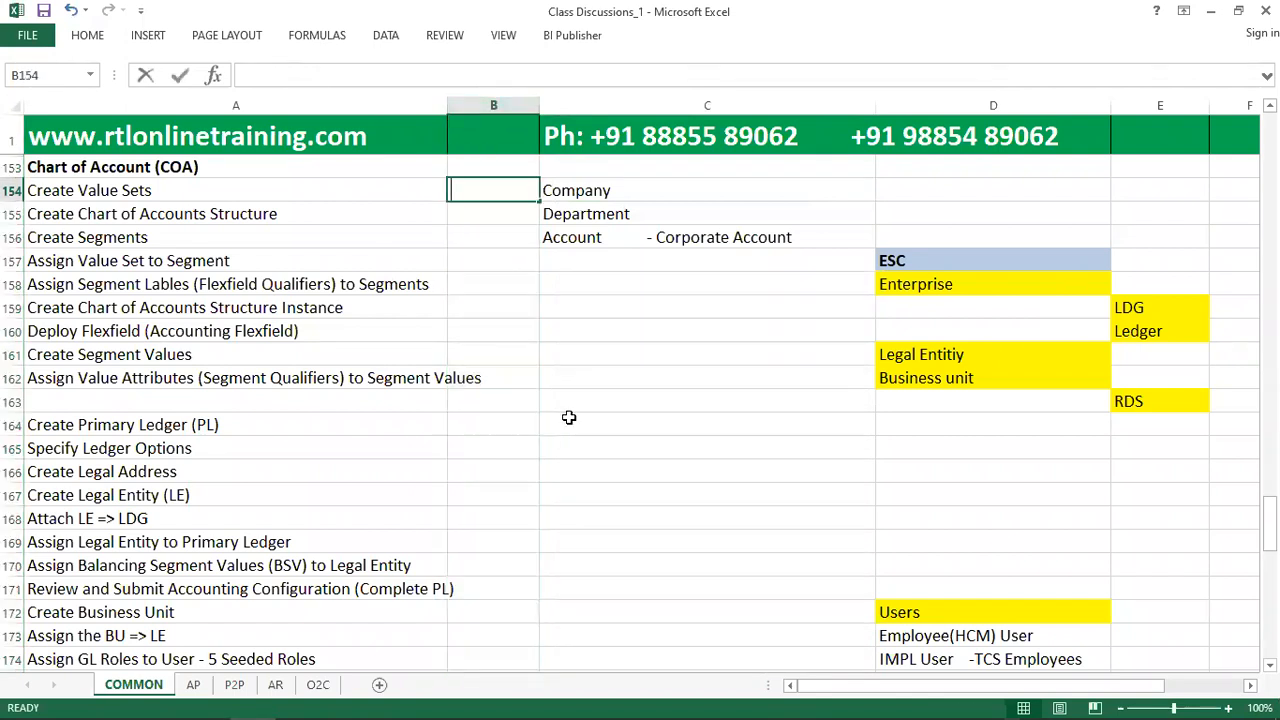
key("Return")
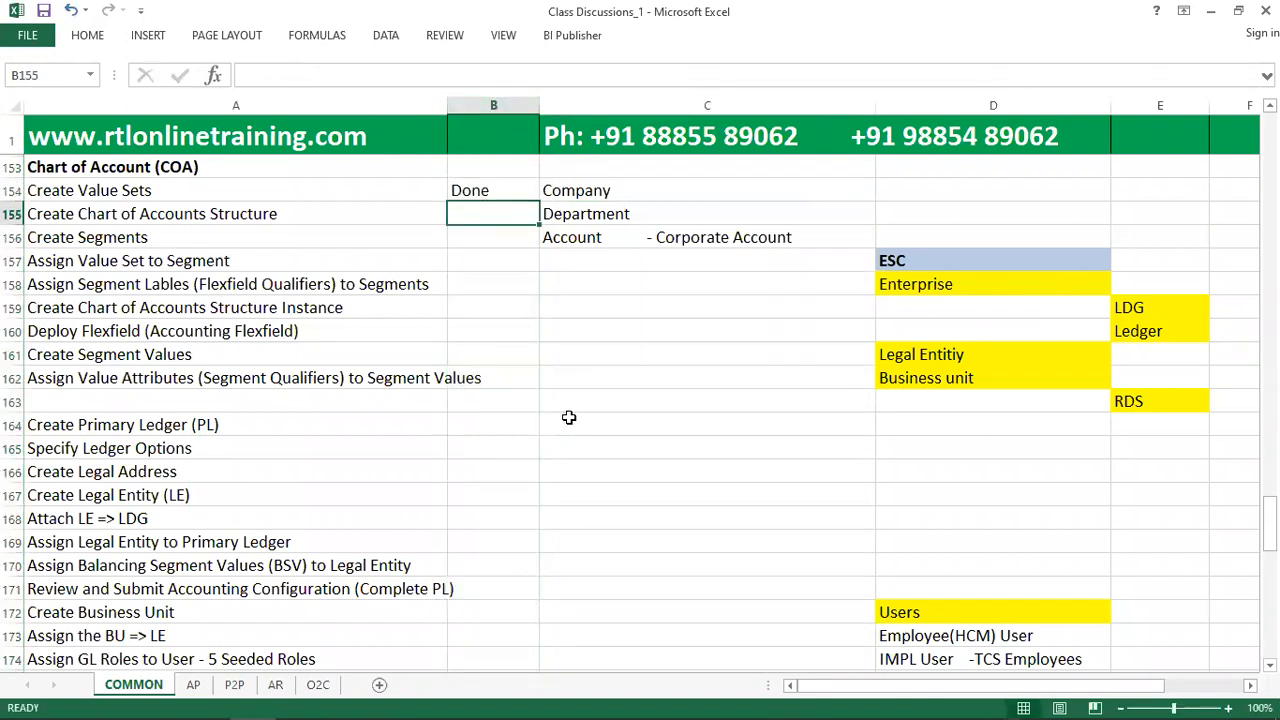
Switch back to the FIN Implementation Project in Oracle Fusion and search its tasks for "Manage chart of Accounts".
key("alt+Tab")
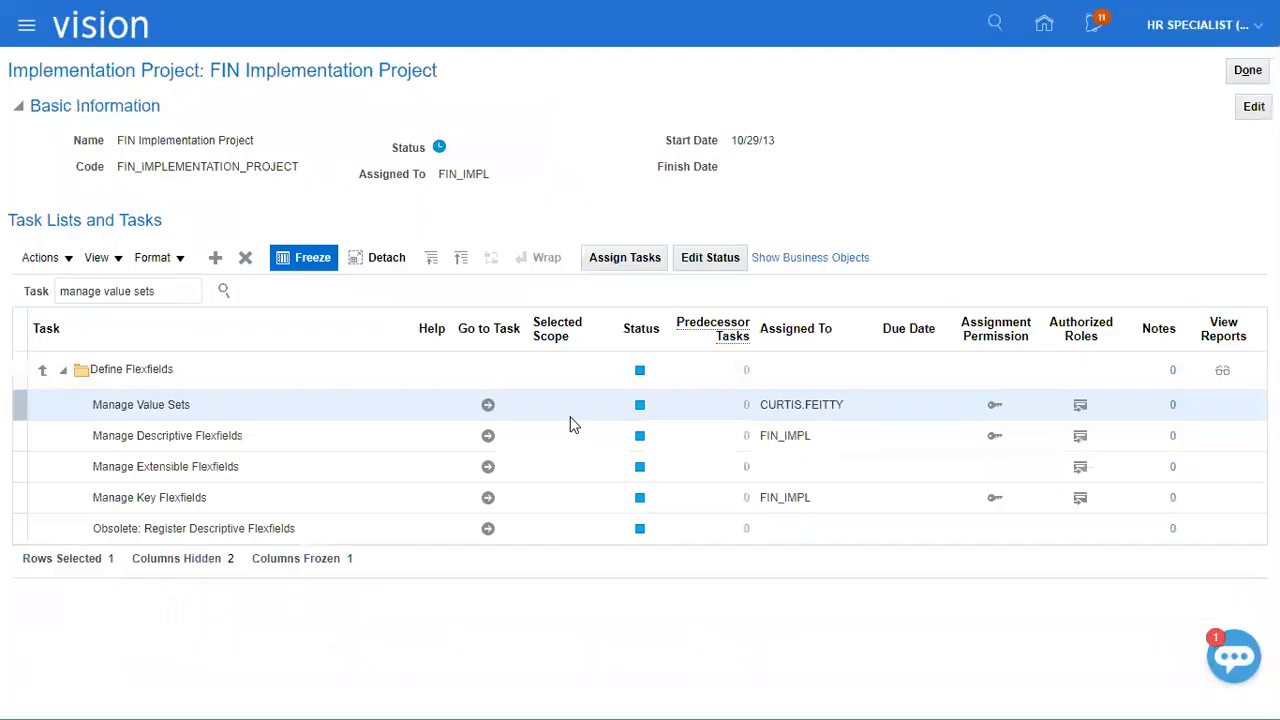
left_click_drag(176, 296, 184, 296)
key("ctrl+a")
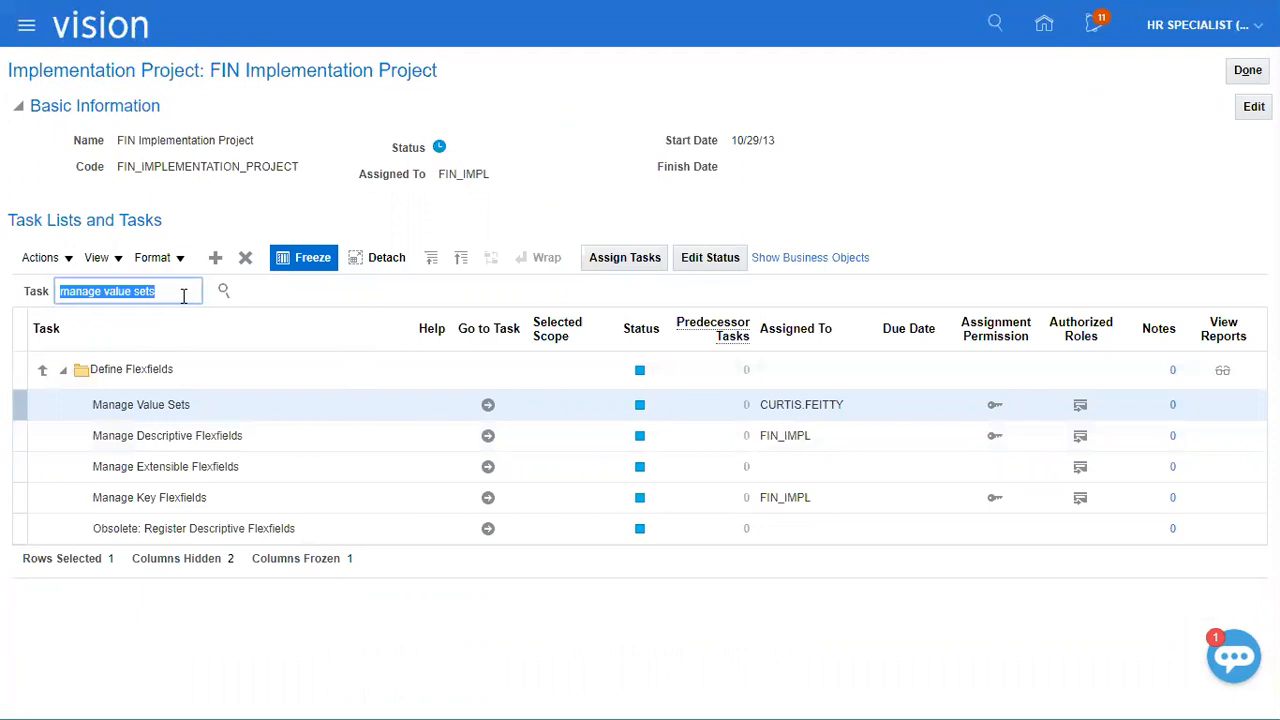
type("Manage ch")
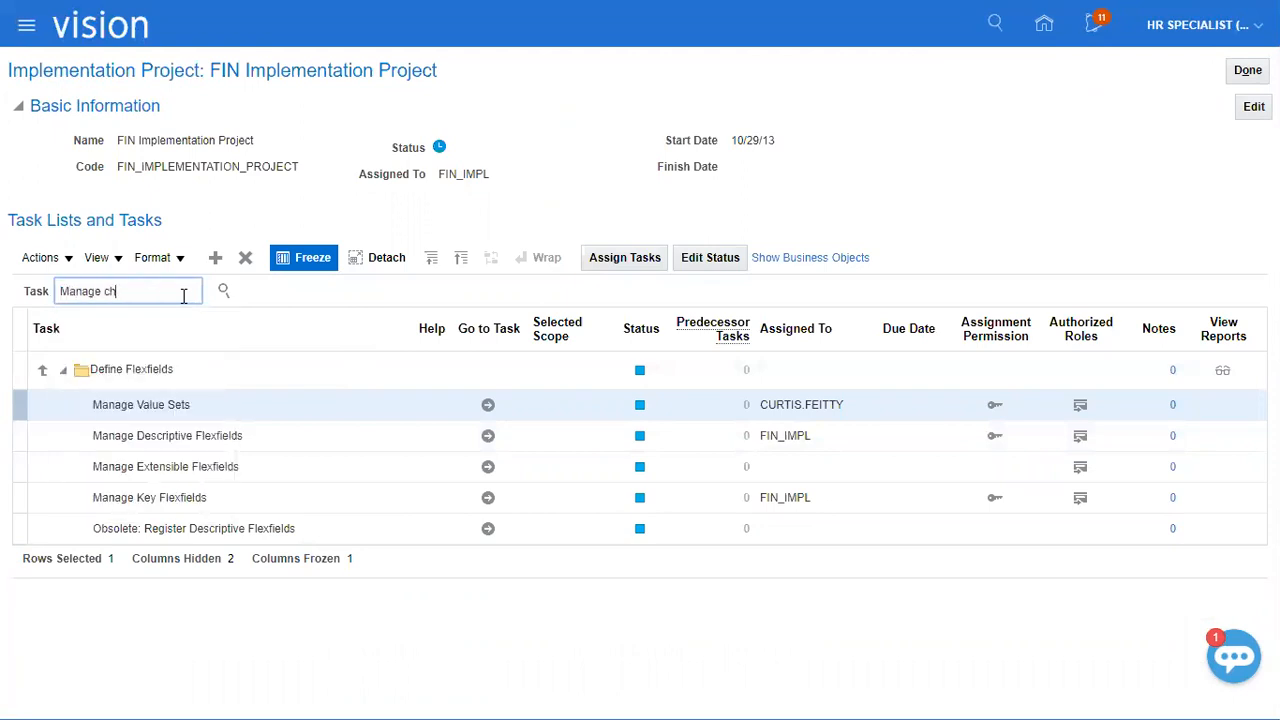
type("art of Accounts")
key("Return")
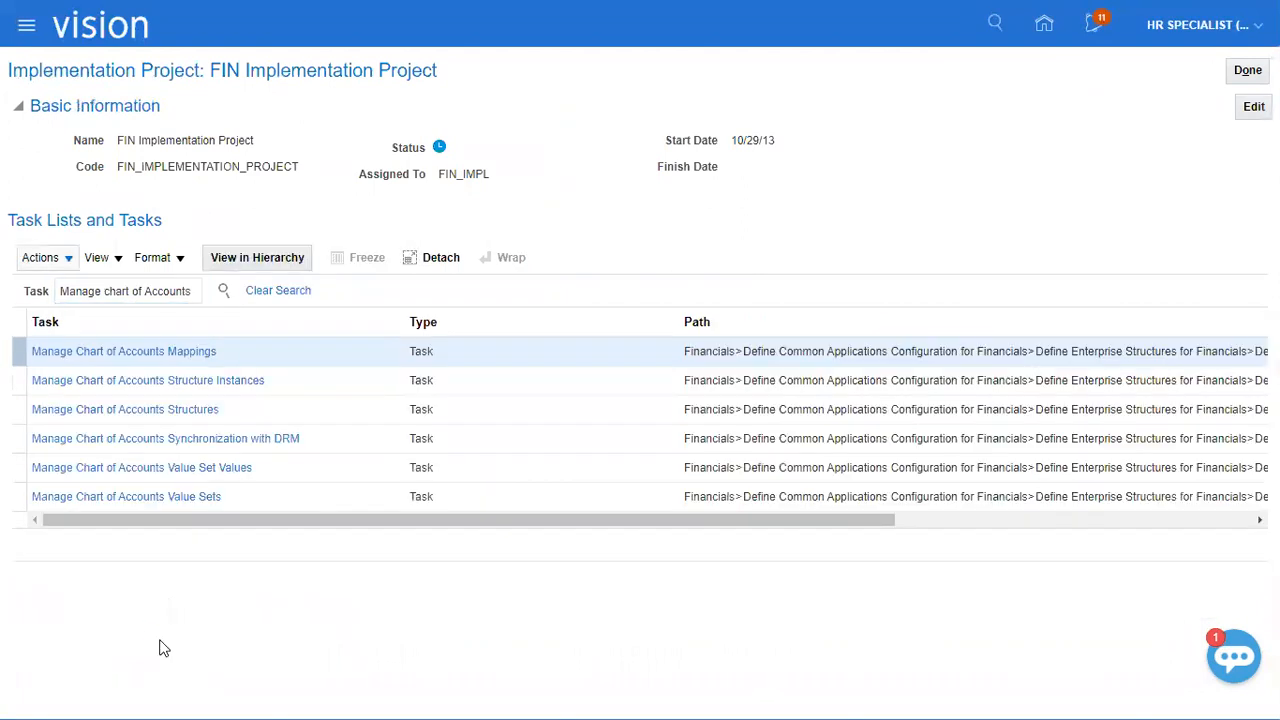
Go to the Manage Chart of Accounts Structures task, find the Accounting Flexfield and start creating a new structure for it.
left_click(180, 409)
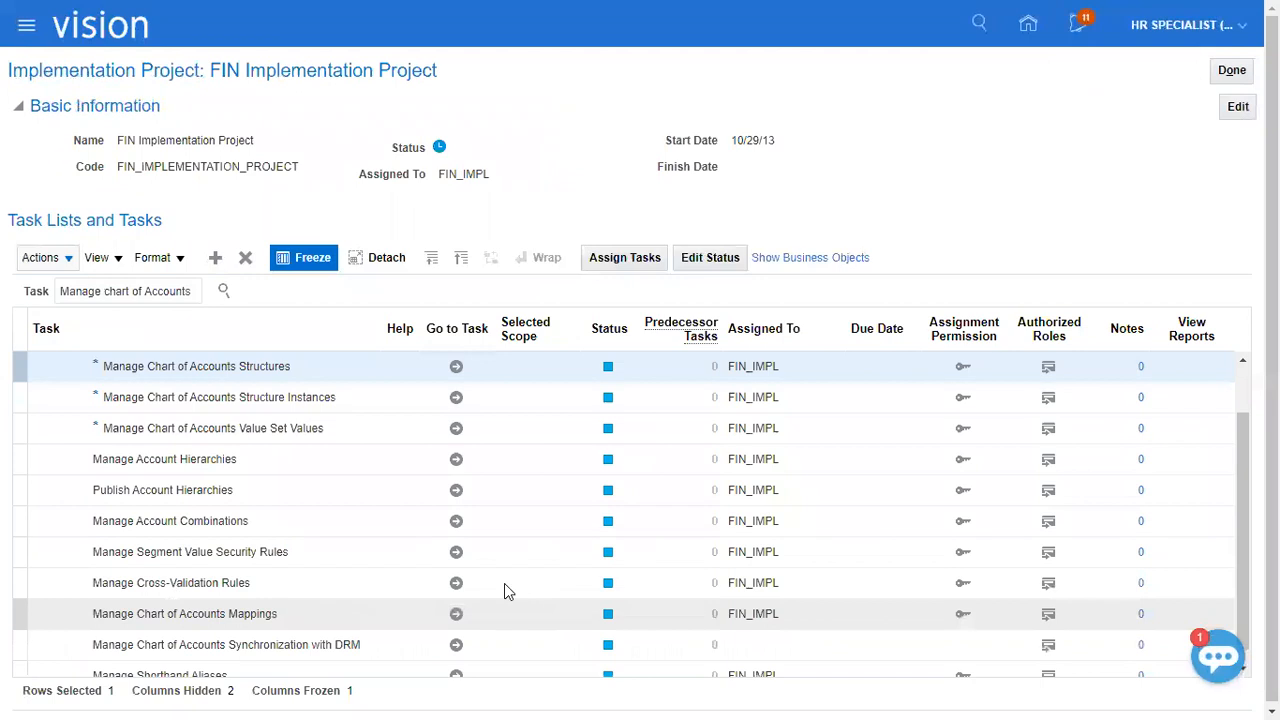
left_click(456, 365)
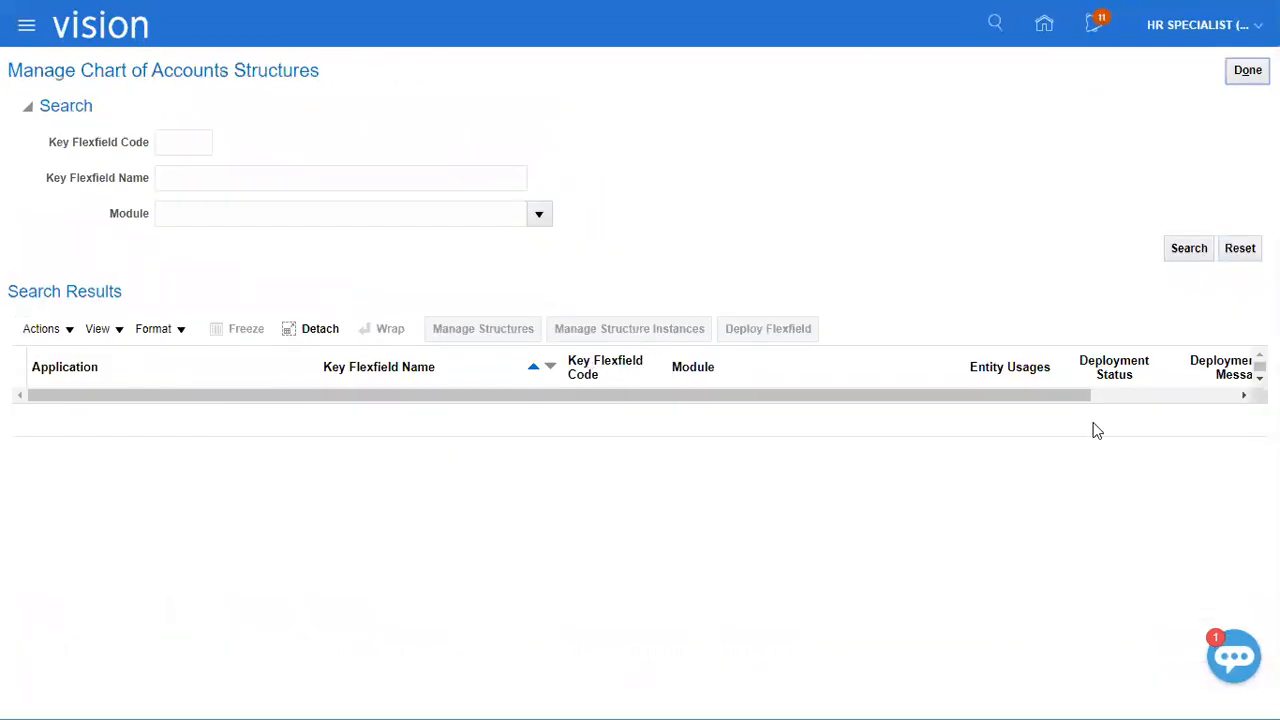
left_click(1189, 248)
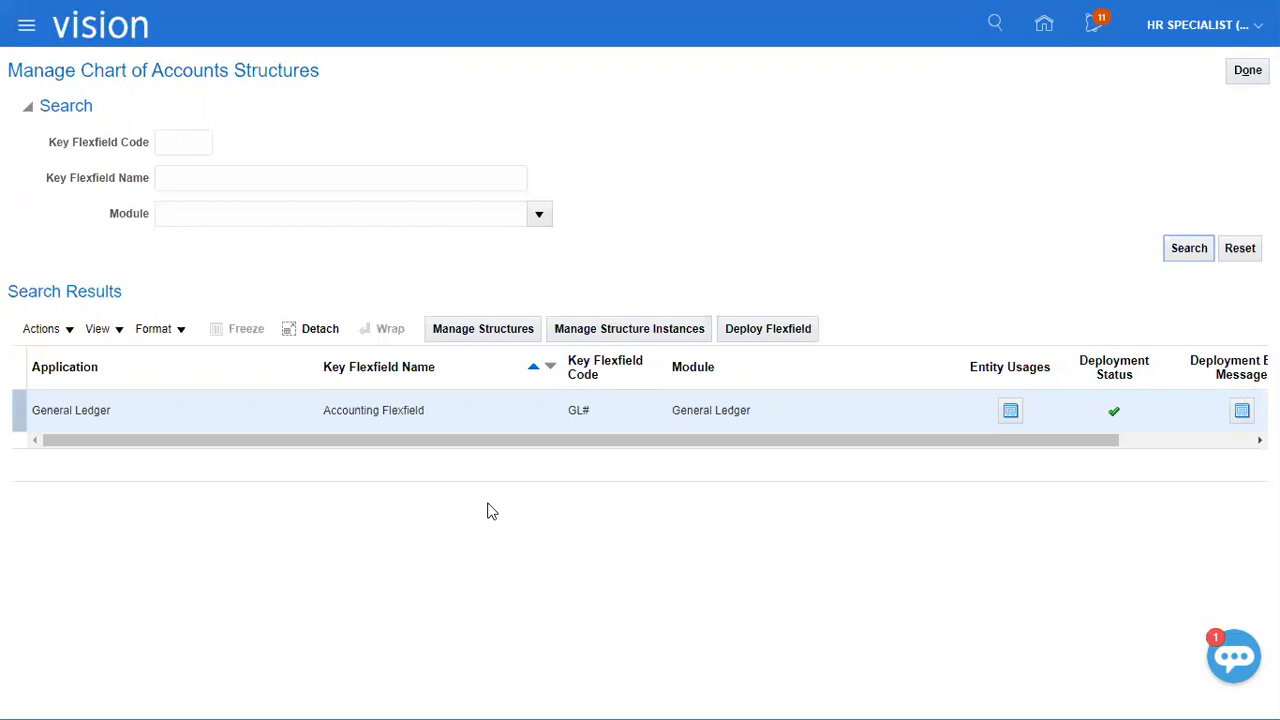
left_click(498, 329)
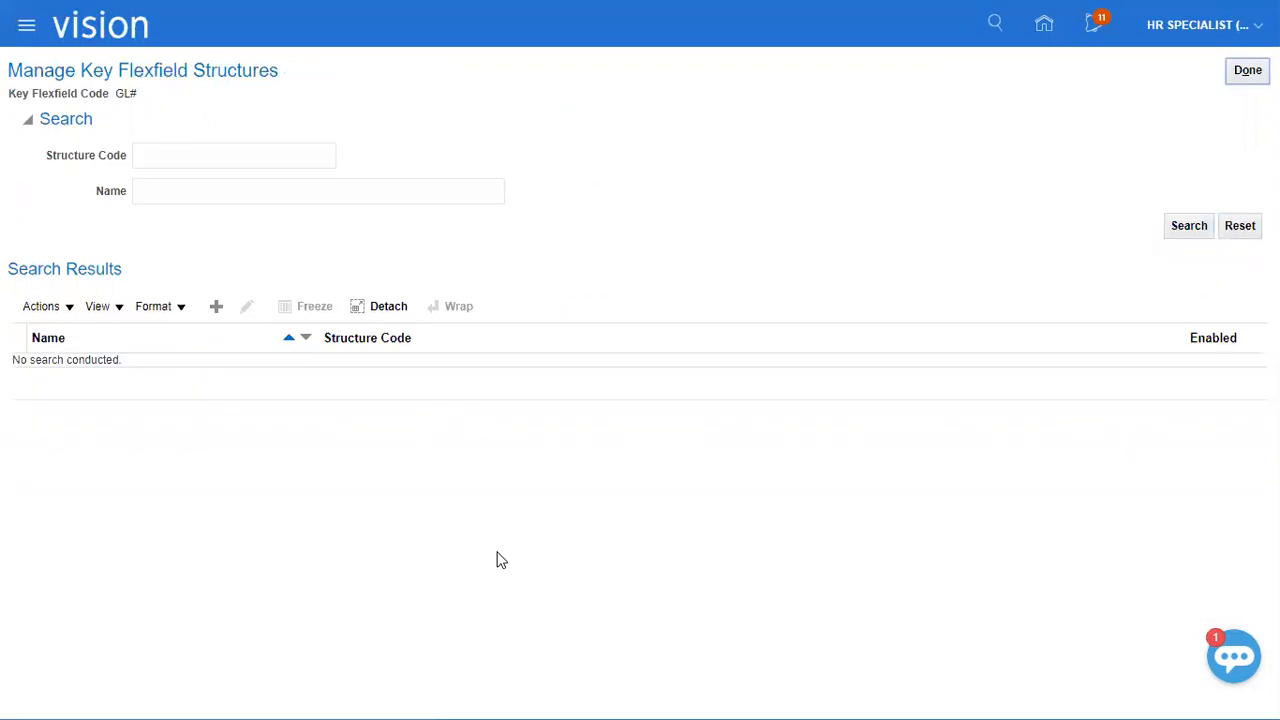
left_click(216, 312)
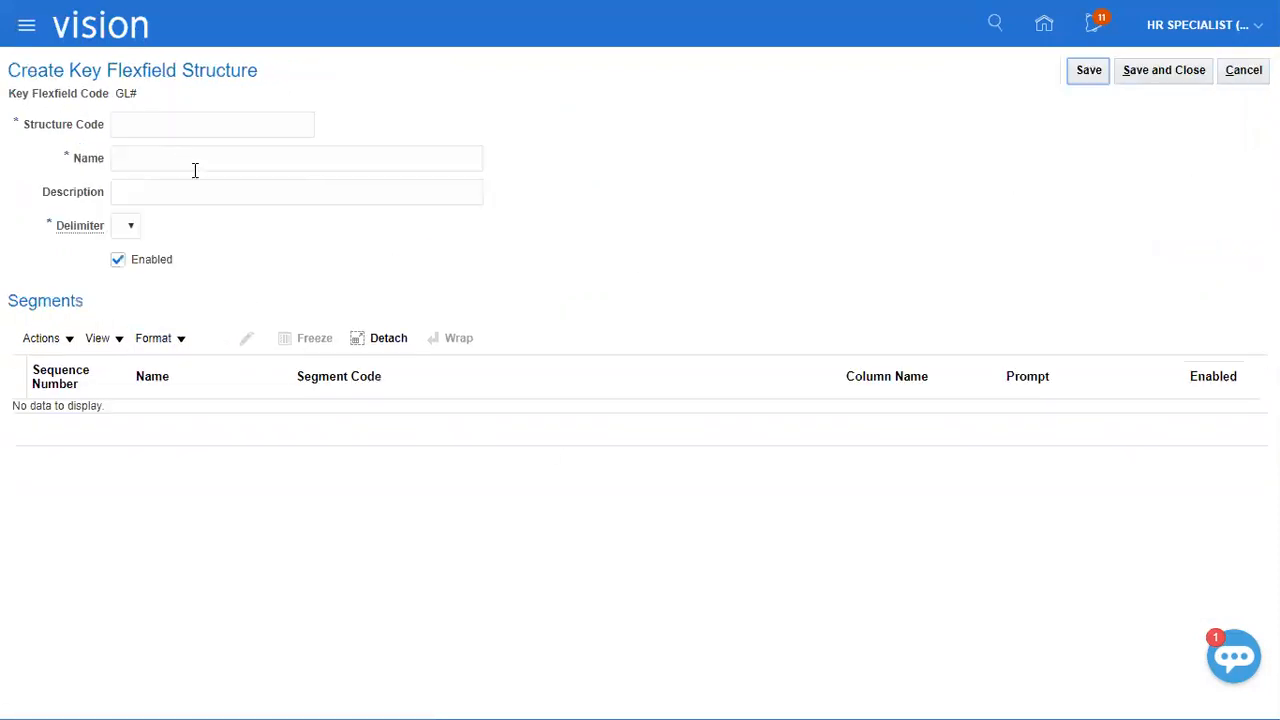
Enter XEROX_KFF as the structure code, name and description, set the delimiter to "-", and save the structure.
left_click(203, 126)
type("XERO")
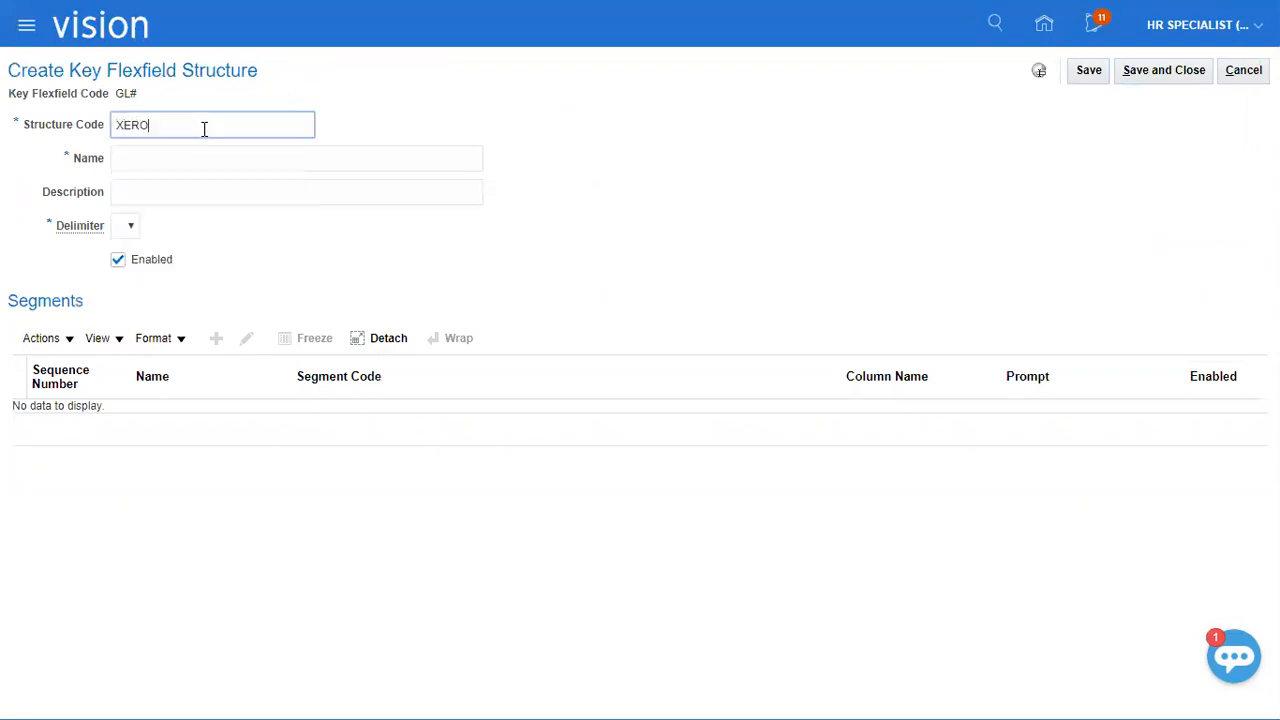
type("X_KFF")
key("ctrl+a")
key("ctrl+c")
key("Tab")
key("Tab")
key("shift+Tab")
key("ctrl+v")
key("Tab")
key("ctrl+v")
key("Tab")
key("minus")
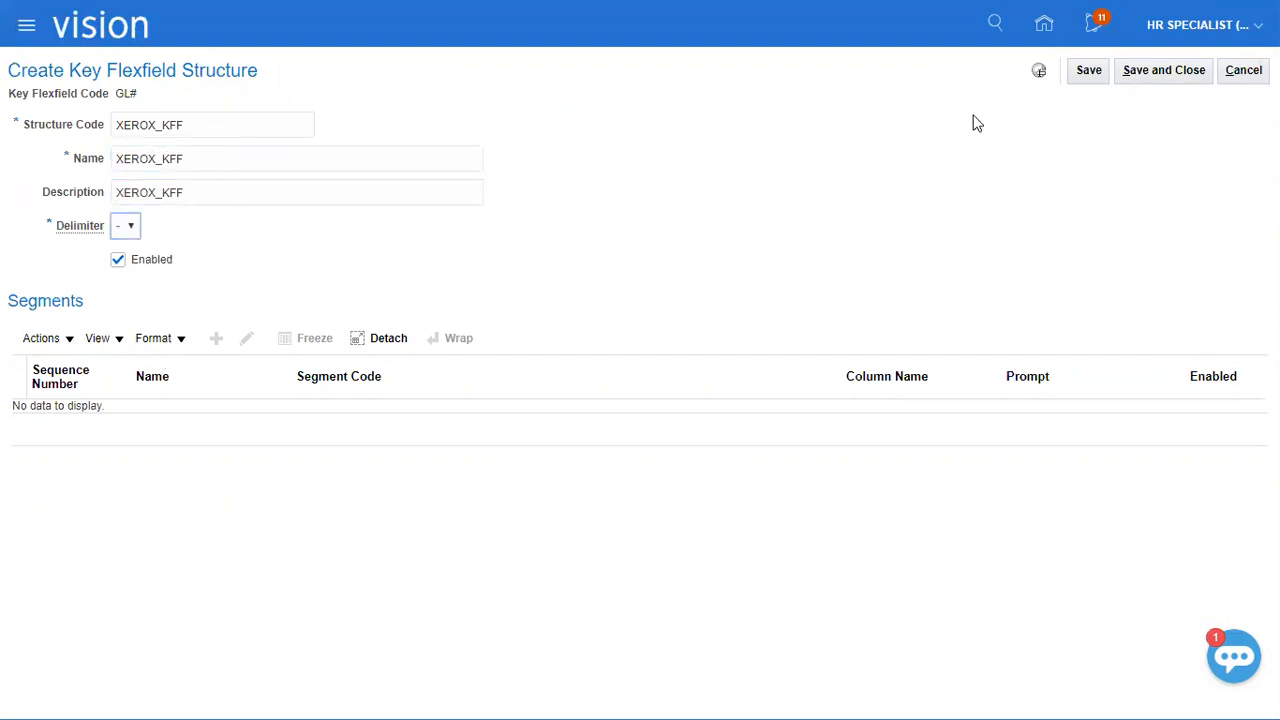
left_click(1090, 74)
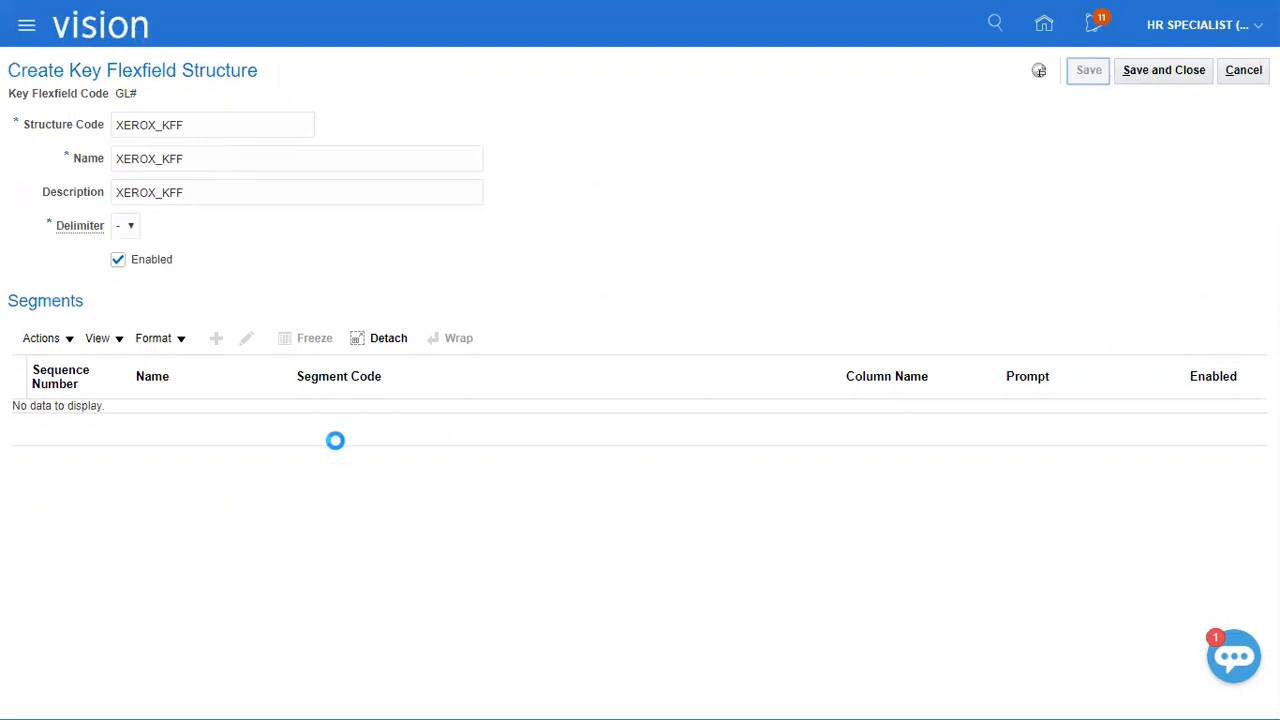
Add a segment to the XEROX_KFF structure with "XEROX Company" as its segment code and name.
left_click(217, 331)
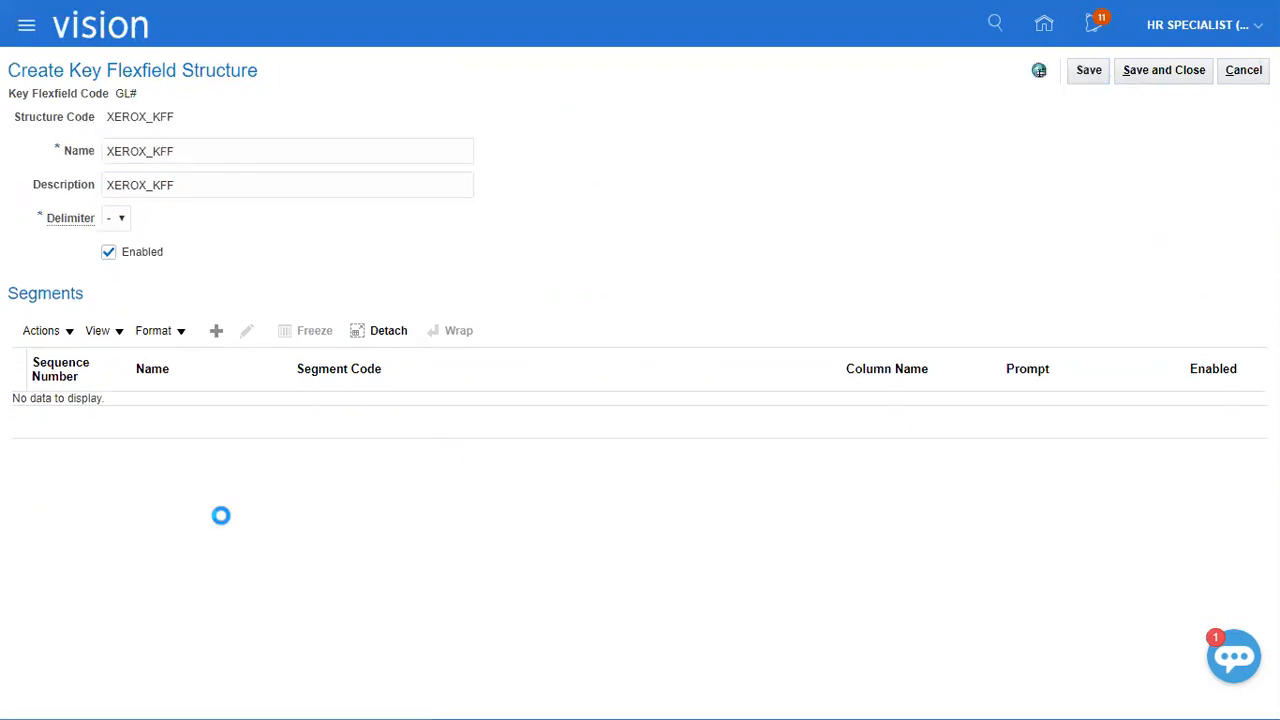
left_click(232, 153)
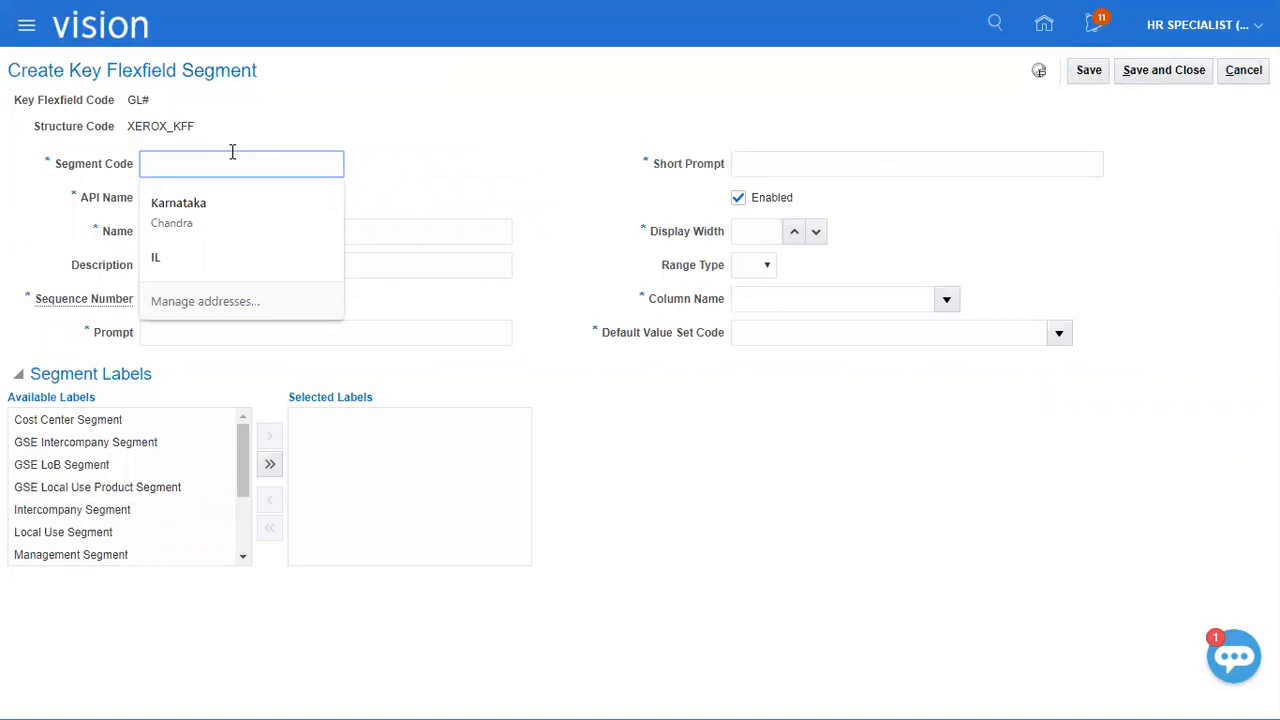
type("XEROX Company")
key("ctrl+a")
key("ctrl+c")
key("Tab")
key("Tab")
key("ctrl+v")
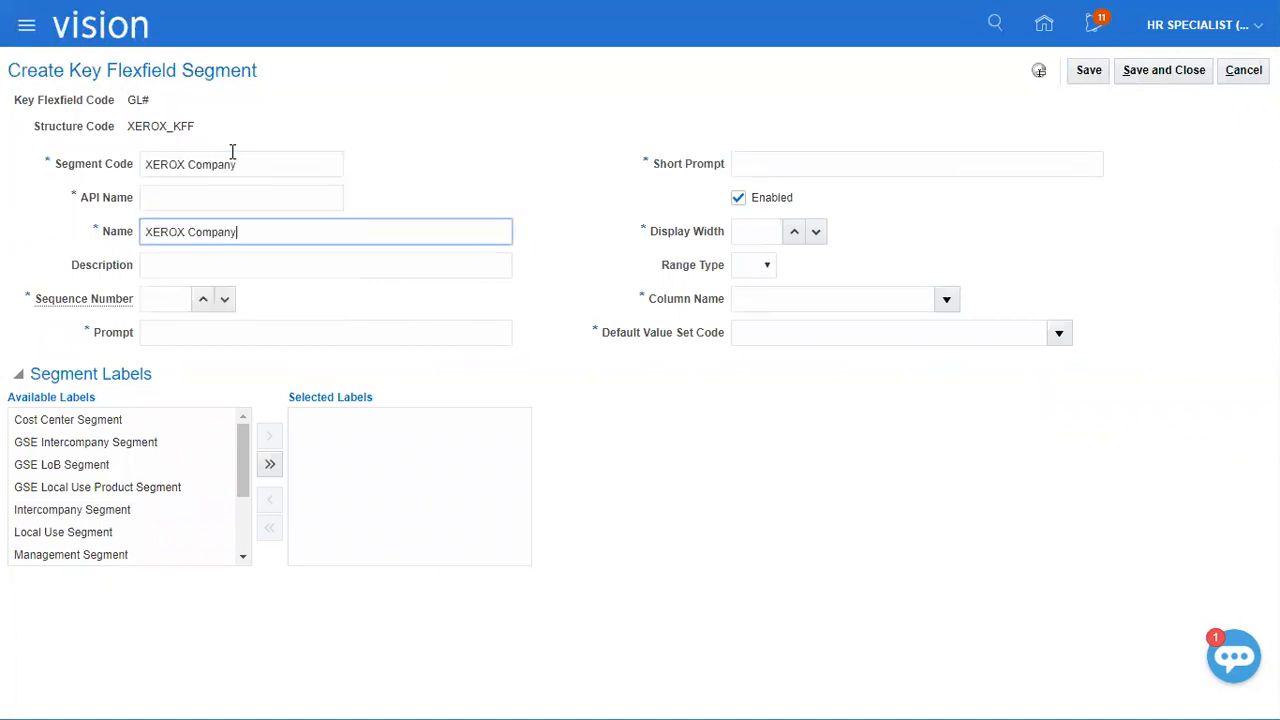
Fill in the segment's description, prompt and short prompt with "XEROX Company".
key("Tab")
key("ctrl+v")
key("Tab")
key("ctrl+v")
key("Tab")
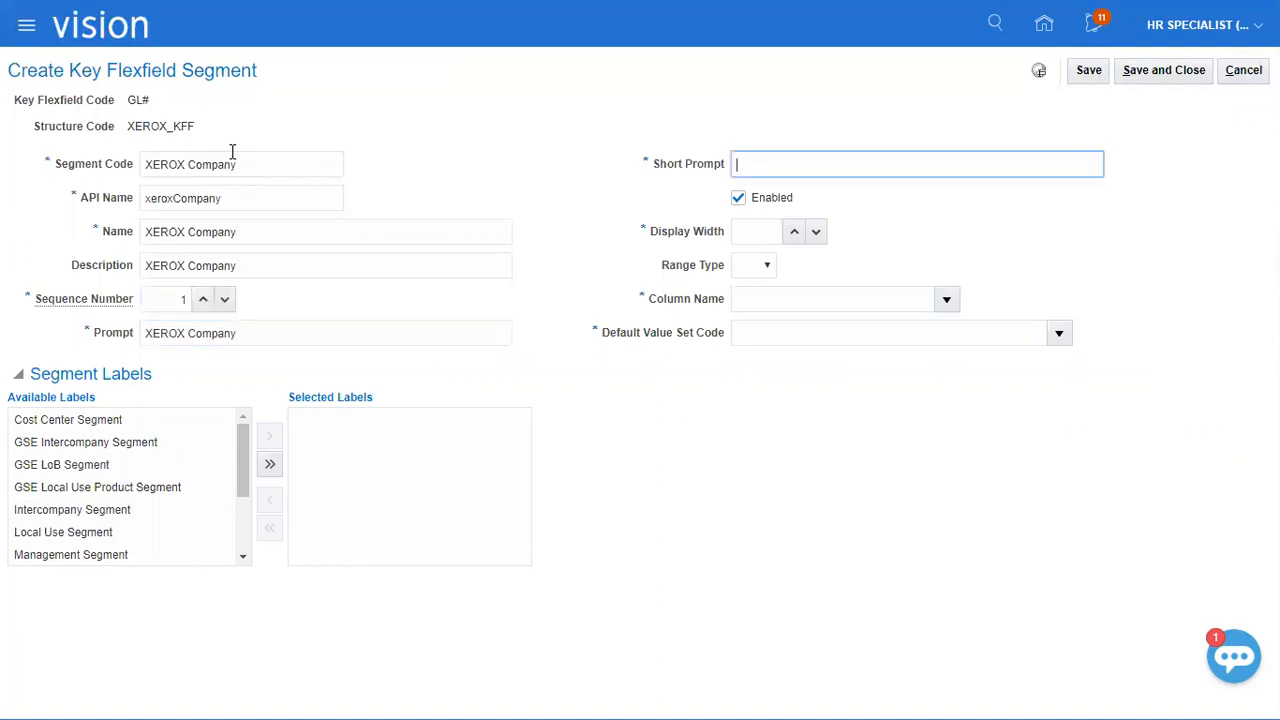
key("ctrl+v")
Set the segment's display width to 5 and its column name to SEGMENT1.
key("Tab")
key("Tab")
type("5")
key("Tab")
left_click(946, 299)
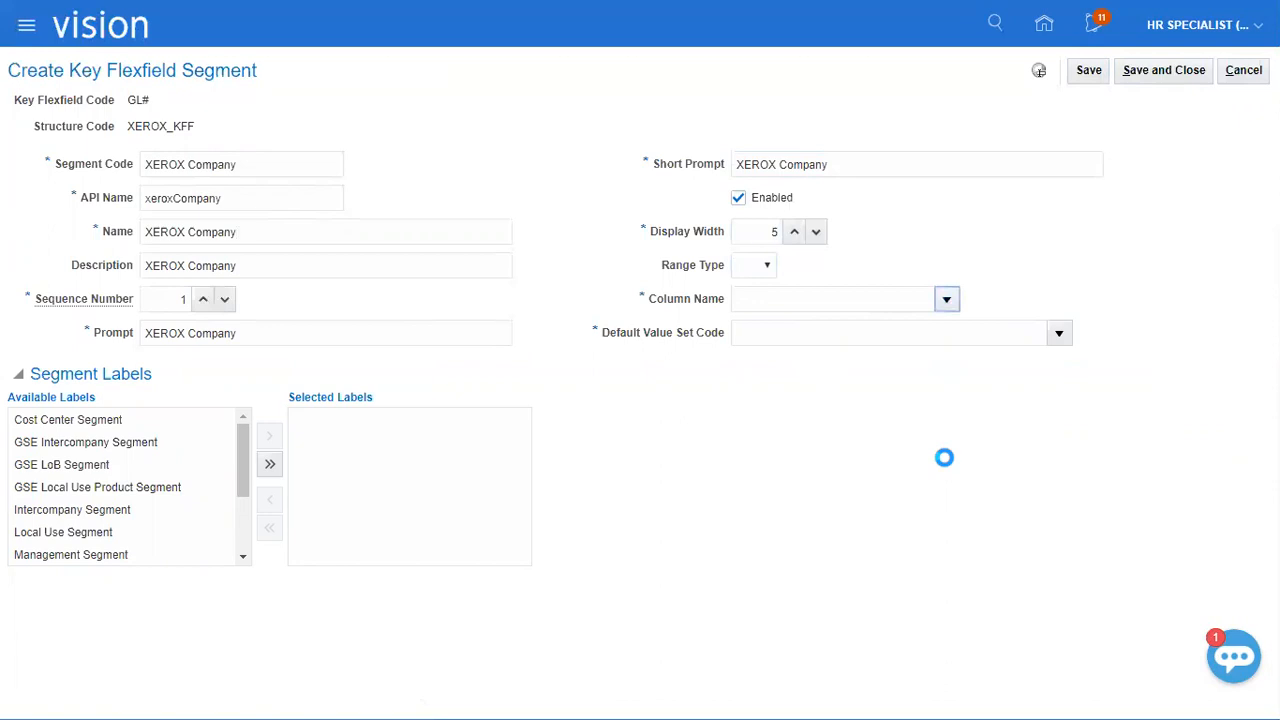
left_click(831, 368)
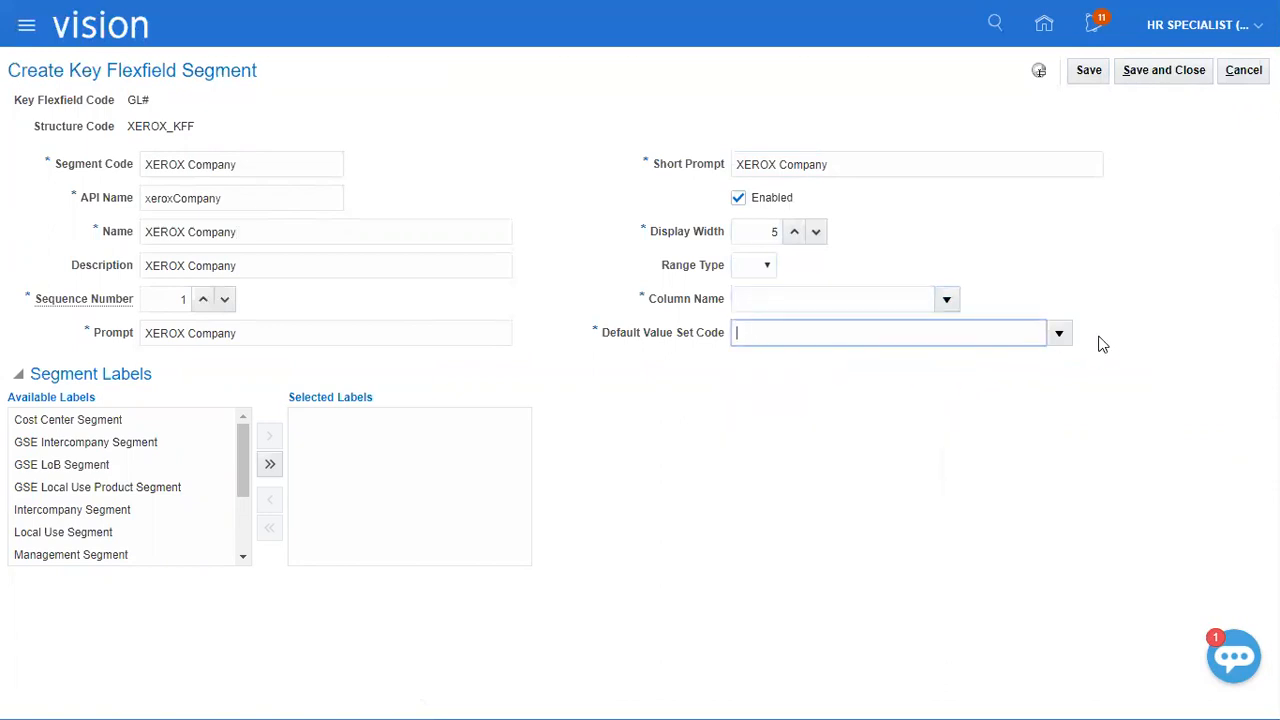
Search the value sets for "XEROX" and assign "XEROX Compnay" as the segment's default value set code.
left_click(1059, 333)
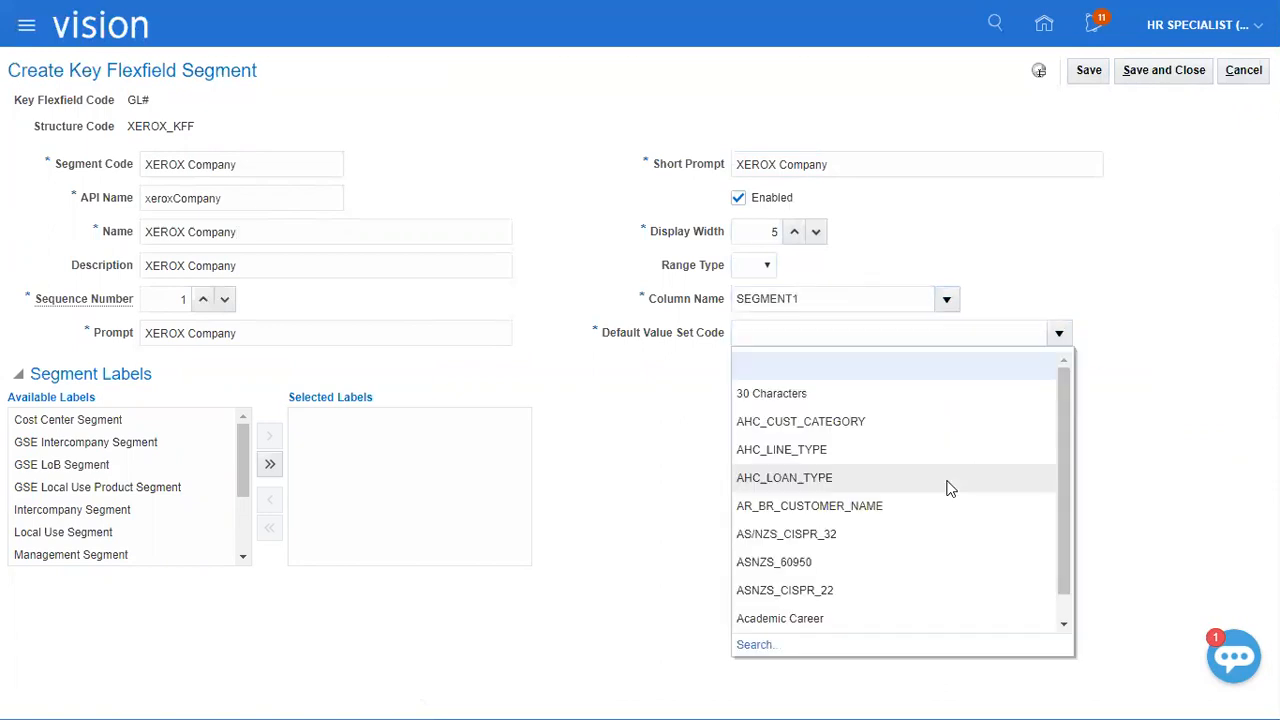
left_click(752, 646)
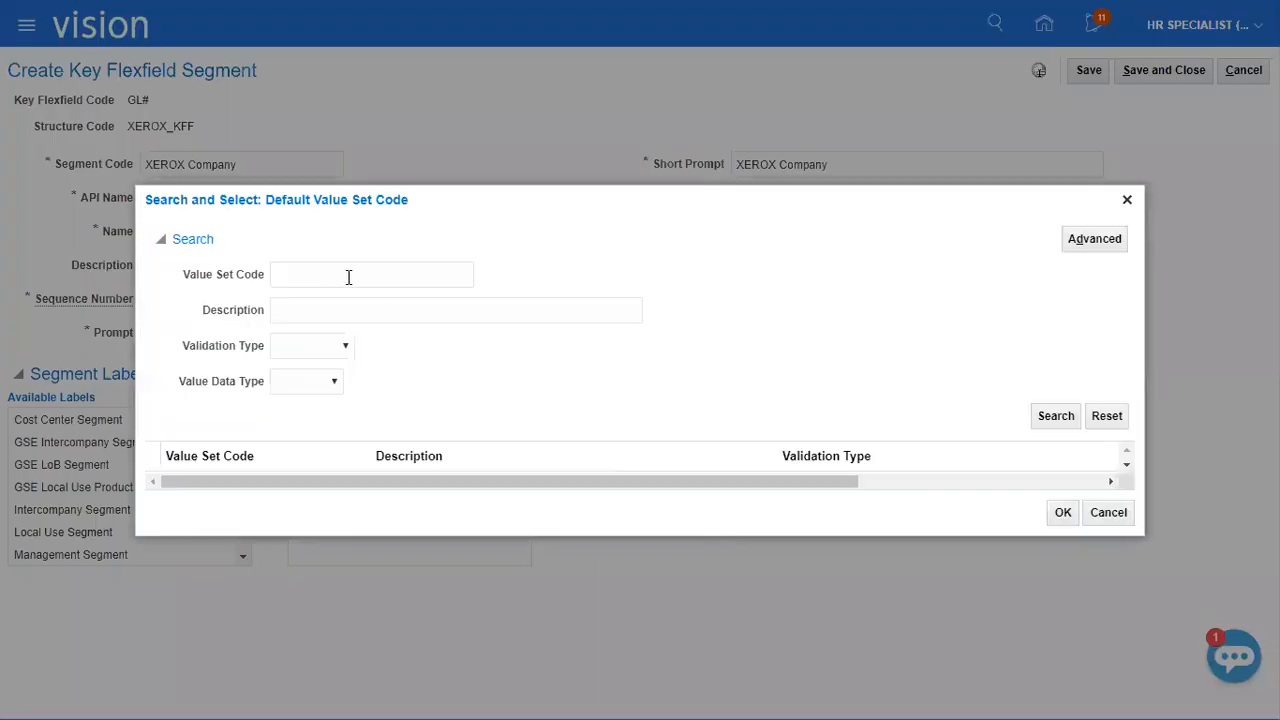
left_click(349, 277)
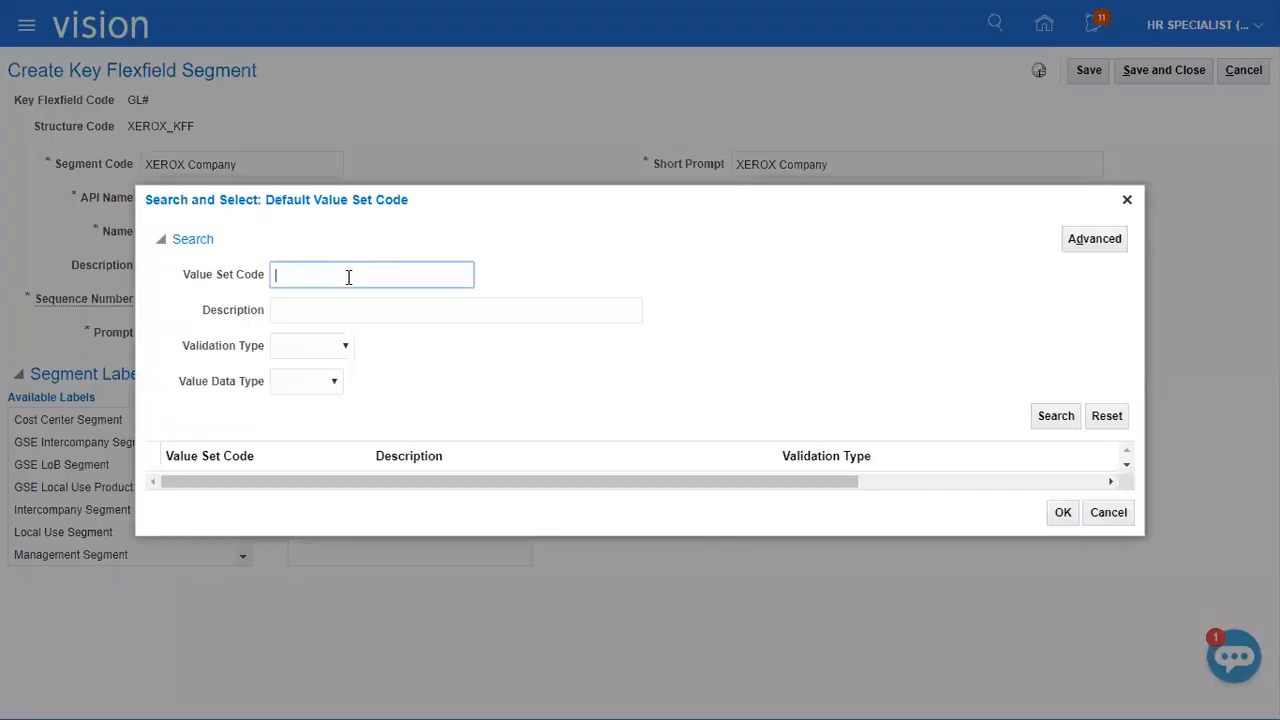
type("XEROX")
left_click(1056, 415)
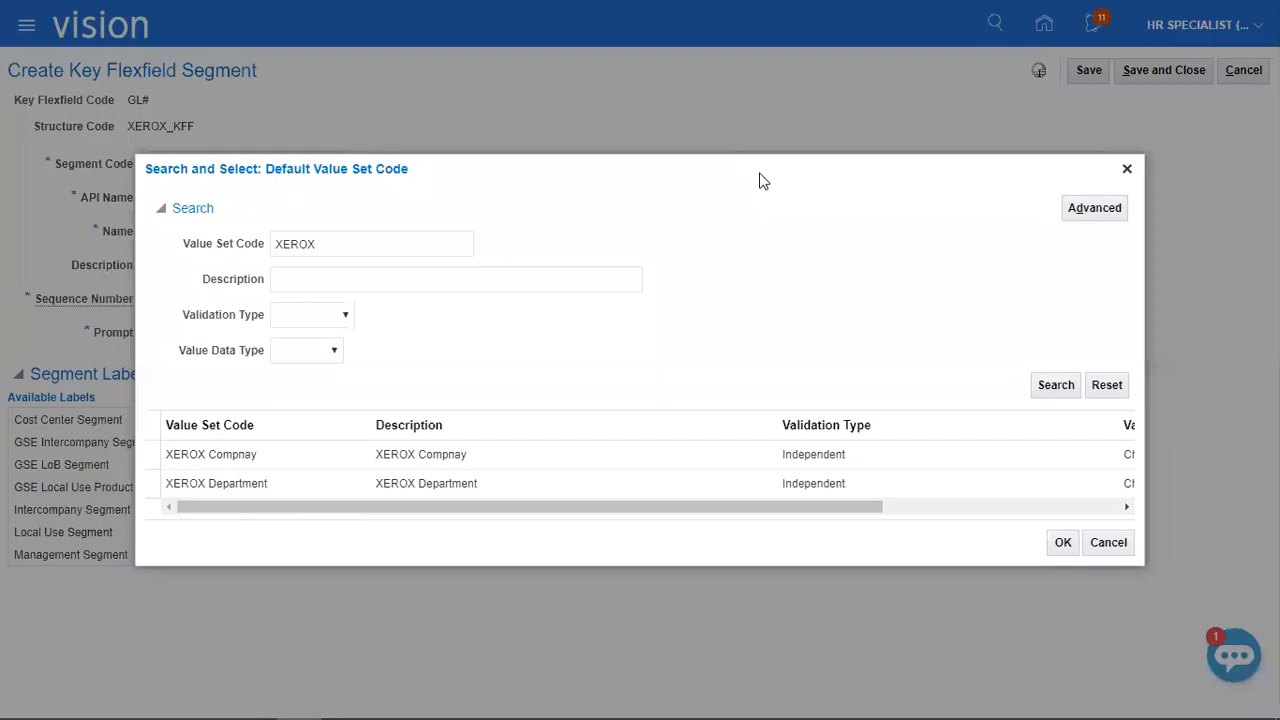
left_click(1000, 455)
left_click(1062, 542)
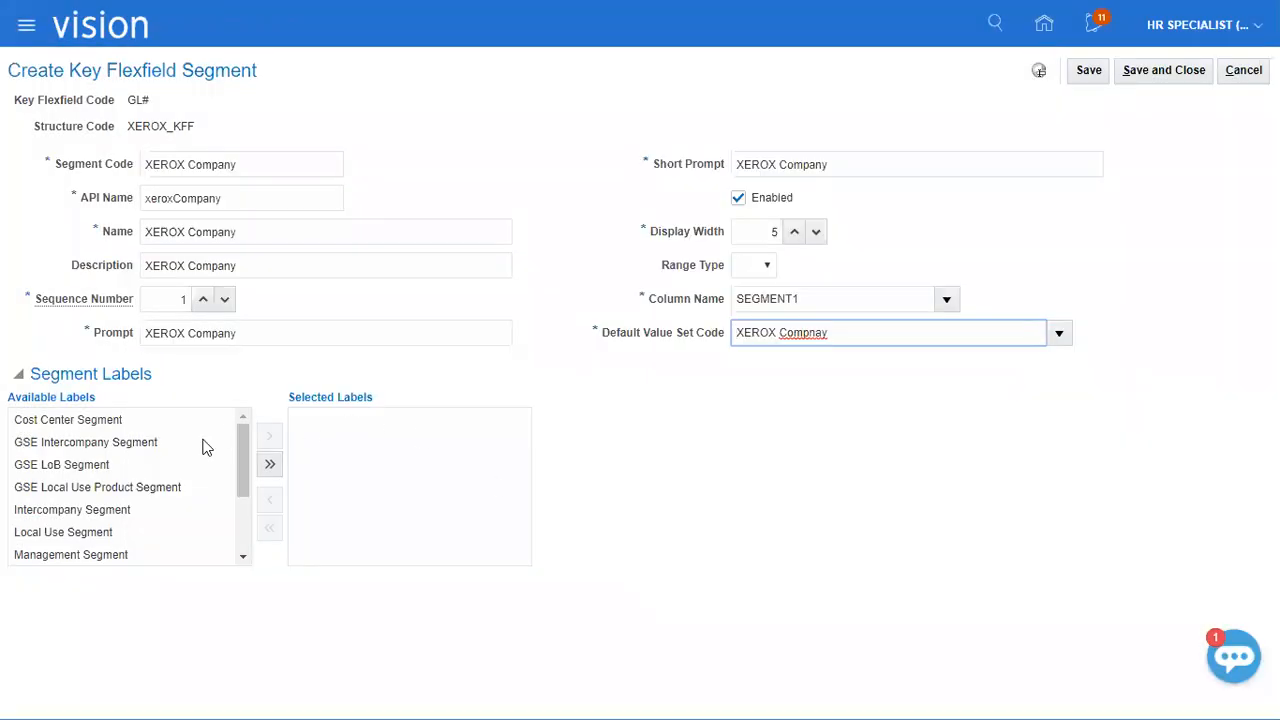
Assign the Primary Balancing Segment label to the XEROX Company segment, then save and close the segment.
left_click(242, 559)
left_click(242, 559)
left_click(129, 487)
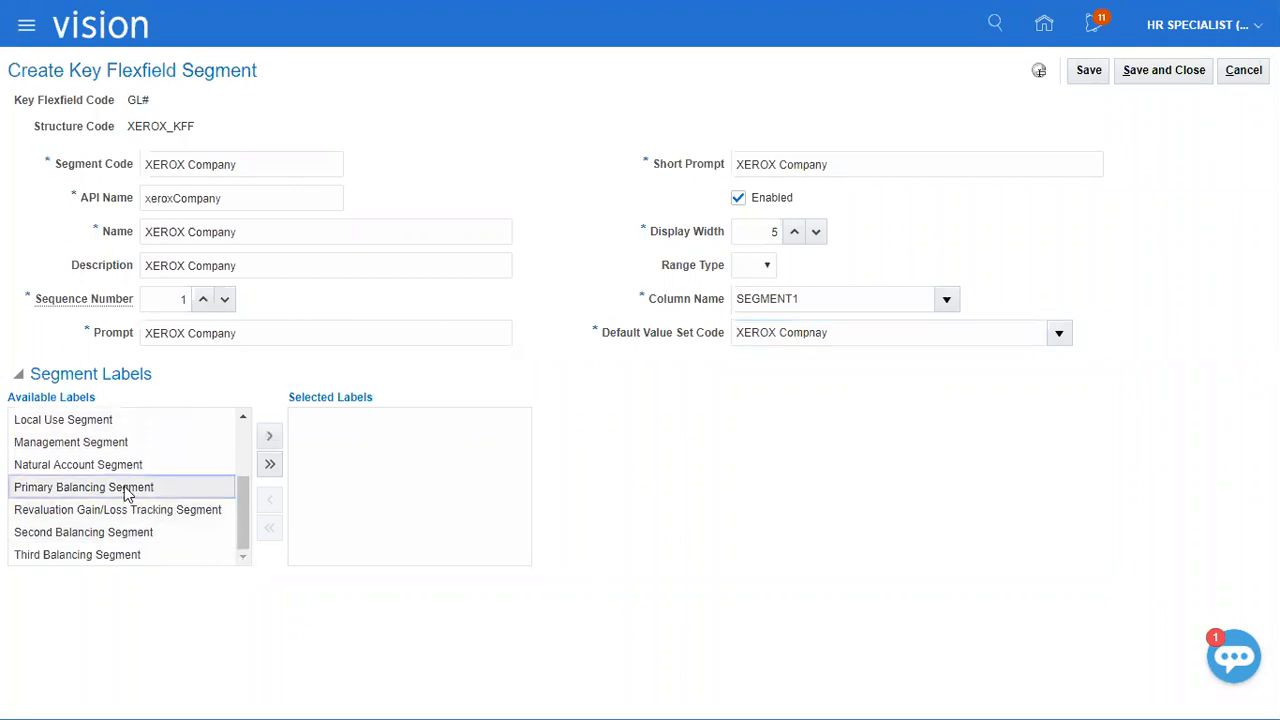
left_click(264, 440)
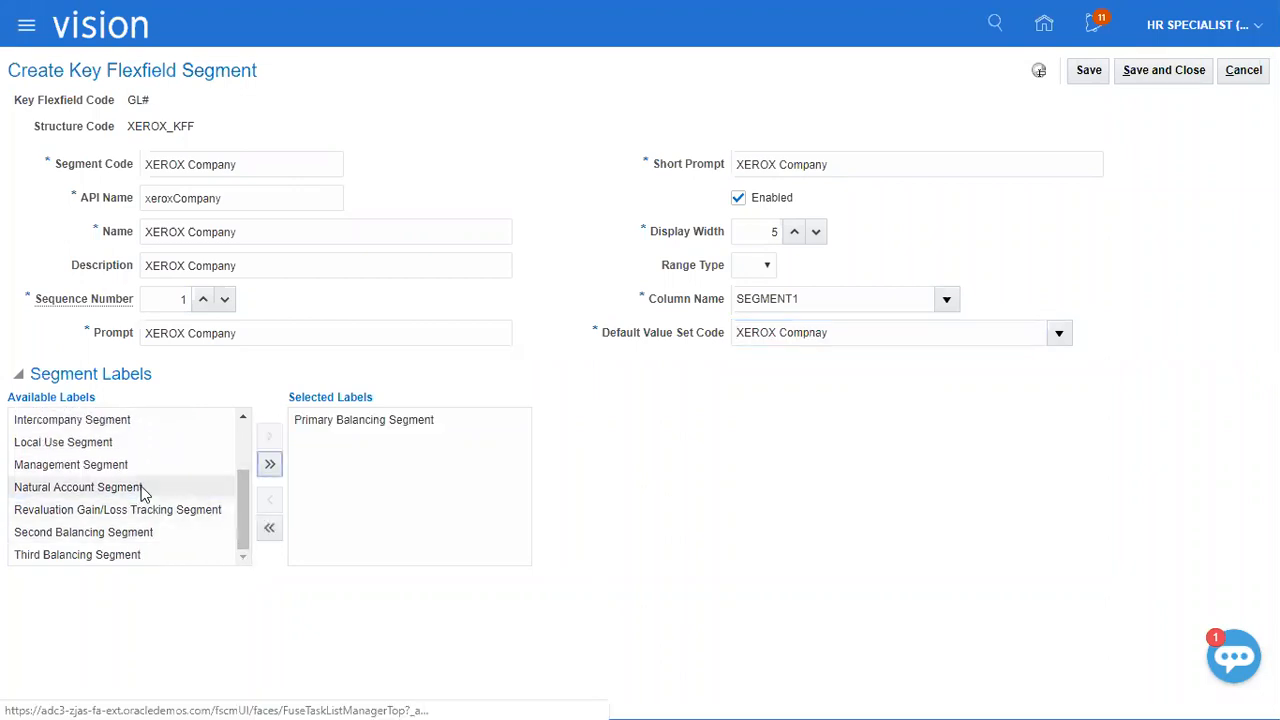
left_click(124, 541)
left_click(118, 556)
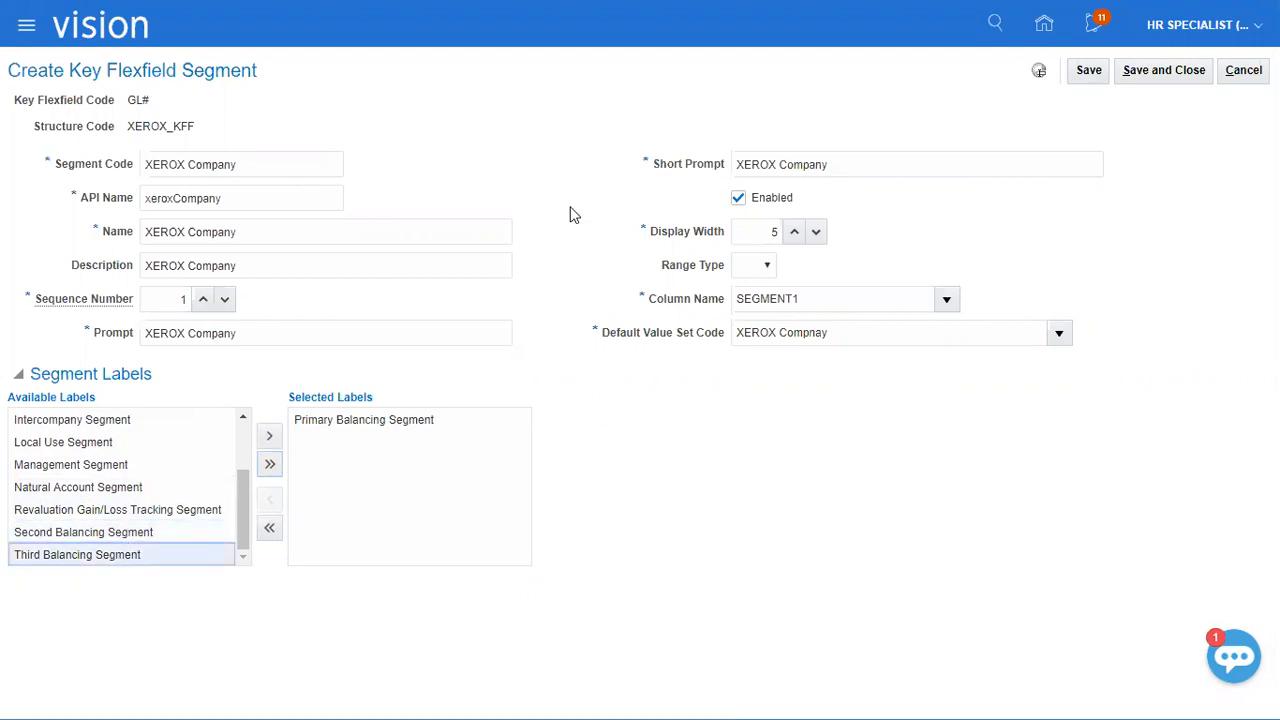
left_click(1148, 78)
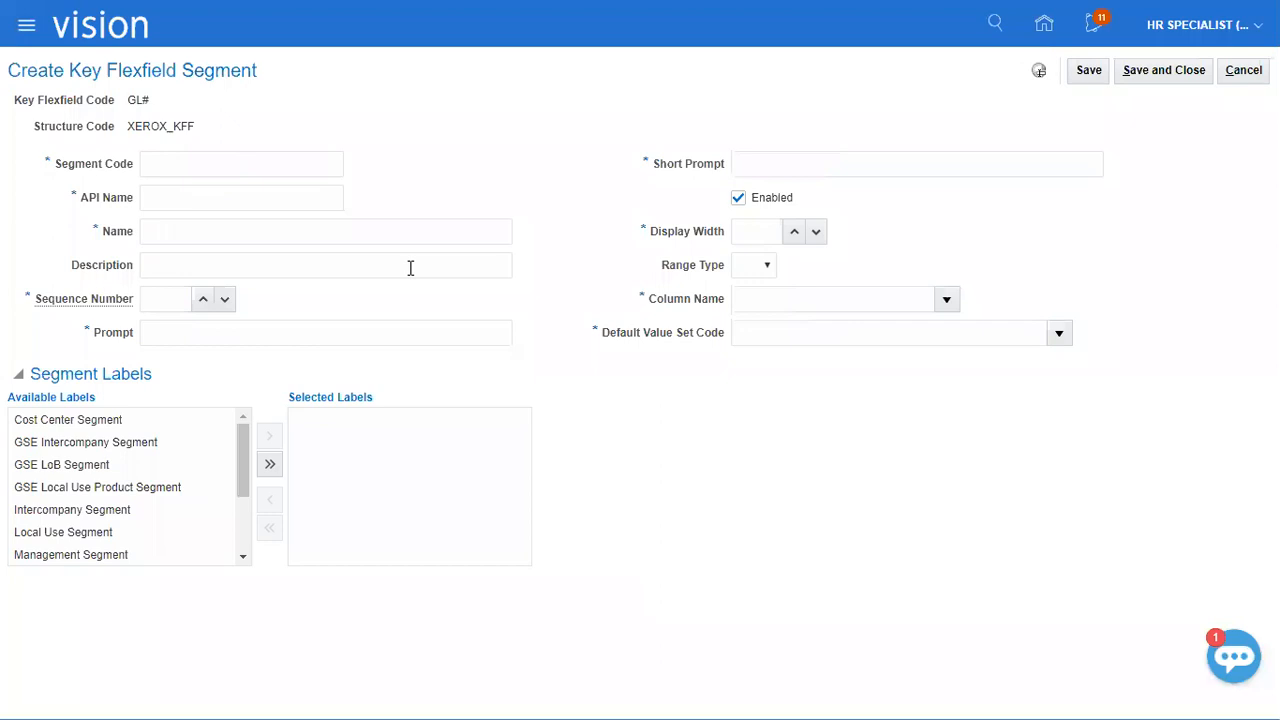
Add a segment to the XEROX_KFF structure with "XEROX Department" as its segment code, name and description.
left_click(255, 163)
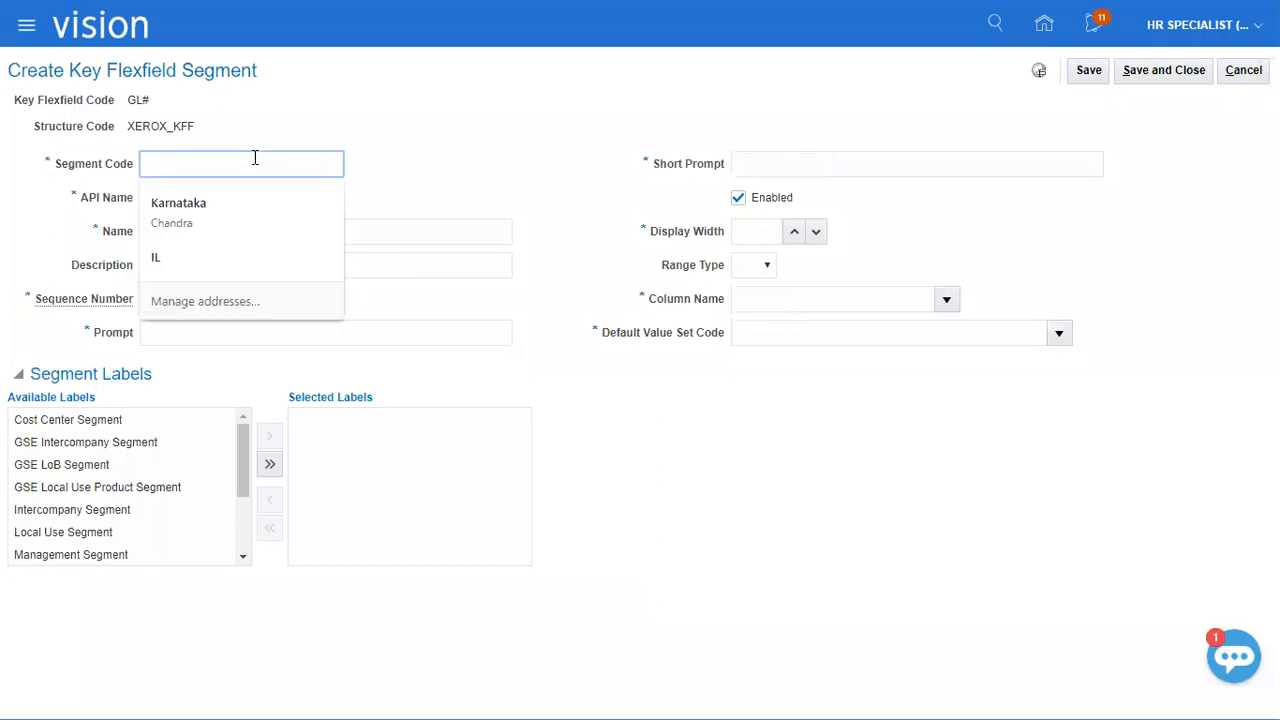
key("ctrl+v")
left_click_drag(191, 163, 390, 163)
type("Department")
key("ctrl+a")
key("ctrl+c")
key("Tab")
key("Tab")
key("ctrl+v")
Set the department segment's sequence number to 2 and fill its prompt and short prompt with "XEROX Department".
key("Tab")
key("ctrl+v")
key("Tab")
type("2")
key("Tab")
key("ctrl+v")
Set the department segment's display width to 5 and its column name to SEGMENT2.
key("Tab")
key("ctrl+v")
key("Tab")
type("5")
key("Tab")
key("Tab")
left_click(946, 299)
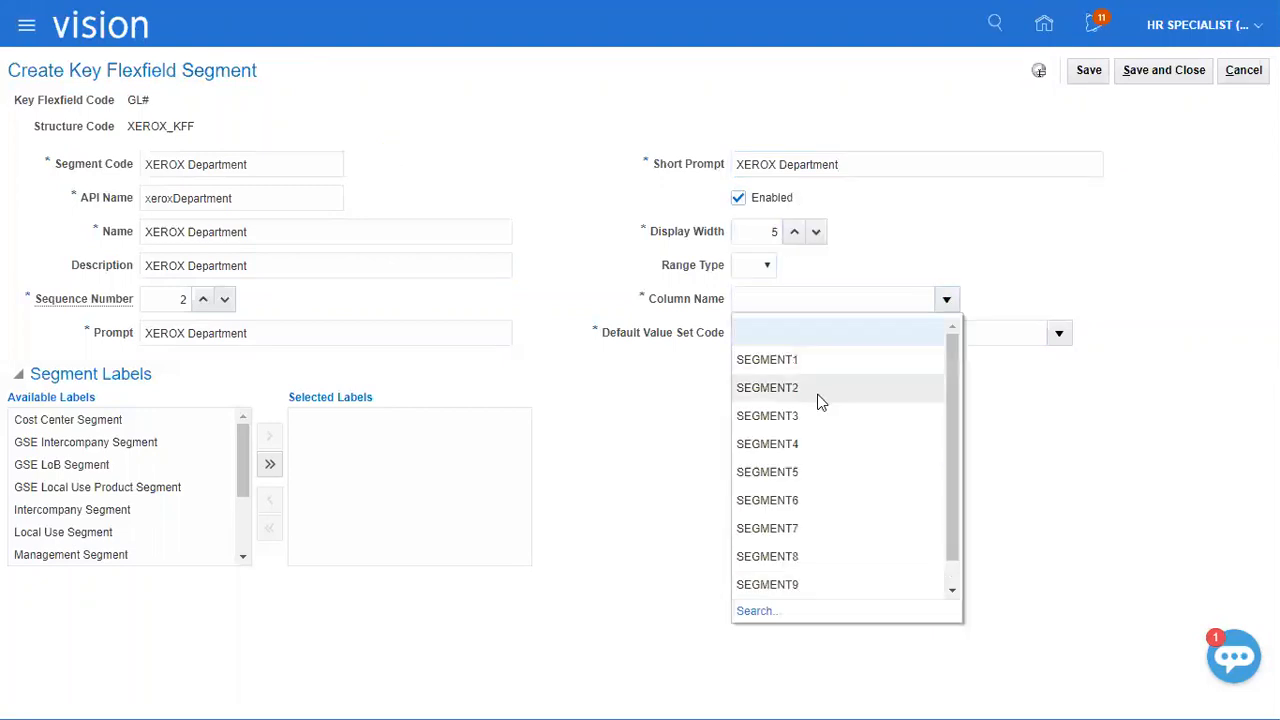
left_click(820, 386)
Search the value sets for "XEROX", assign "XEROX Department" as the default value set code, and save and close the segment.
left_click(1040, 332)
left_click(1057, 336)
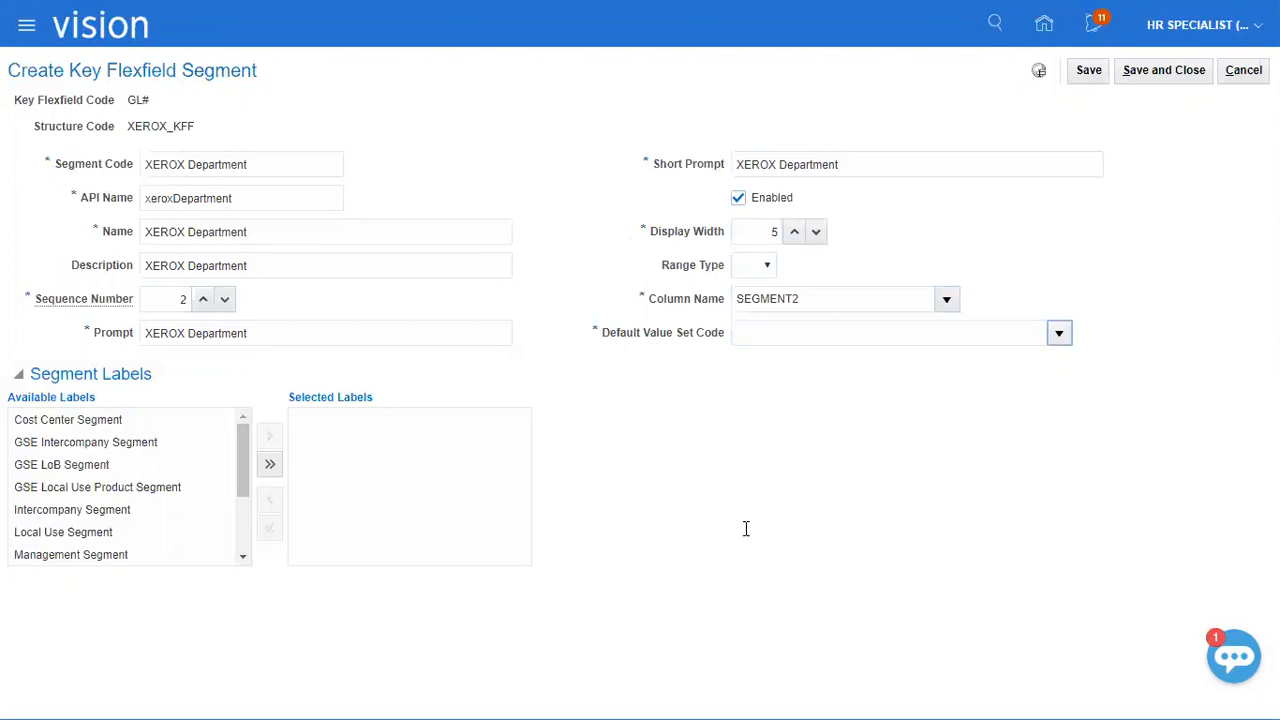
left_click(758, 645)
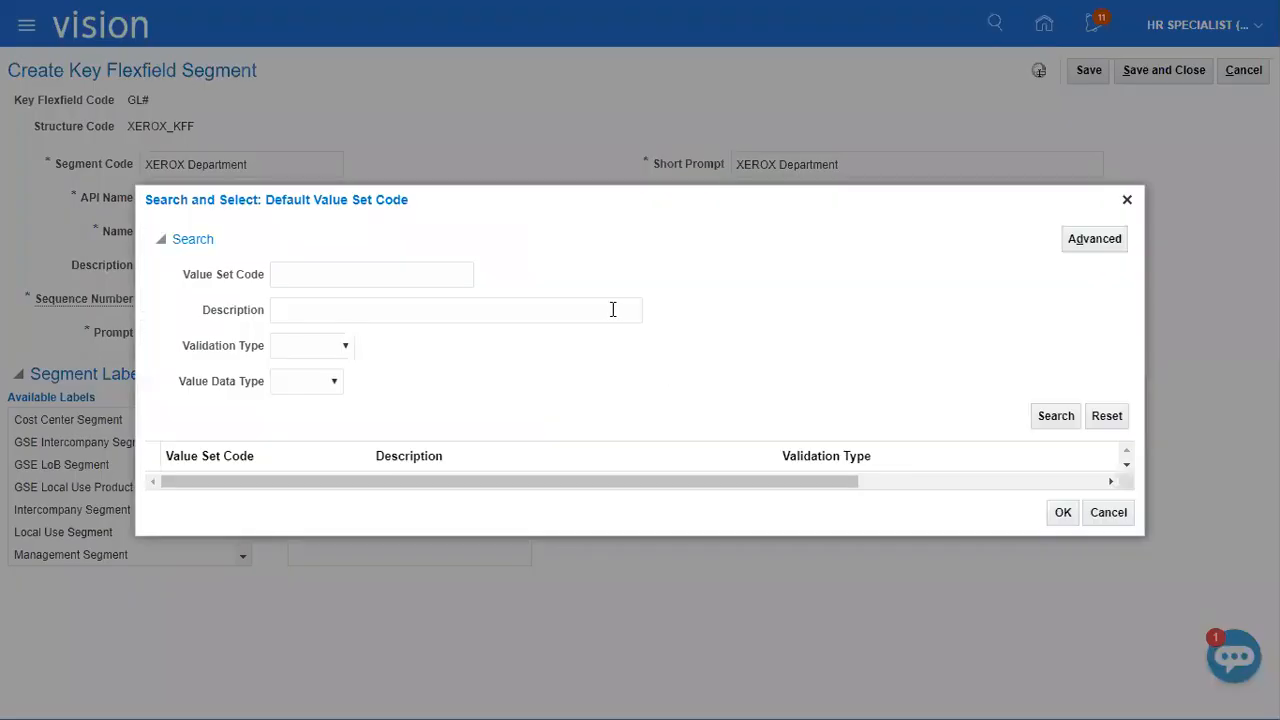
left_click(410, 275)
type("XEROX")
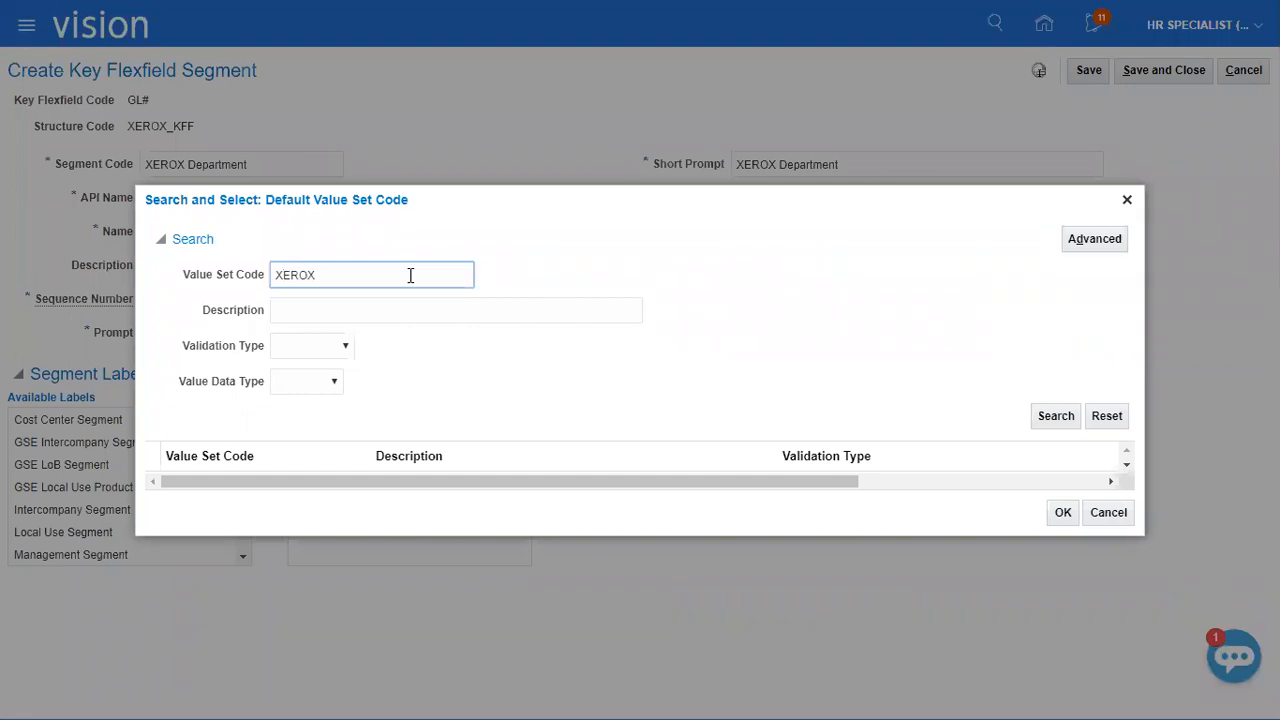
key("Return")
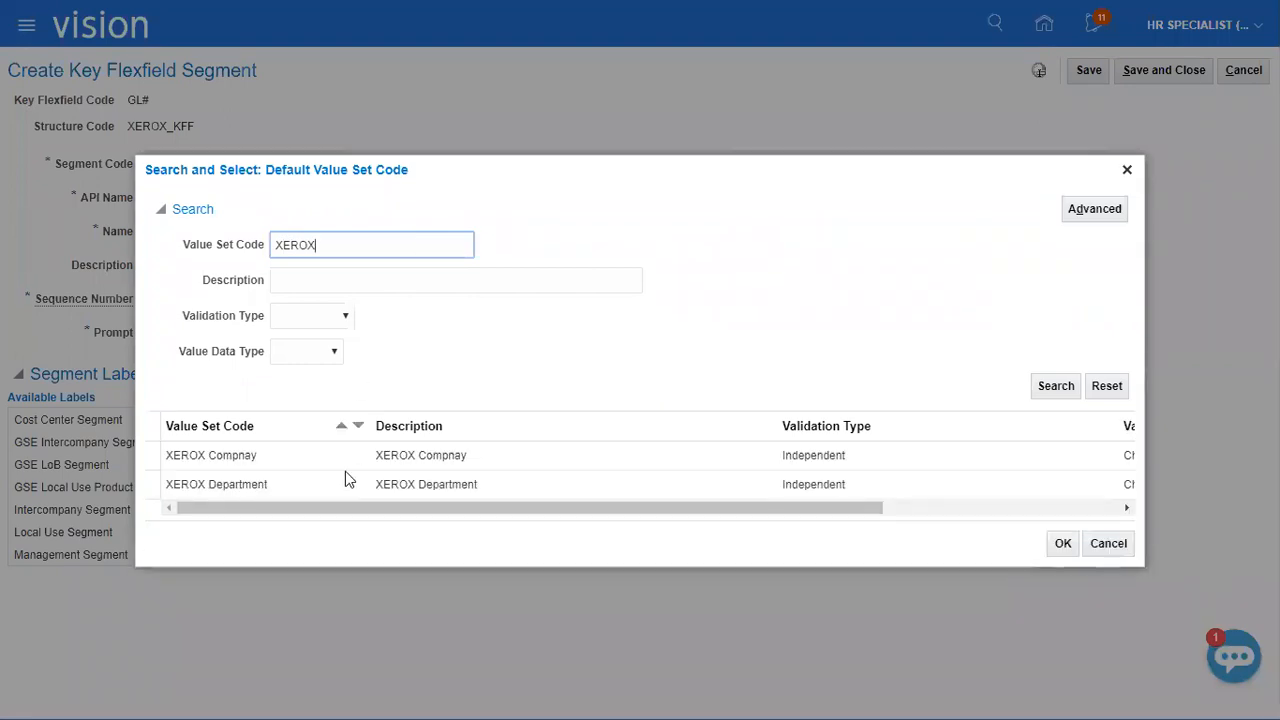
left_click(334, 486)
left_click(1052, 543)
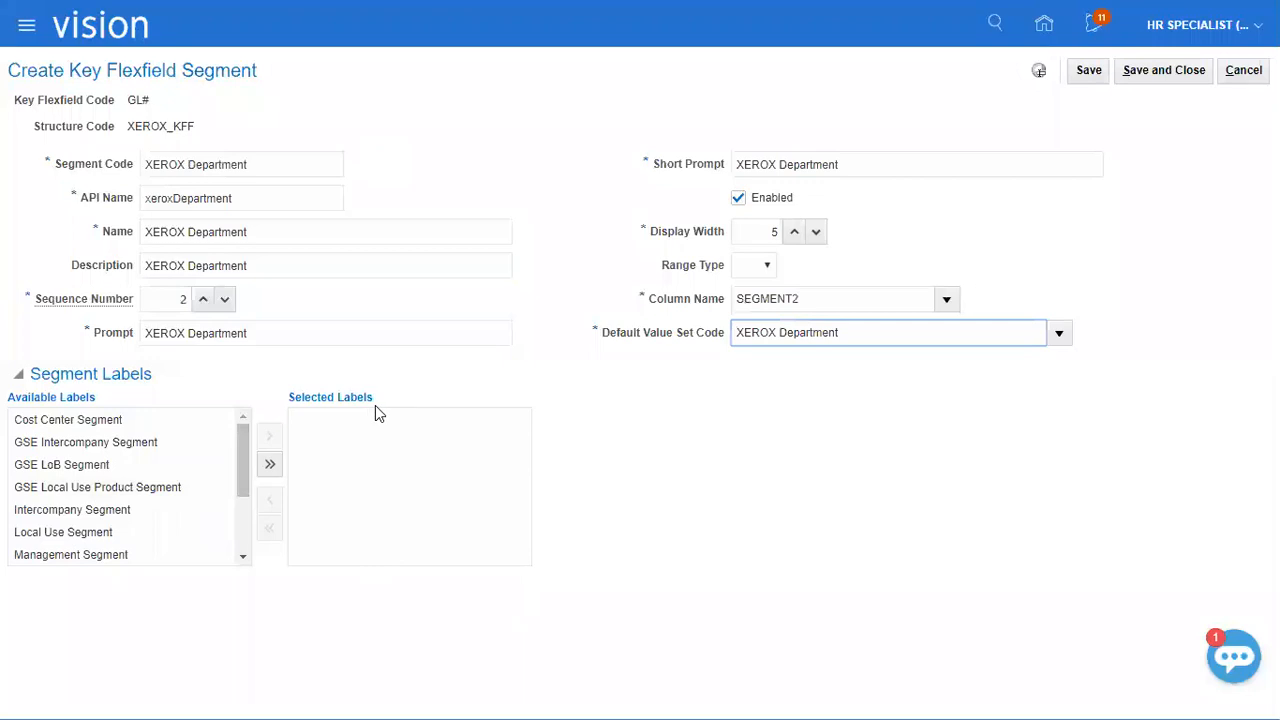
left_click(1152, 69)
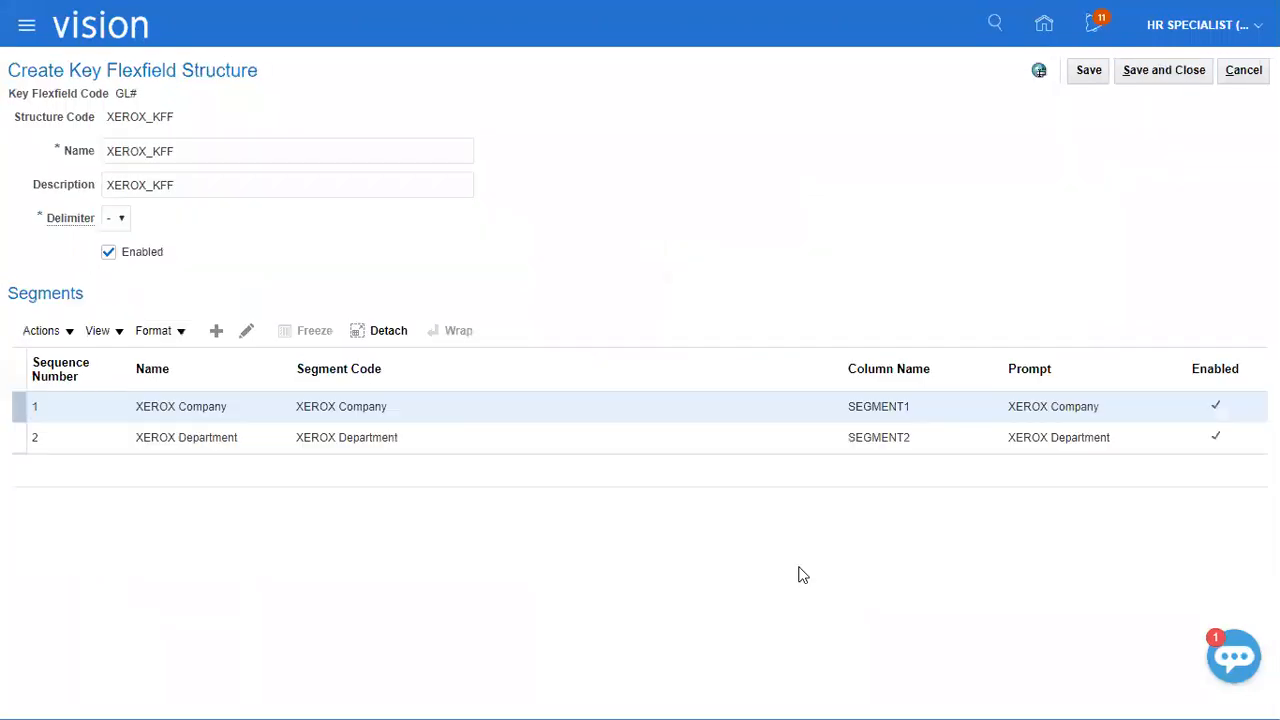
Add another segment to the structure with "XEROX Account" as its segment code, name and description.
left_click(216, 330)
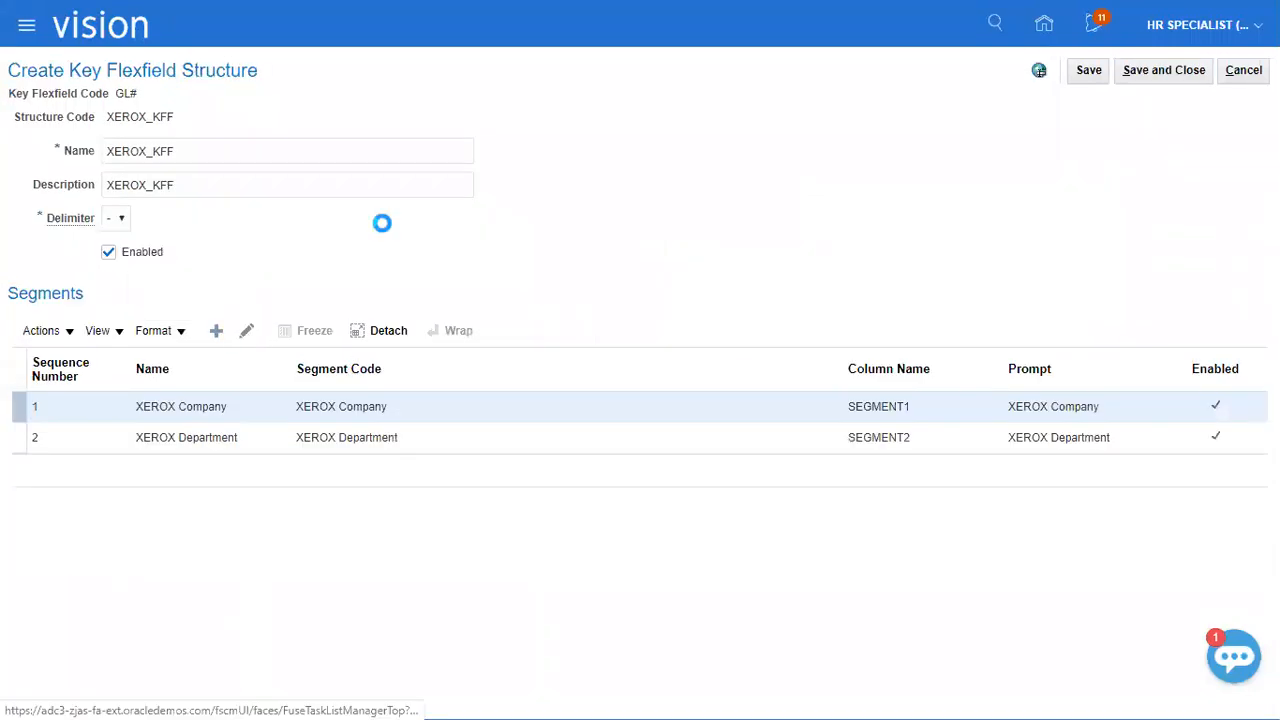
left_click(273, 163)
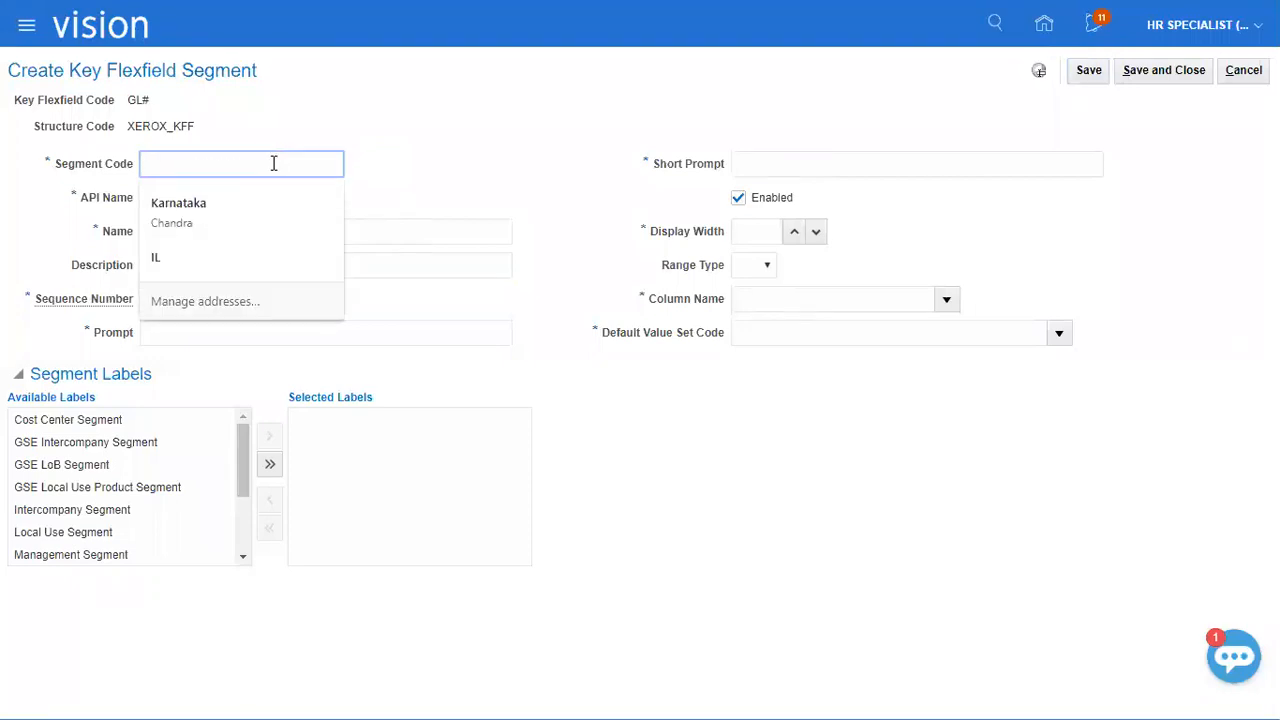
key("ctrl+v")
left_click_drag(187, 164, 288, 168)
type("Account")
key("ctrl+a")
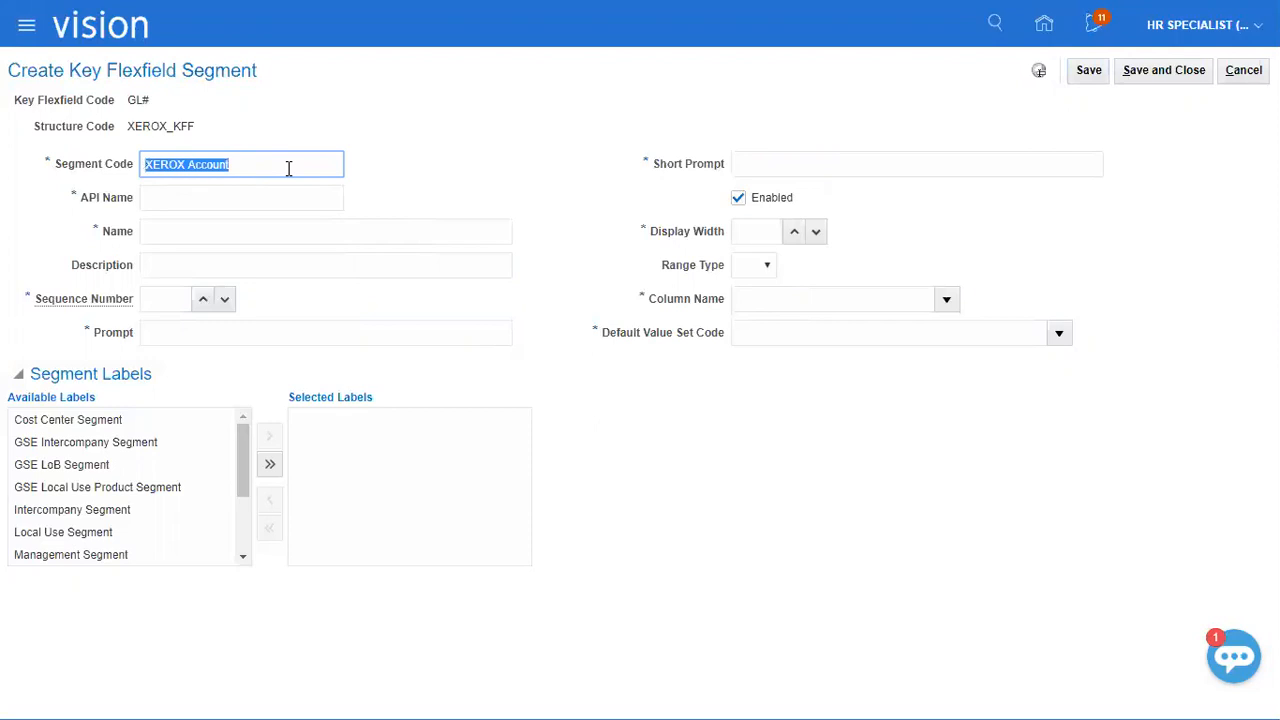
key("ctrl+c")
key("Tab")
key("Tab")
key("ctrl+v")
key("Tab")
key("ctrl+v")
key("Tab")
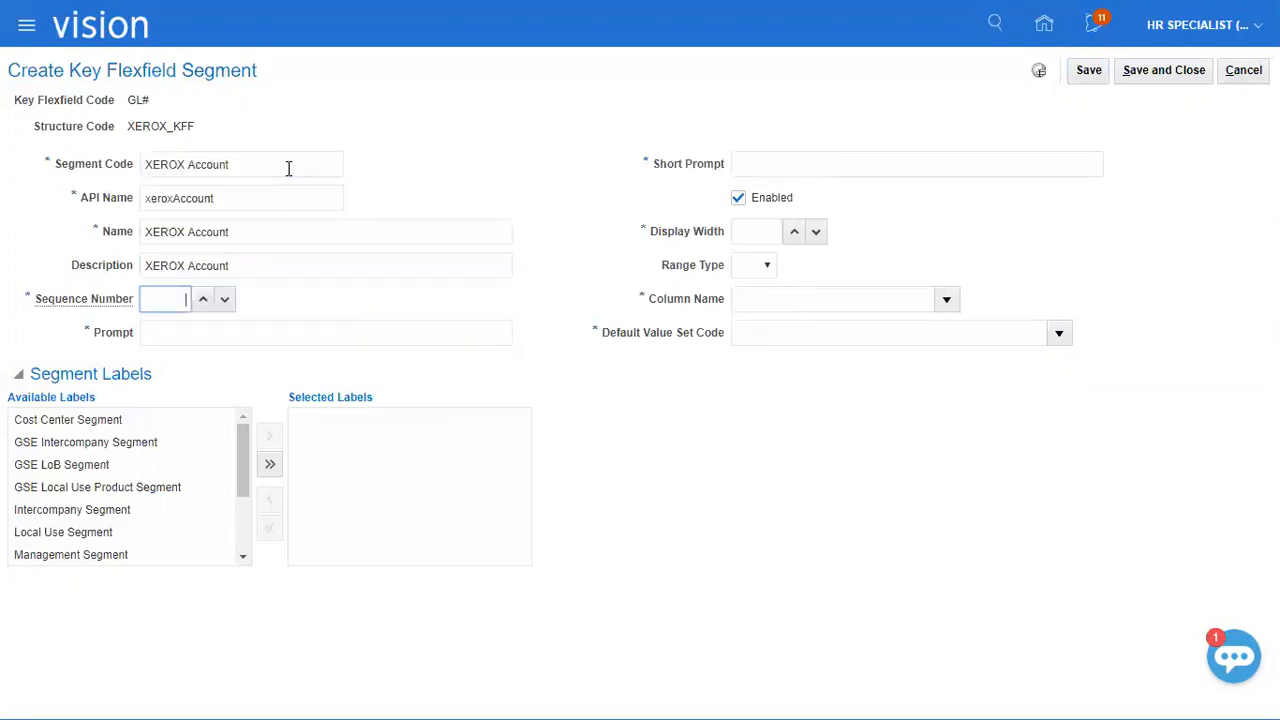
Set the account segment's sequence number to 3 and fill its prompt and short prompt with "XEROX Account".
key("Tab")
key("ctrl+v")
key("Tab")
key("ctrl+v")
key("Tab")
key("Tab")
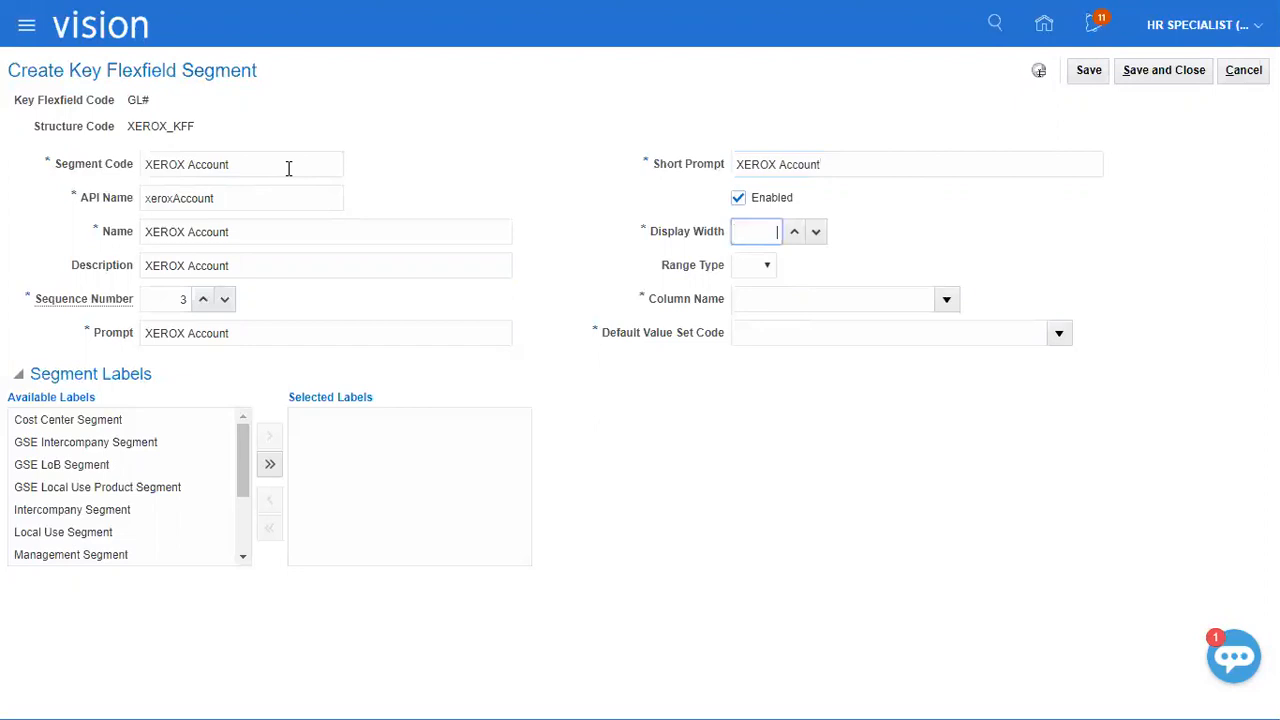
Set the account segment's display width to 5 and its column name to SEGMENT3.
type("5")
key("Tab")
key("Tab")
left_click(947, 297)
left_click(824, 357)
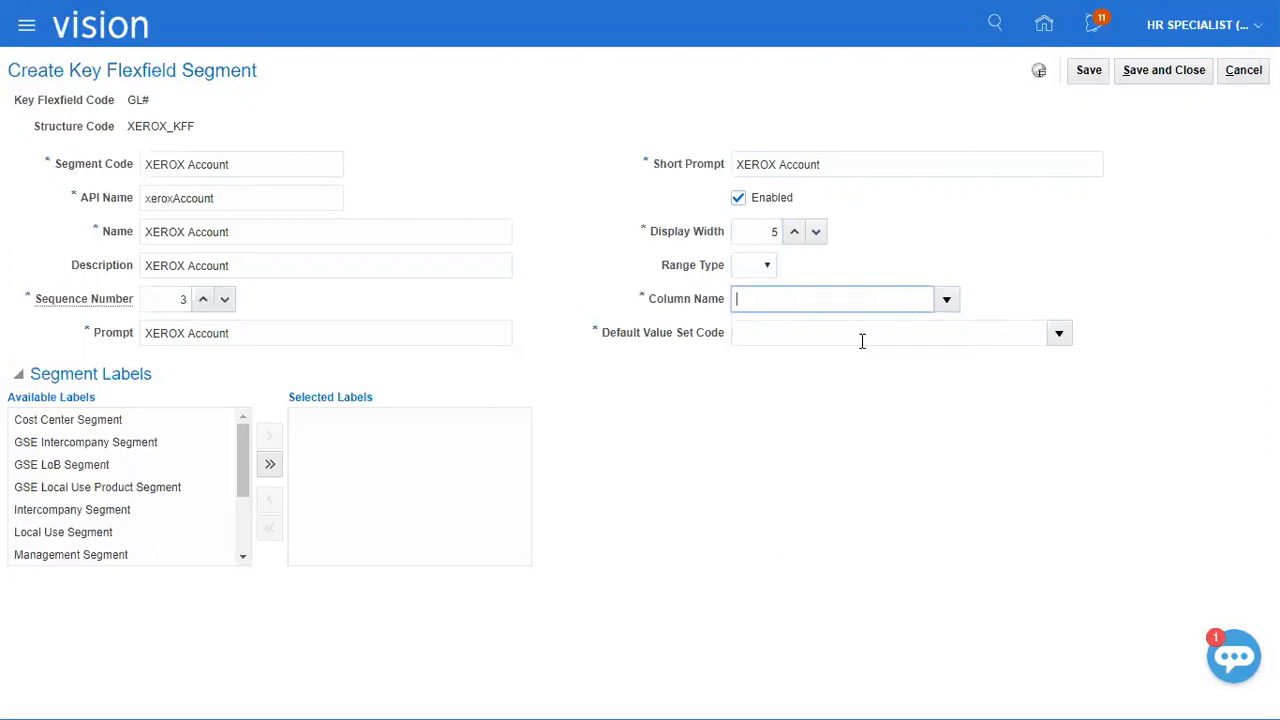
left_click(946, 299)
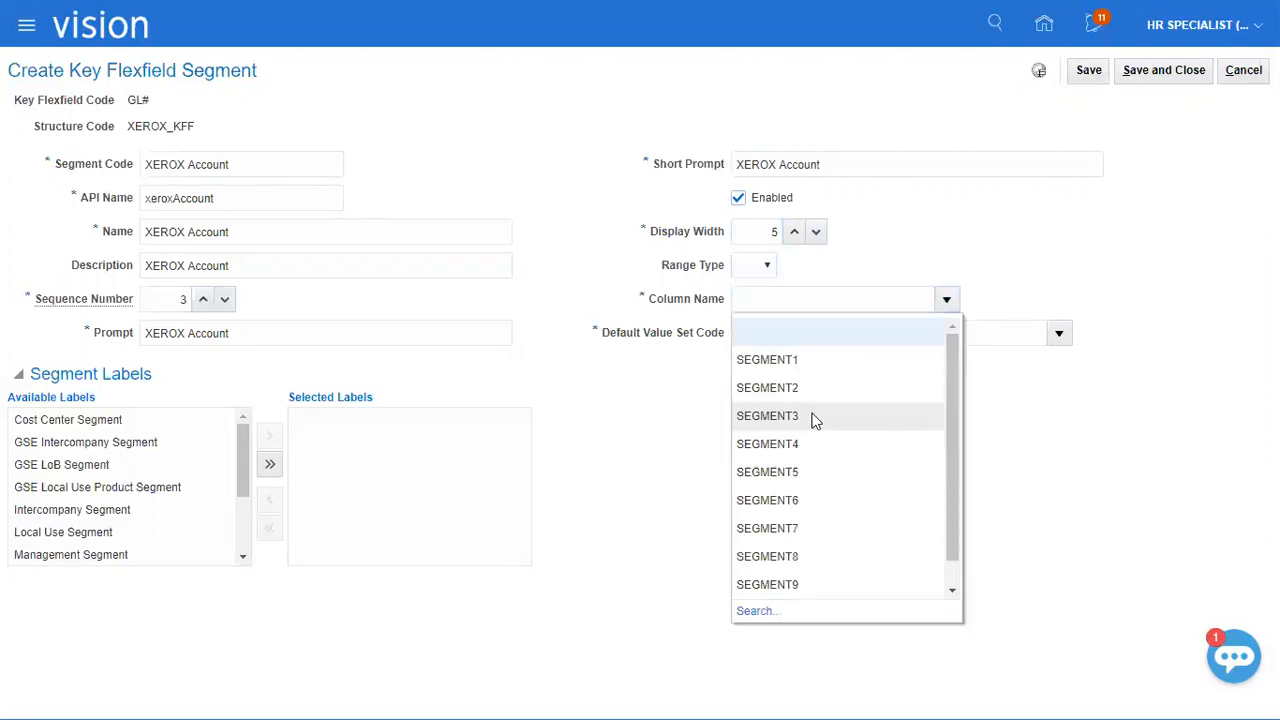
left_click(793, 426)
Search the value sets for "Corporate Acc" and assign "Corporate Account" as the segment's default value set code.
left_click(1056, 336)
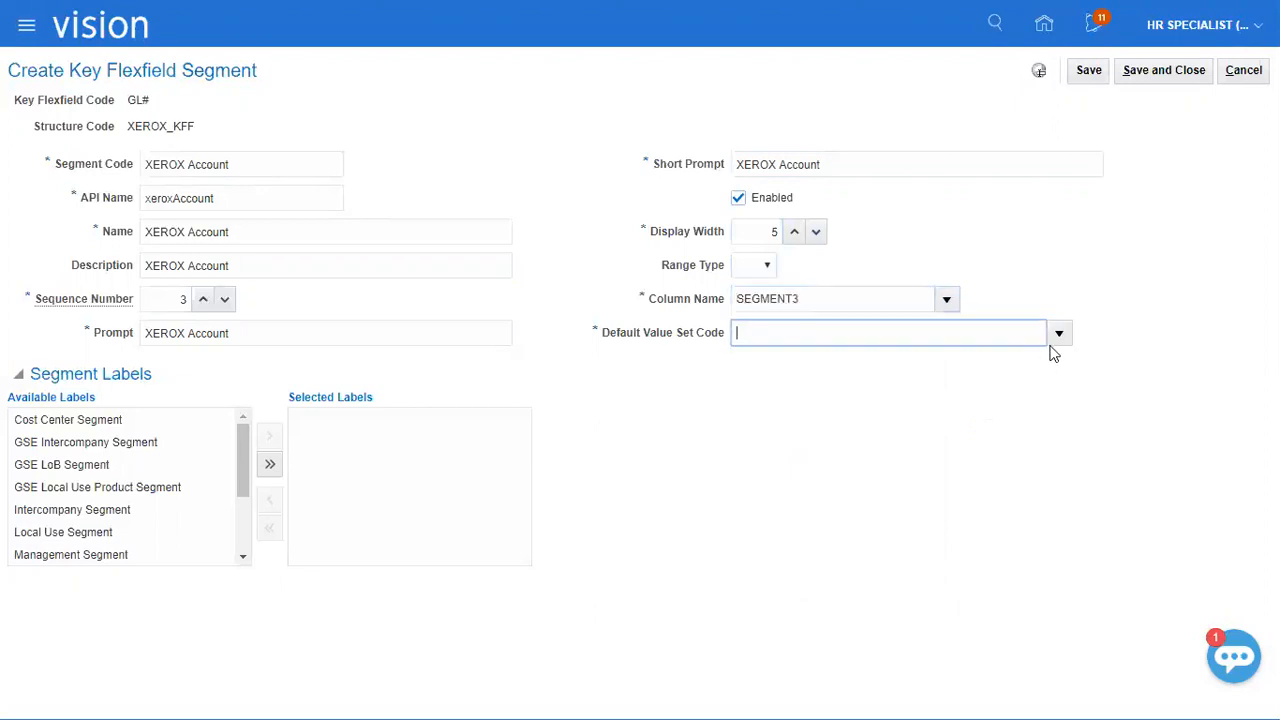
left_click(744, 644)
left_click(429, 283)
type("Corporate")
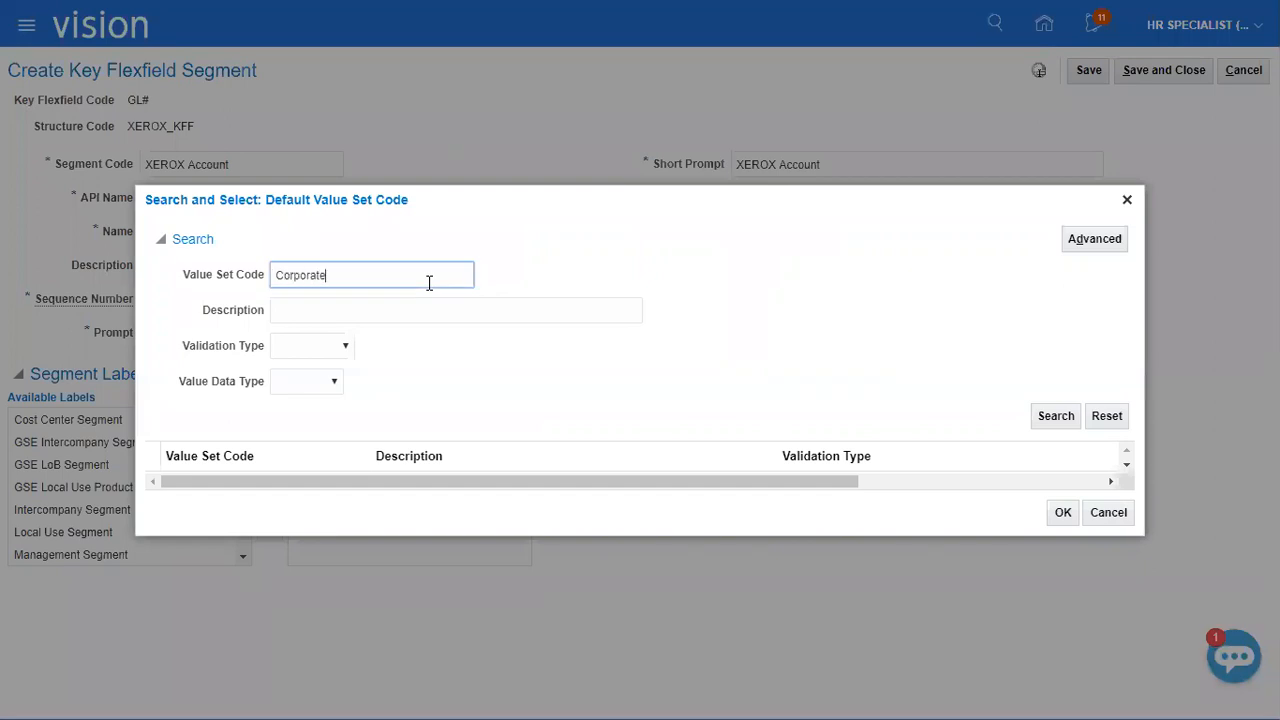
type(" Acc")
key("Return")
left_click(347, 469)
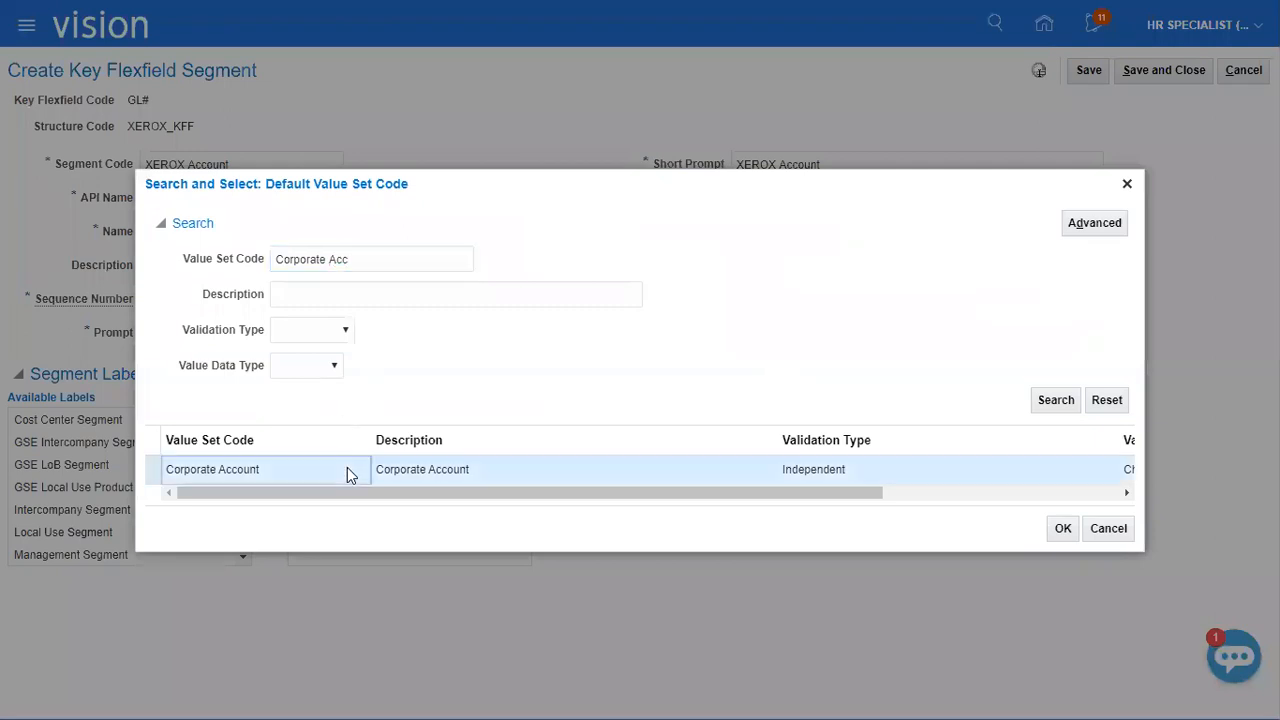
left_click(1060, 532)
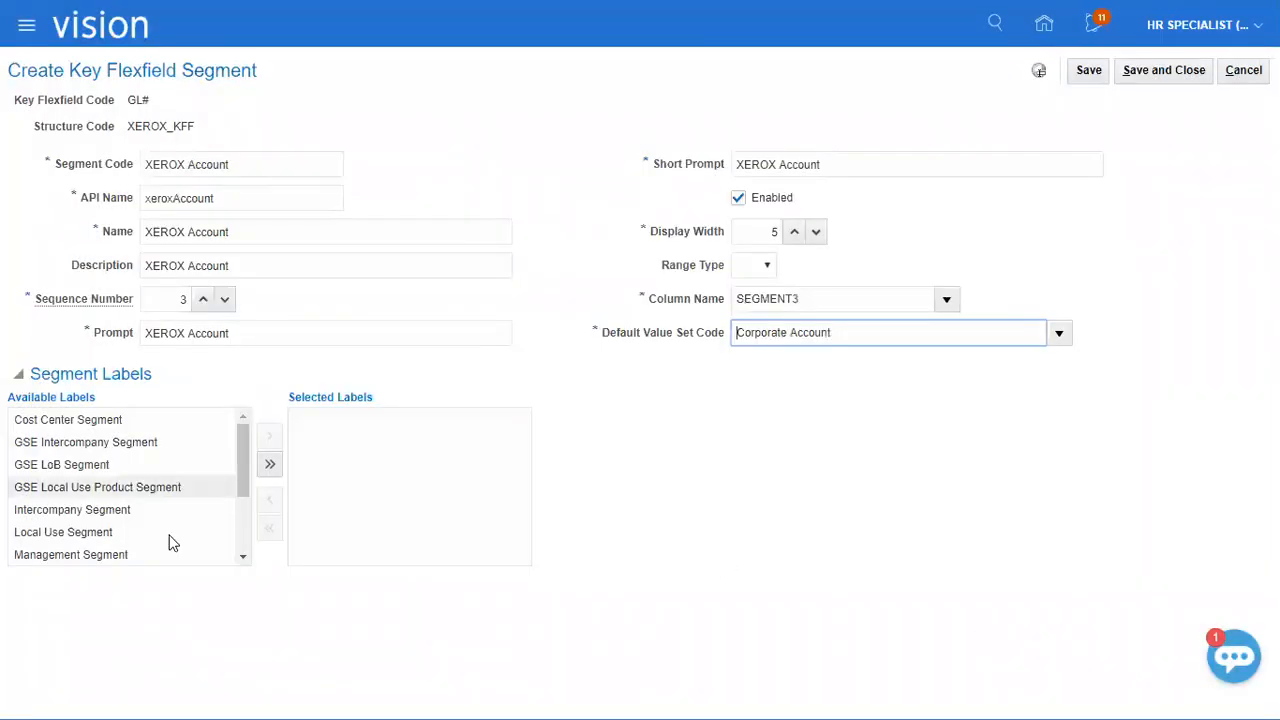
Assign the Natural Account Segment label to the XEROX Account segment, then save and close the segment.
left_click(243, 556)
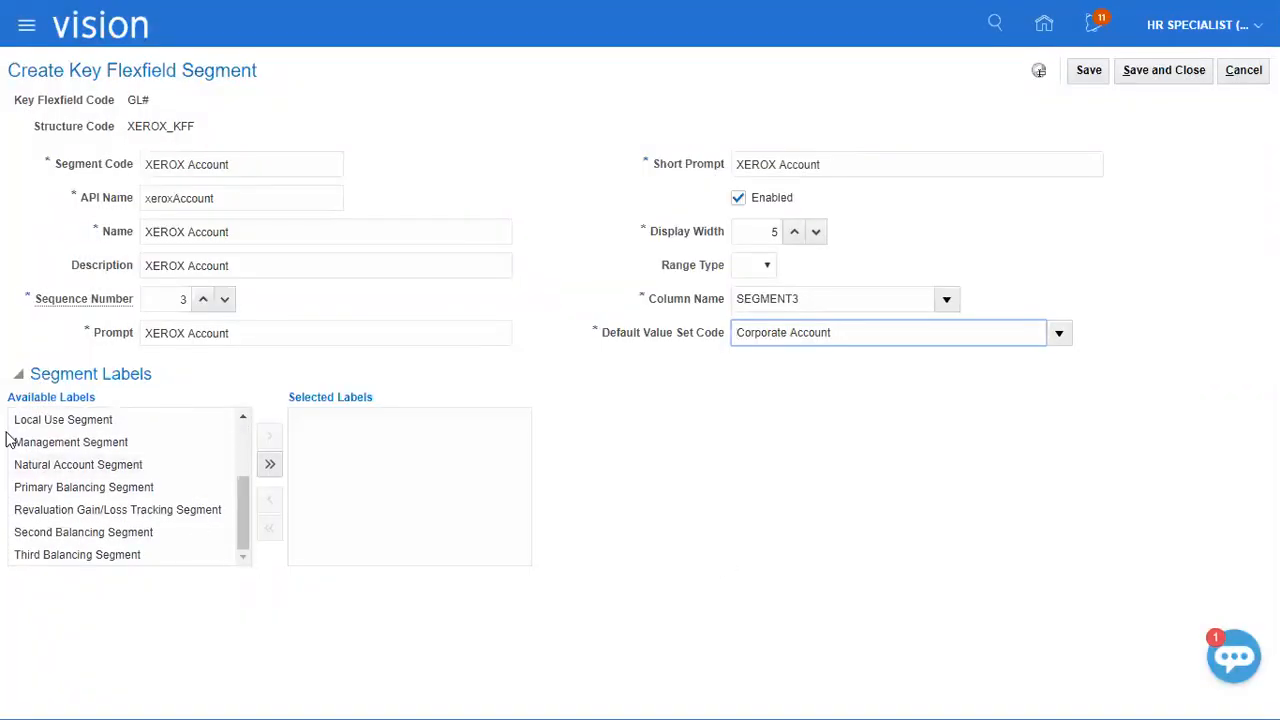
left_click(100, 464)
left_click(268, 438)
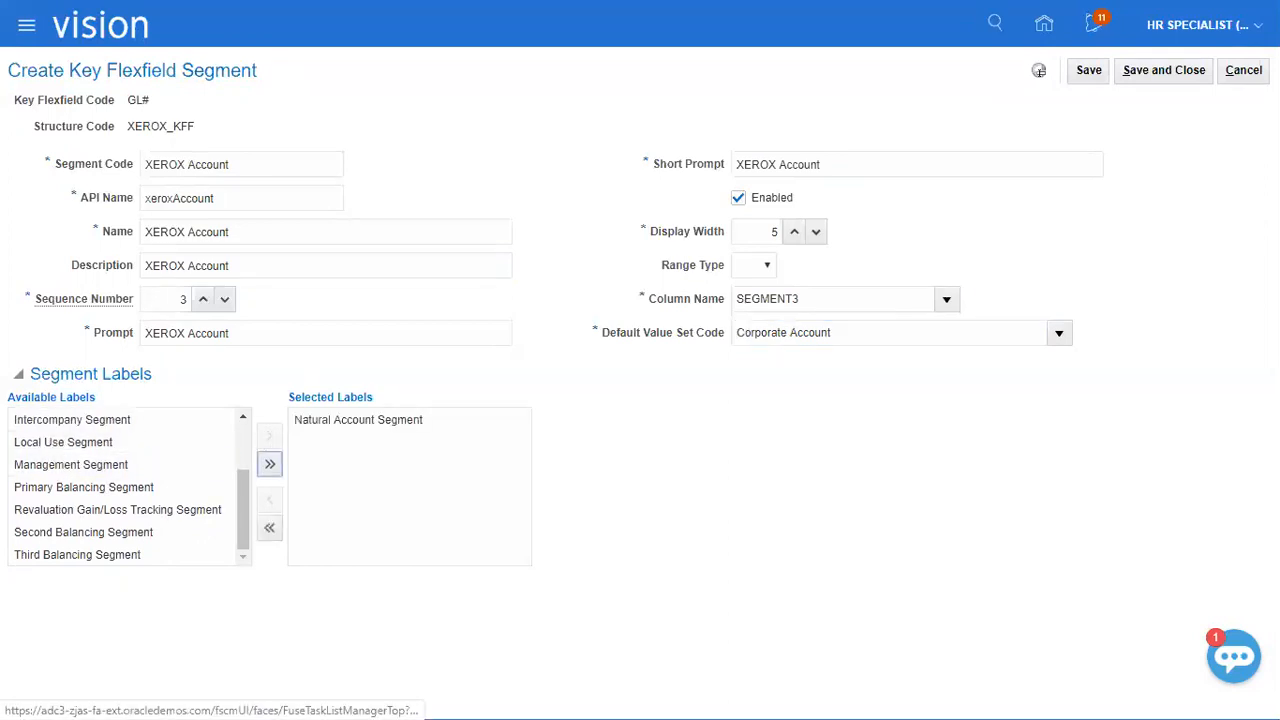
left_click(1145, 70)
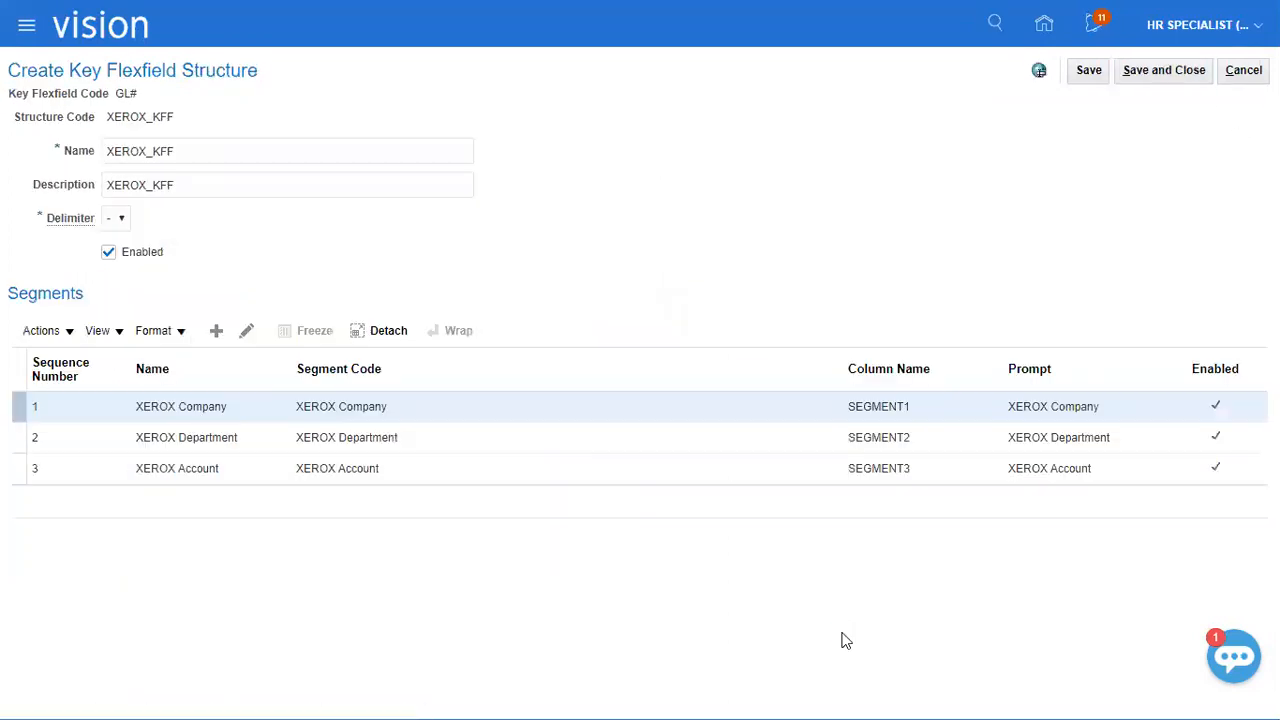
Save and close the XEROX_KFF structure, then open the structure instances of the Accounting Flexfield.
left_click(1166, 79)
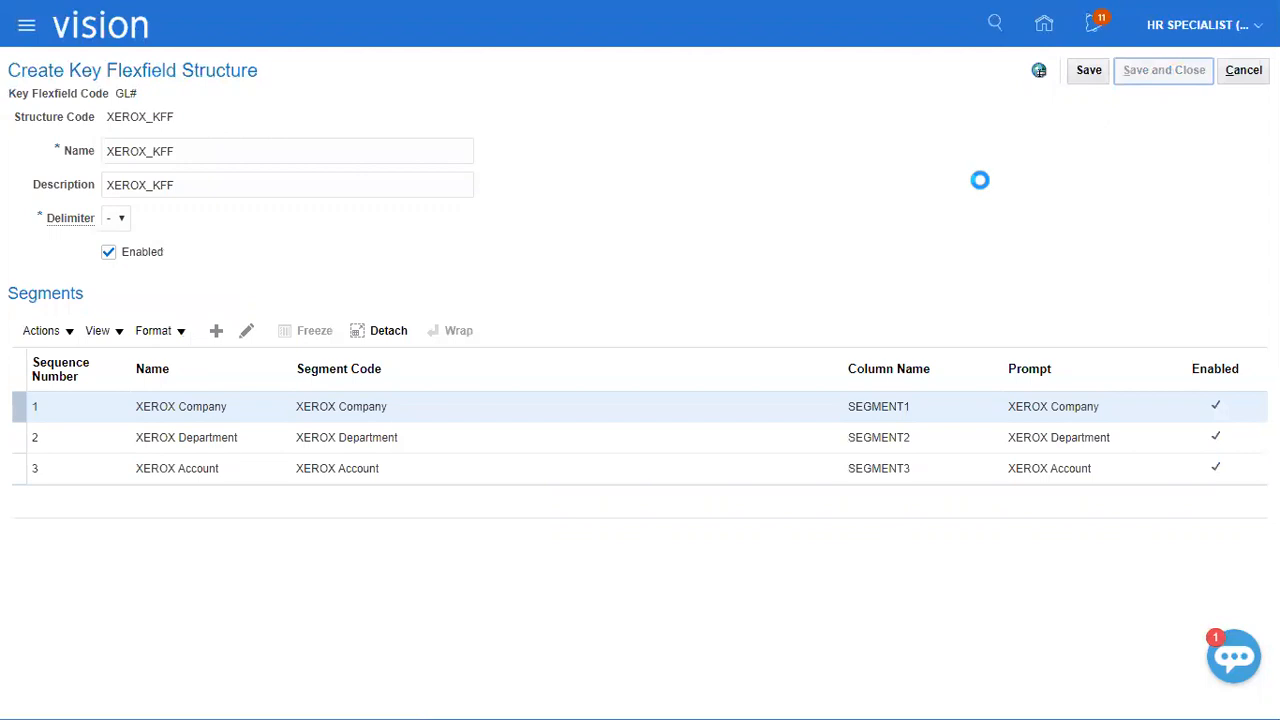
left_click(1240, 74)
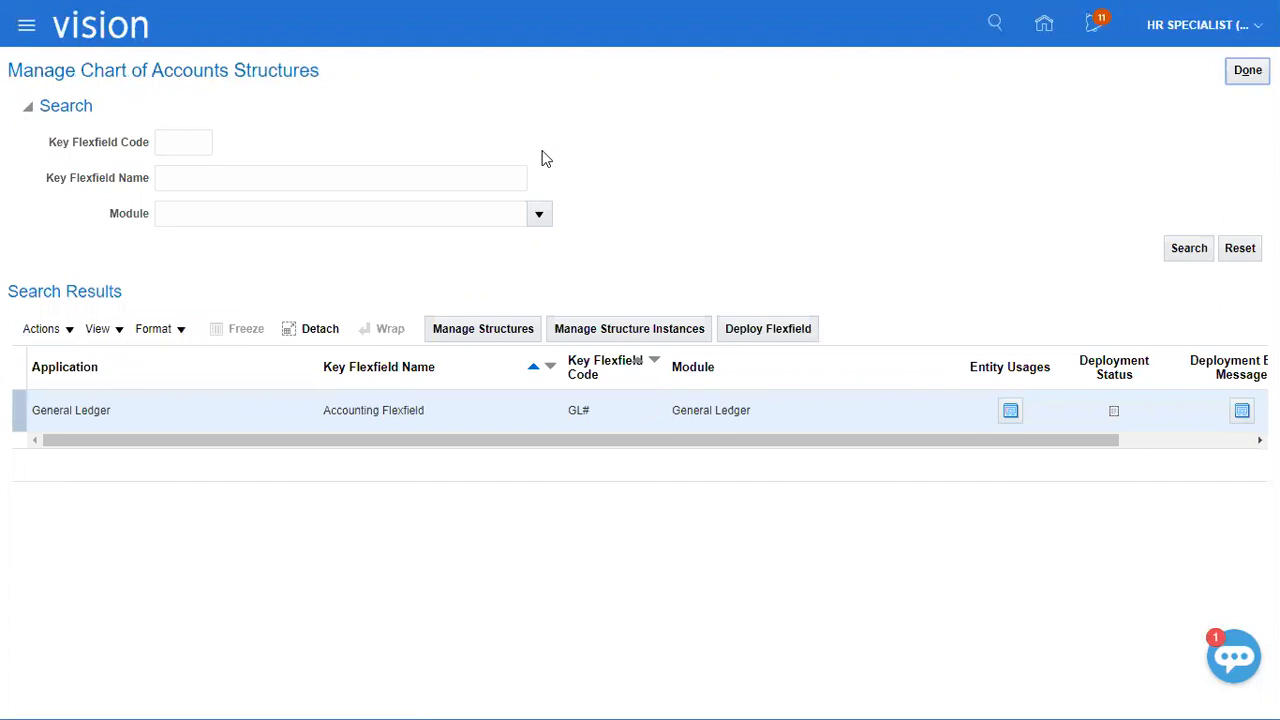
left_click(683, 336)
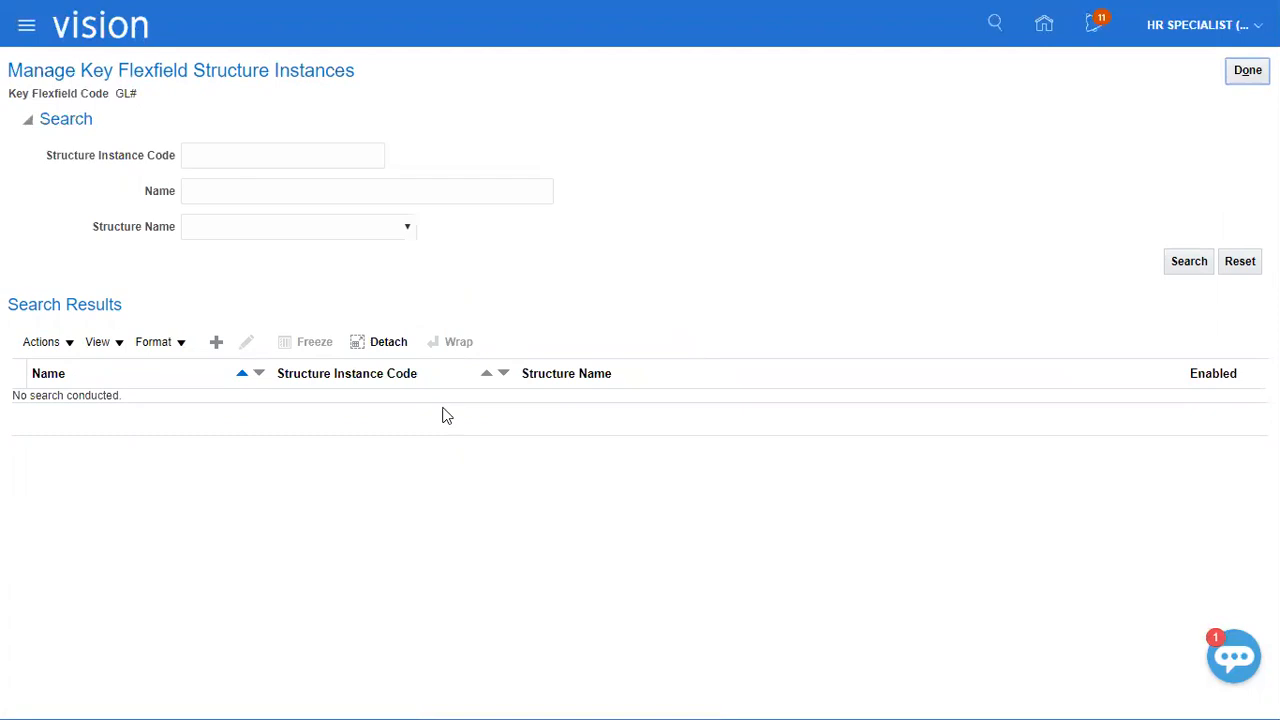
Create a key flexfield structure instance with "XEROX_KFF Instance" as its structure instance code.
left_click(218, 341)
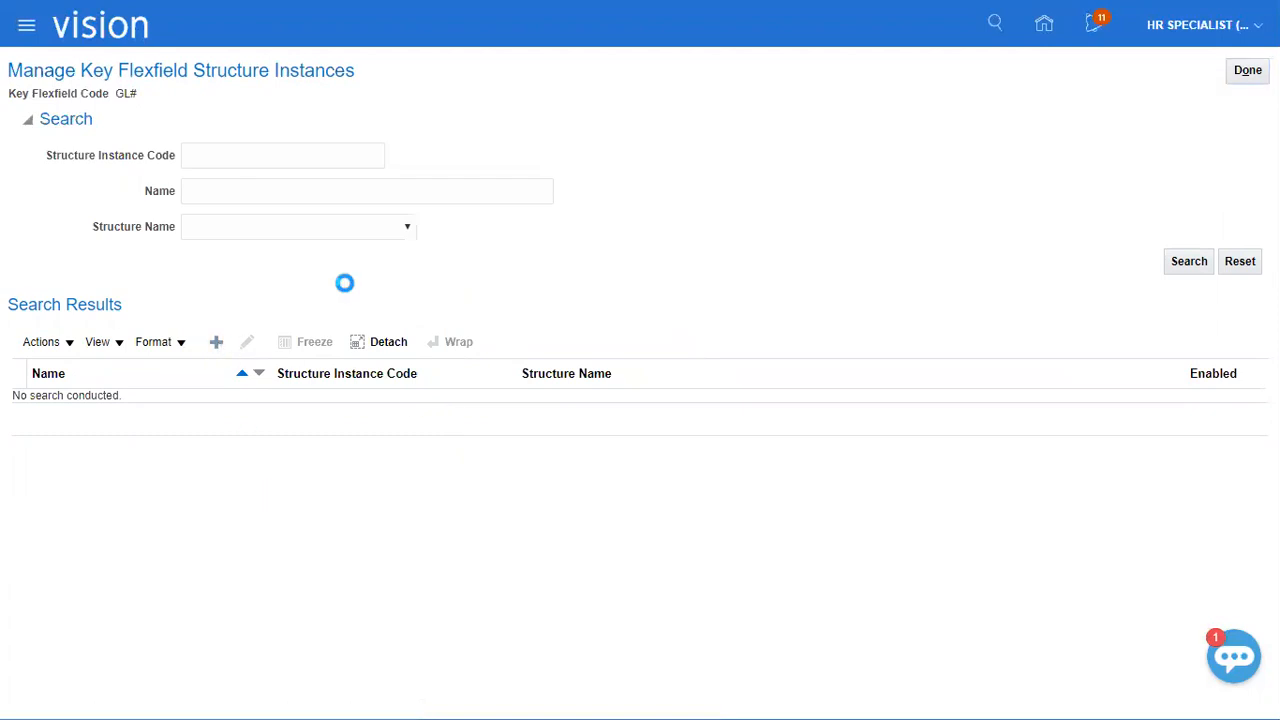
left_click(314, 129)
type("XEROX Account")
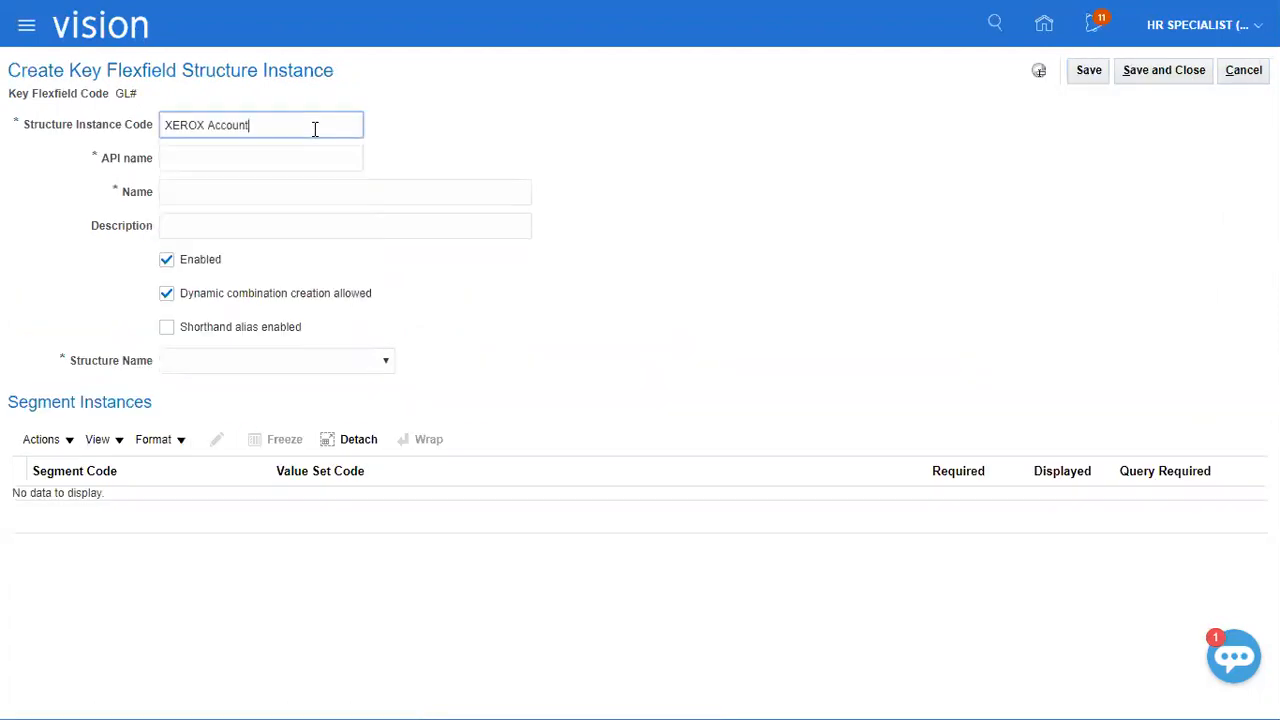
double_click(222, 124)
key("BackSpace")
type("KFF Instance")
key("ctrl+a")
key("ctrl+c")
Fill in the structure instance's name and description with "XEROX_KFF Instance".
key("Tab")
key("Tab")
key("shift+Tab")
key("ctrl+v")
Choose XEROX_KFF as the instance's structure name and select the XEROX Company segment instance.
key("Tab")
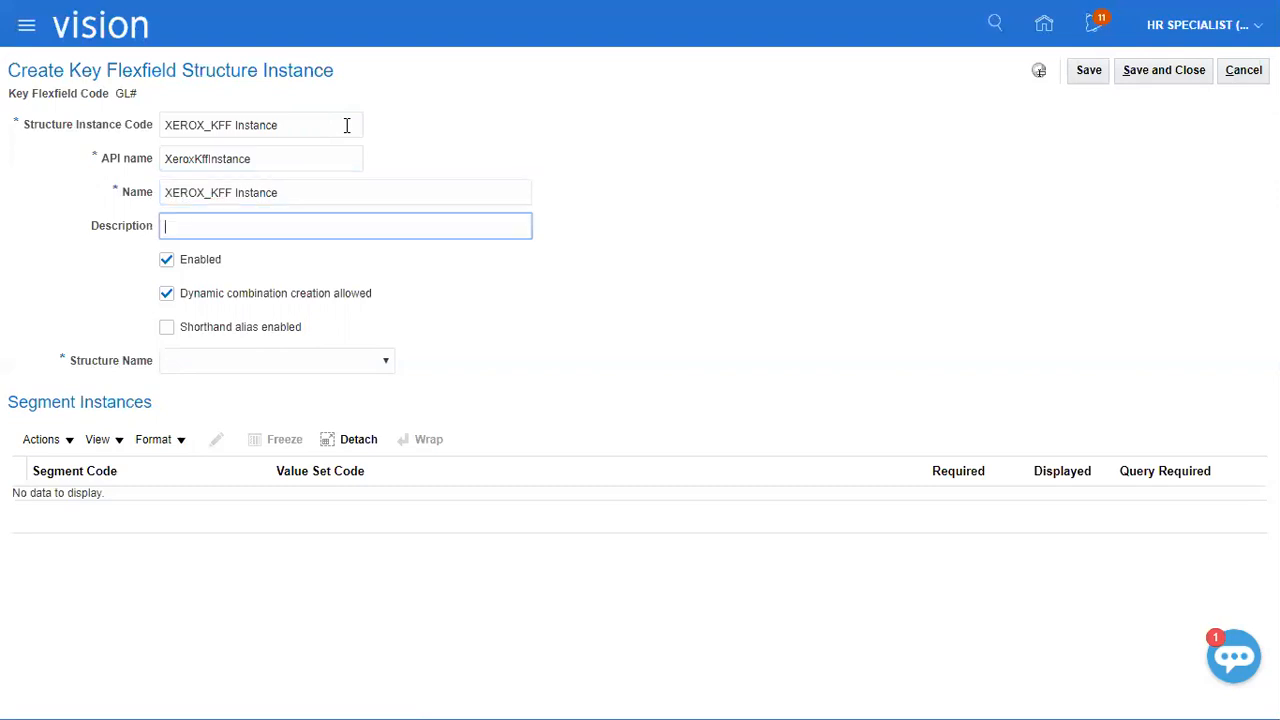
key("ctrl+v")
key("Tab")
key("Tab")
key("Tab")
key("Tab")
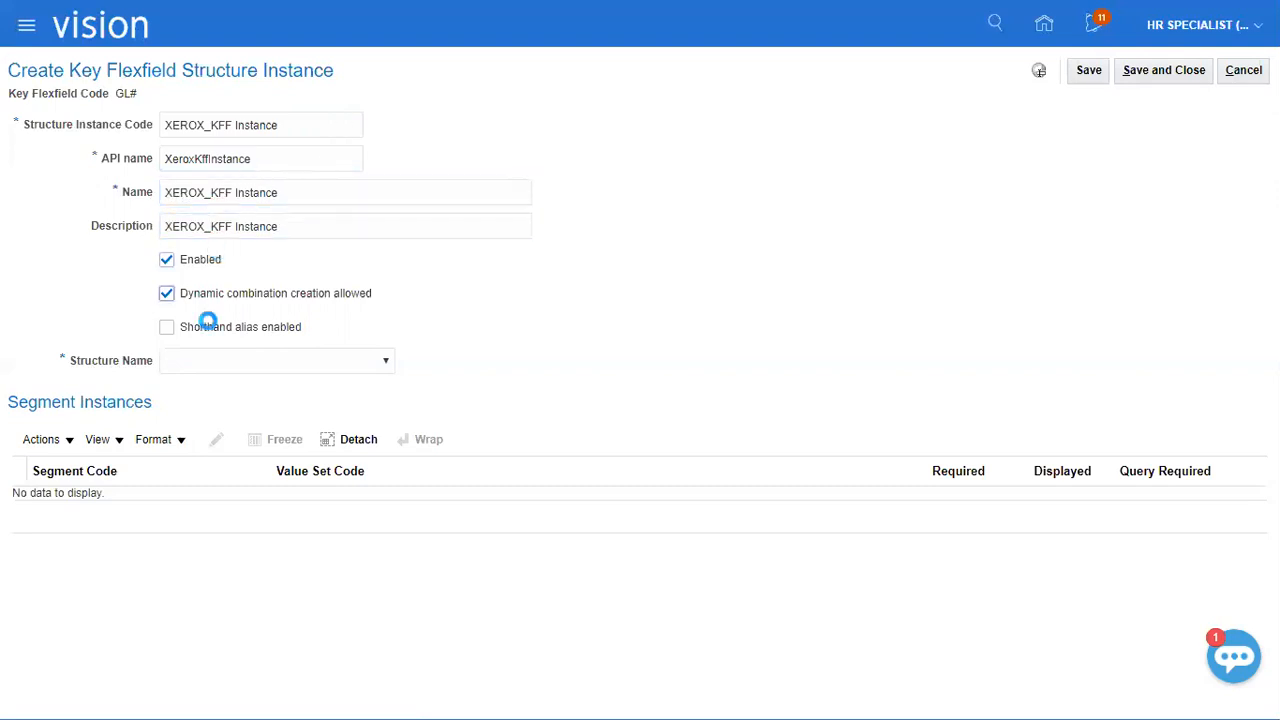
key("x")
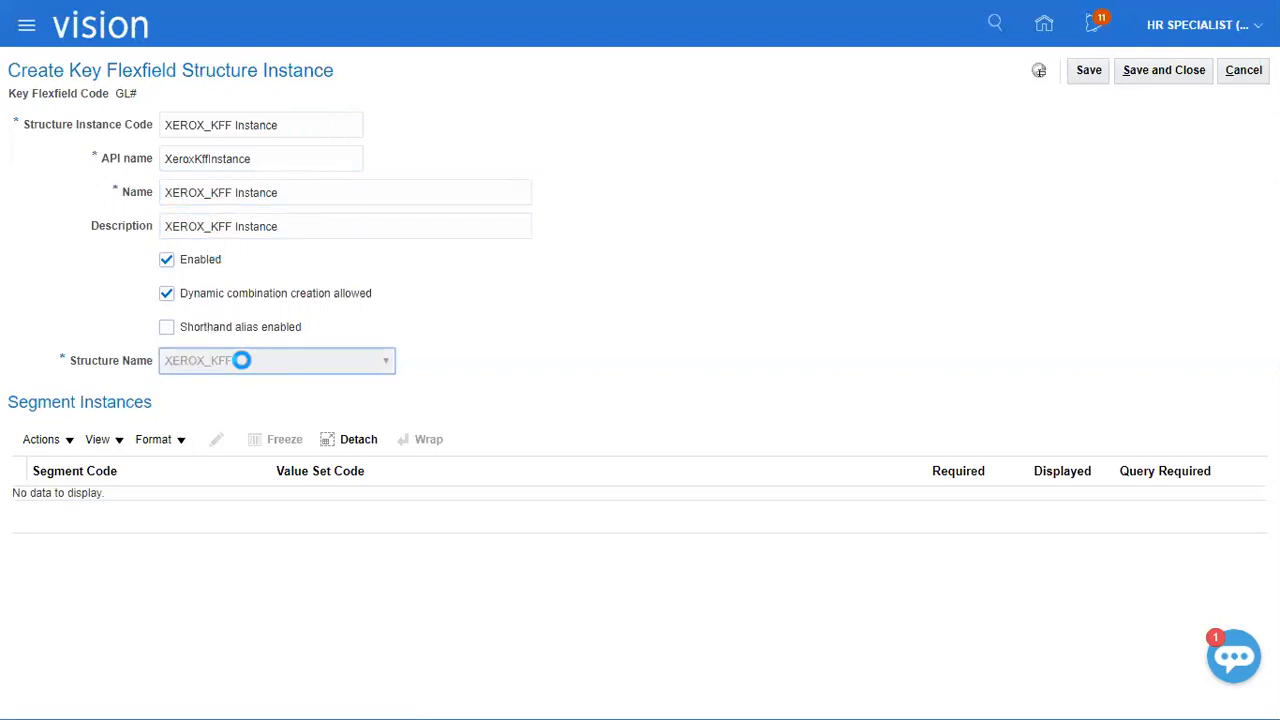
left_click(226, 510)
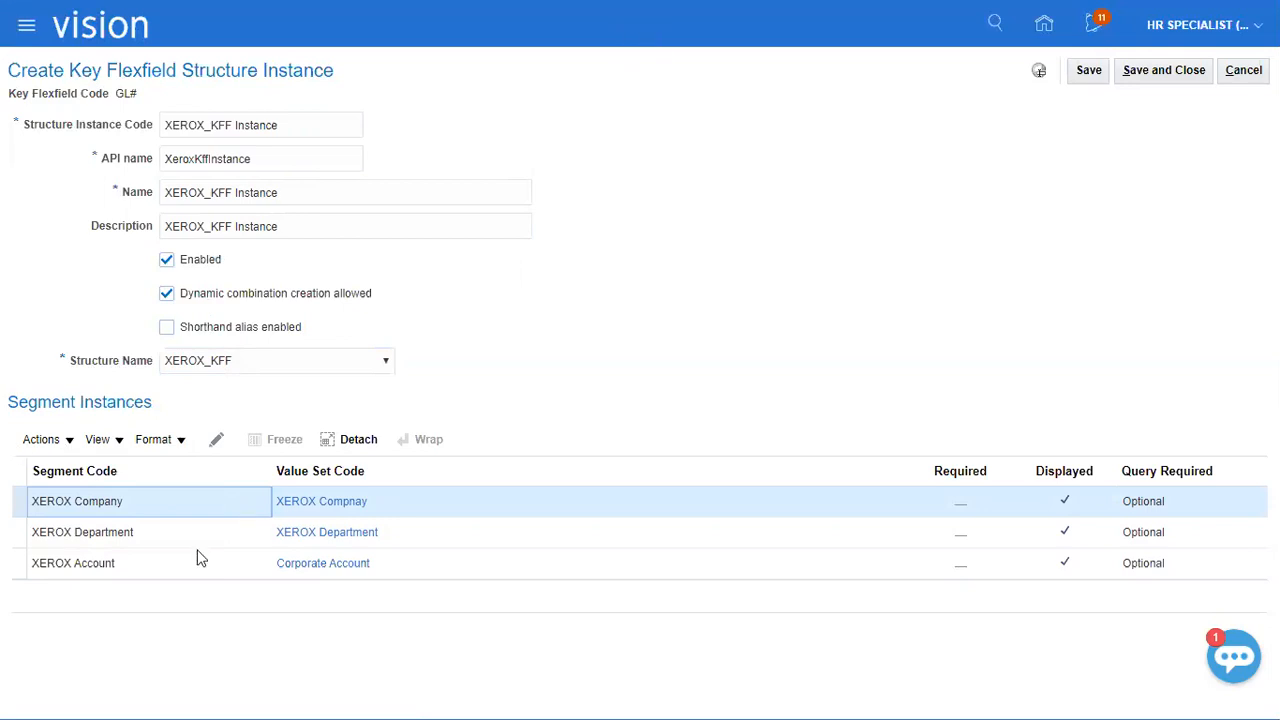
Make the XEROX Company segment instance required.
left_click(222, 442)
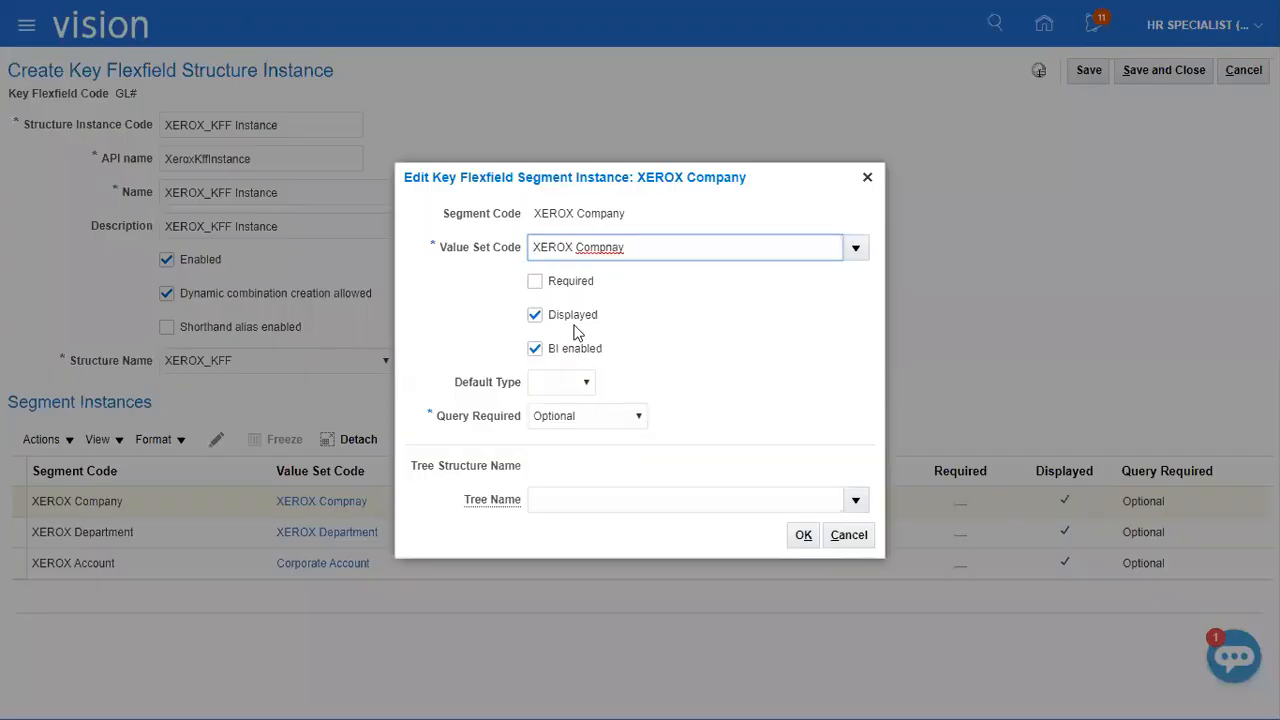
left_click(571, 283)
left_click(800, 535)
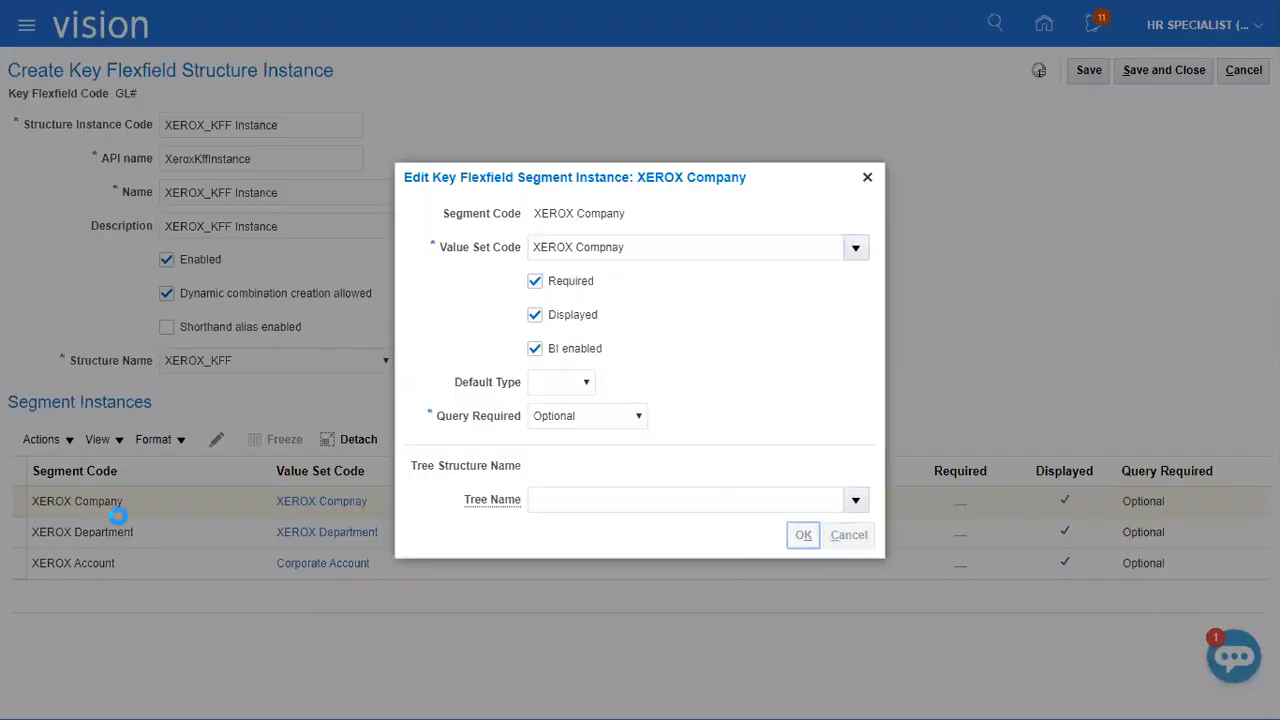
Make the XEROX Department segment instance required.
left_click(186, 531)
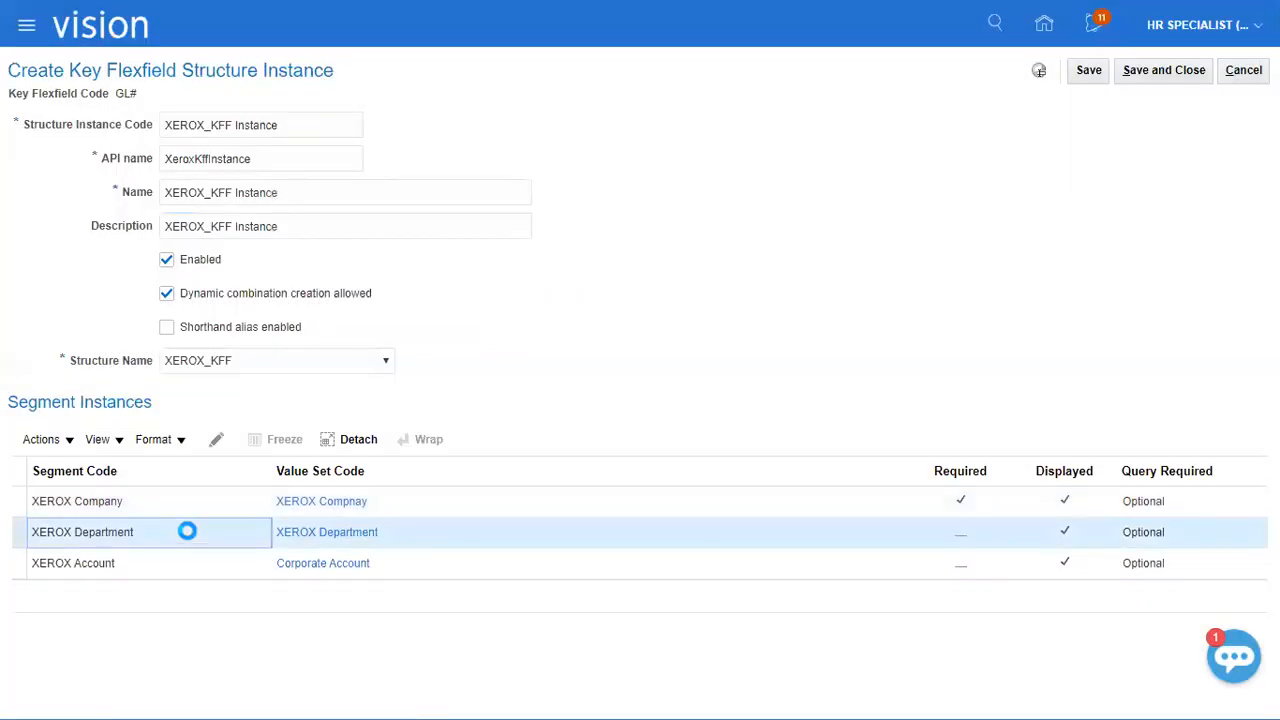
left_click(214, 441)
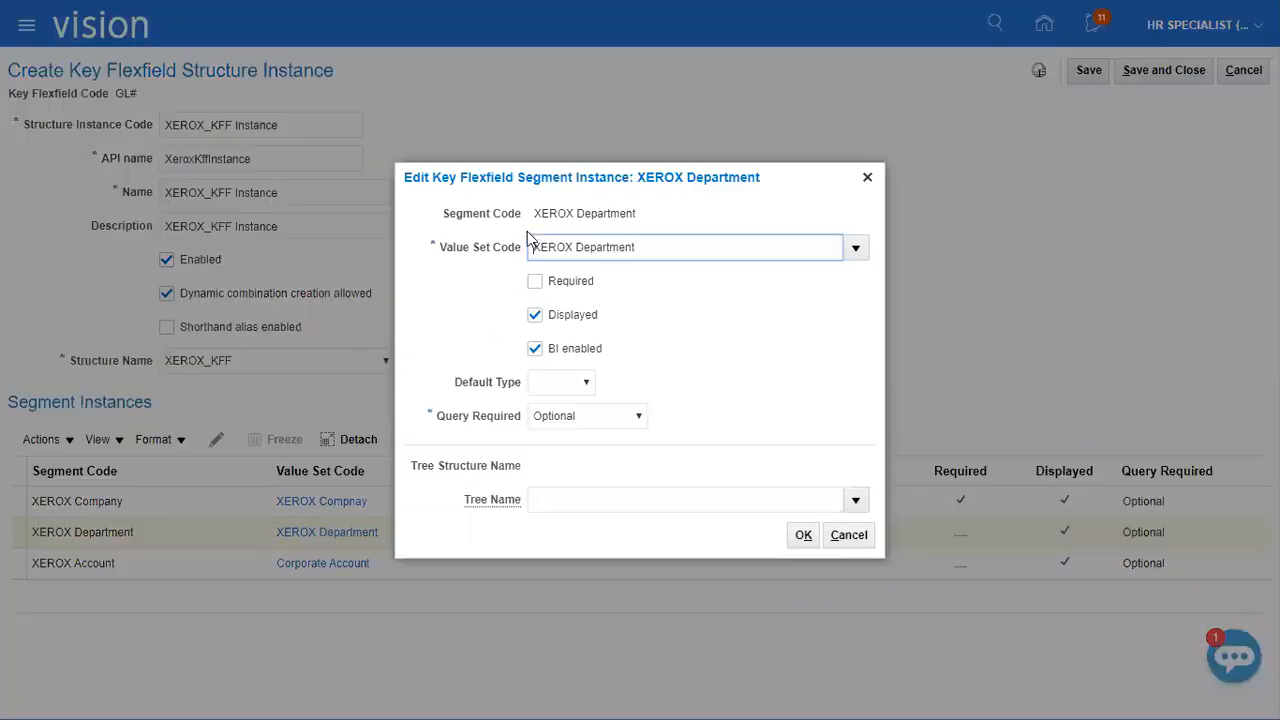
left_click(553, 282)
left_click(804, 534)
Make the XEROX Account segment instance required, then save the structure instance and return to the chart of accounts structures.
left_click(246, 562)
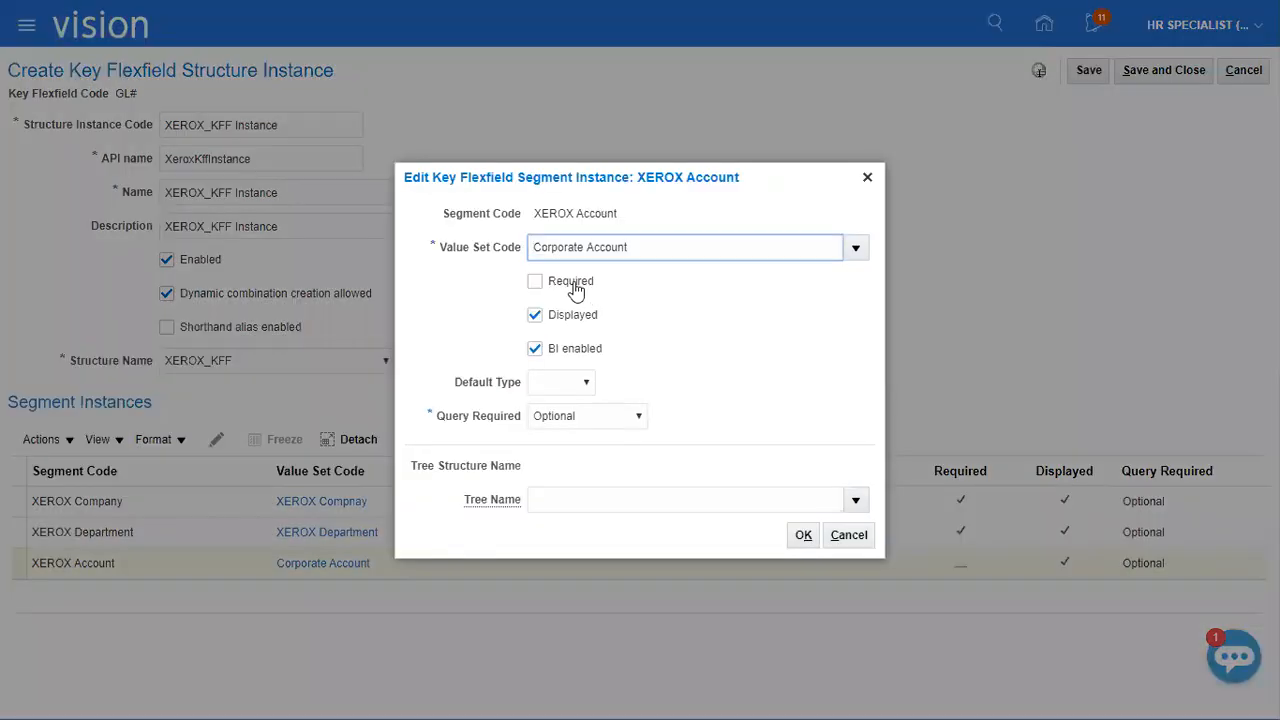
left_click(570, 283)
left_click(803, 534)
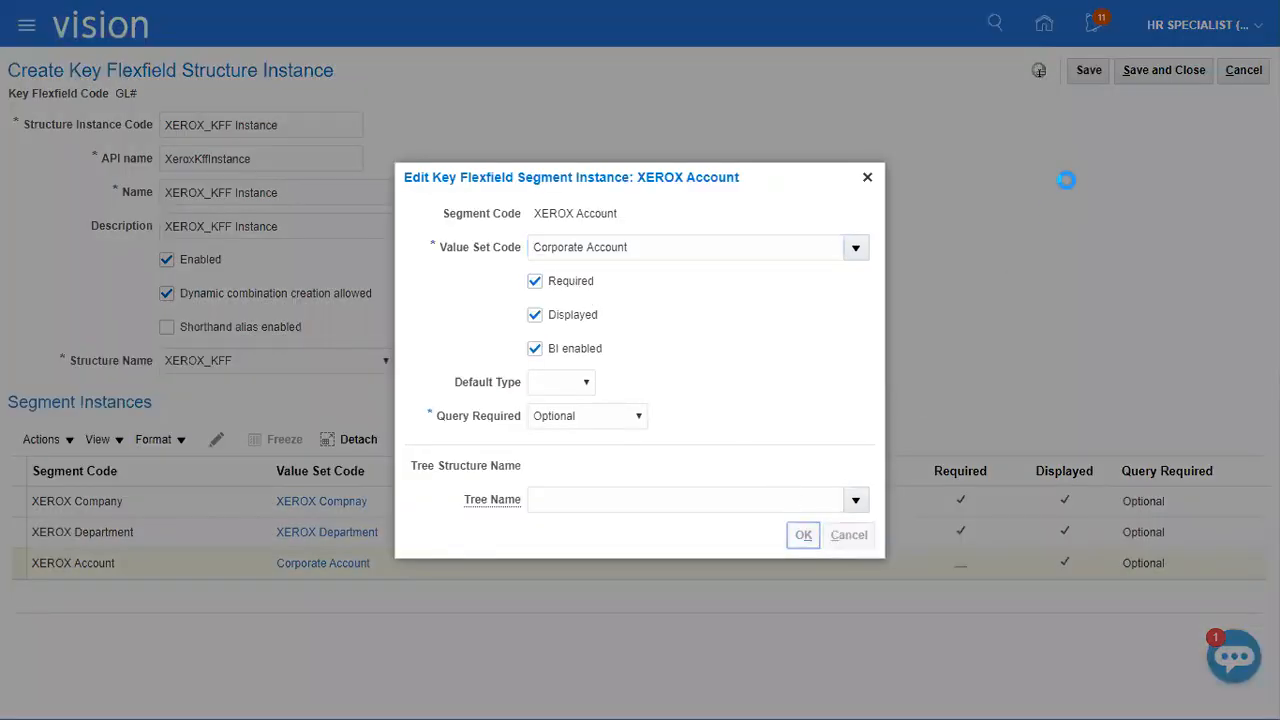
left_click(1150, 74)
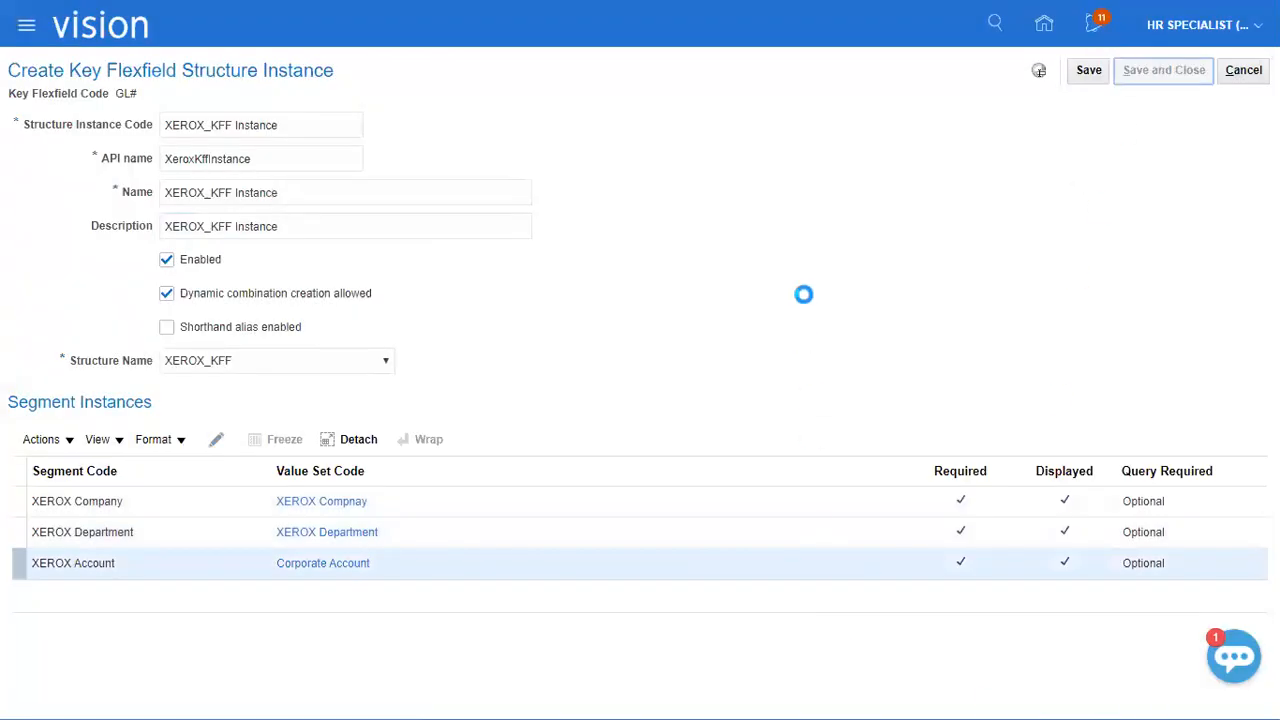
left_click(1243, 70)
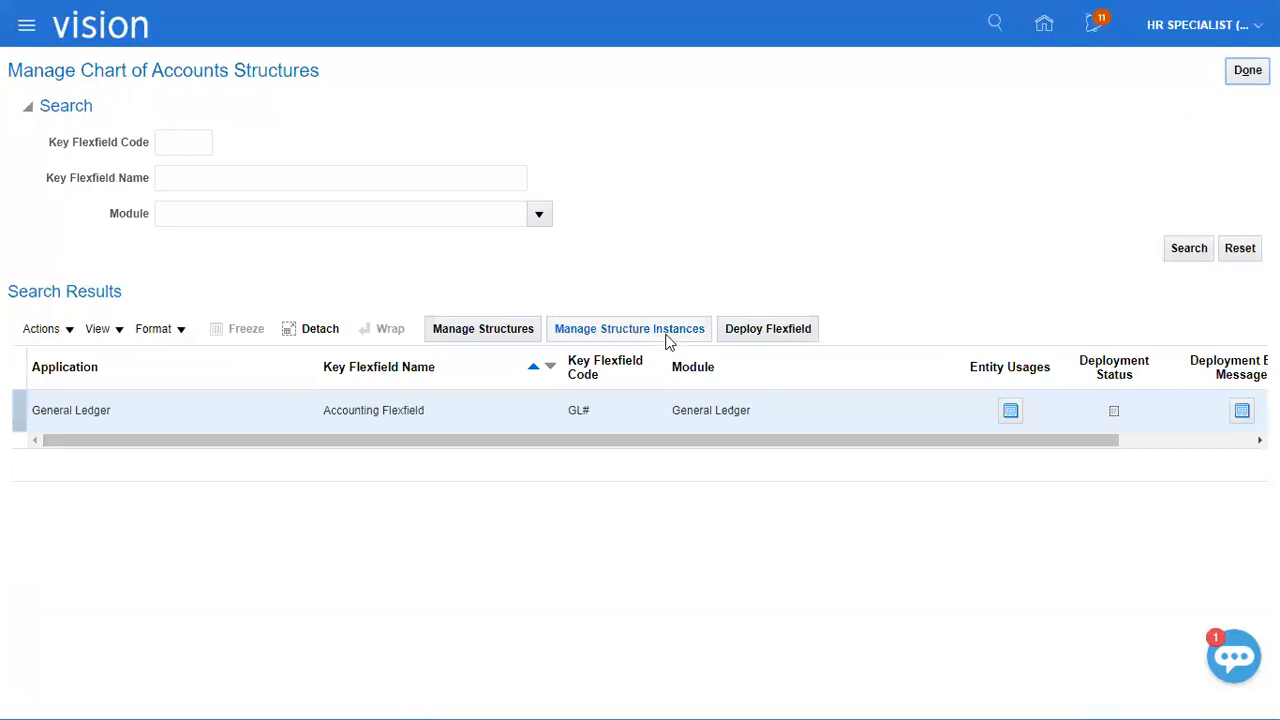
Deploy the General Ledger Accounting Flexfield, close the deployment dialog on completion and return to the implementation project.
left_click(637, 421)
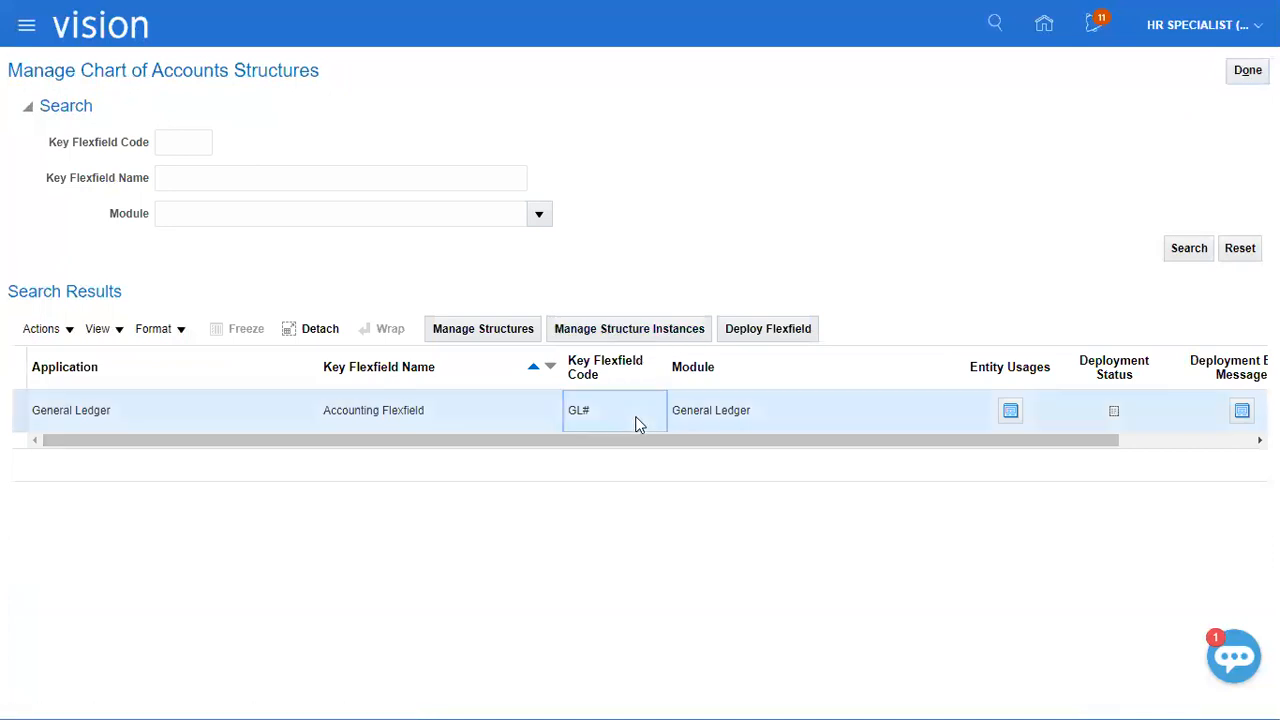
left_click(765, 330)
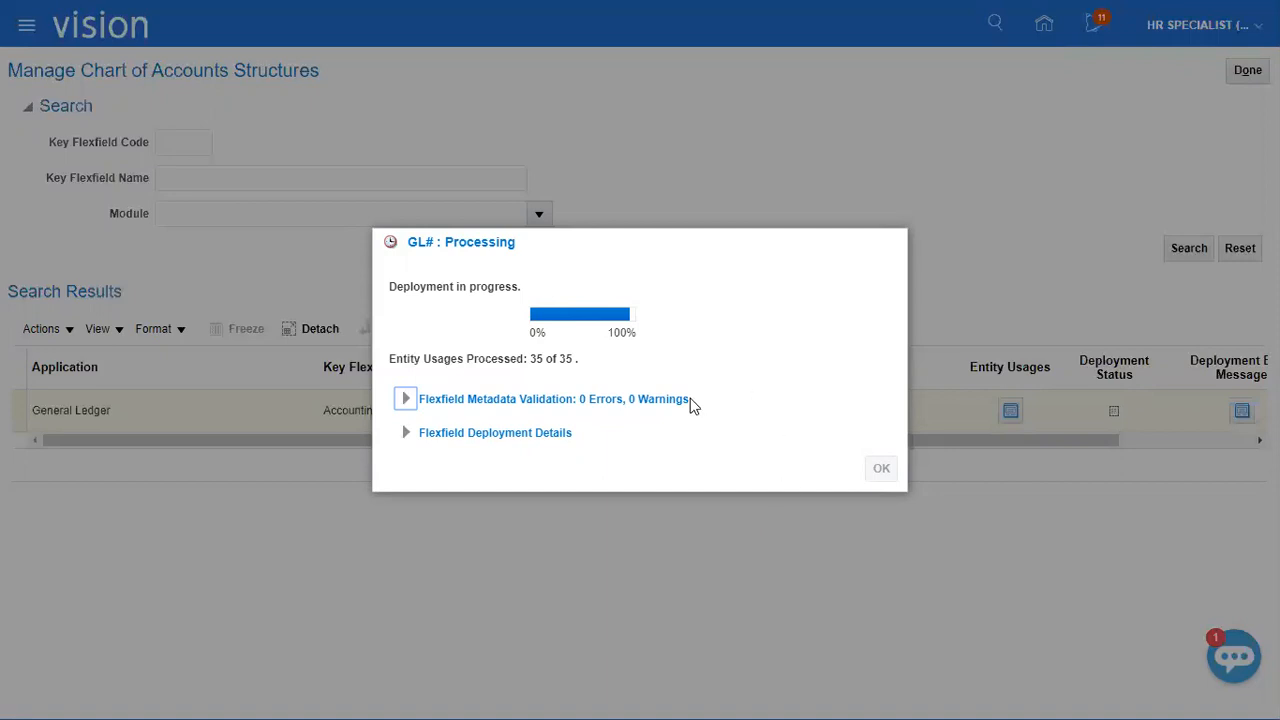
left_click_drag(531, 362, 589, 364)
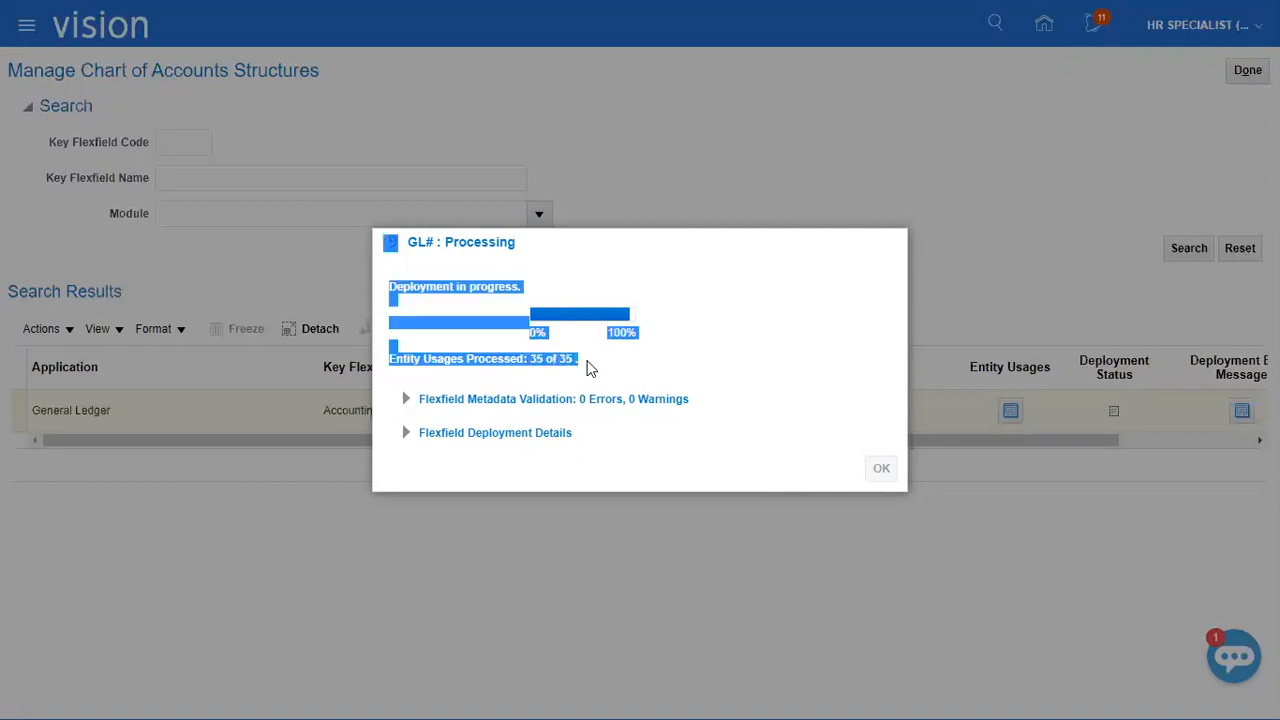
left_click(752, 362)
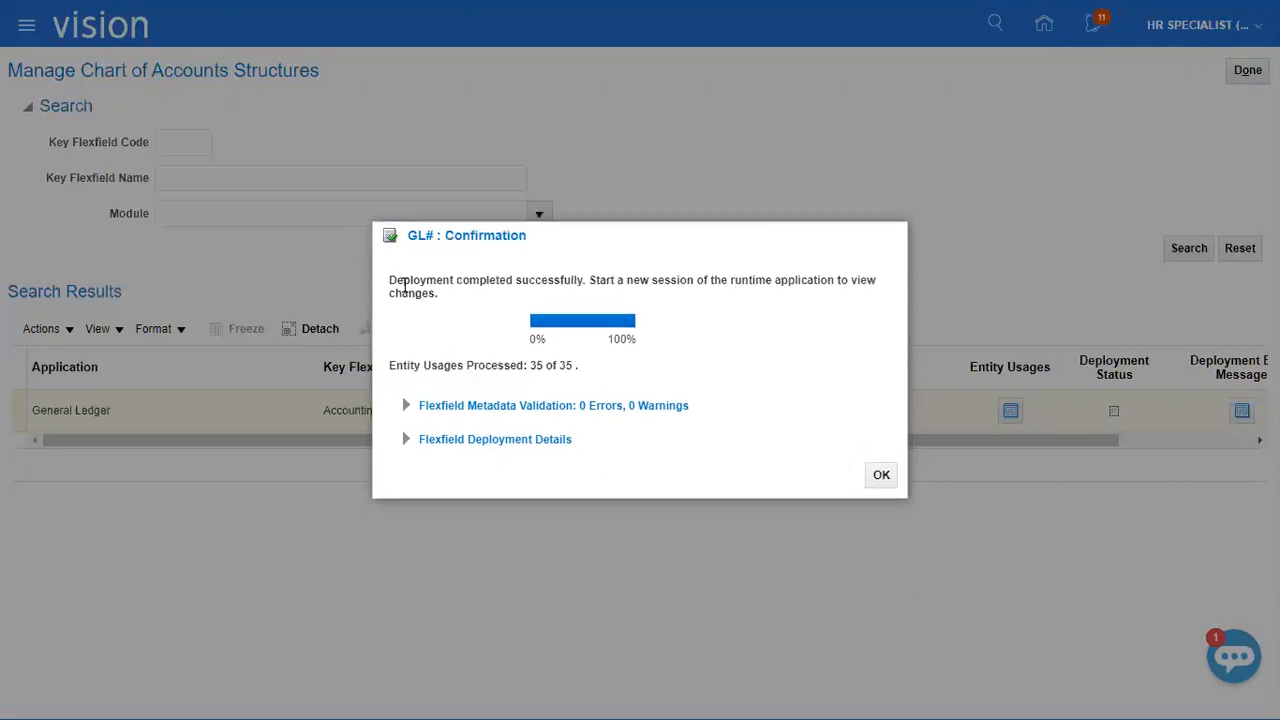
left_click_drag(384, 285, 588, 281)
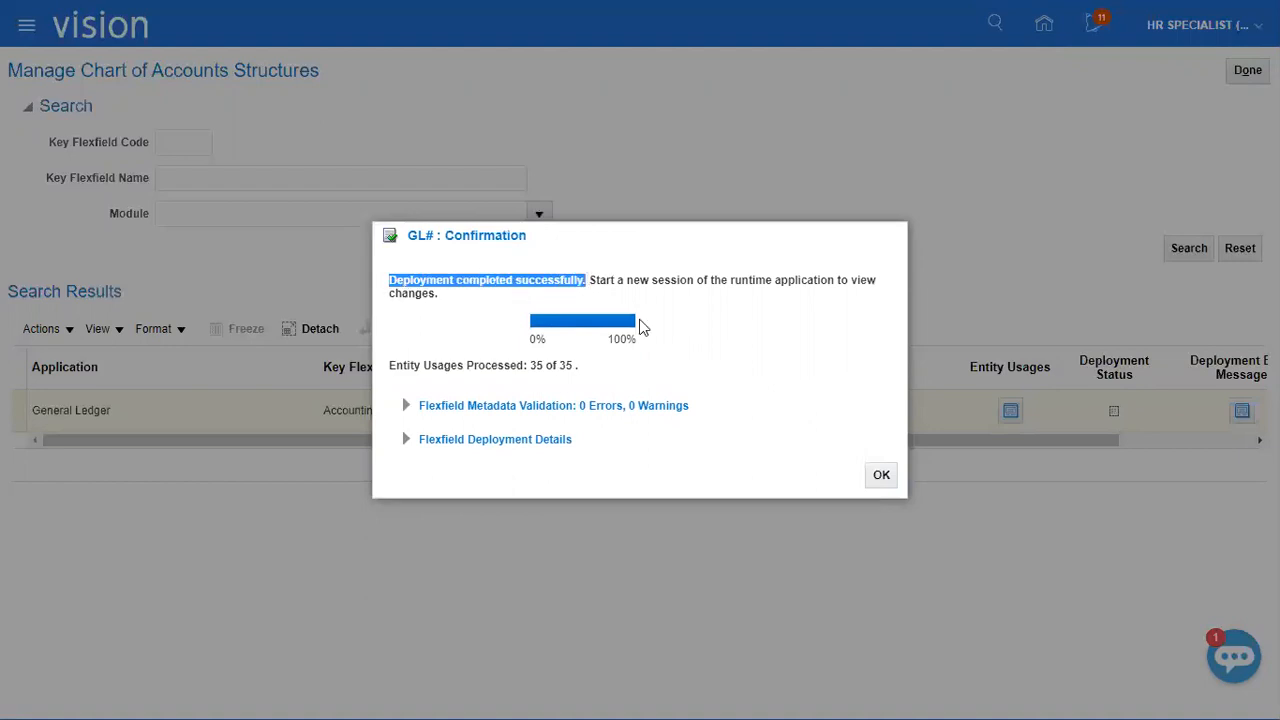
left_click(888, 482)
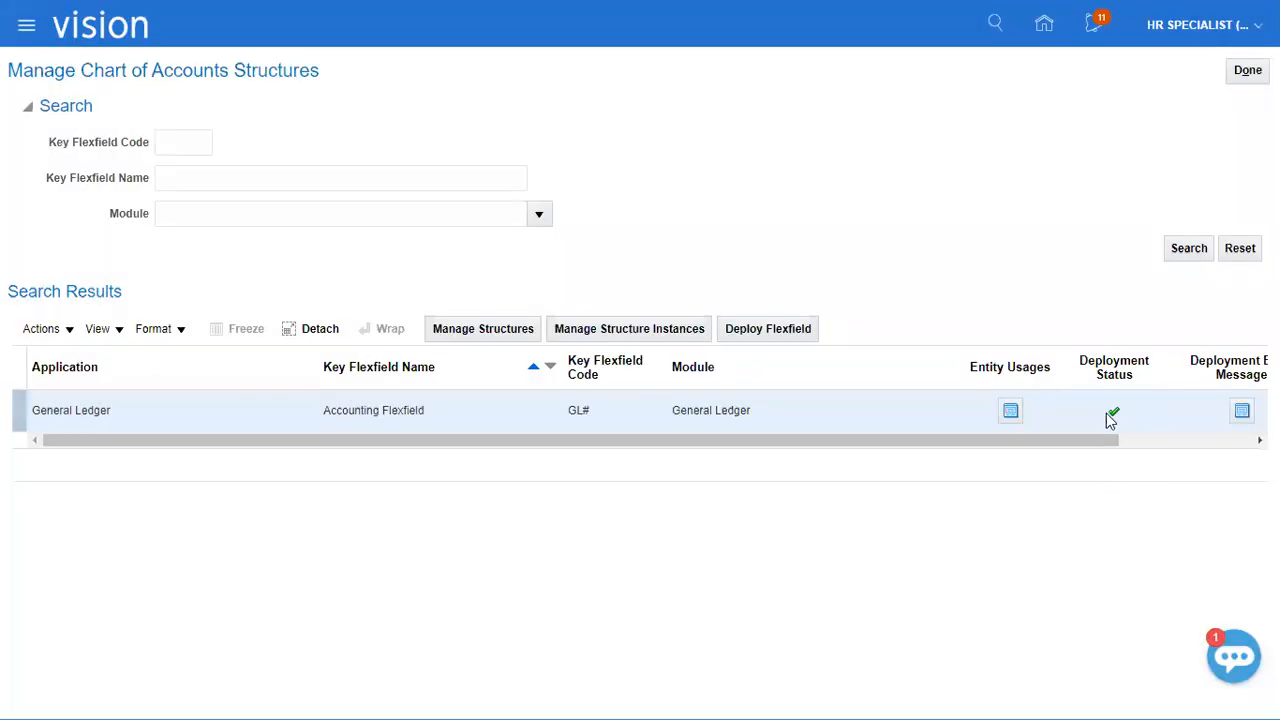
left_click(1247, 70)
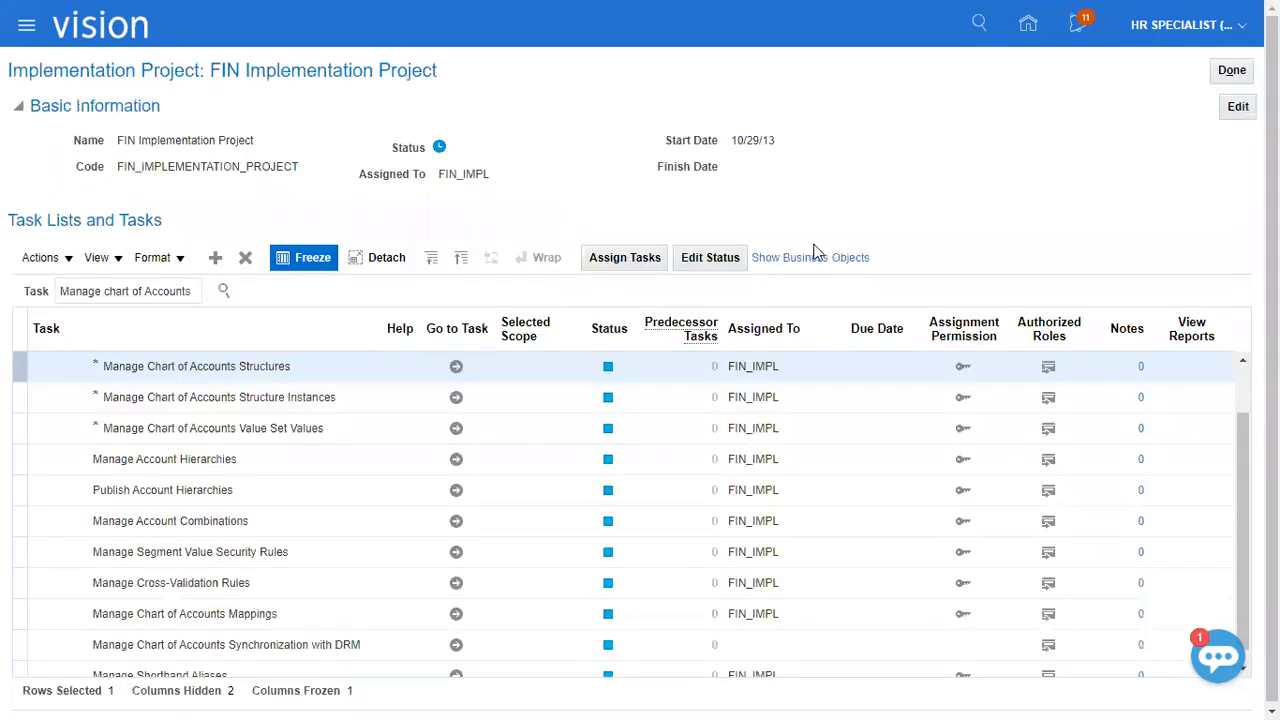
Switch to the Excel checklist and enter "Done" in B155:B157 for creating the structure, creating segments and assigning value sets.
left_click(366, 399)
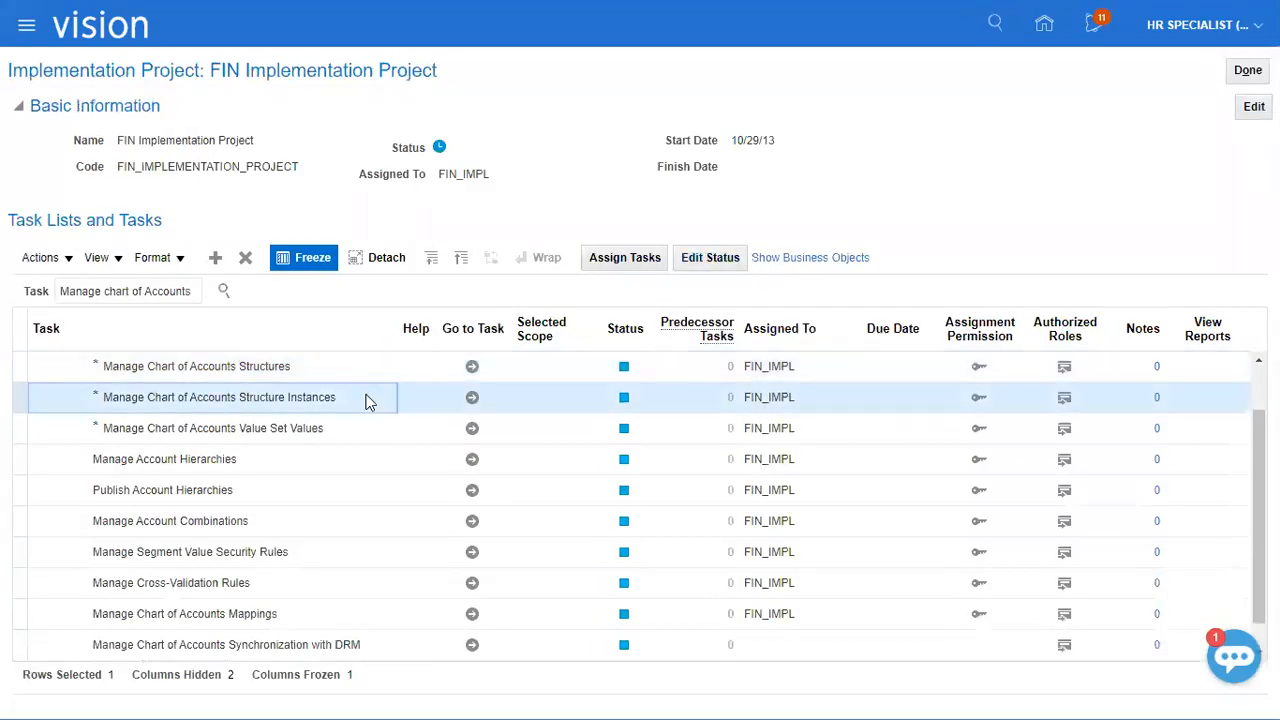
key("alt+Tab")
key("alt+Tab")
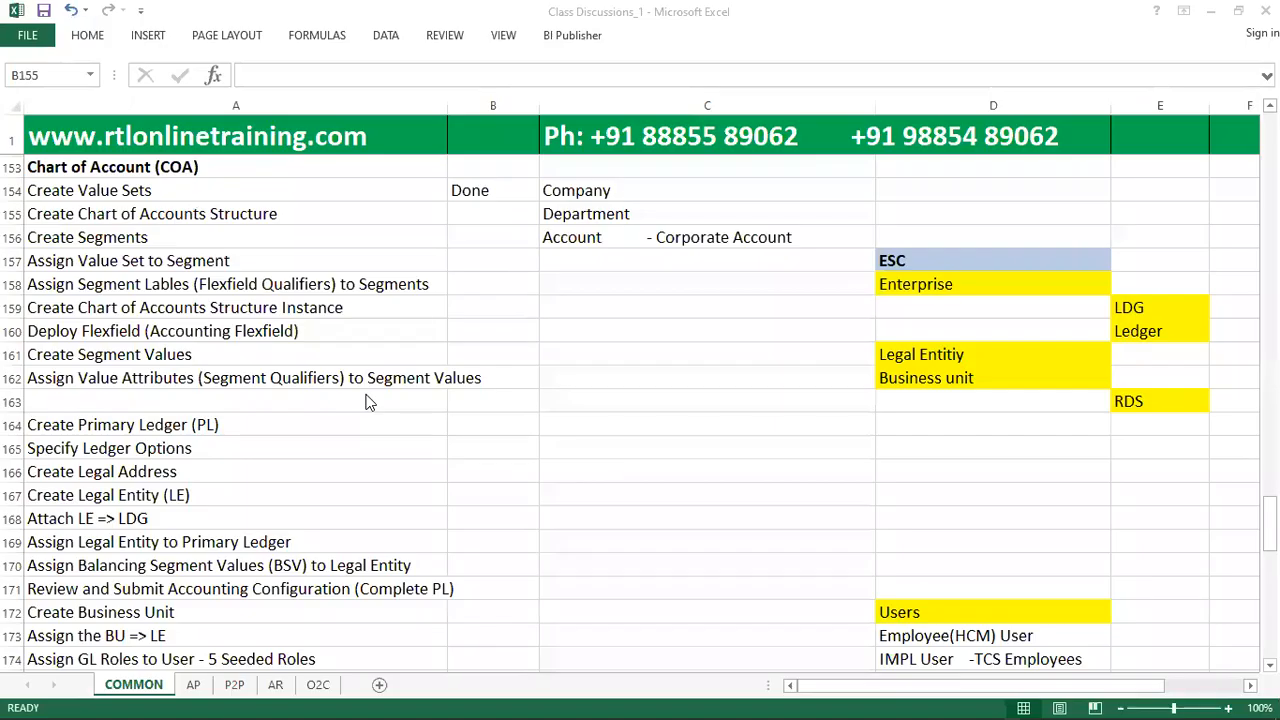
type("done")
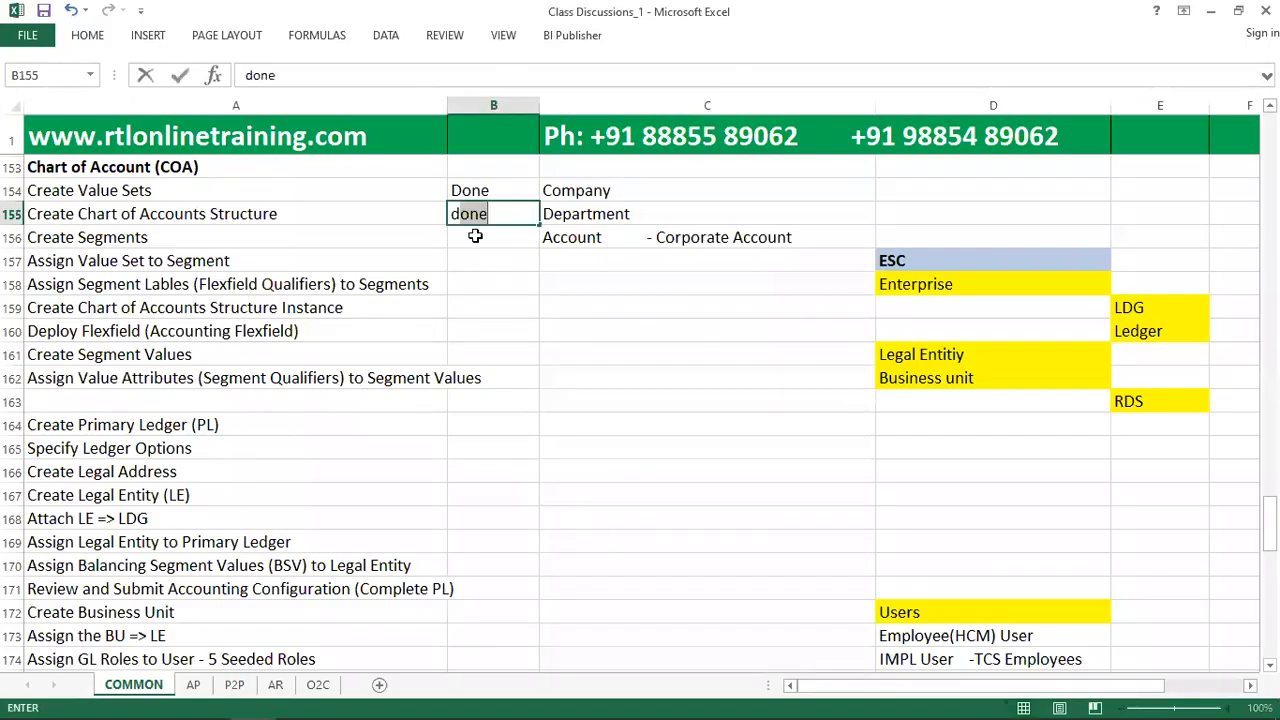
key("Return")
type("done")
key("Return")
type("done")
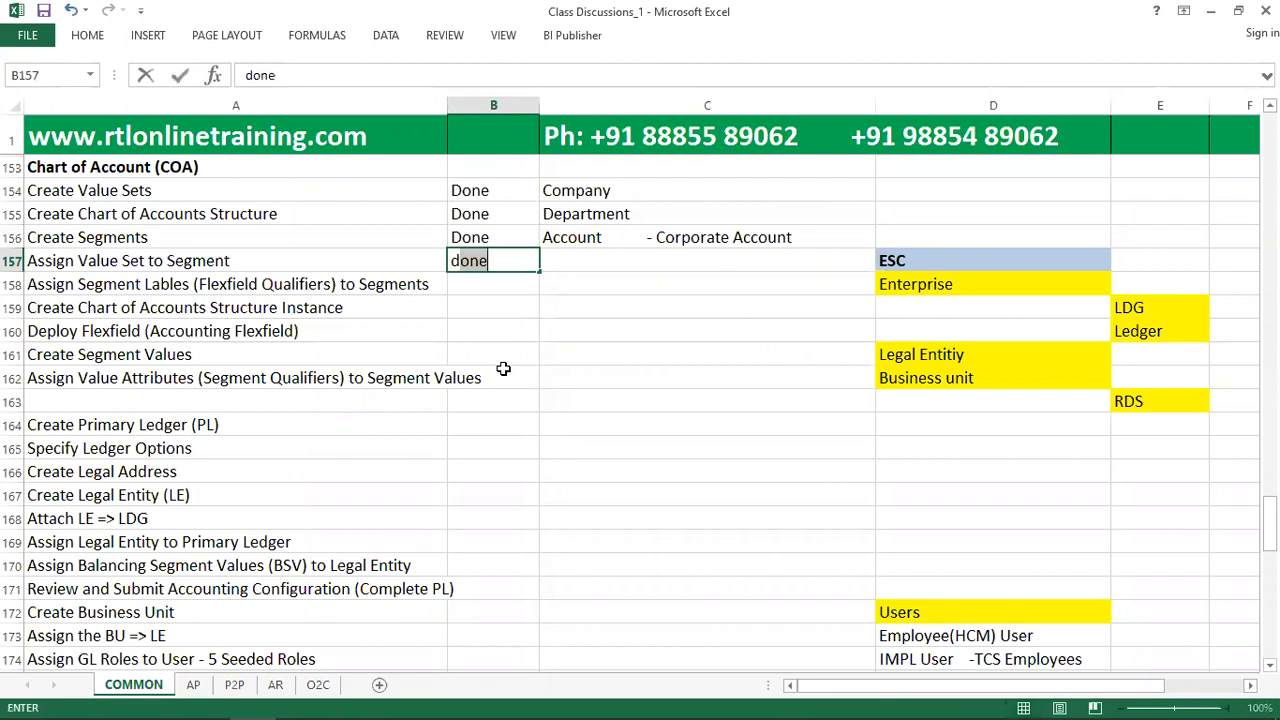
key("Return")
Enter "Done" in B158:B160 for assigning segment labels, creating the structure instance and deploying the flexfield.
type("done")
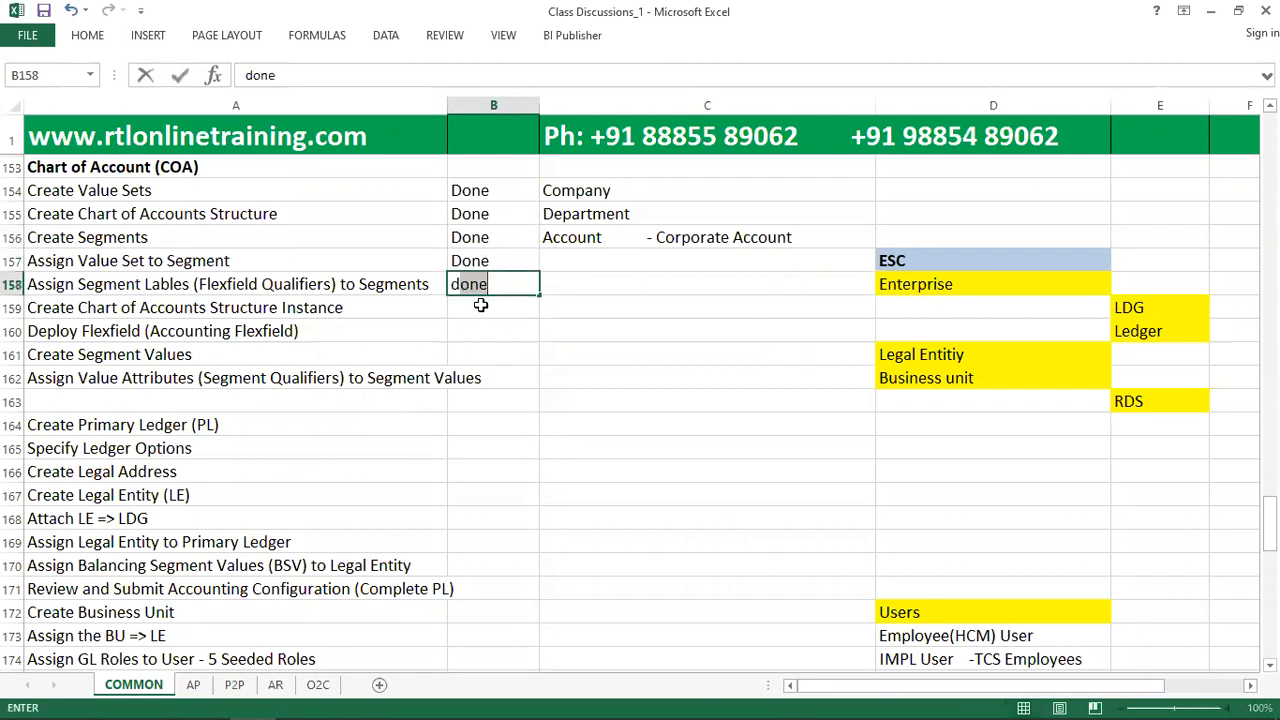
key("Return")
type("done")
key("Return")
type("done")
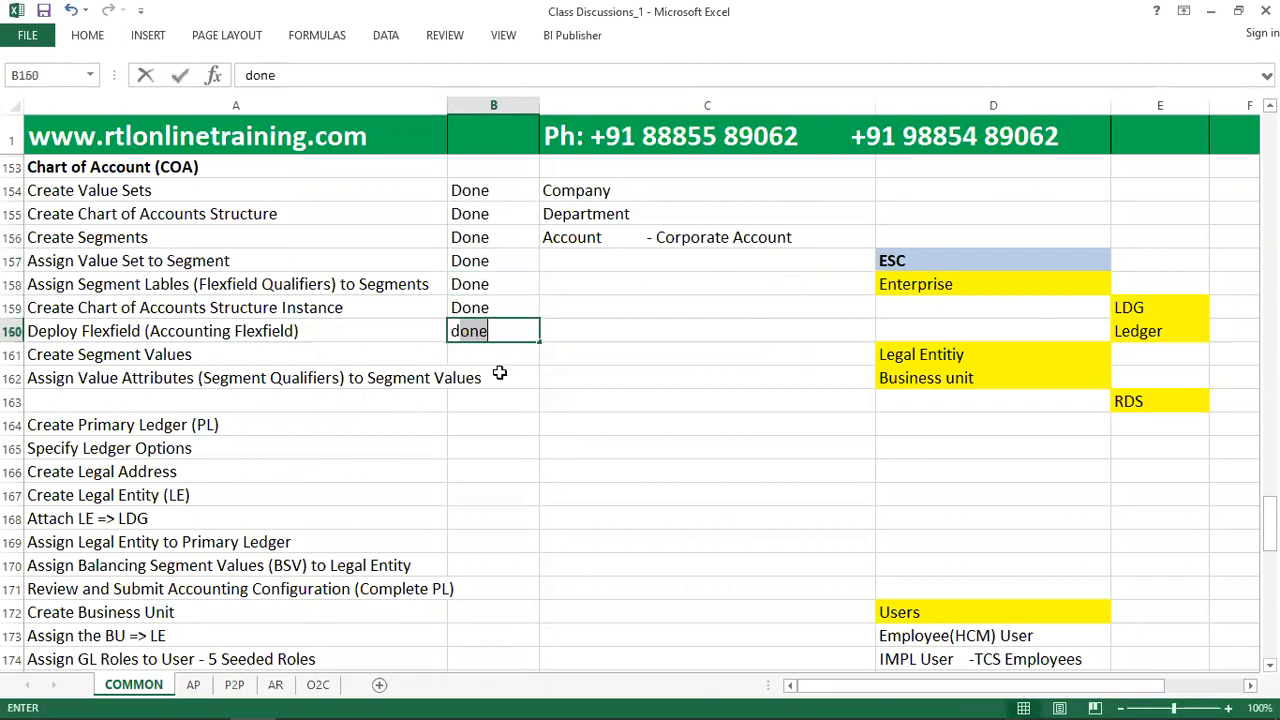
key("Return")
type("done")
key("Return")
left_click(506, 351)
Return to Oracle Fusion, open the Manage Chart of Accounts Value Set Values task and search for value set code "xerox".
key("alt+Tab")
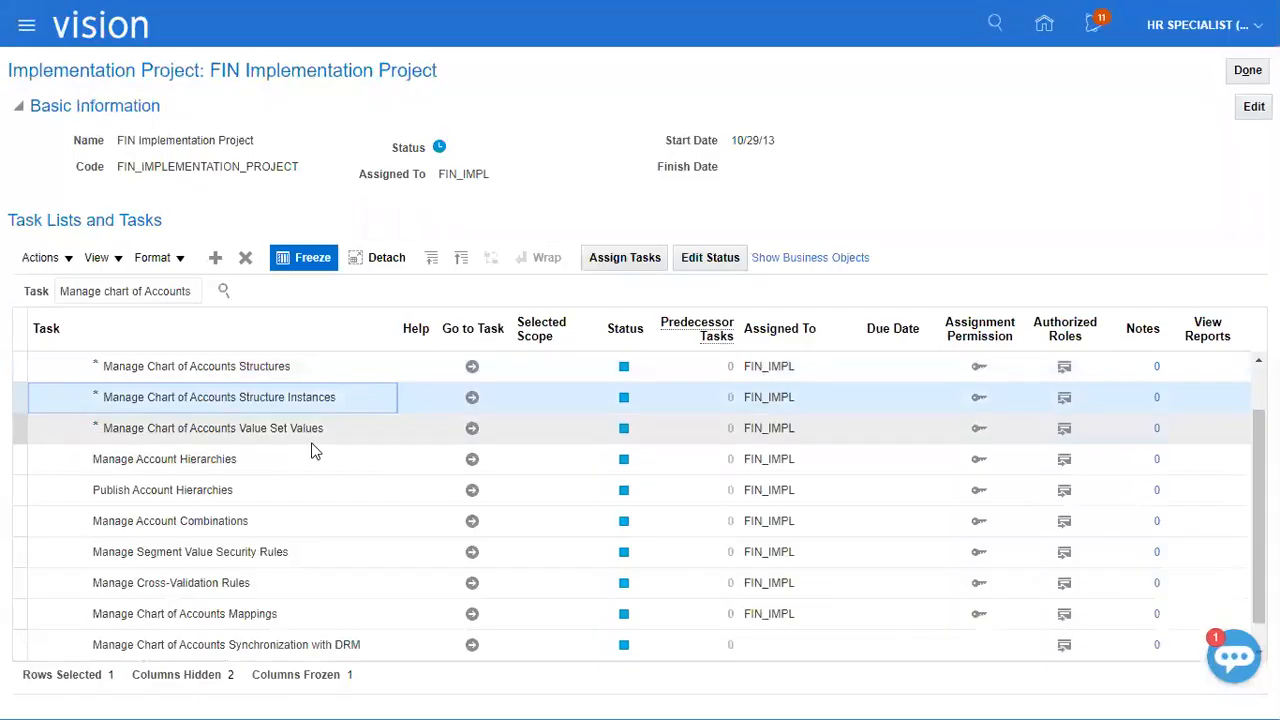
left_click(86, 428)
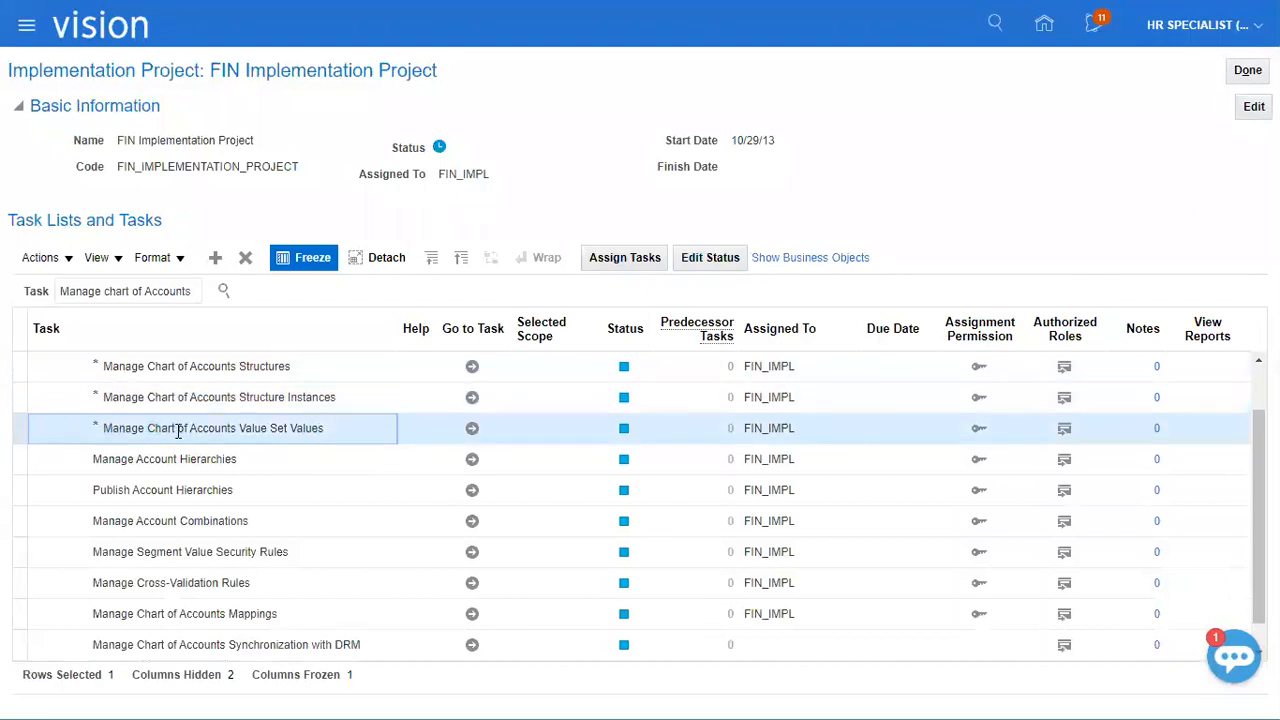
left_click(472, 429)
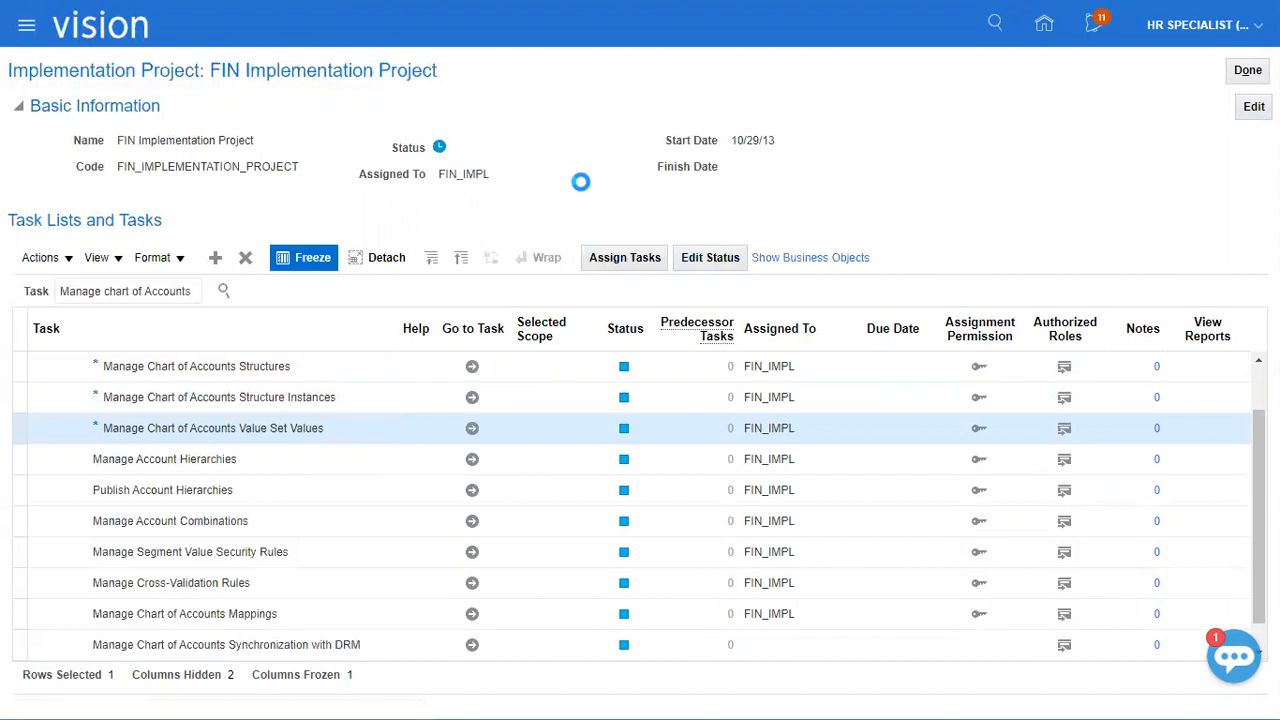
left_click(314, 163)
type("xerox")
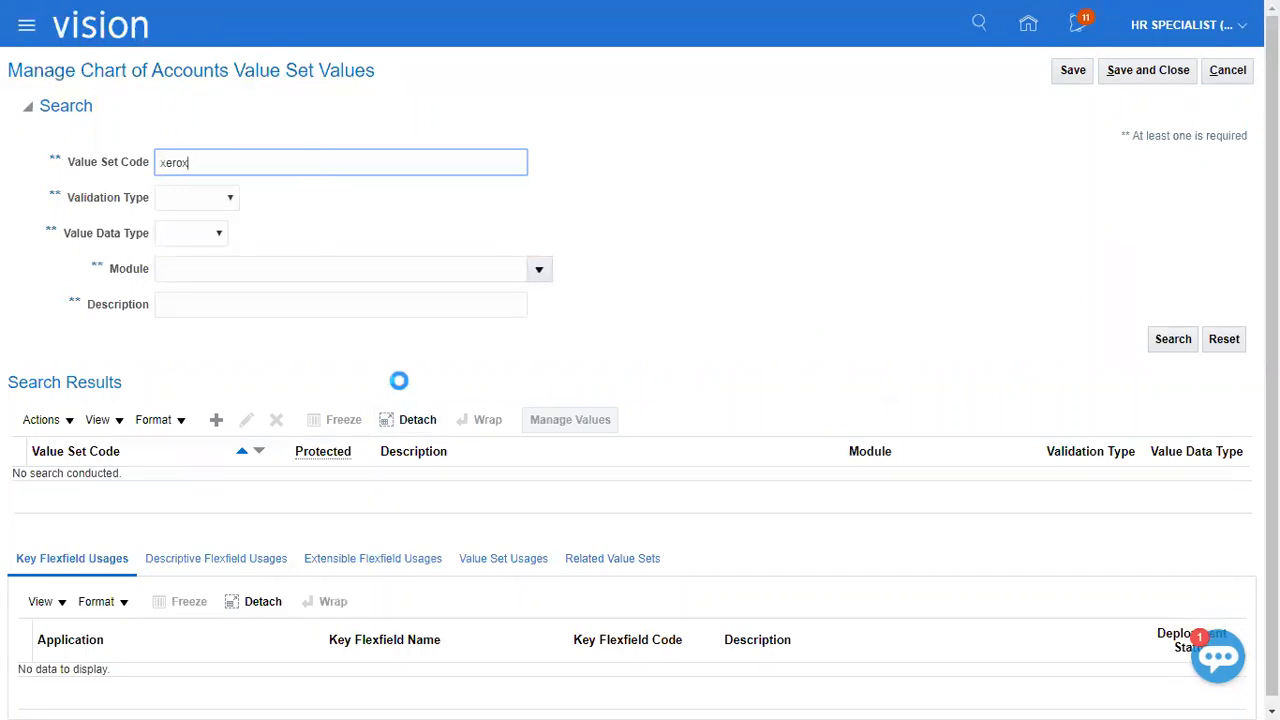
Open the values of the XEROX Compnay value set and add value 01 with the description "XEROX Corporation".
left_click(143, 491)
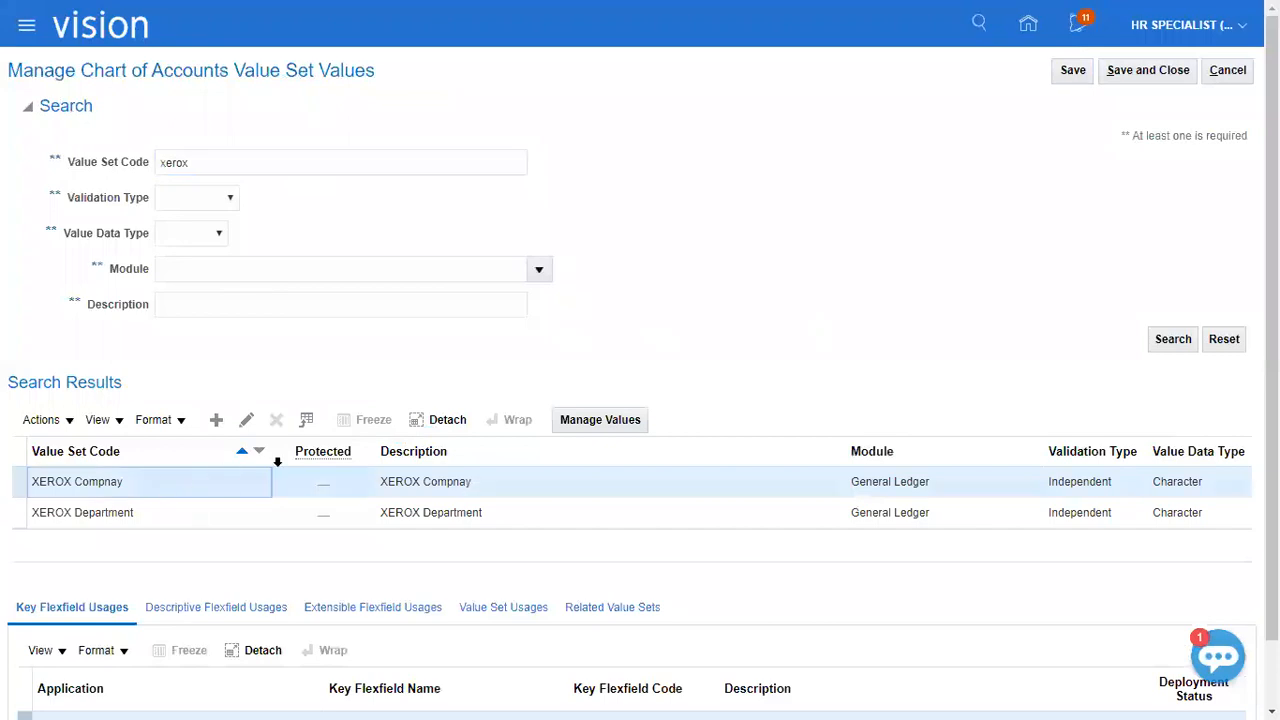
left_click(582, 423)
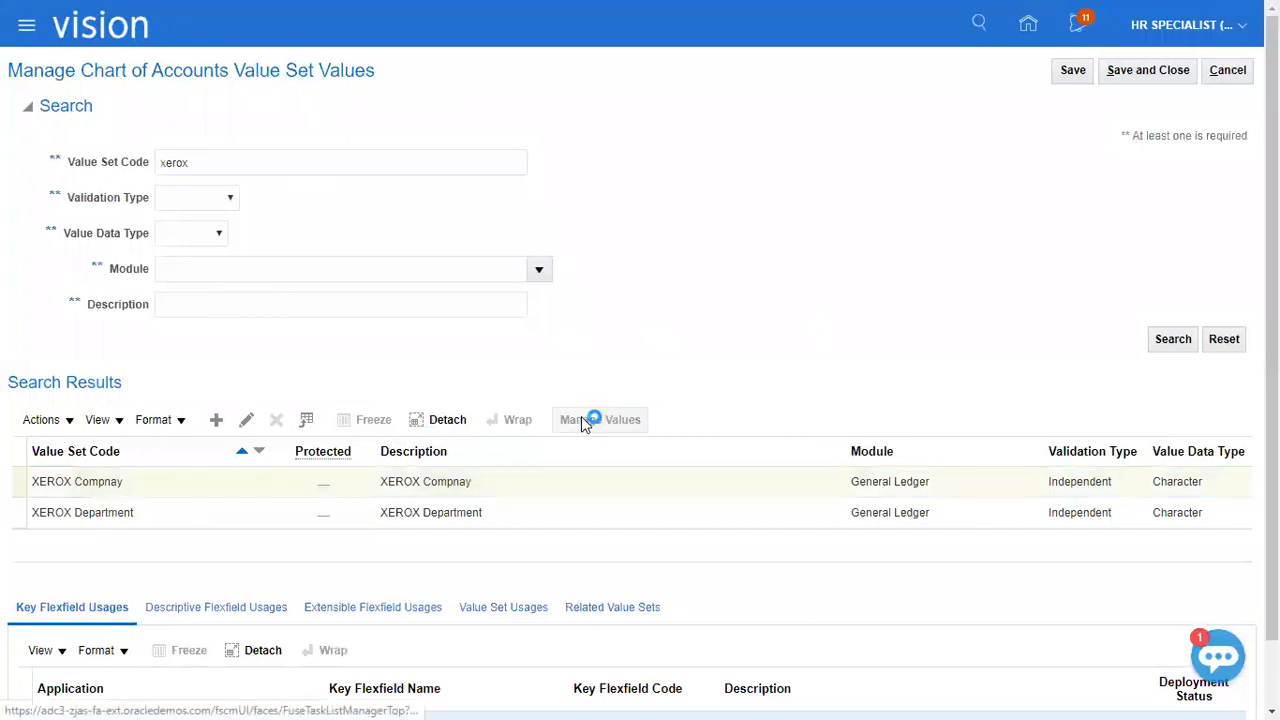
left_click(222, 352)
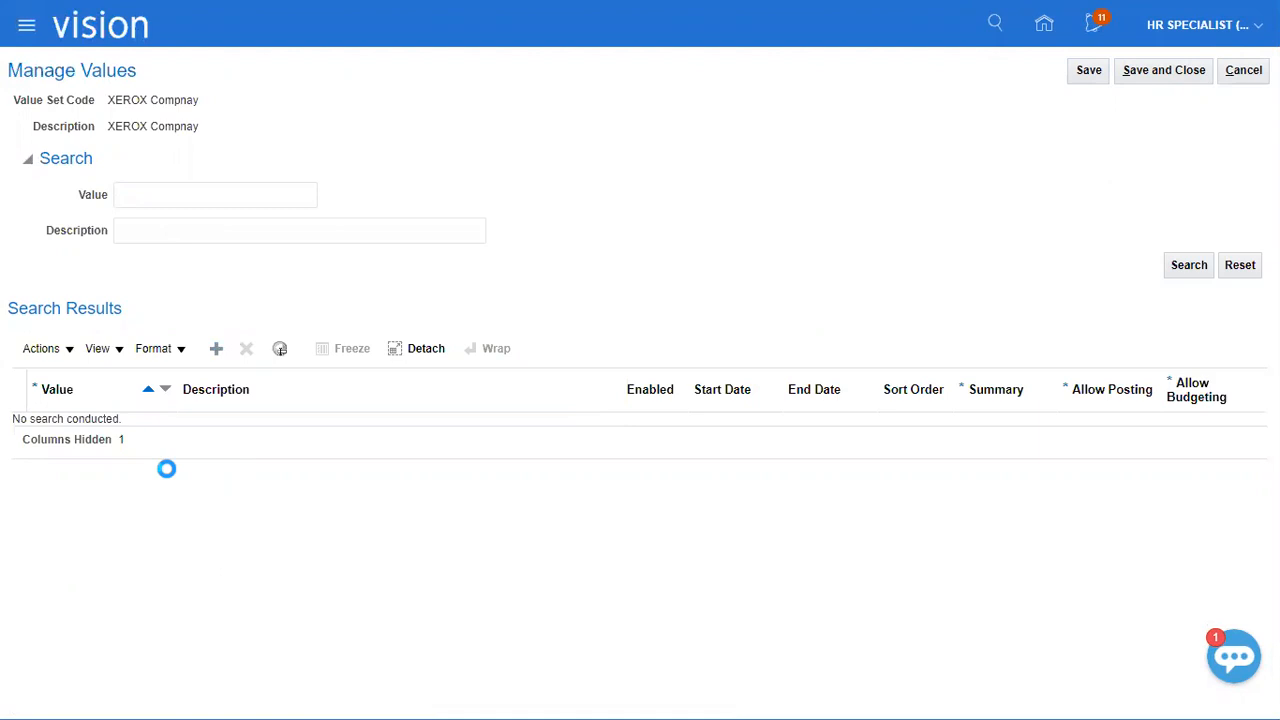
left_click(159, 431)
type("01")
key("Tab")
type("XEROX Corporation")
key("Tab")
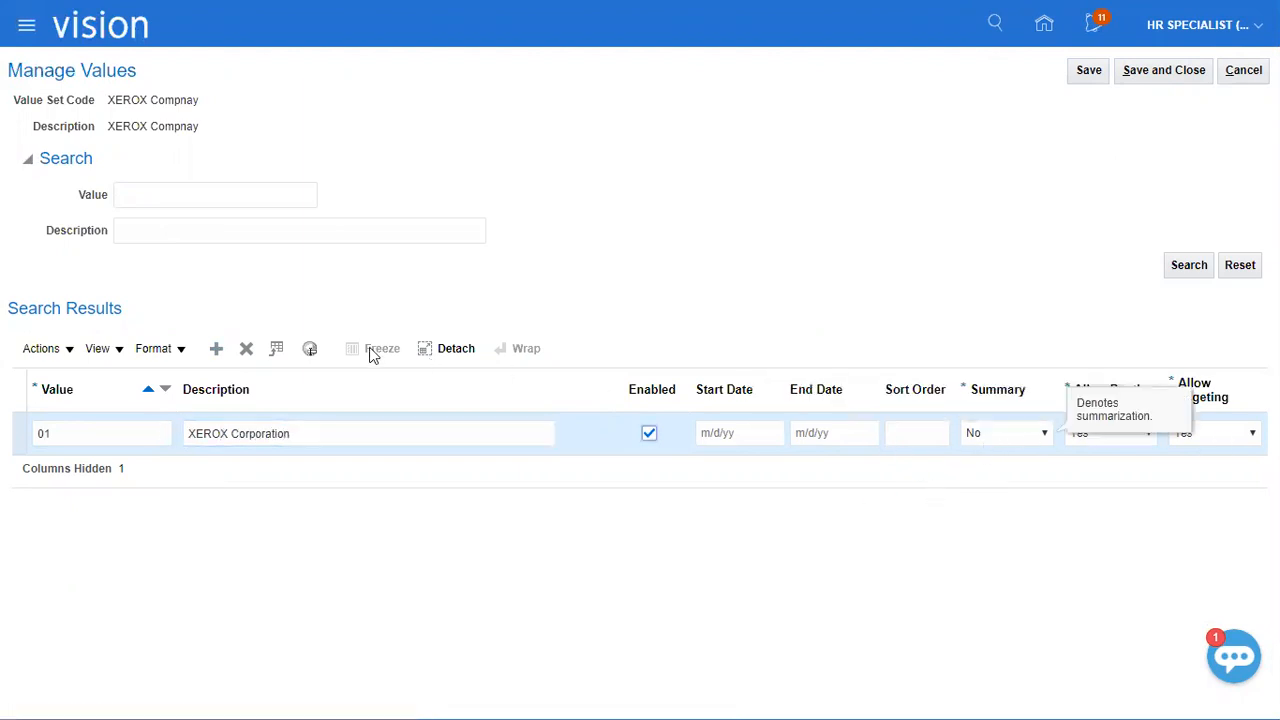
Add value 02 with the description "XEROX Electronics", then save and close the XEROX Compnay values.
left_click(216, 349)
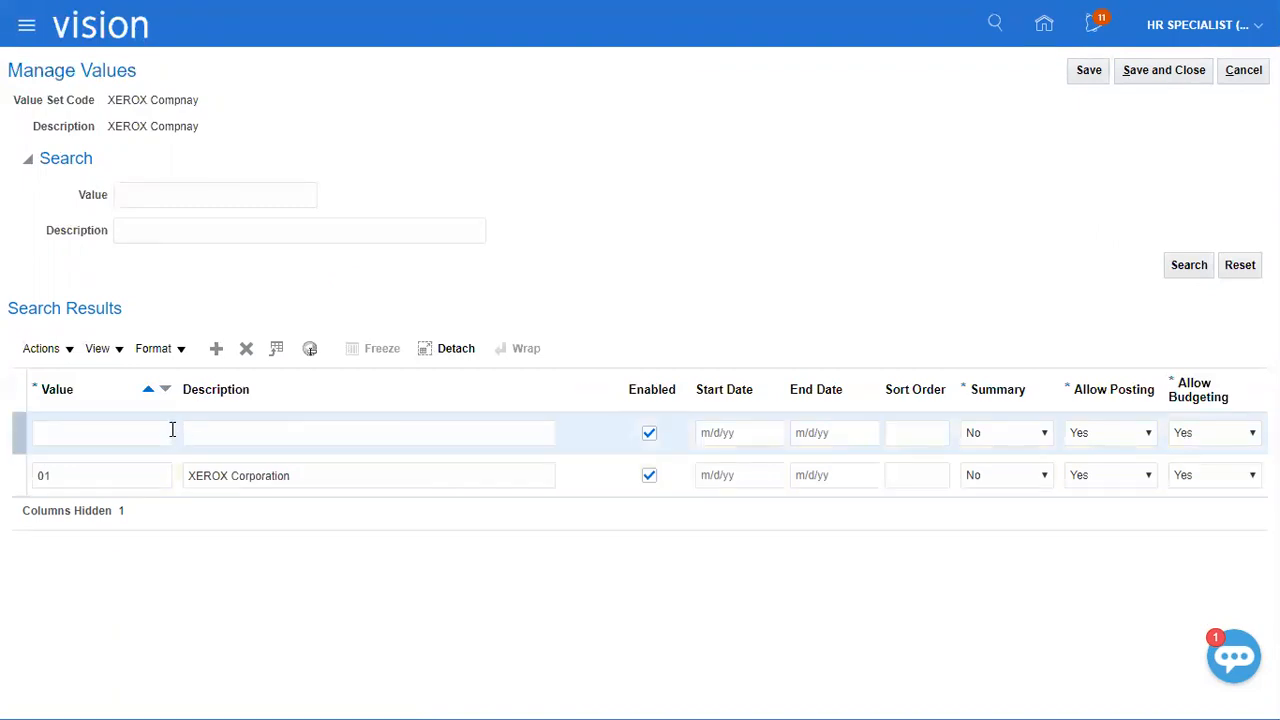
left_click(160, 427)
type("XEROX ")
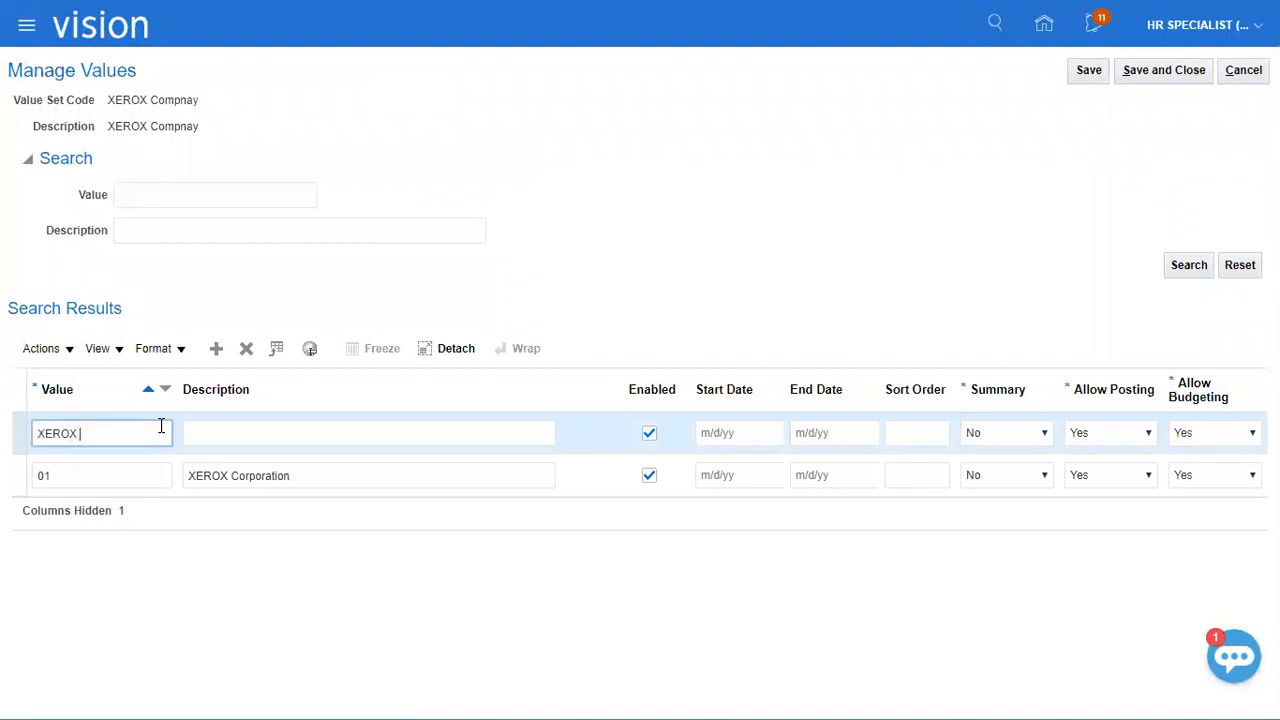
type("Electronics")
key("Tab")
key("shift+Tab")
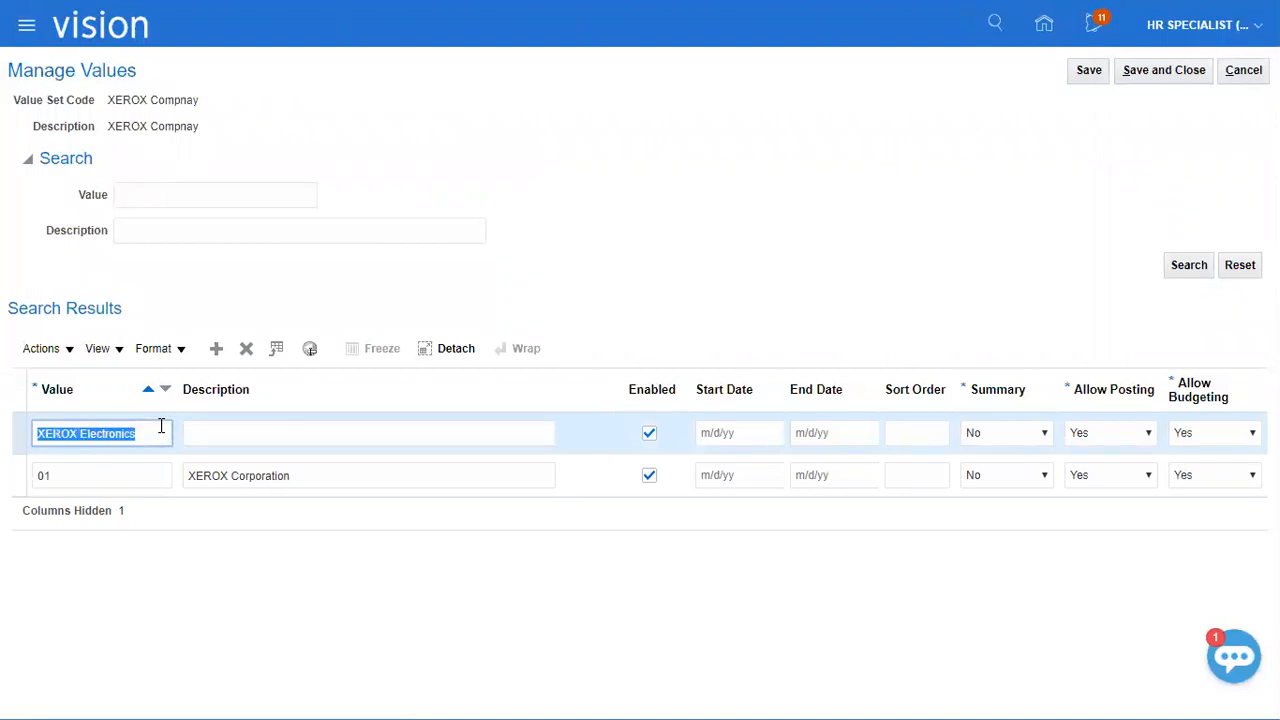
key("ctrl+x")
type("02")
key("Tab")
key("ctrl+v")
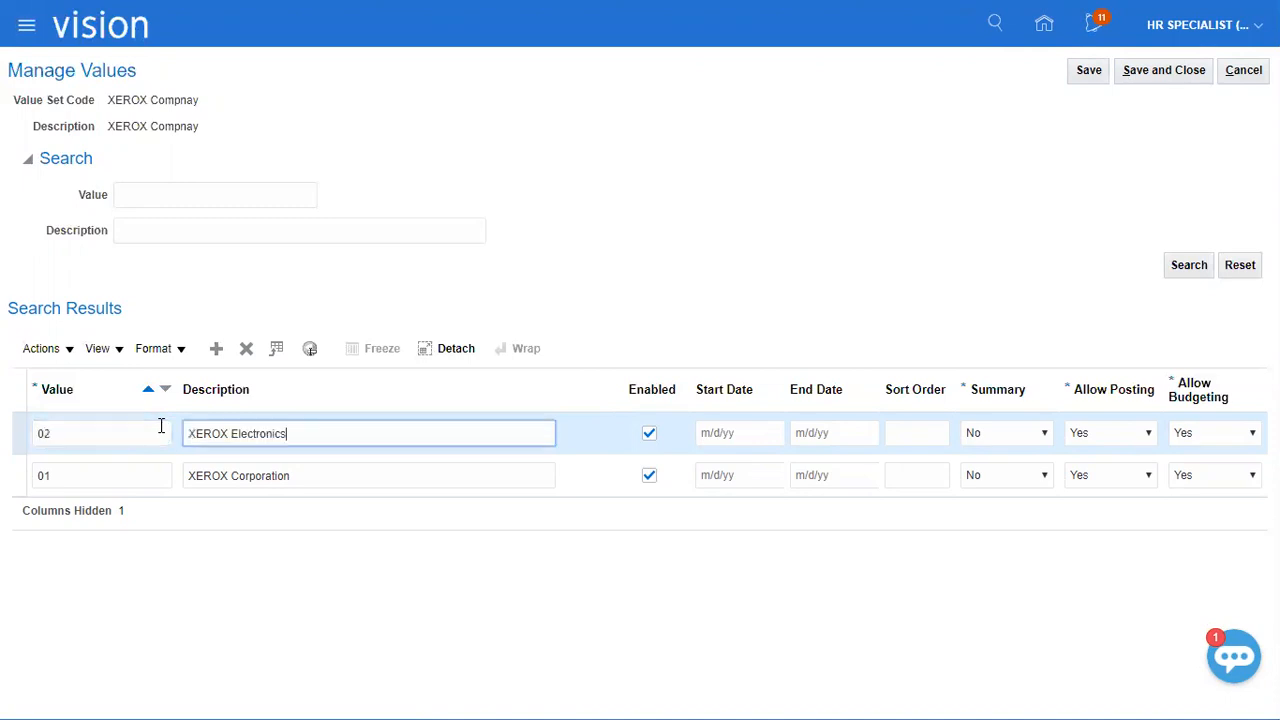
left_click(1160, 72)
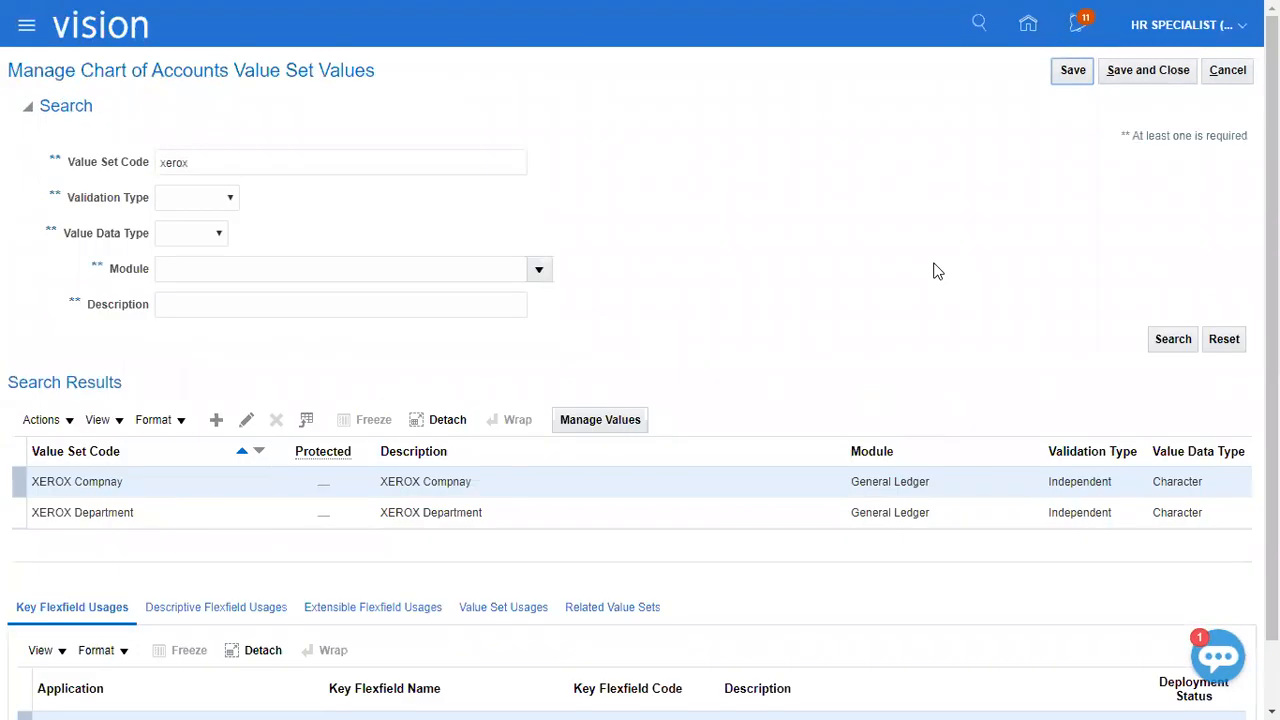
Open the values of the XEROX Department value set and add value 111 with the description "Finance".
left_click(447, 514)
left_click(603, 423)
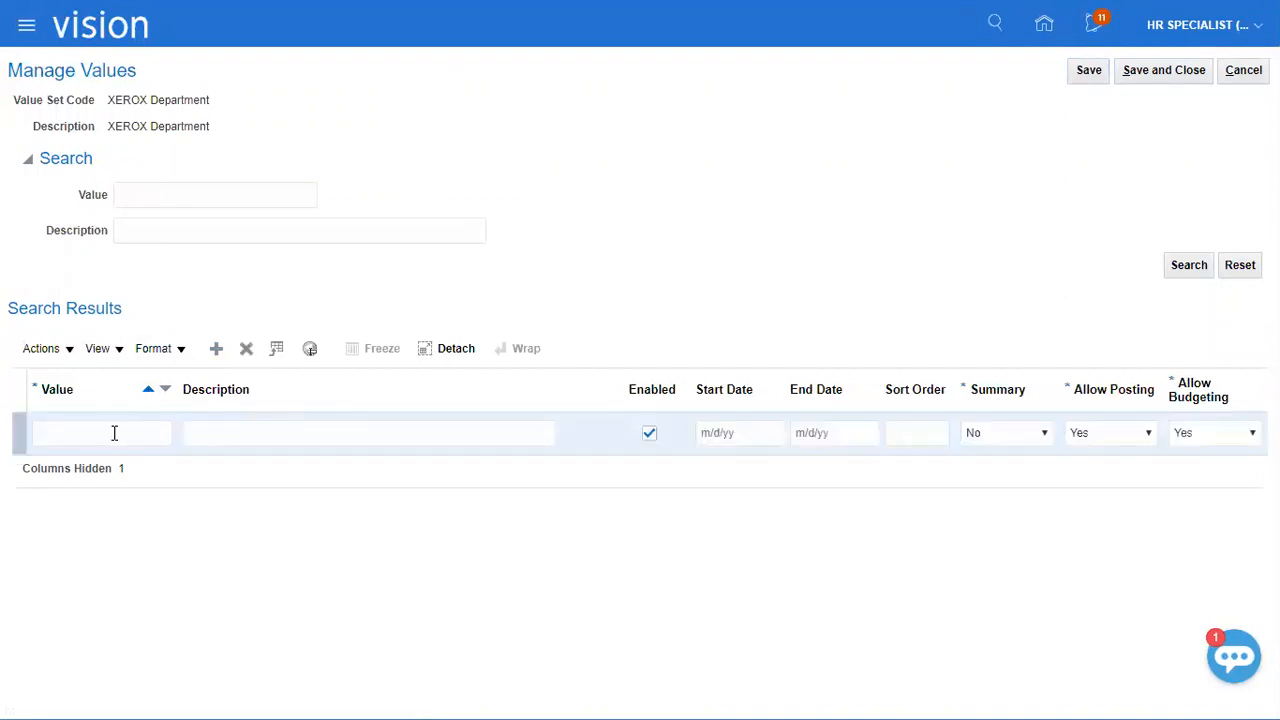
left_click(114, 432)
type("111")
key("Tab")
type("Finance")
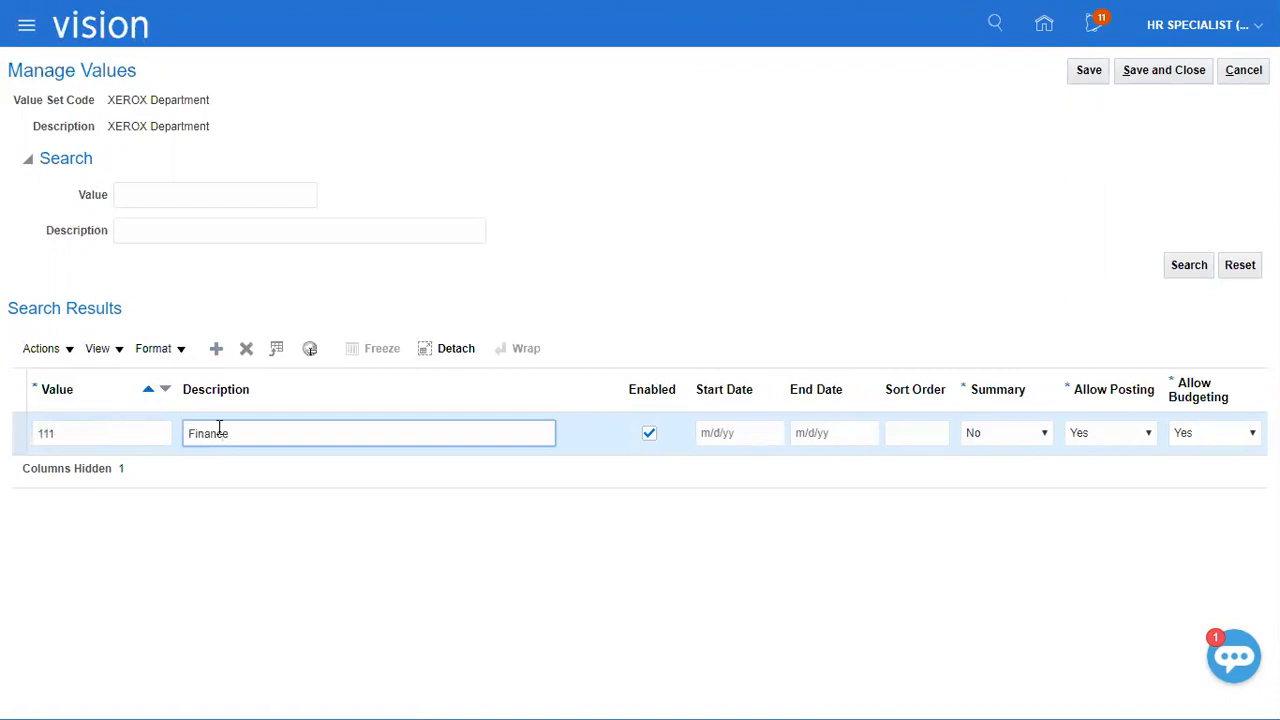
Add value 222 with the description "Sales" to the XEROX Department value set.
left_click(216, 348)
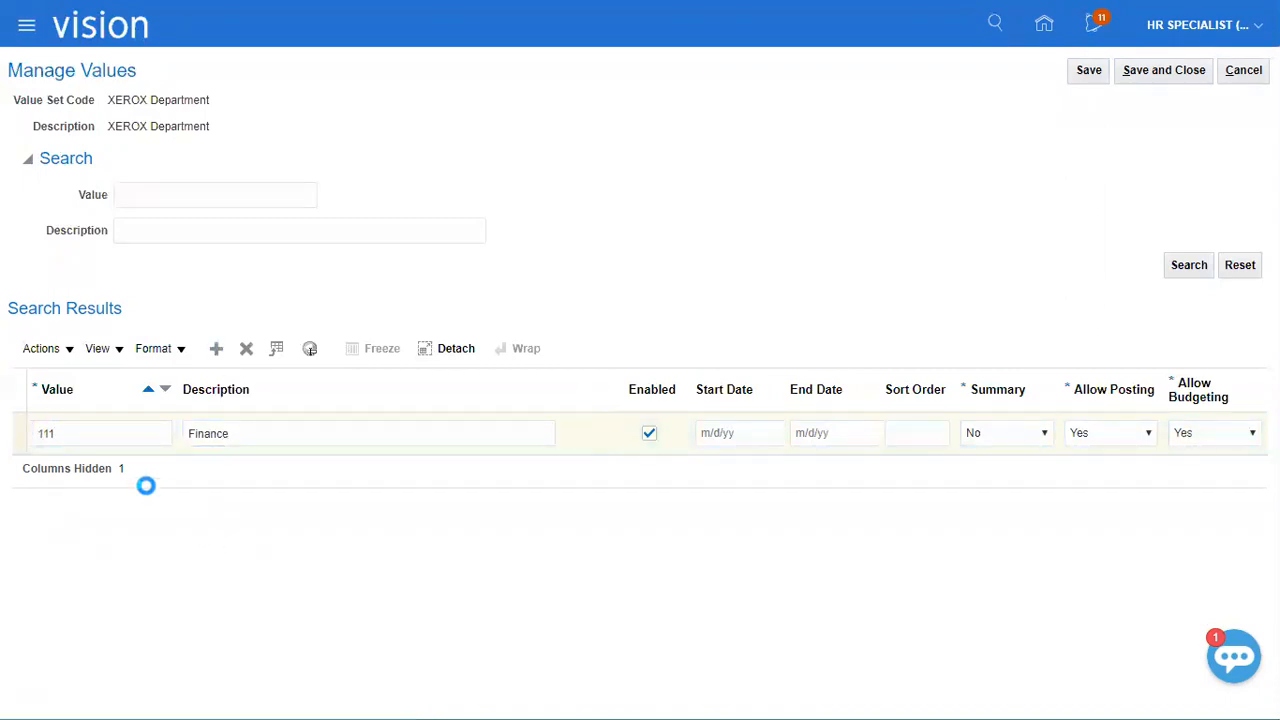
left_click(84, 432)
type("222")
key("Tab")
type("Sales")
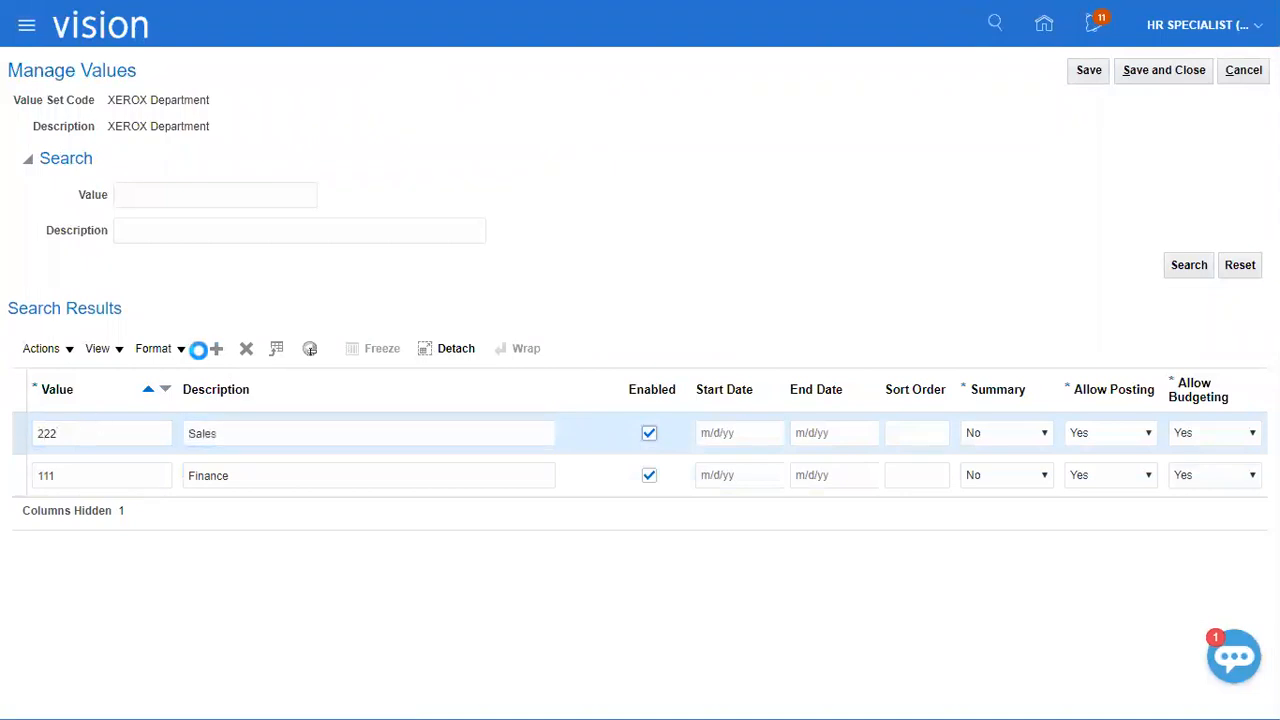
Add value 333 with the description "Admin", then save and close the XEROX Department values.
left_click(216, 348)
left_click(77, 439)
type("333")
key("Tab")
type("Admin")
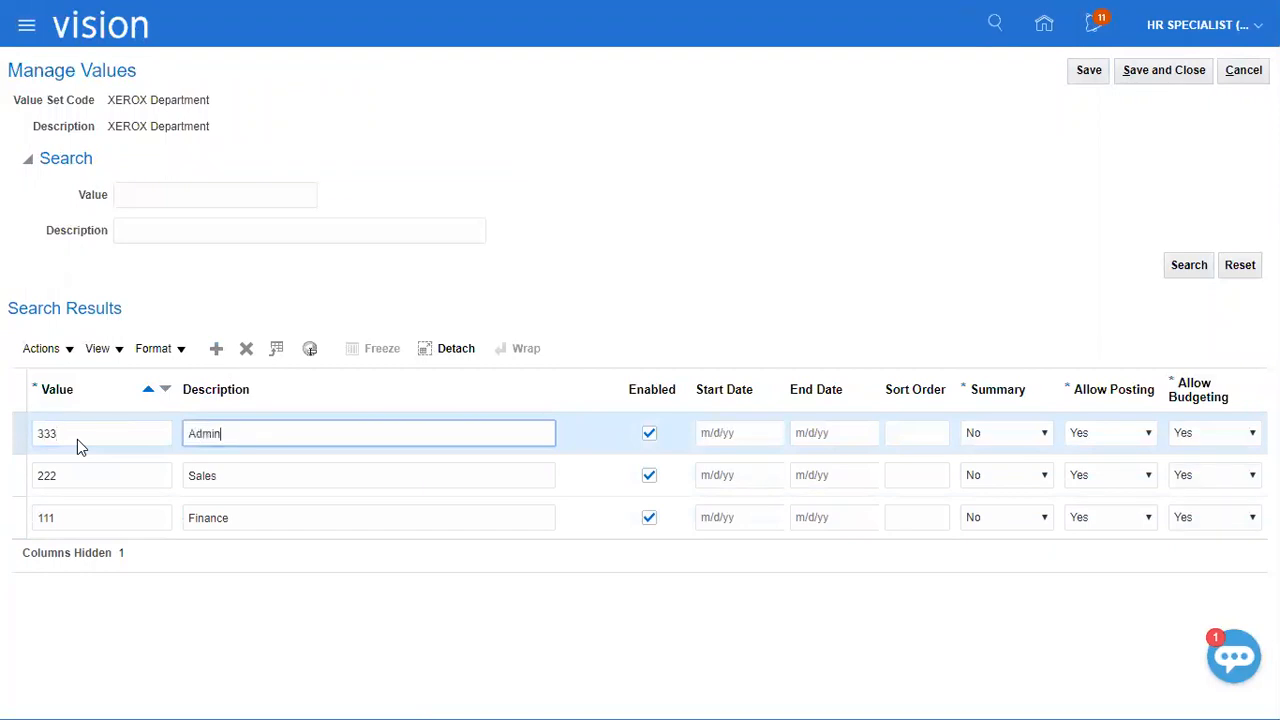
key("Tab")
left_click(1132, 74)
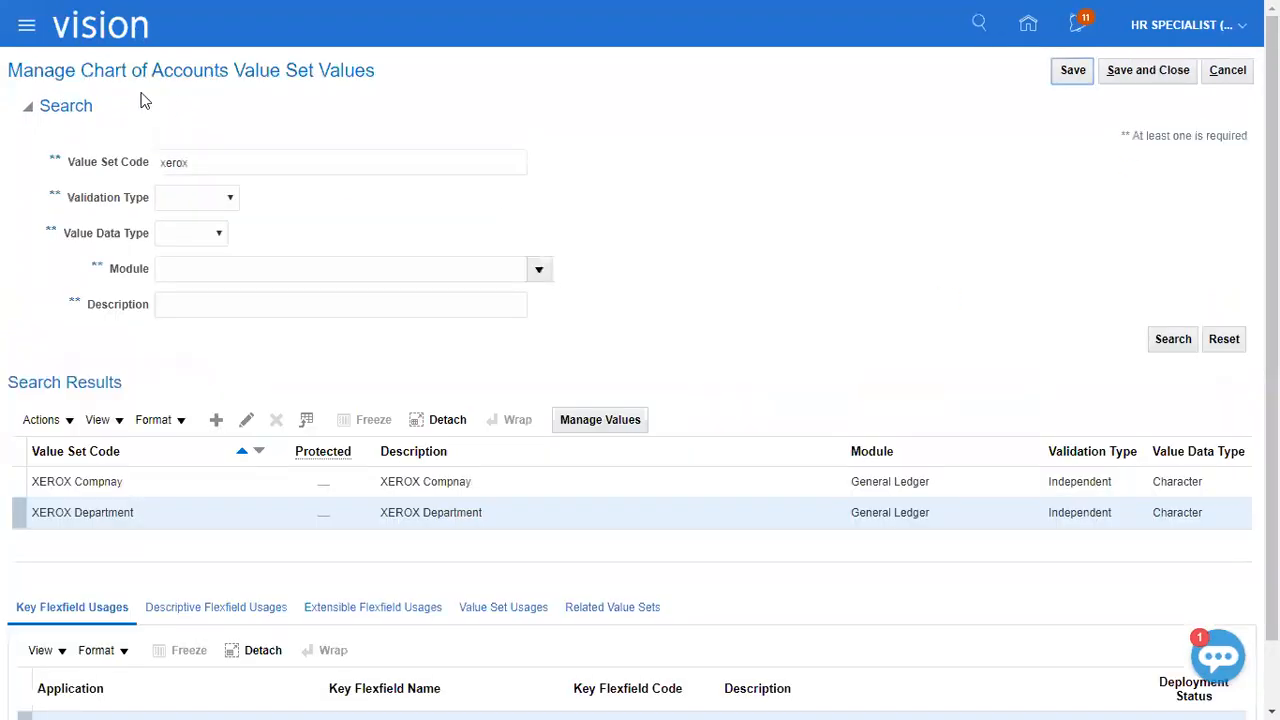
Search for value set code "Corporate Acc", list the existing Corporate Account values, then save and close the value set pages.
type("Corpo")
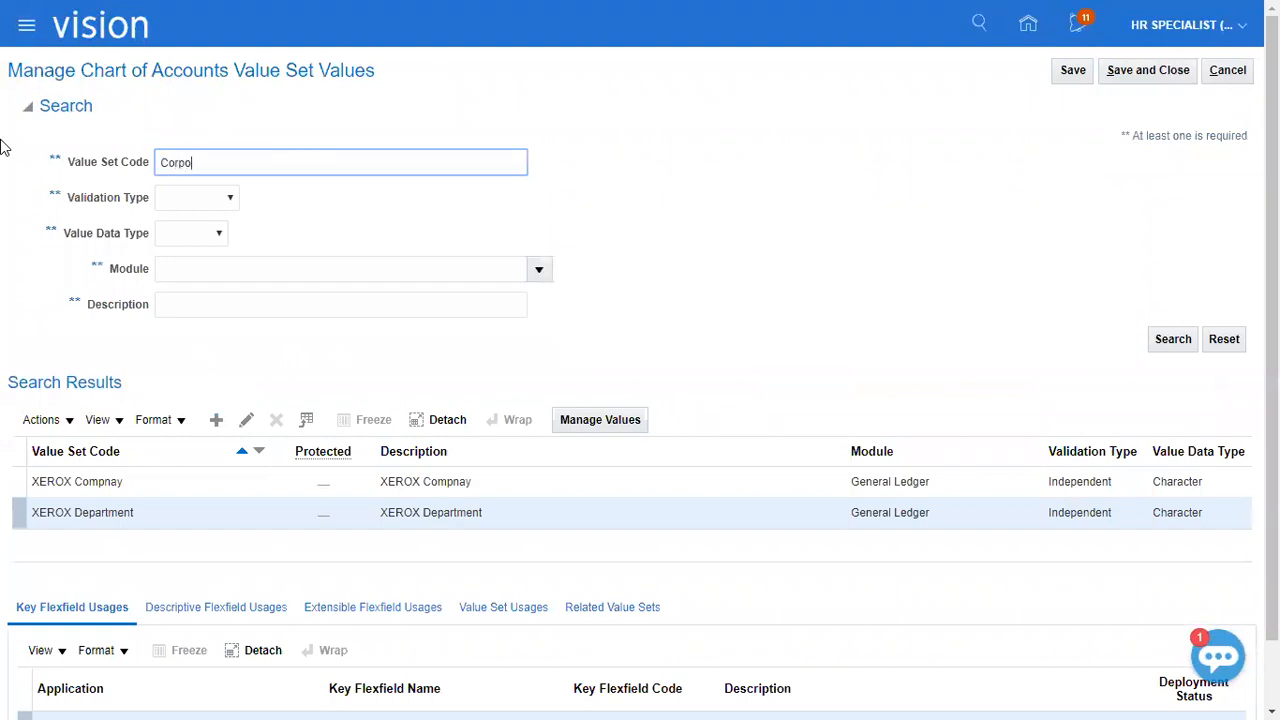
type("rate Acc")
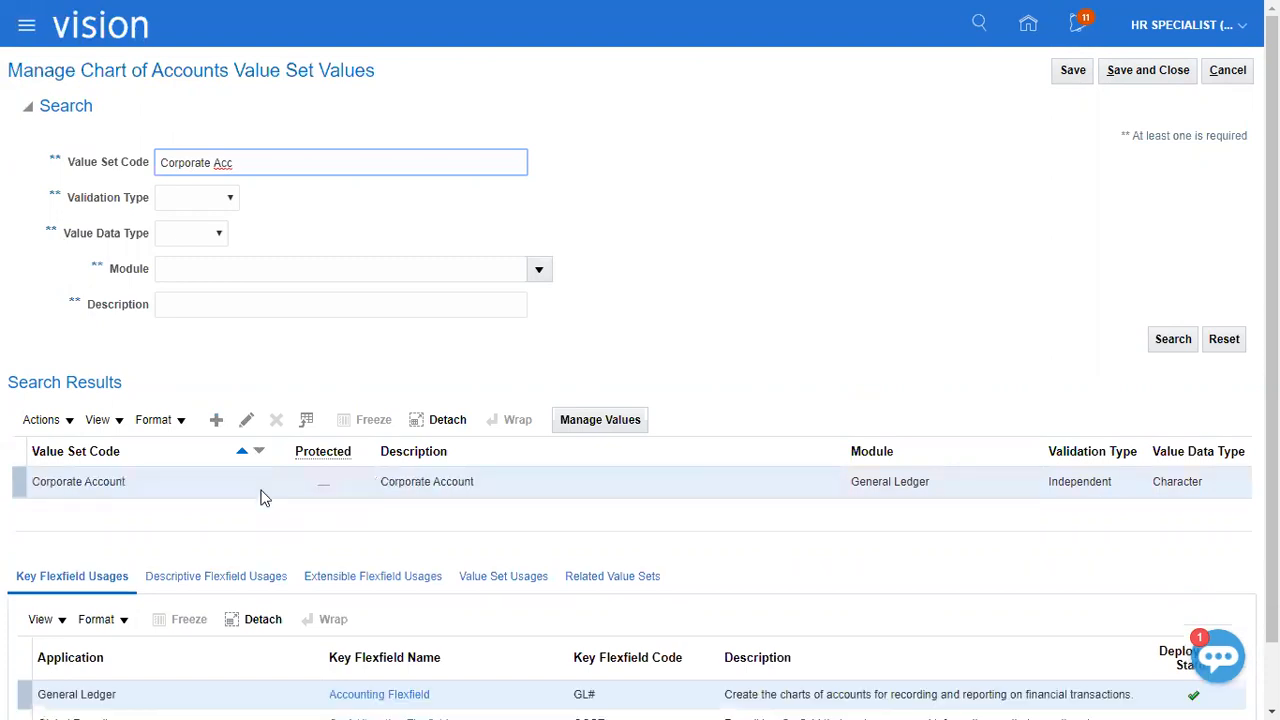
left_click(603, 422)
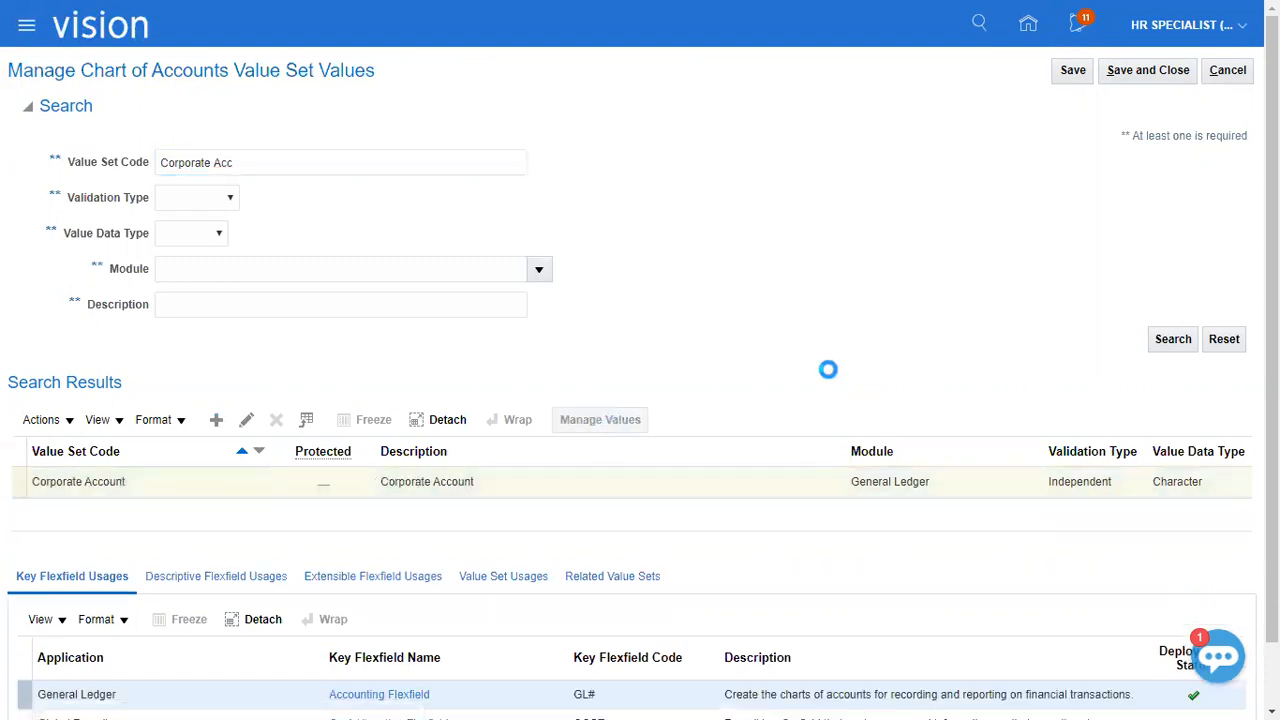
left_click(1190, 265)
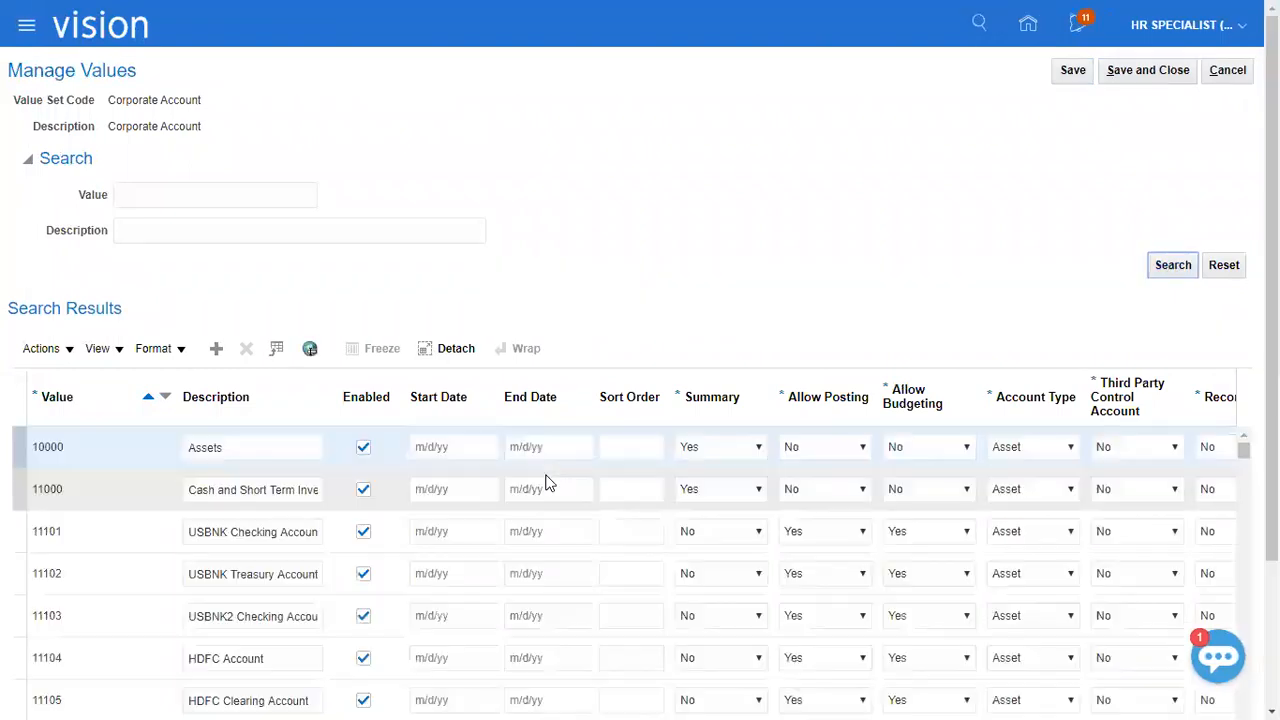
left_click(1145, 72)
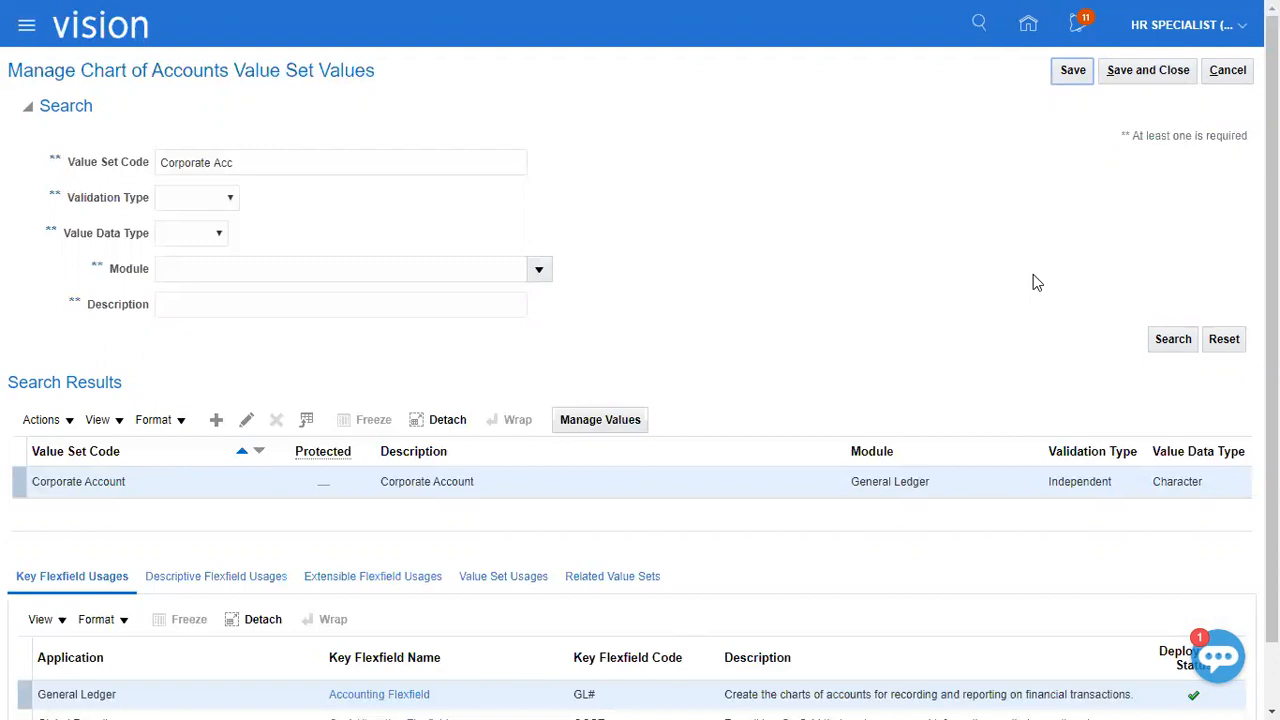
left_click(1145, 70)
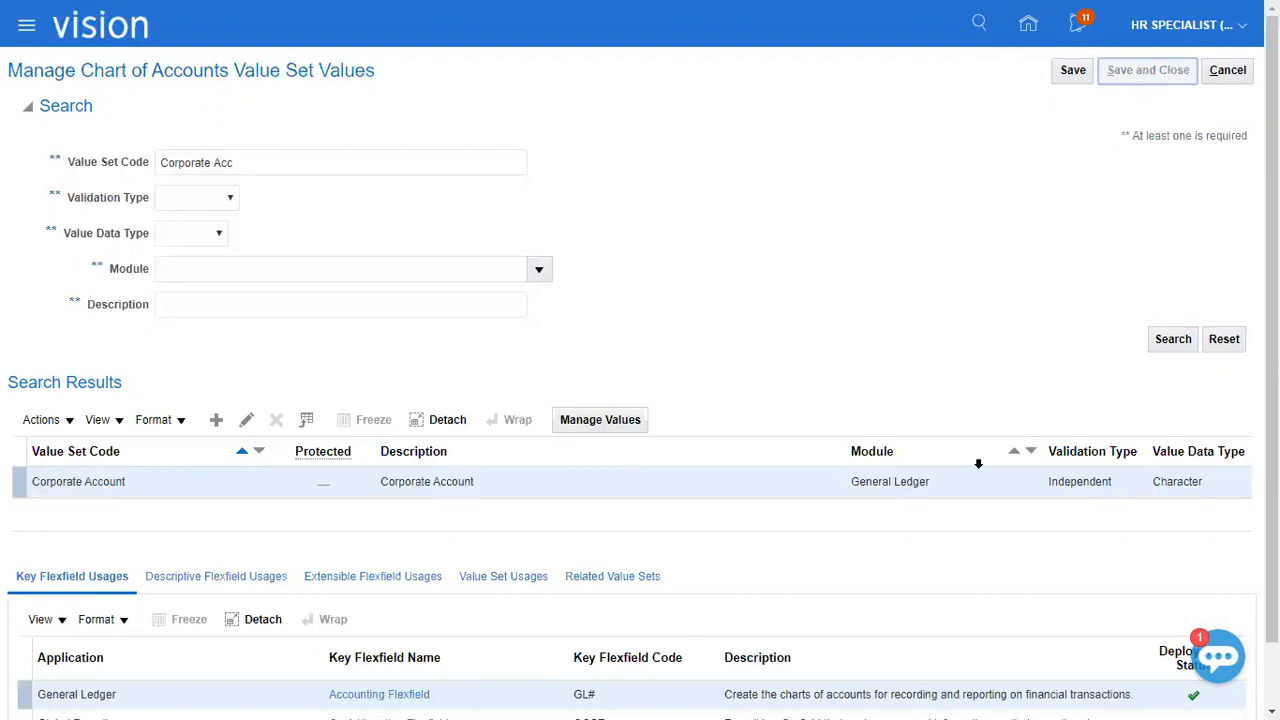
Switch to the Excel checklist and enter "Done" in B161:B162 for creating segment values and assigning value attributes.
key("alt+Tab")
left_click(490, 376)
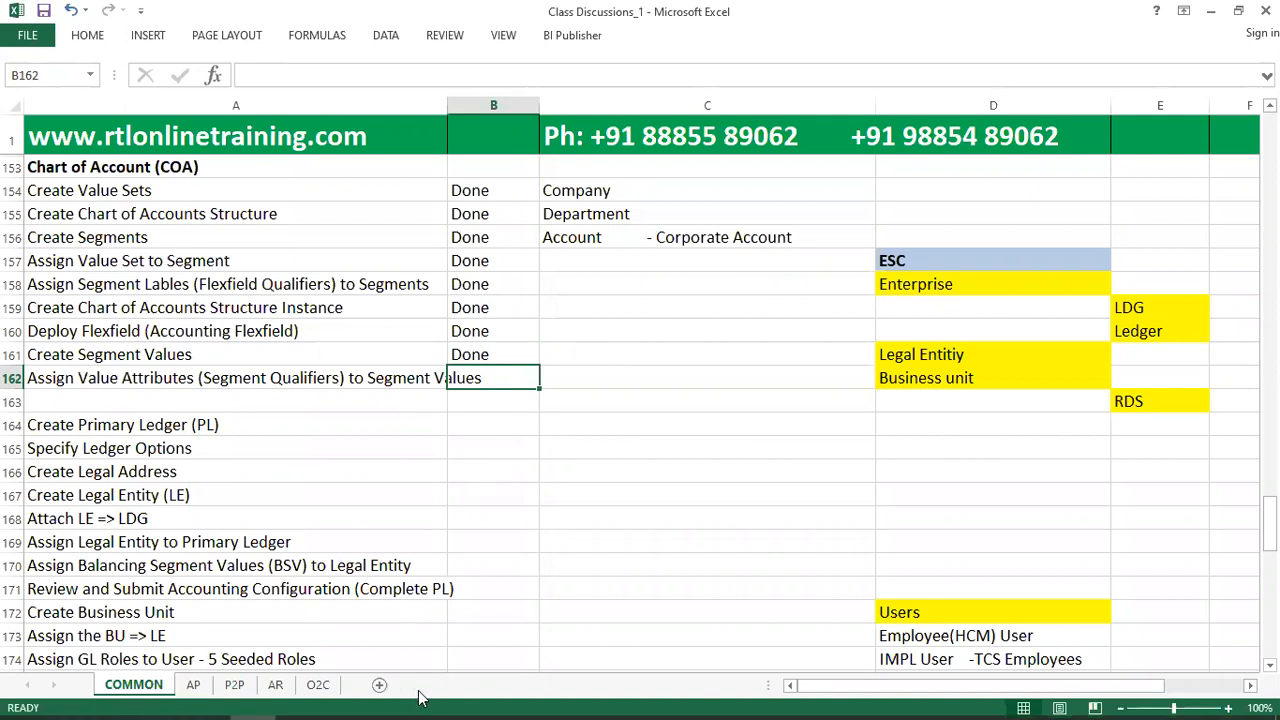
type("Done")
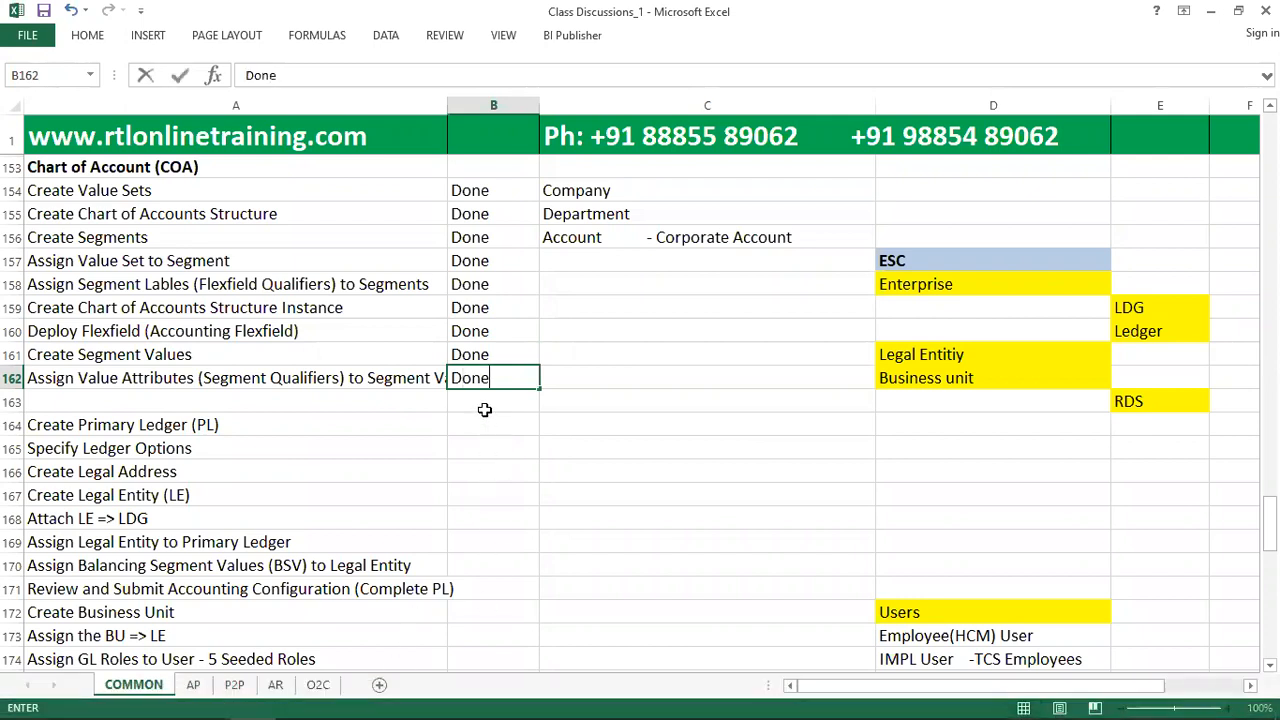
key("Return")
left_click(479, 421)
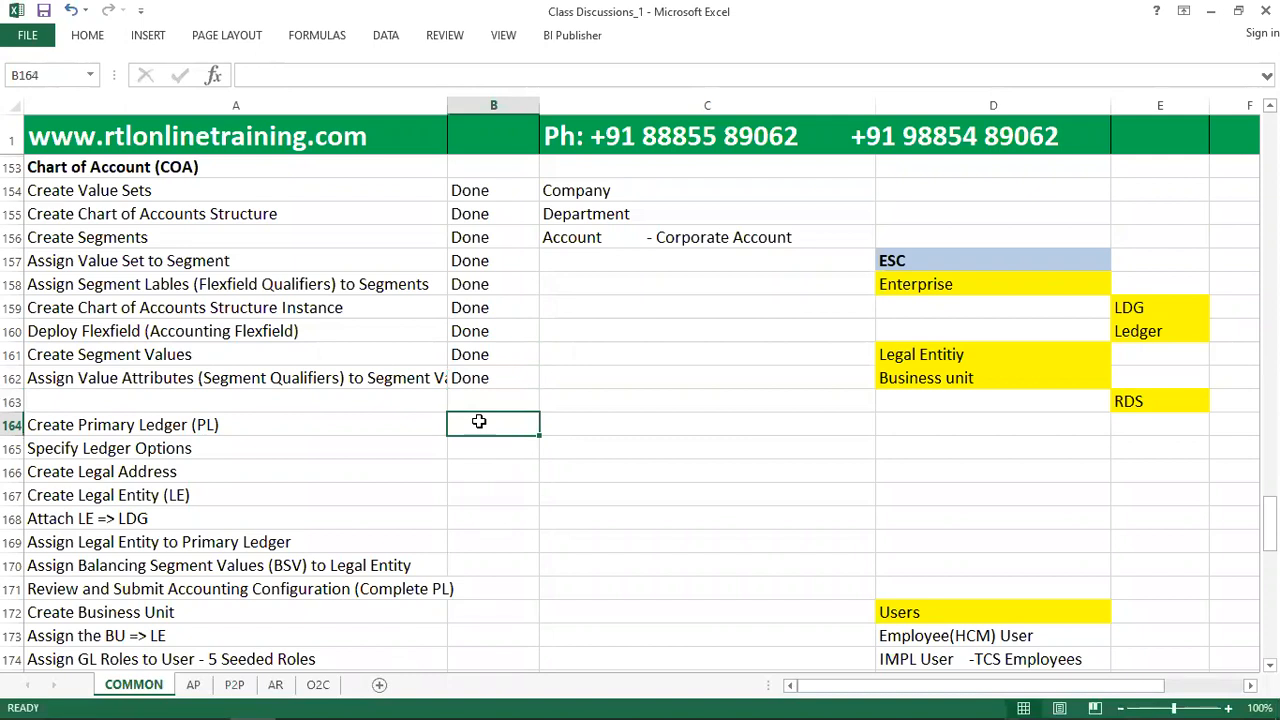
Return to Oracle Fusion, search the implementation project tasks for "Manage Curr" and open the Manage Currencies task.
key("alt+Tab")
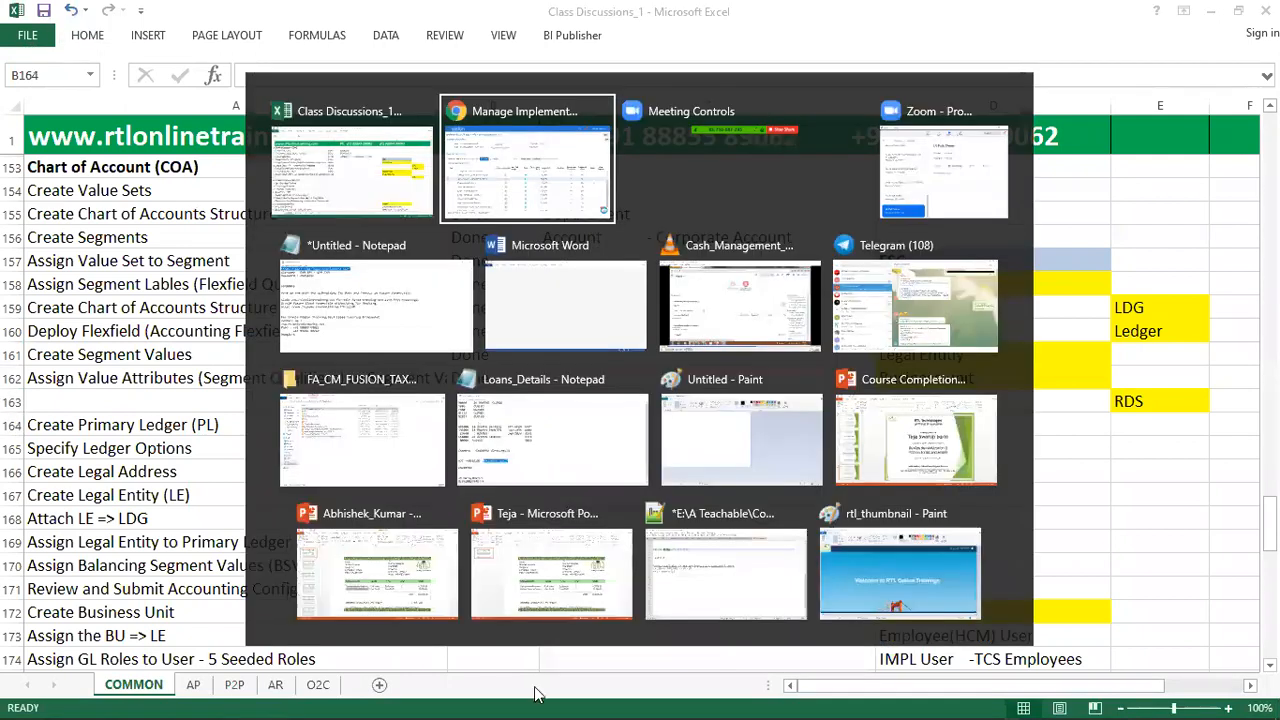
left_click_drag(103, 290, 474, 290)
key("BackSpace")
type("Currency")
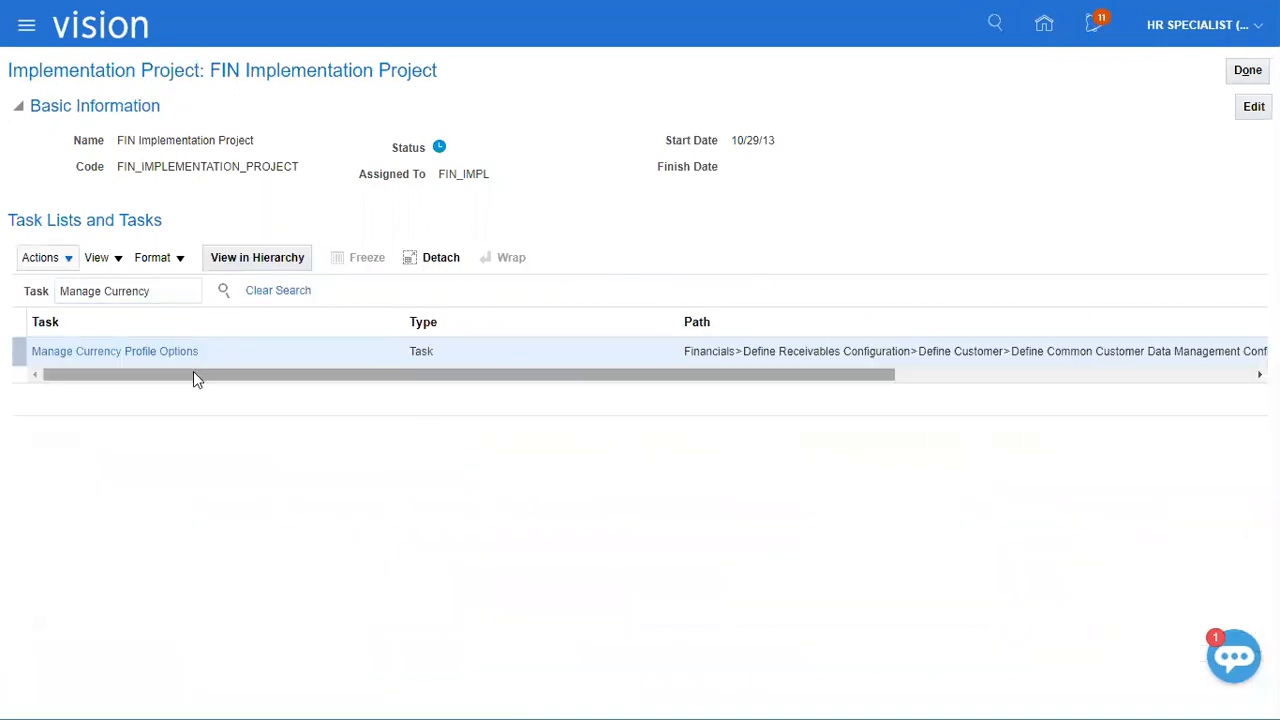
left_click(174, 291)
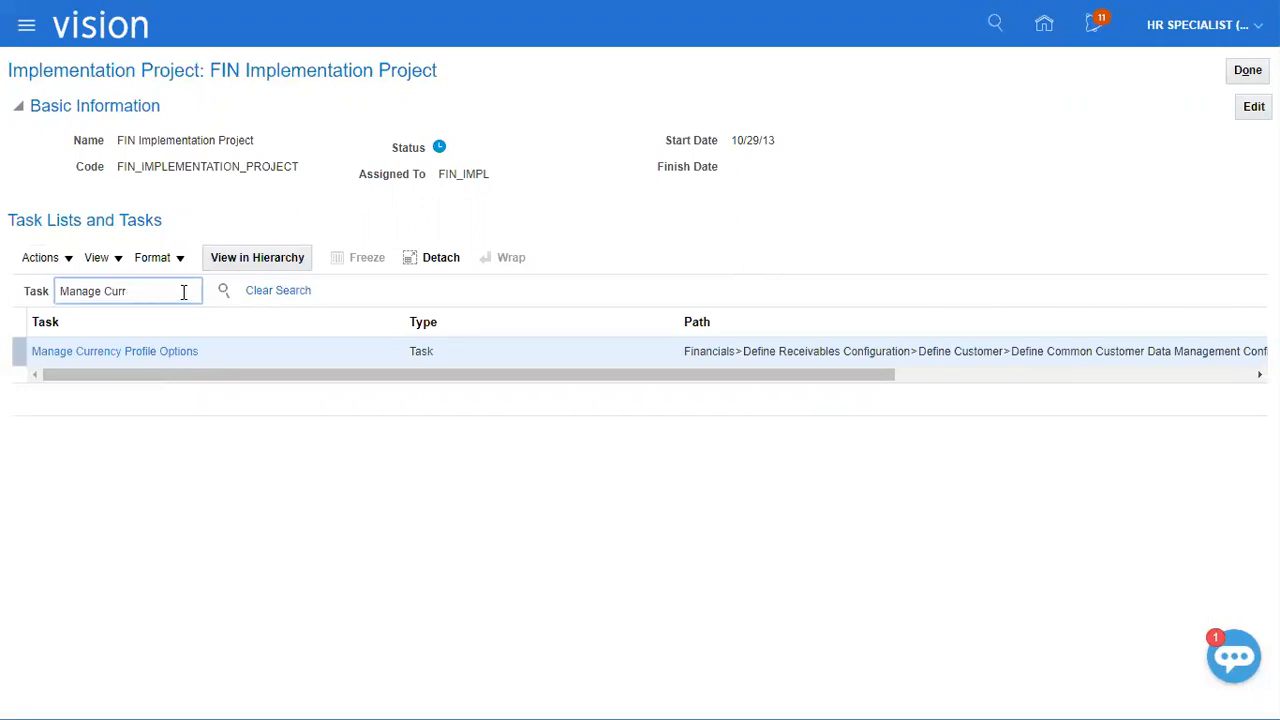
key("Return")
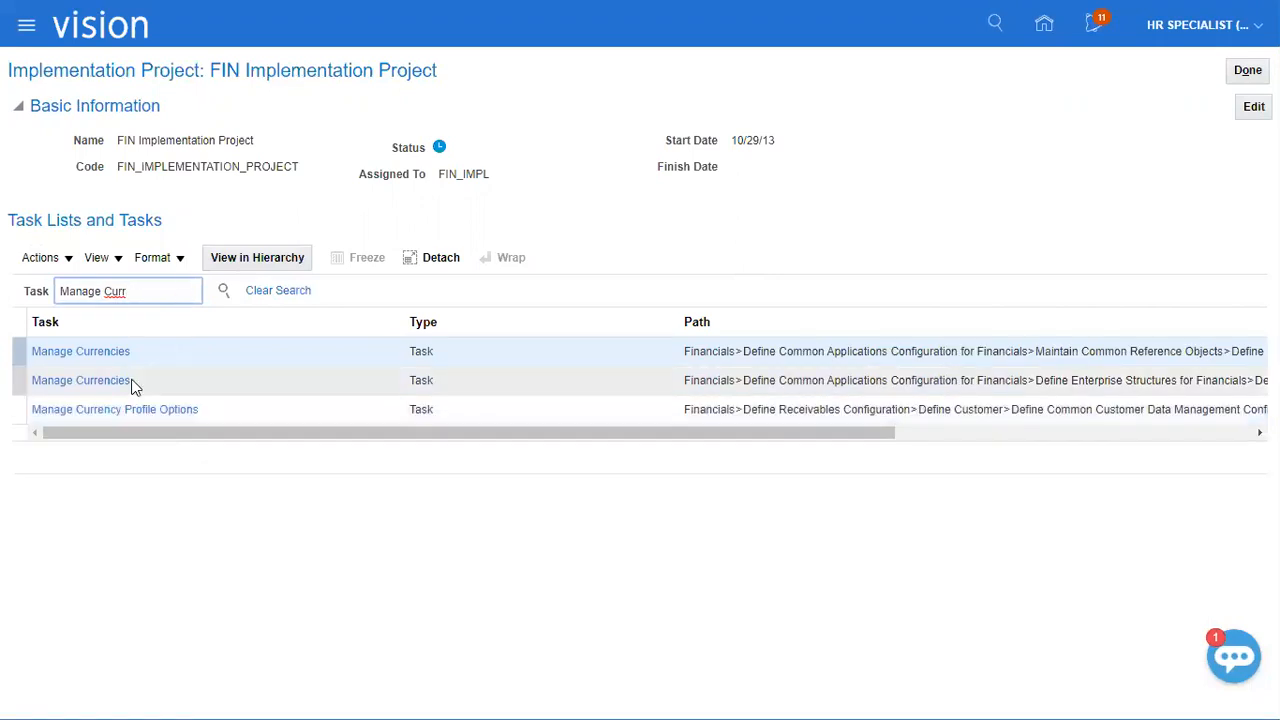
left_click(100, 351)
left_click(222, 403)
left_click(488, 405)
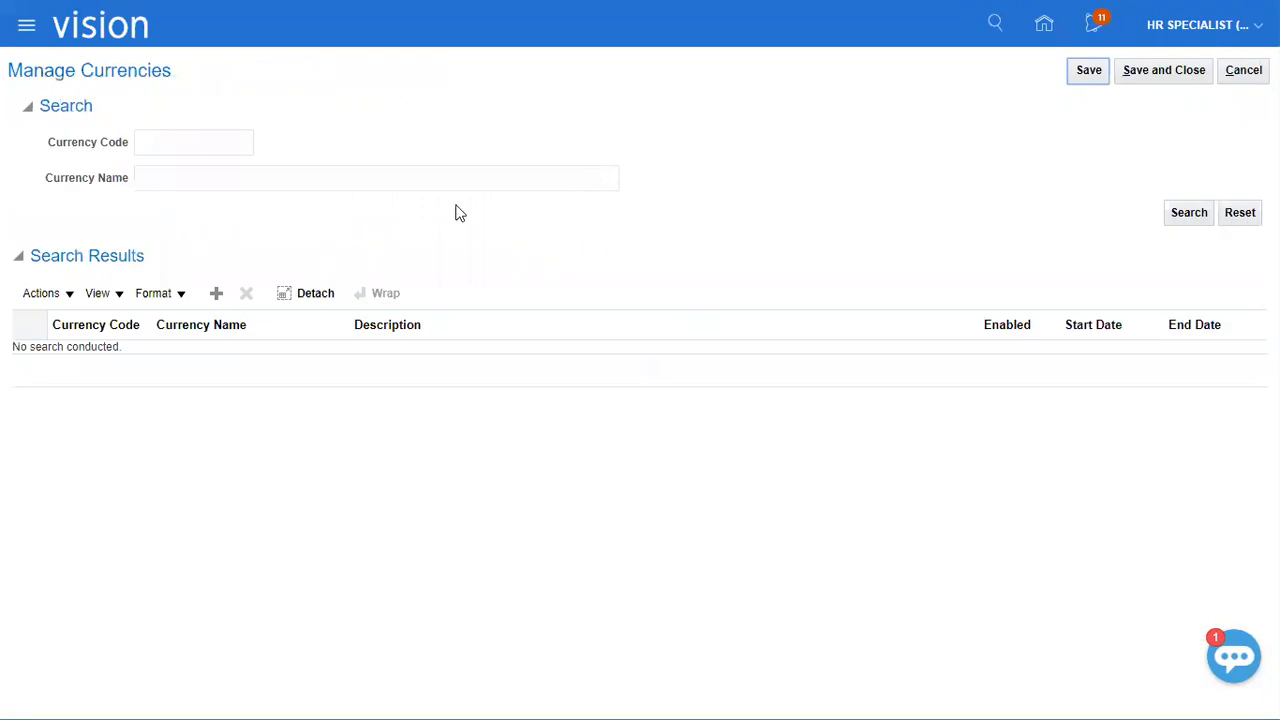
Look up currency code USD to check that it is enabled, then save and close Manage Currencies.
left_click(232, 145)
type("USD")
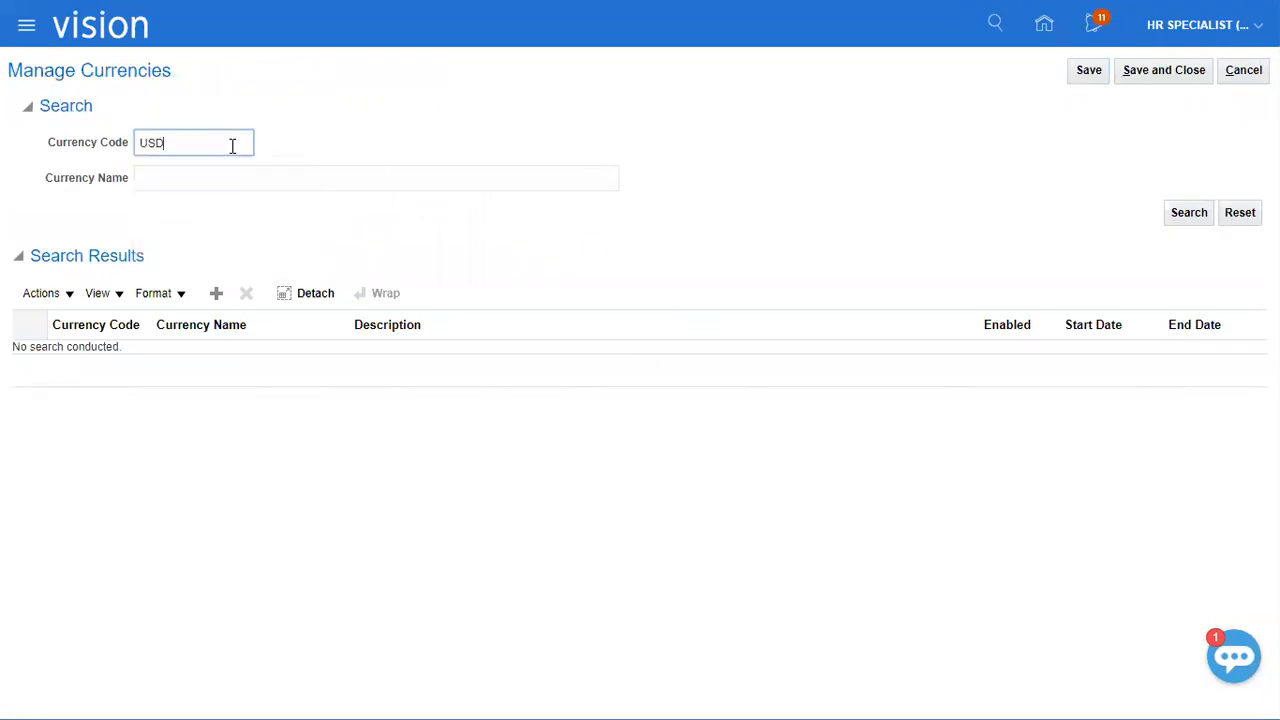
key("Return")
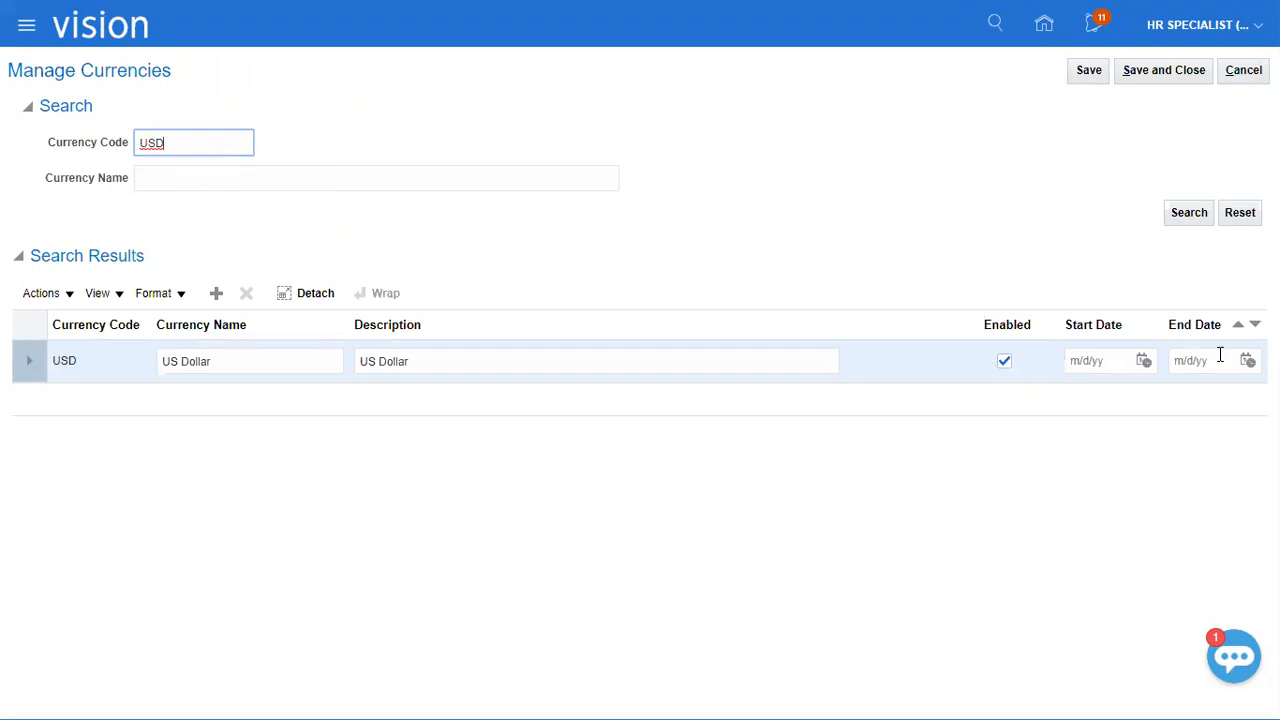
left_click(1170, 72)
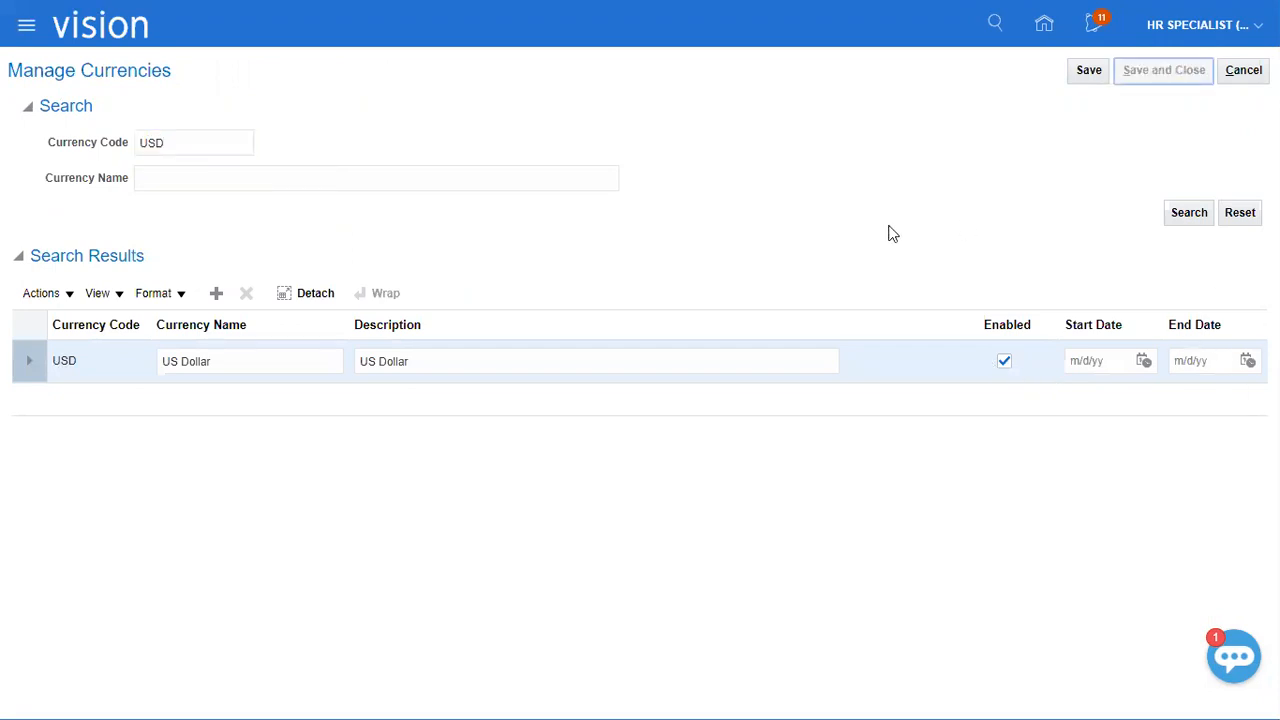
Search the project tasks for "Manage Accounting" and open the Manage Accounting Calendars task.
double_click(113, 293)
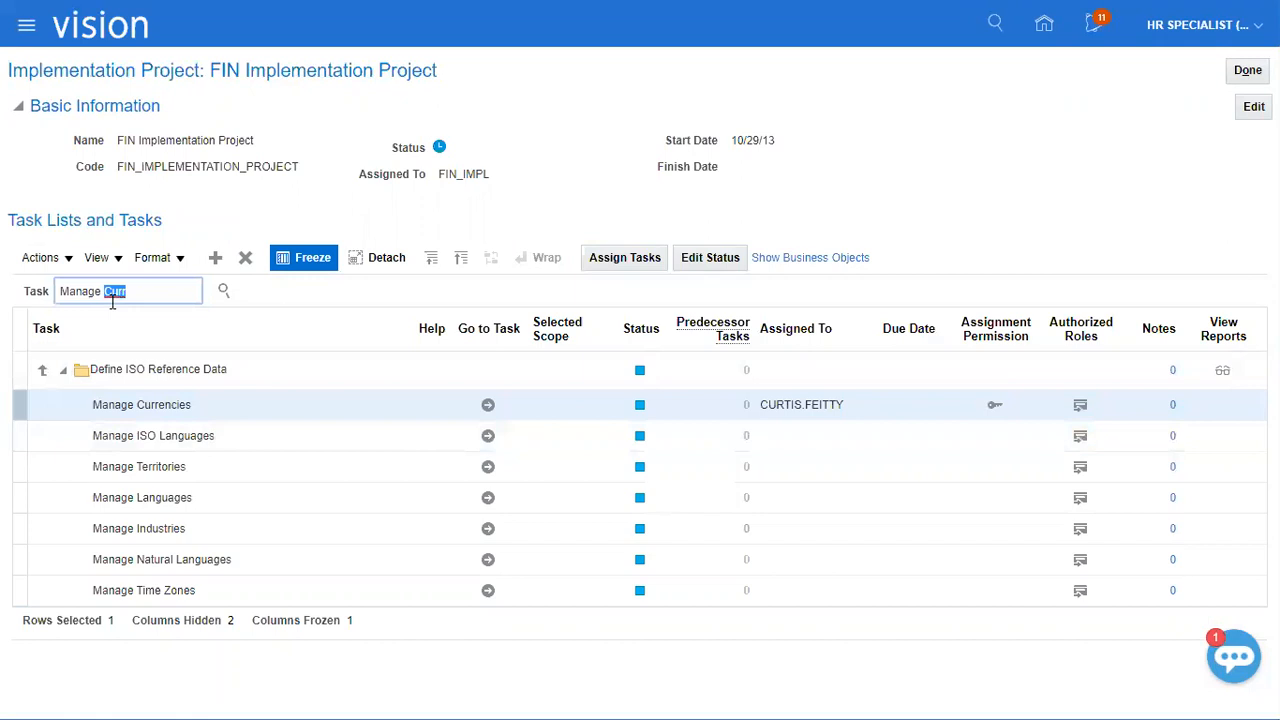
type("Accounting")
key("Return")
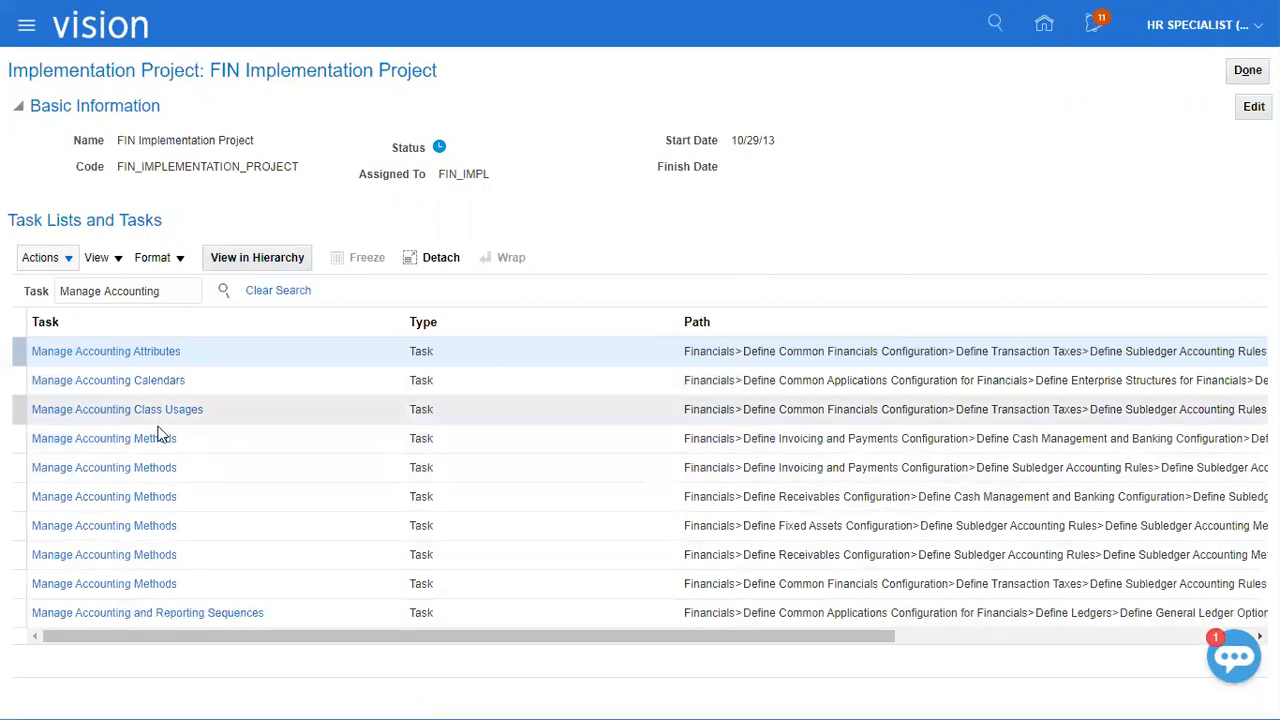
left_click(170, 382)
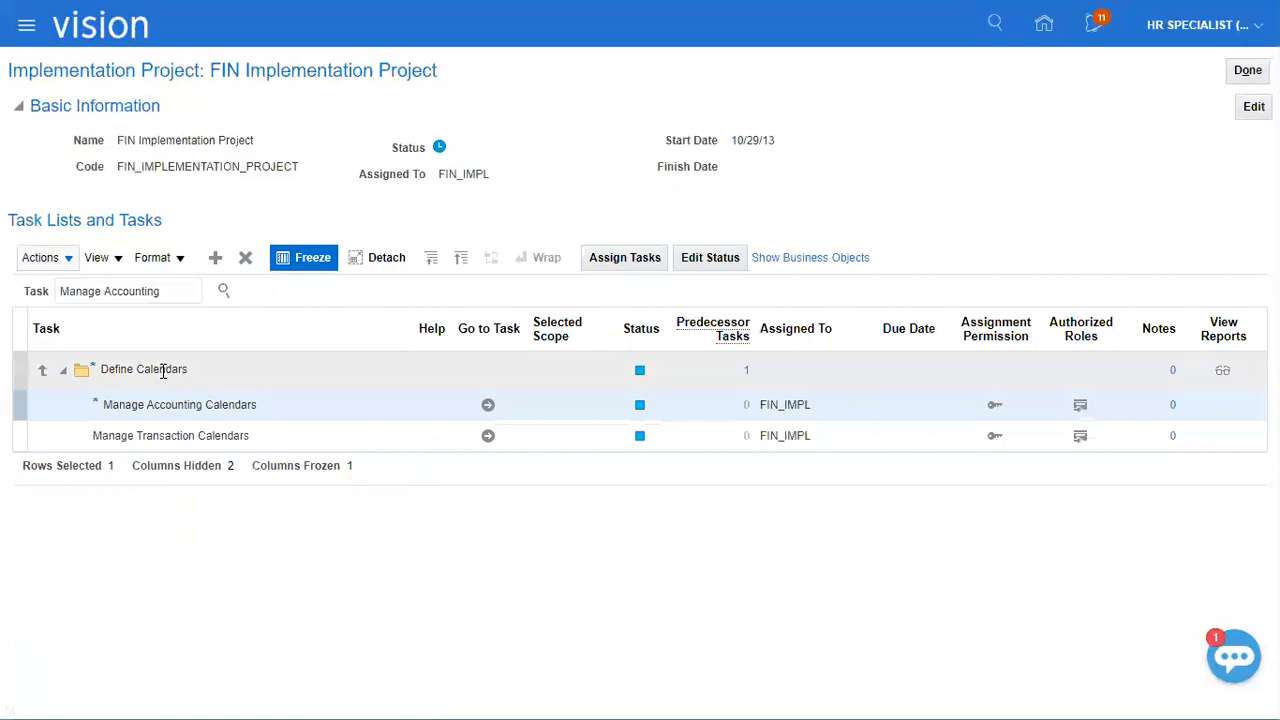
left_click(486, 406)
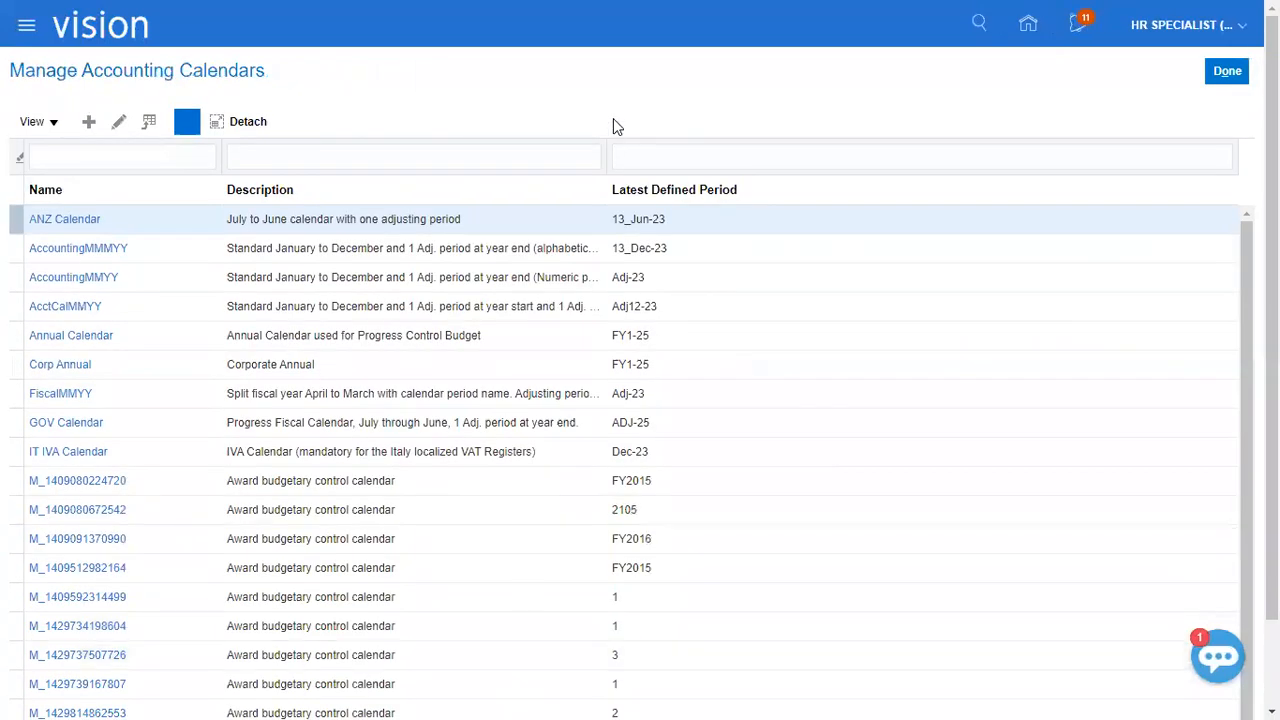
Create a new accounting calendar with "XEROX Calendar" as both its name and description.
left_click(92, 123)
left_click(430, 144)
type("XEROX Calendar")
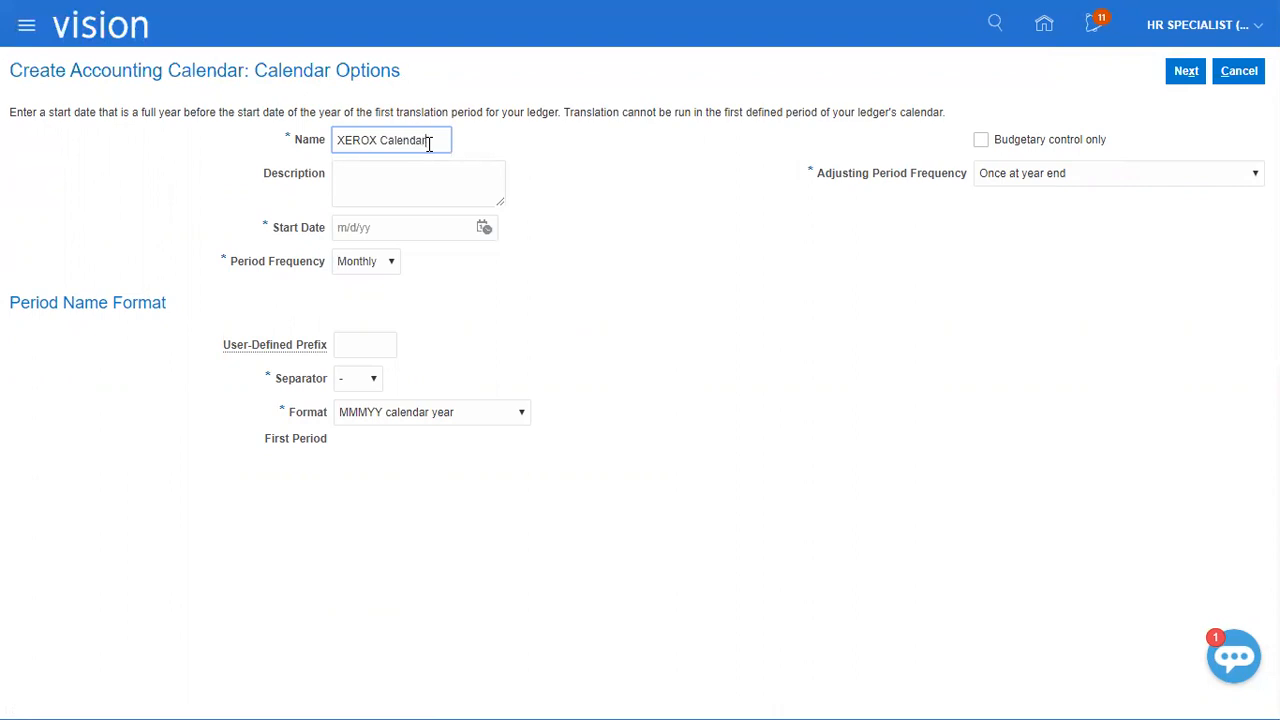
key("ctrl+a")
key("ctrl+c")
key("Tab")
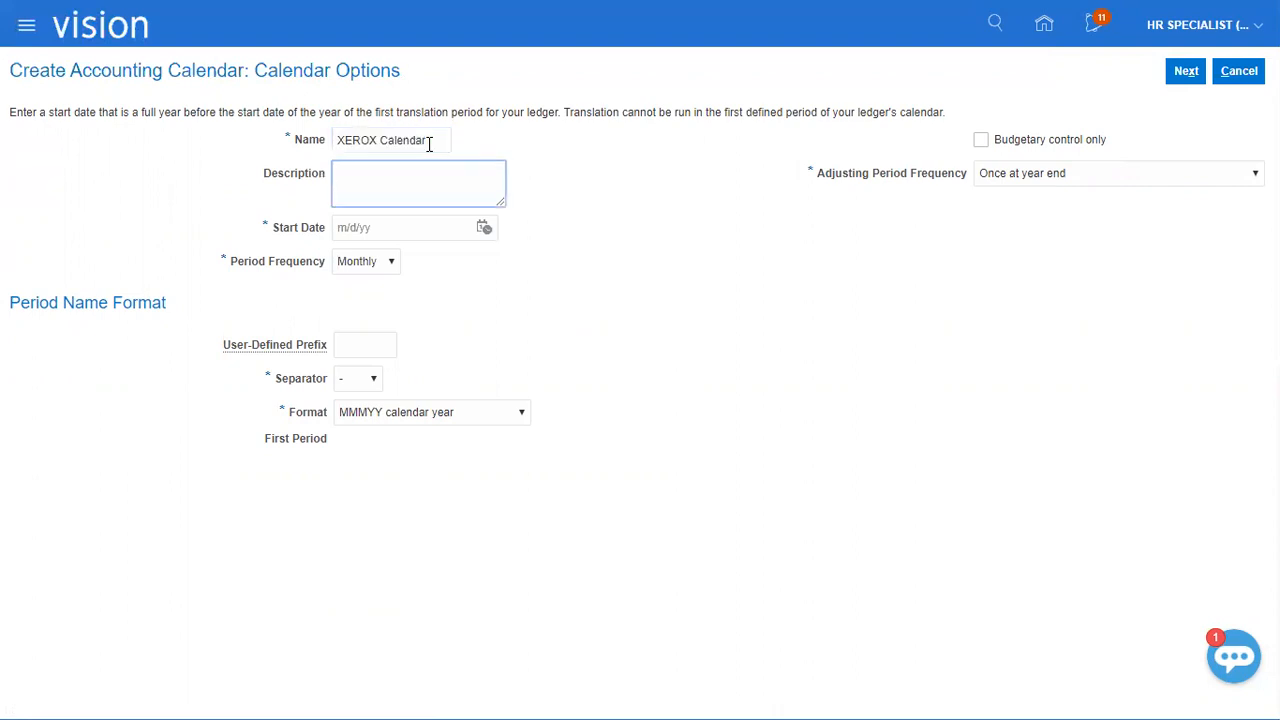
key("ctrl+v")
key("Tab")
Set the calendar's start date to 1/1/20 and its user-defined period name prefix to XEROX.
left_click(484, 228)
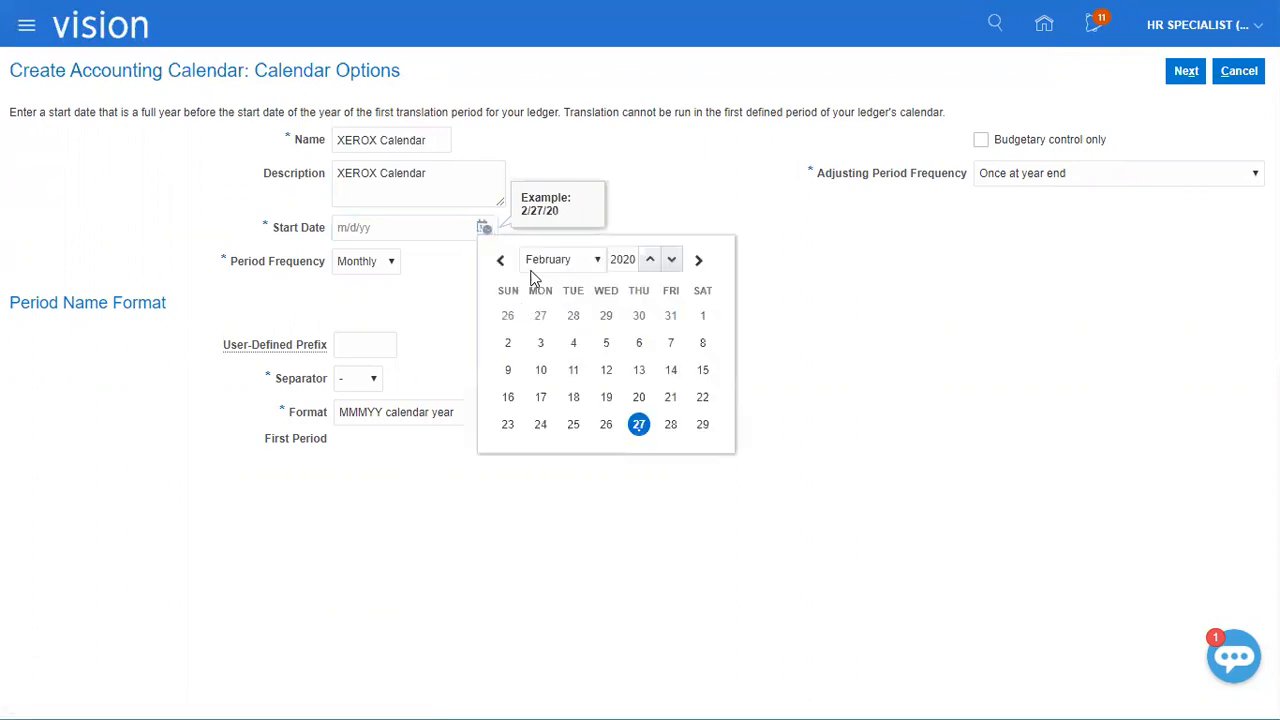
left_click(556, 260)
left_click(563, 279)
left_click(606, 315)
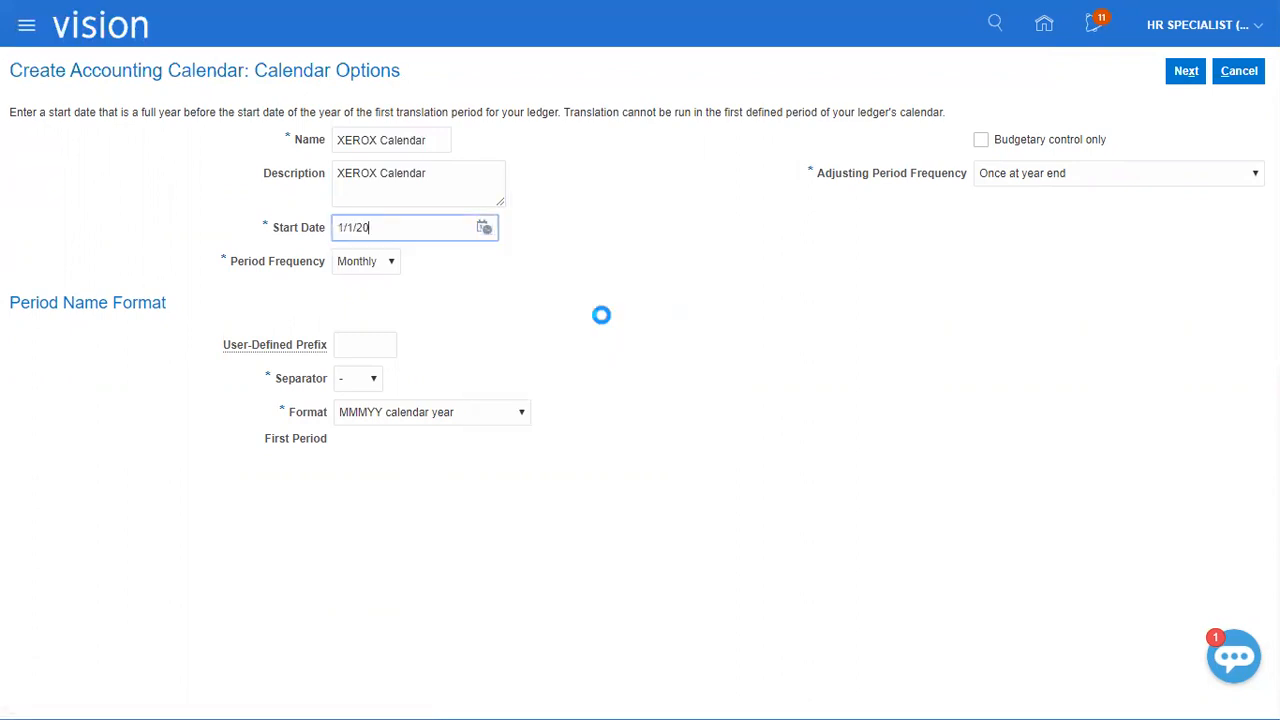
left_click(372, 340)
type("XER")
key("Tab")
left_click_drag(341, 438, 412, 437)
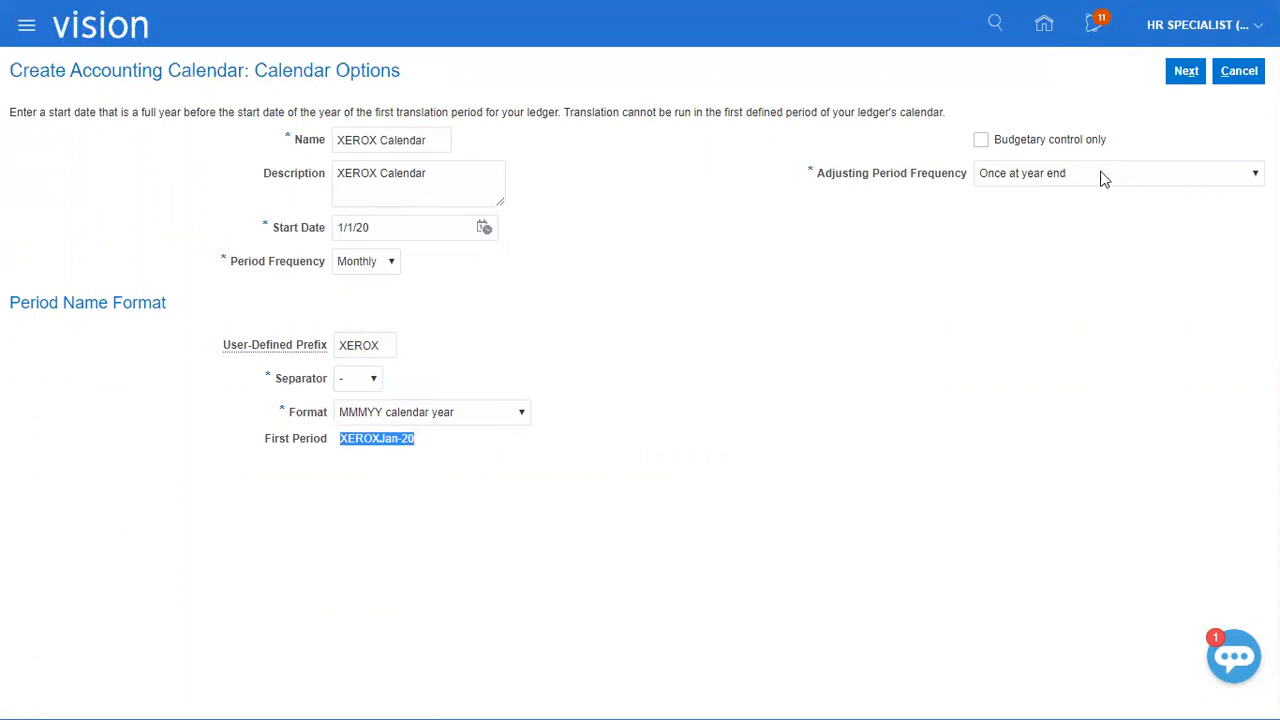
Keep the adjusting period frequency at Once at year end, continue to the period details, and save and close the calendar.
left_click(1025, 173)
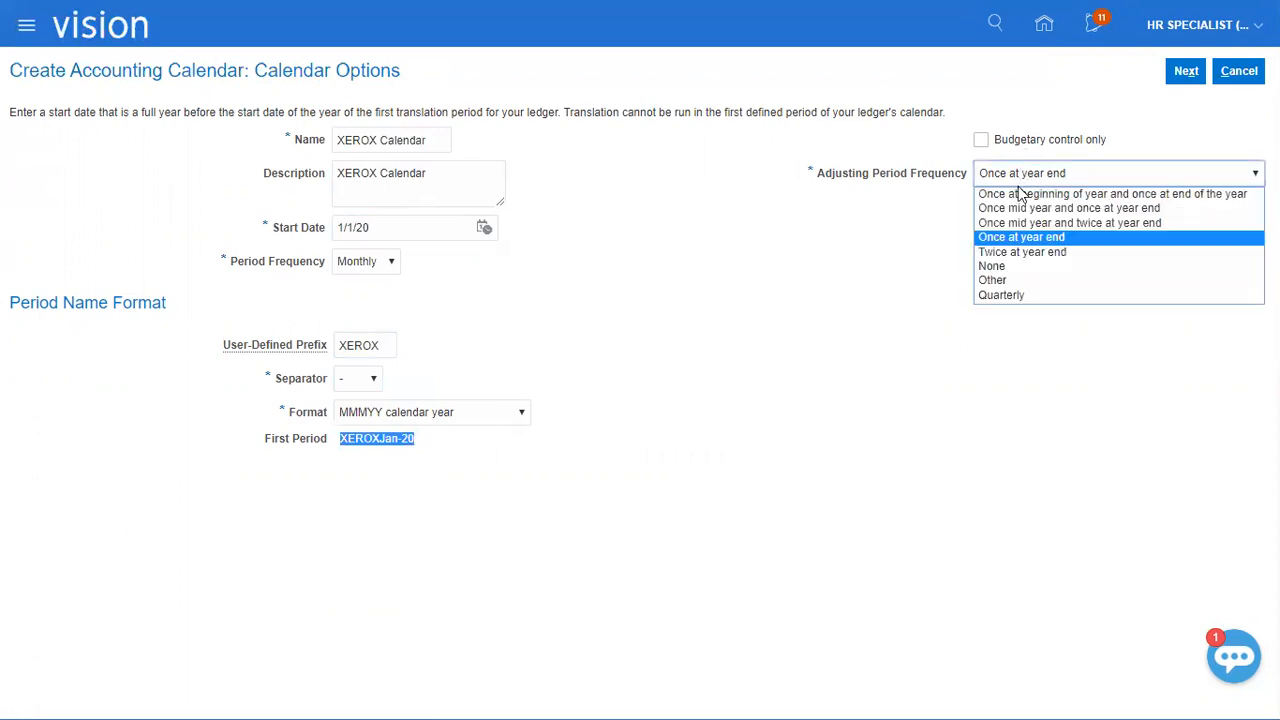
left_click(1022, 238)
left_click(1184, 71)
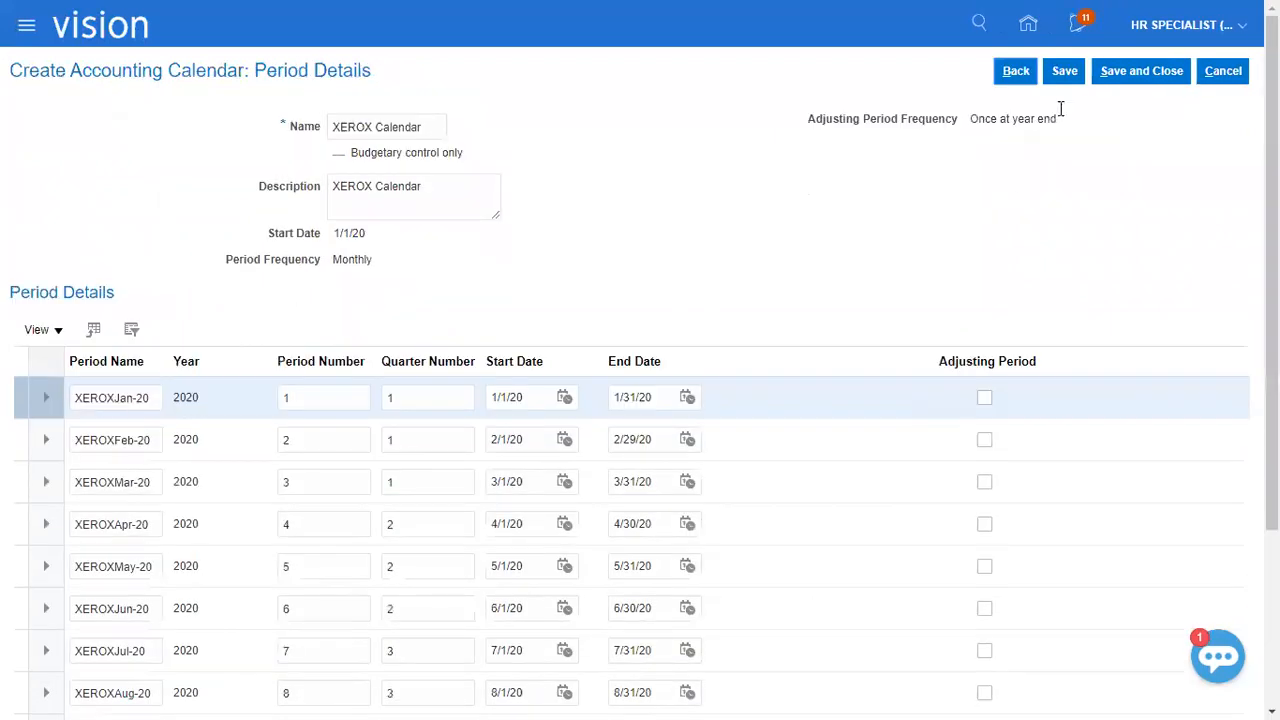
left_click(1125, 66)
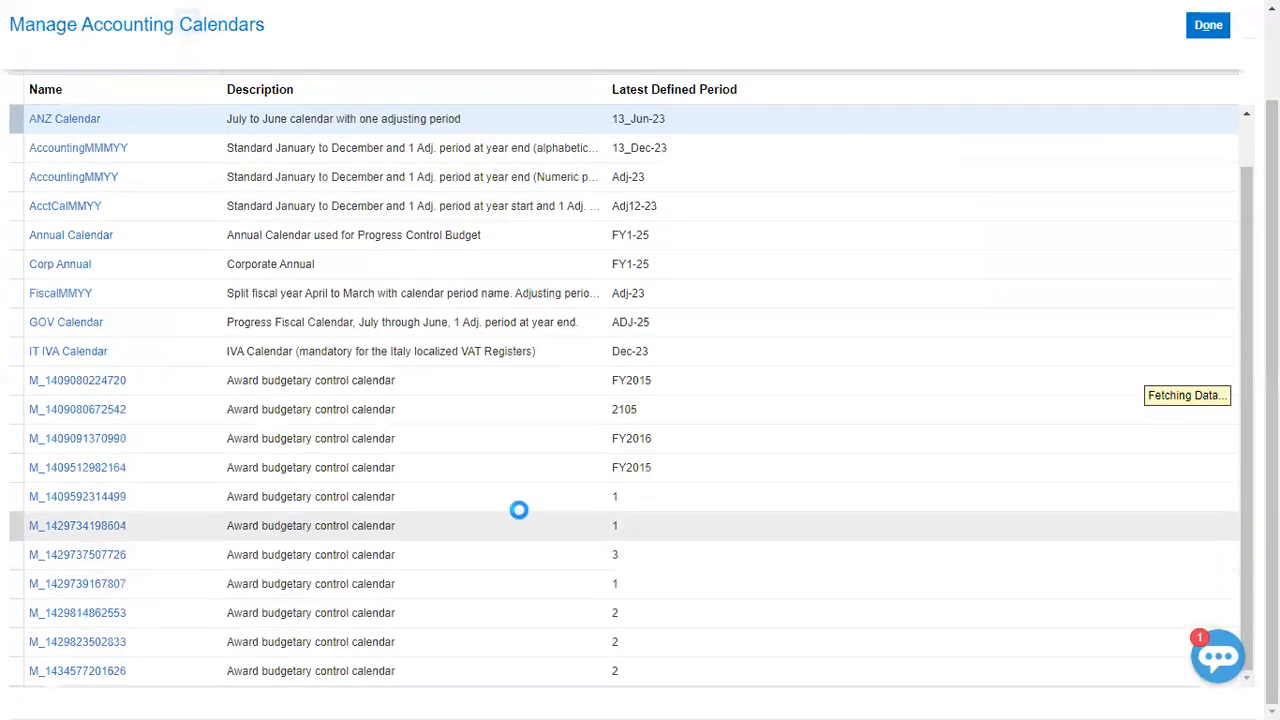
Finish with the accounting calendars list and return to the implementation project's task list.
scroll(517, 510, "down", 1)
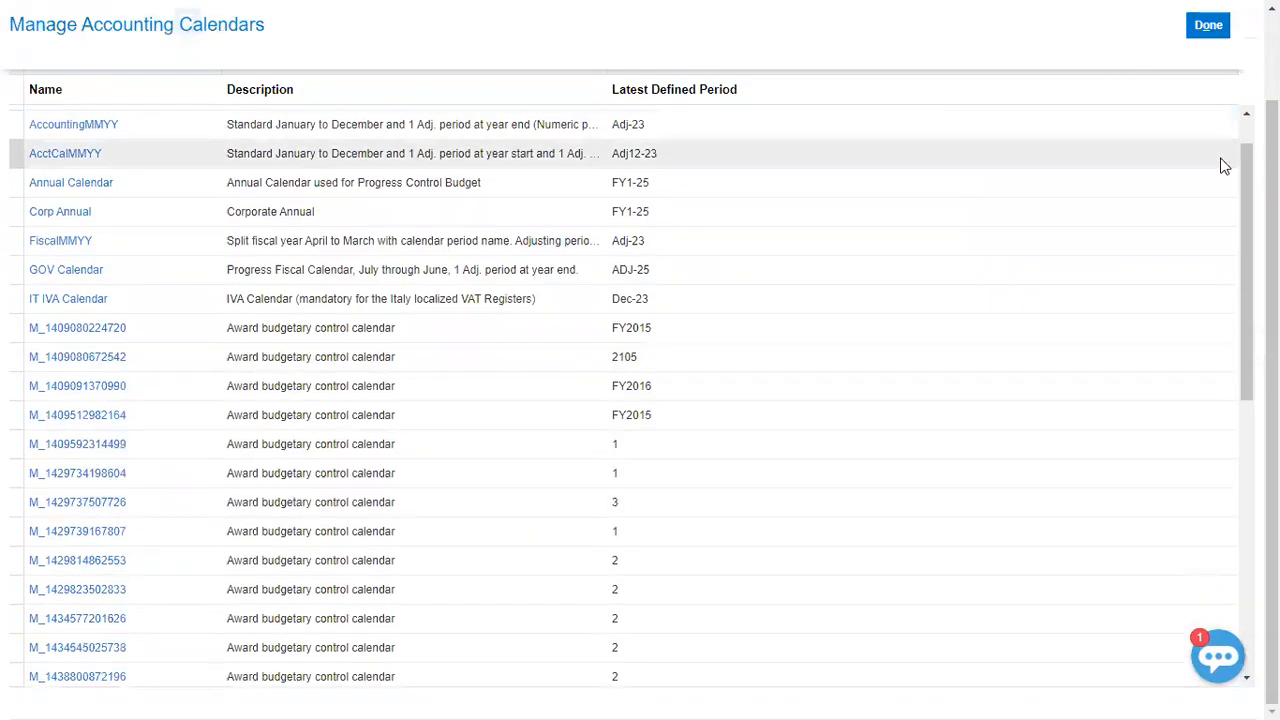
scroll(1224, 166, "up", 2)
left_click(1223, 70)
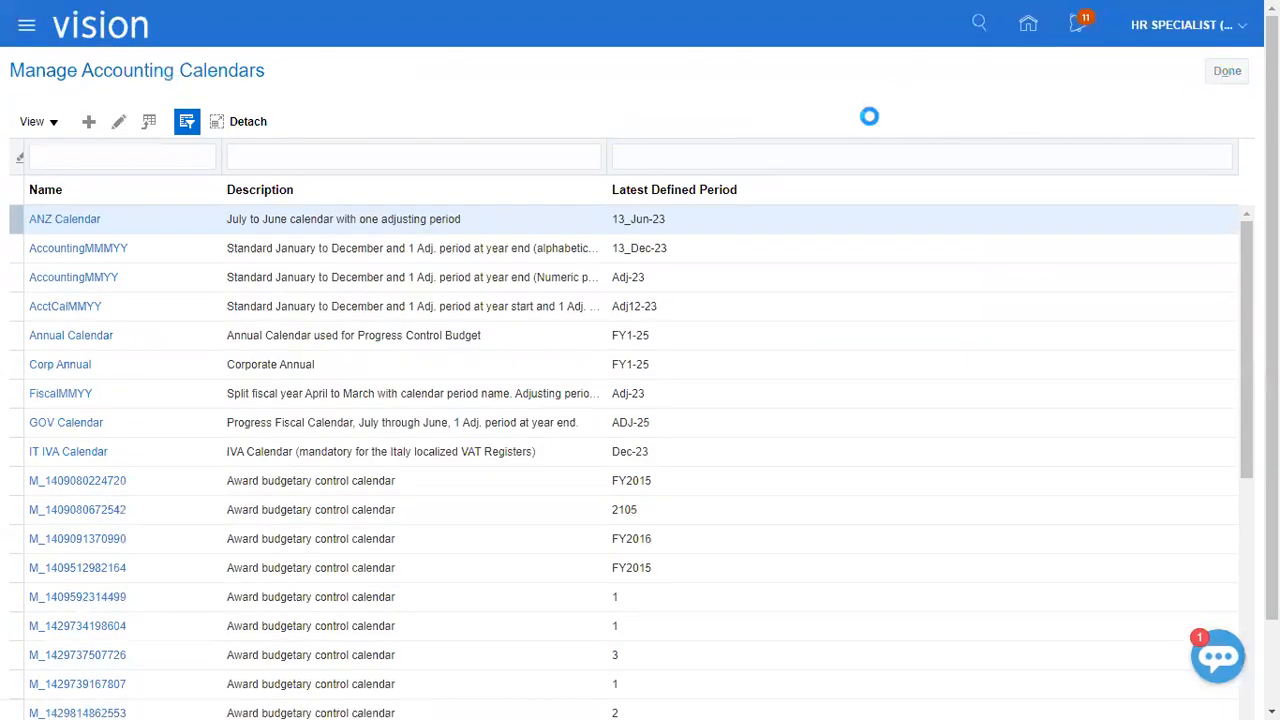
Switch to the Class Discussions_1 Excel workbook and mark the Create Primary Ledger (PL) row as Done in cell B164.
key("alt+Tab")
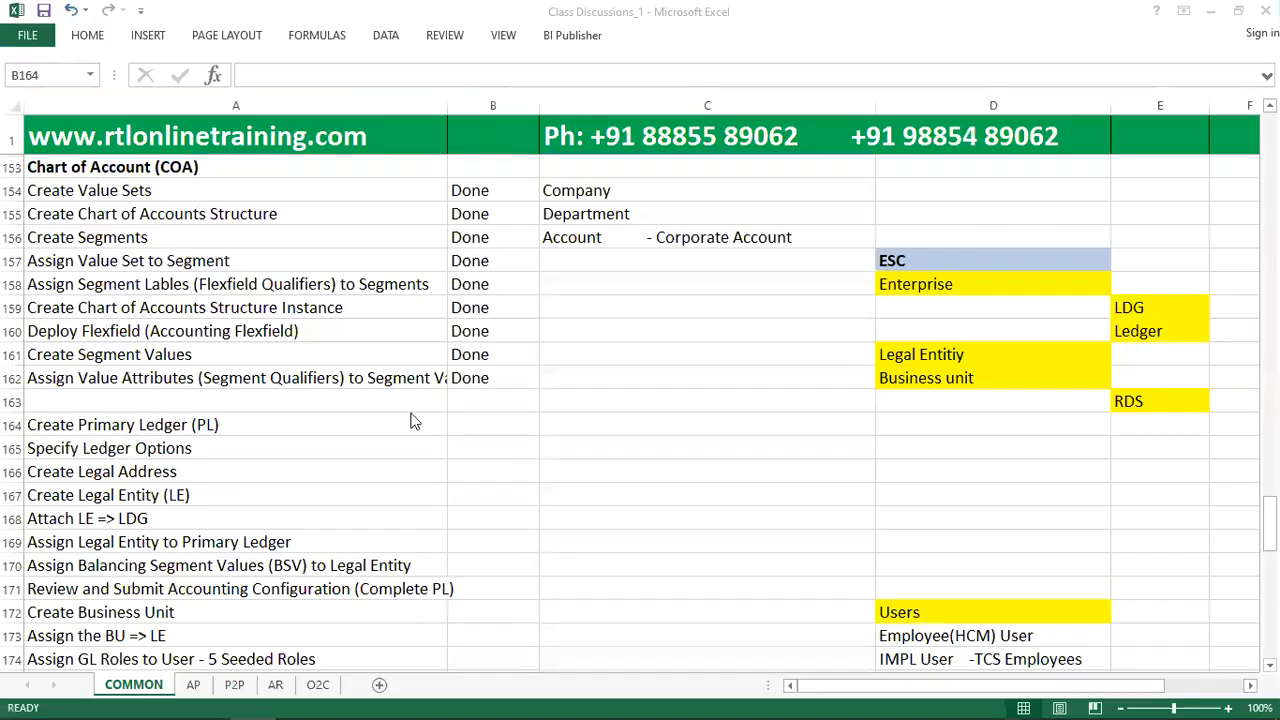
left_click(483, 423)
type("dONE")
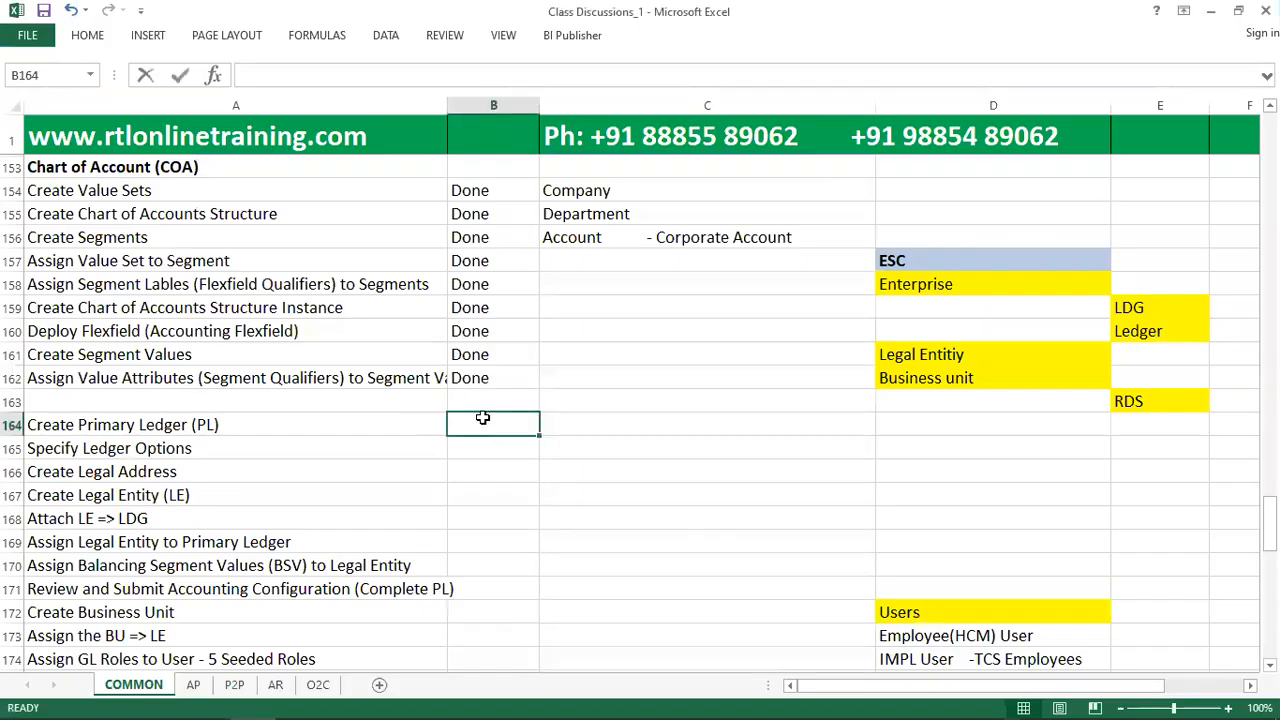
key("Return")
left_click(503, 429)
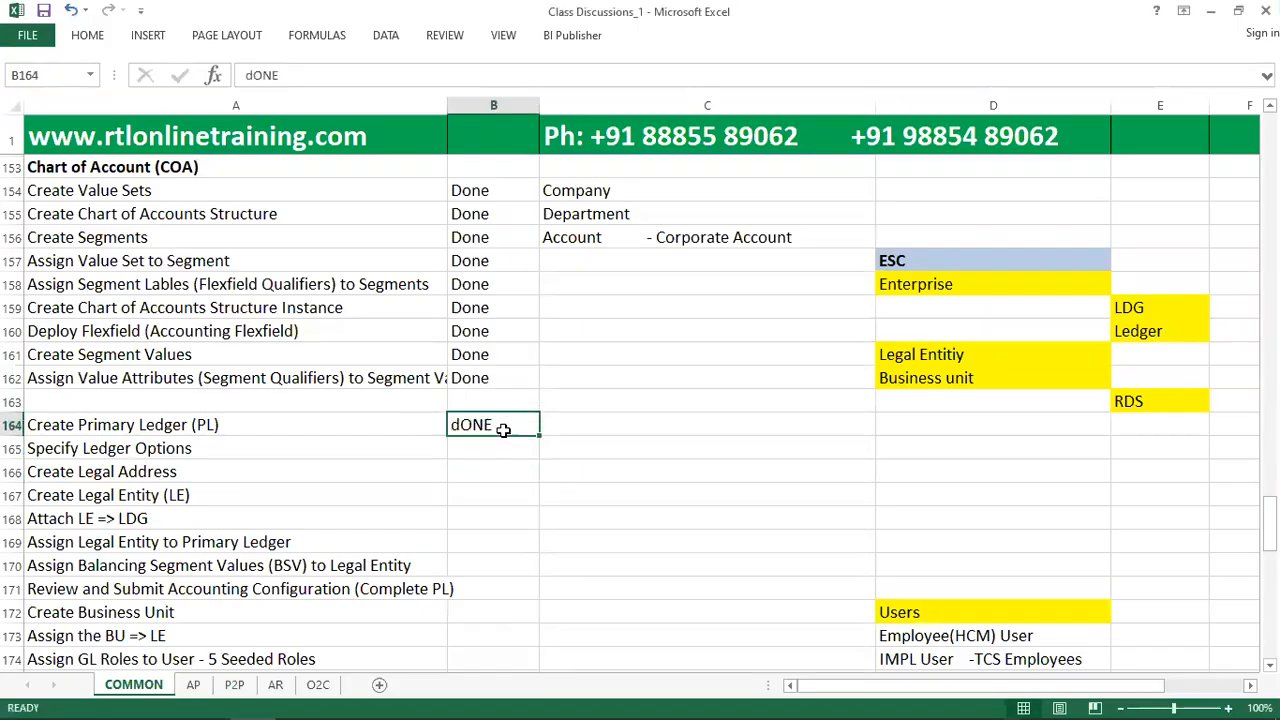
type("Done")
key("Return")
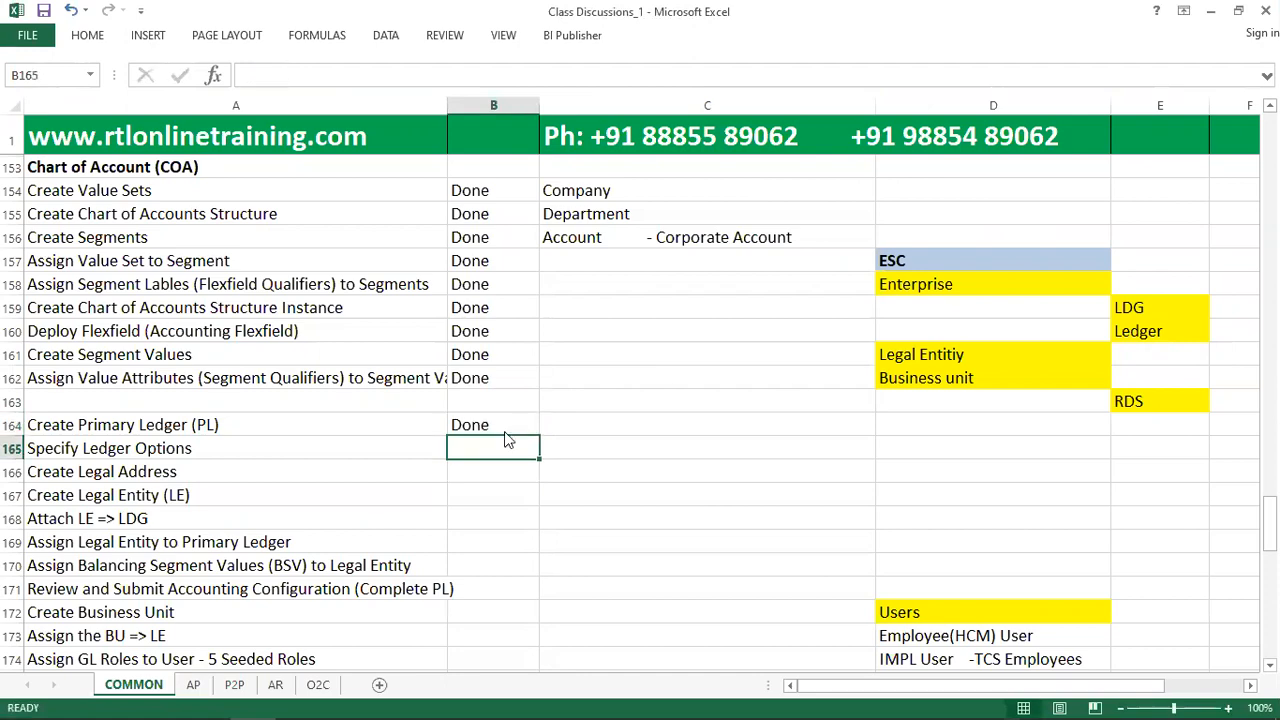
Switch back to Oracle Fusion, search the project tasks for "Manage Primary Ledger" and open the Manage Primary Ledgers task.
key("alt+Tab")
double_click(138, 291)
type("Primary Ledger")
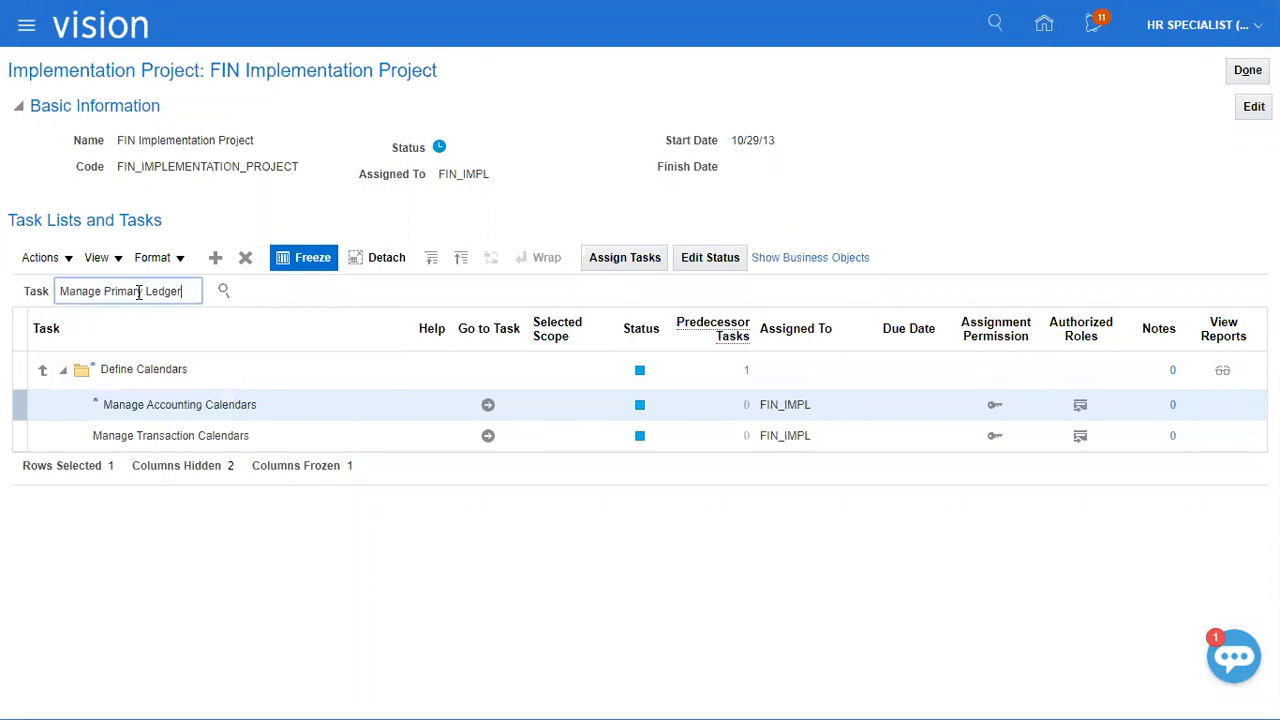
key("Return")
left_click(132, 353)
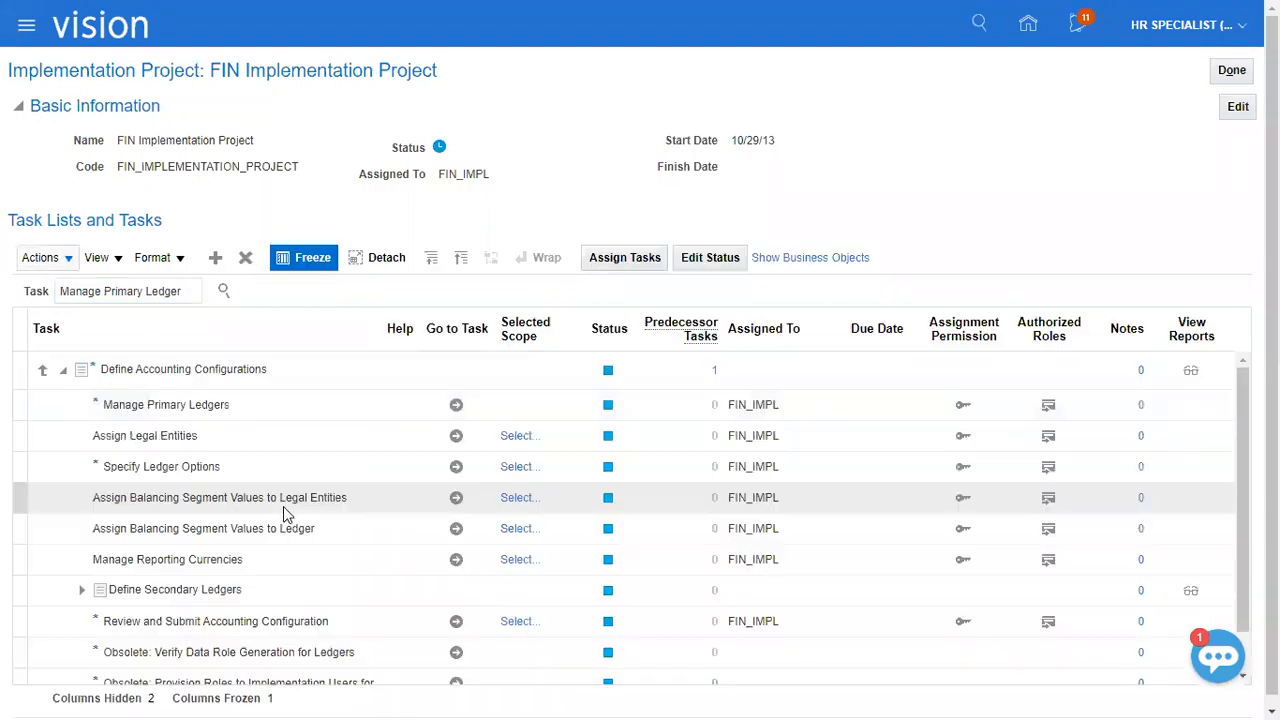
left_click(472, 404)
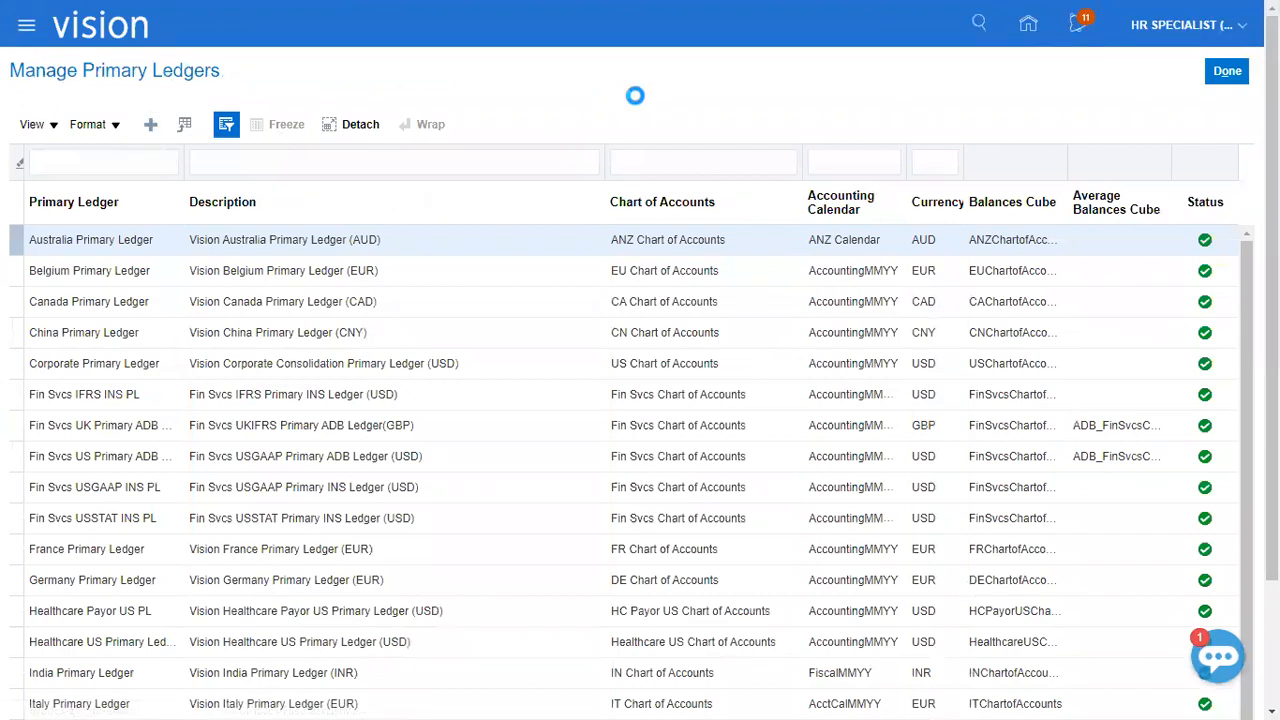
Create a new primary ledger with "XEROX Ledger" as both its name and description.
left_click(417, 153)
type("XEROX Ledger")
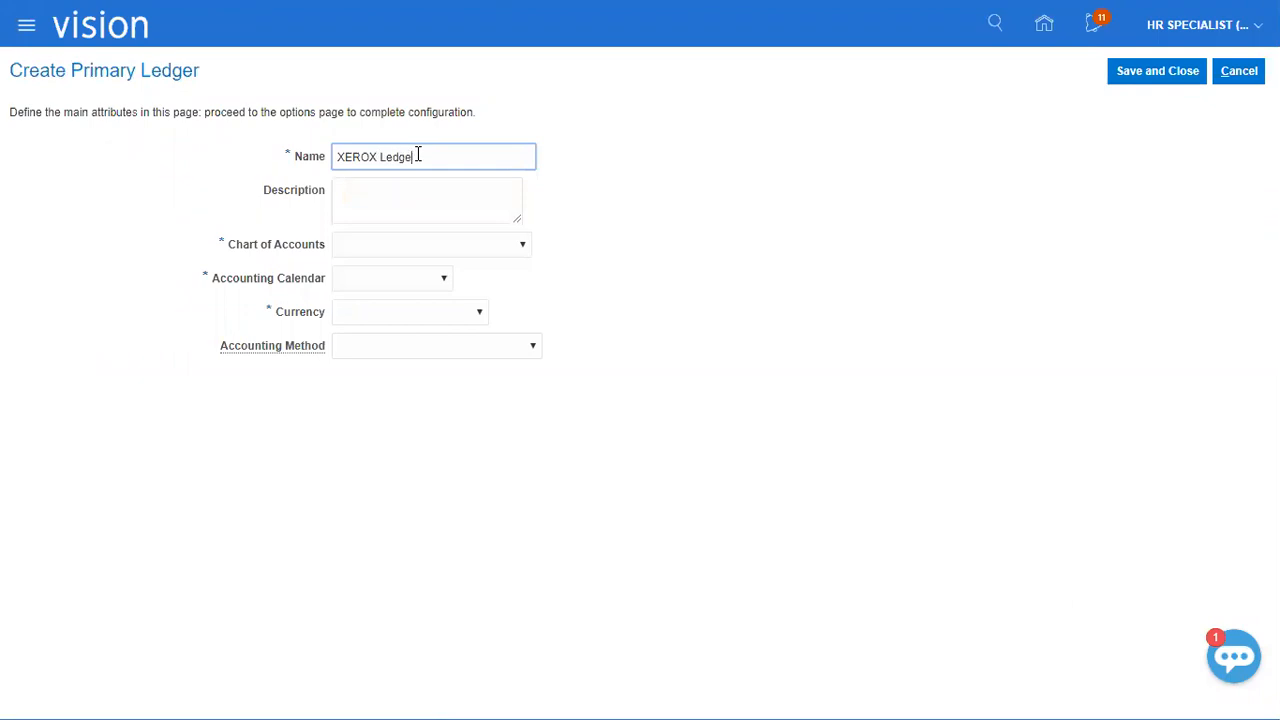
key("ctrl+a")
key("ctrl+c")
key("Tab")
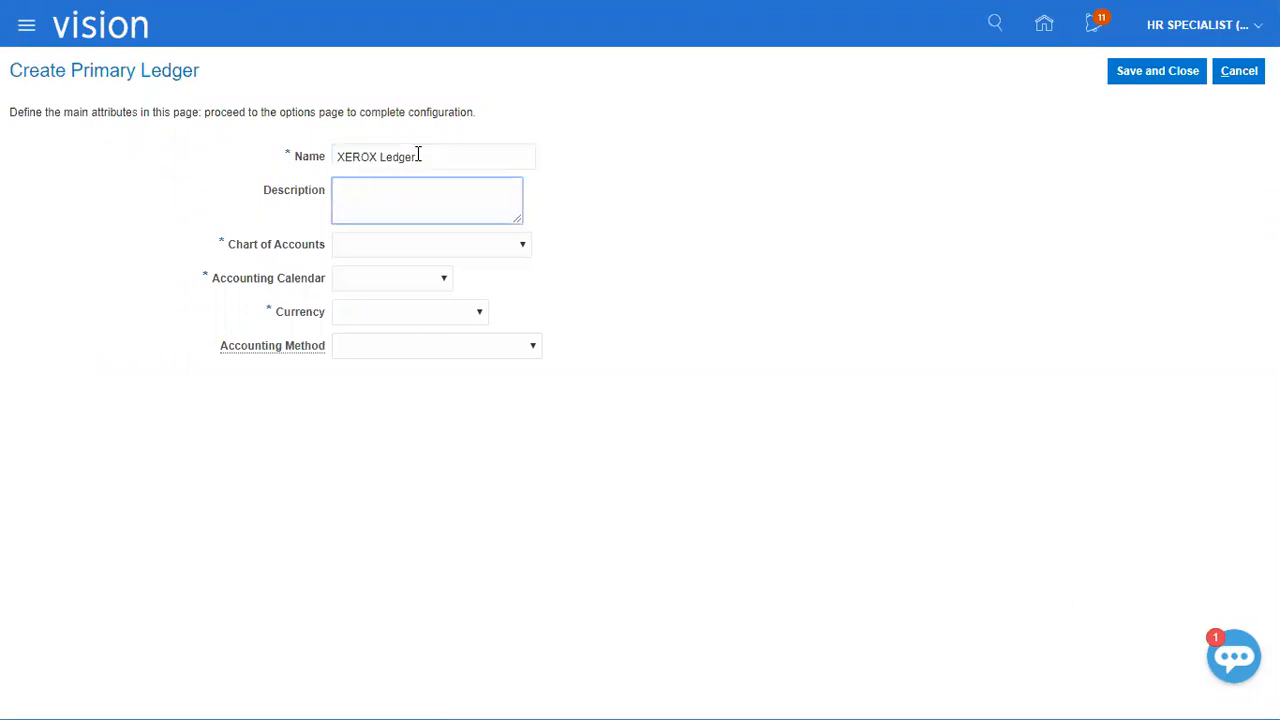
key("ctrl+v")
key("Tab")
Assign XEROX_KFF Instance, XEROX Calendar, USD - US Dollar and Standard Accrual to the ledger, and save and close it.
key("x")
key("Tab")
key("x")
key("Tab")
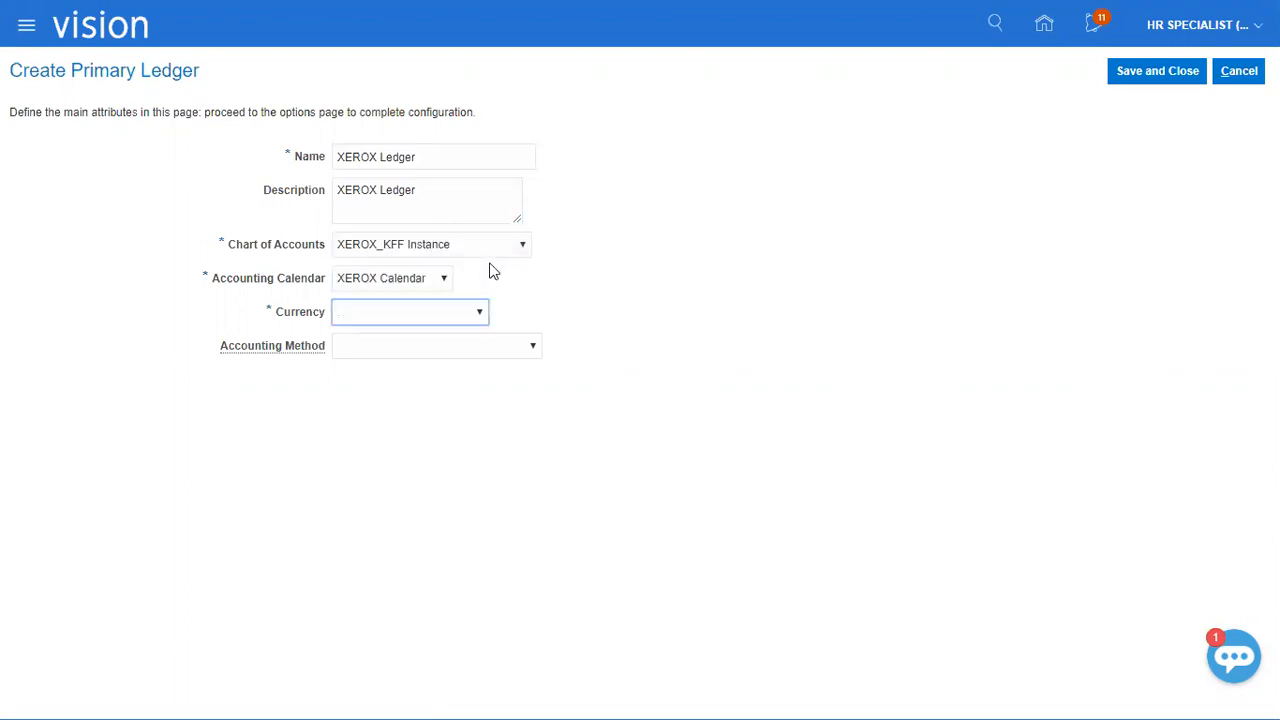
key("u")
key("Tab")
key("s")
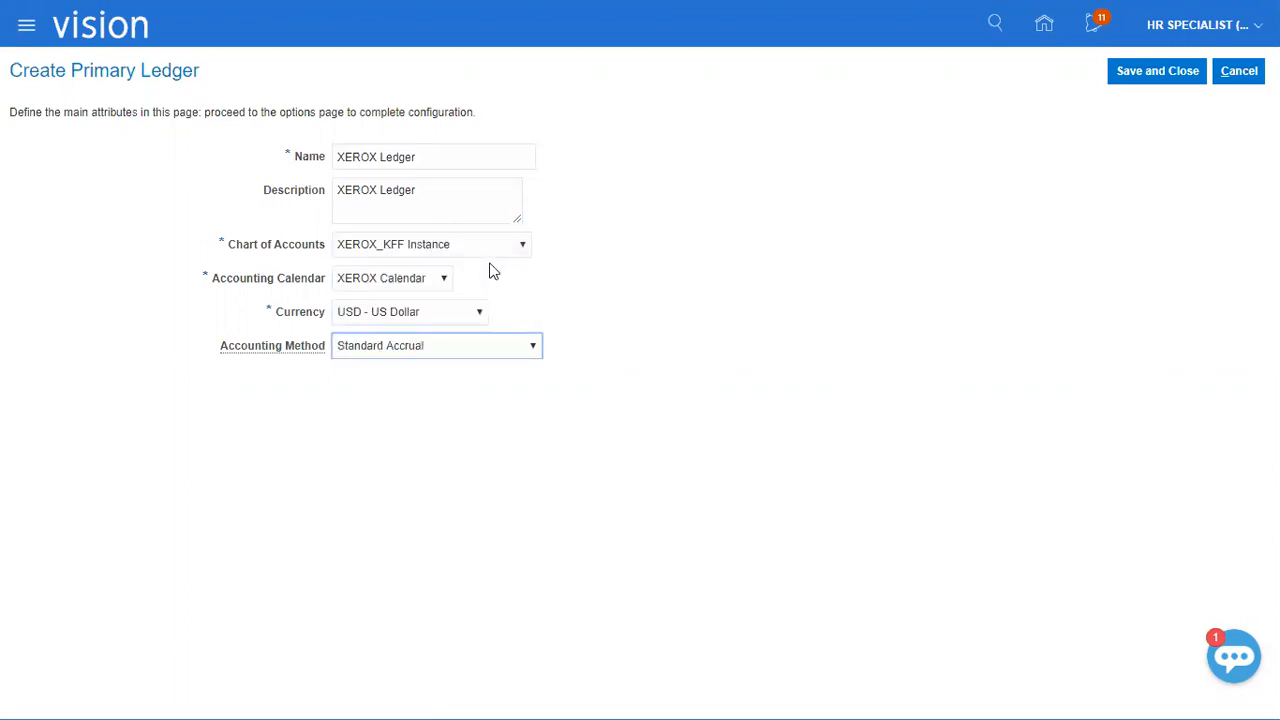
left_click(1148, 74)
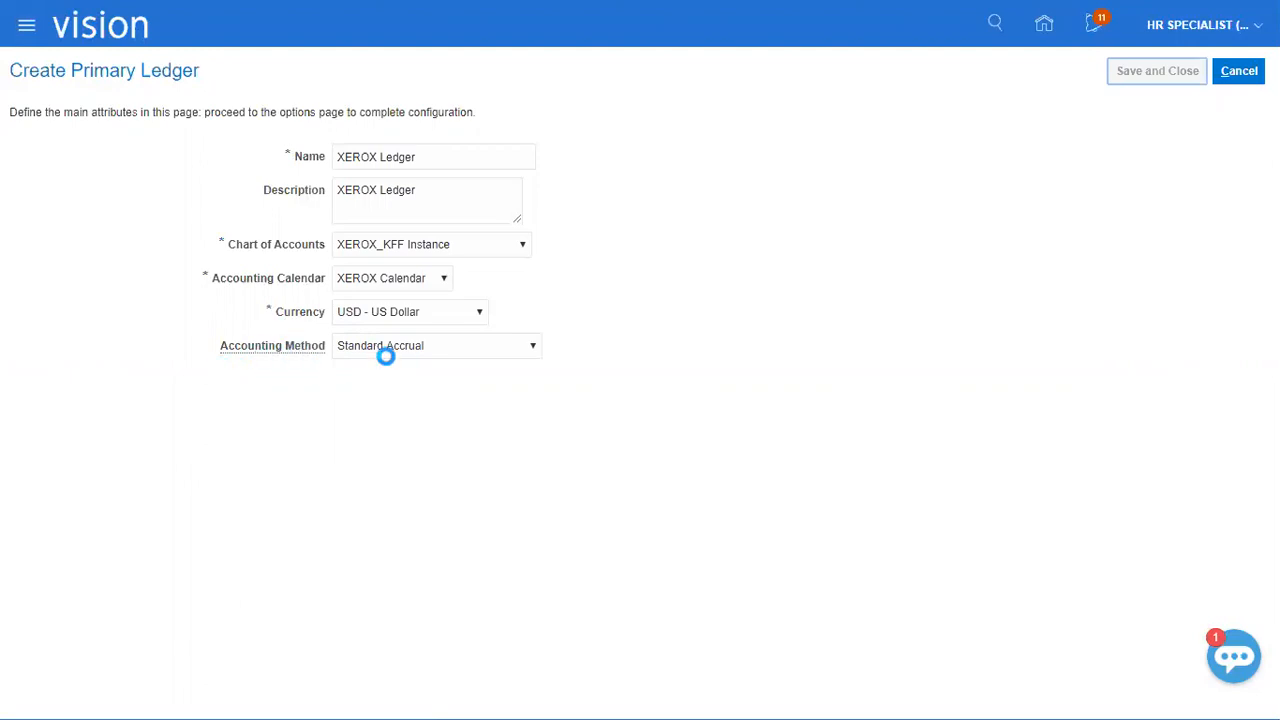
left_click(330, 405)
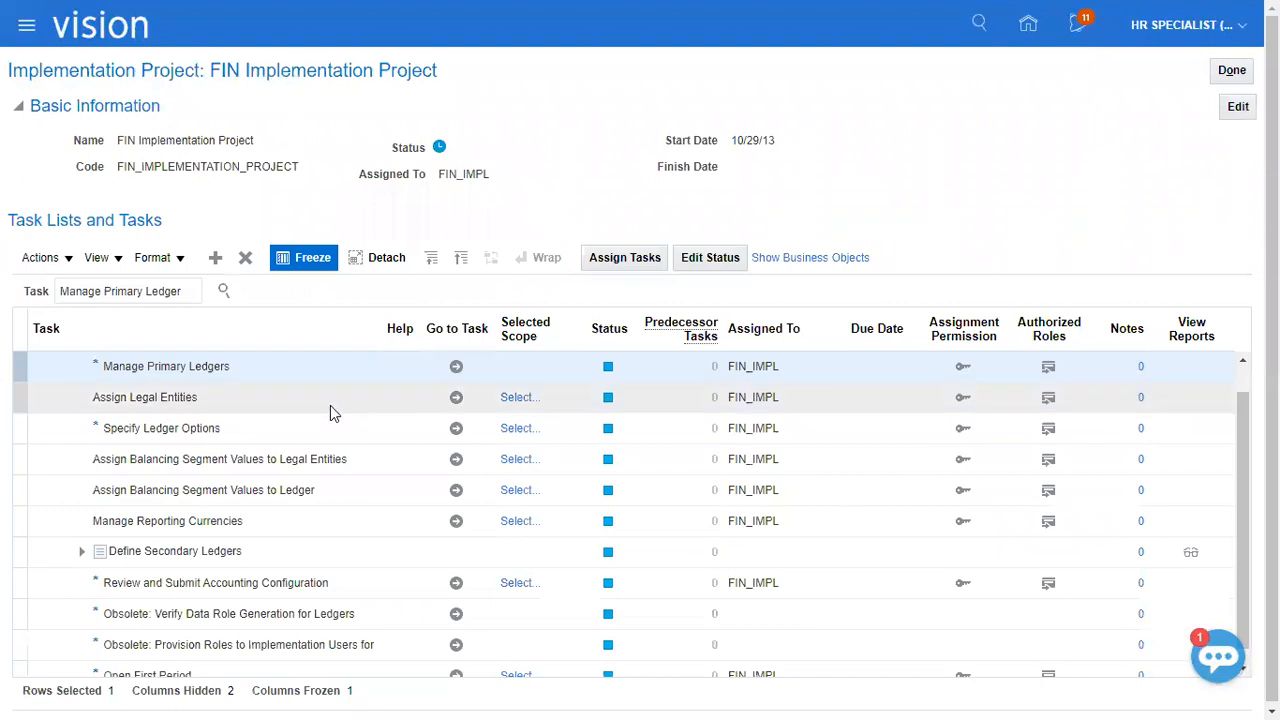
Switch to the Class Discussions_1 Excel workbook and review the Create Primary Ledger status and the Legal Entity and Ledger cells.
key("alt+Tab")
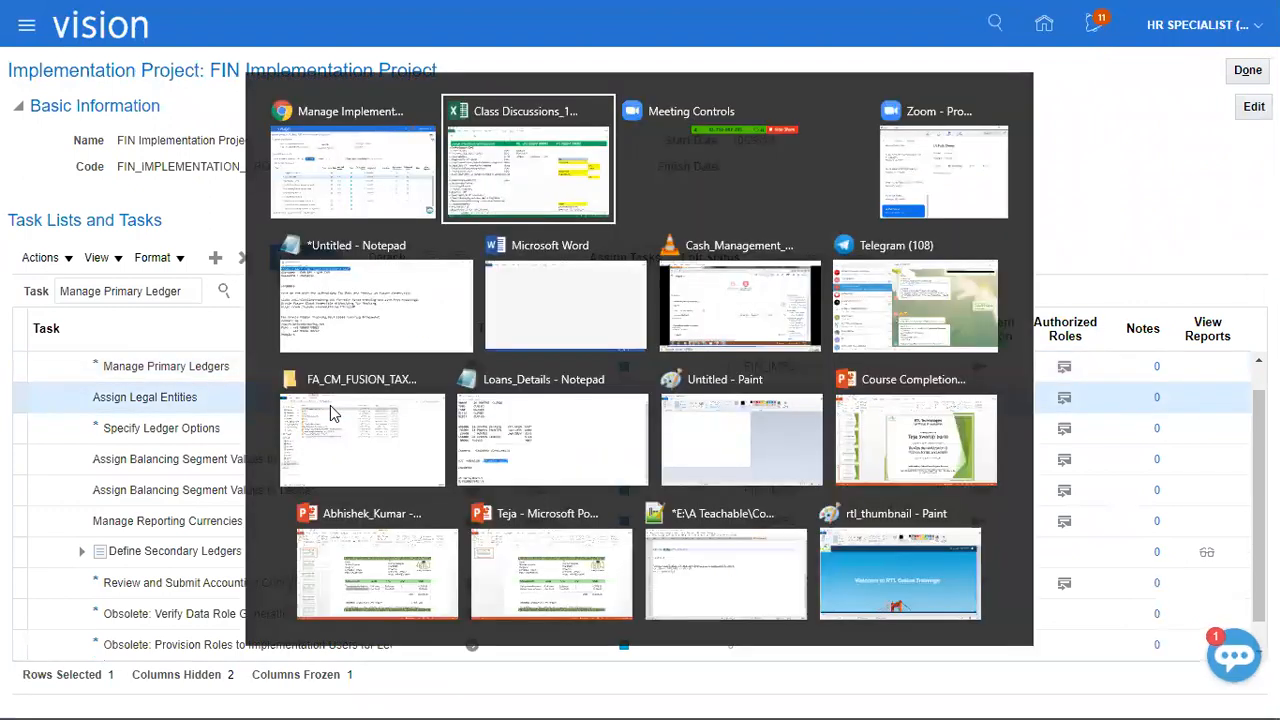
left_click(321, 425)
left_click(470, 428)
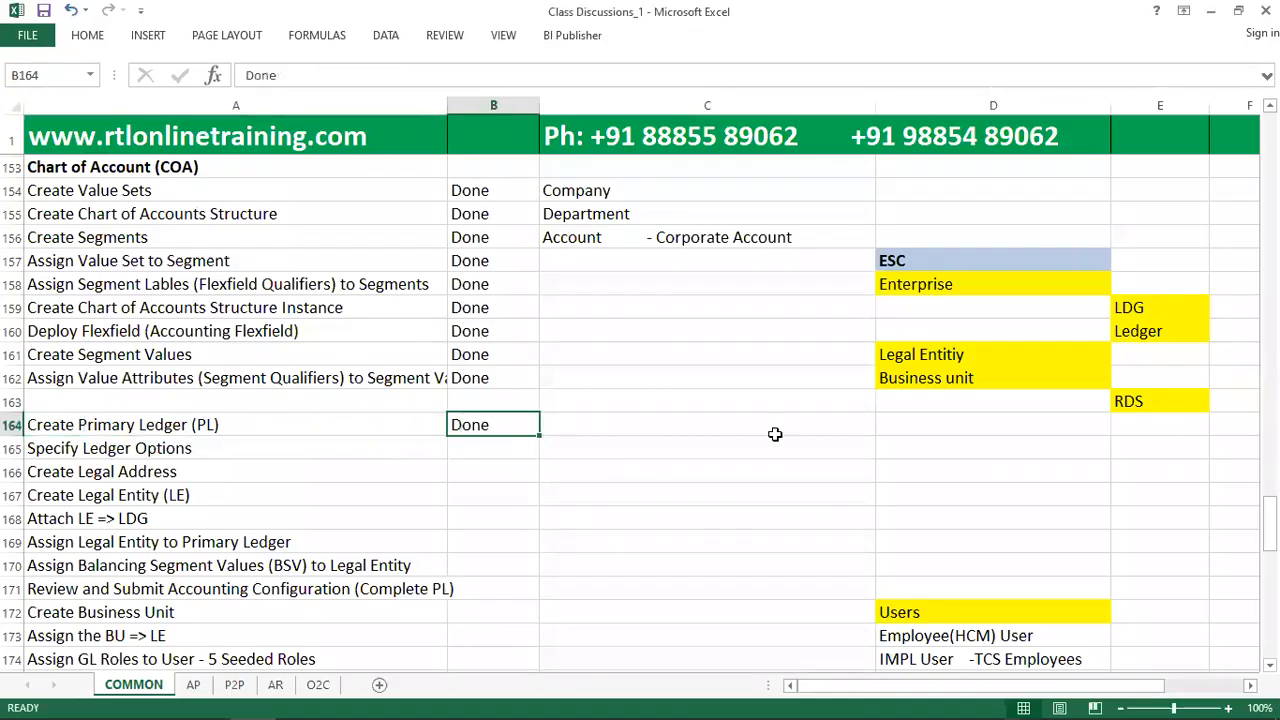
left_click(962, 354)
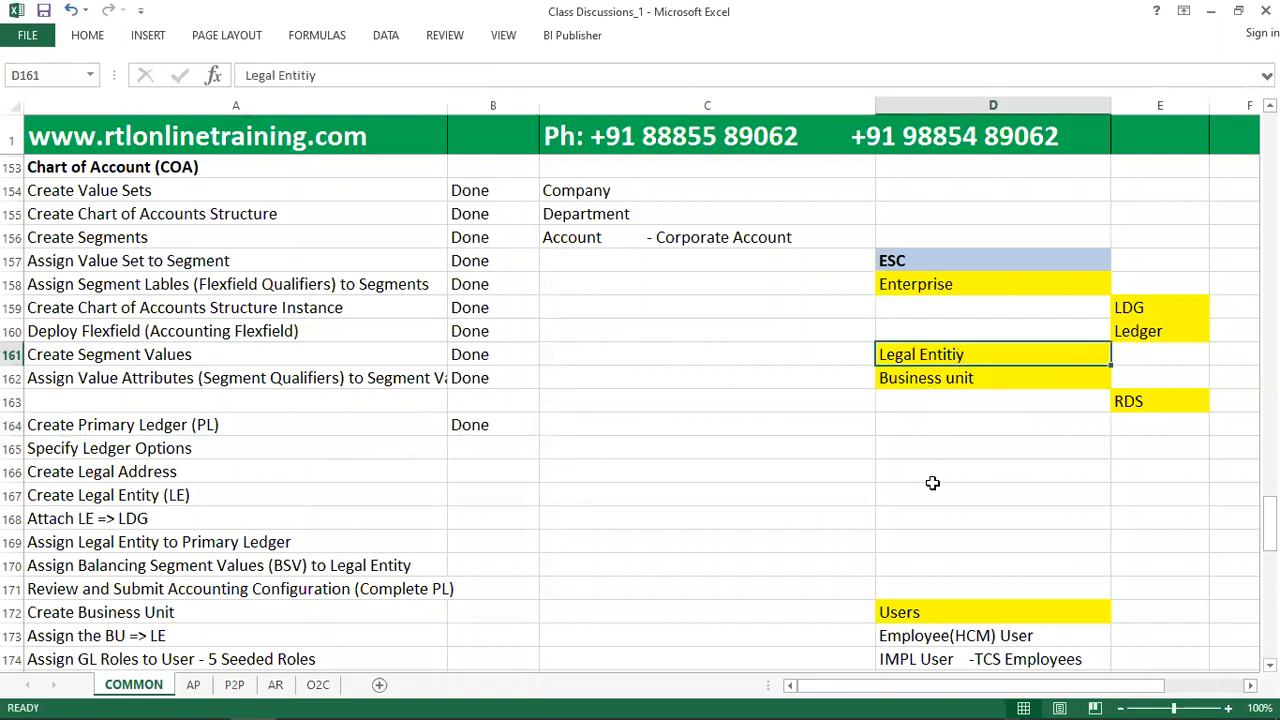
left_click(1145, 330)
Switch back to Oracle Fusion and search the project tasks for "manage legal Entity".
key("alt+Tab")
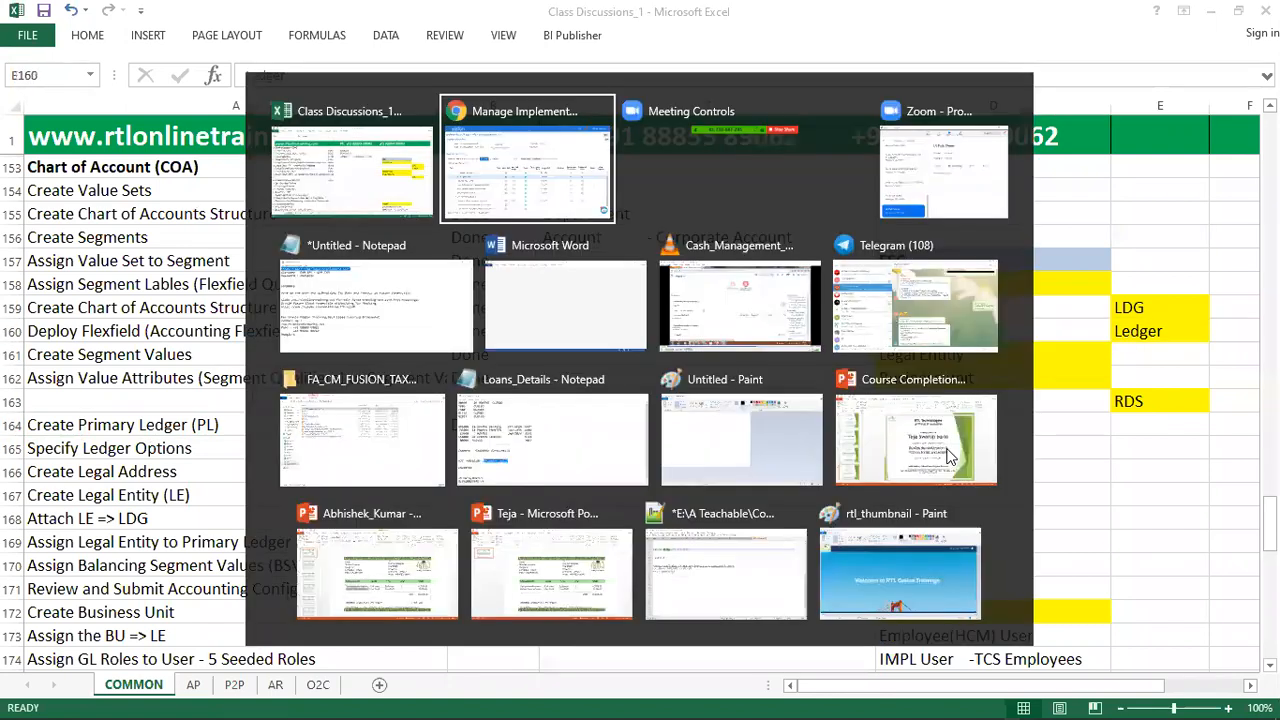
triple_click(150, 289)
type("manage legal")
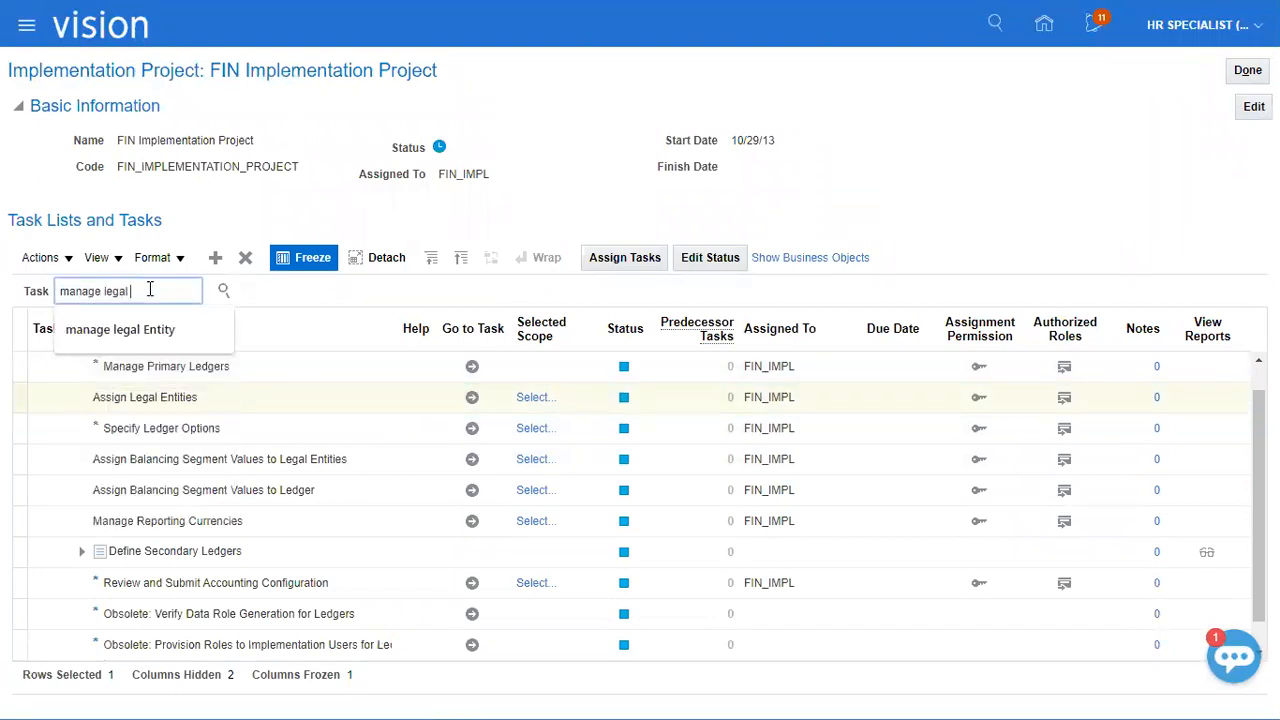
left_click(195, 329)
left_click(223, 291)
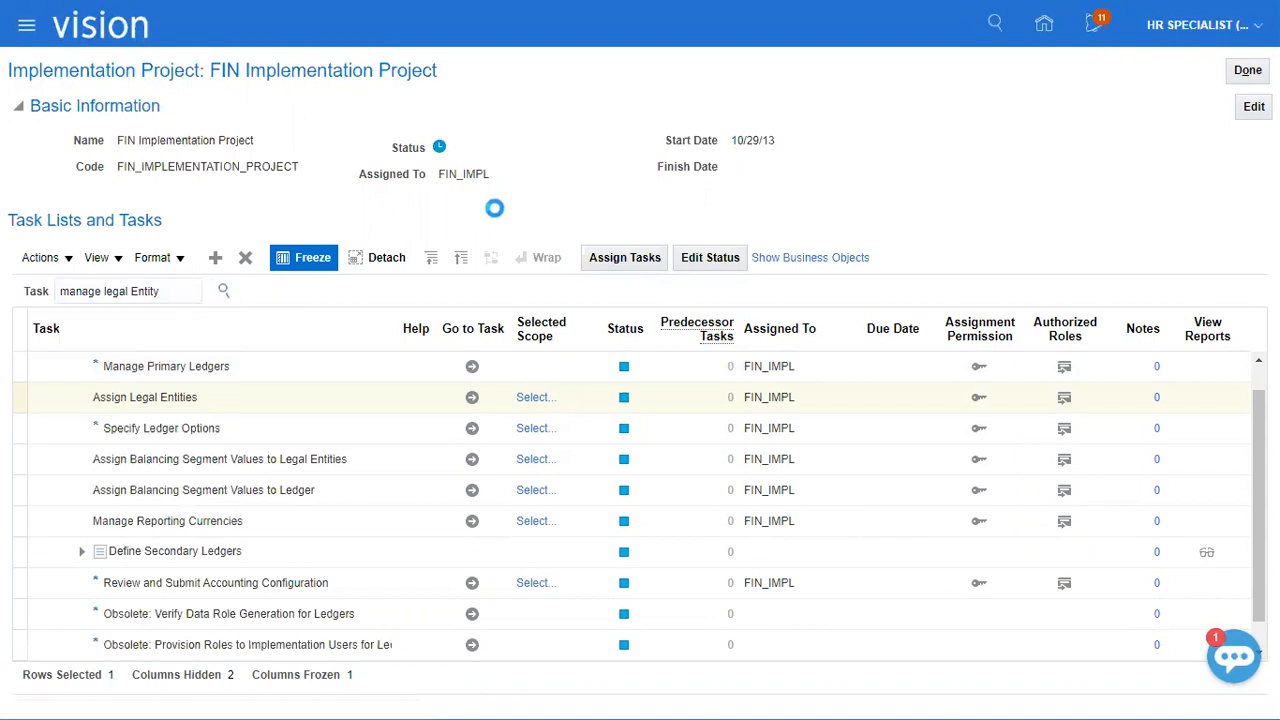
left_click(79, 351)
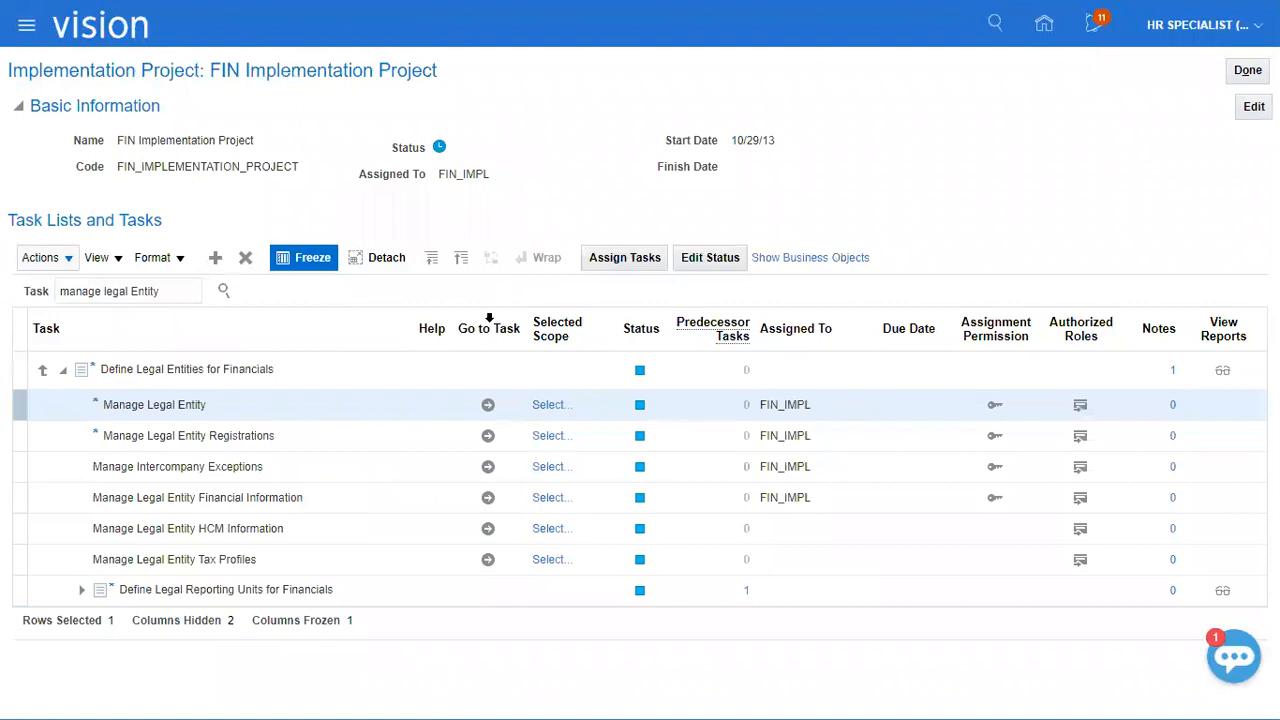
Set the legal entity scope of the Manage Legal Entity task to Create New and go to the task.
left_click(556, 436)
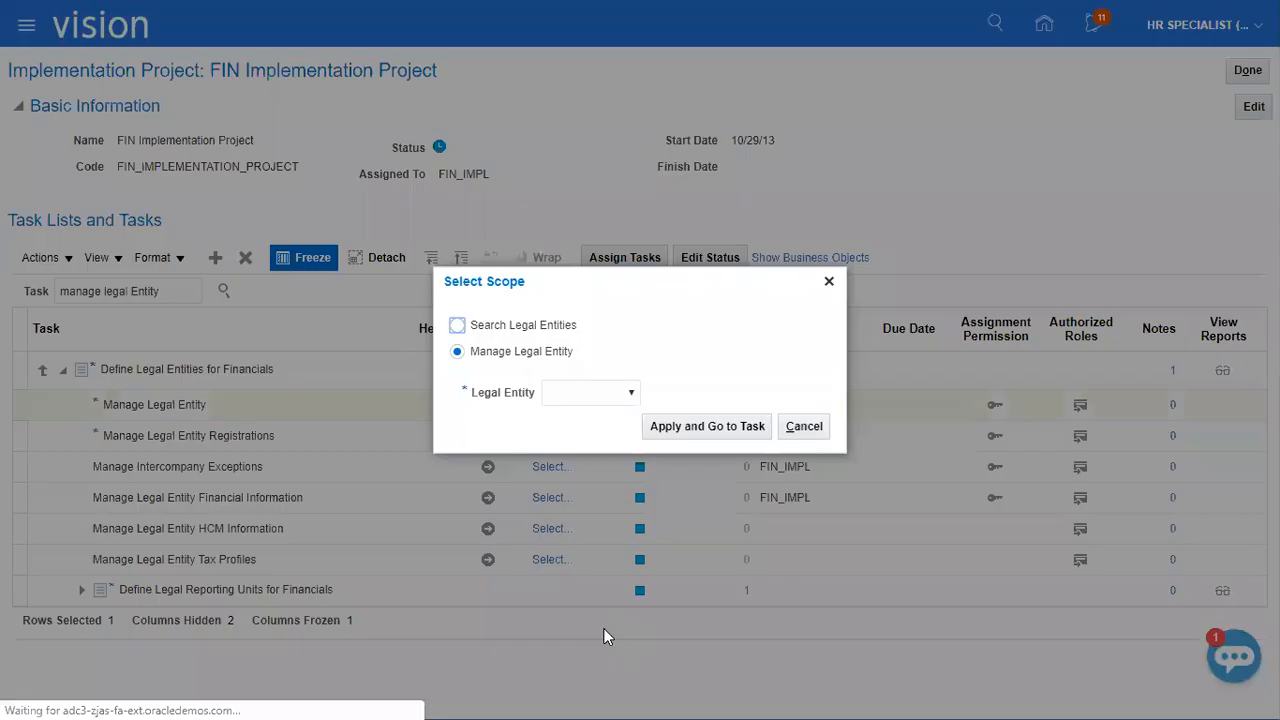
left_click(610, 392)
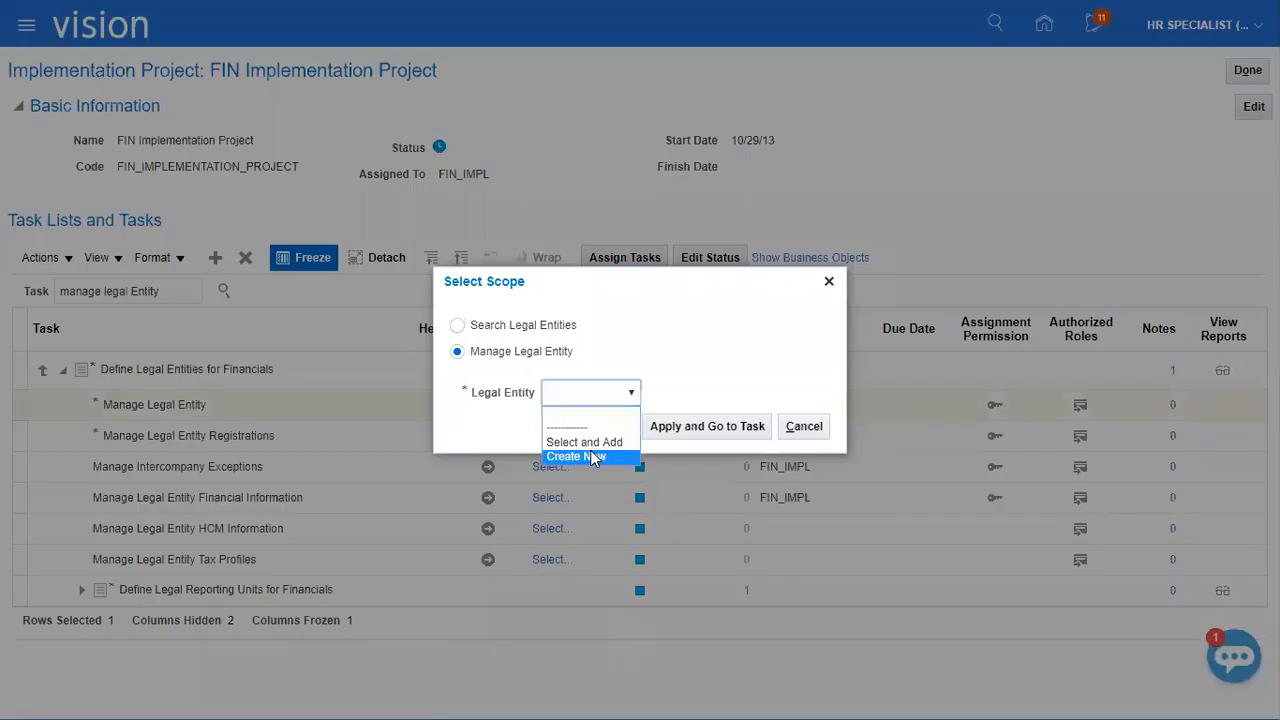
left_click(591, 455)
left_click(700, 428)
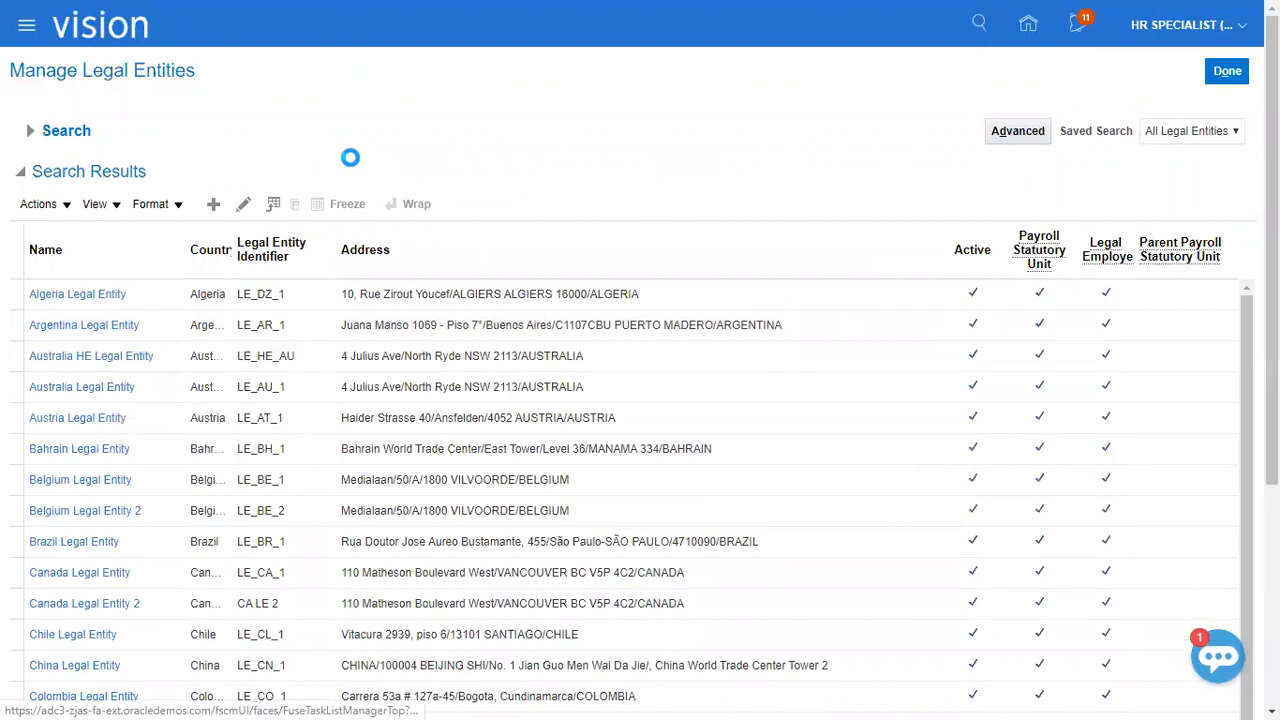
Enter XEROX_LE as both the name and the legal entity identifier of a new United States legal entity.
left_click(397, 162)
type("XEROX_LE")
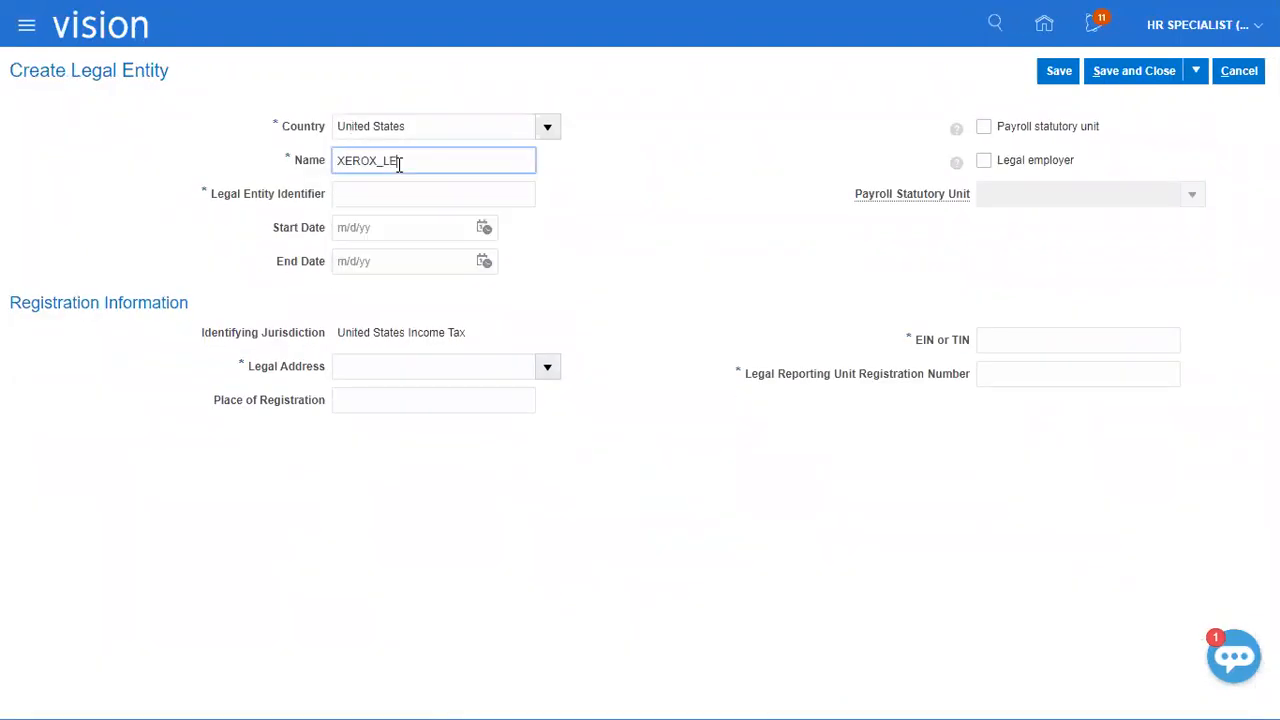
double_click(398, 162)
key("ctrl+c")
key("Tab")
Set the legal entity's start date to 1/1/20 and make it a payroll statutory unit and legal employer.
key("Tab")
key("shift+Tab")
key("ctrl+v")
key("Tab")
type("1/1/20")
key("Tab")
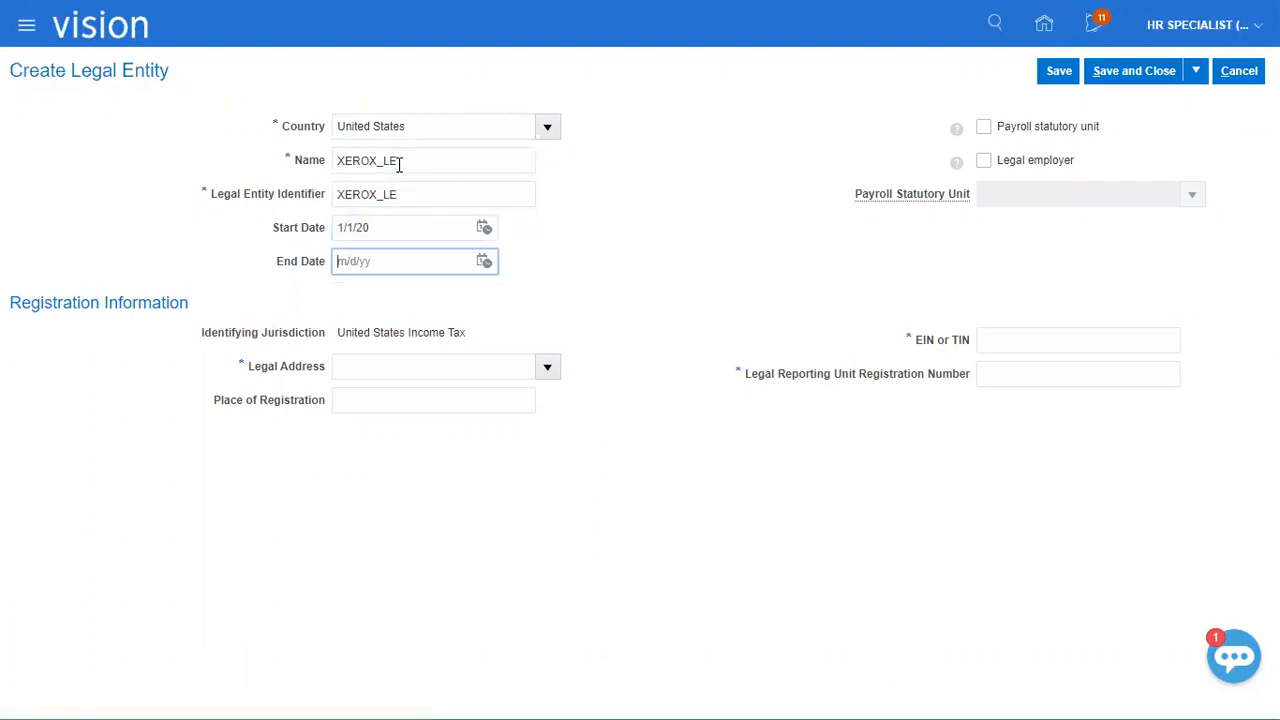
left_click(1050, 162)
left_click(1040, 126)
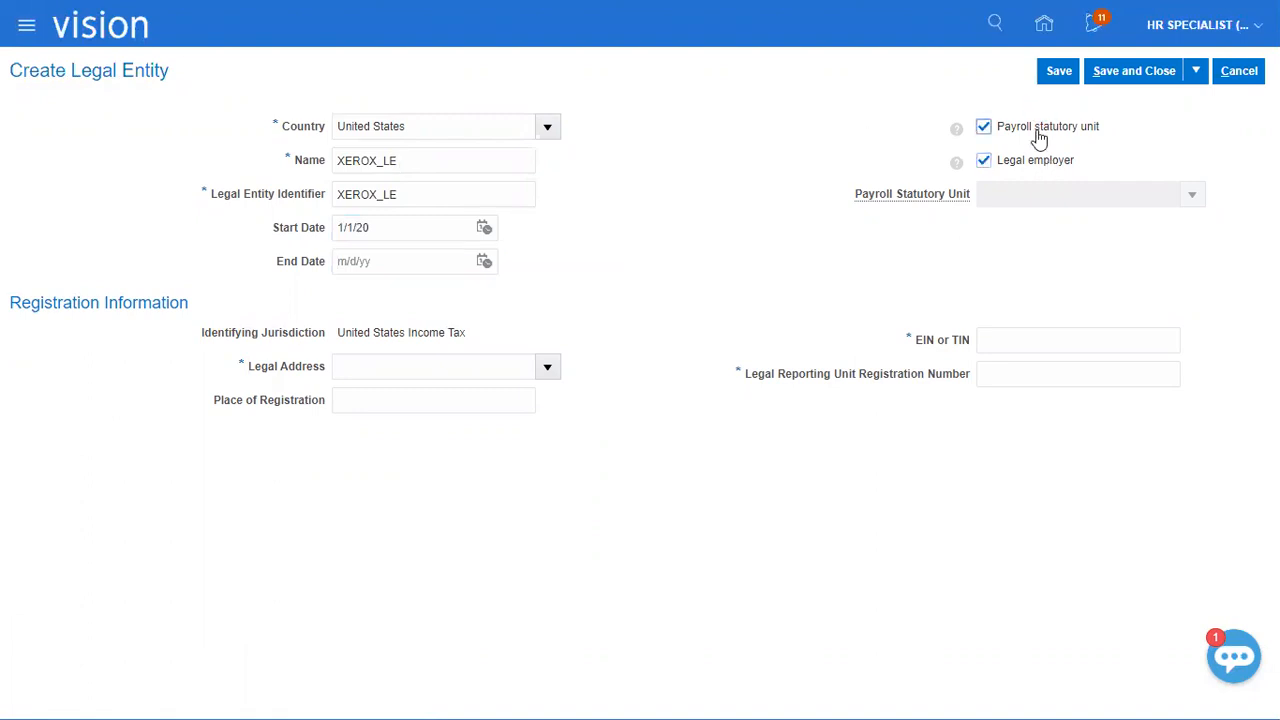
Choose the existing Denver location as the legal address and enter NewYork City as the place of registration.
left_click(547, 367)
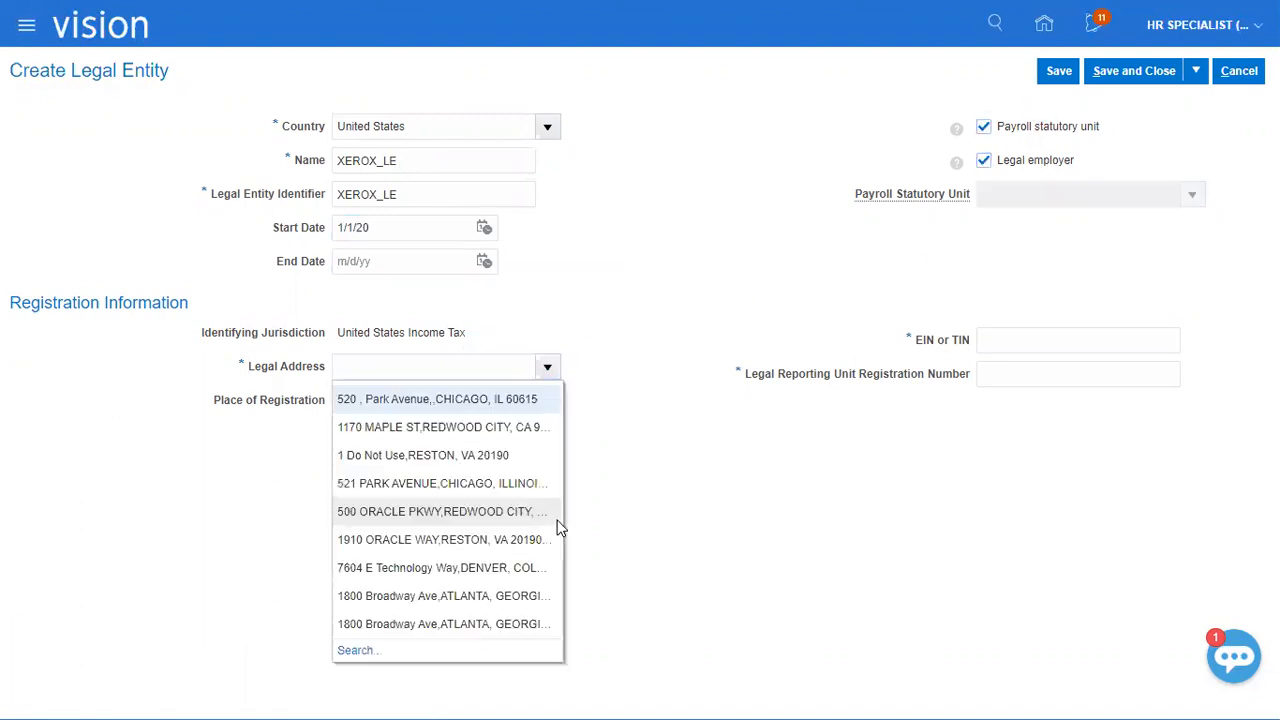
left_click(462, 563)
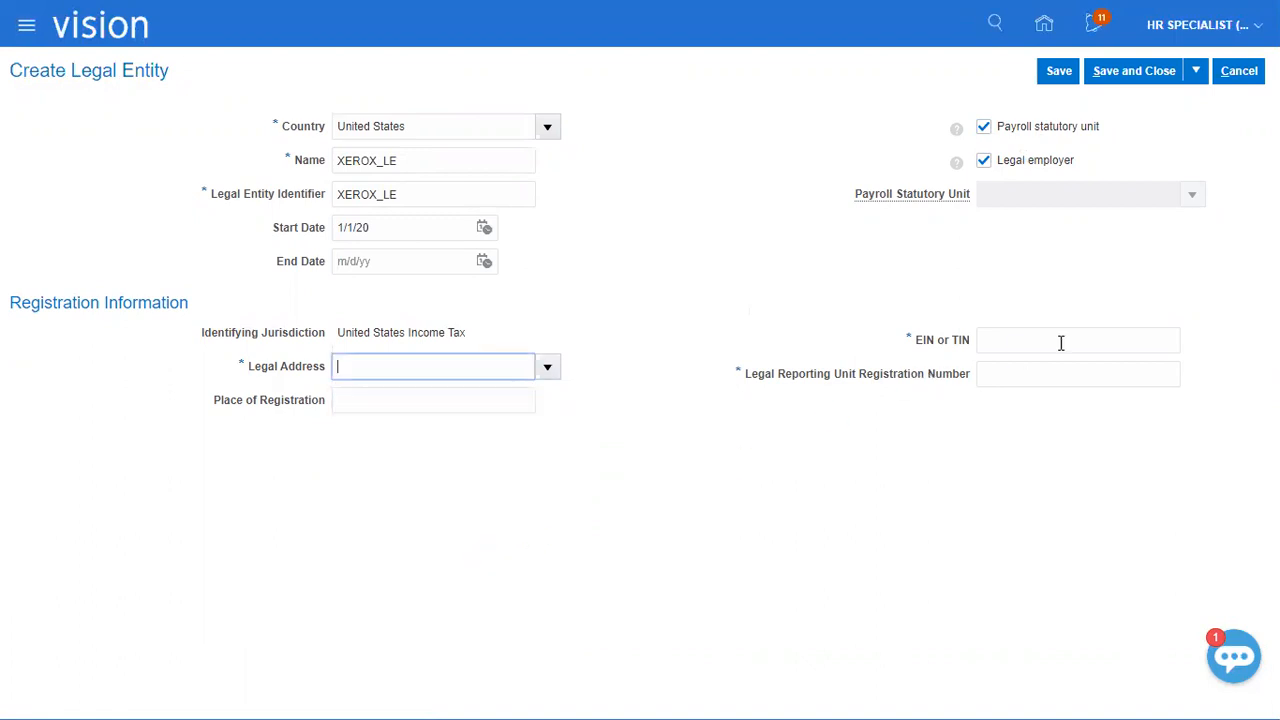
left_click(344, 395)
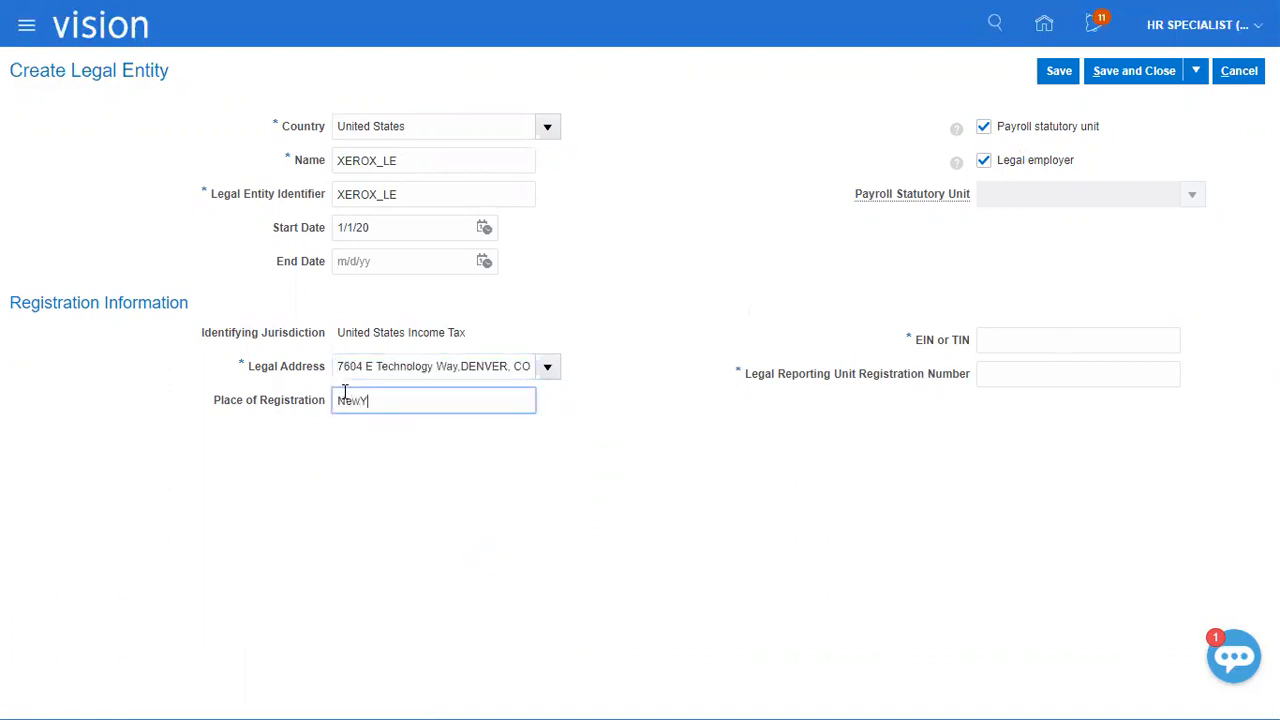
key("Tab")
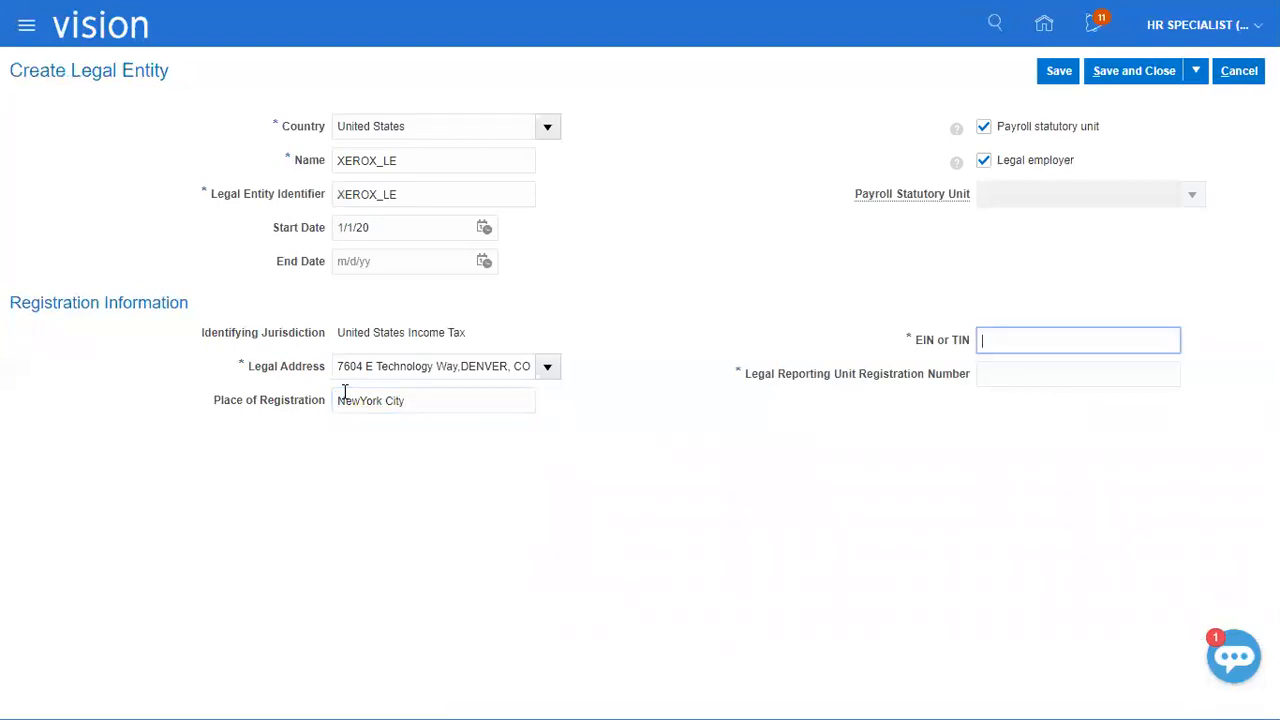
Fill in the EIN or TIN and the legal reporting unit registration number, and save and close the legal entity.
type("LDSJGBWEUI25I")
key("Tab")
type("JDSGB34UI")
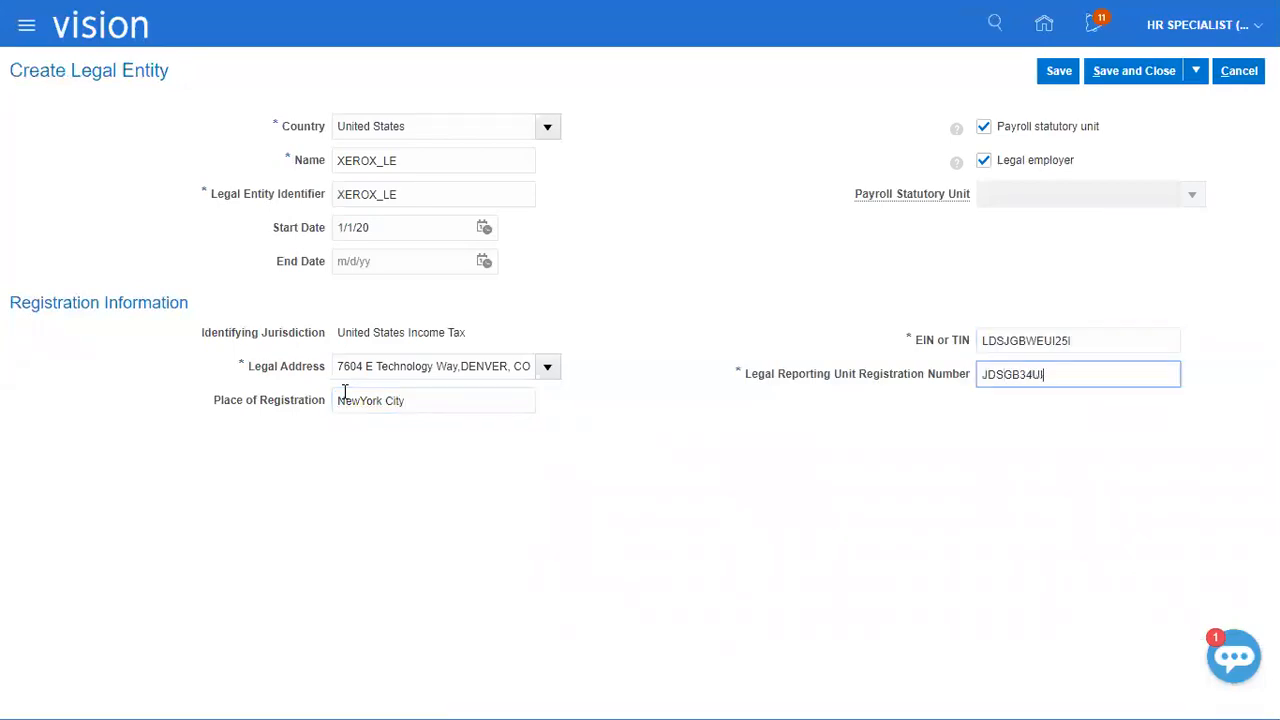
left_click(1118, 76)
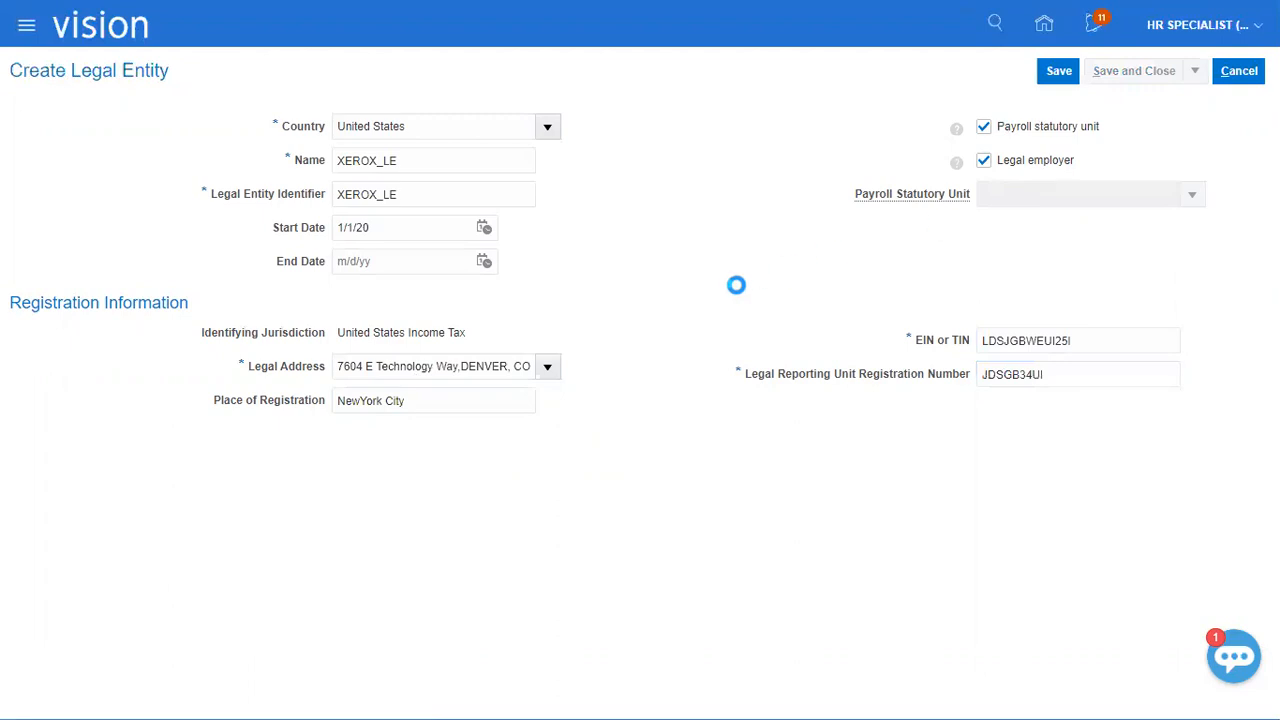
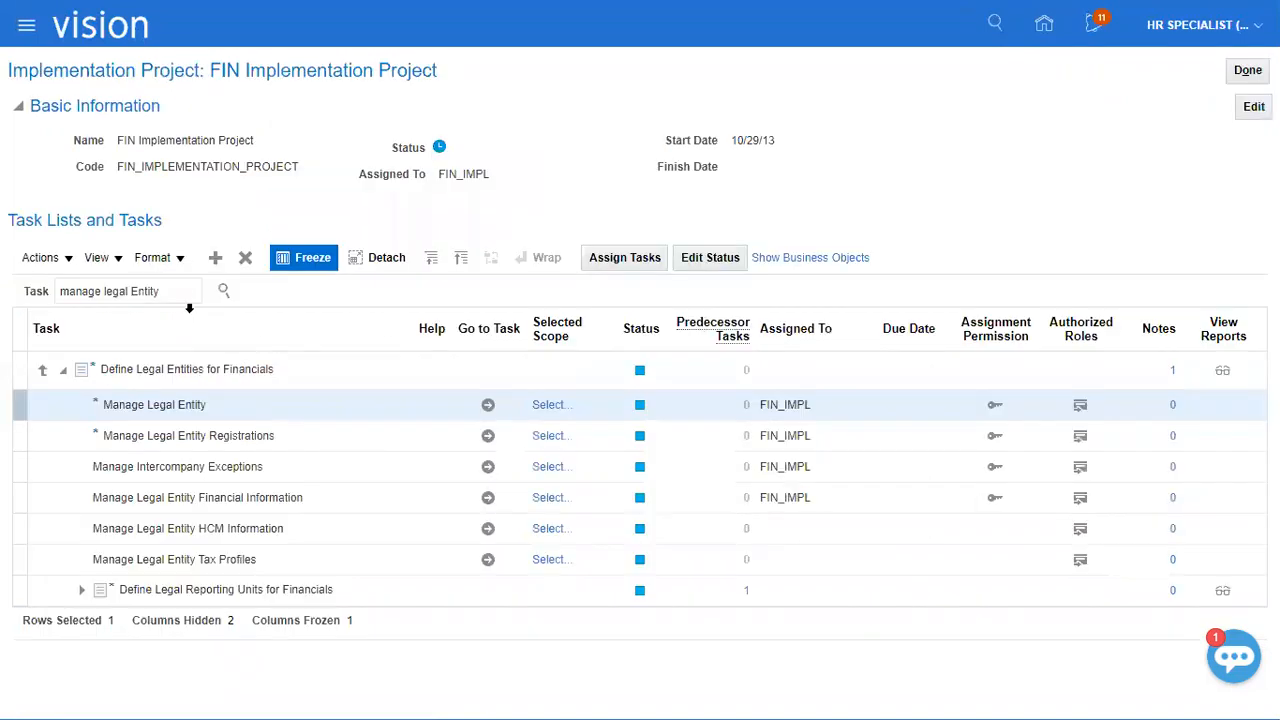
Search the project tasks for "Assign Legal Ent" and open the scope selection of the Assign Legal Entities task.
type("Assign Legal Entity")
left_click(180, 290)
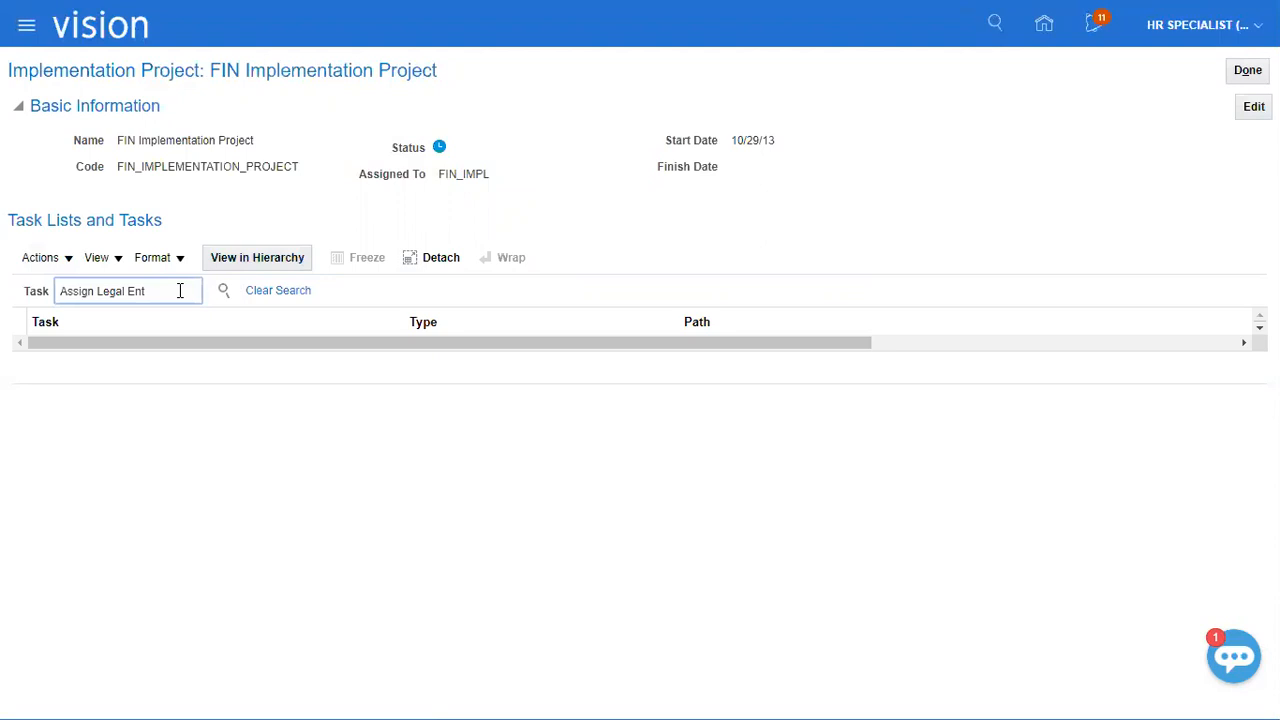
key("Return")
left_click(115, 351)
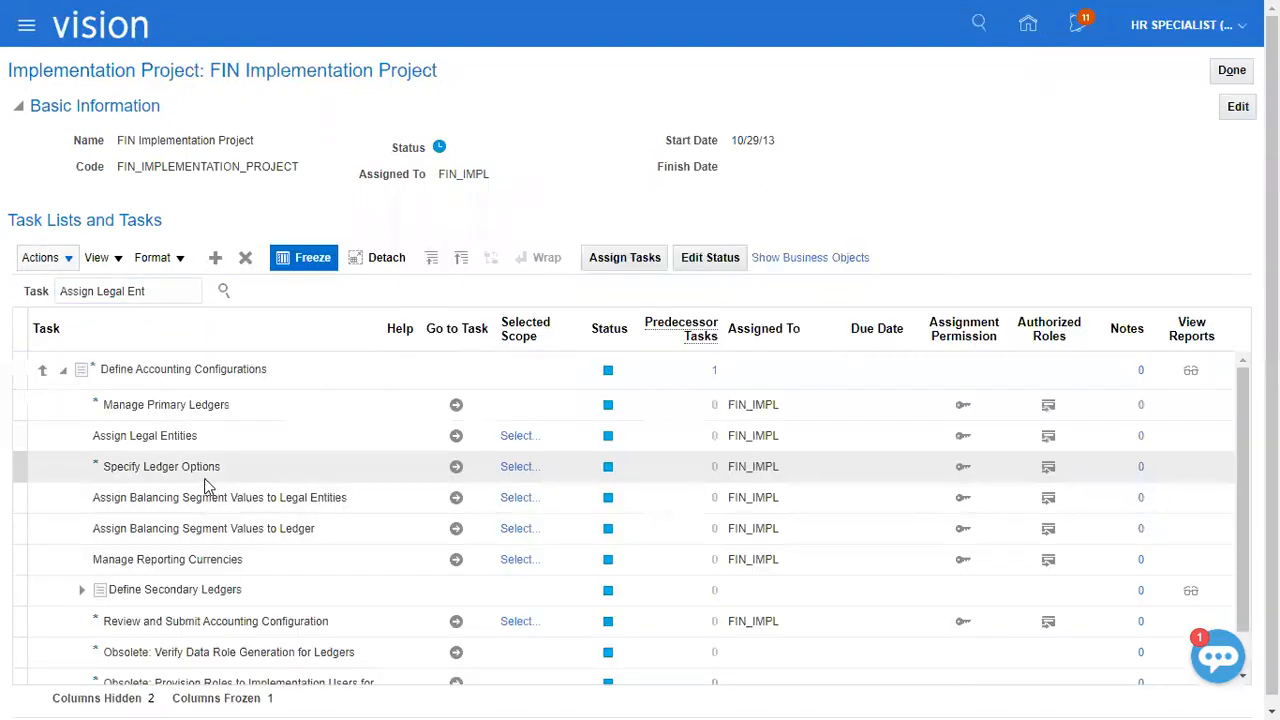
left_click(200, 437)
left_click(543, 442)
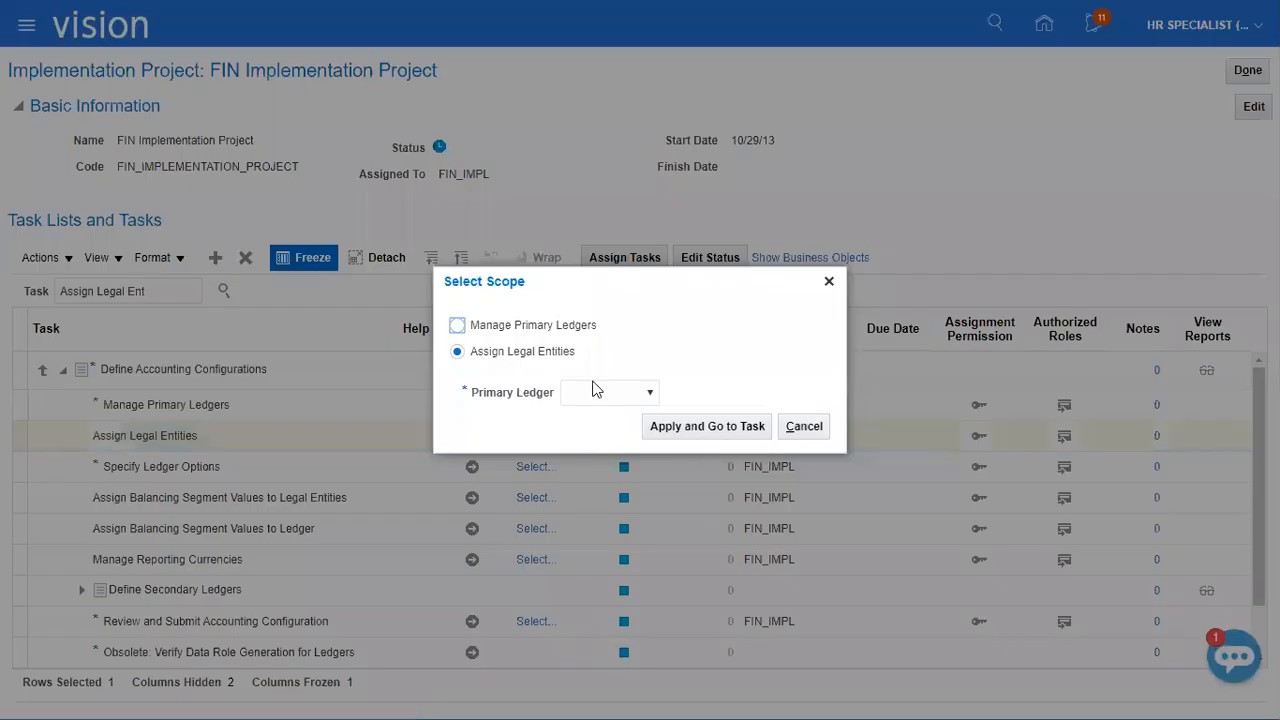
Select and add XEROX Ledger as the primary ledger scope for assigning legal entities.
left_click(596, 391)
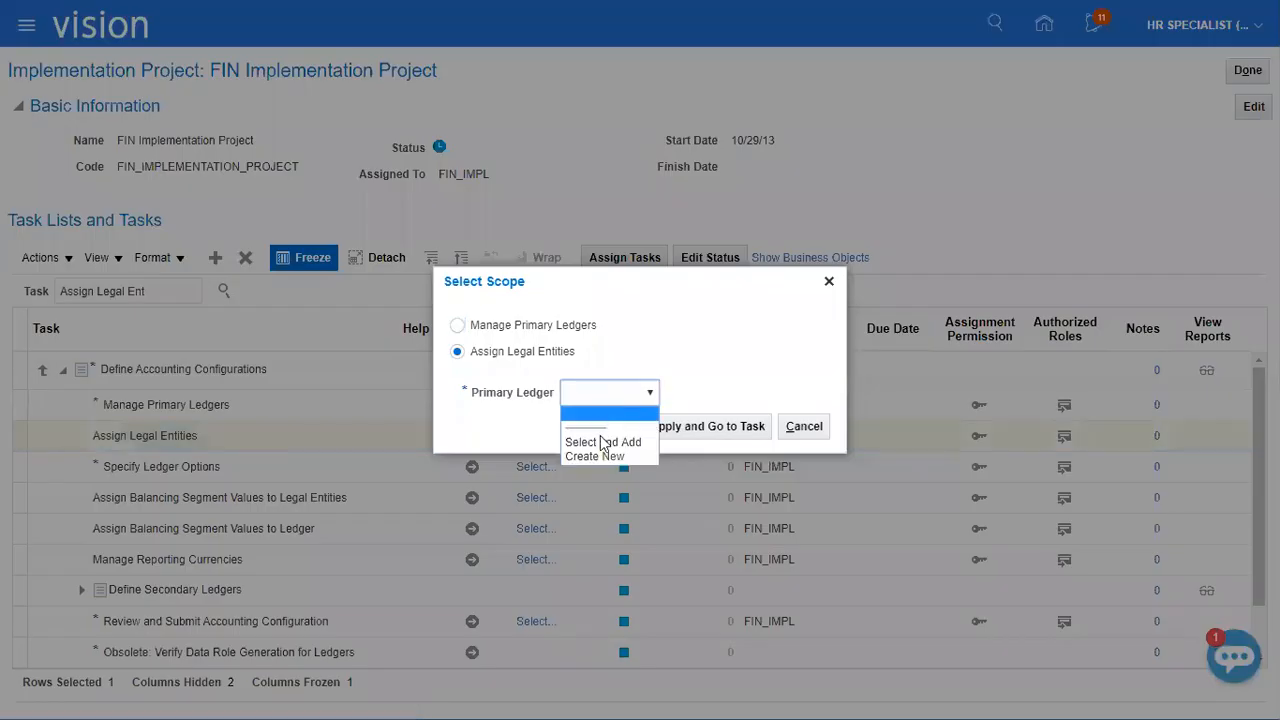
left_click(602, 442)
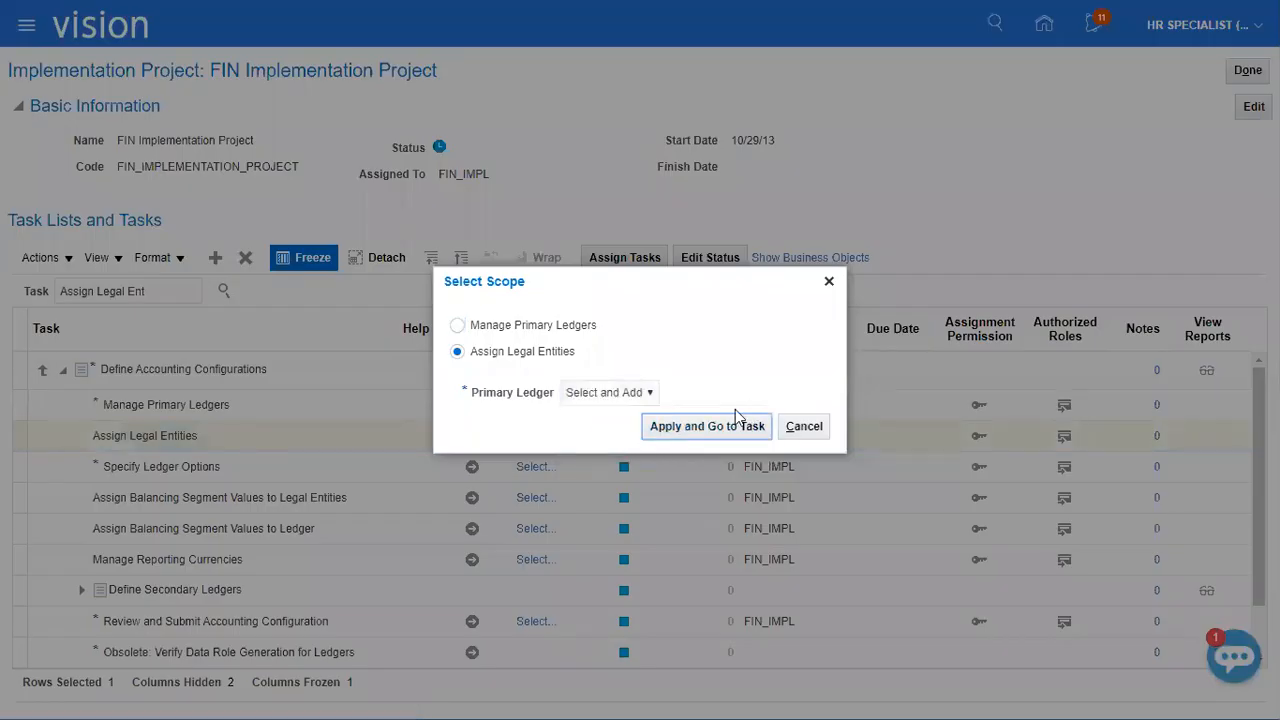
left_click(710, 427)
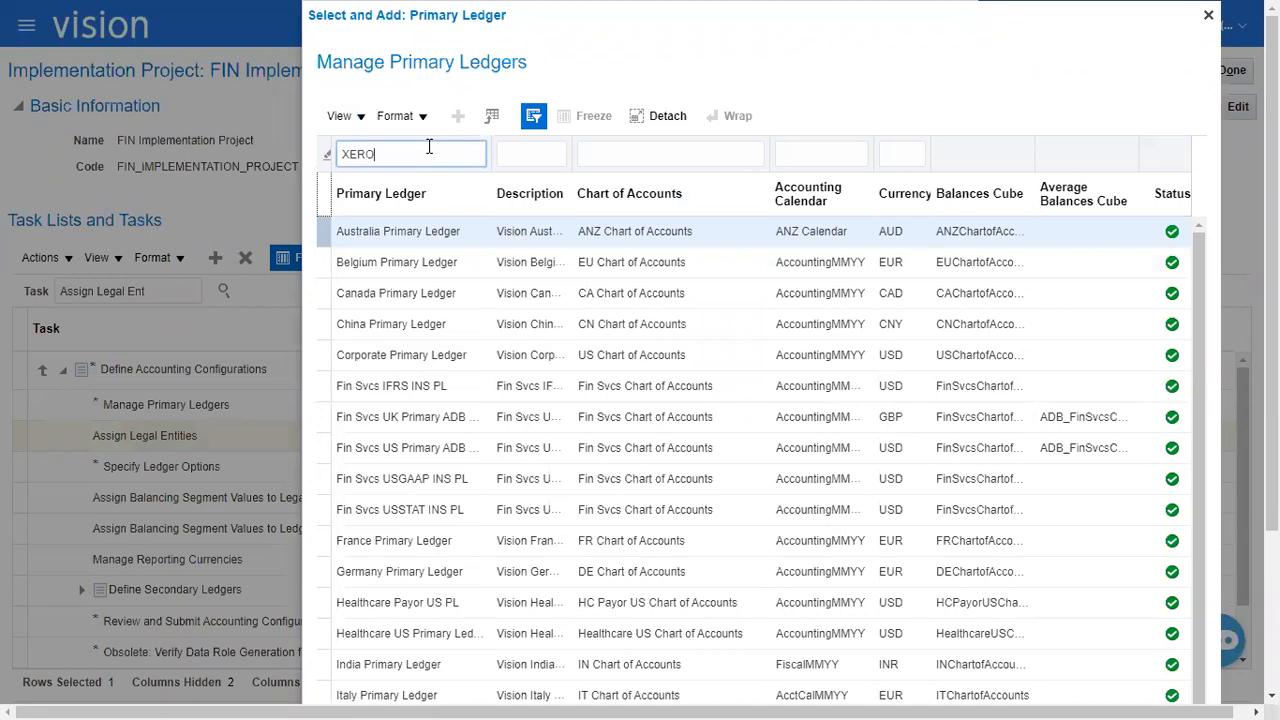
key("Return")
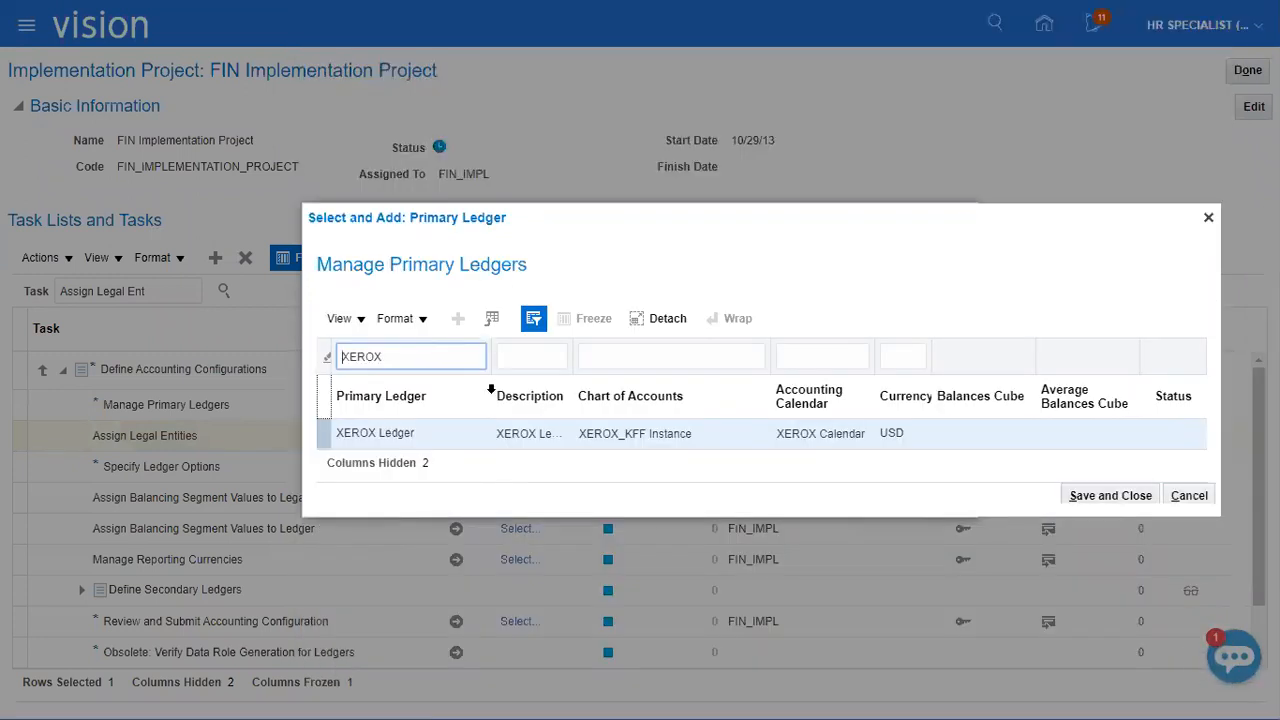
left_click(493, 433)
left_click(1132, 497)
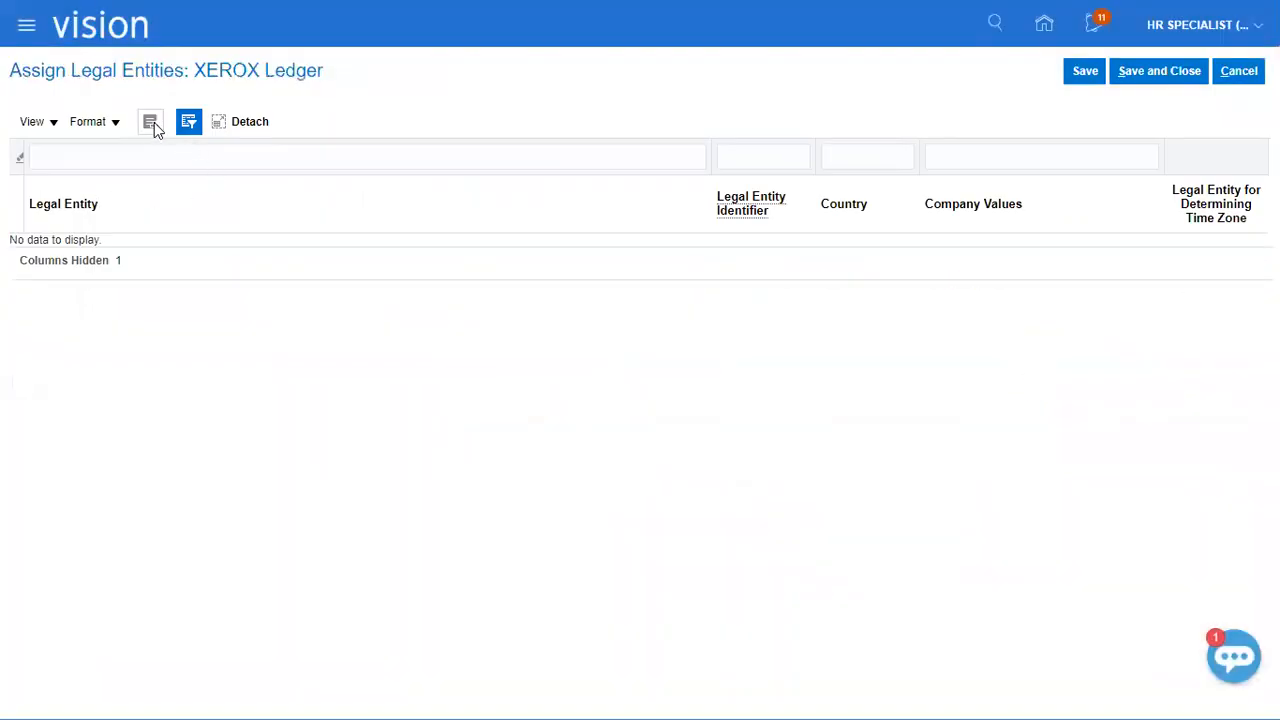
Assign the XEROX_LE legal entity to XEROX Ledger, and save and close the assignment.
left_click(151, 122)
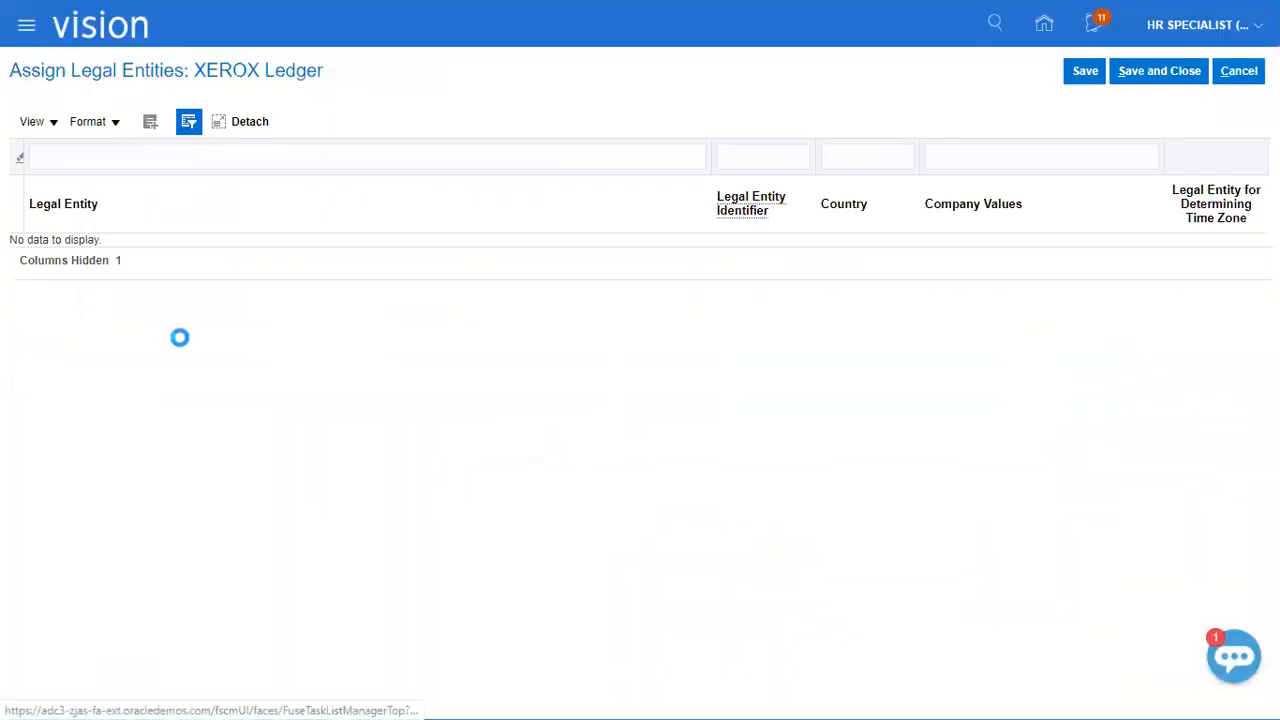
left_click(365, 249)
type("XEROX_LE")
left_click(523, 350)
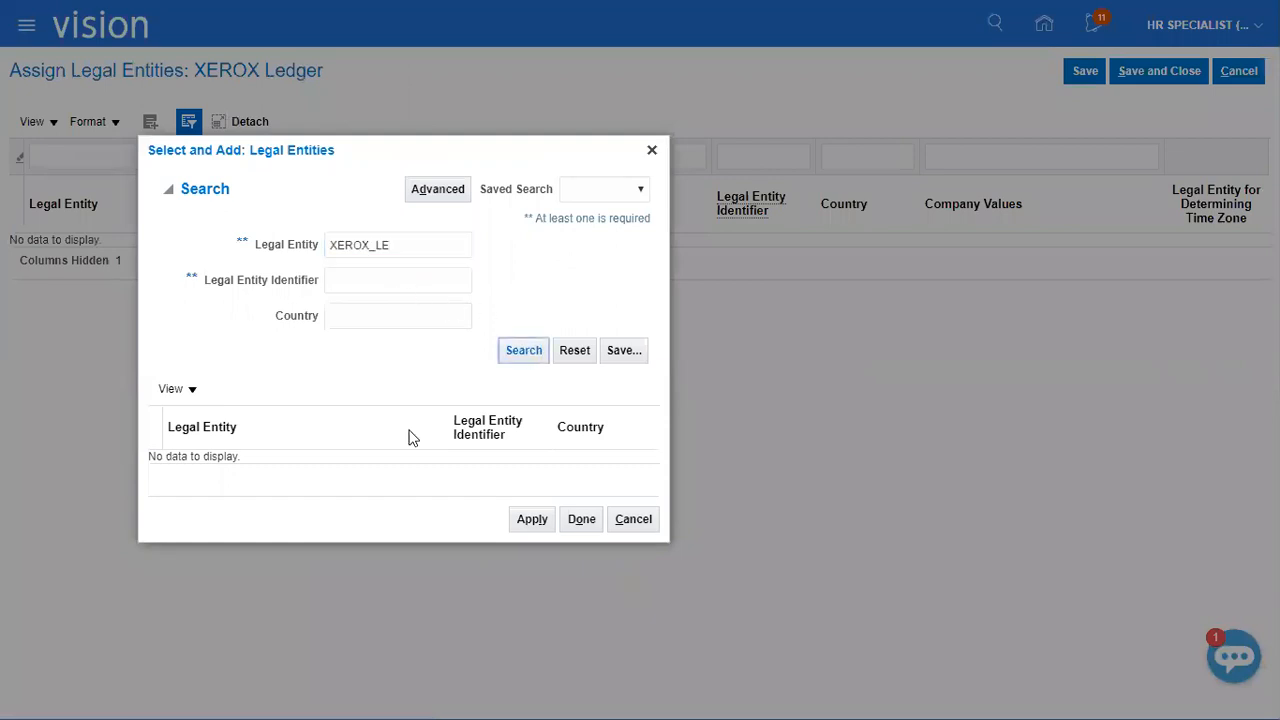
left_click(354, 464)
left_click(581, 536)
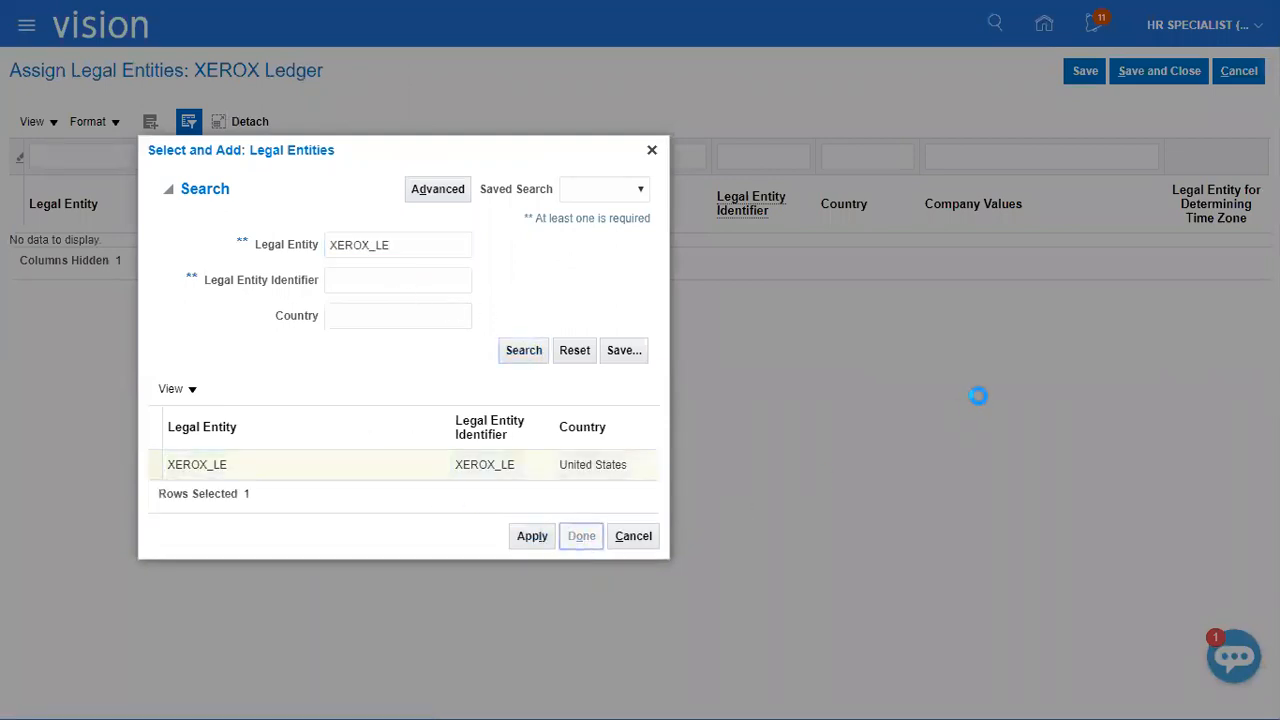
left_click(1142, 74)
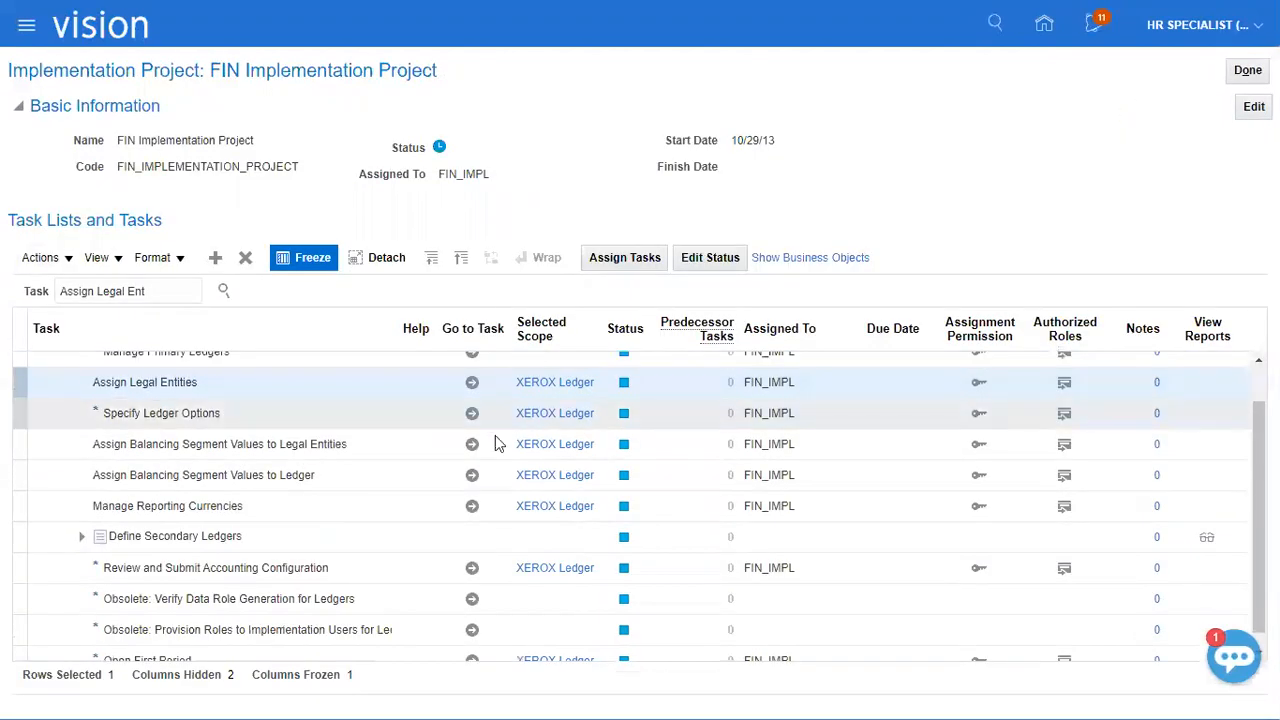
Search the tasks for "Manage Legal Entity" and open the scope selection of Manage Legal Entity HCM Information.
left_click_drag(158, 291, 5, 297)
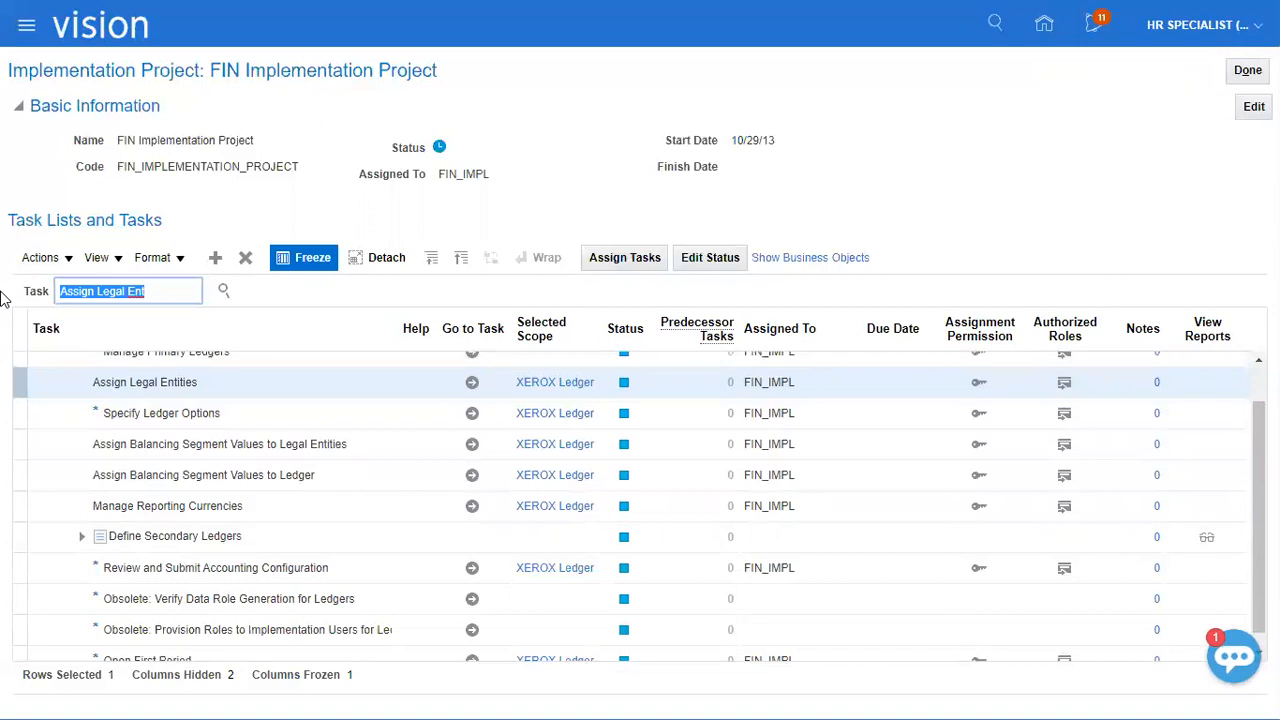
type("Manage Legal En")
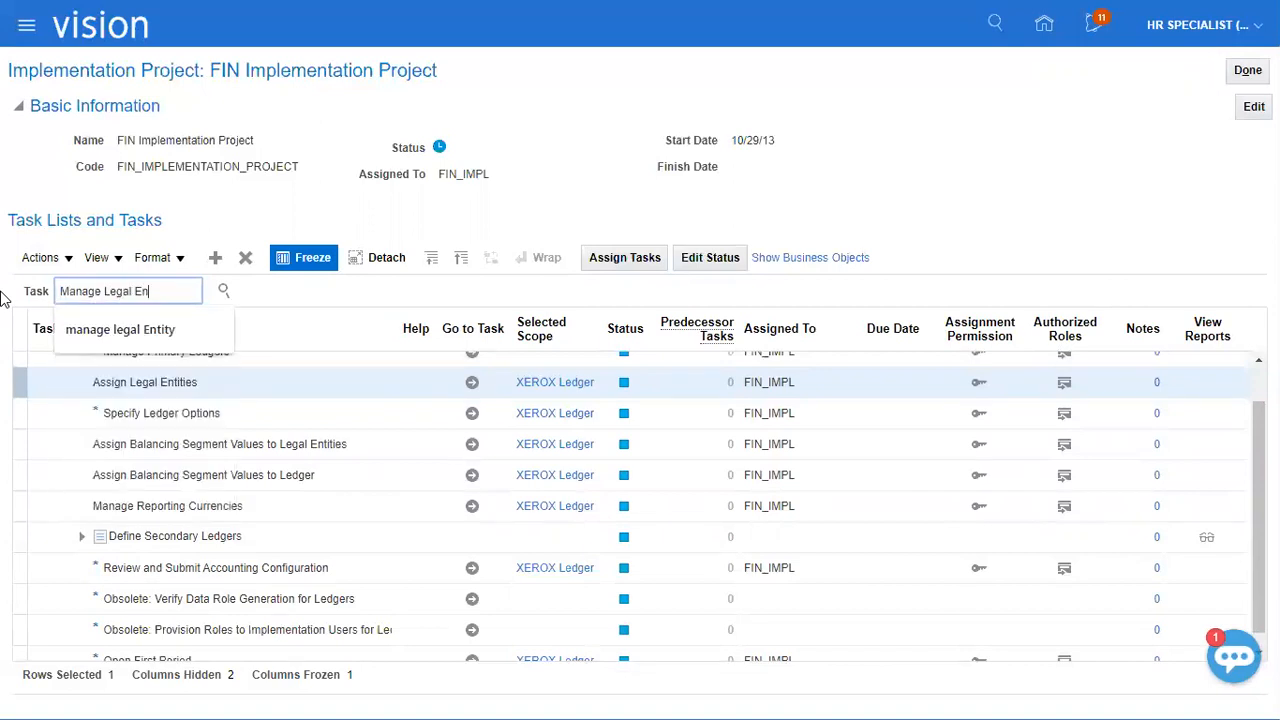
type("toty")
key("BackSpace")
key("BackSpace")
left_click(120, 351)
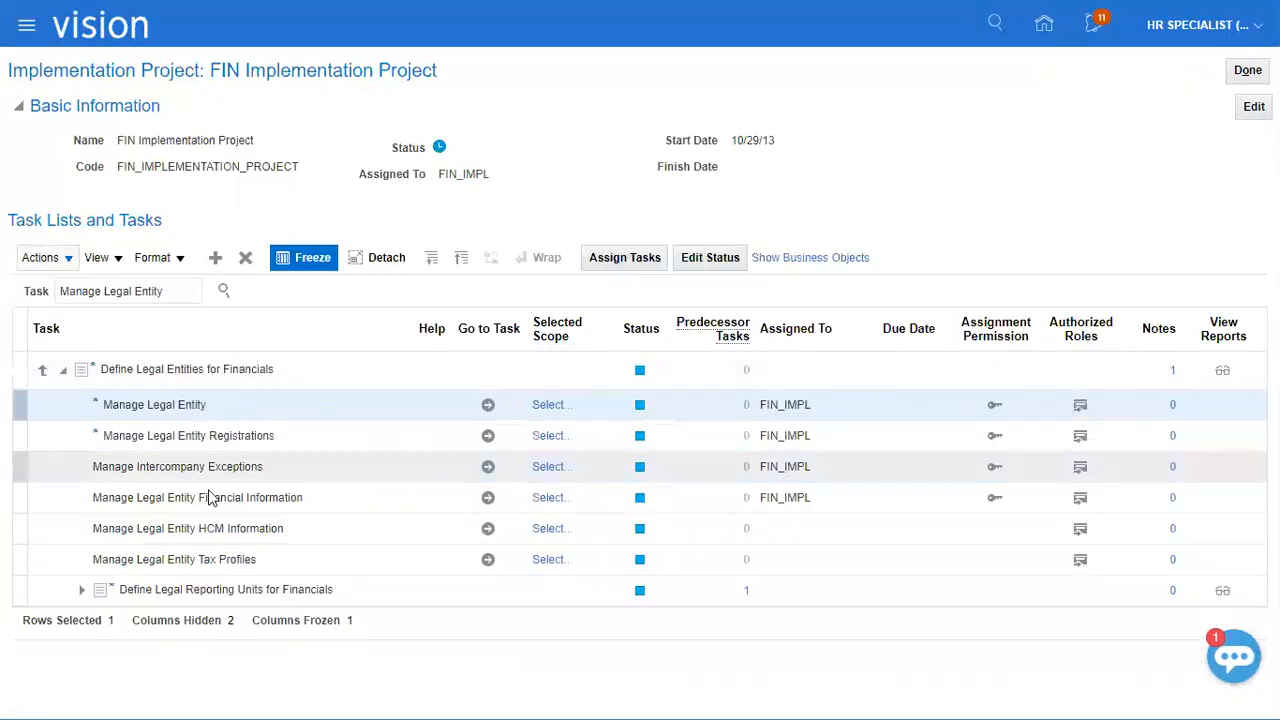
left_click(222, 528)
left_click(562, 530)
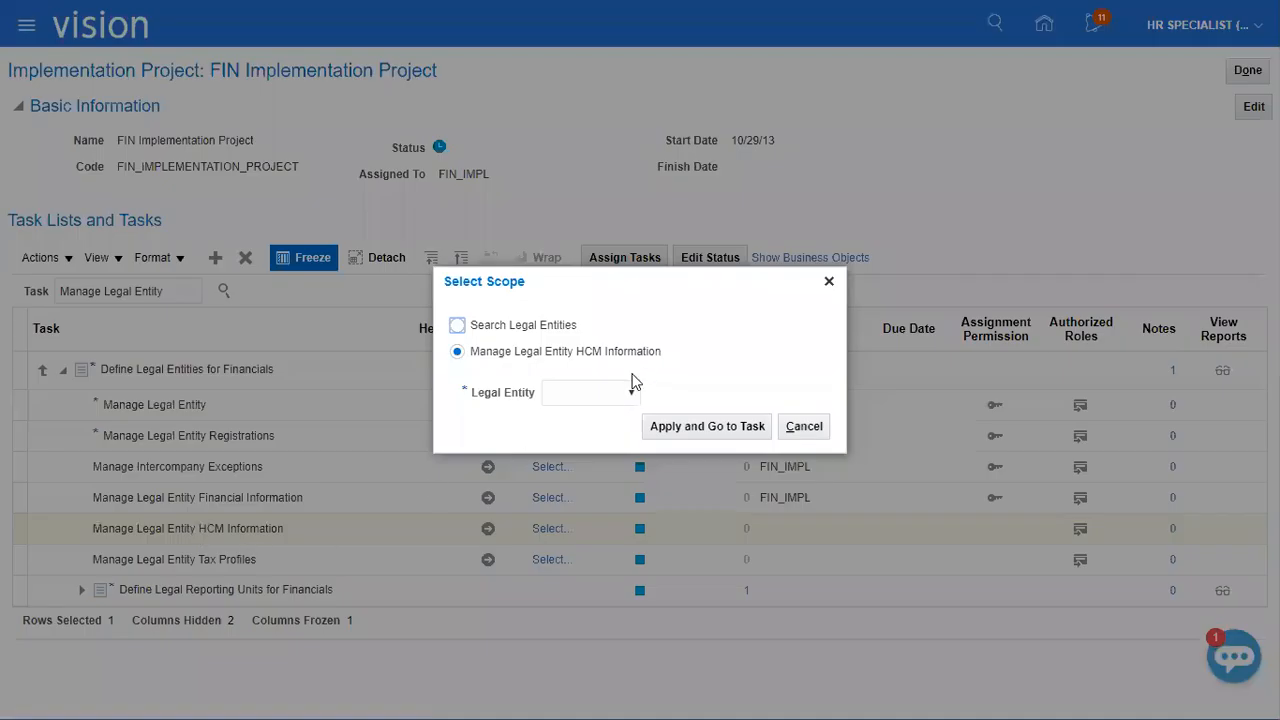
Find the XEROX_LE legal entity and add it as the scope of the HCM information task.
left_click(604, 396)
left_click(597, 443)
left_click(663, 426)
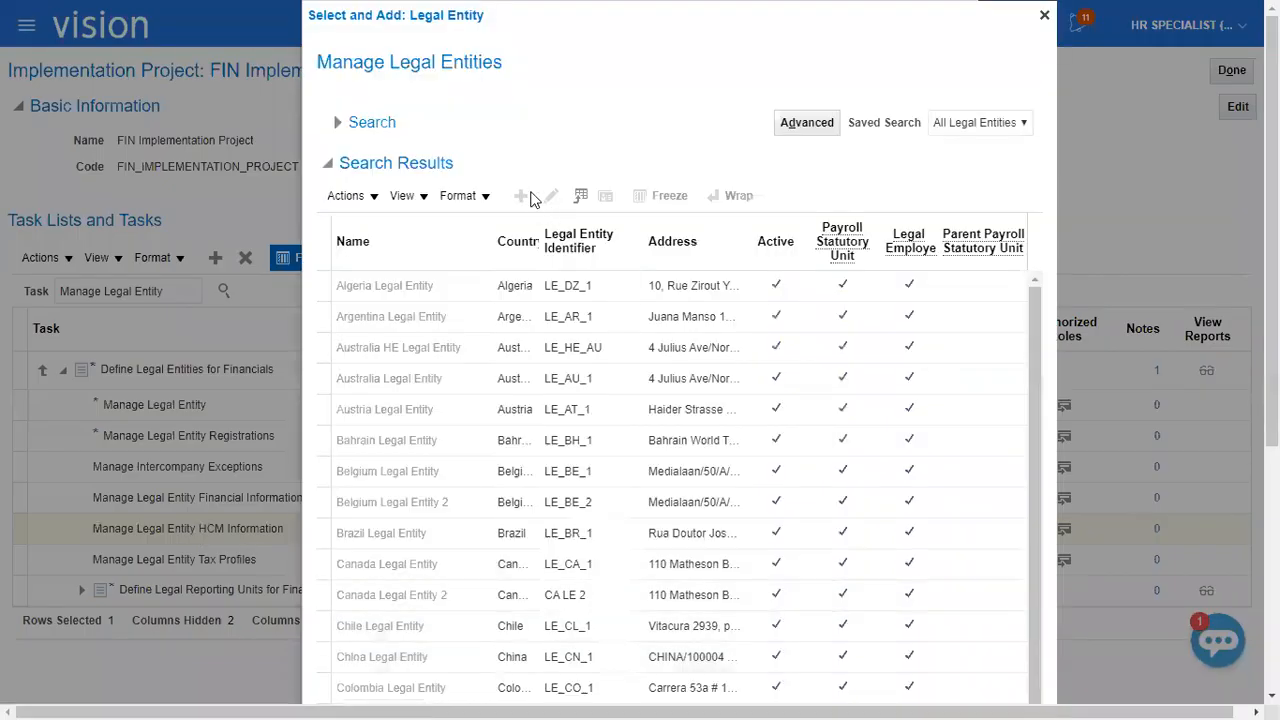
left_click(471, 159)
type("XEROX_LE")
left_click(905, 193)
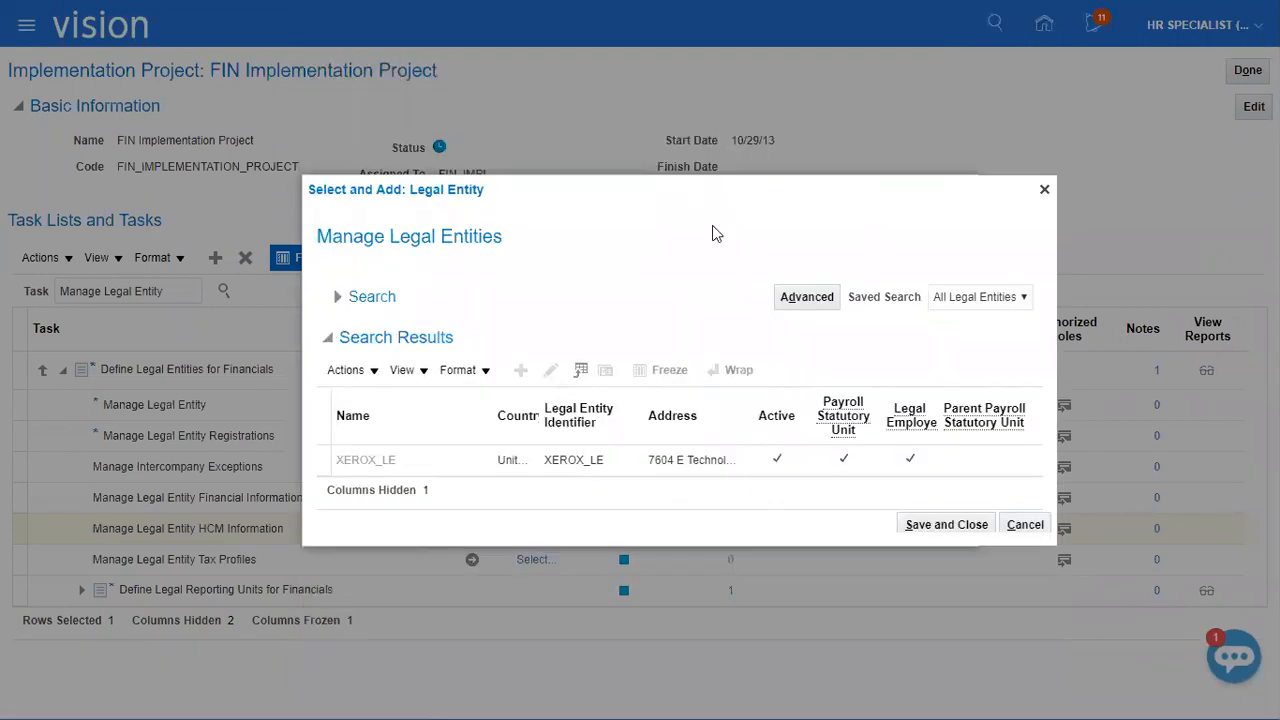
left_click(570, 460)
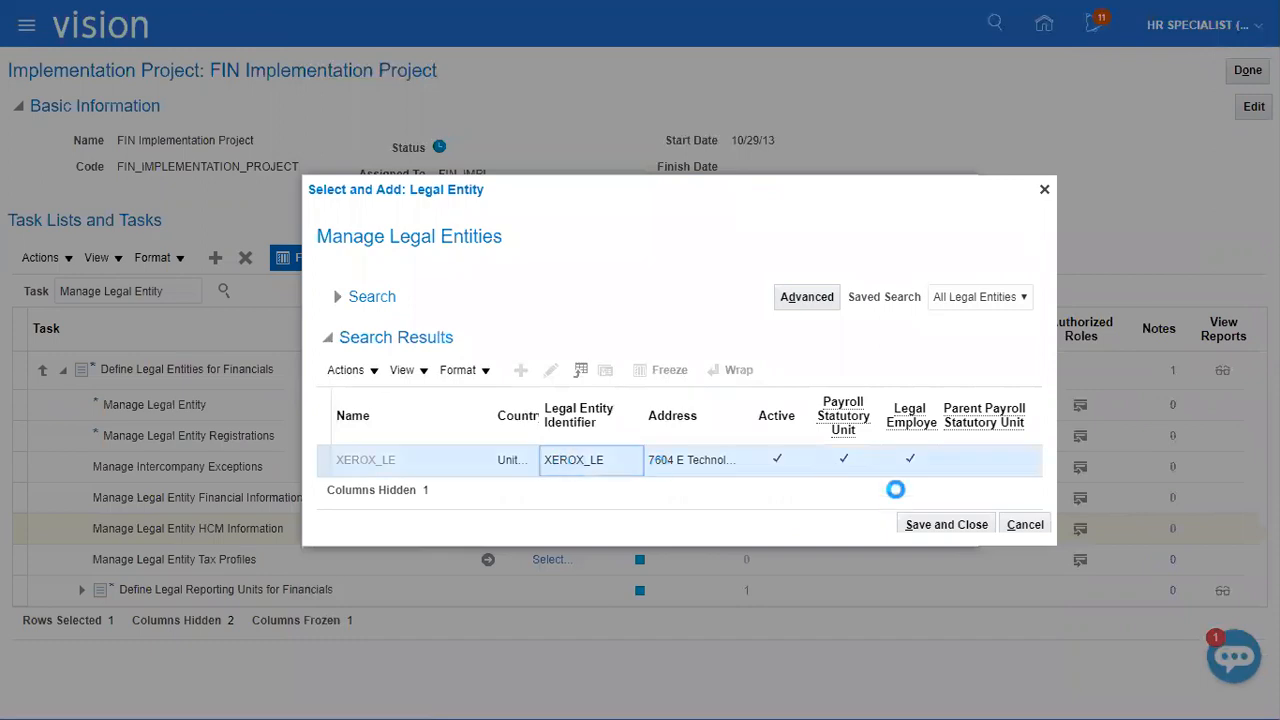
left_click(918, 530)
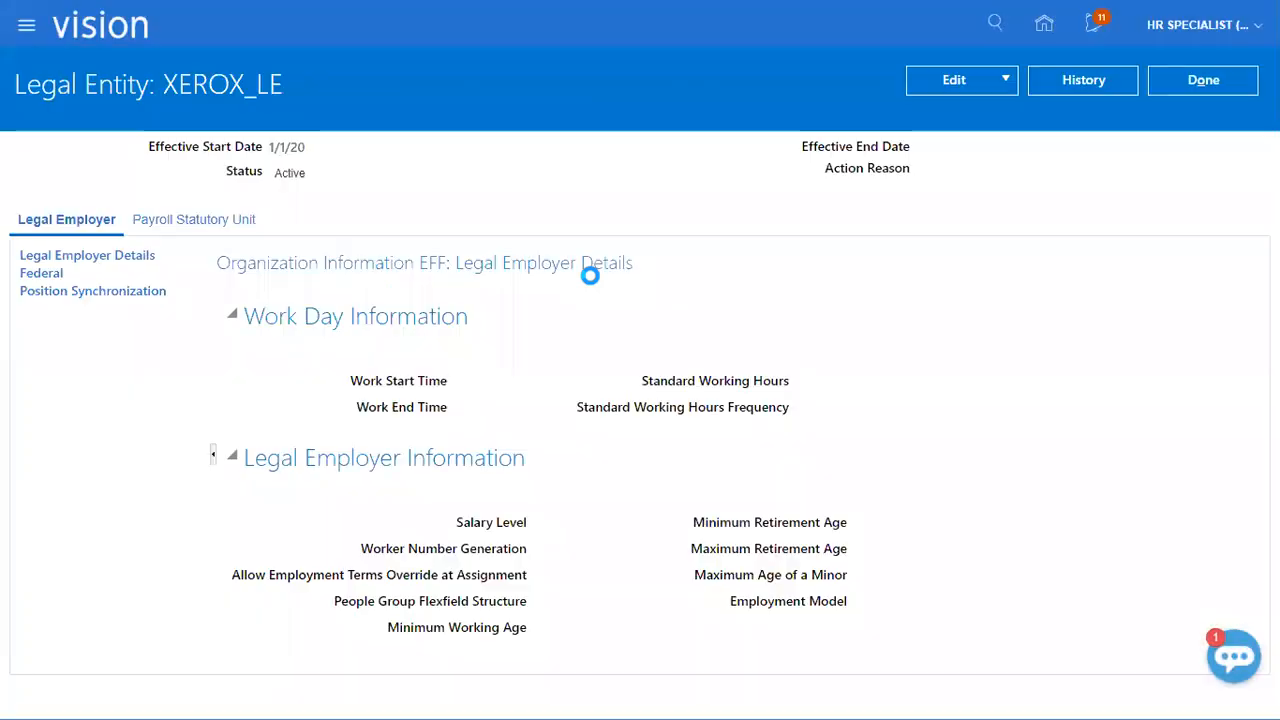
Edit XEROX_LE's payroll statutory unit details, setting US Legislative Data Group and a fiscal year start of 1/1/20.
left_click(960, 80)
left_click(958, 140)
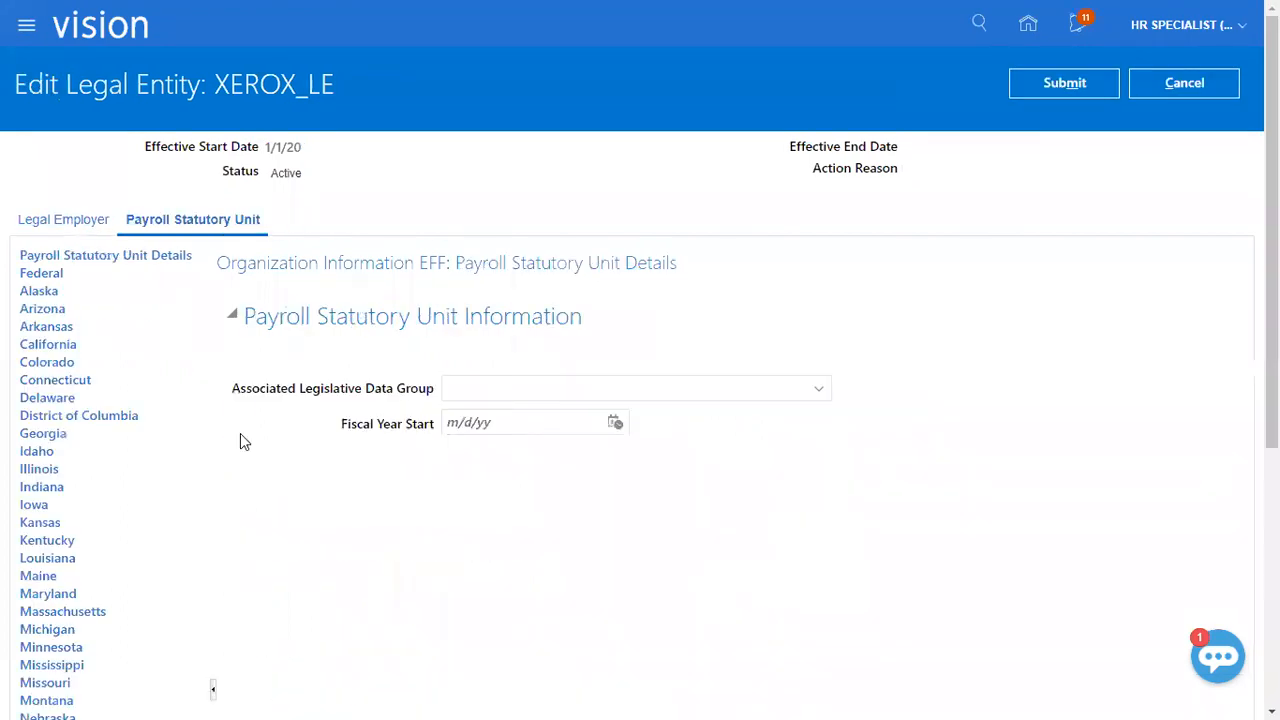
left_click(818, 389)
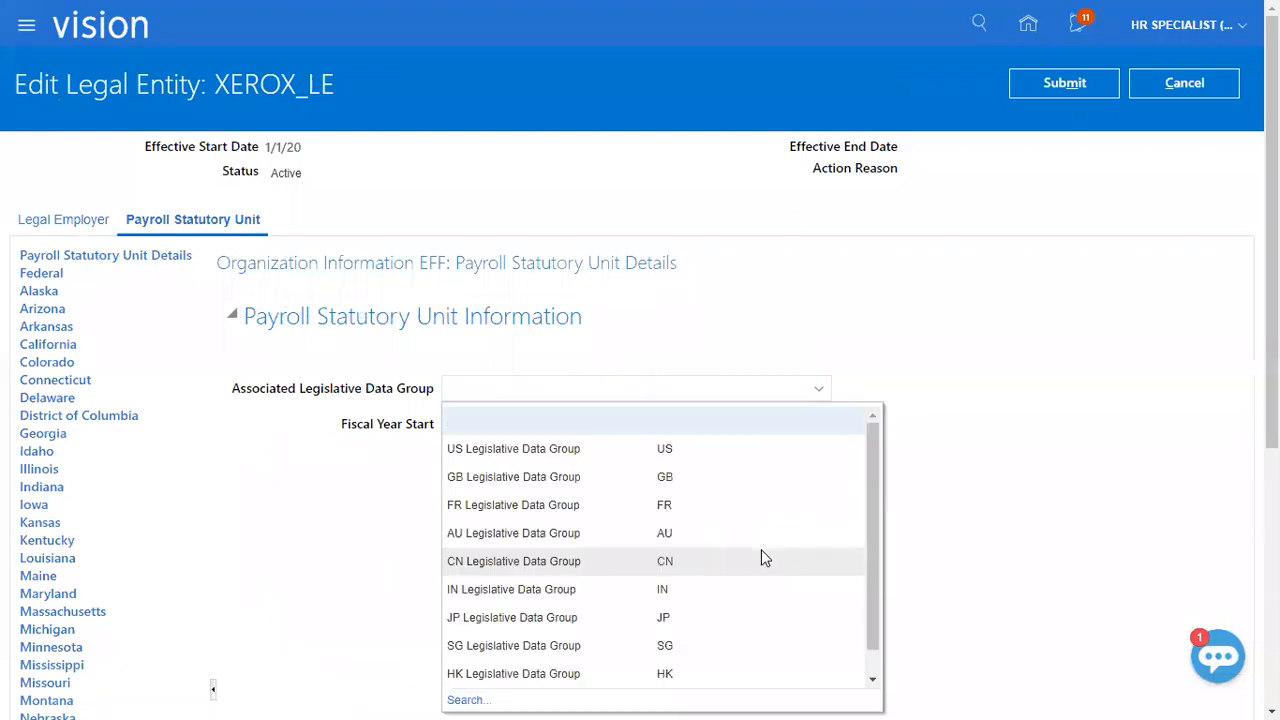
left_click(568, 455)
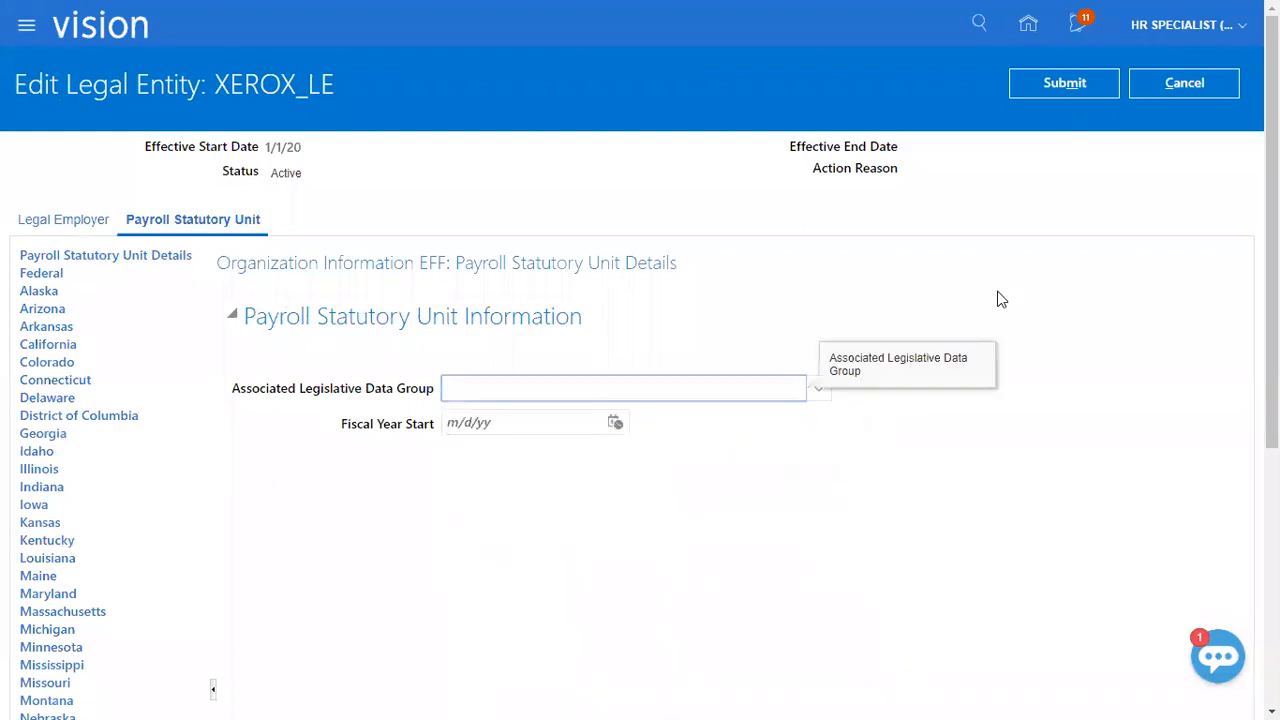
left_click(515, 422)
type("1/1/20")
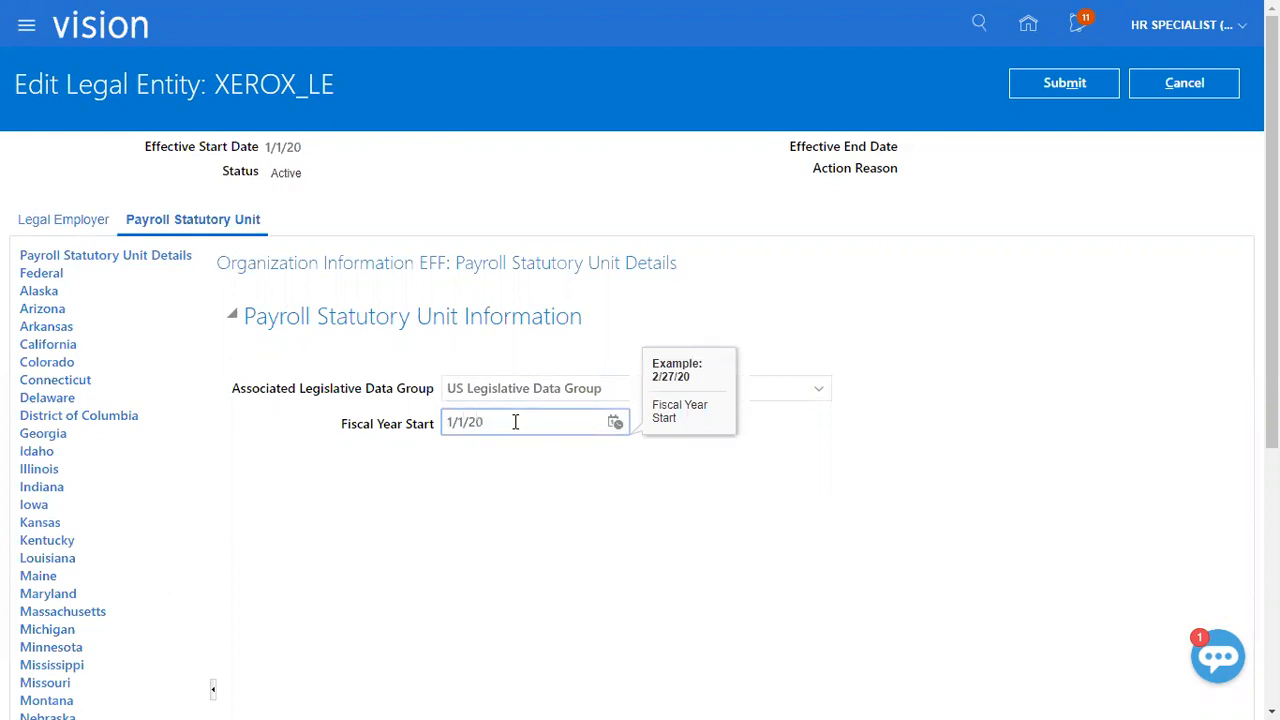
Submit the legal entity's payroll statutory unit changes and return to the implementation project's task list.
left_click(1070, 86)
left_click(777, 388)
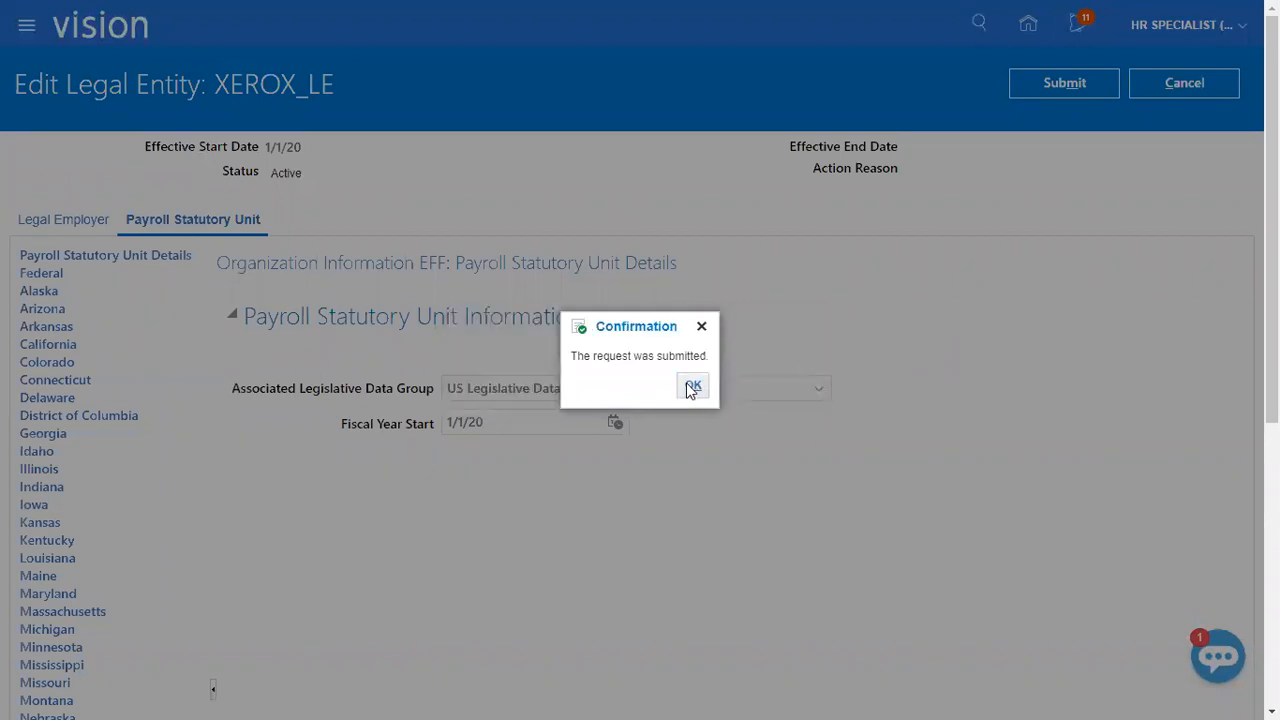
key("Return")
left_click(1183, 79)
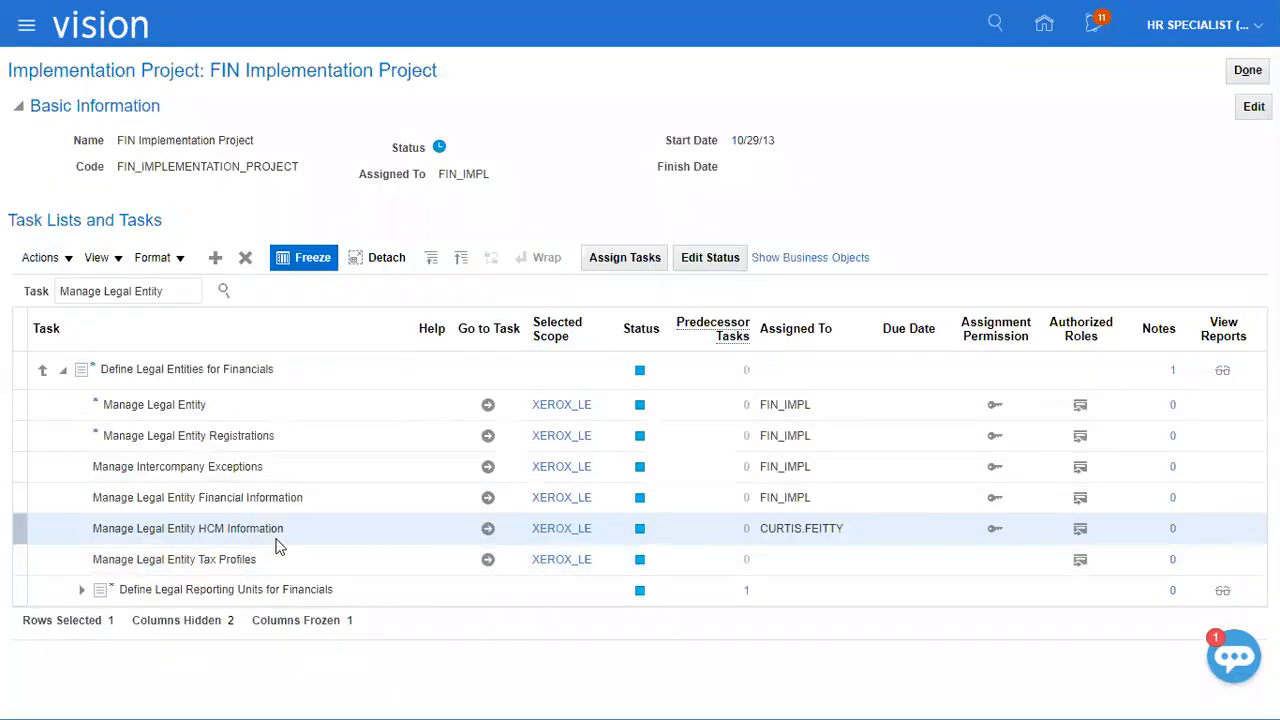
Reopen XEROX_LE's HCM information to check the legislative data group on its payroll statutory unit, and close it.
left_click(489, 529)
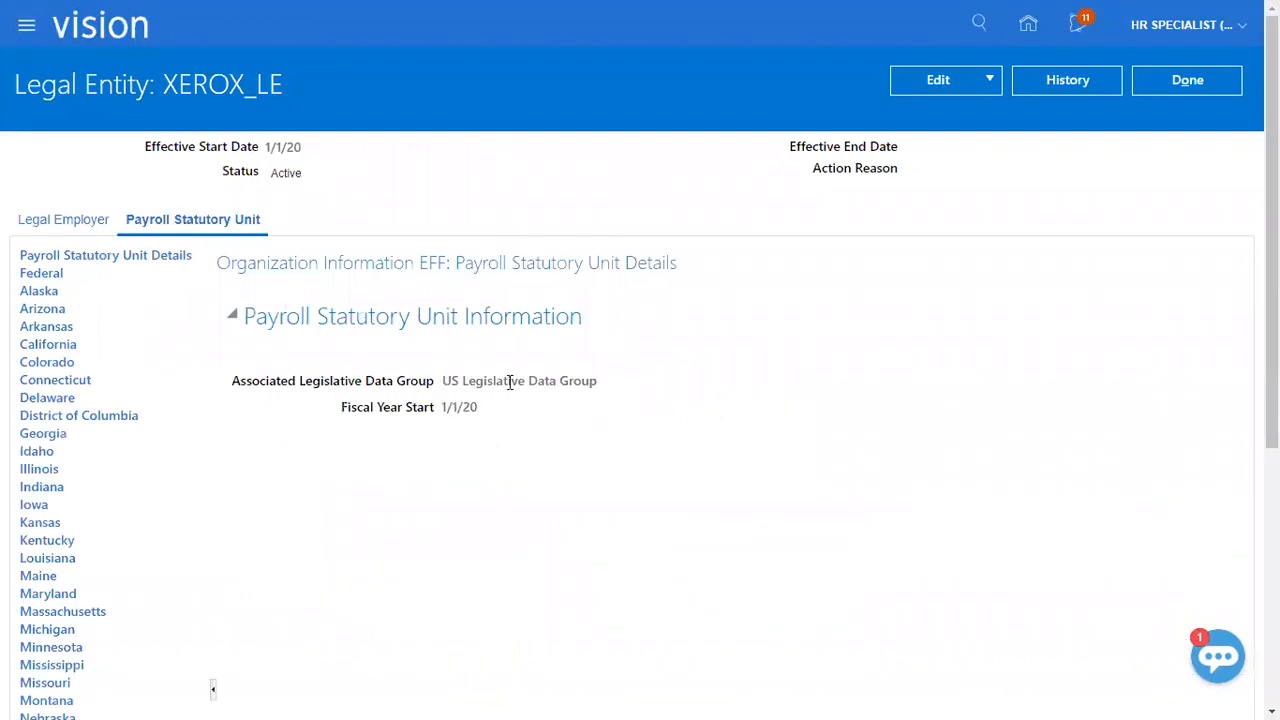
triple_click(510, 382)
left_click(1188, 80)
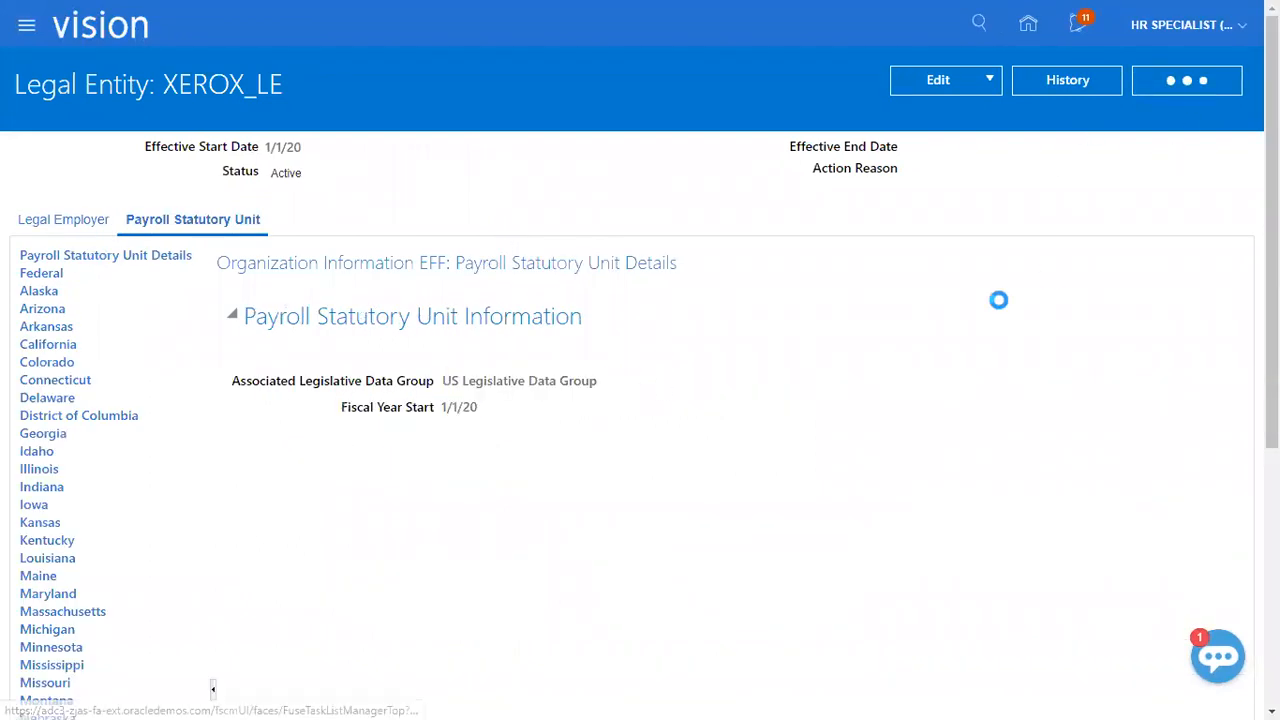
Switch to the Class Discussions_1 workbook in Excel and check the Specify Ledger Options entry in the setup checklist.
key("alt+Tab")
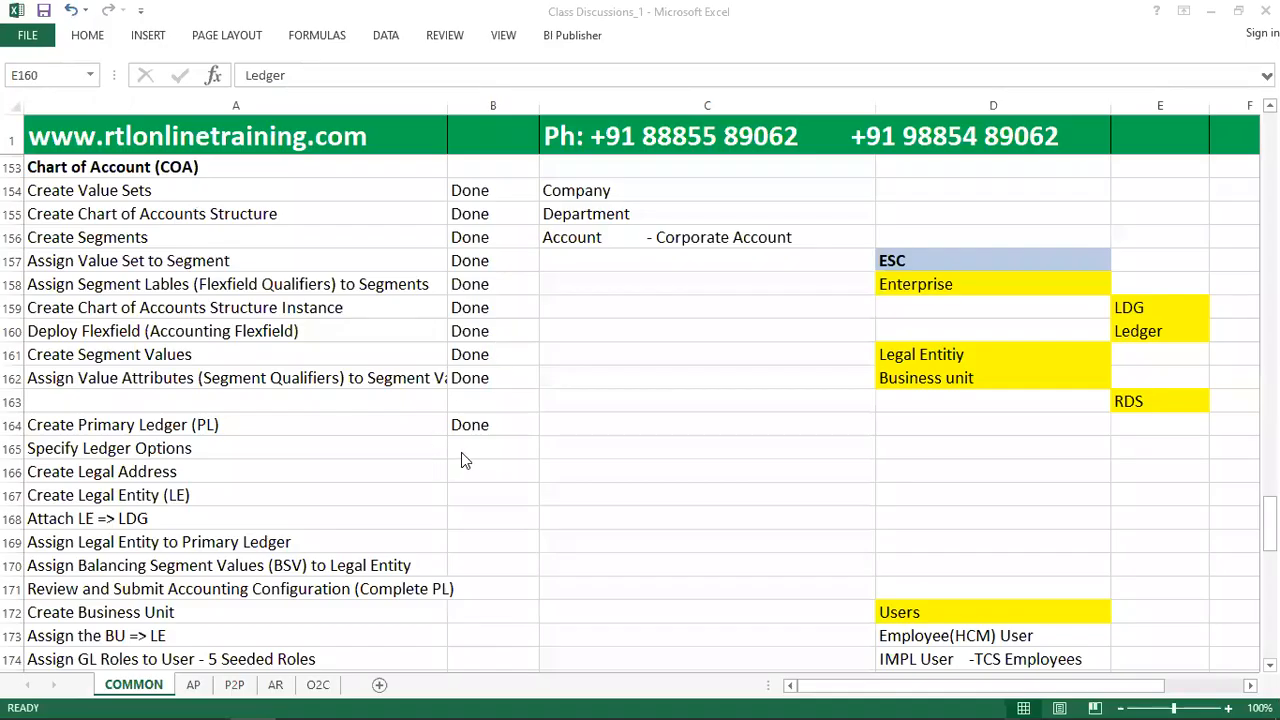
left_click(486, 428)
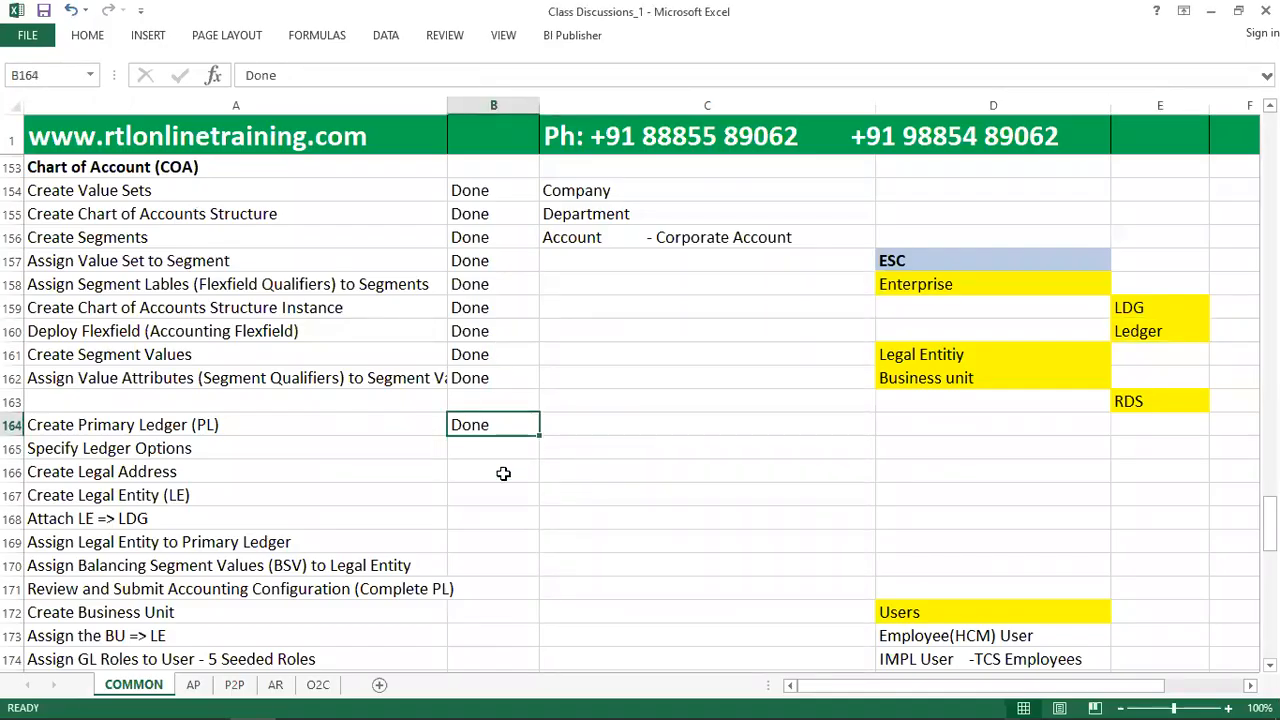
left_click(424, 452)
left_click(497, 451)
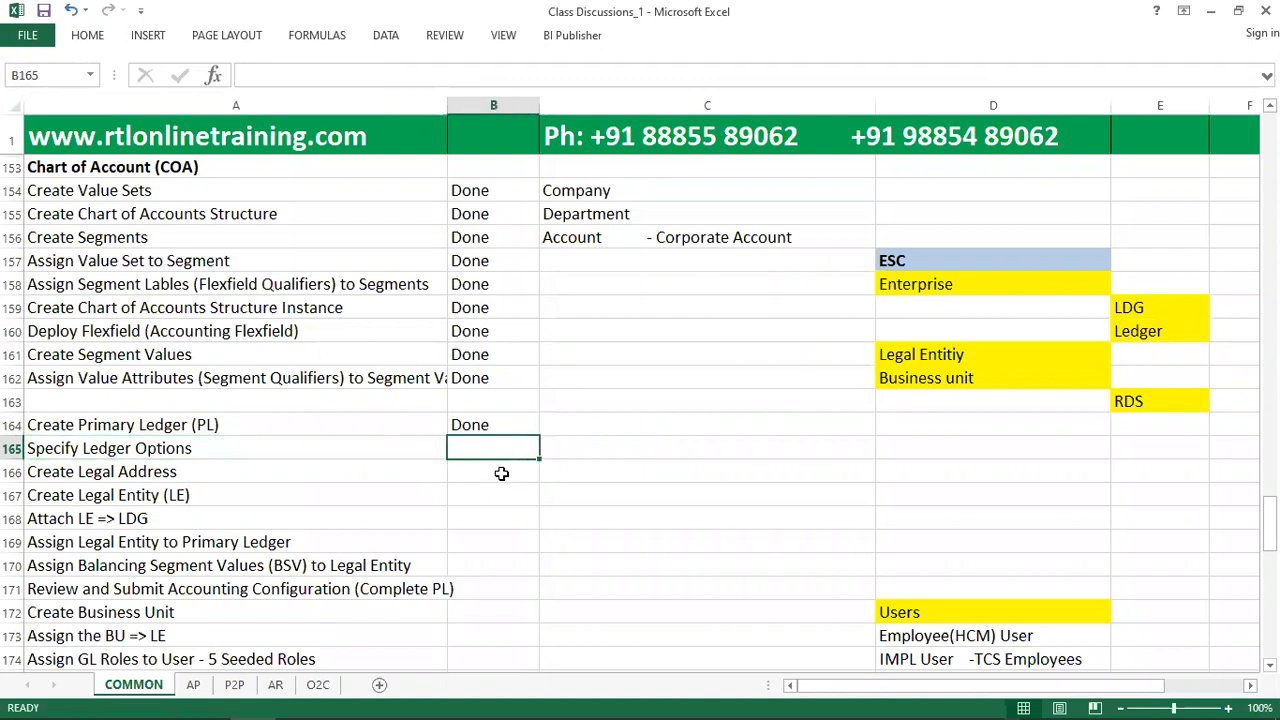
Switch back to the FIN Implementation Project in Oracle Fusion and search its tasks for Specify Ledger.
key("alt+Tab")
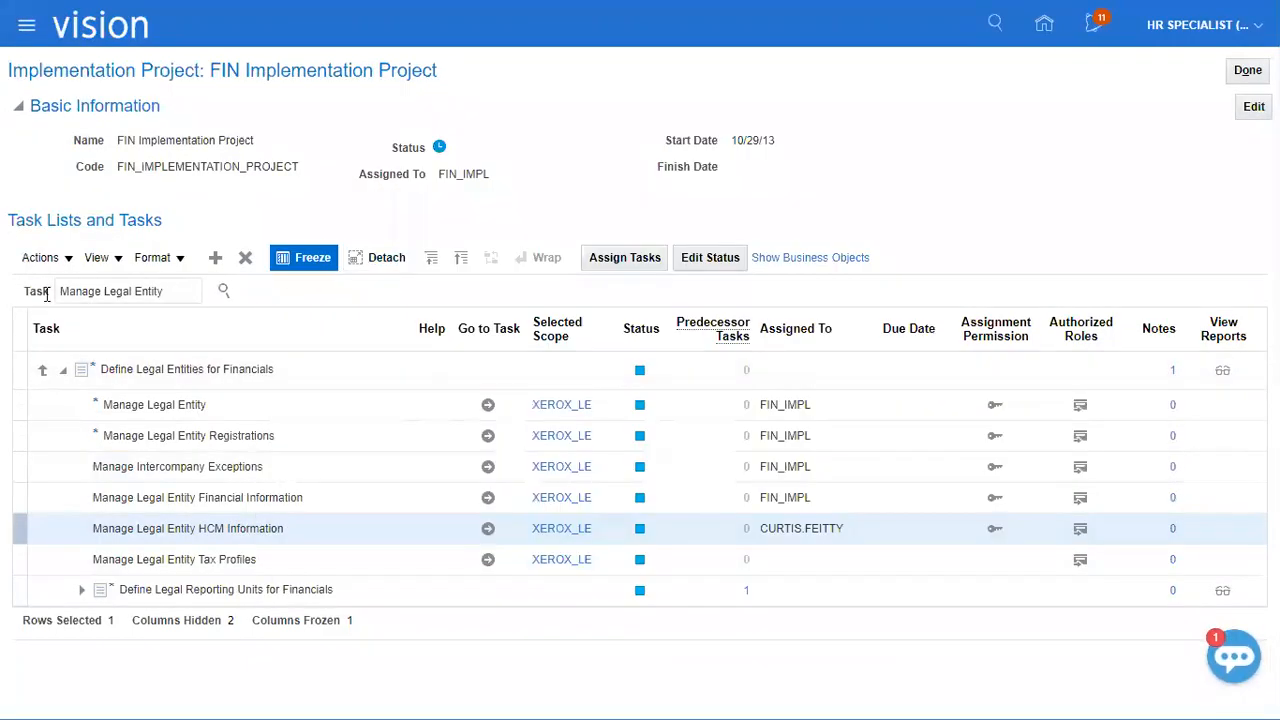
left_click_drag(170, 292, 46, 295)
type("Manage Legal Entity")
key("ctrl+a")
type("Specify Ledger")
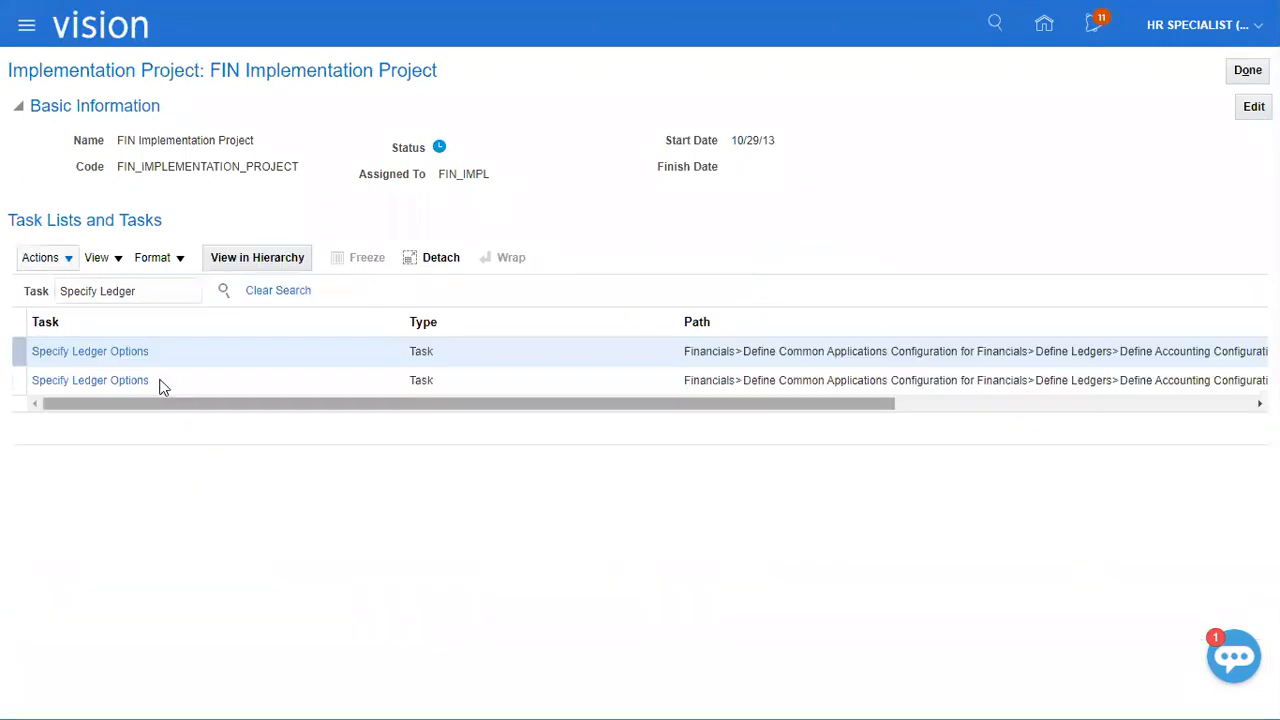
left_click(130, 351)
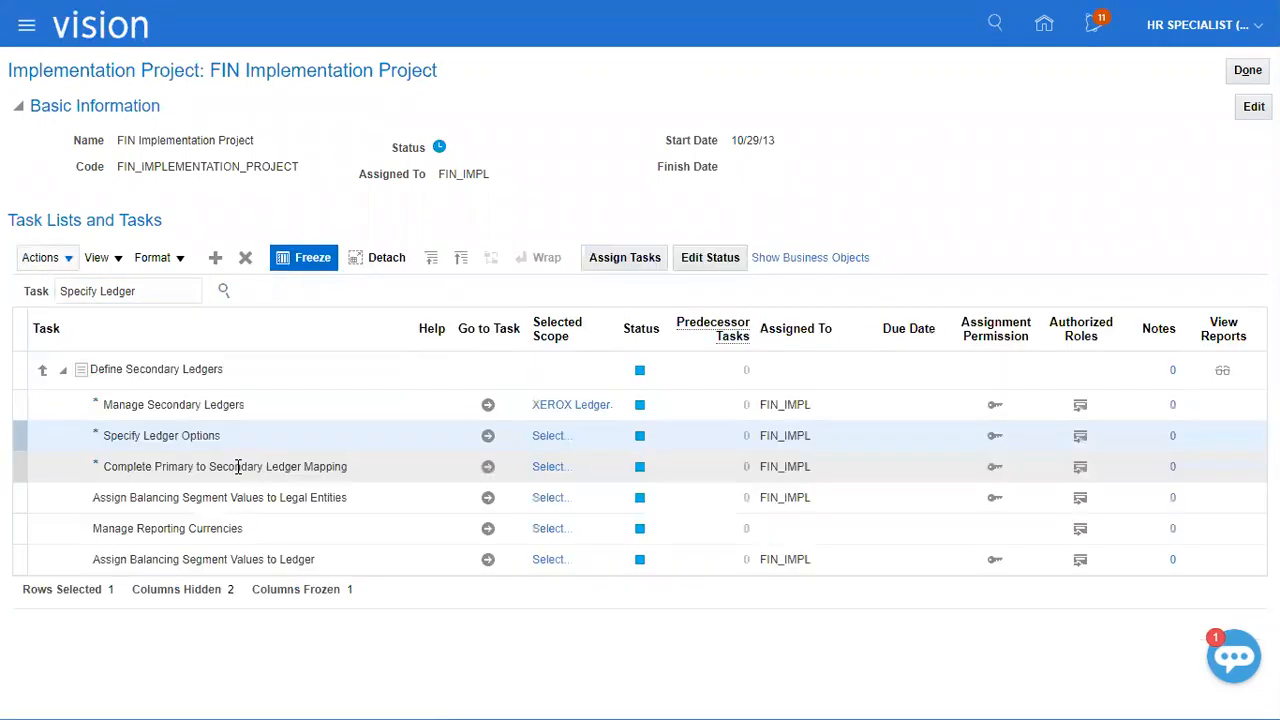
left_click(550, 436)
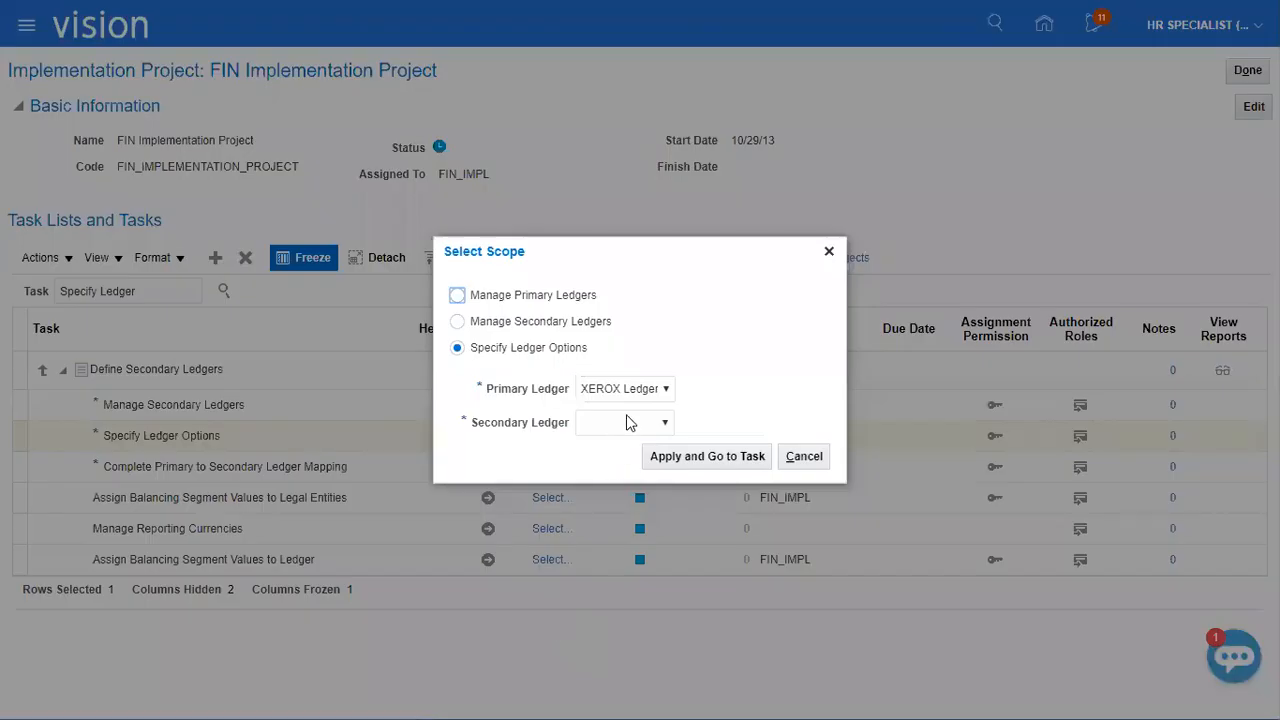
left_click(629, 422)
left_click(667, 460)
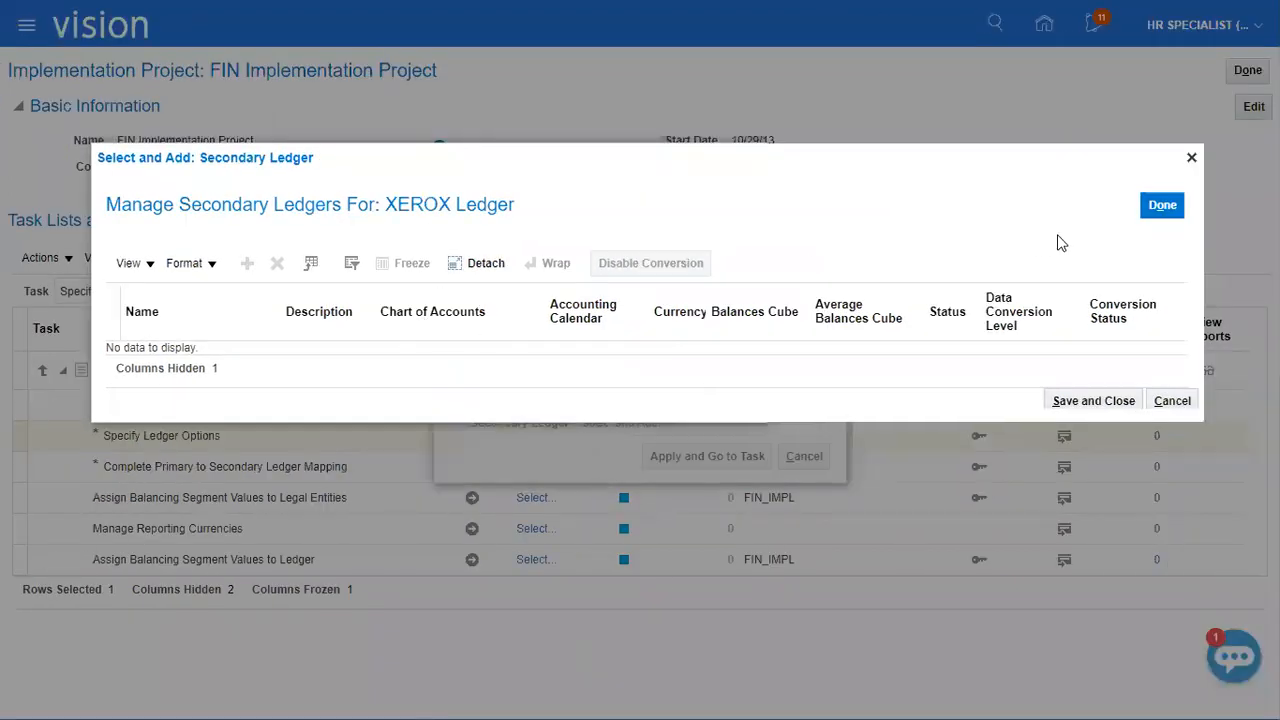
left_click(1191, 160)
left_click(806, 459)
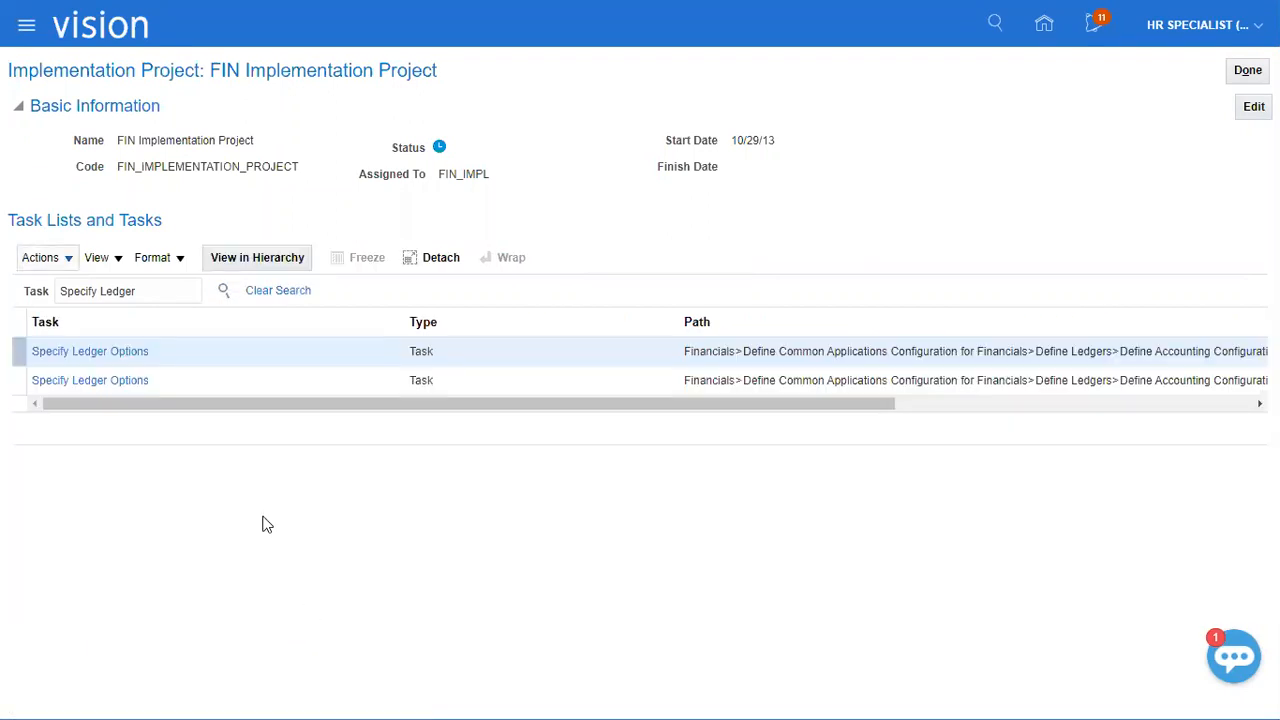
Compare the paths of both Specify Ledger Options tasks and open the one directly under Define Accounting Configurations for XEROX Ledger.
left_click(225, 380)
left_click_drag(870, 391, 1051, 423)
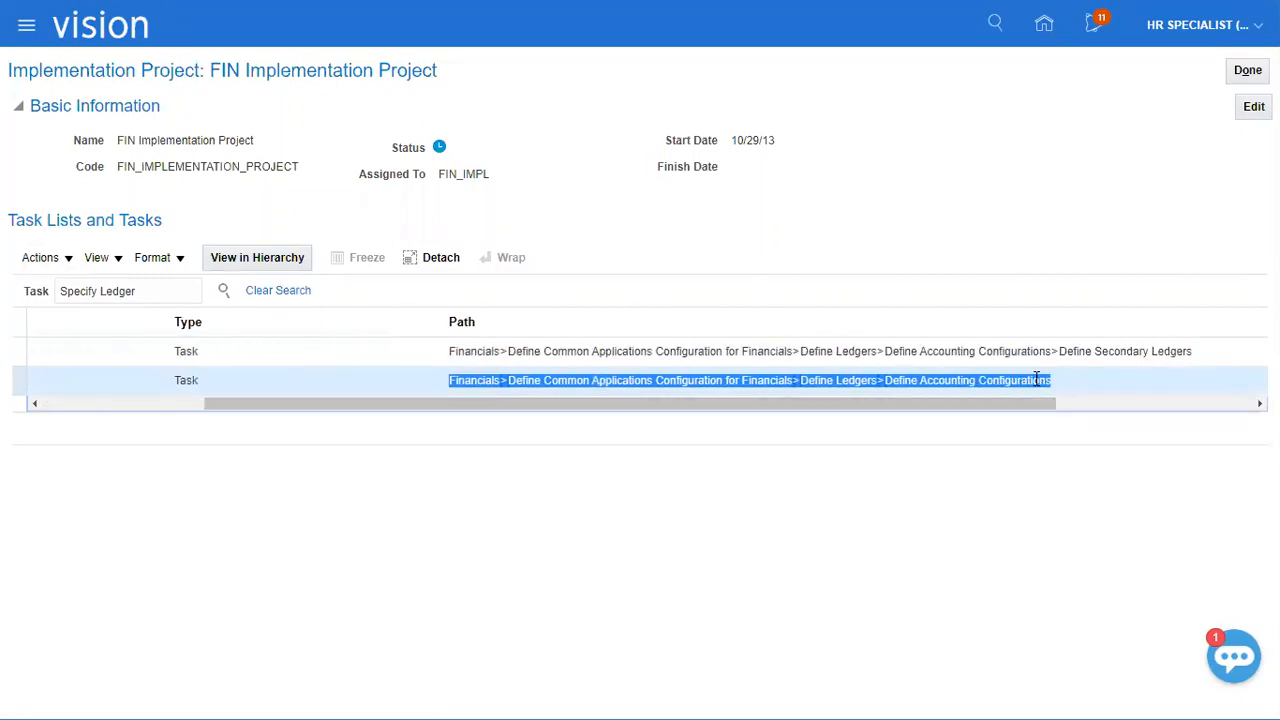
left_click(1064, 351)
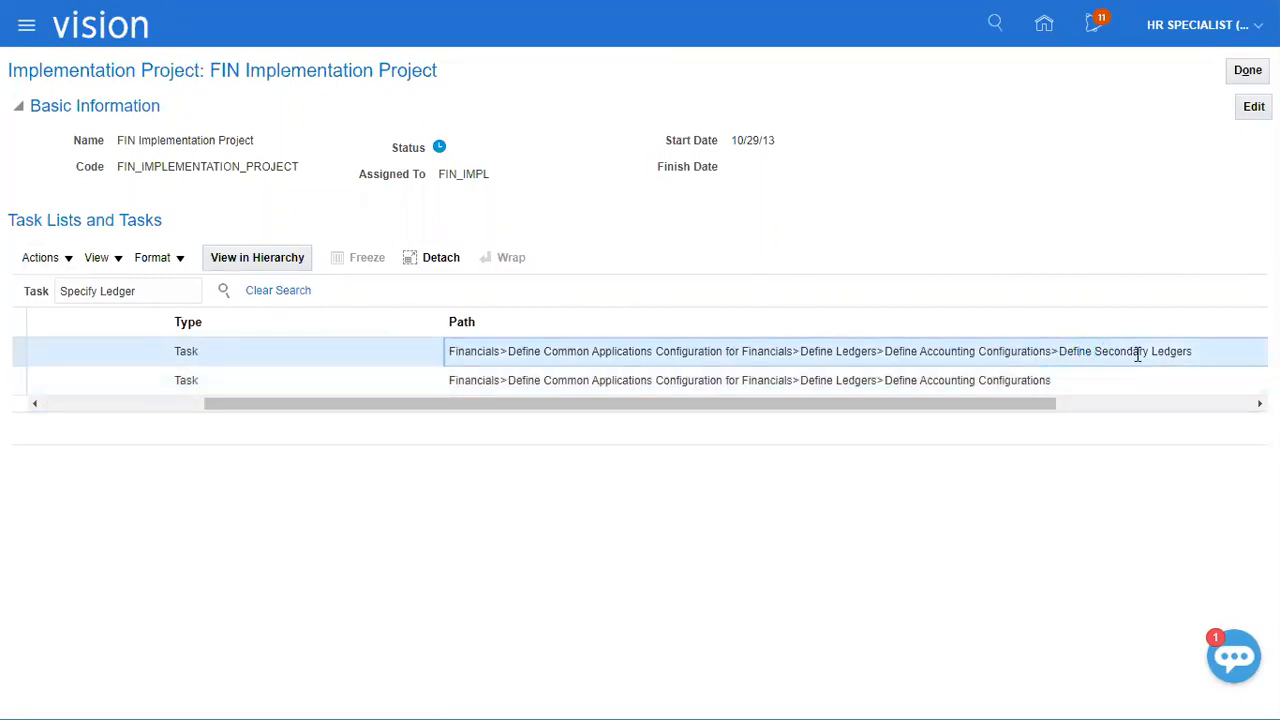
left_click_drag(1001, 403, 154, 394)
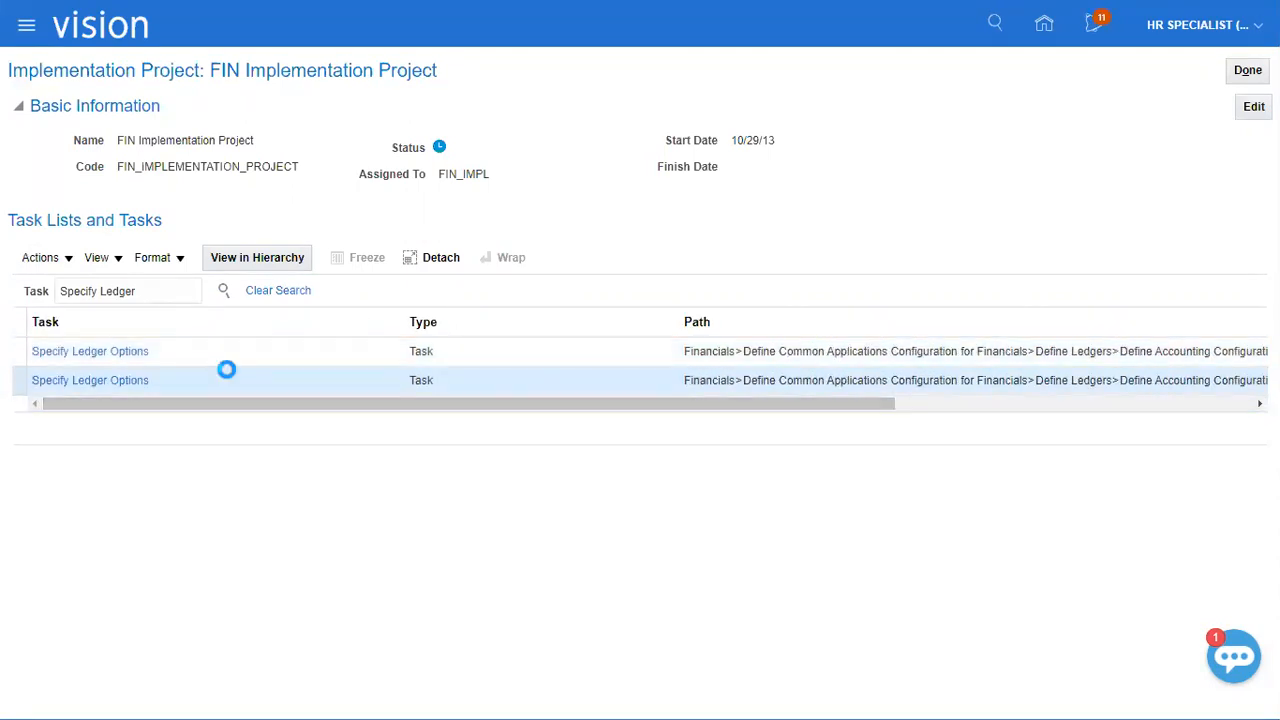
left_click(129, 381)
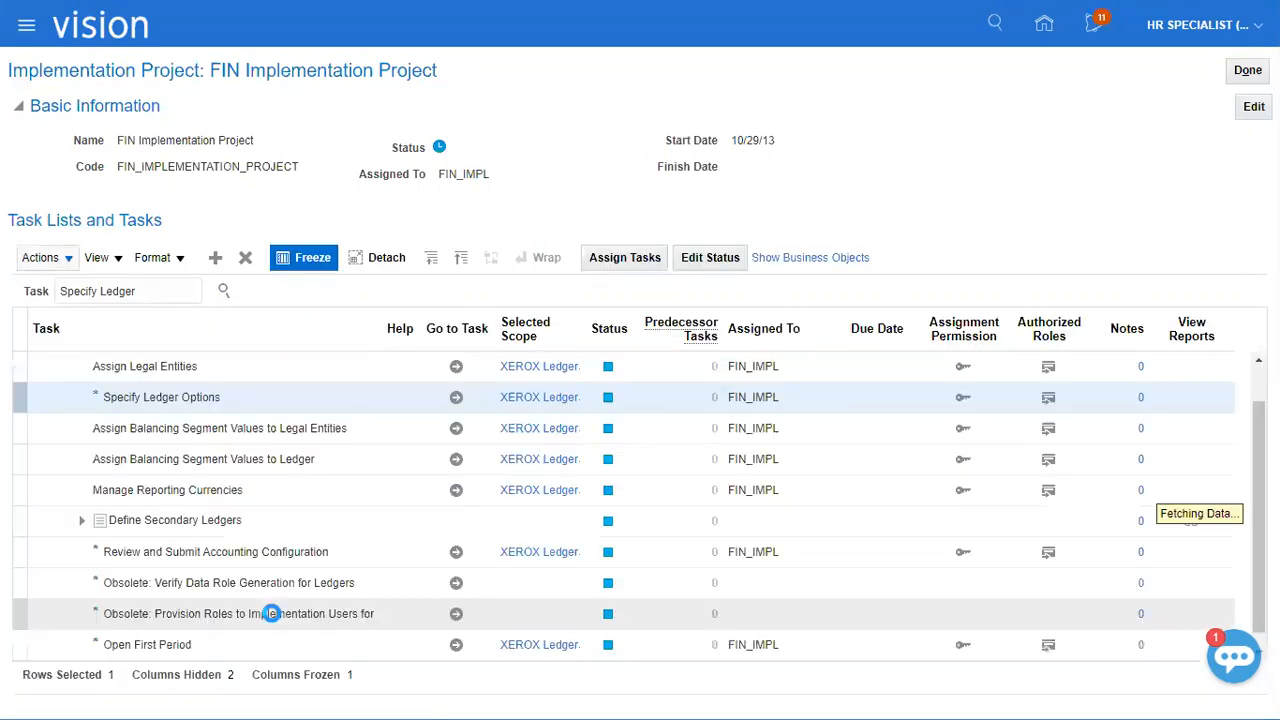
left_click(238, 416)
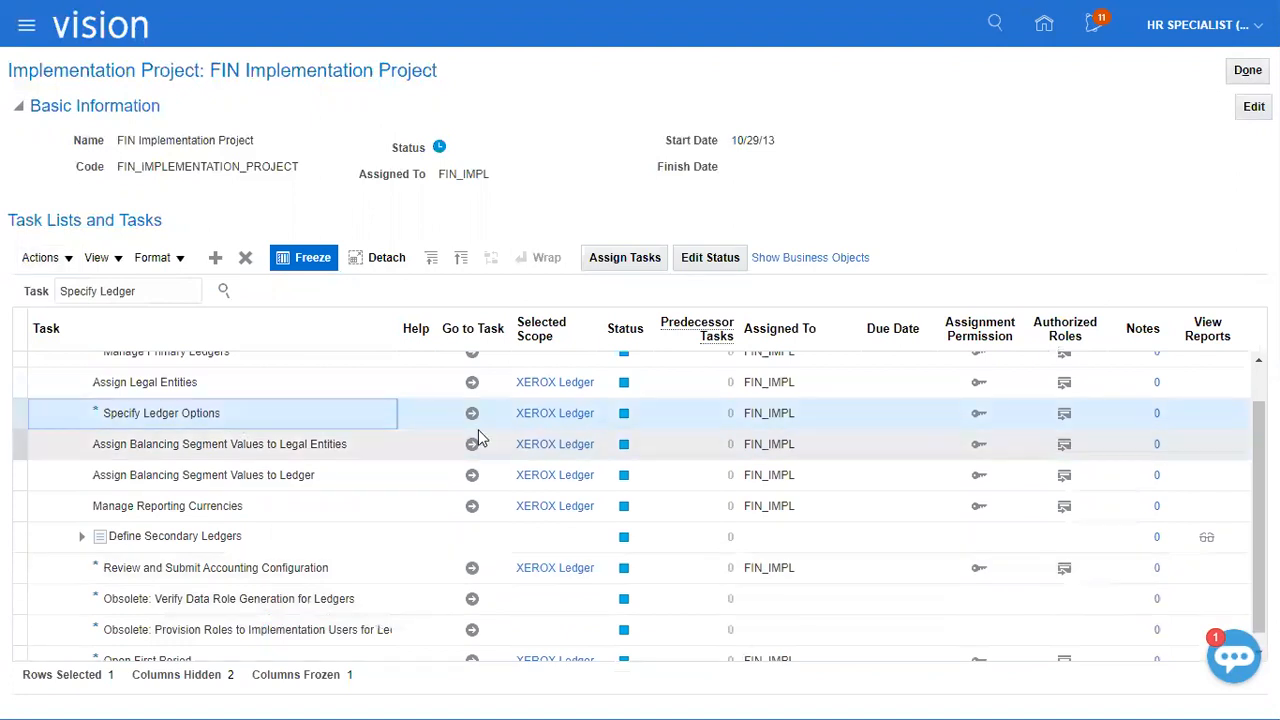
left_click(551, 425)
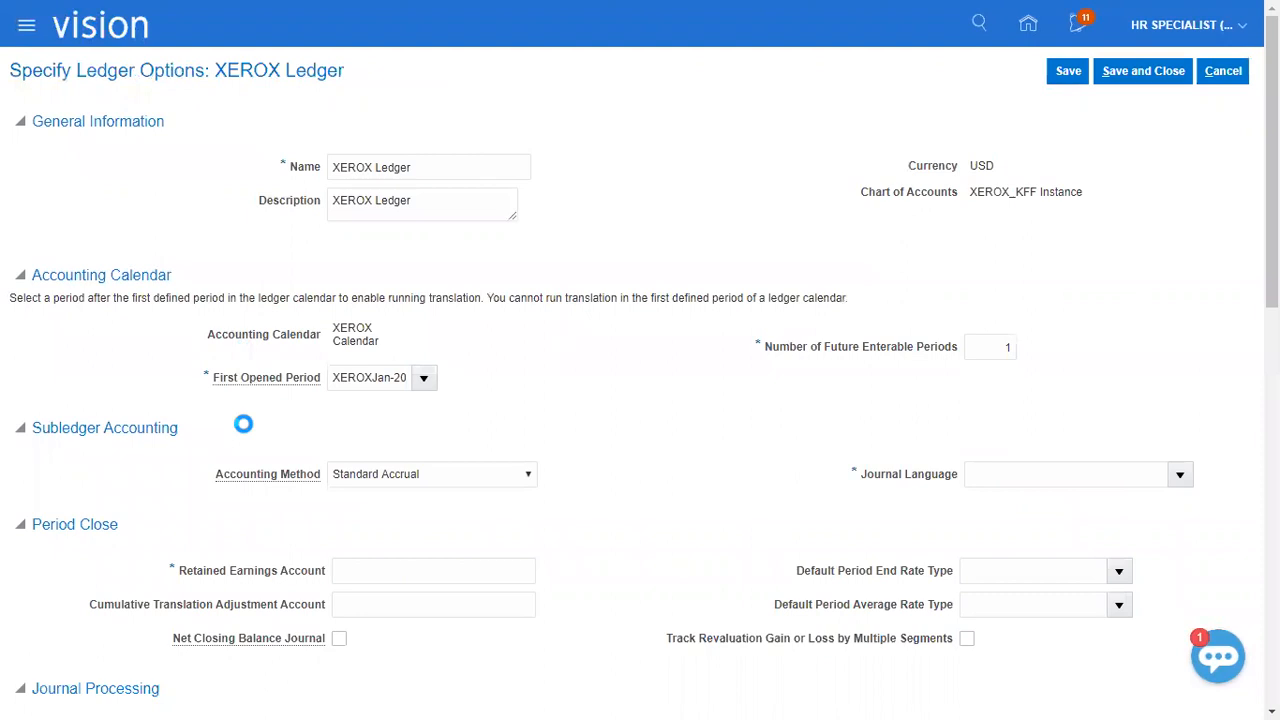
Set XEROX Ledger's journal language to American English.
left_click_drag(214, 70, 345, 72)
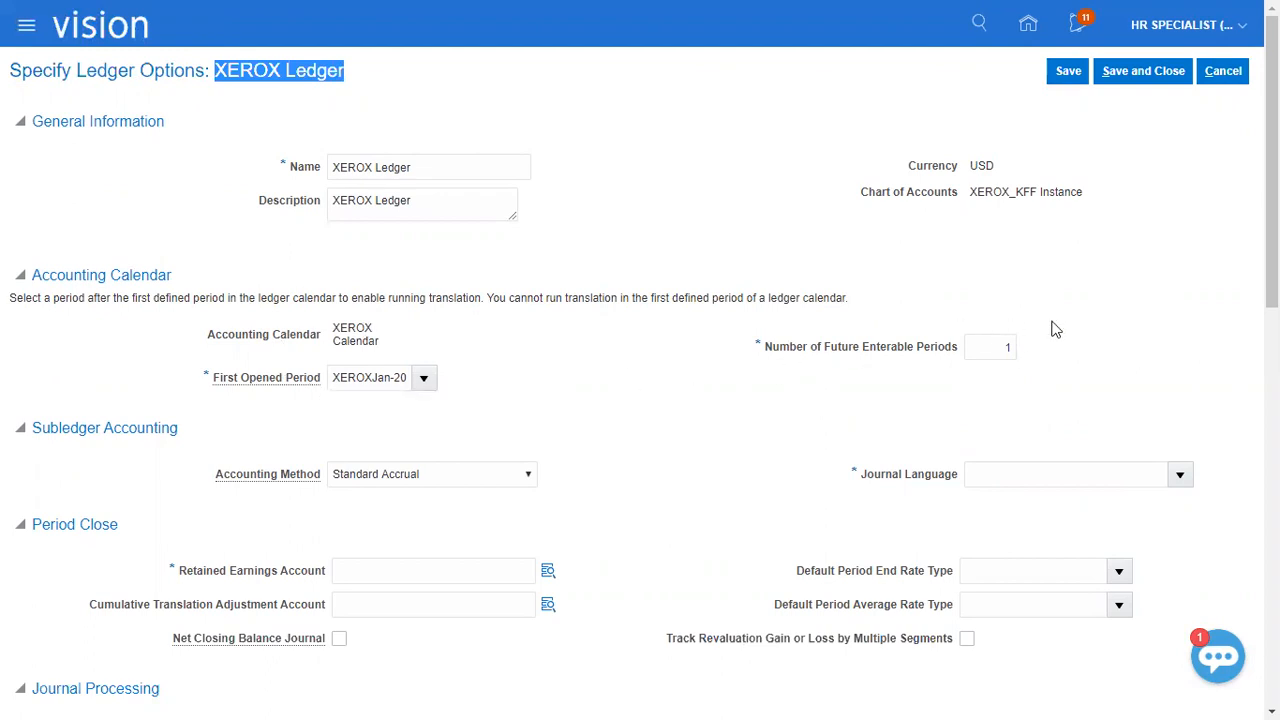
scroll(900, 470, "down", 2)
left_click(1180, 287)
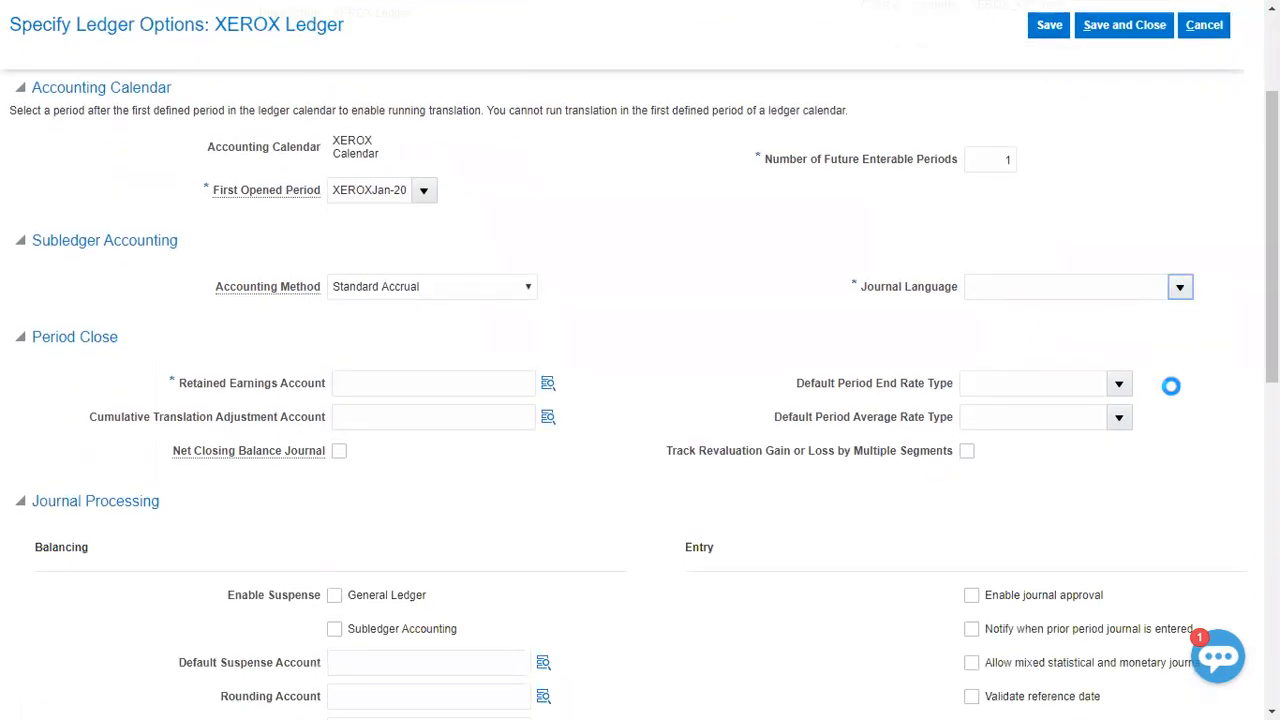
left_click(885, 376)
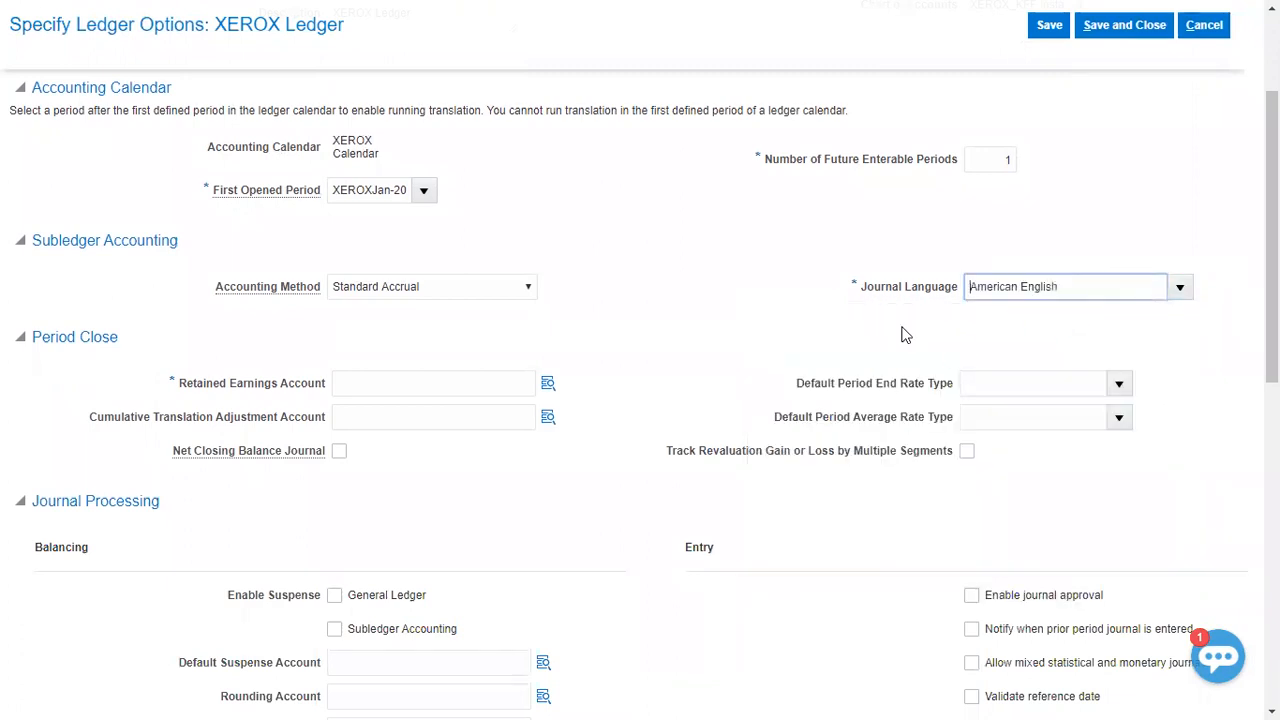
Open the Retained Earnings Account segments and choose XEROX Company 01 and XEROX Department 111.
left_click(548, 383)
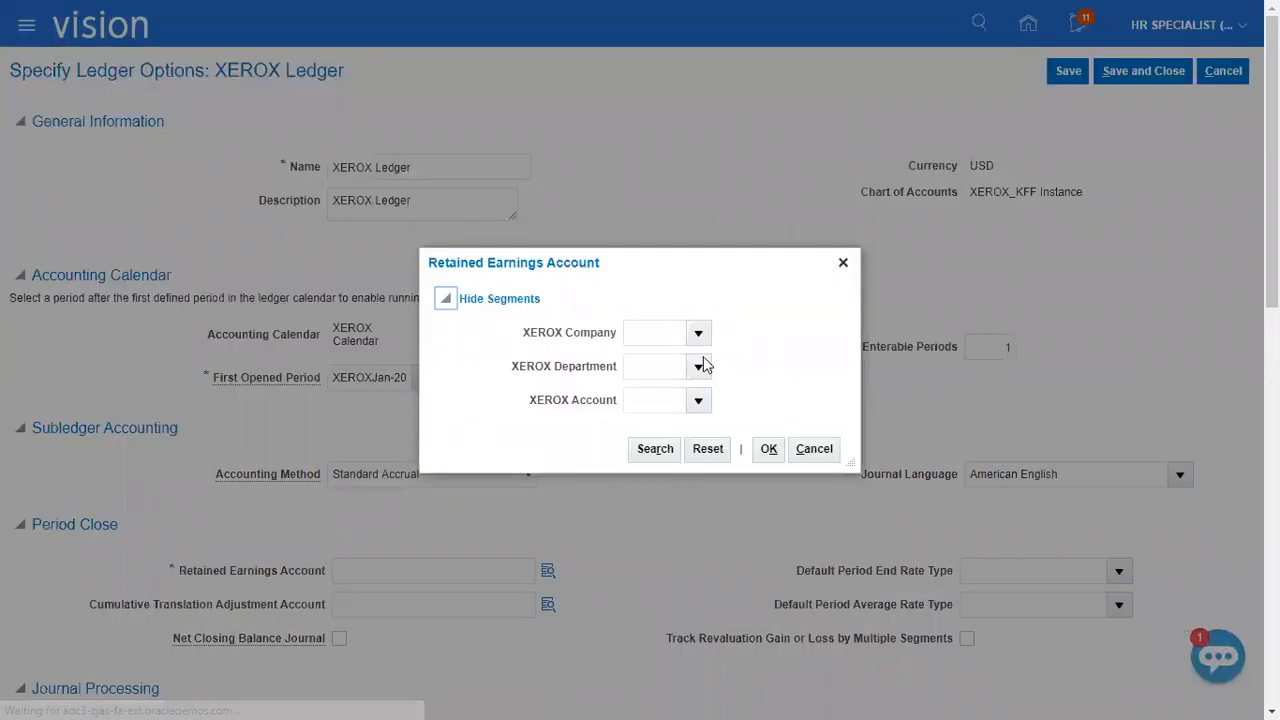
left_click(775, 361)
left_click(697, 367)
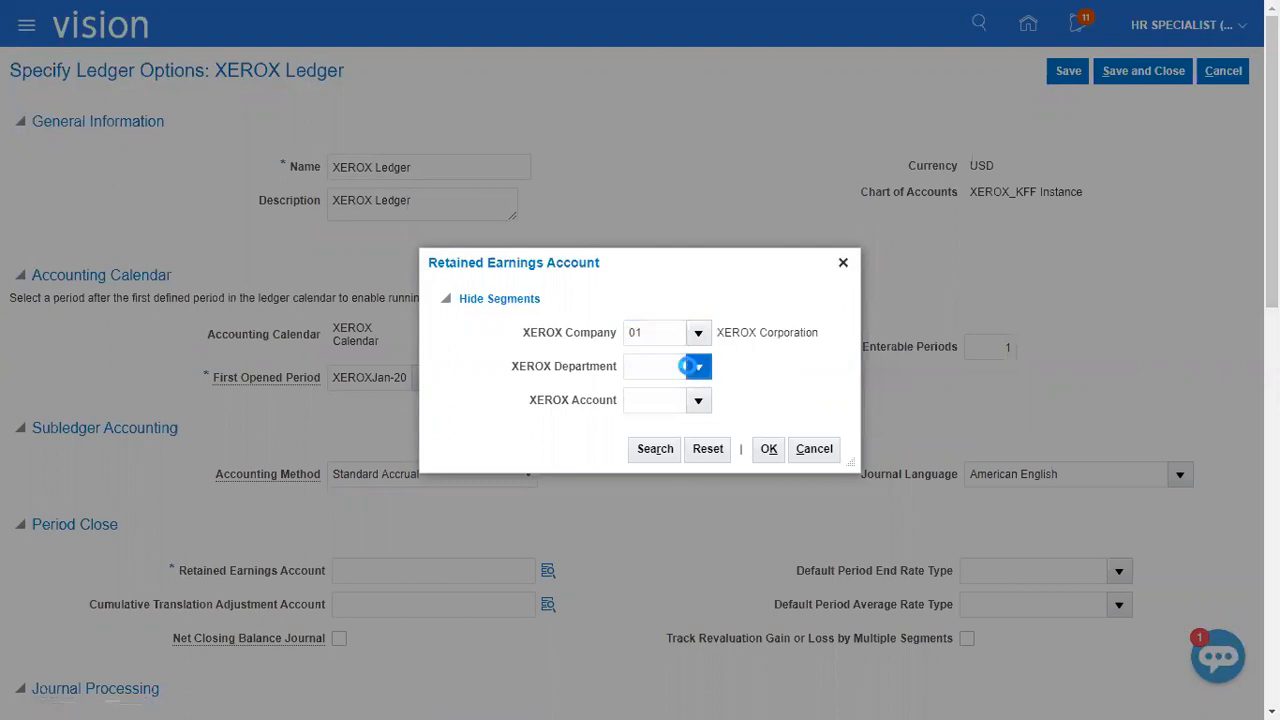
left_click(648, 402)
left_click(648, 402)
type("13500")
left_click(541, 430)
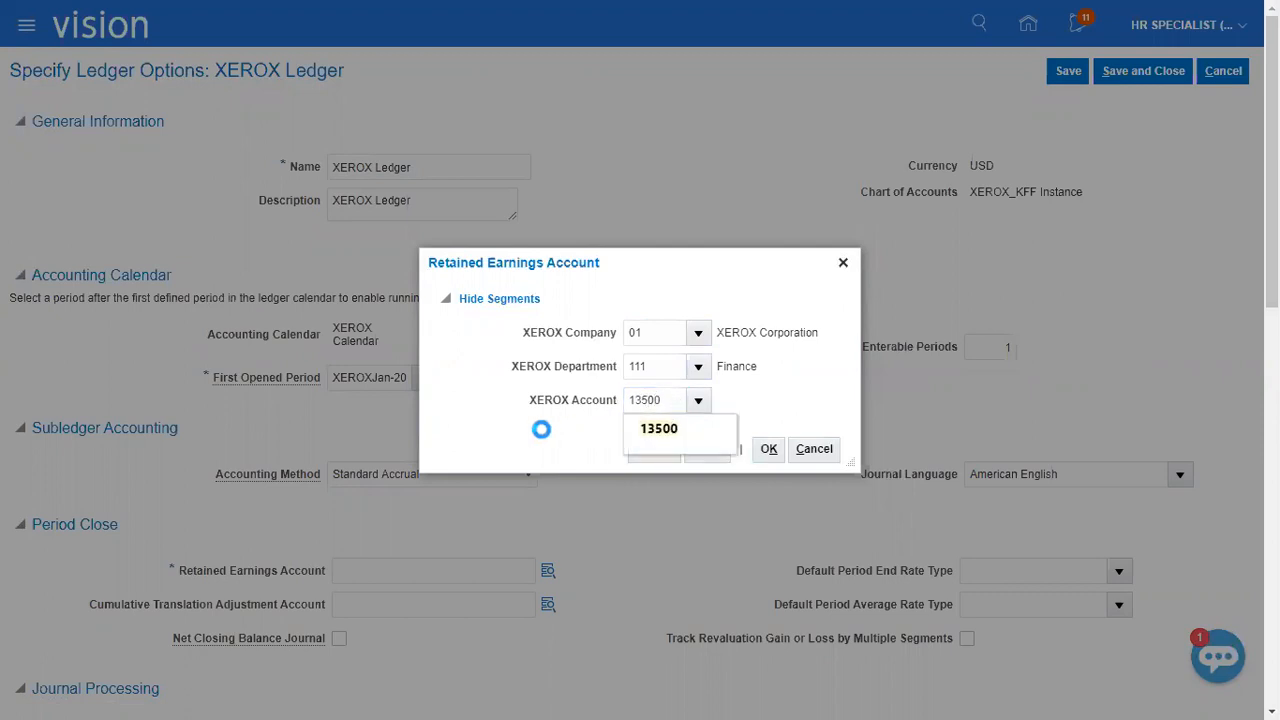
double_click(662, 400)
key("BackSpace")
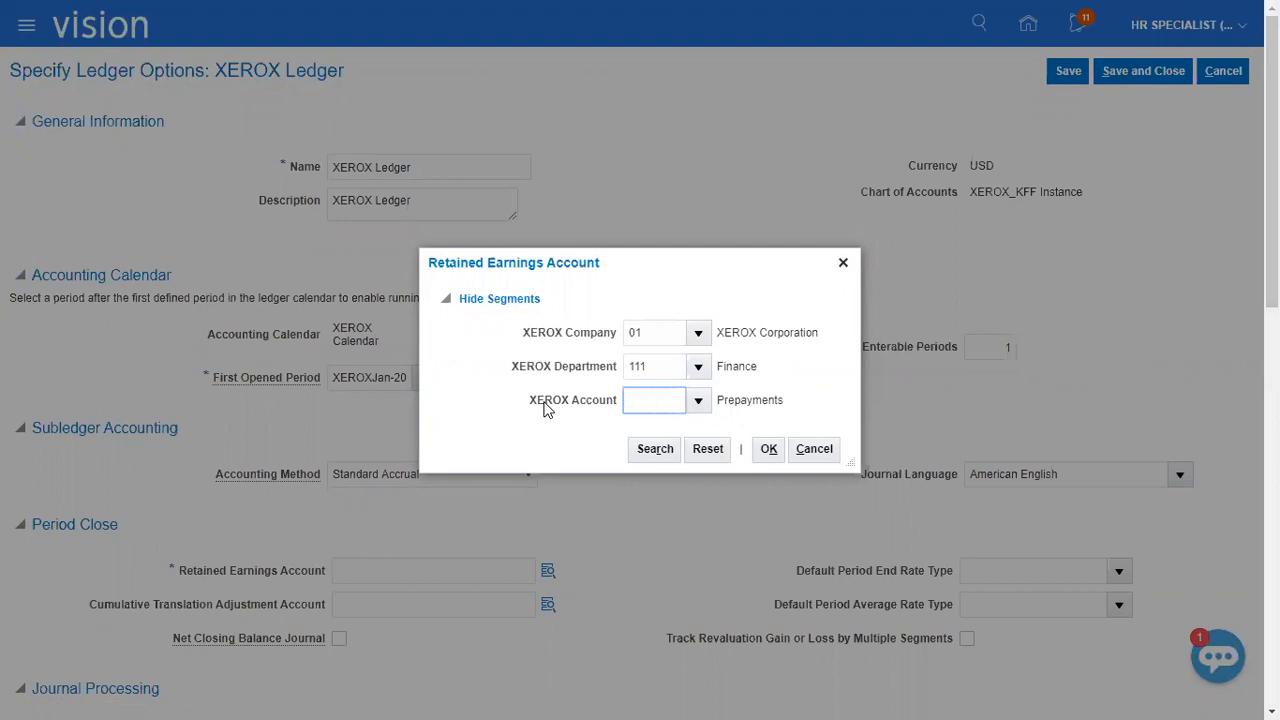
Search XEROX Account for descriptions containing Retained and assign account 33100, Retained Earnings, as the final segment of the retained earnings account.
left_click(705, 402)
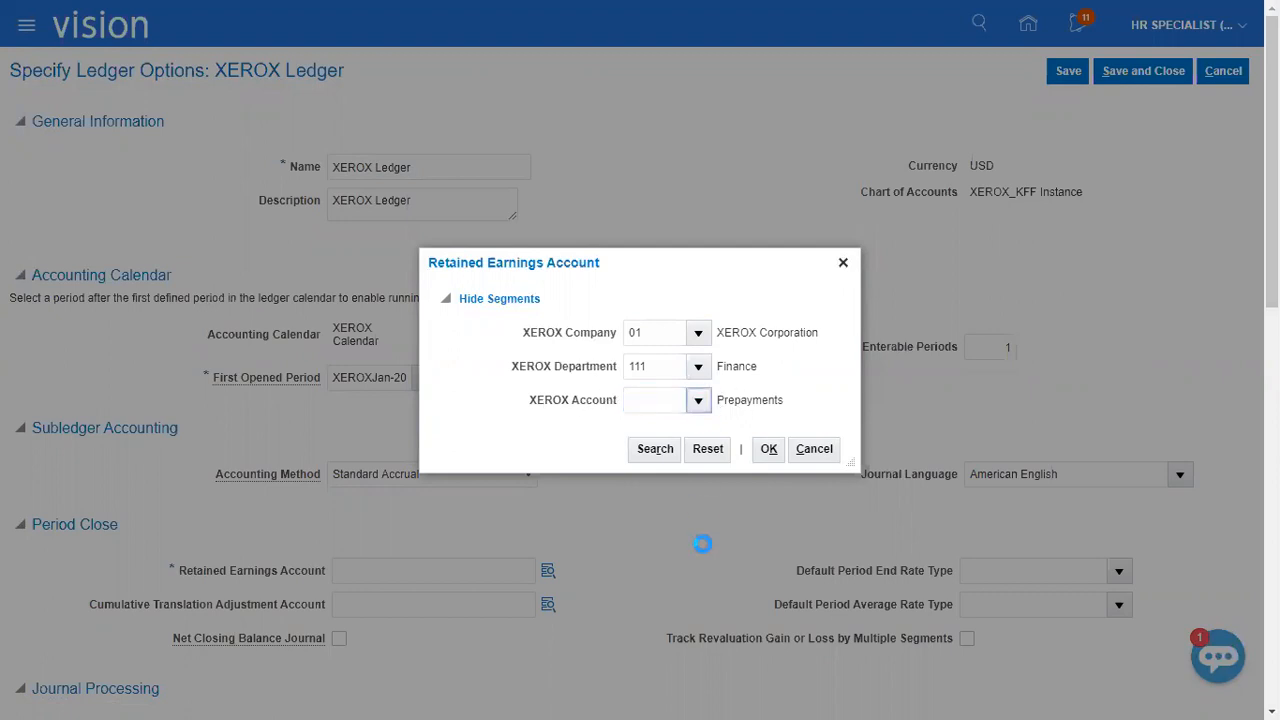
left_click(655, 370)
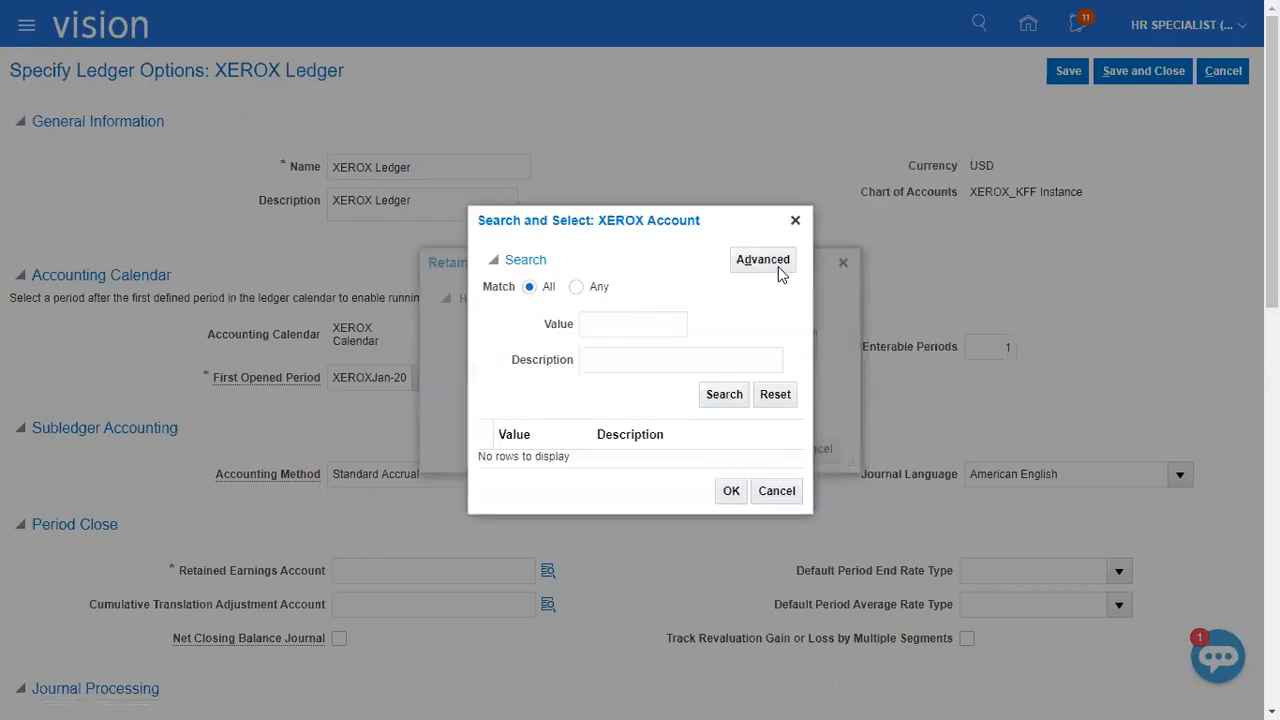
left_click(762, 259)
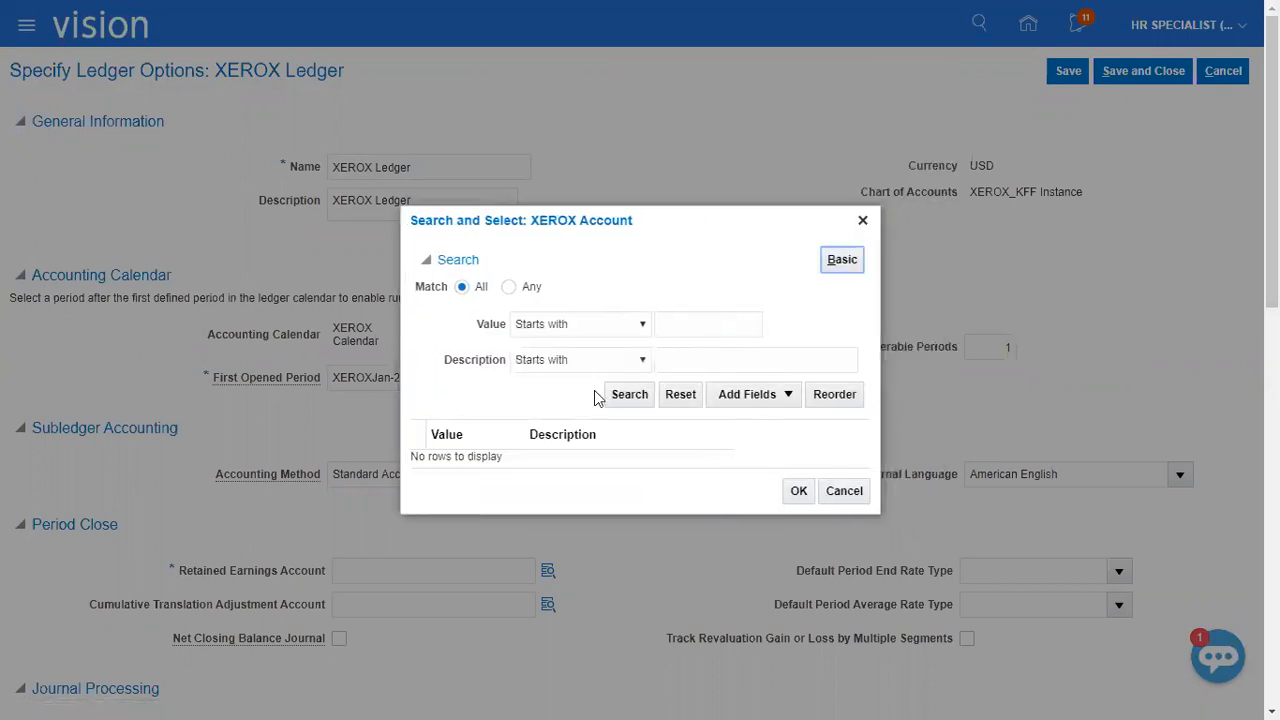
left_click(590, 359)
left_click(540, 525)
left_click(785, 366)
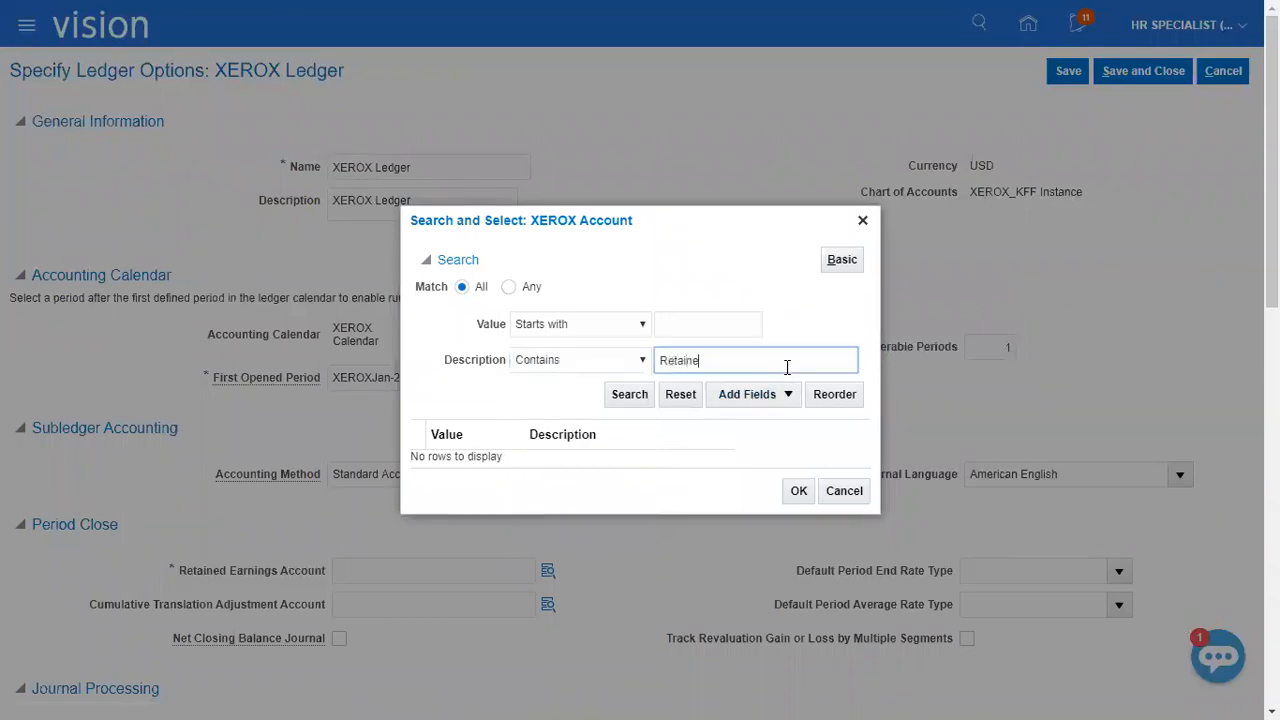
key("Return")
left_click(641, 455)
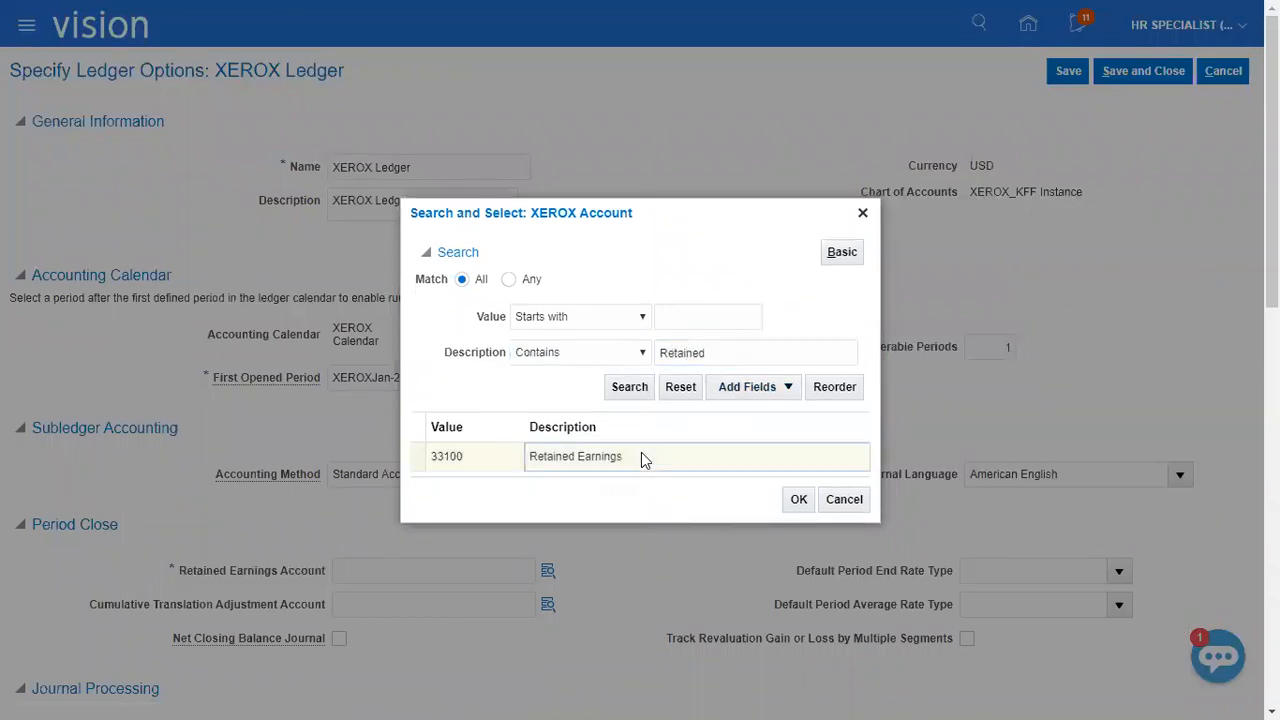
left_click(799, 500)
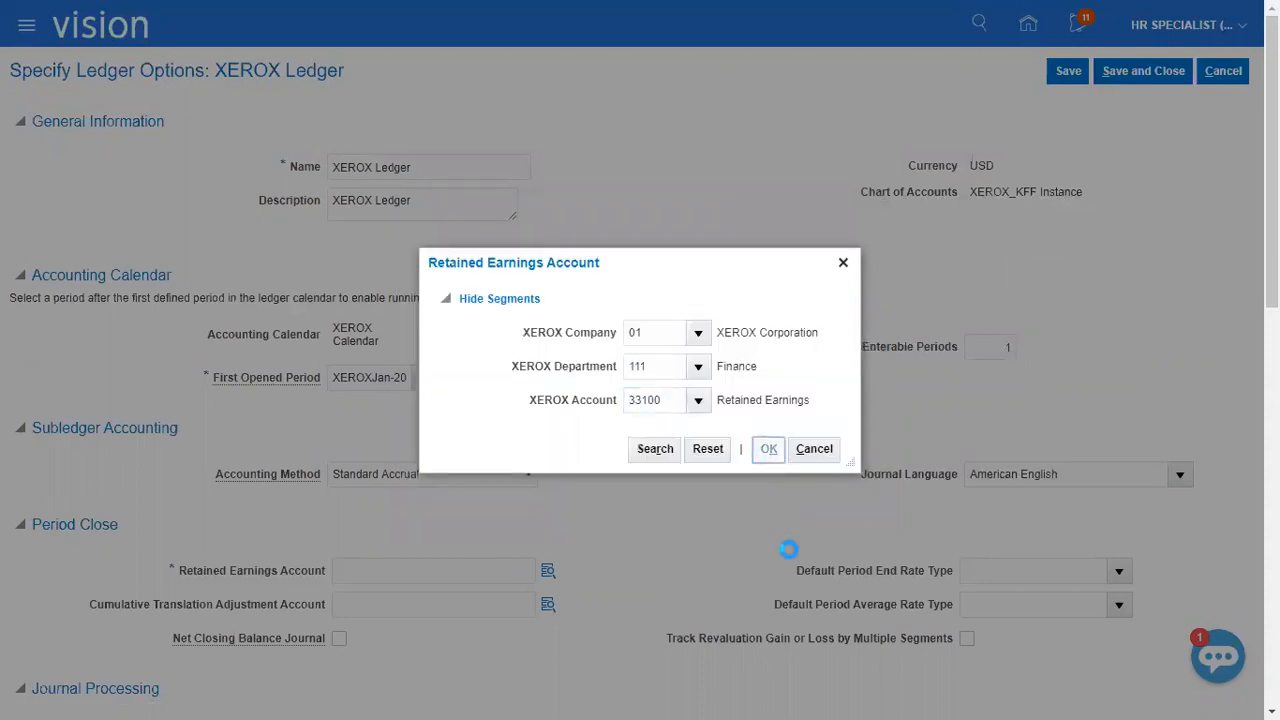
Review the remaining ledger options for XEROX Ledger, save them, and return to the implementation project's task list.
scroll(789, 549, "down", 4)
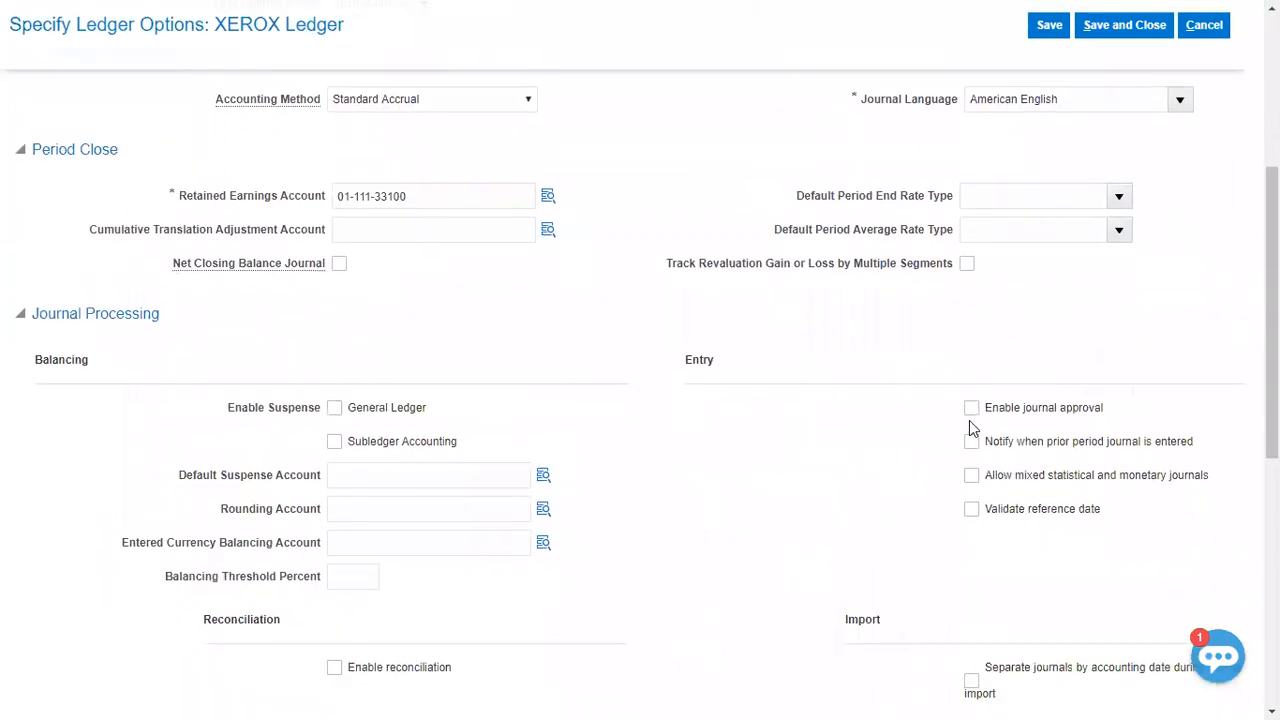
scroll(896, 509, "down", 3)
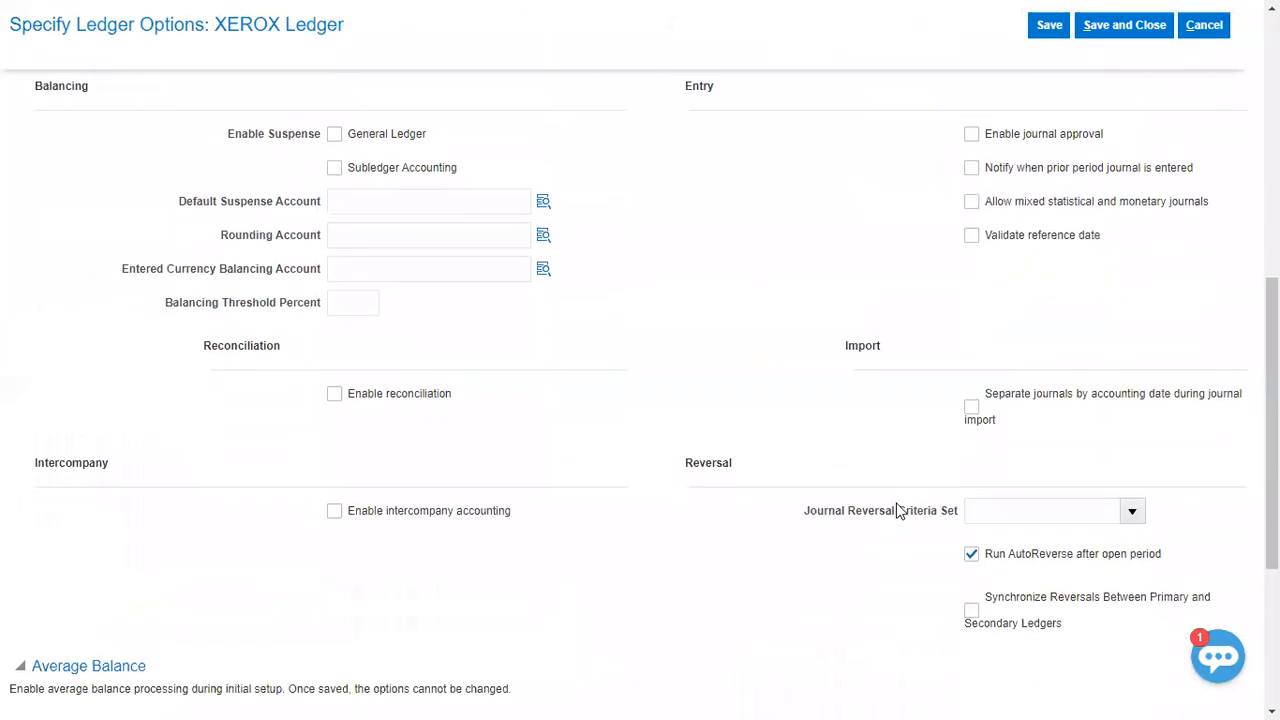
scroll(14, 470, "down", 3)
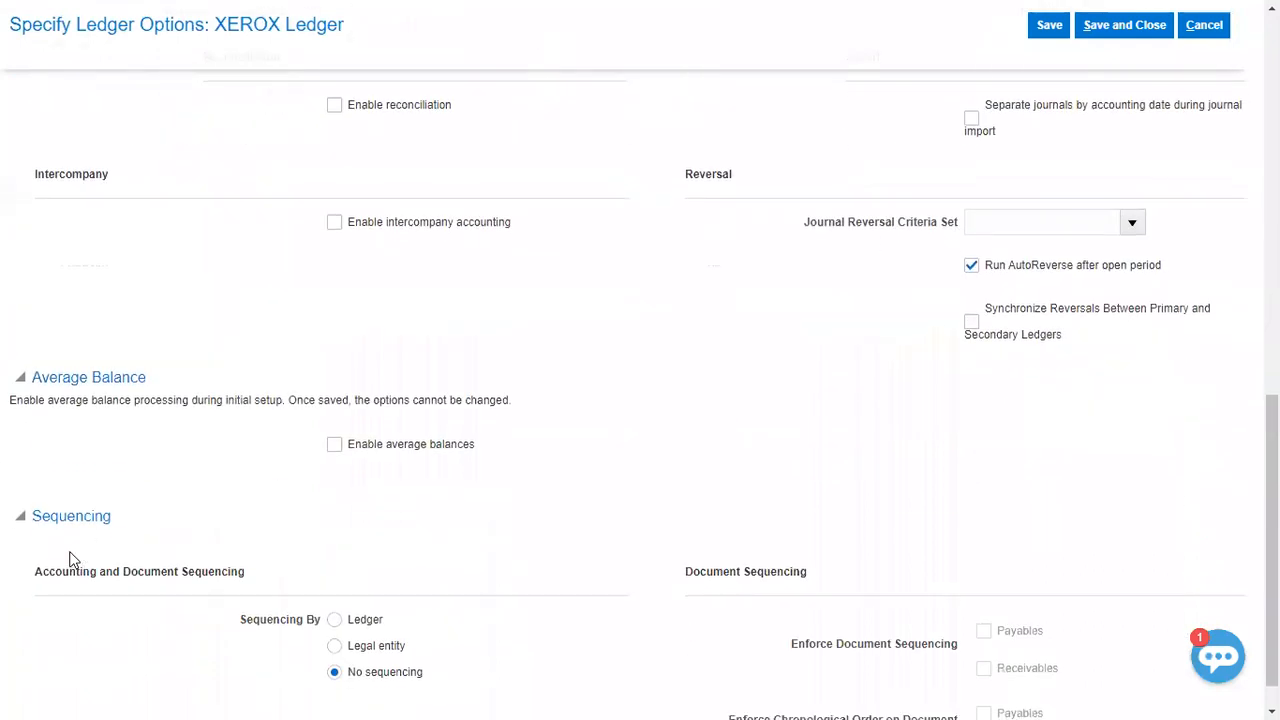
scroll(66, 540, "down", 1)
scroll(628, 531, "up", 10)
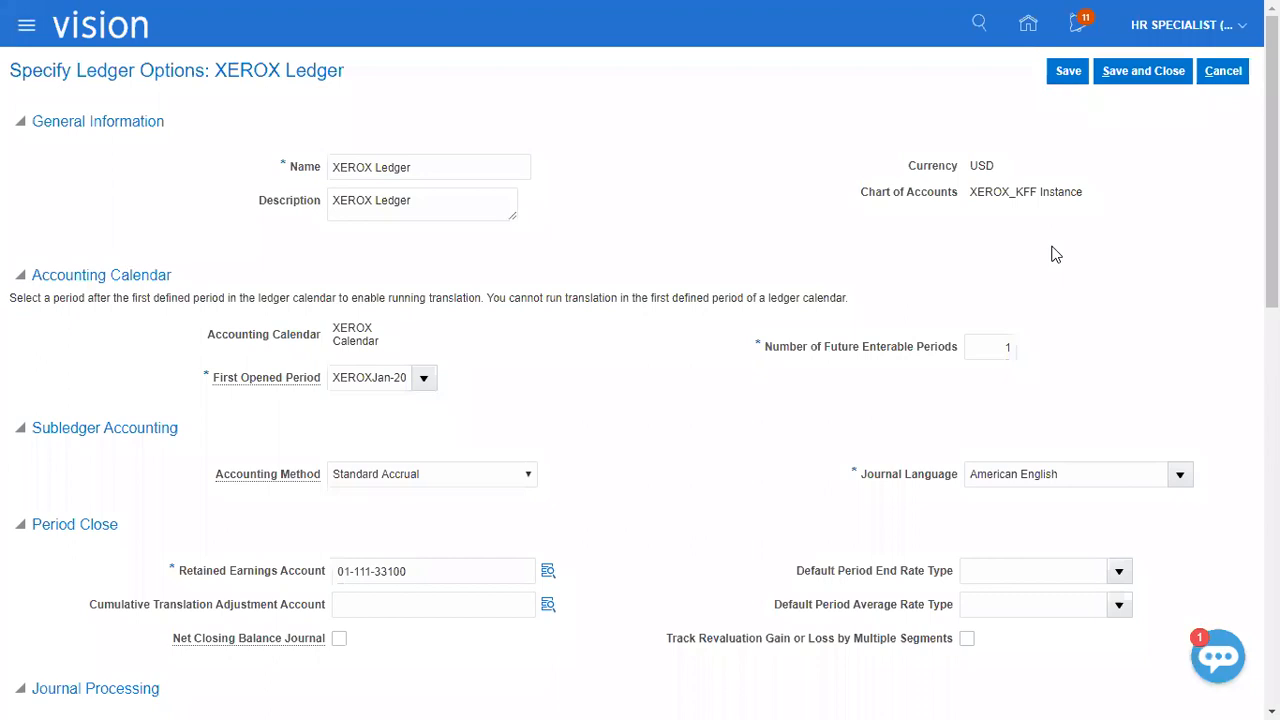
left_click(1068, 70)
left_click(1140, 71)
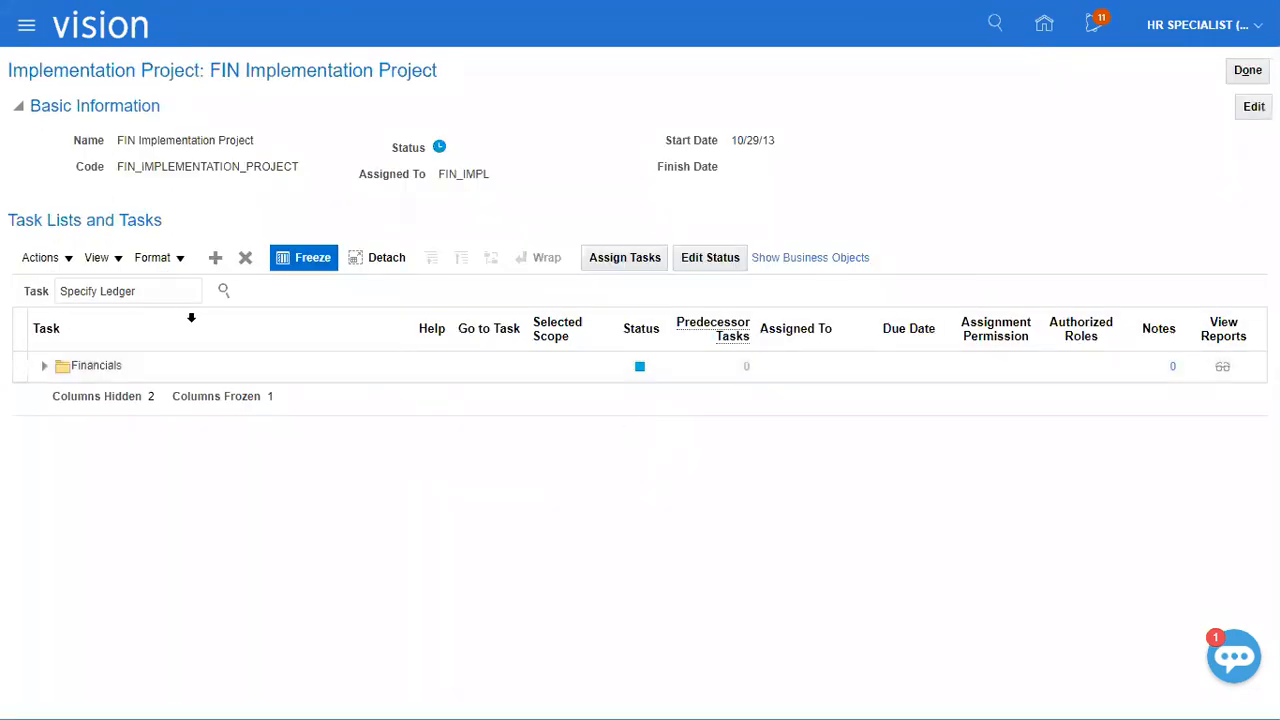
Switch to the Class Discussions_1 workbook in Excel and mark Specify Ledger Options and Create Legal Address as Done in column B.
key("alt+Tab")
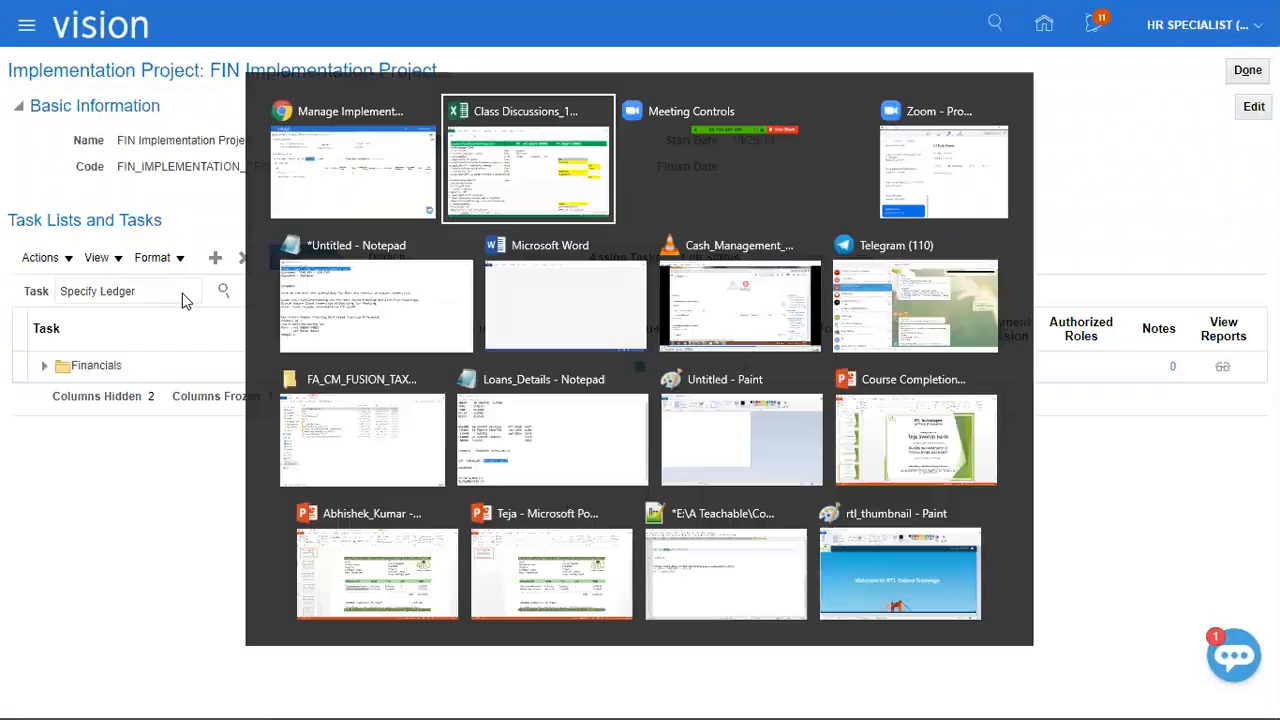
left_click(483, 451)
type("Done")
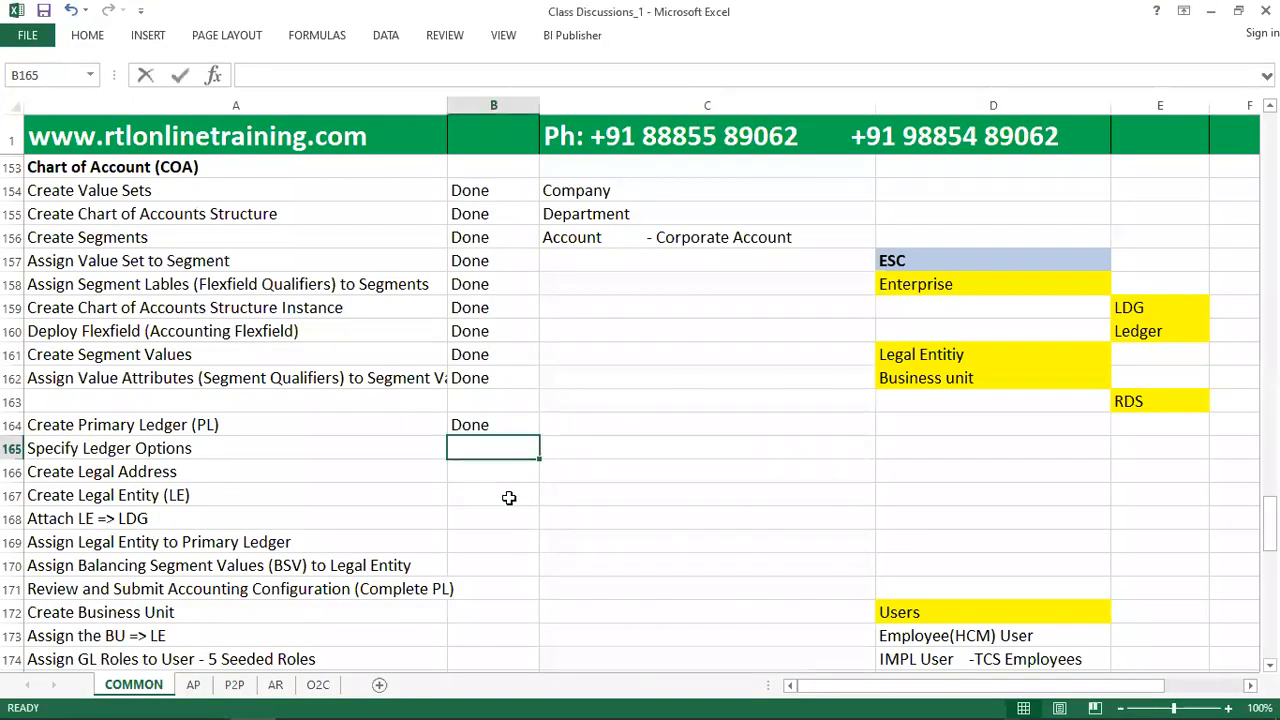
left_click(477, 485)
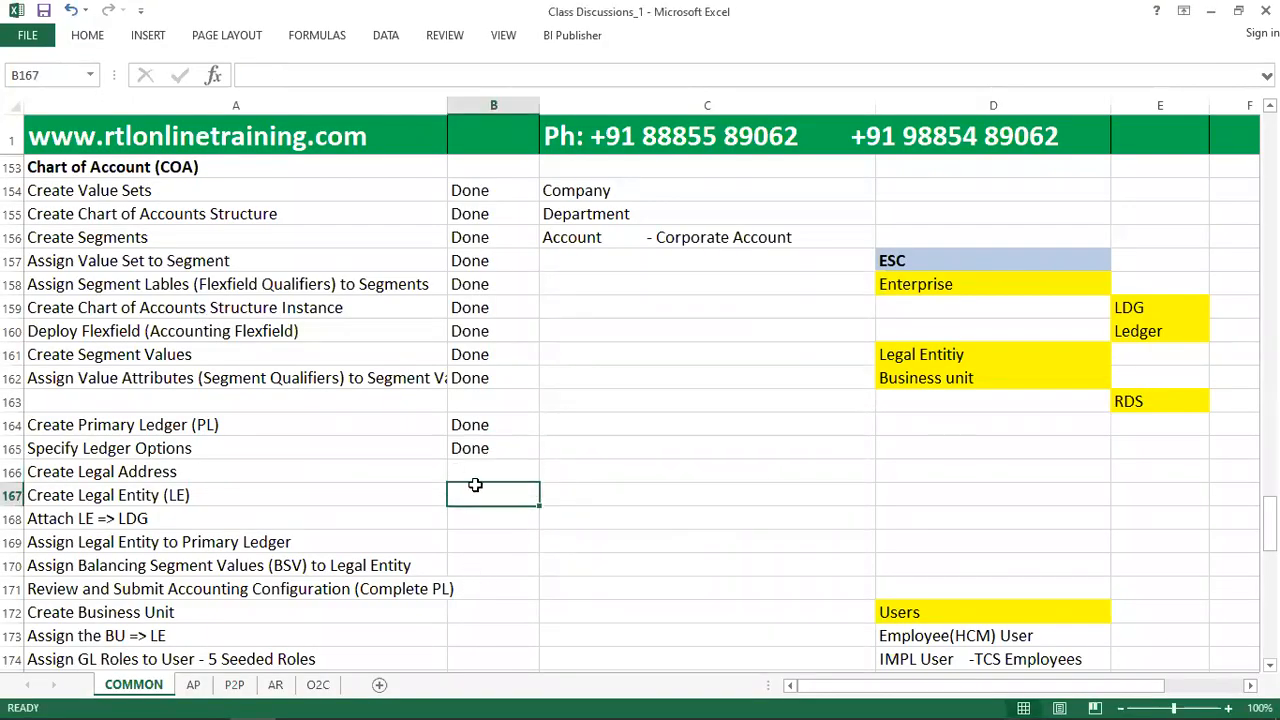
left_click(476, 468)
type("Done")
key("Return")
left_click_drag(351, 477, 471, 471)
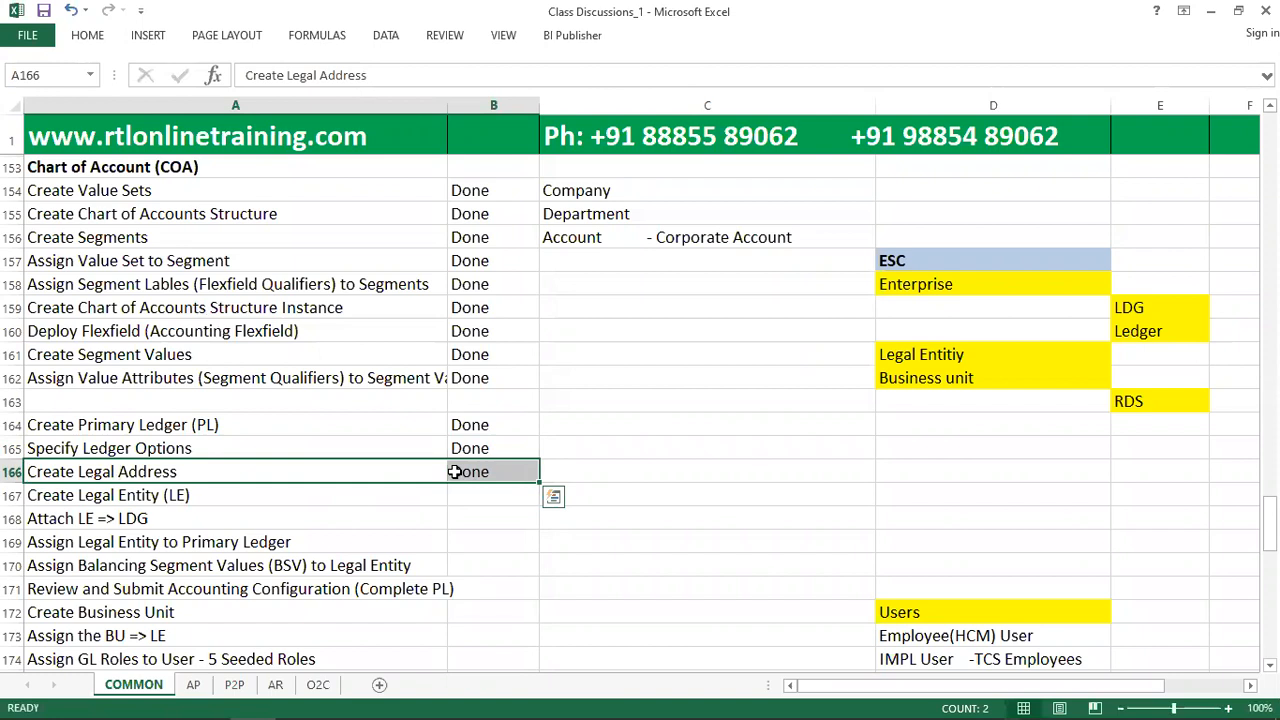
left_click(380, 503)
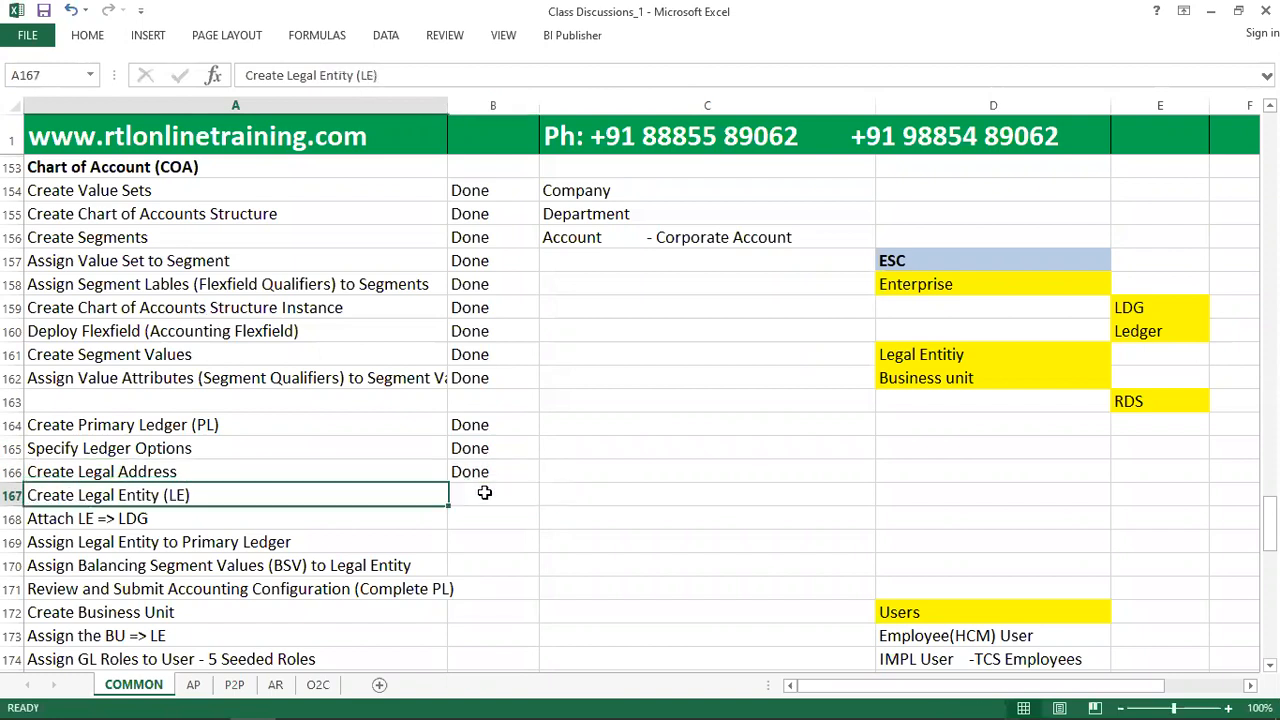
Mark Create Legal Entity (LE) as Done in column B and point out the Legal Entity and LDG cells in the ESC outline.
left_click(494, 492)
type("Done")
key("Tab")
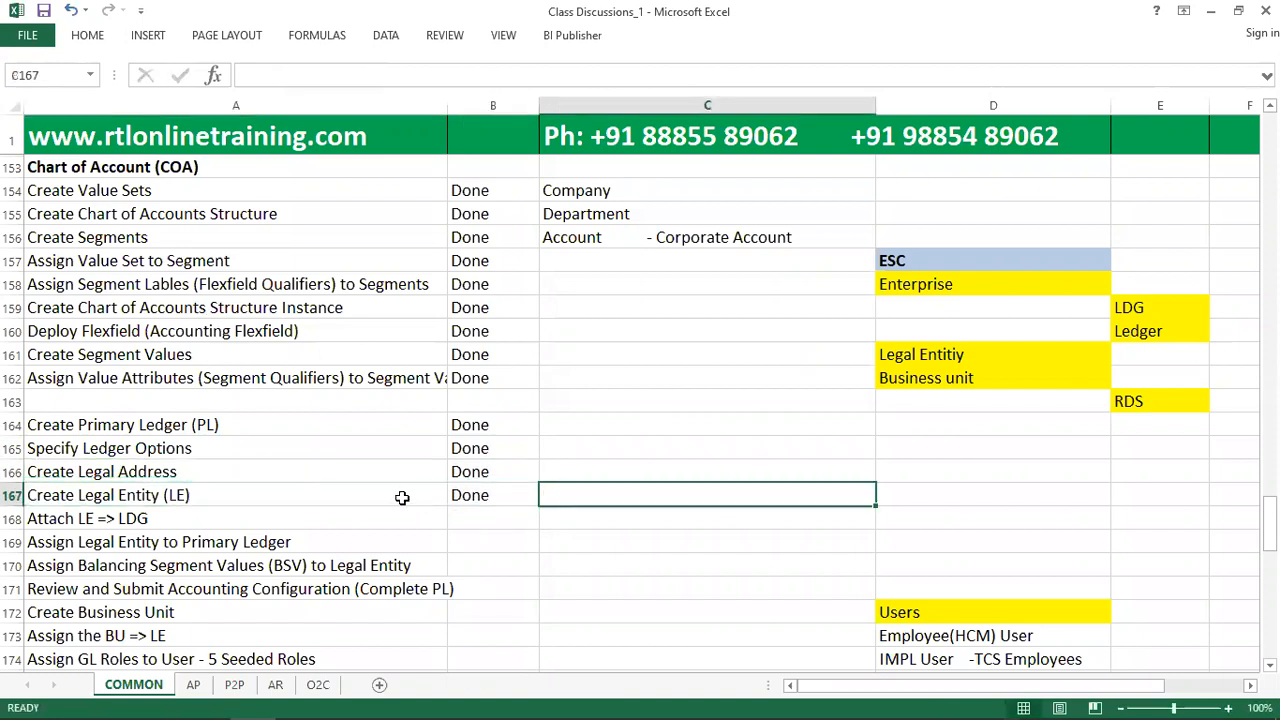
left_click(402, 497)
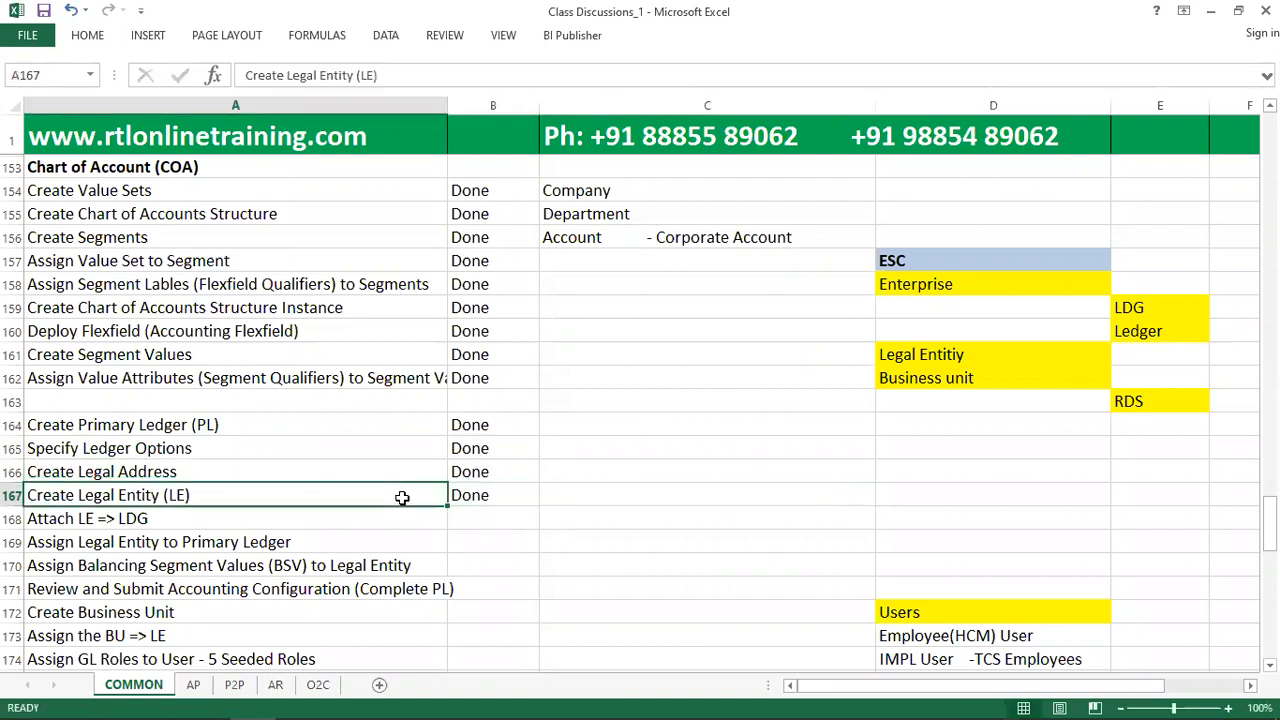
left_click(1058, 353)
left_click(1143, 310)
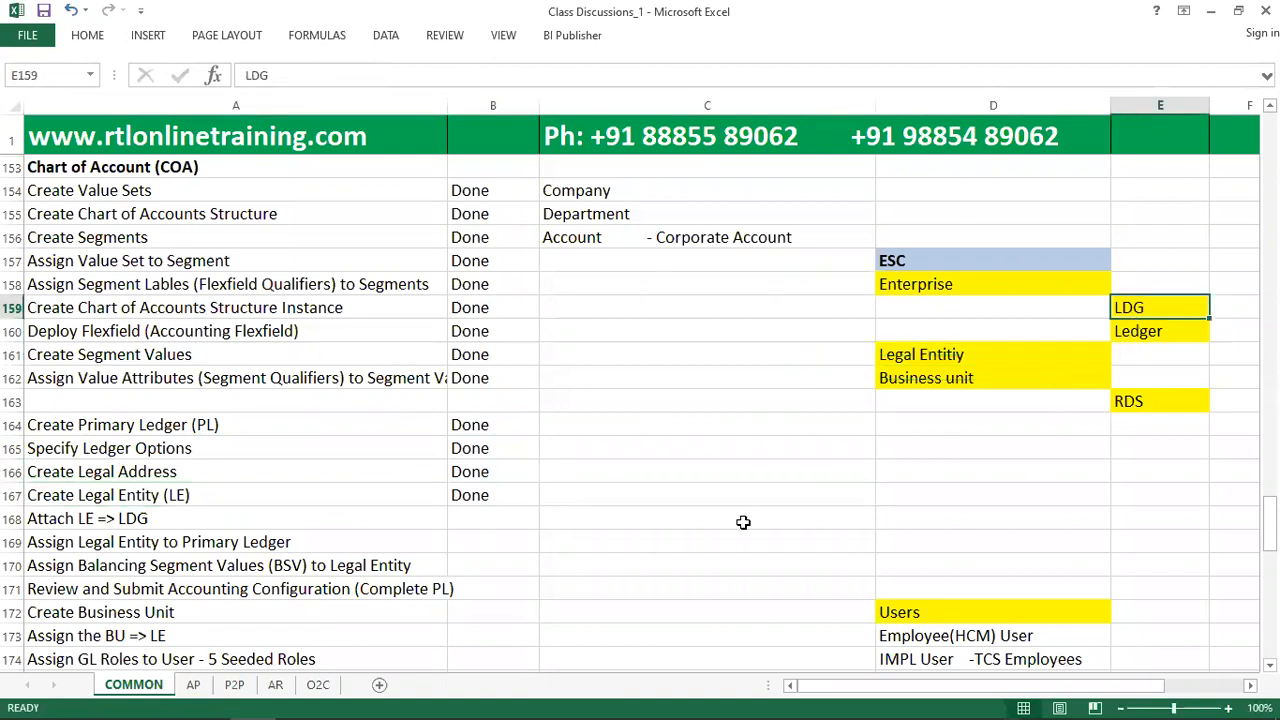
Mark Attach LE => LDG and Assign Legal Entity to Primary Ledger as Done in column B.
left_click_drag(352, 470, 466, 461)
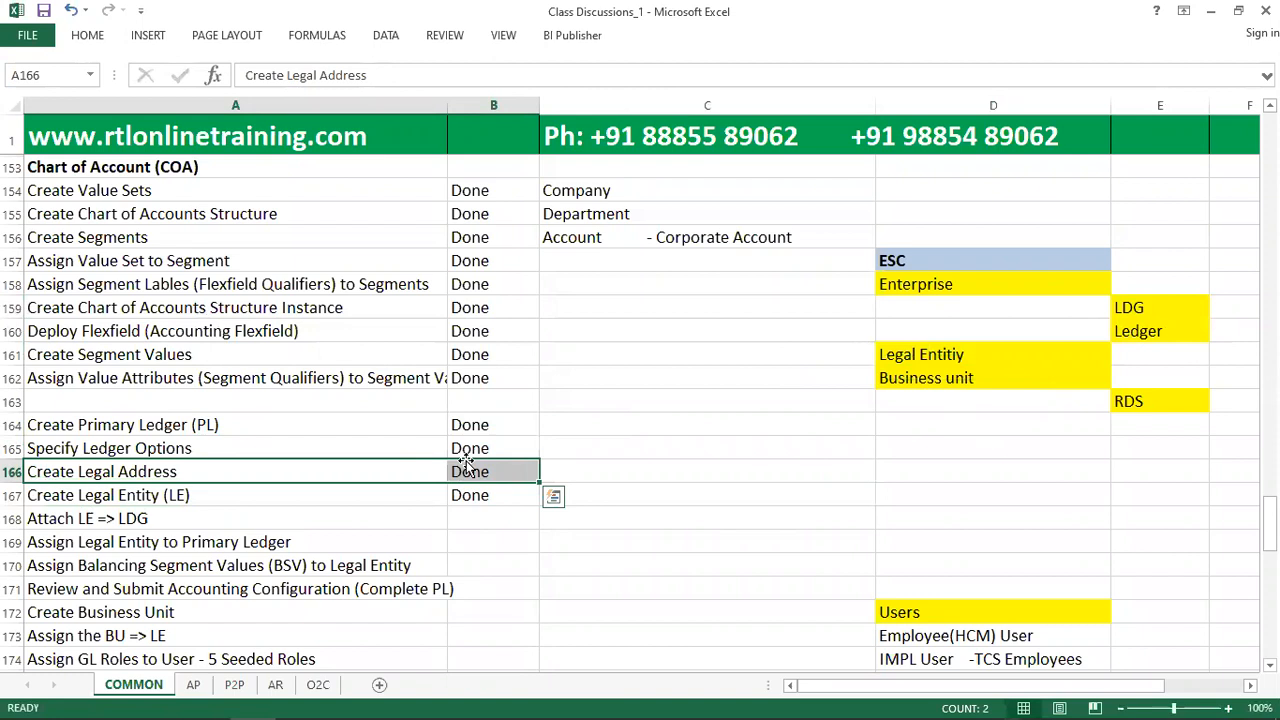
left_click_drag(411, 514, 474, 515)
left_click(514, 517)
type("done")
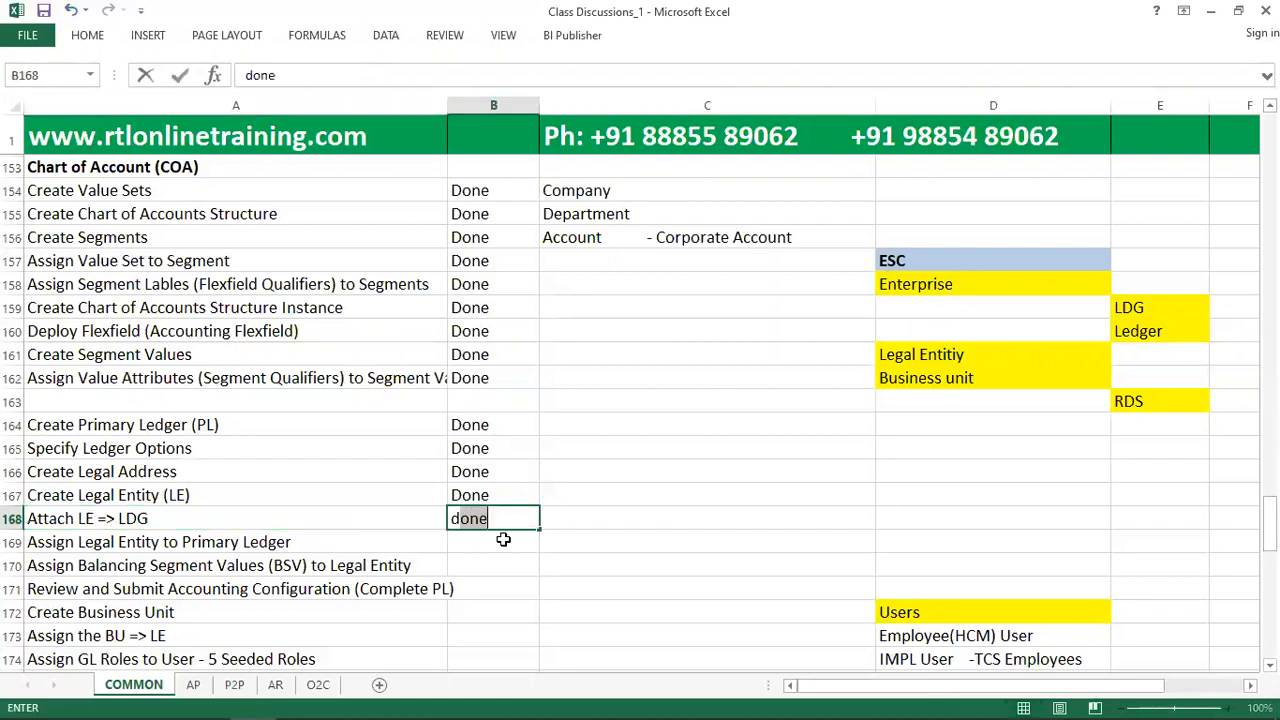
key("Return")
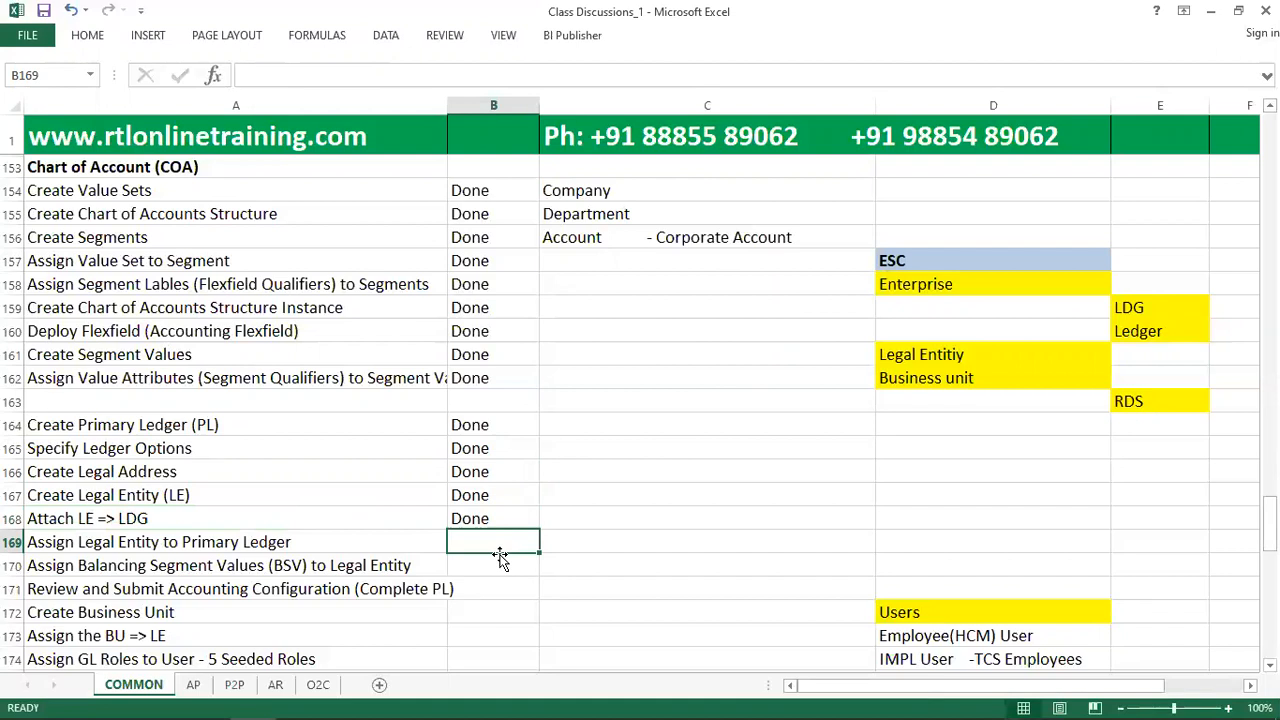
type("d")
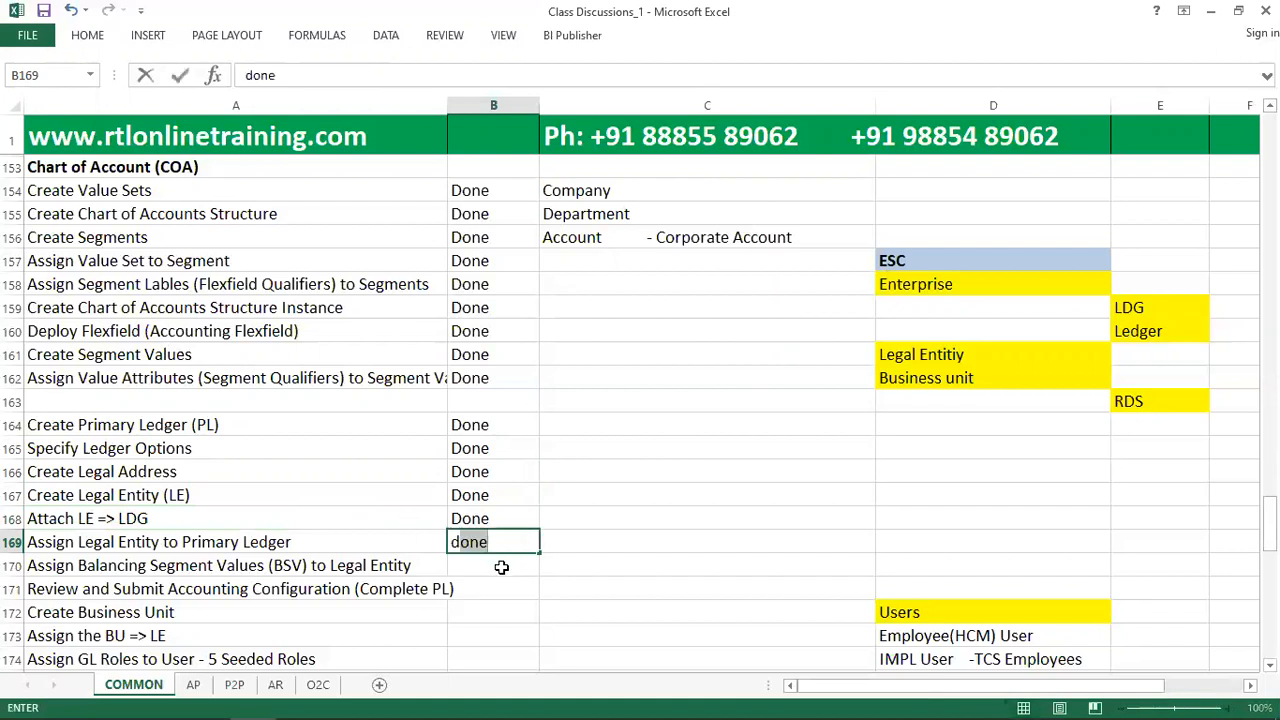
key("Return")
left_click(371, 540)
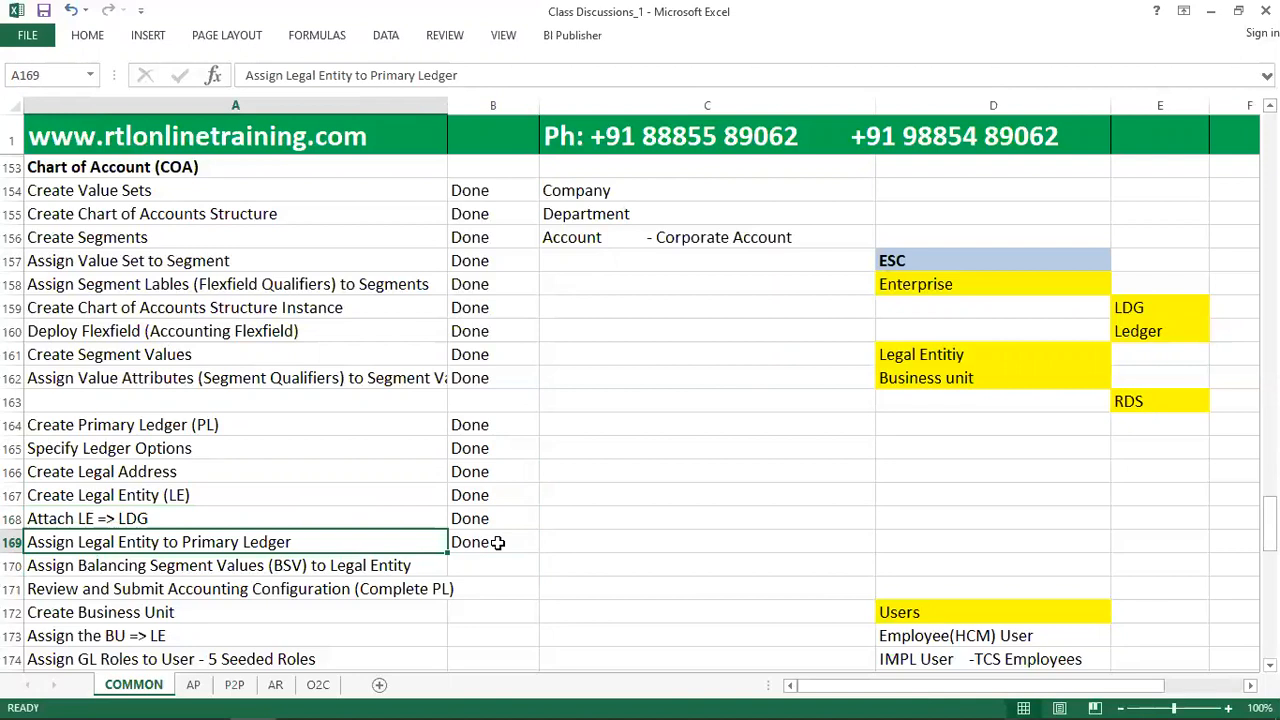
left_click(481, 566)
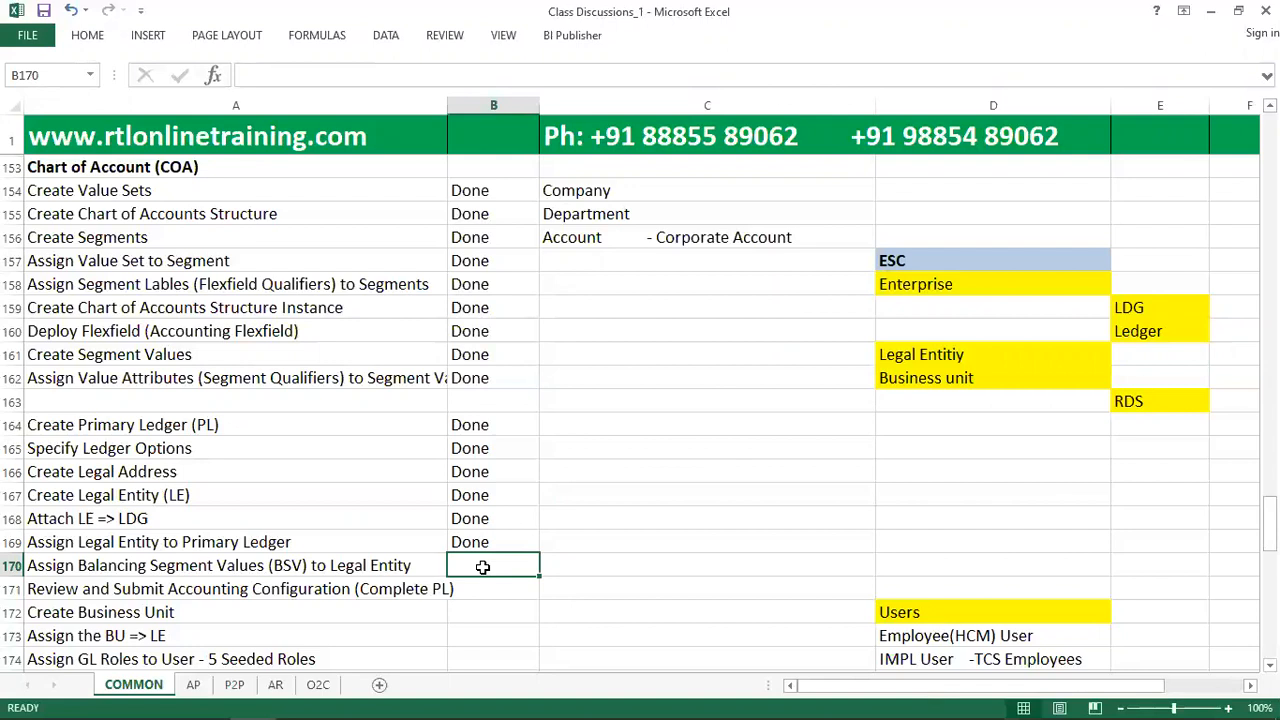
Switch to Oracle Fusion, search the implementation project's tasks for "assign legal" and show Assign Legal Entities in the task hierarchy.
key("alt+Tab")
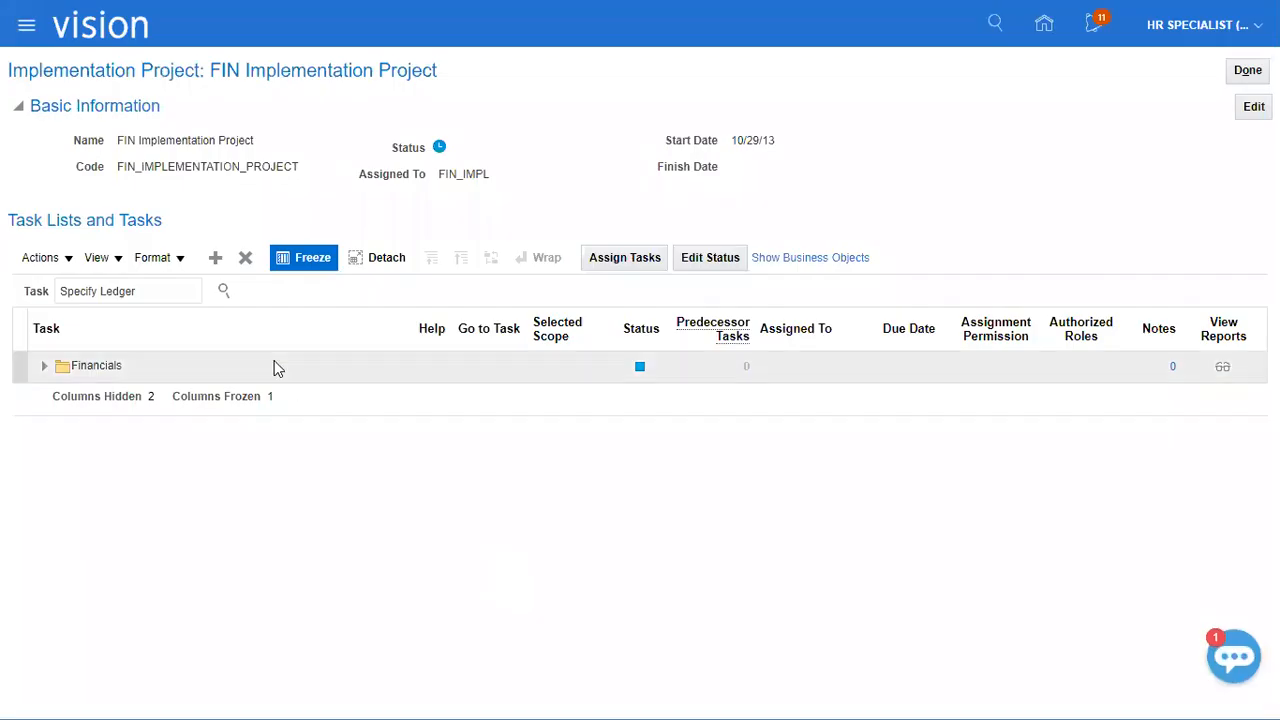
key("ctrl+a")
type("manag")
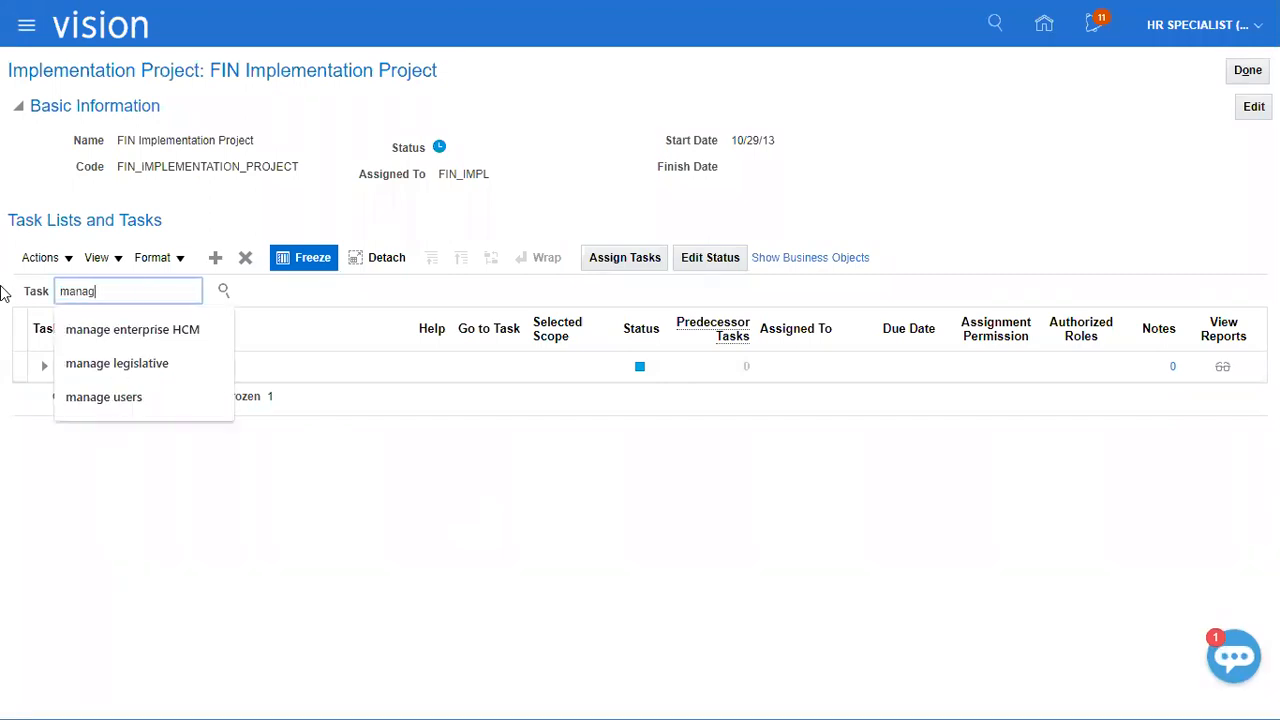
type("e")
key("ctrl+a")
type("a")
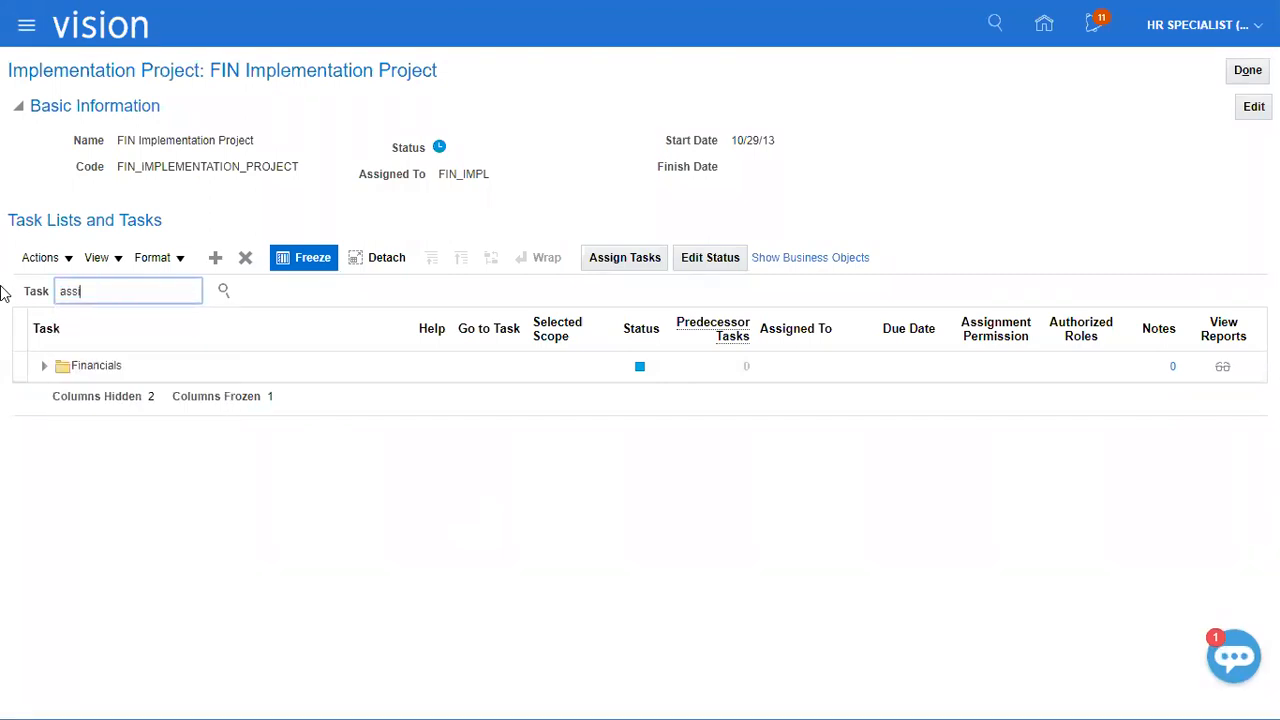
key("Return")
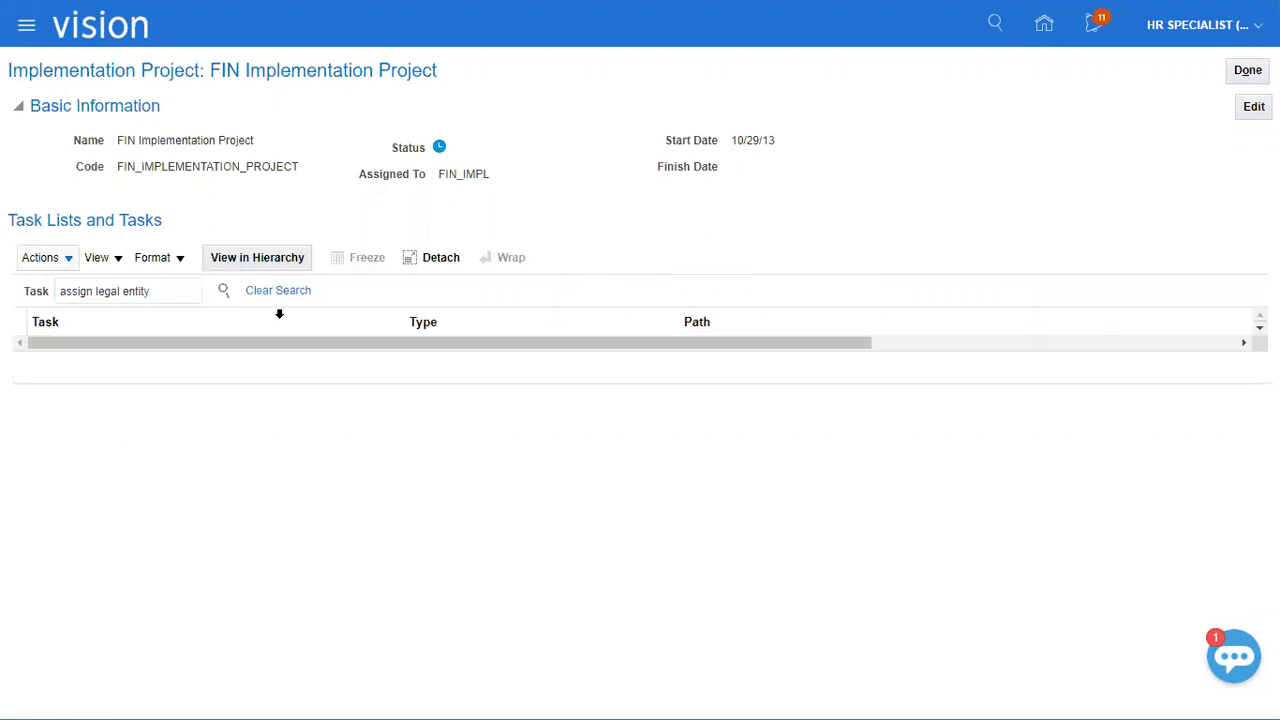
double_click(142, 290)
key("BackSpace")
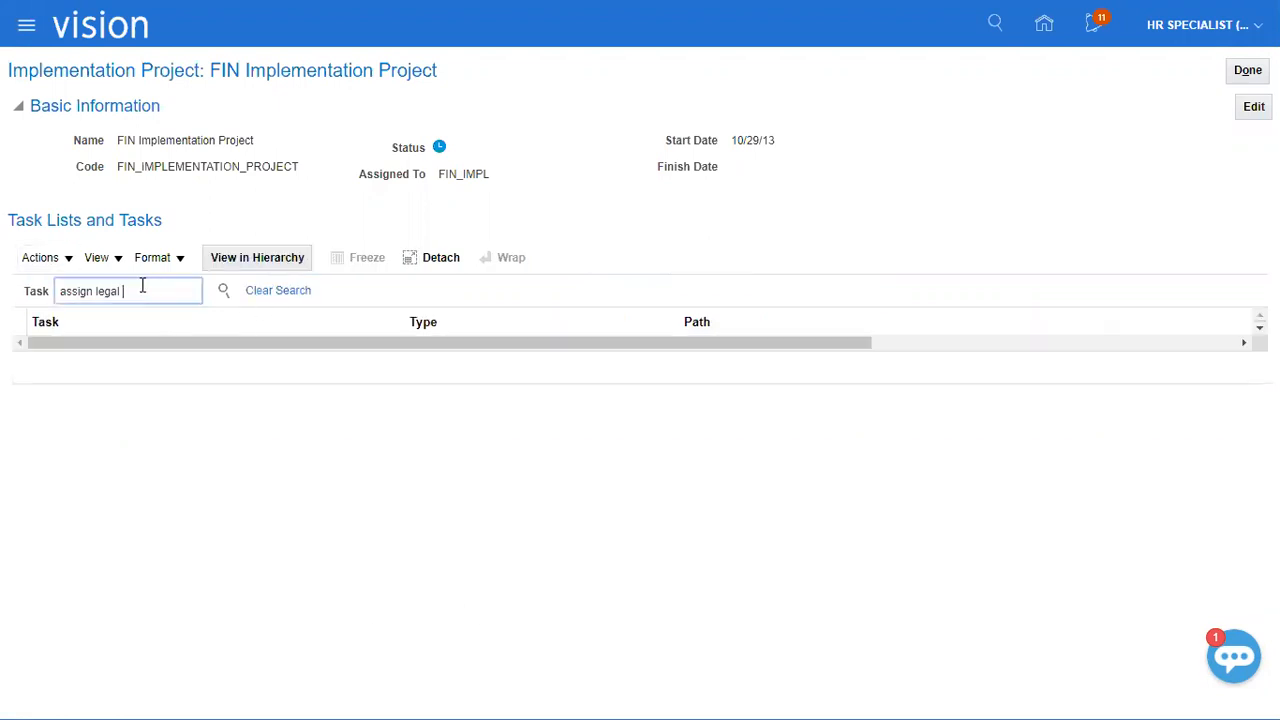
key("Return")
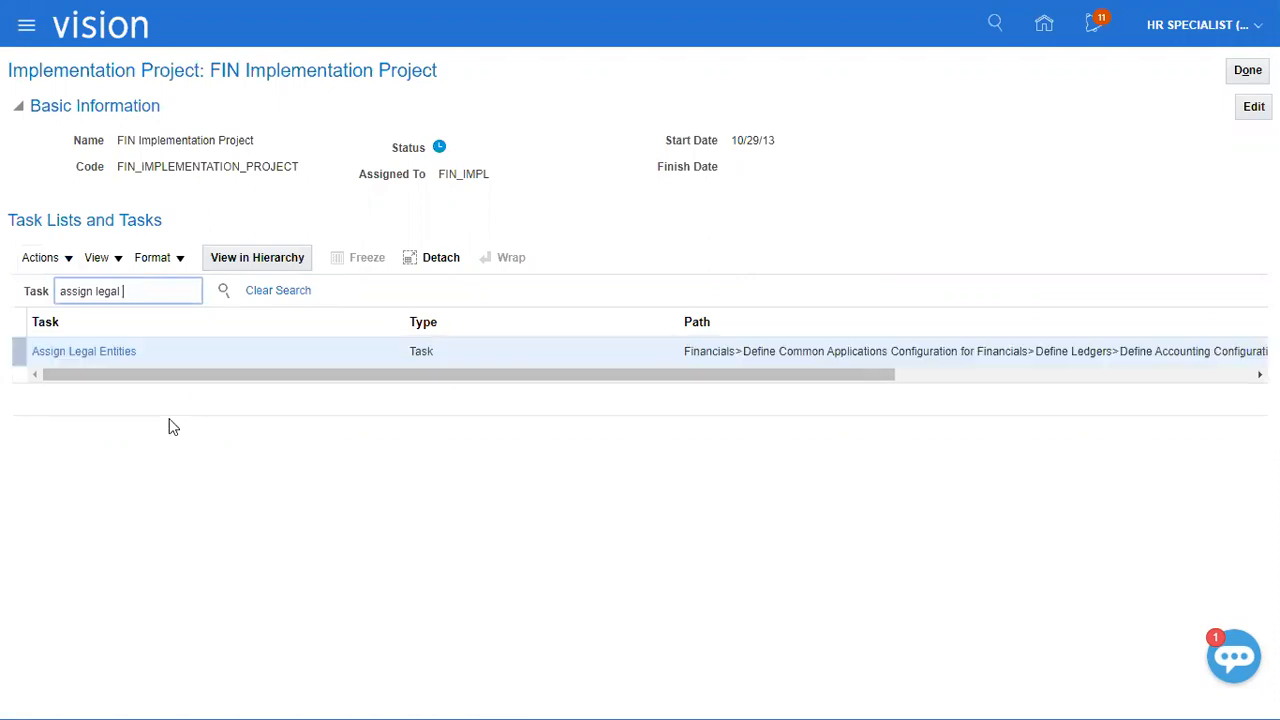
left_click(118, 353)
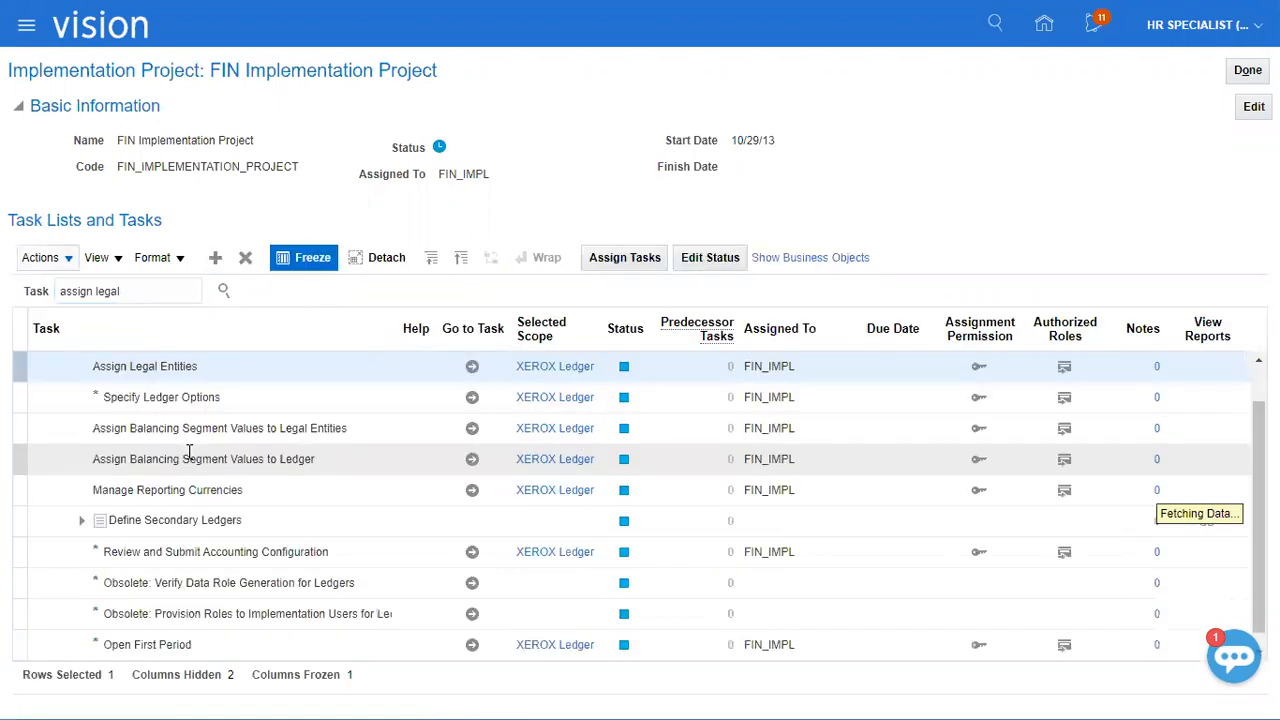
Go to the Assign Balancing Segment Values to Legal Entities task for XEROX Ledger and select the XEROX_LE row.
left_click(120, 448)
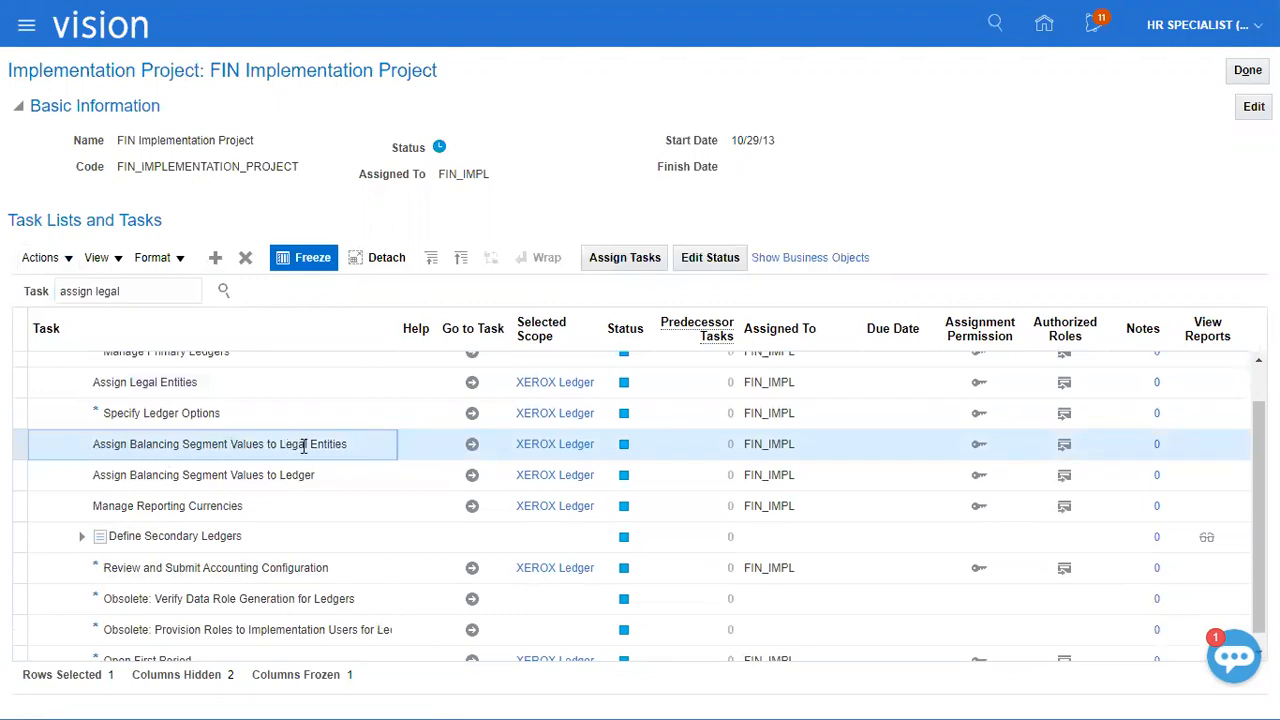
left_click(569, 446)
left_click(474, 446)
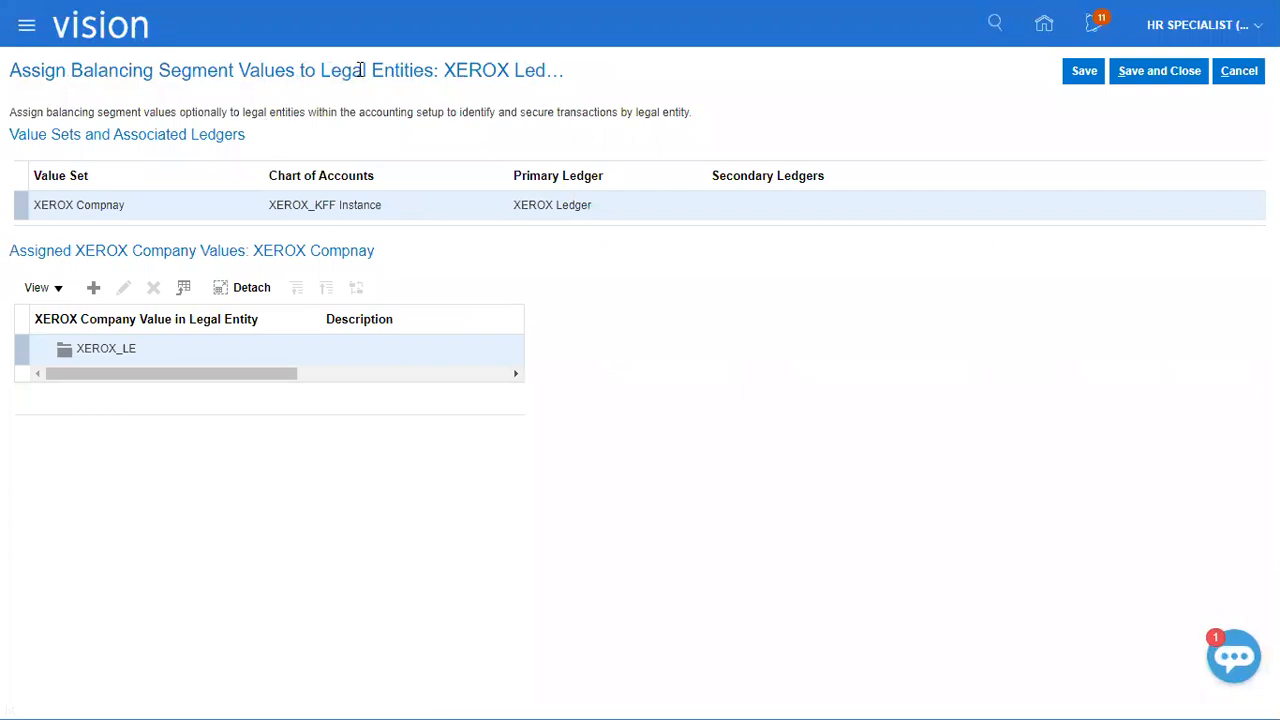
left_click_drag(445, 70, 580, 84)
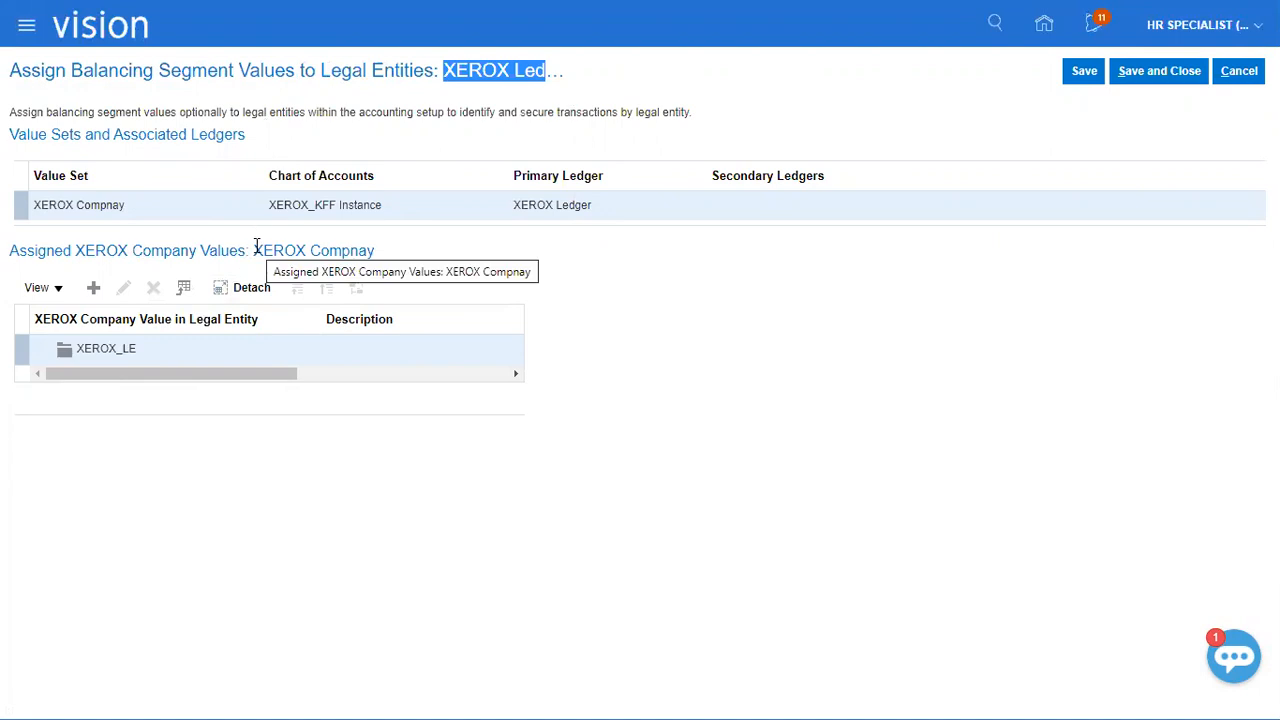
left_click_drag(256, 246, 349, 250)
double_click(117, 348)
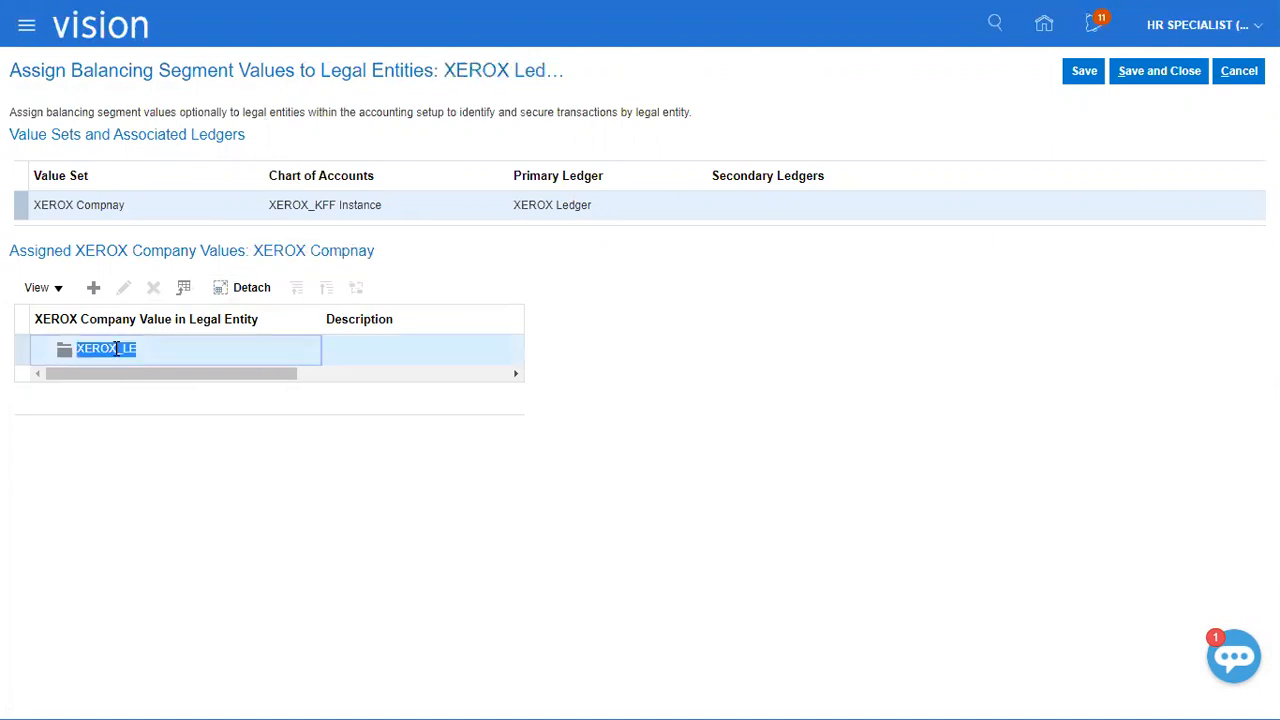
Assign company values 01 (XEROX Corporation) and 02 (XEROX Electronics) to XEROX_LE, then save and close the assignments.
left_click(93, 287)
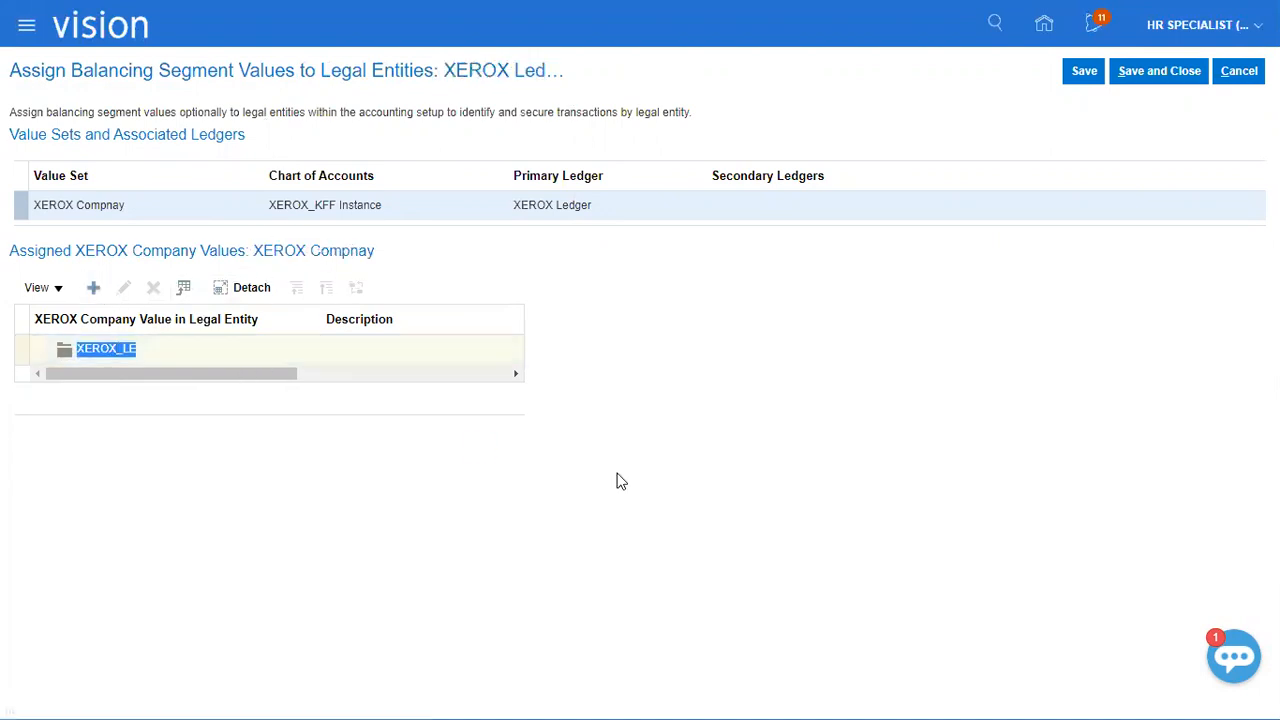
left_click(767, 323)
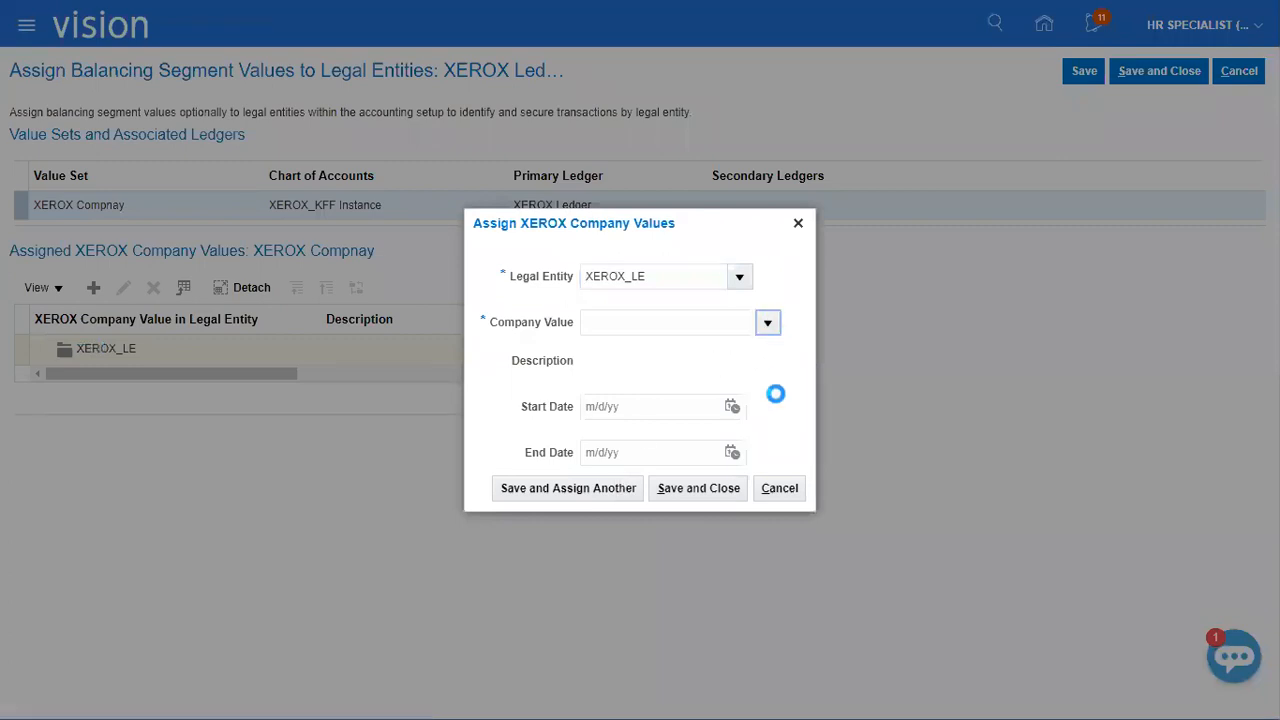
left_click(635, 354)
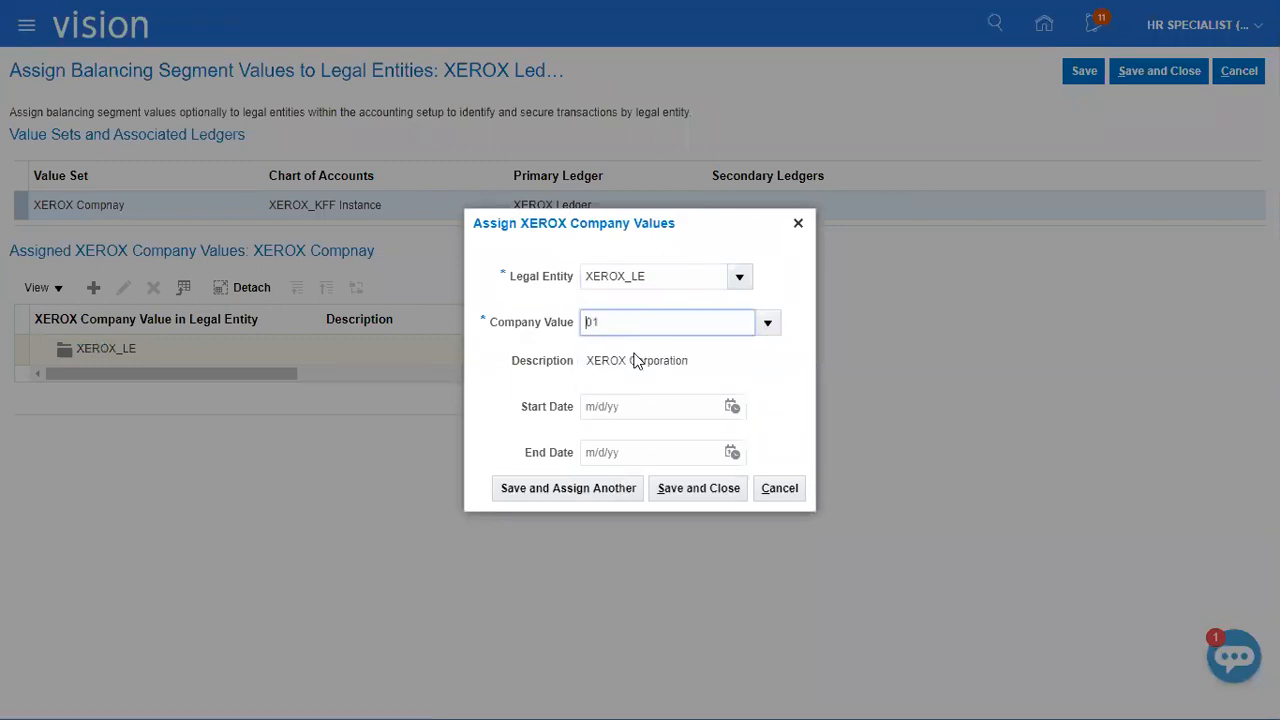
left_click(601, 490)
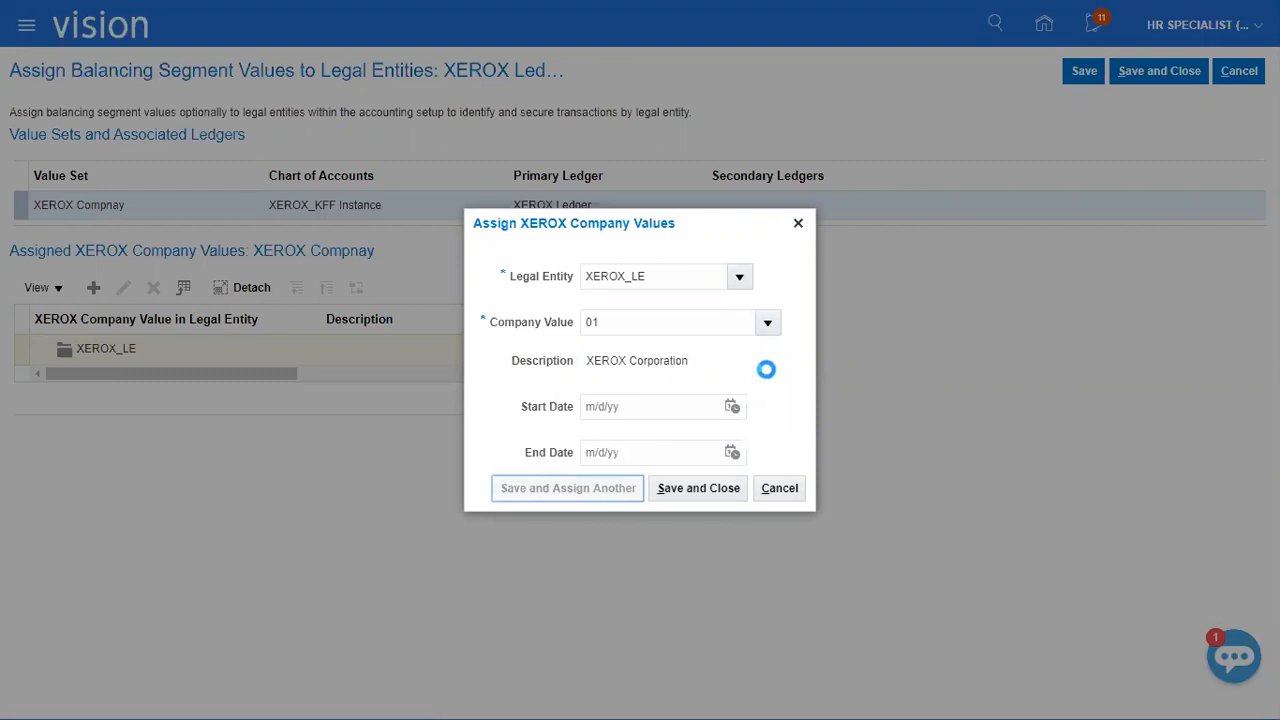
left_click(631, 363)
left_click(679, 495)
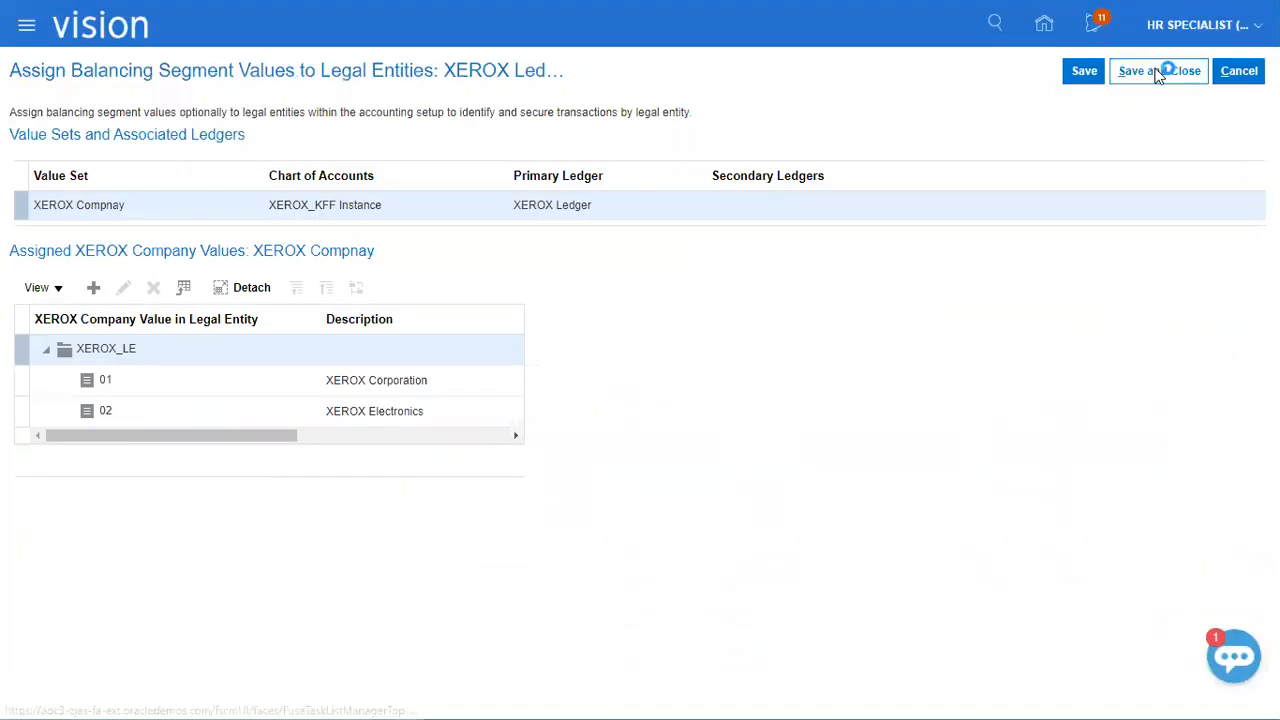
left_click(1159, 70)
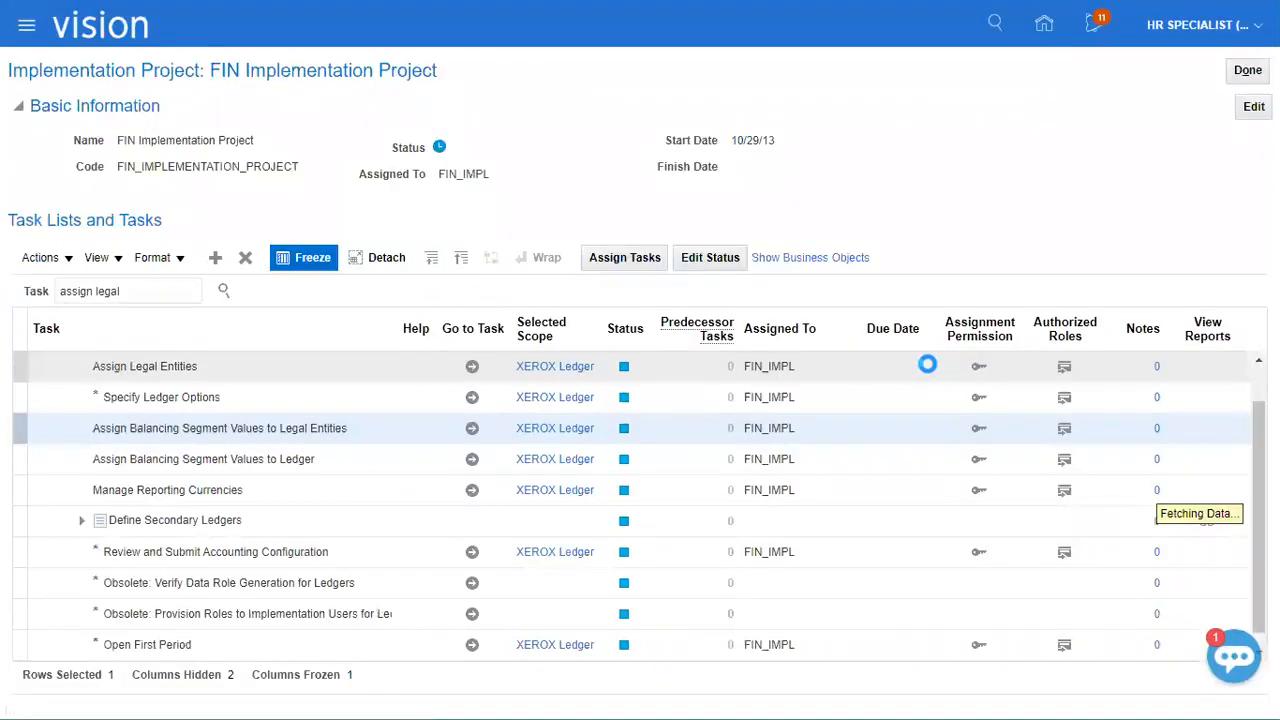
Switch to the Class Discussions_1 workbook in Excel and mark Assign Balancing Segment Values (BSV) to Legal Entity as Done.
key("alt+Tab")
left_click(493, 562)
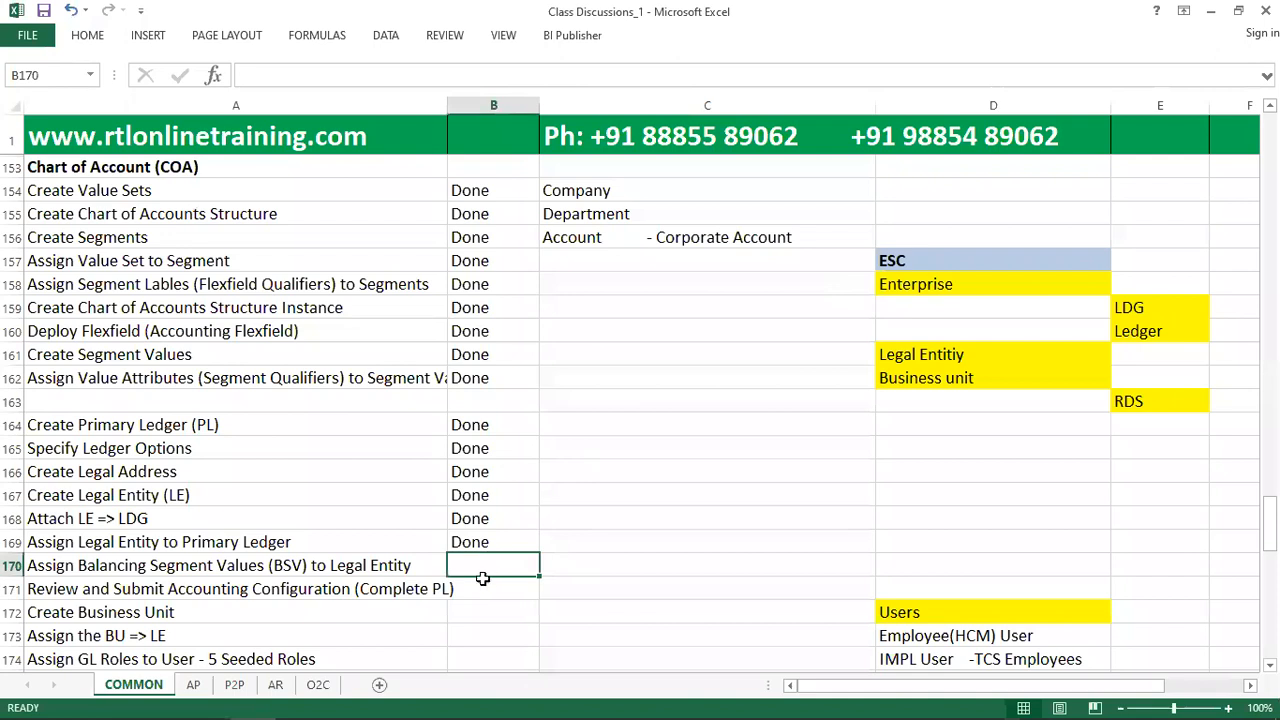
type("Done")
key("Return")
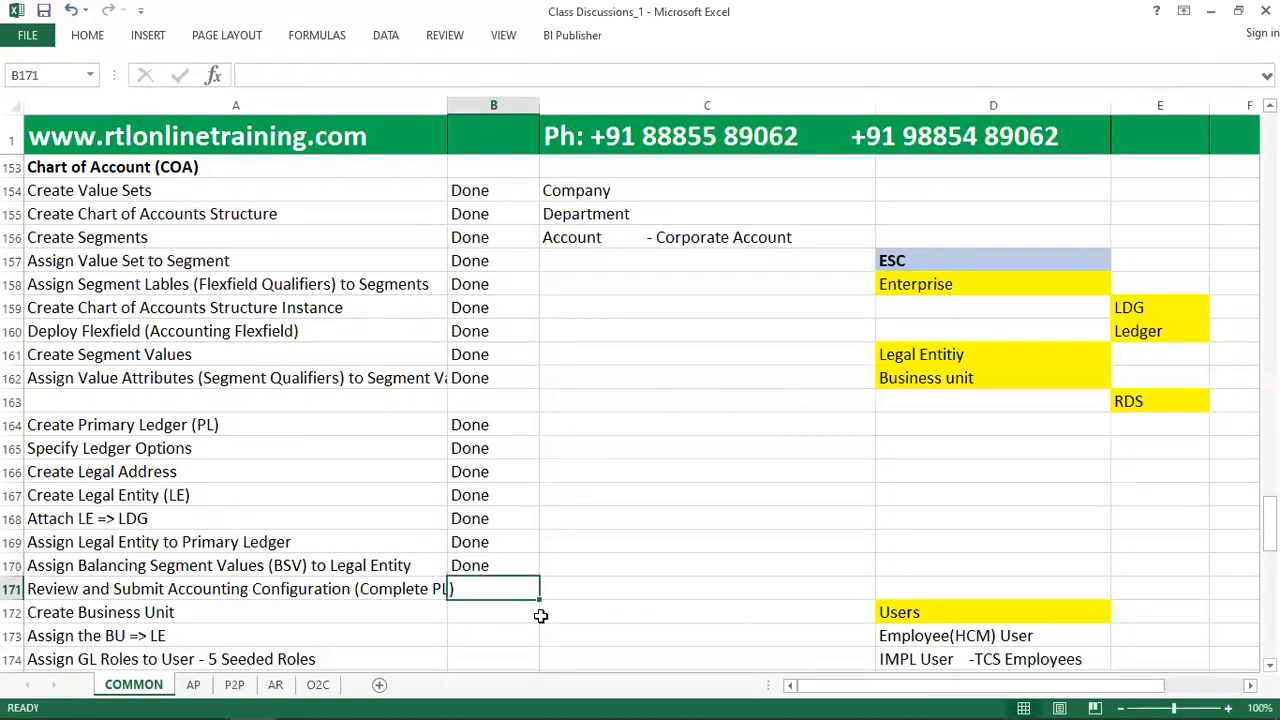
Switch to Oracle Fusion, open Review and Submit Accounting Configuration for XEROX Ledger, and submit the configuration.
key("alt+Tab")
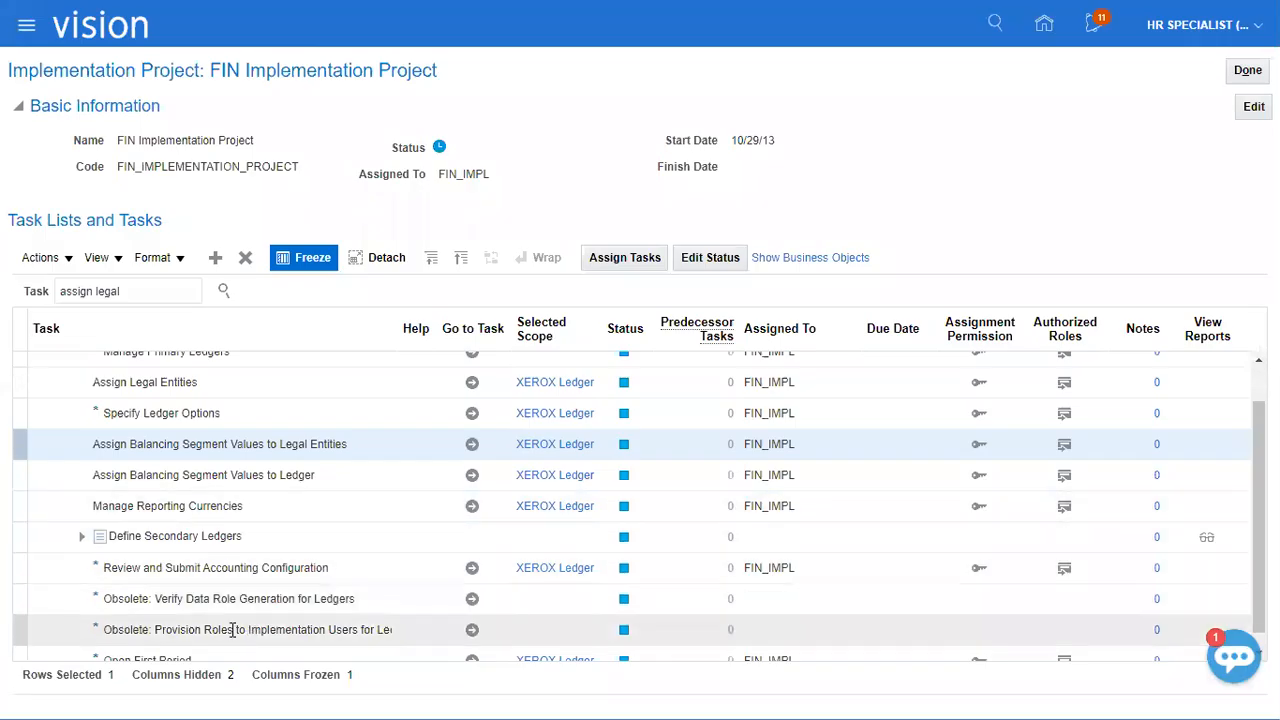
scroll(245, 600, "down", 1)
left_click(260, 558)
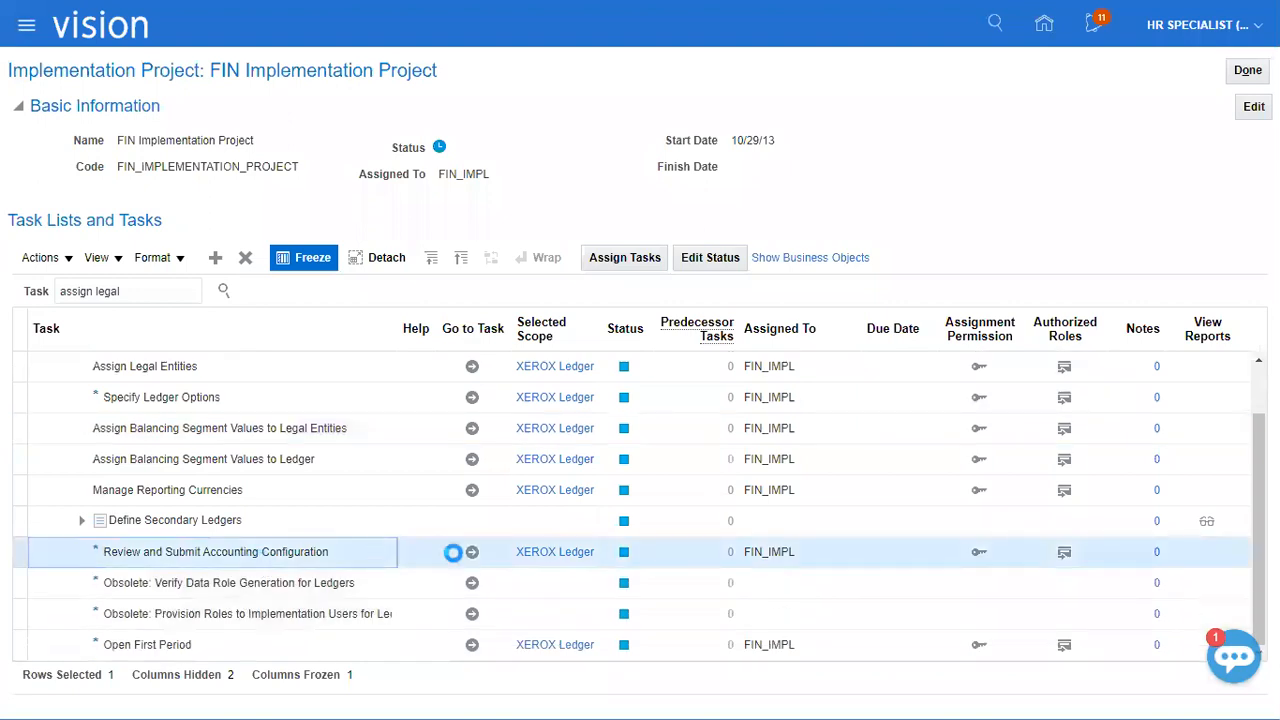
left_click(472, 552)
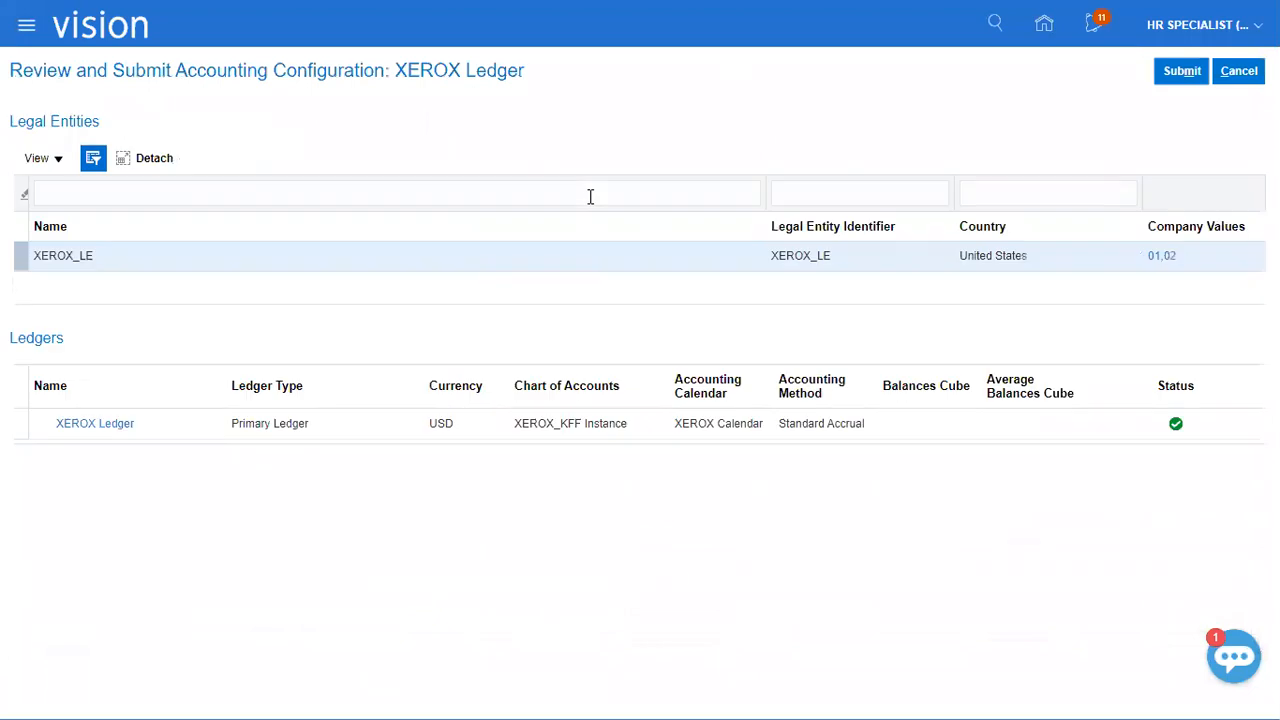
left_click(1178, 78)
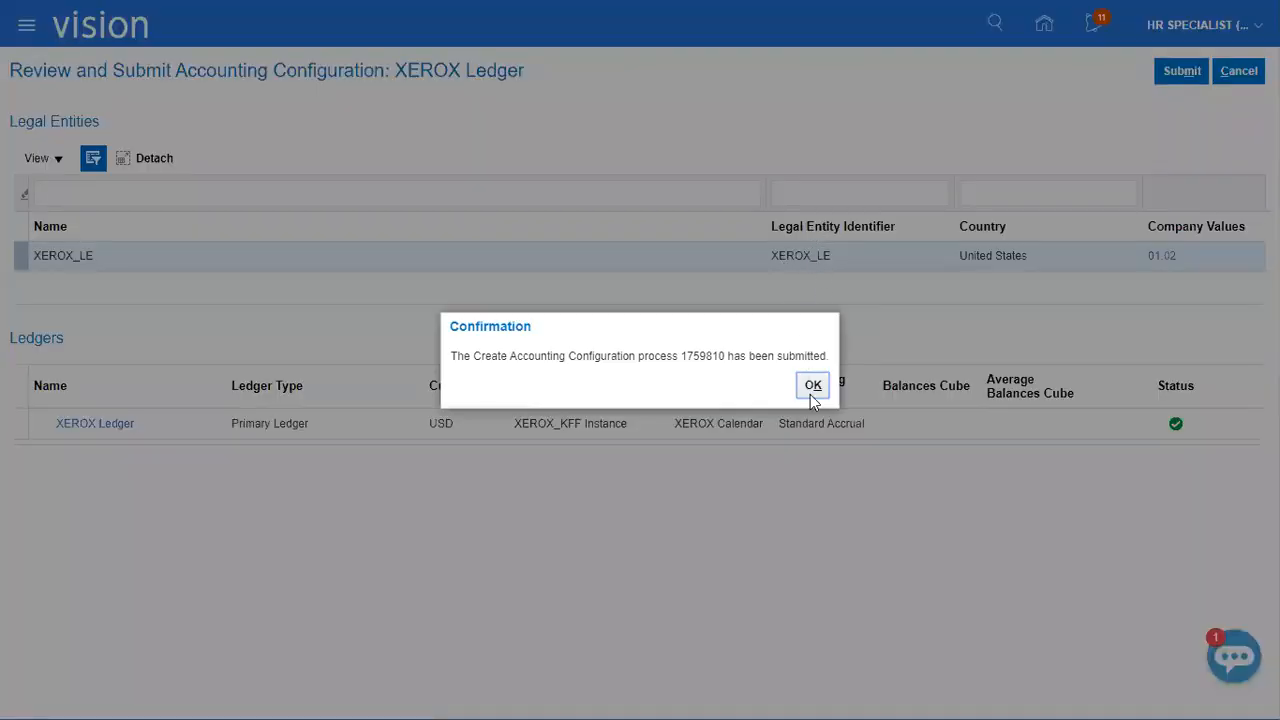
left_click(812, 386)
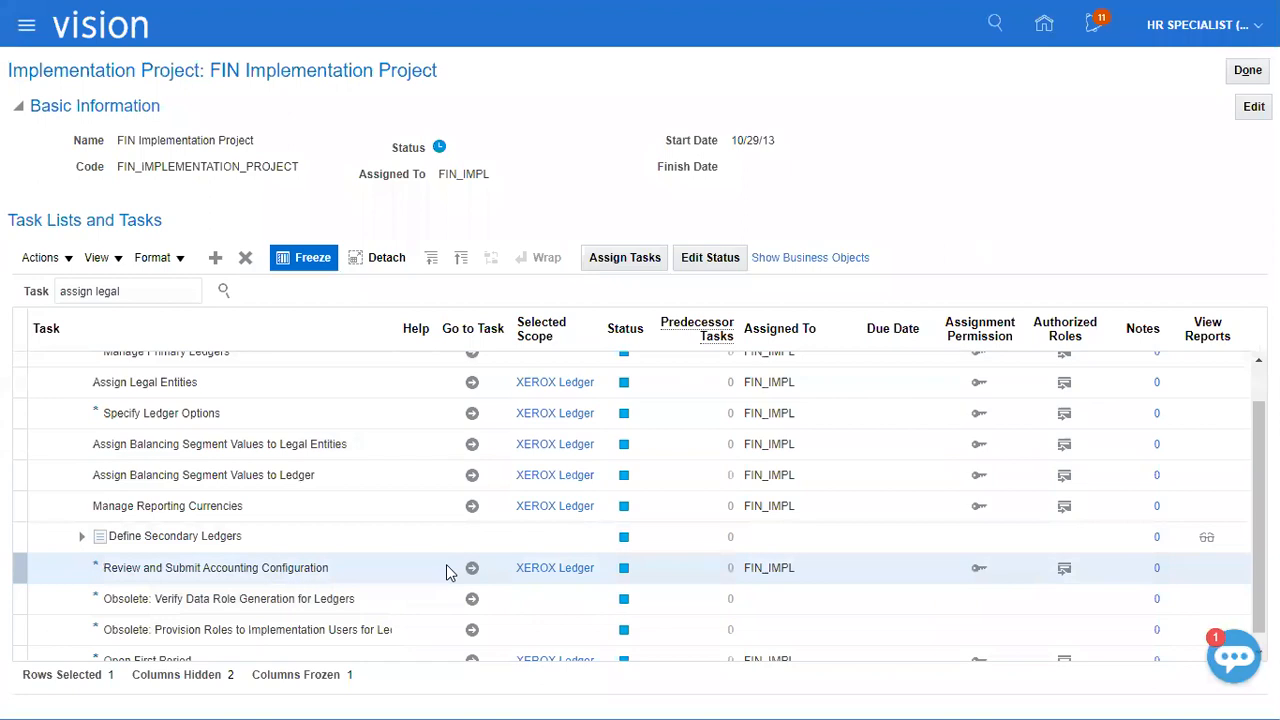
Switch to the Class Discussions_1 workbook in Excel, mark Review and Submit Accounting Configuration as Done, and select the status cell for Create Business Unit.
key("alt+Tab")
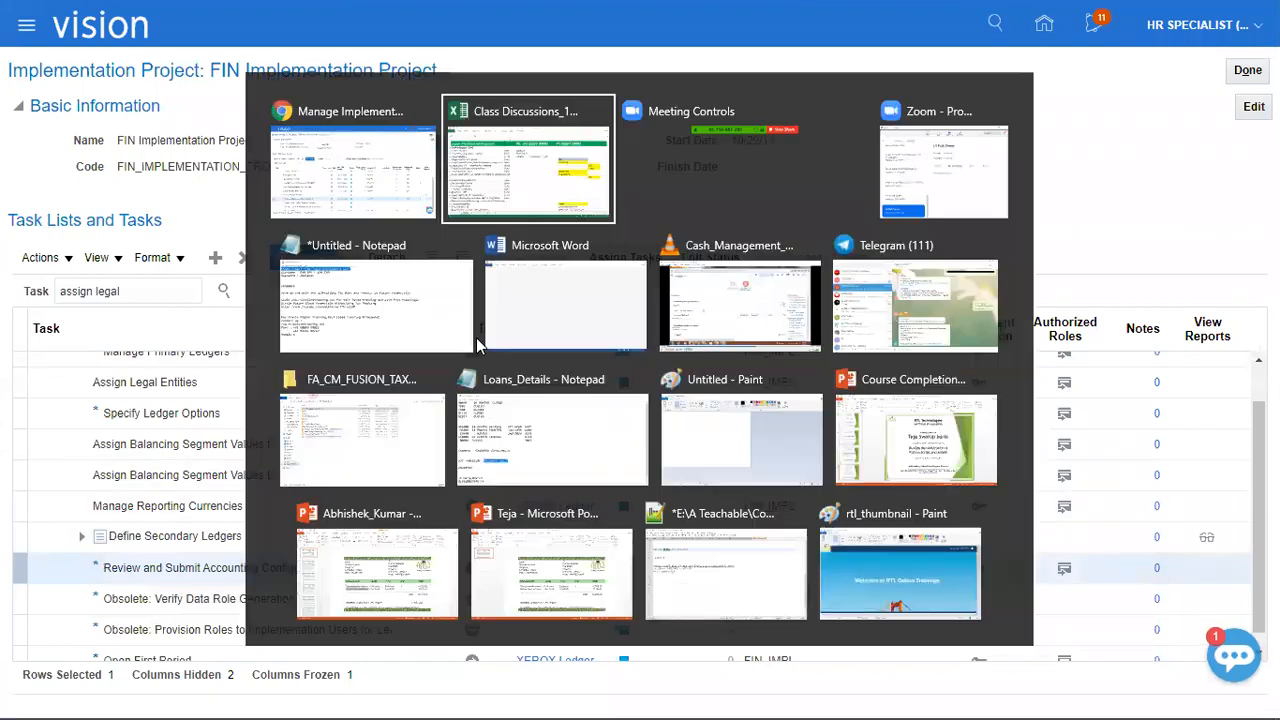
type("Done")
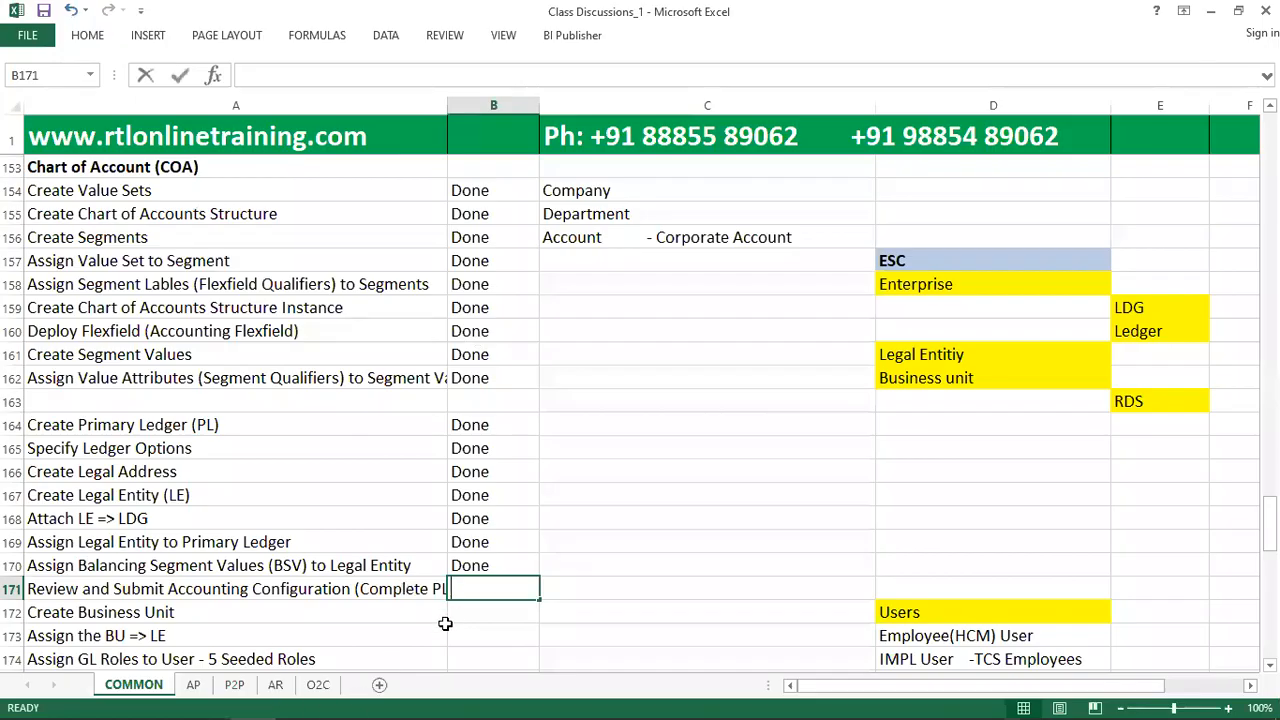
key("Tab")
scroll(440, 560, "down", 1)
left_click(419, 552)
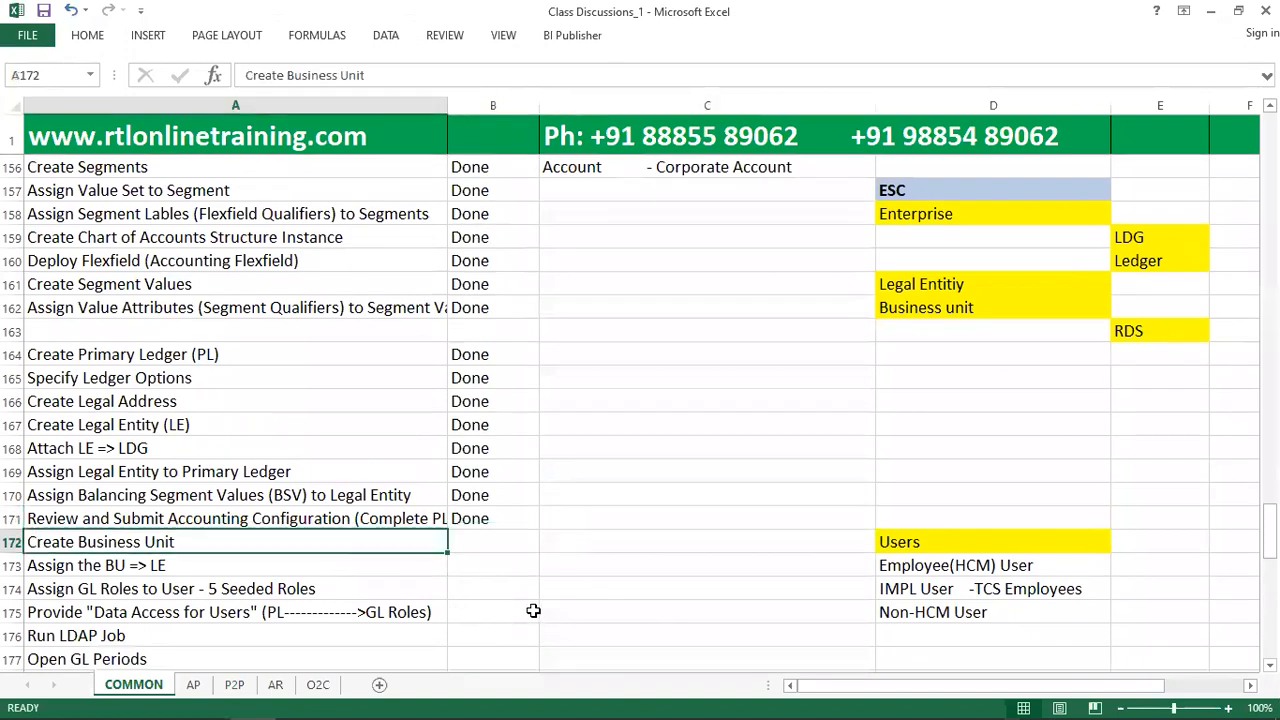
scroll(530, 580, "down", 2)
left_click(486, 406)
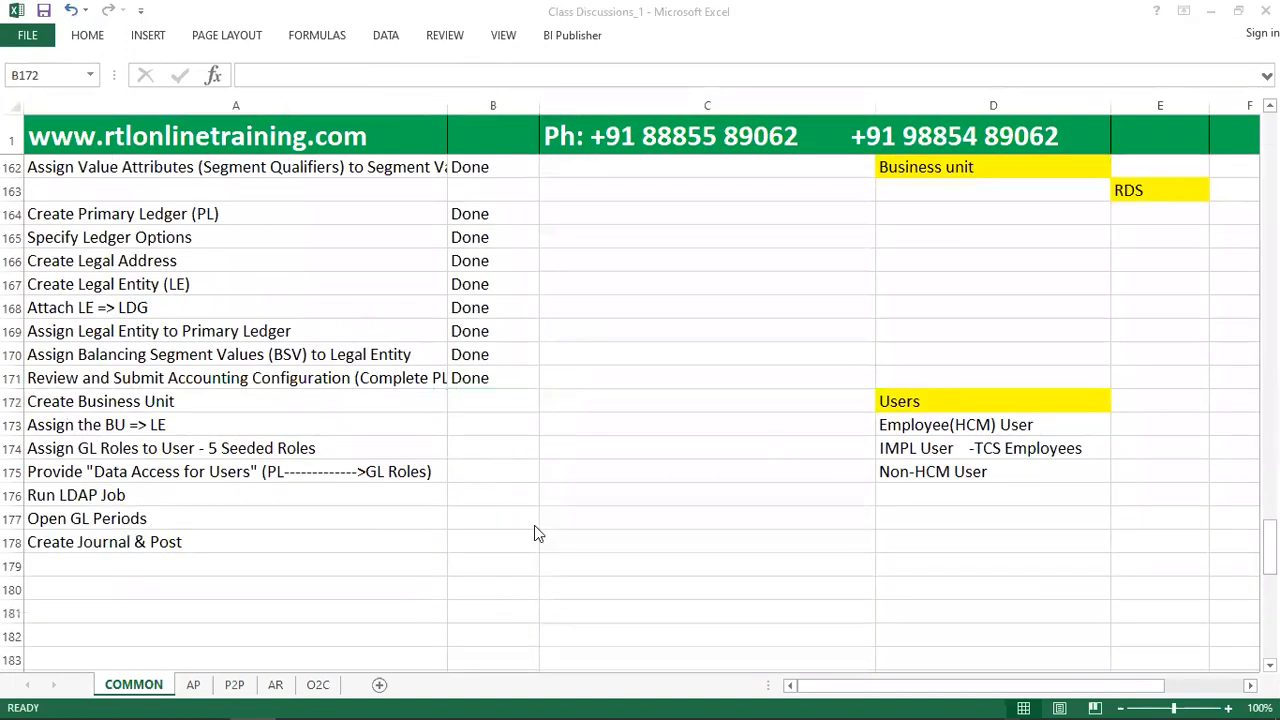
Switch to Oracle Fusion, search the implementation project tasks for "manage business", and open the Manage Business Unit result in the task hierarchy.
key("alt+Tab")
left_click_drag(140, 291, 3, 283)
type("mangae busine")
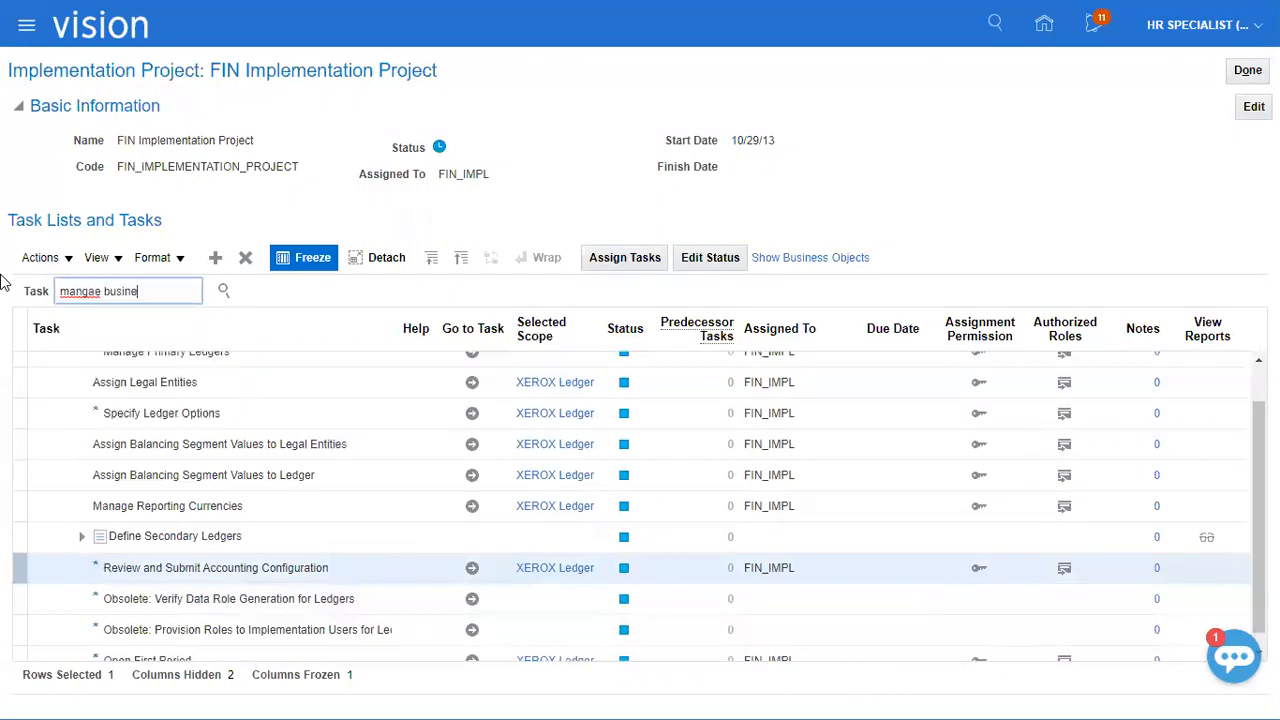
key("ctrl+a")
type("ma")
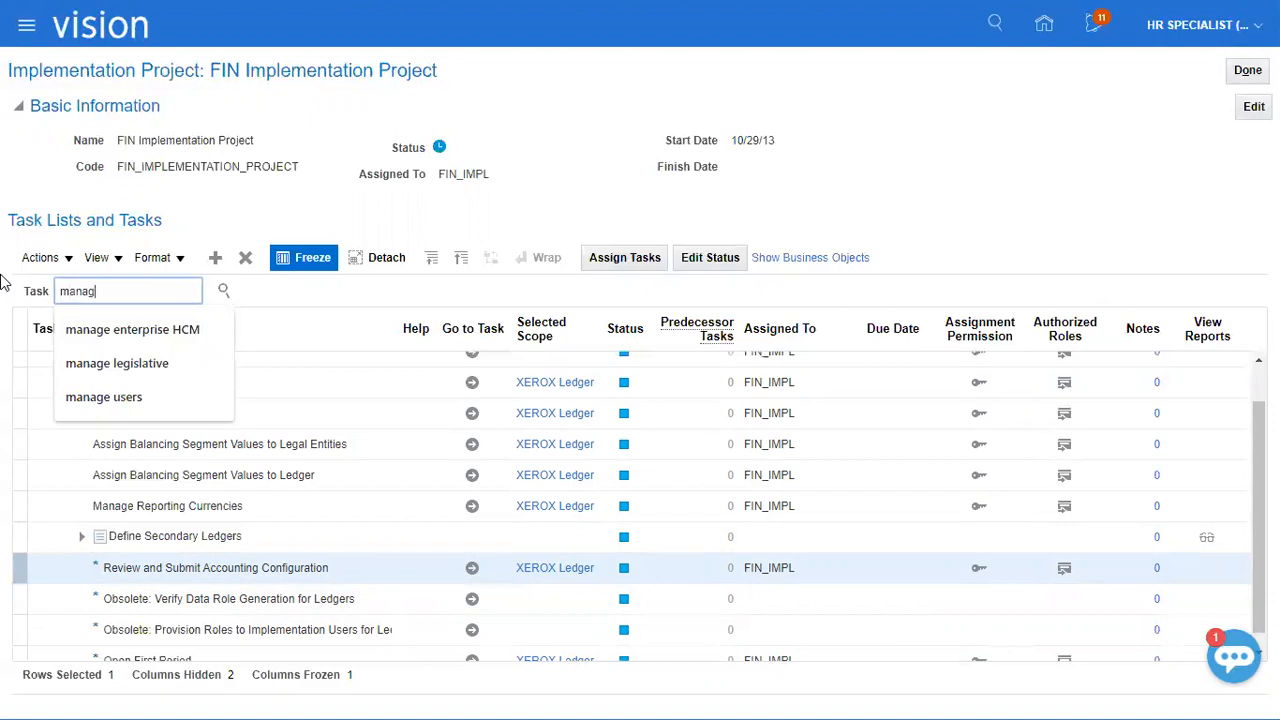
type("nage business")
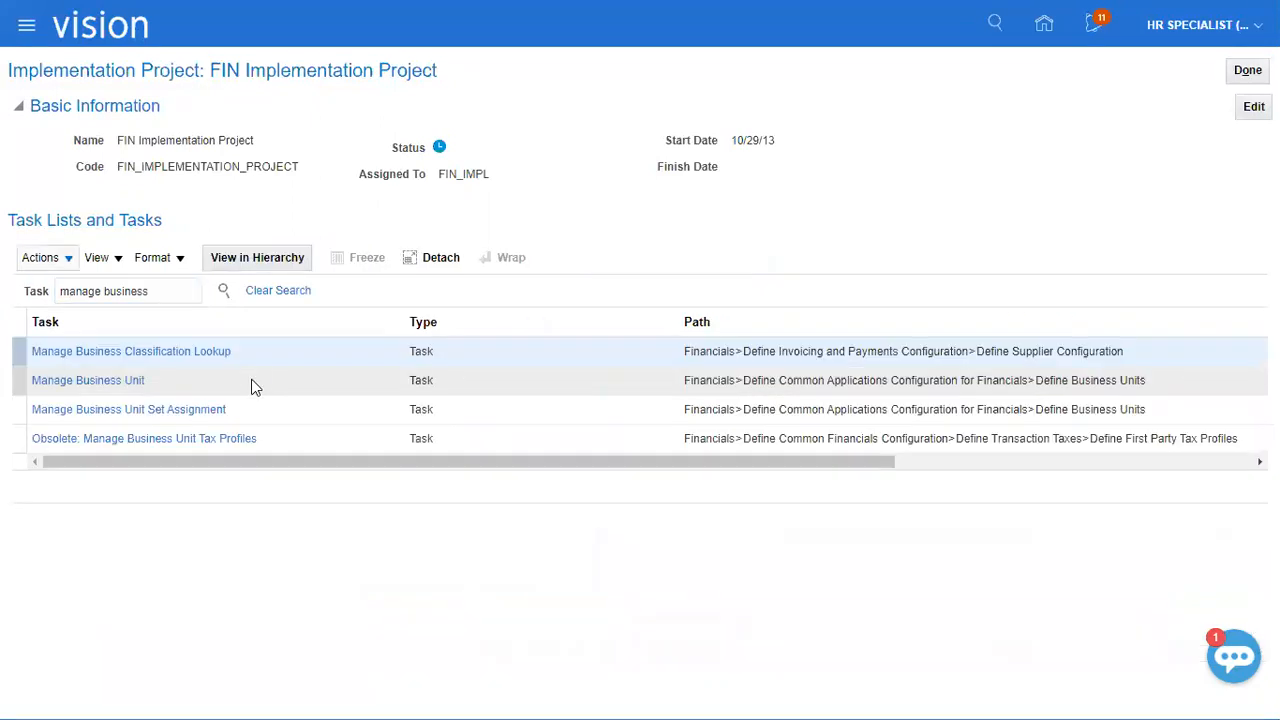
left_click(130, 380)
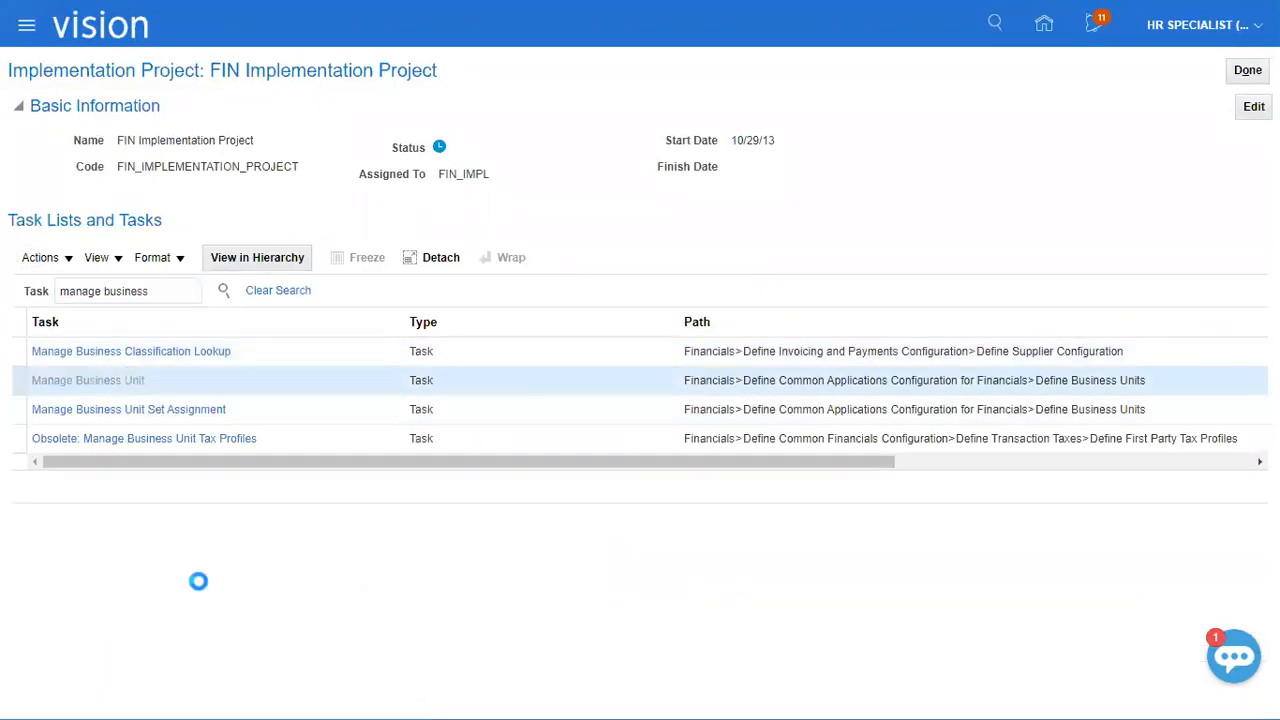
Select a scope for Manage Business Unit Set Assignment with Business Unit set to Create New, and apply it to go to the task.
left_click(287, 556)
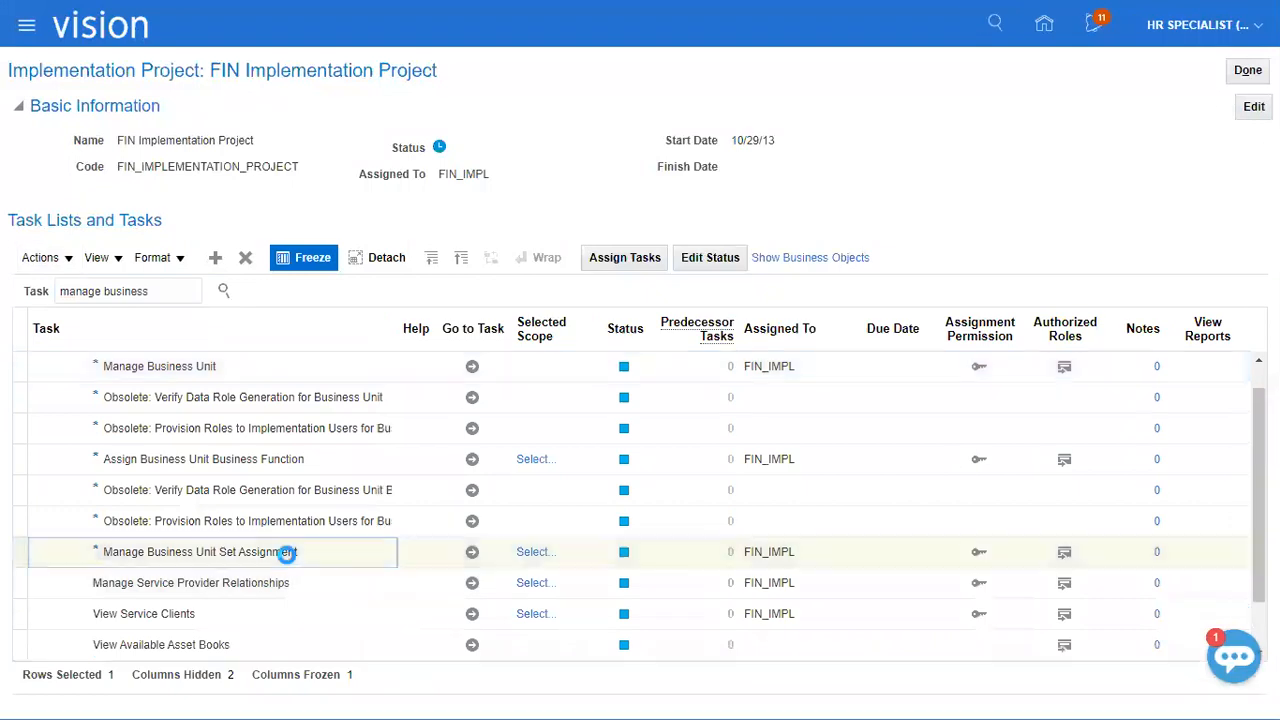
left_click(532, 554)
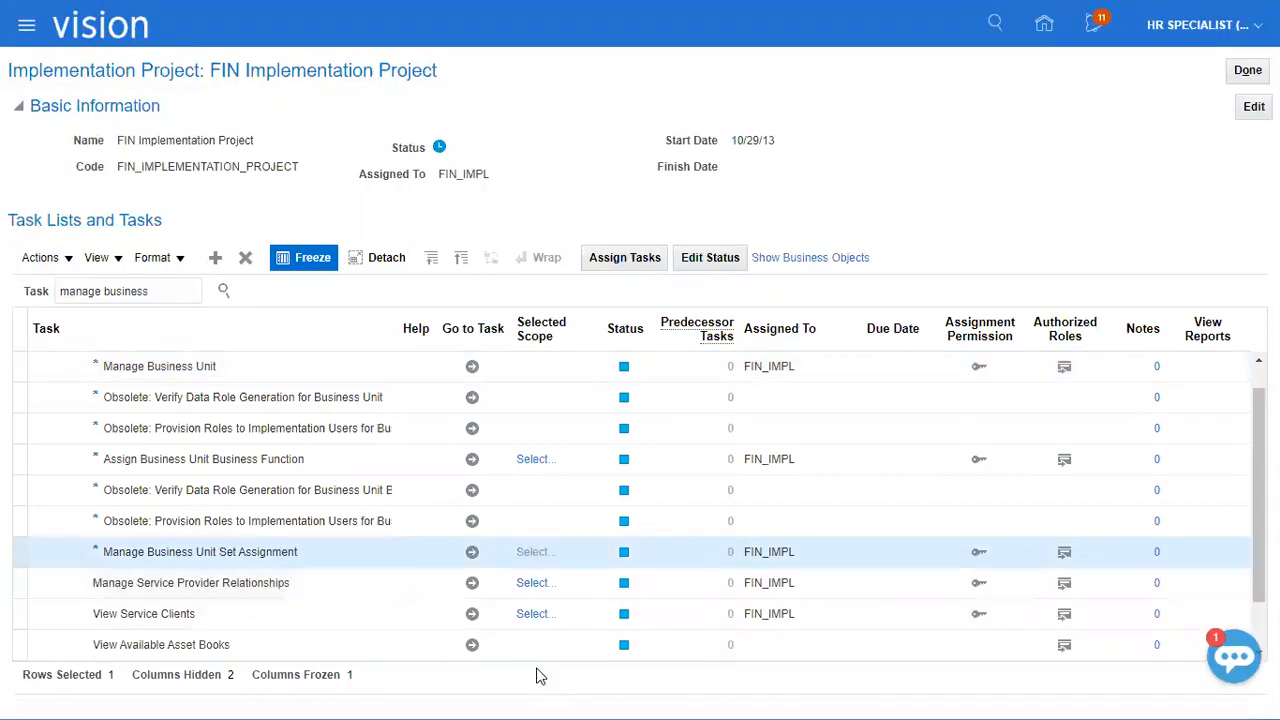
left_click(600, 392)
left_click(588, 453)
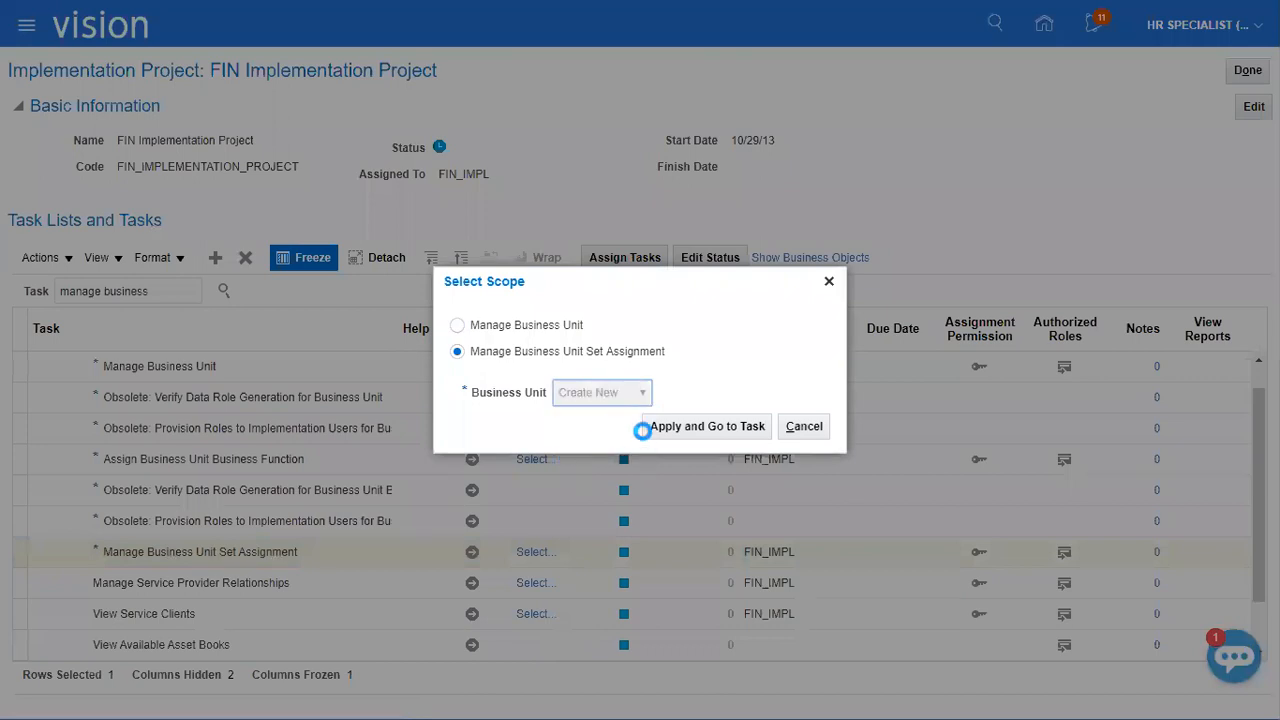
left_click(660, 426)
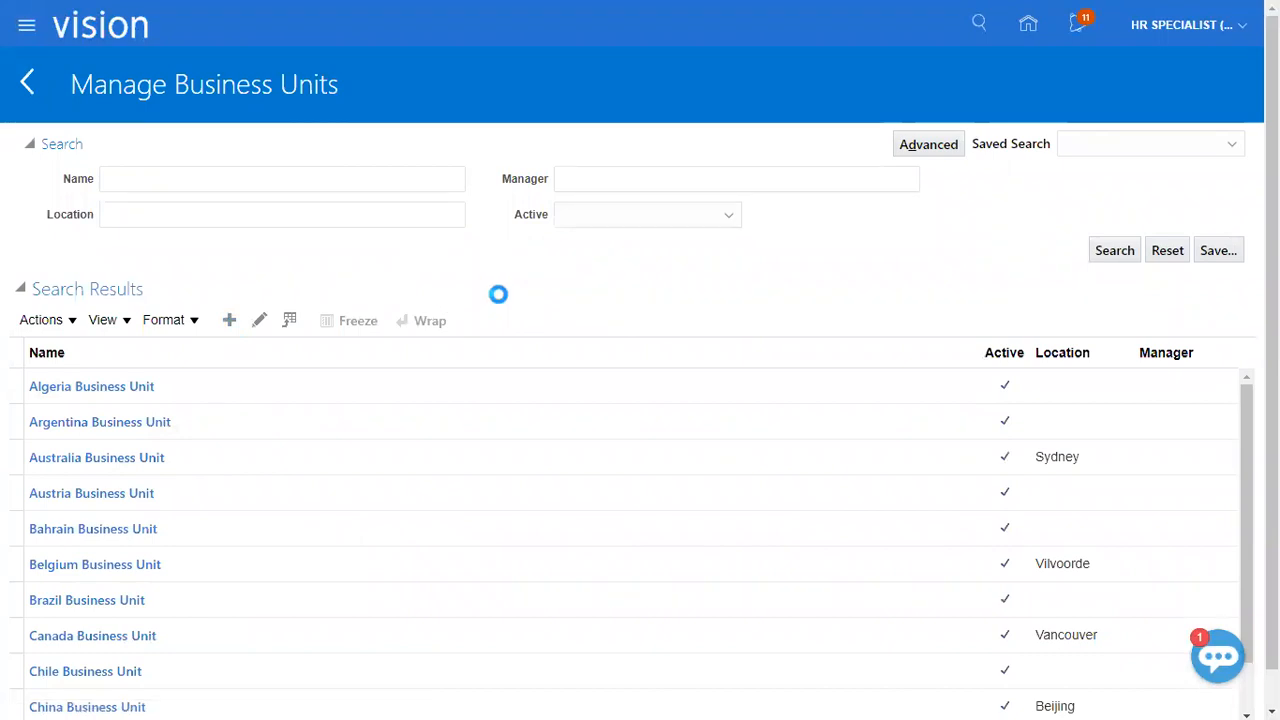
Create the business unit XEROX_BU with location Redwood City and default set Common, then save and close it.
left_click(329, 150)
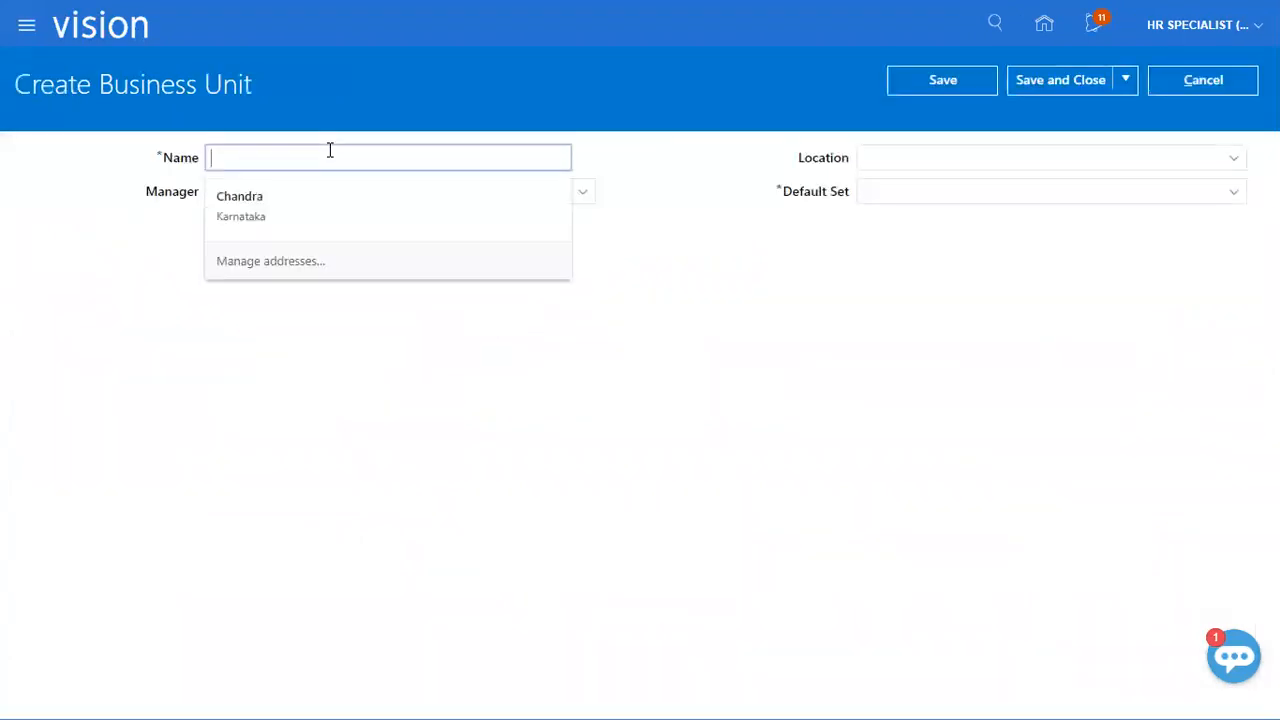
type("XEROX_BU")
key("Tab")
key("Tab")
key("Tab")
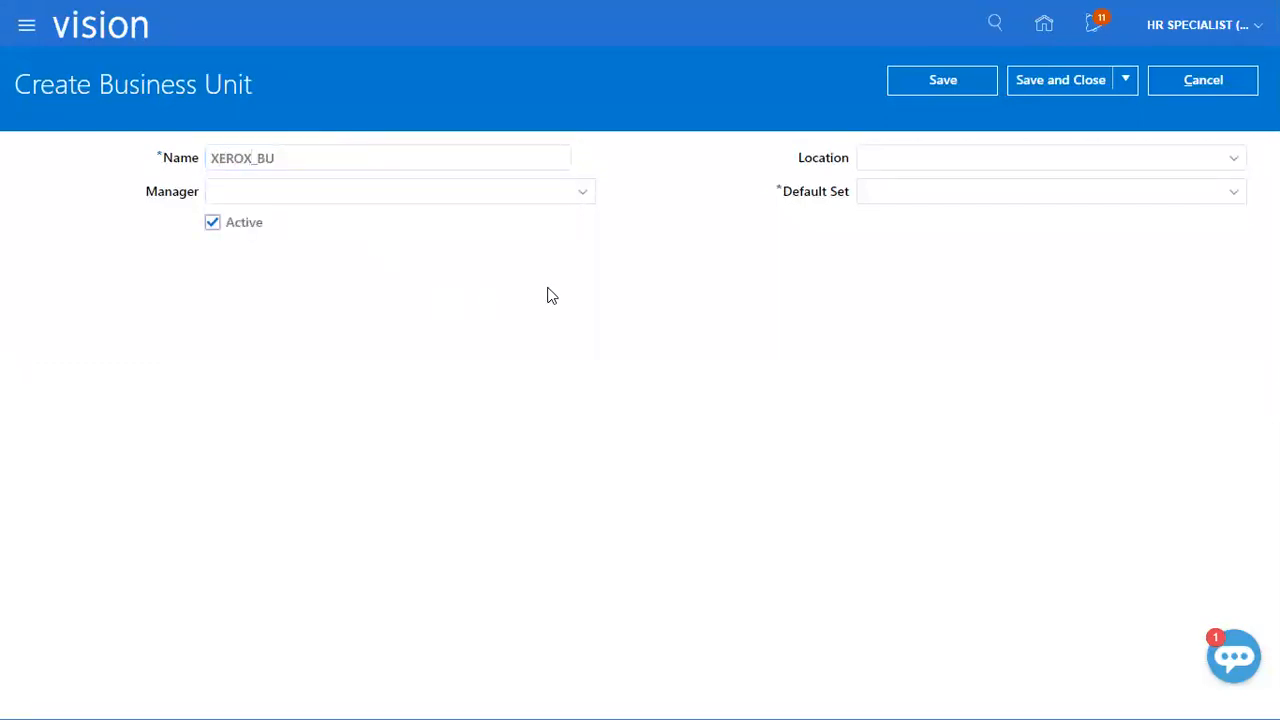
left_click(1234, 157)
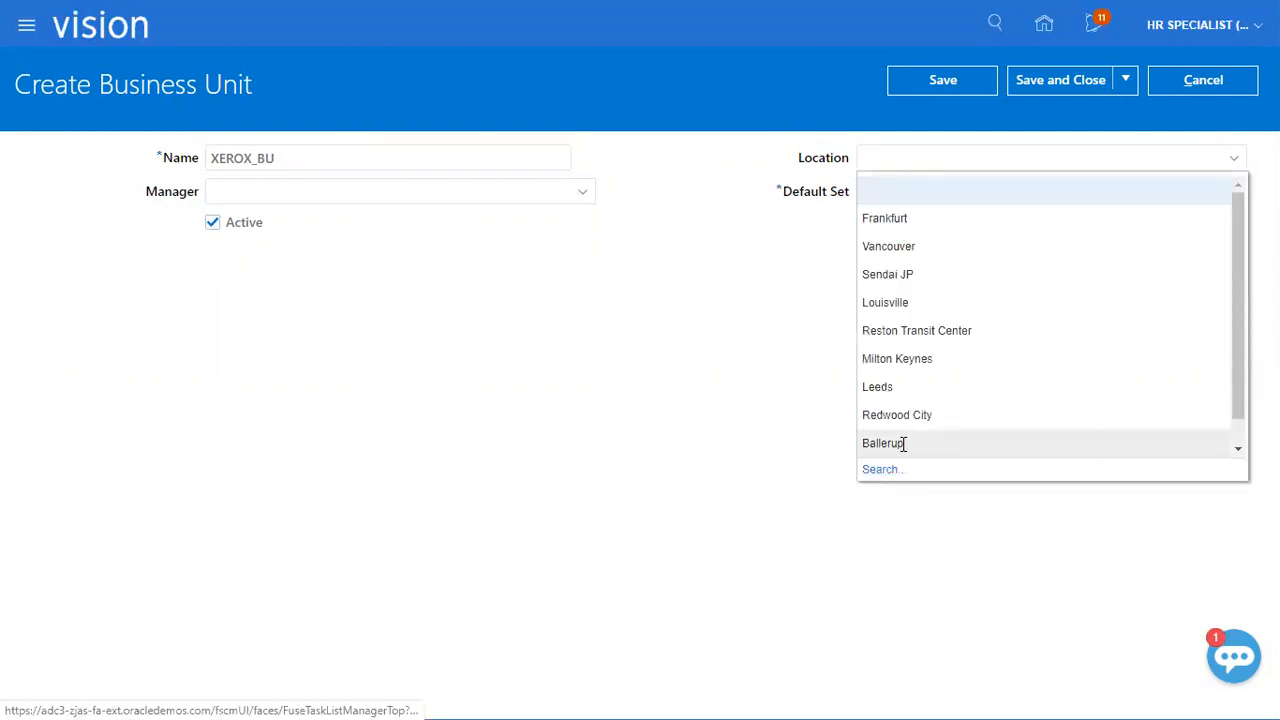
left_click(897, 414)
left_click(1027, 191)
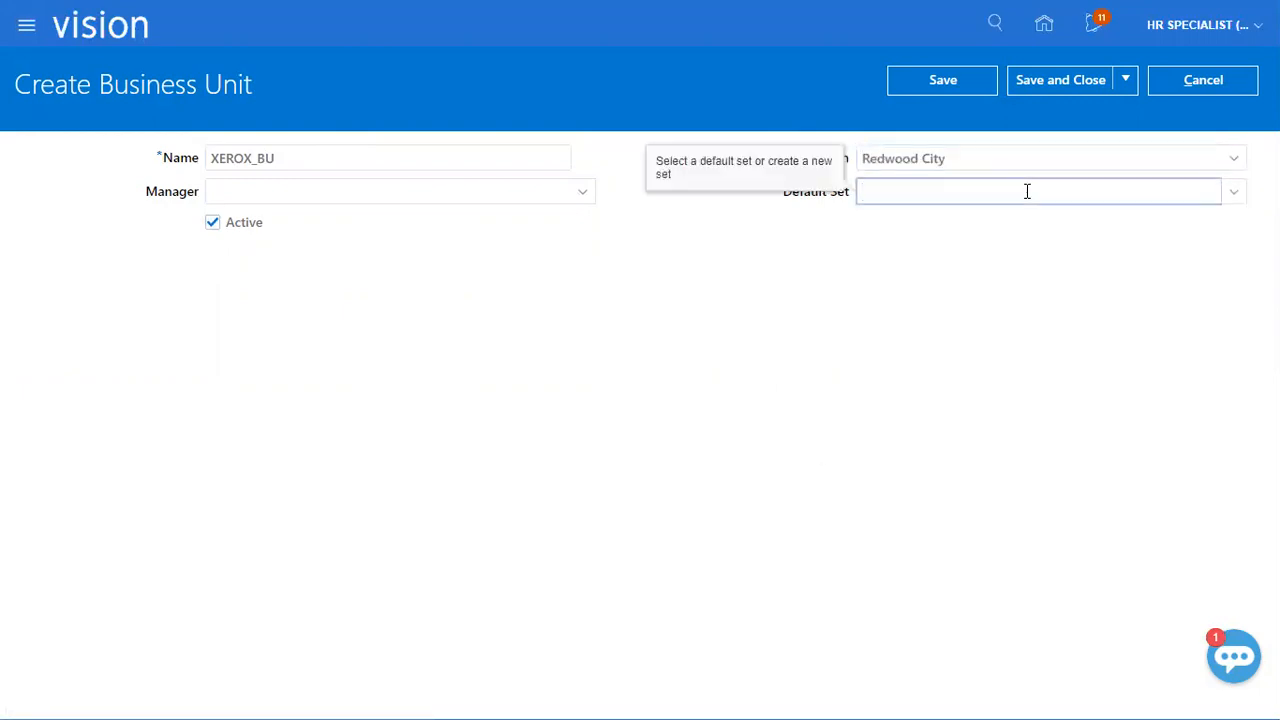
type("Common")
key("Tab")
left_click(948, 80)
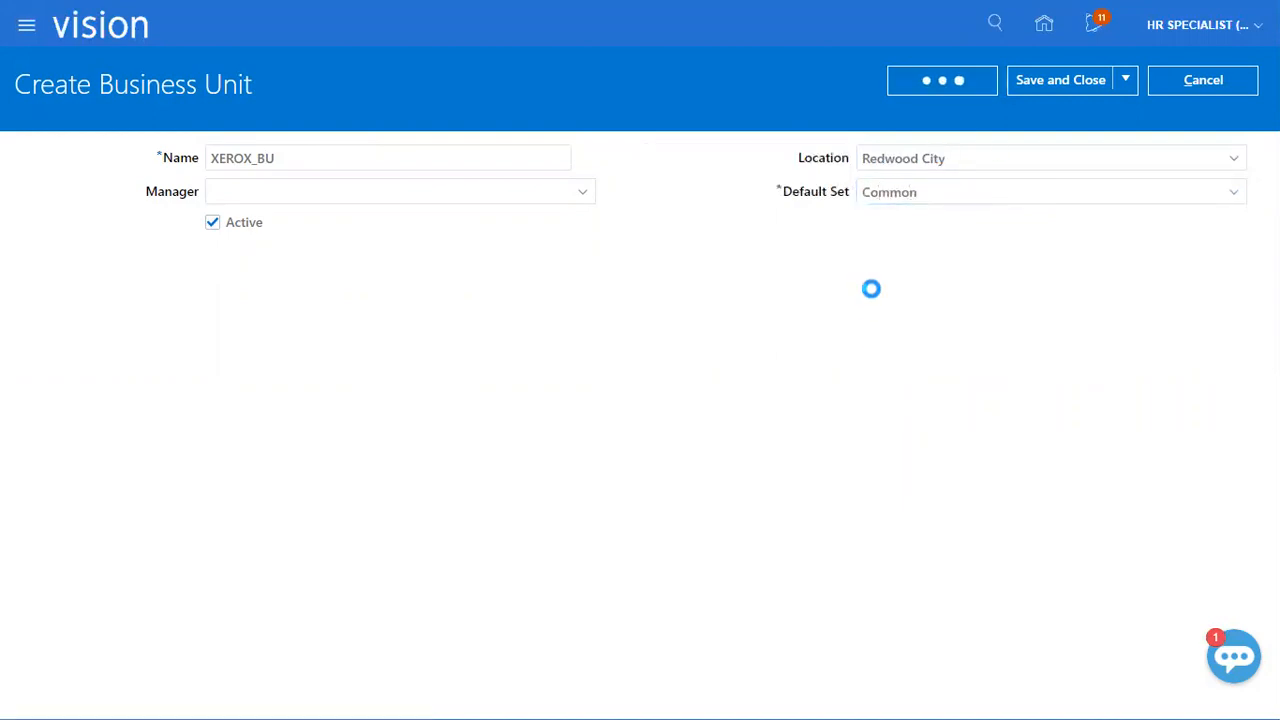
left_click(1042, 88)
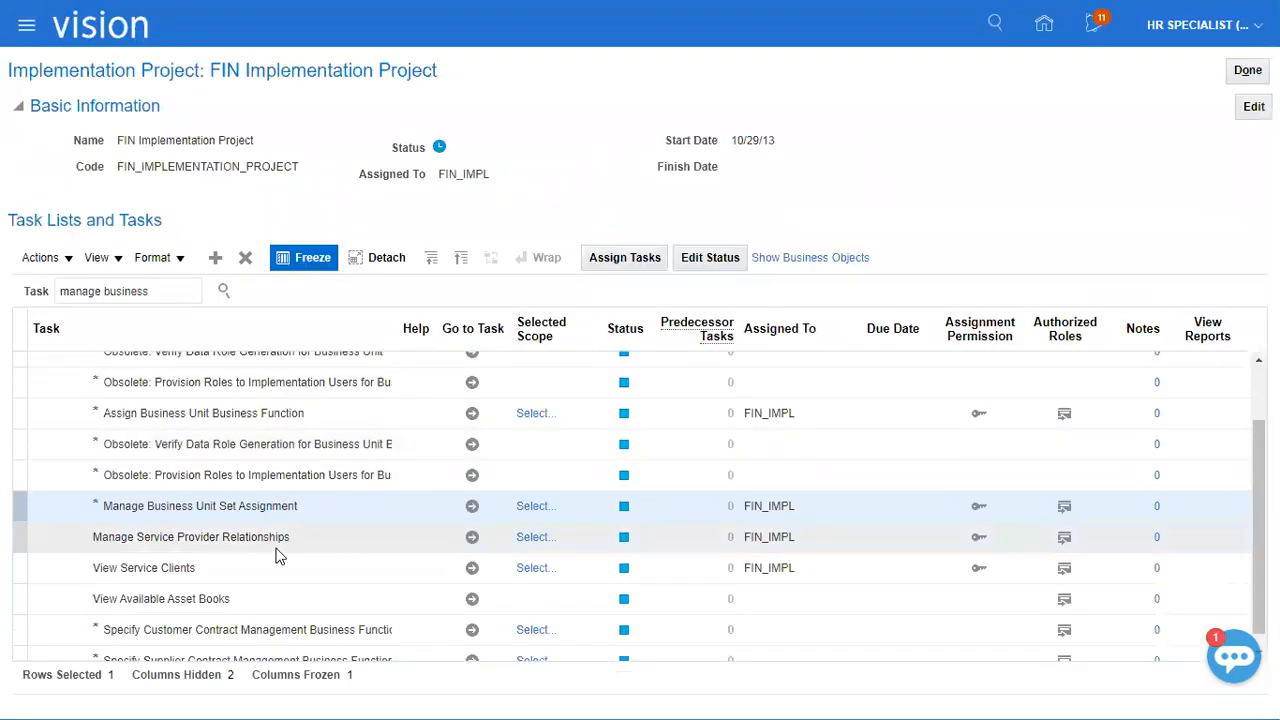
Search the project tasks for "assign business" and open the Assign Business Unit Business Function result in the task hierarchy.
triple_click(120, 291)
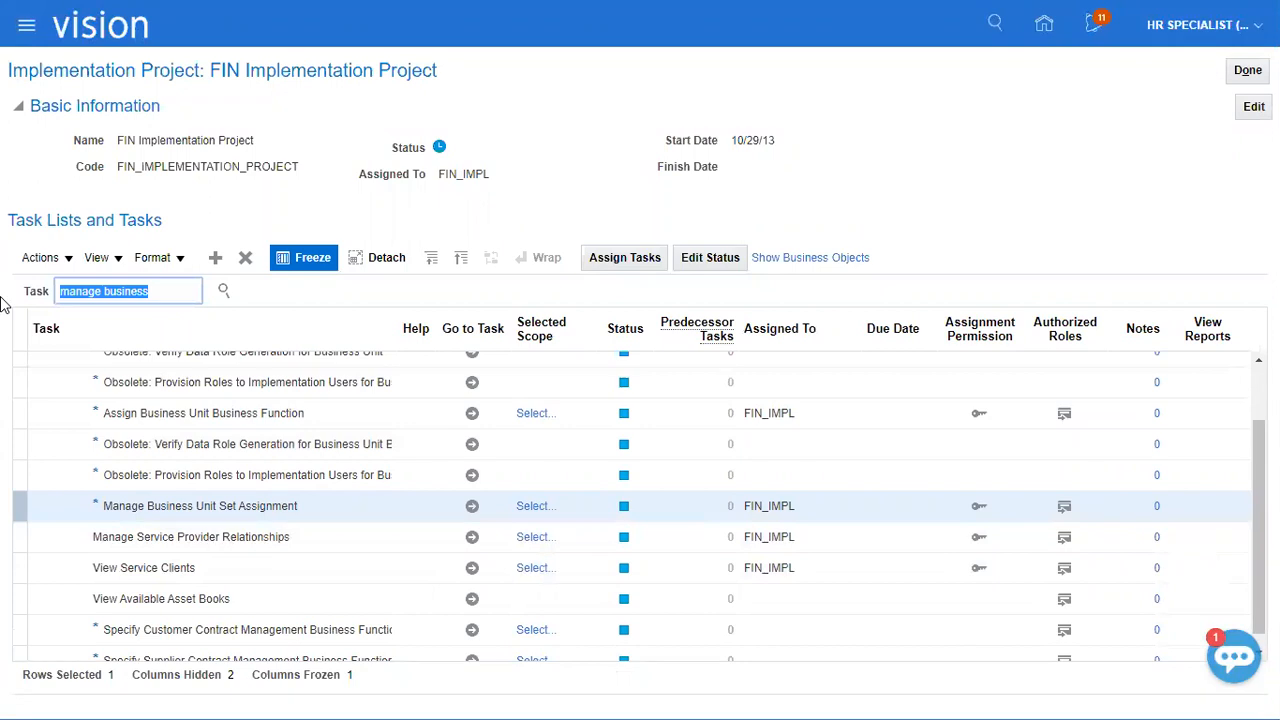
type("assign b")
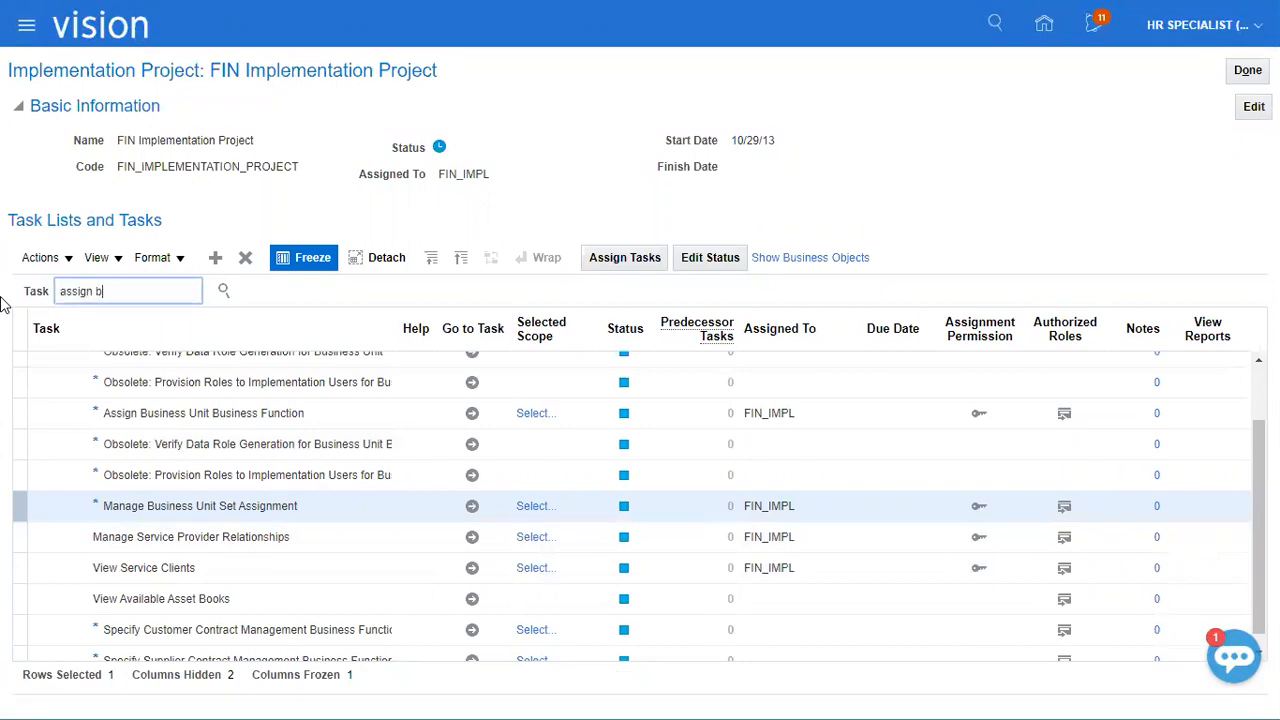
key("Return")
left_click(57, 355)
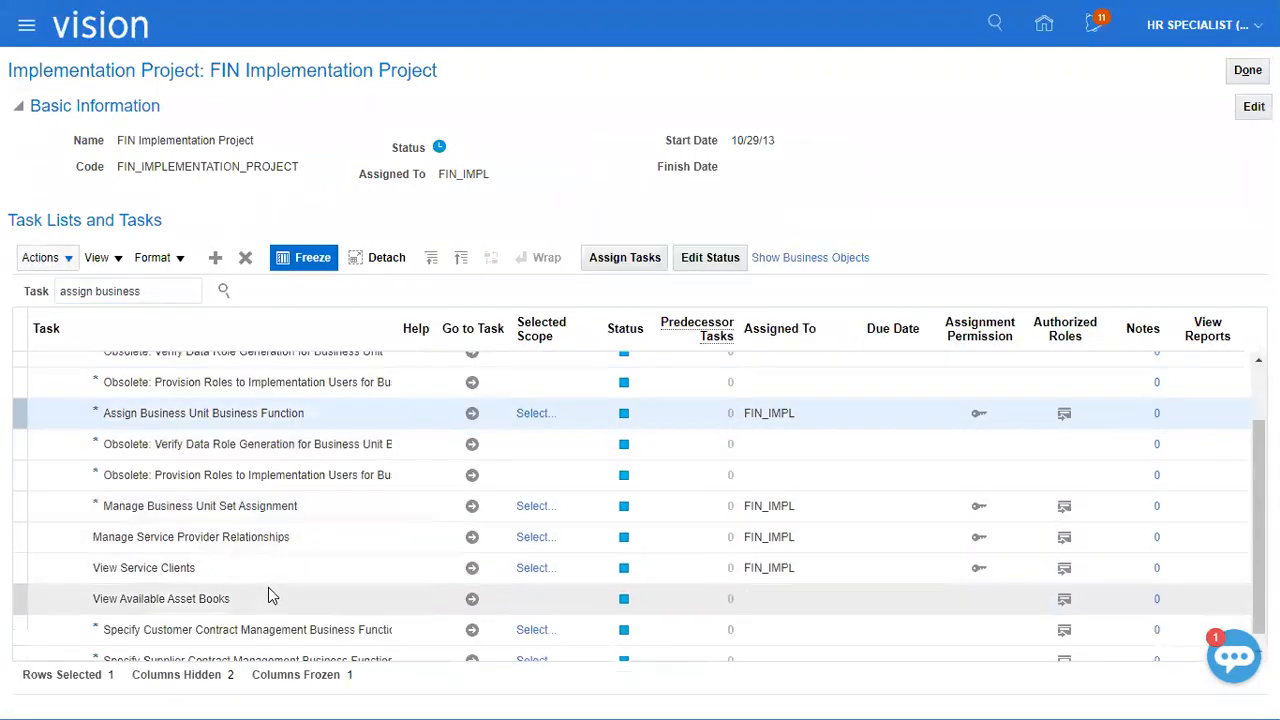
Set the Assign Business Unit Business Function scope to XEROX_BU through Select and Add, searching for "XE", and go to the task.
left_click(530, 415)
left_click(611, 392)
left_click(611, 440)
left_click(697, 428)
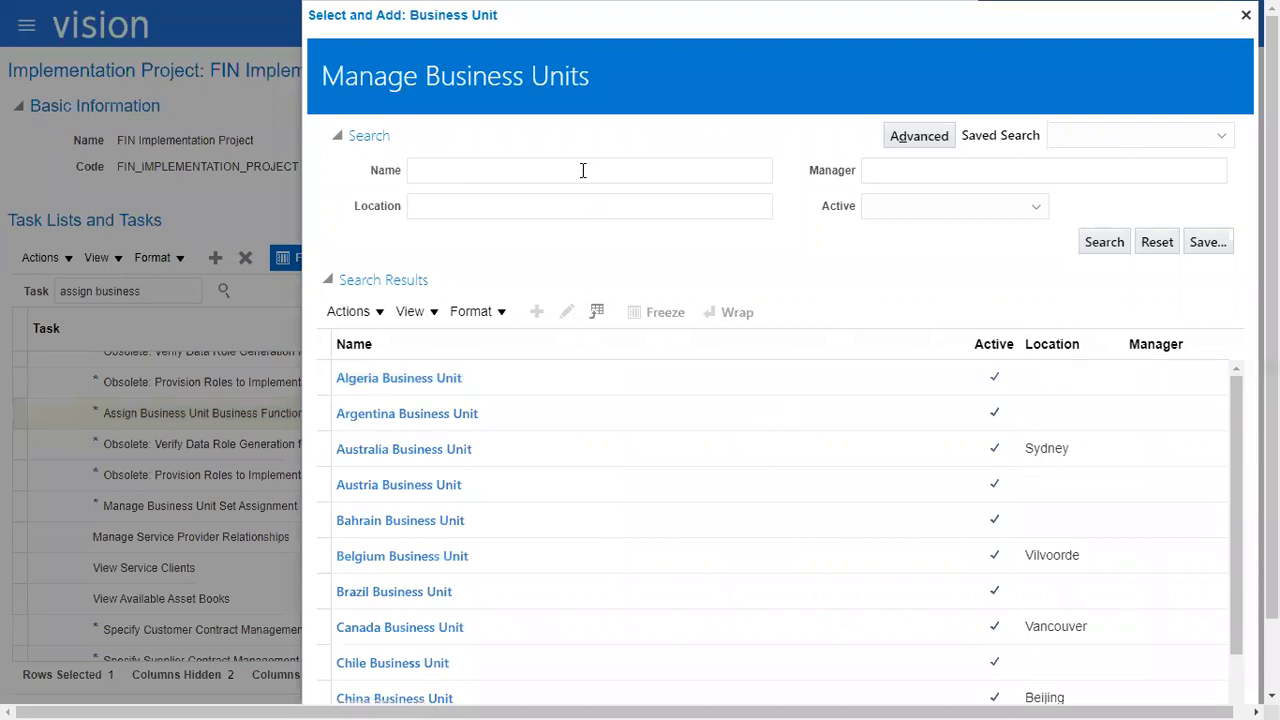
left_click(583, 170)
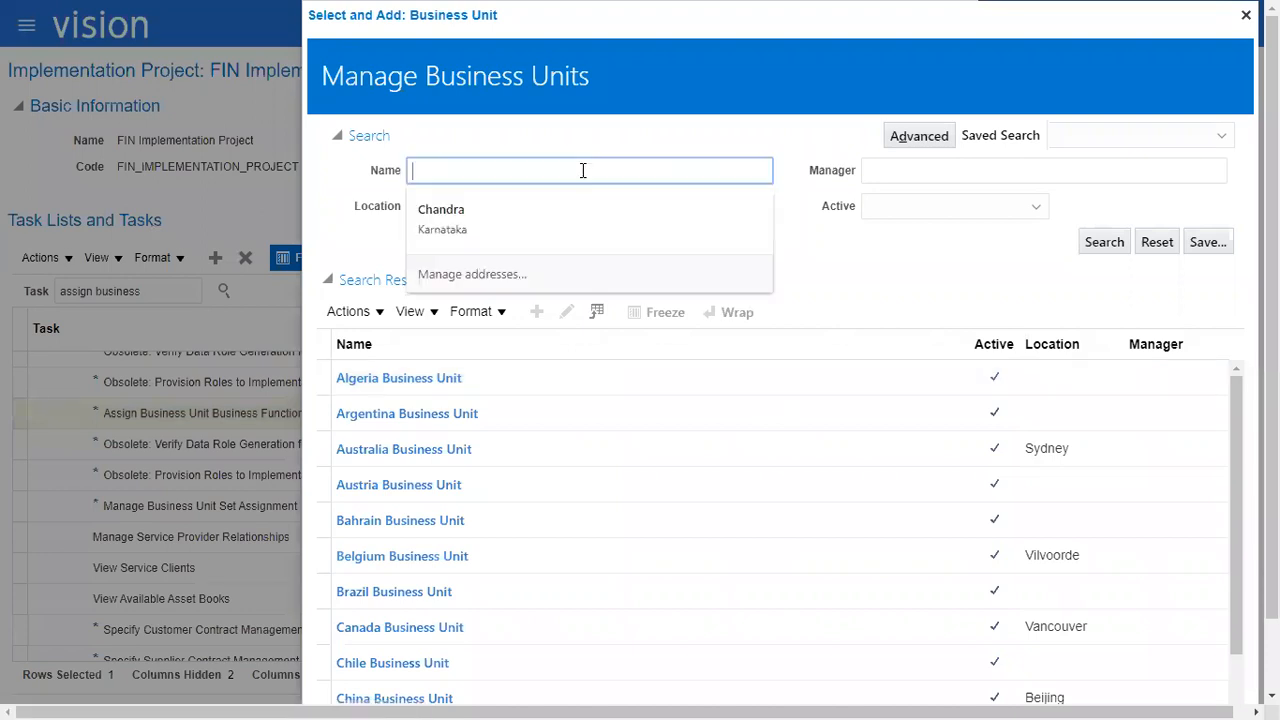
type("XE")
key("Return")
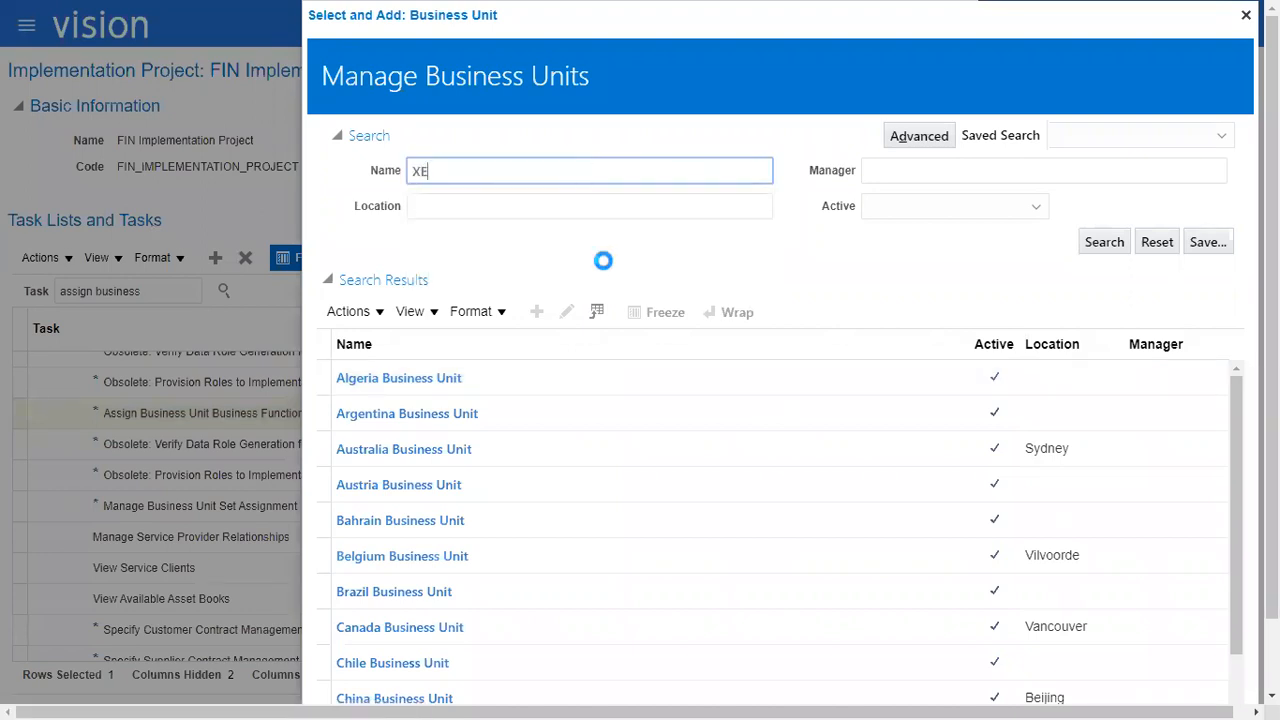
left_click(563, 423)
left_click(1160, 652)
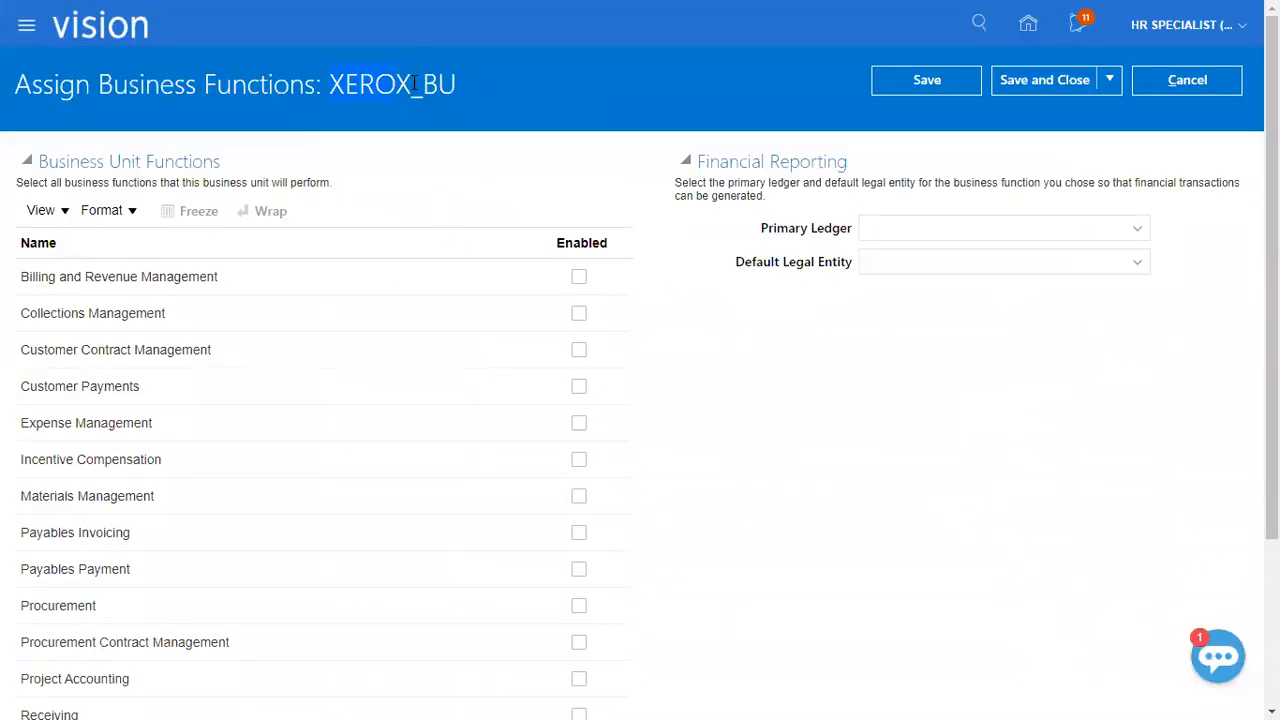
Enable every business function for XEROX_BU, from Billing and Revenue Management through Service Request Management.
left_click_drag(16, 183, 335, 180)
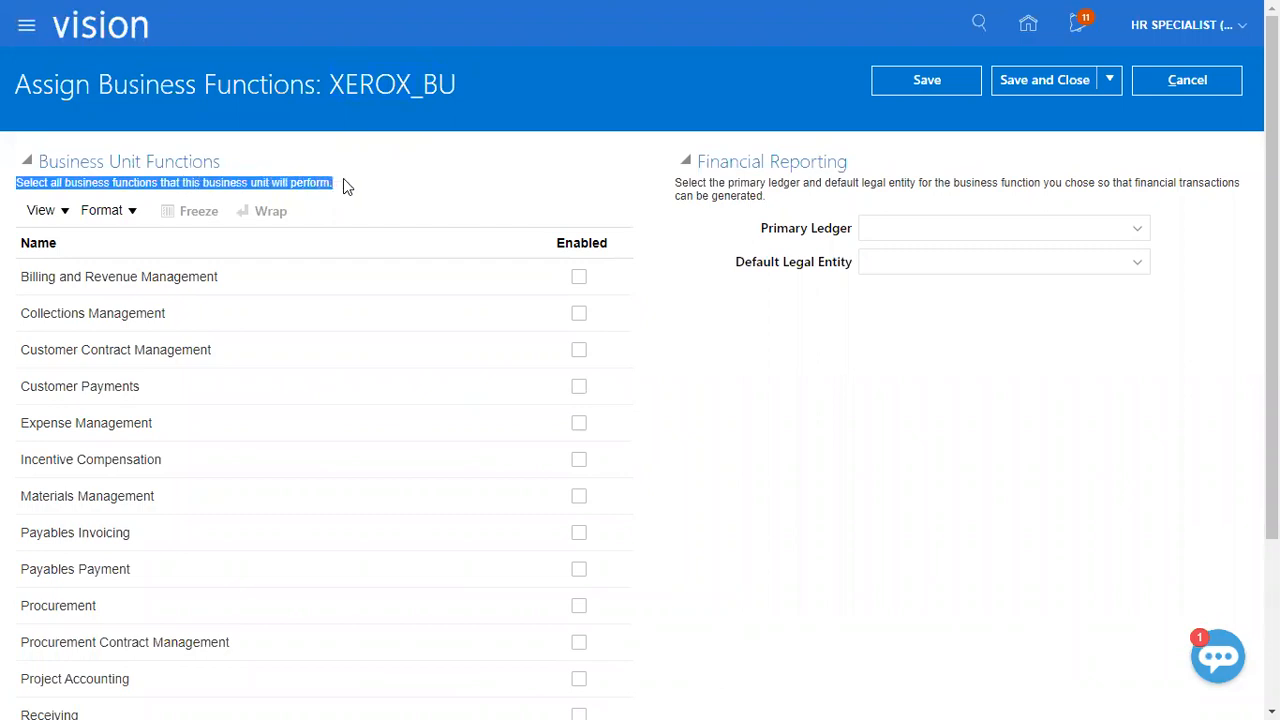
left_click(578, 277)
left_click(578, 313)
left_click(578, 349)
left_click(578, 386)
left_click(579, 423)
left_click(579, 460)
left_click(579, 496)
left_click(579, 532)
left_click(579, 569)
left_click(579, 605)
left_click(579, 642)
left_click(579, 679)
left_click(579, 713)
scroll(622, 640, "down", 3)
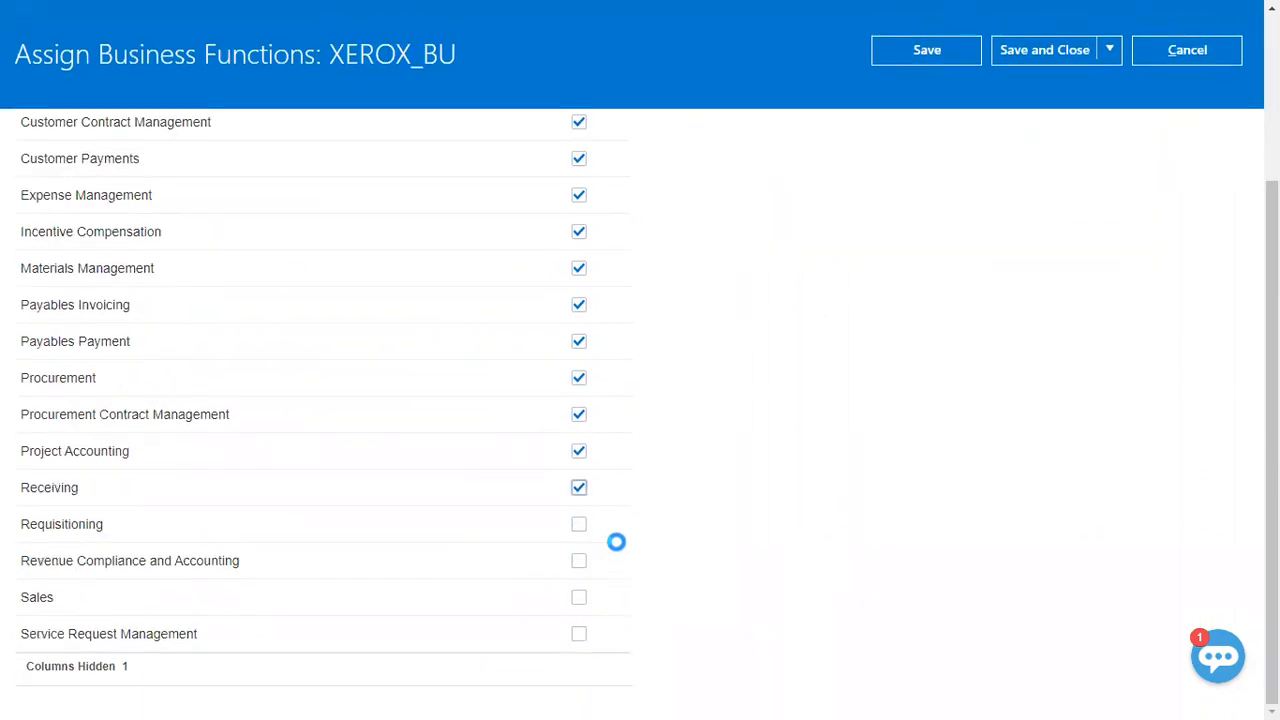
left_click(579, 524)
left_click(579, 560)
left_click(579, 597)
left_click(579, 634)
scroll(740, 405, "up", 3)
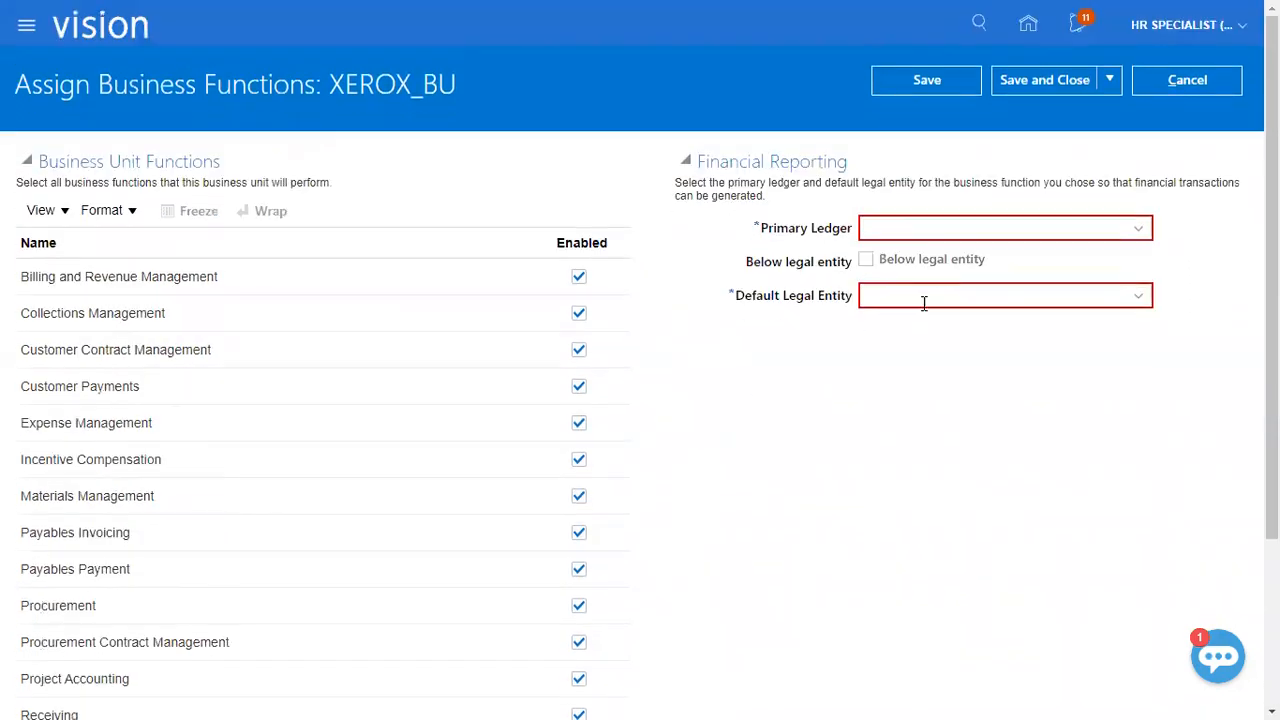
Search for the primary ledger with "XER" and assign XEROX Ledger with default legal entity XEROX_LE to XEROX_BU.
left_click(943, 229)
left_click(1147, 229)
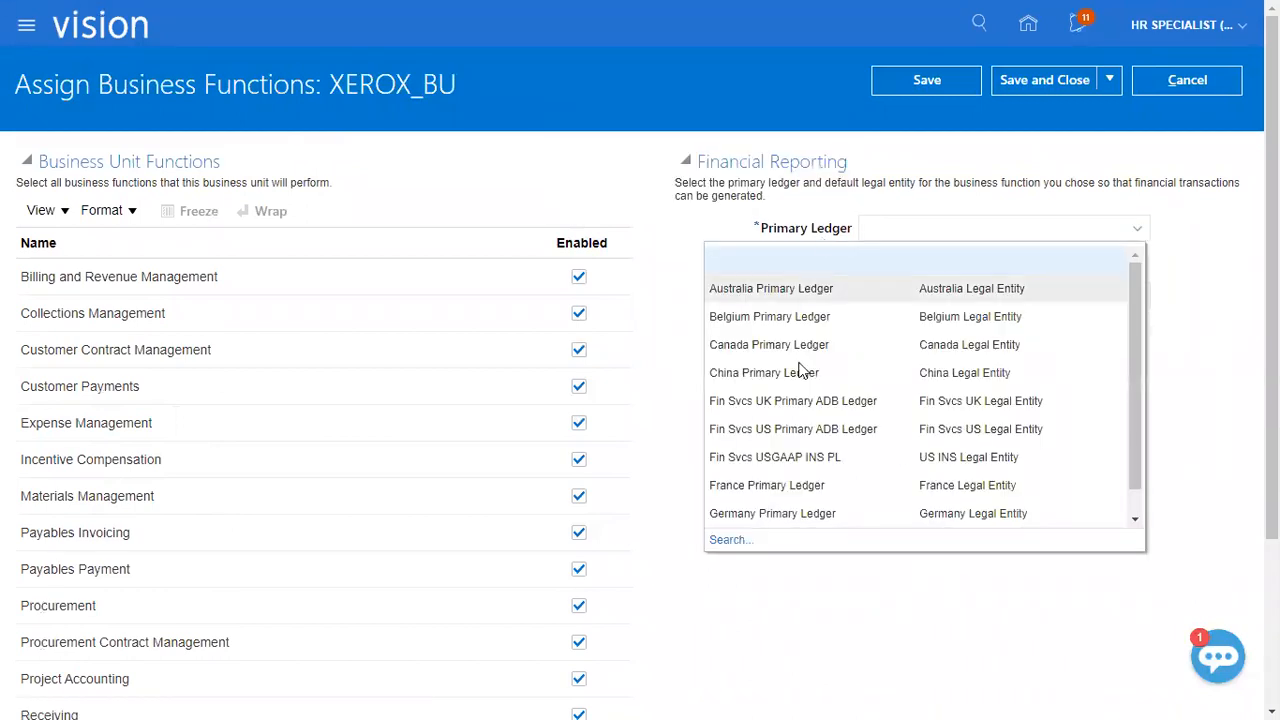
left_click(718, 541)
left_click(624, 318)
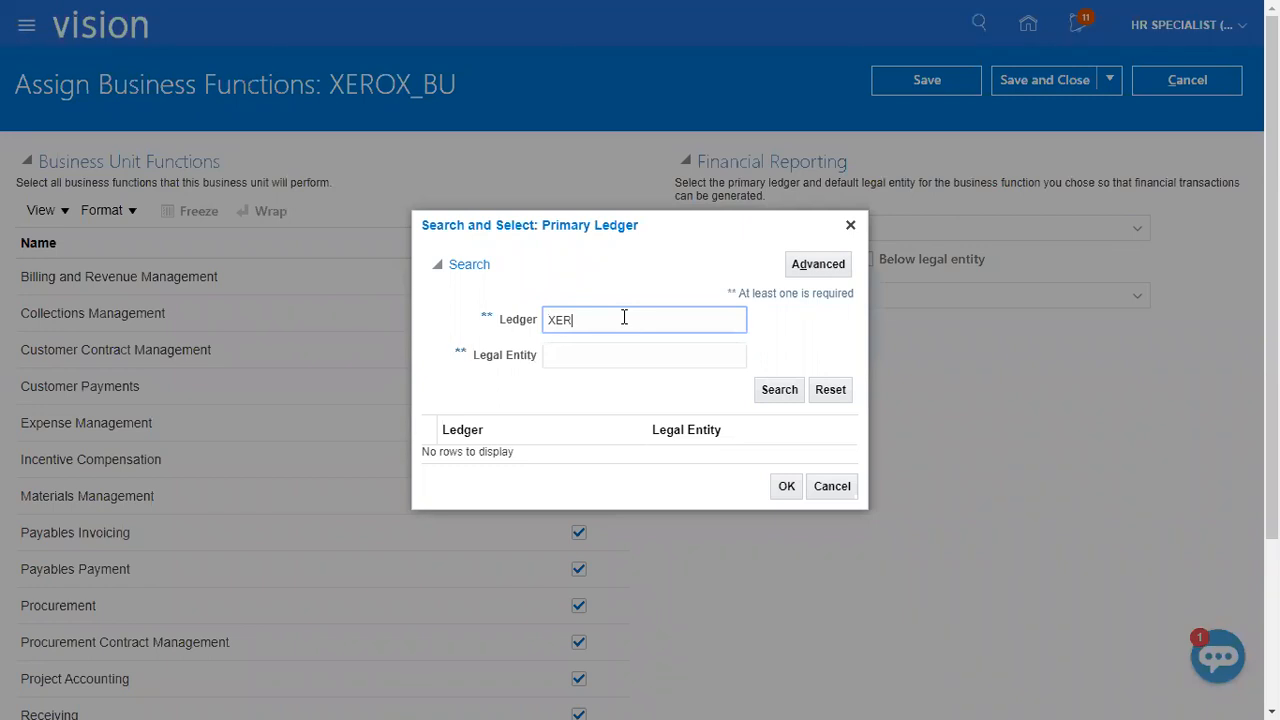
key("Return")
left_click(643, 455)
left_click(786, 494)
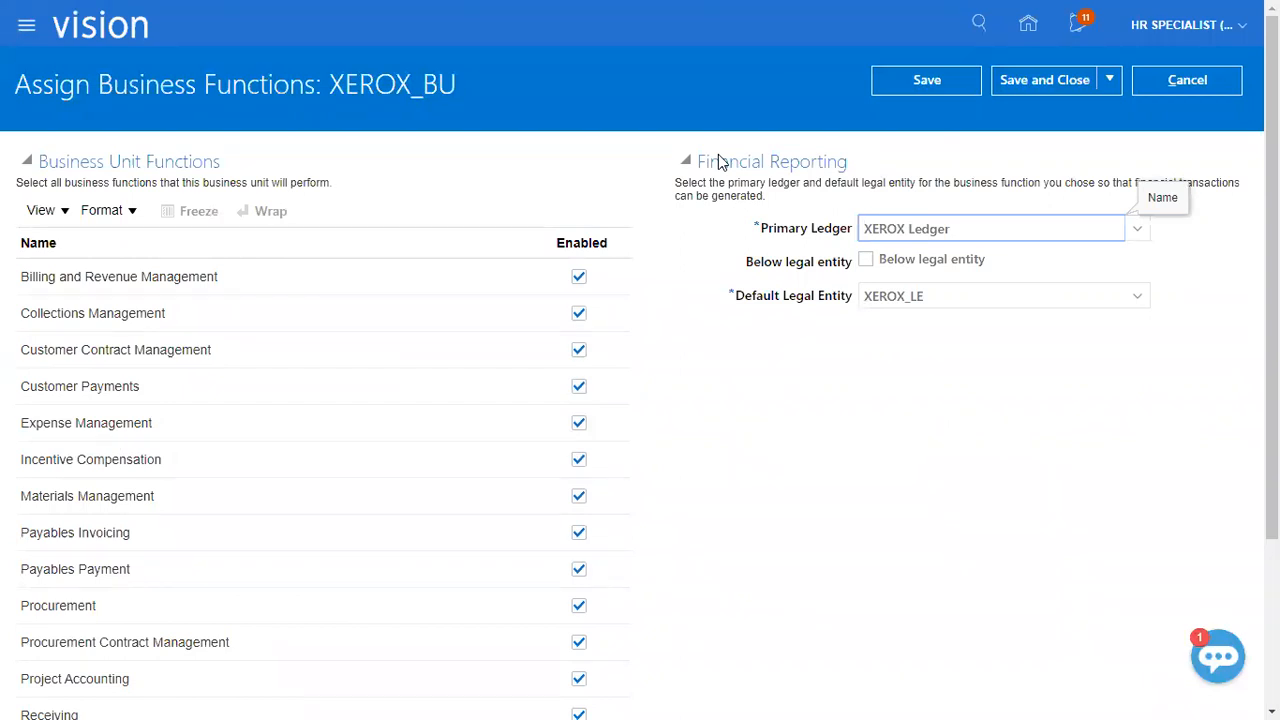
left_click_drag(313, 52, 515, 116)
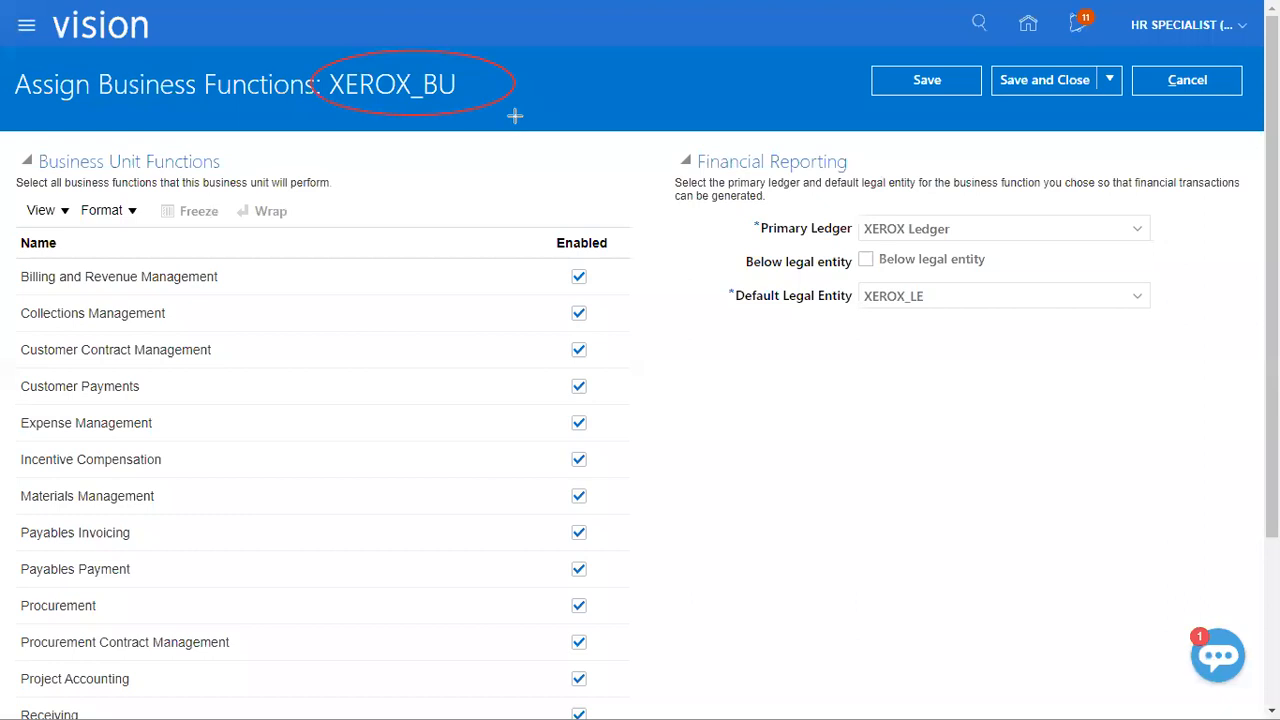
left_click_drag(796, 186, 1012, 373)
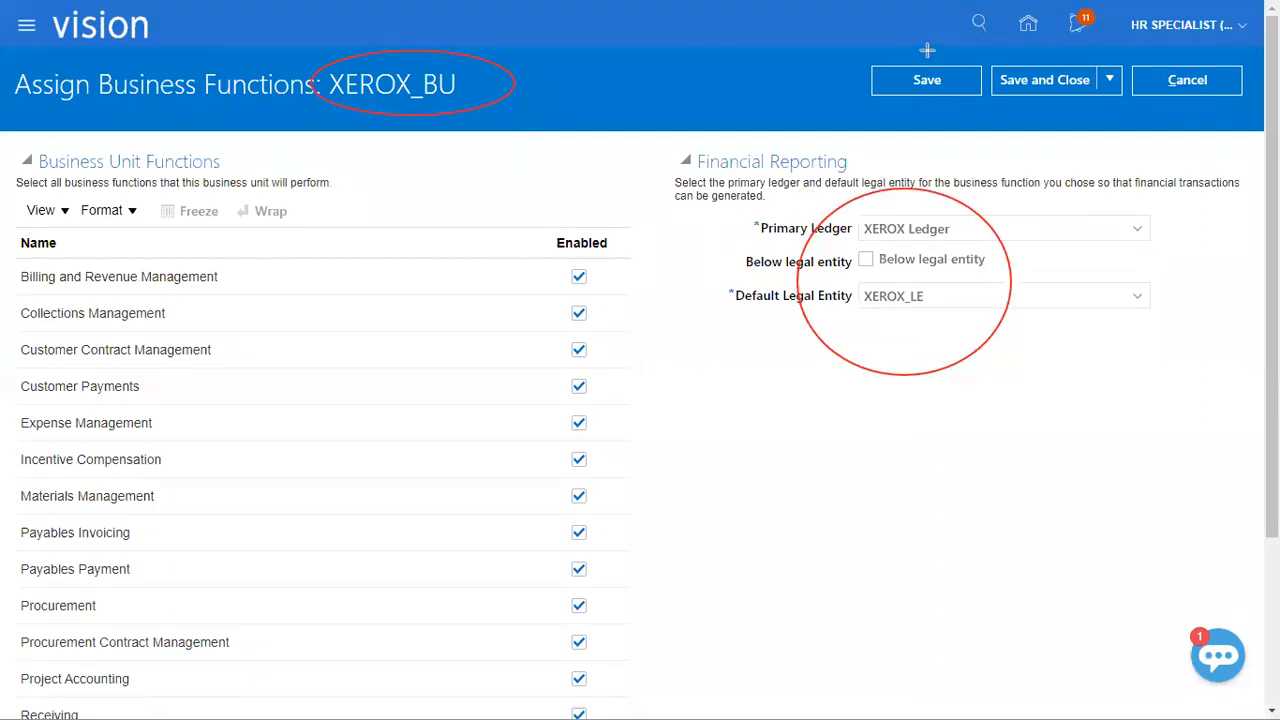
key("Escape")
Save and close the XEROX_BU business function assignments, and switch to the Class Discussions_1 workbook in Excel.
left_click(1044, 80)
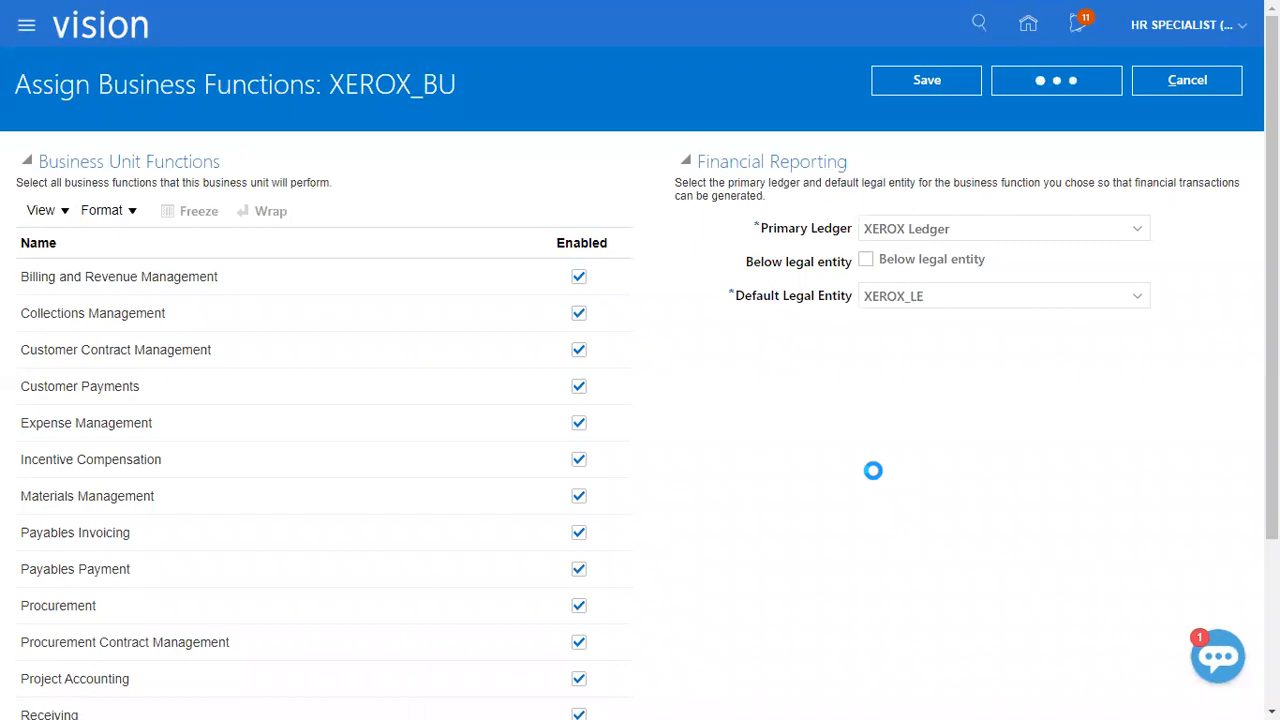
key("alt+Tab")
key("alt+Tab")
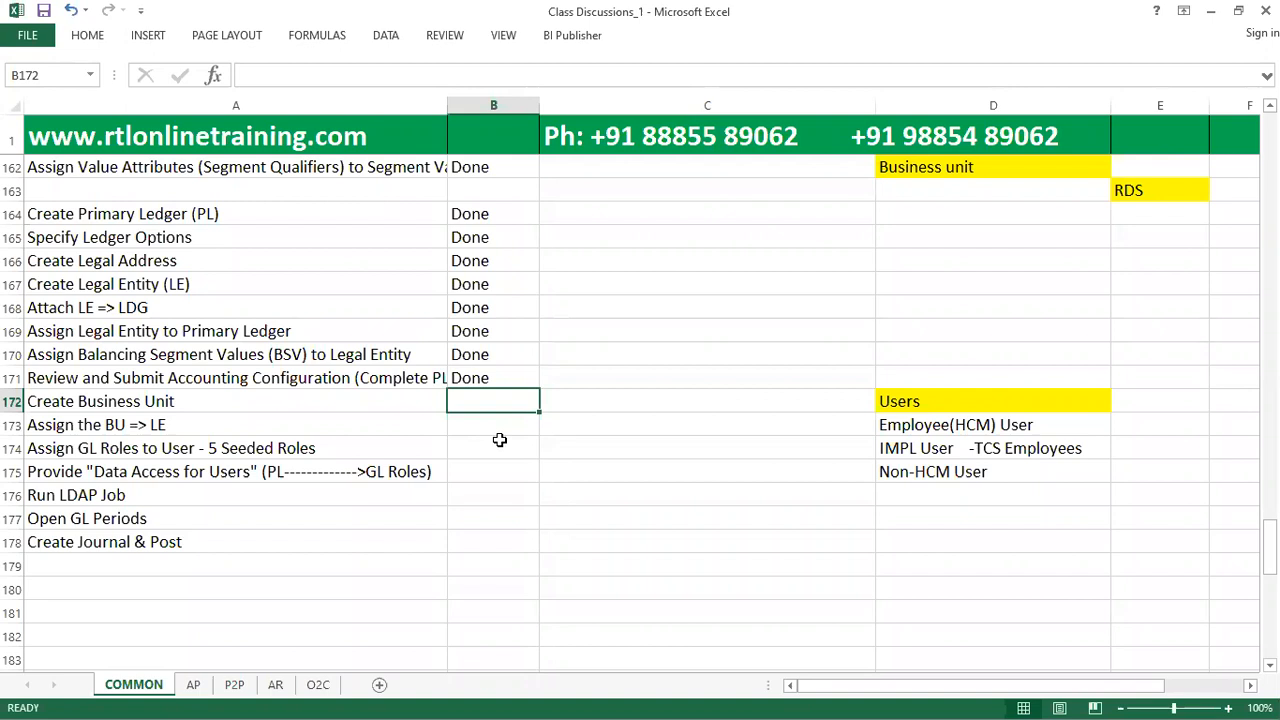
Mark the Create Business Unit and Assign the BU => LE tasks as Done in cells B172 and B173.
type("Done")
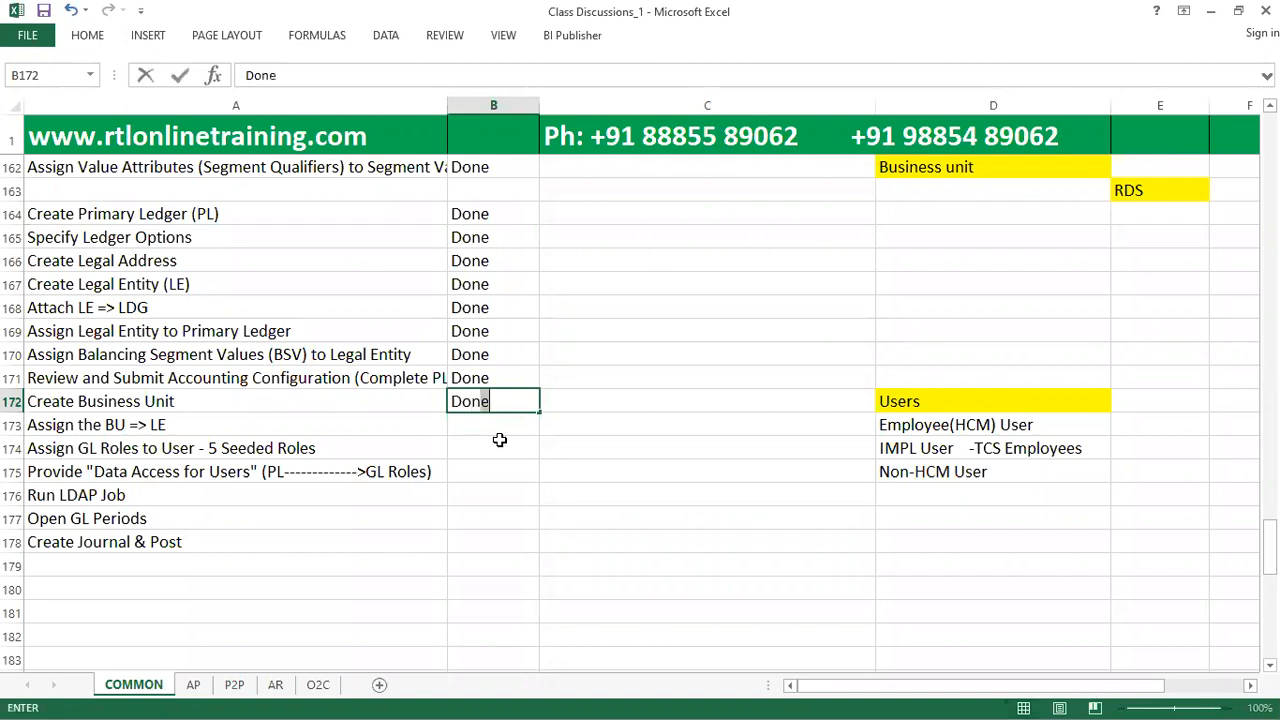
key("Return")
type("Done")
key("Return")
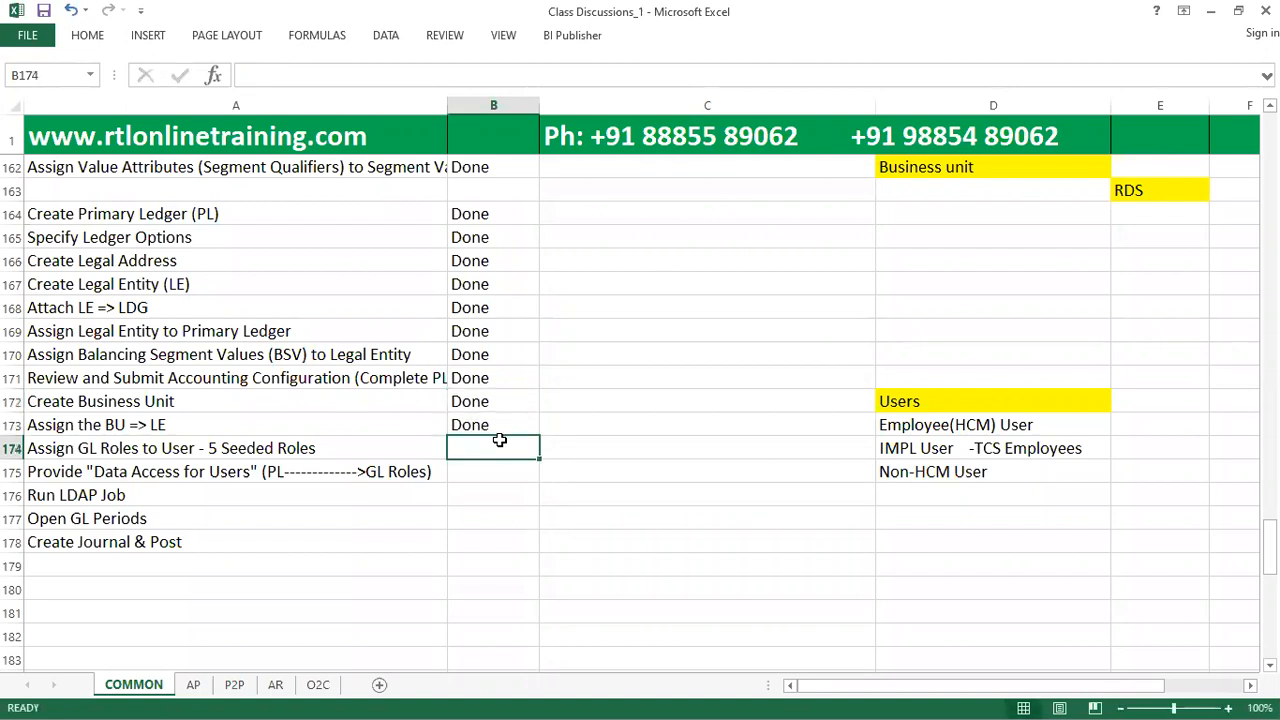
Switch to Oracle Fusion, search the implementation project's tasks for "manage users", go to Manage Users and start creating a user.
key("alt+Tab")
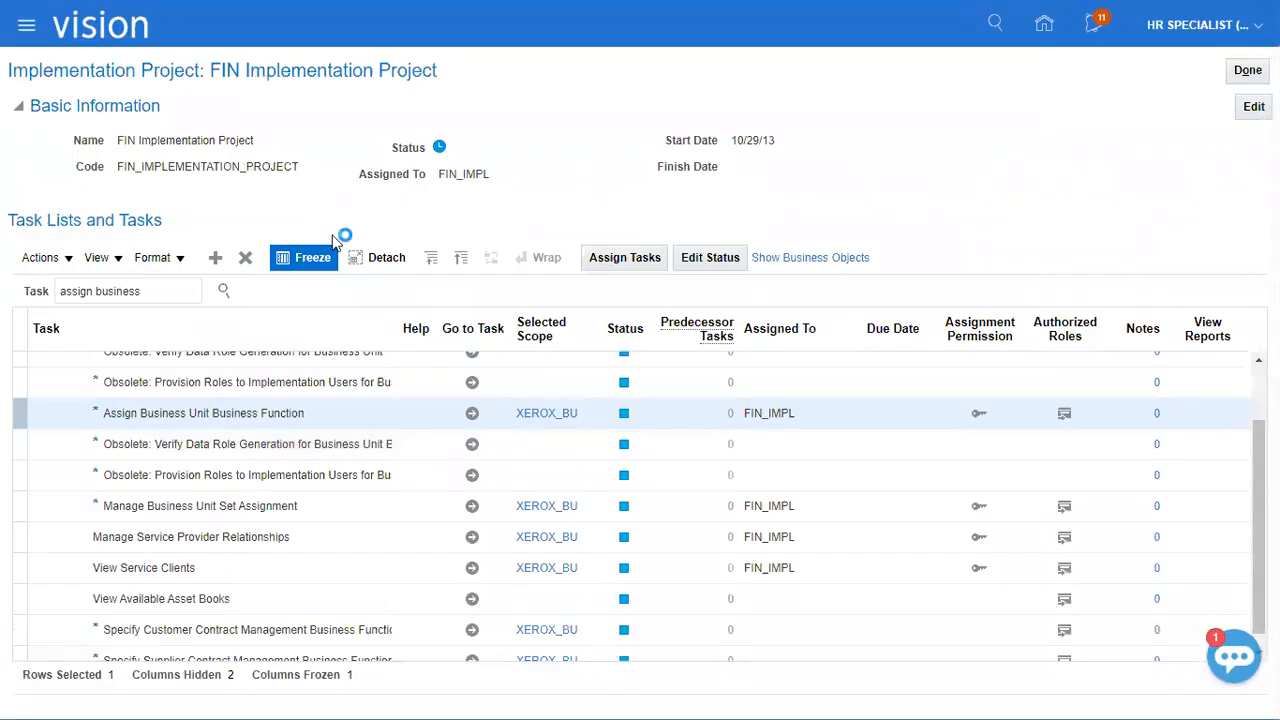
triple_click(119, 290)
type("manage ")
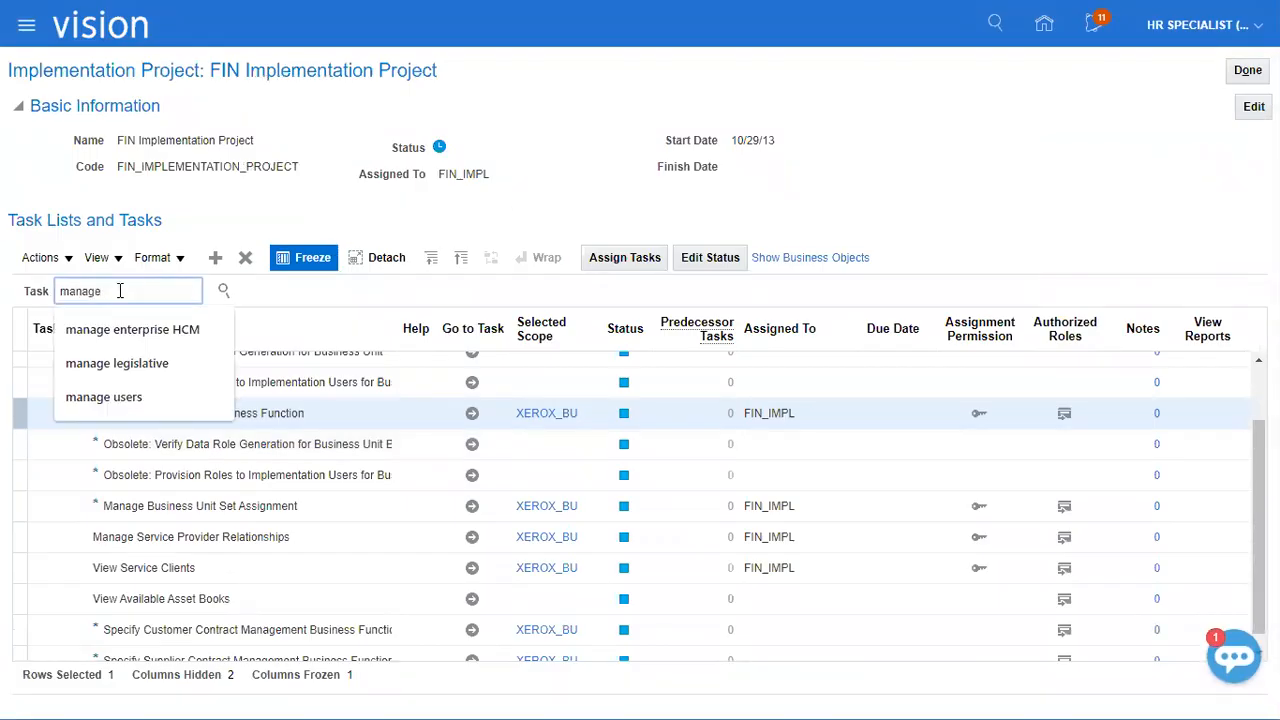
type("users")
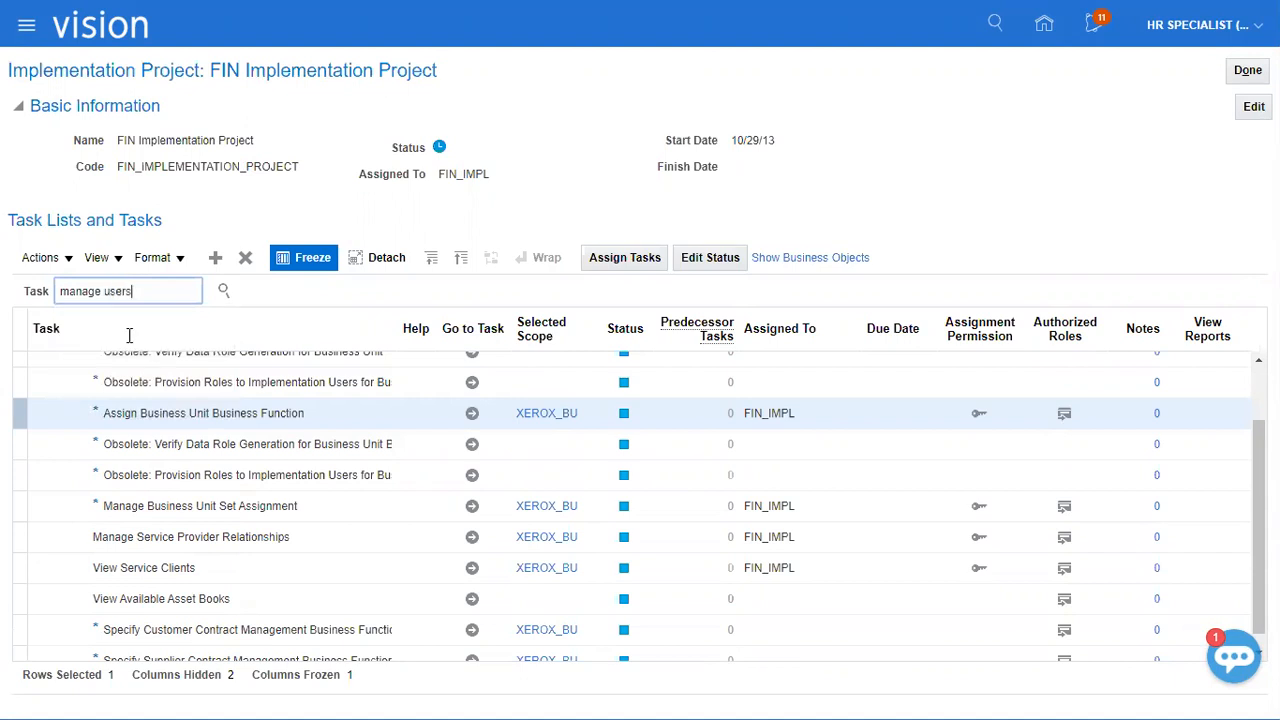
key("Return")
left_click(92, 355)
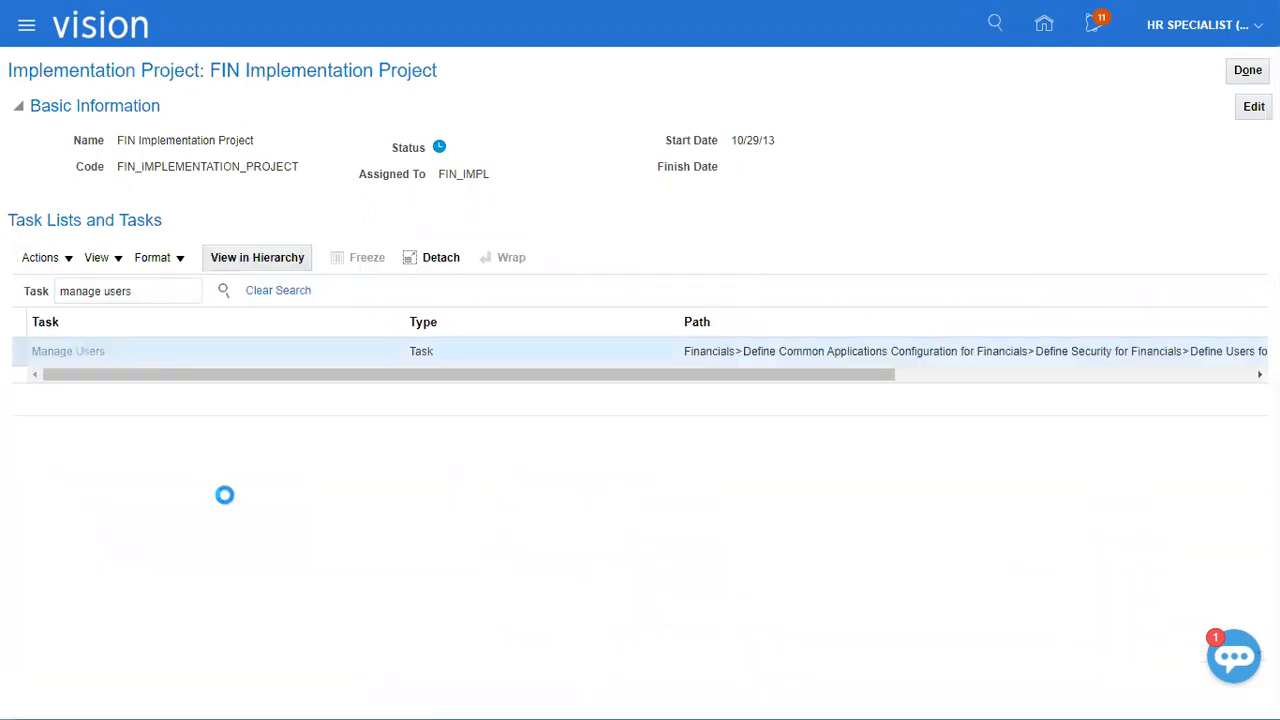
left_click(485, 467)
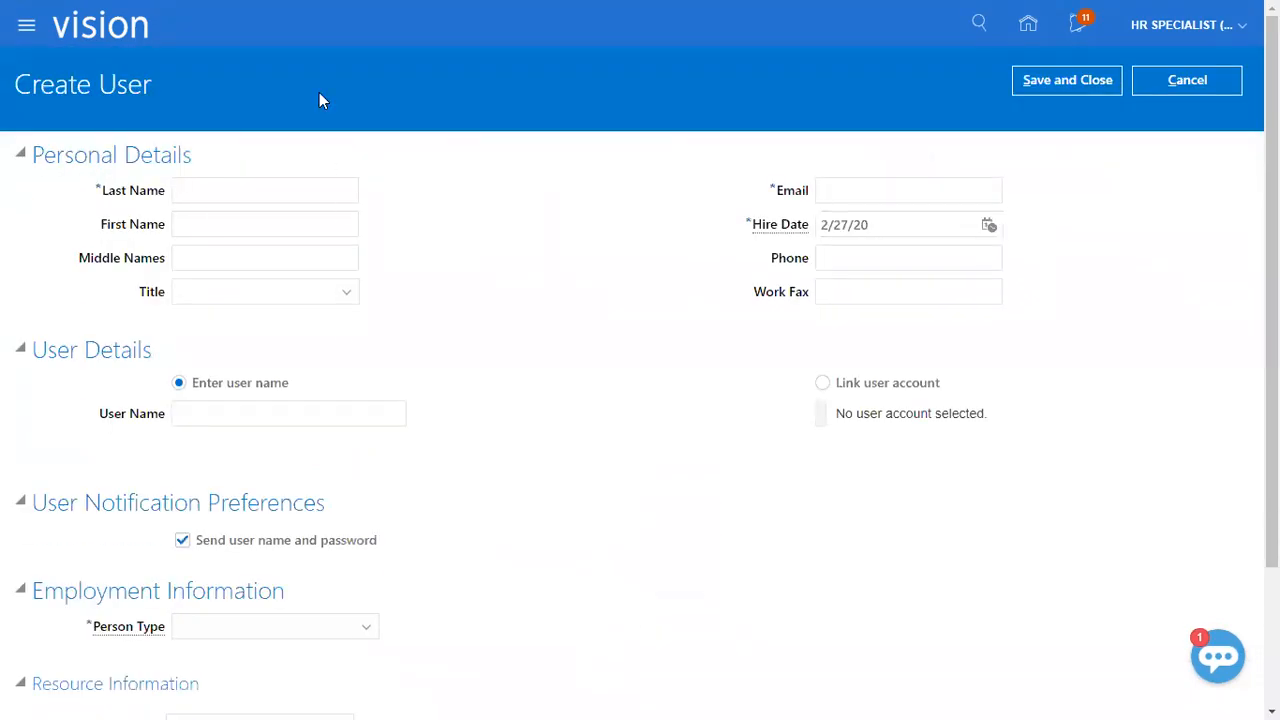
Enter the new user's last name and first name, and set the title to Mr.
left_click(292, 188)
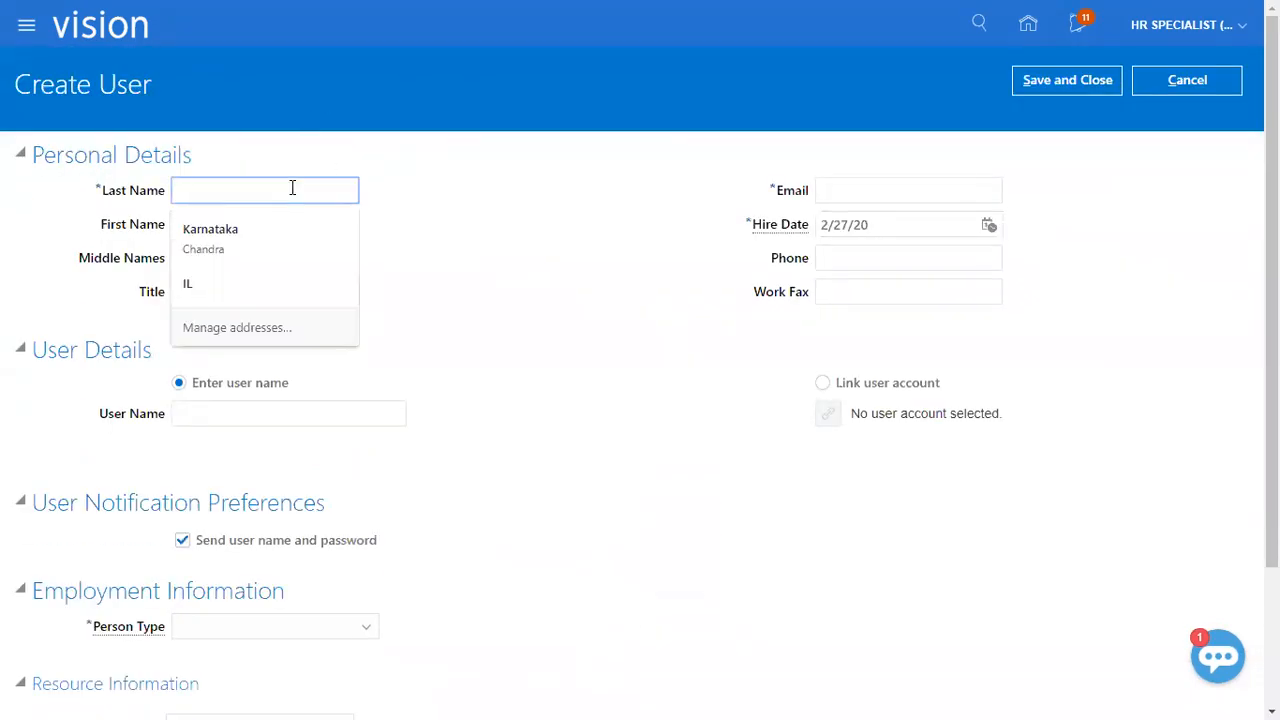
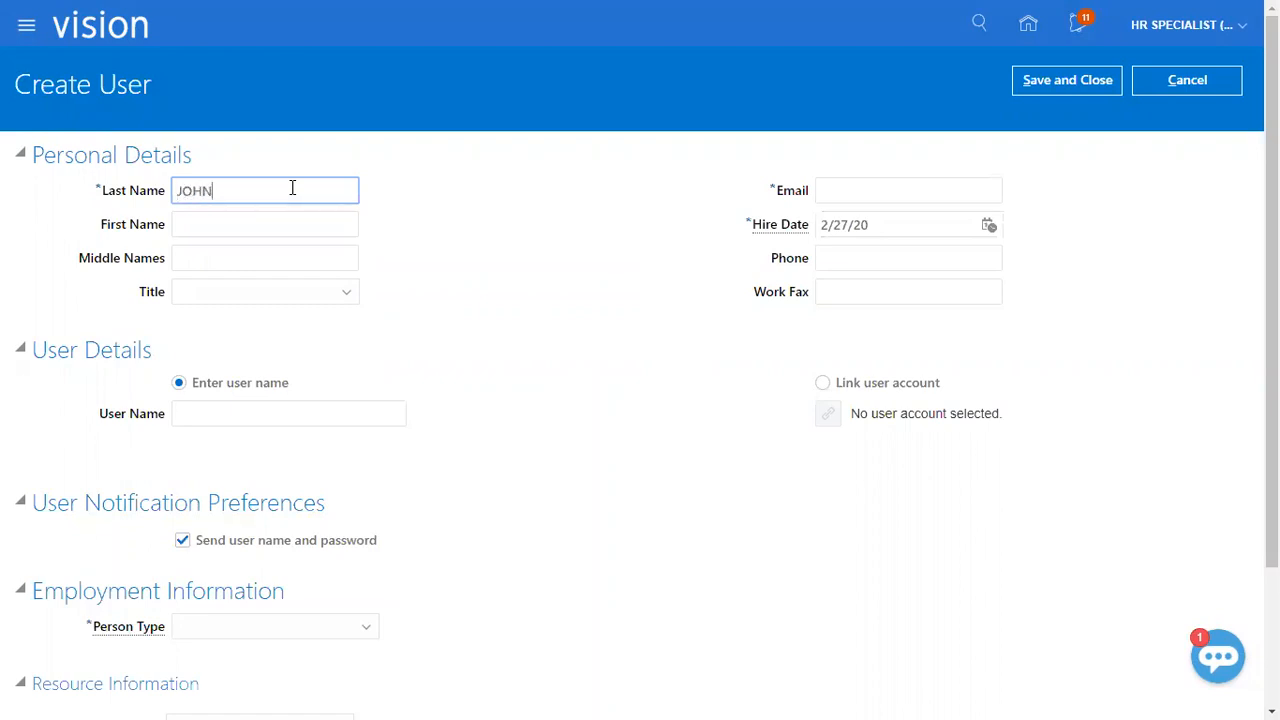
key("Tab")
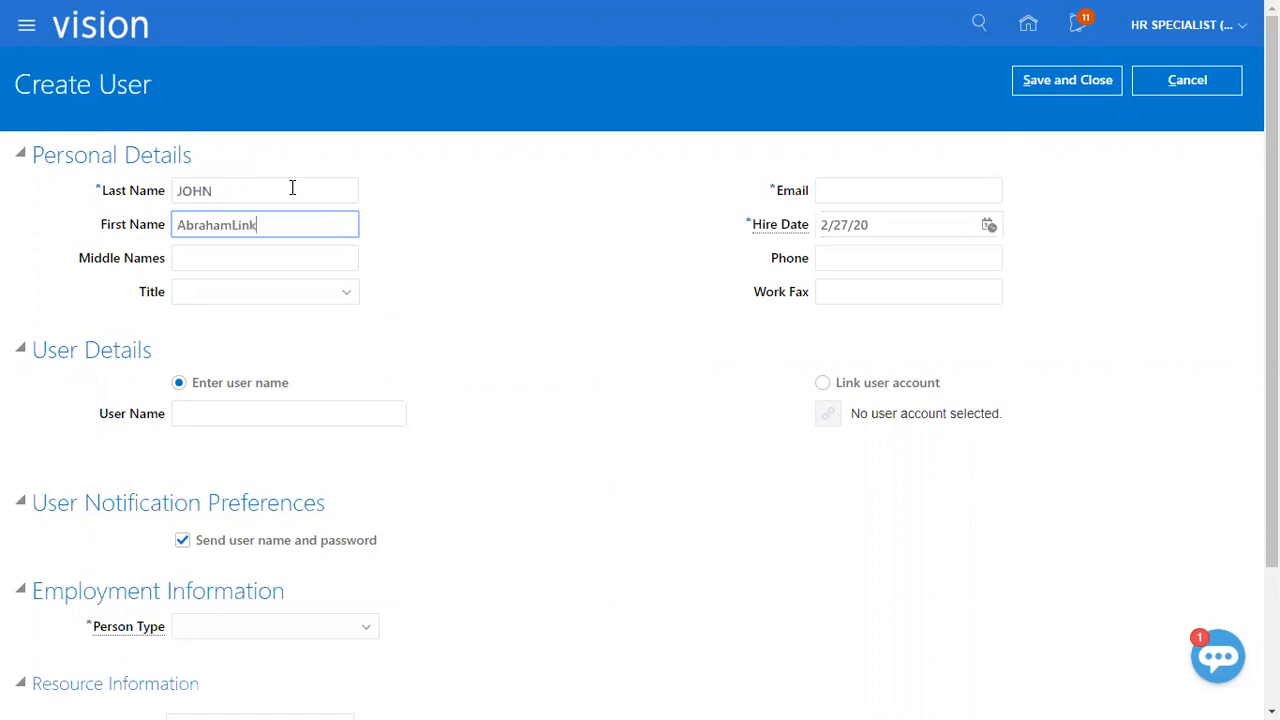
key("Tab")
key("Tab")
key("Tab")
left_click(323, 296)
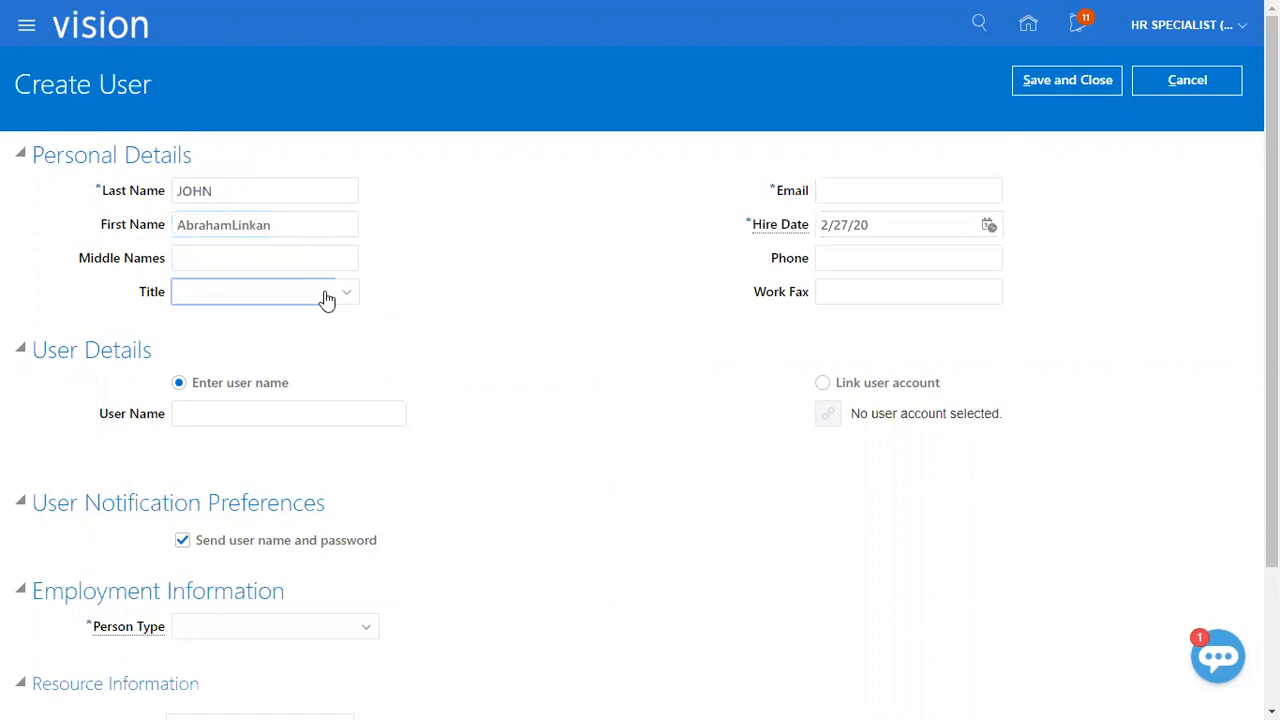
left_click(279, 397)
Fill in the new user's e-mail and user name, and select the user name text.
key("Tab")
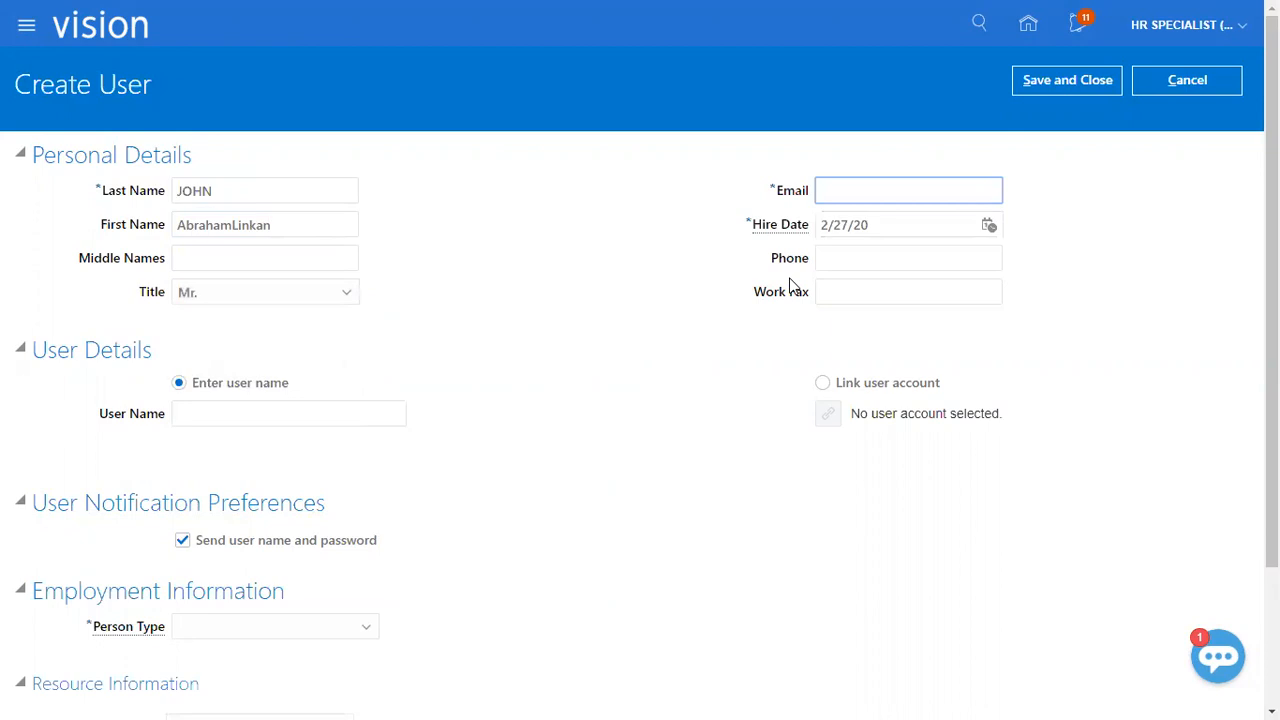
key("Tab")
key("Tab")
key("Tab")
key("Tab")
key("Tab")
key("Tab")
key("Tab")
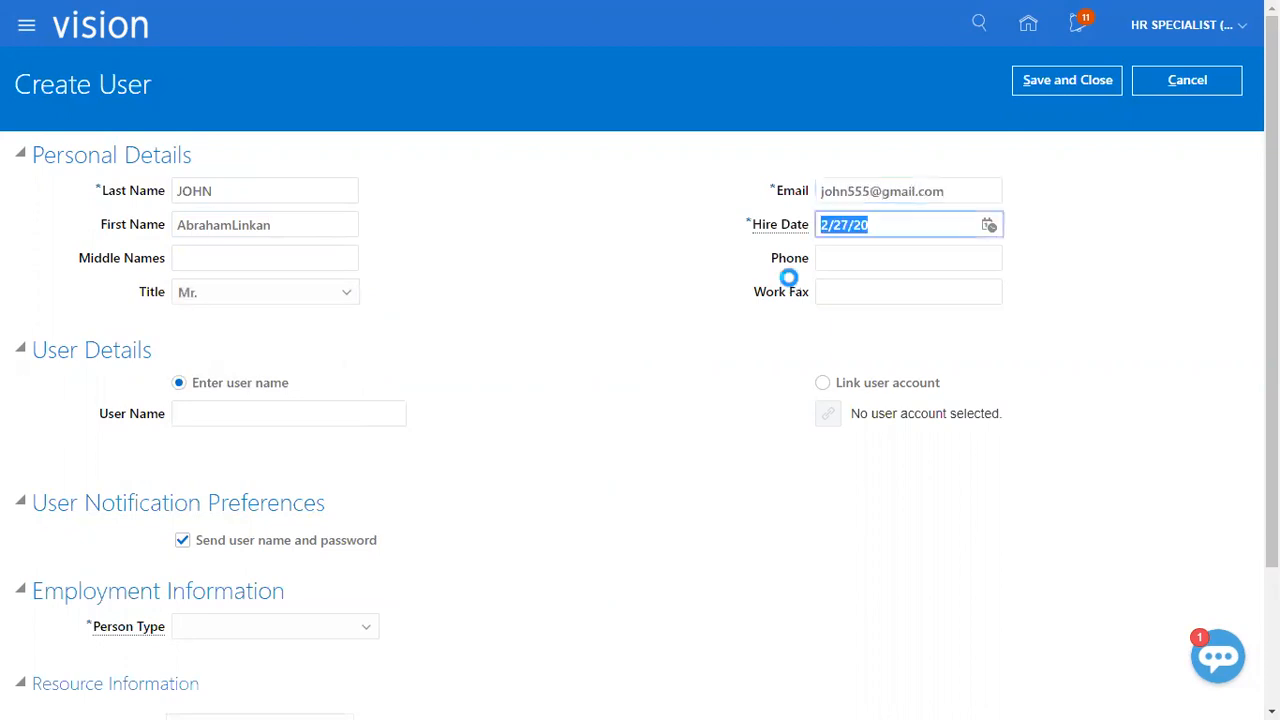
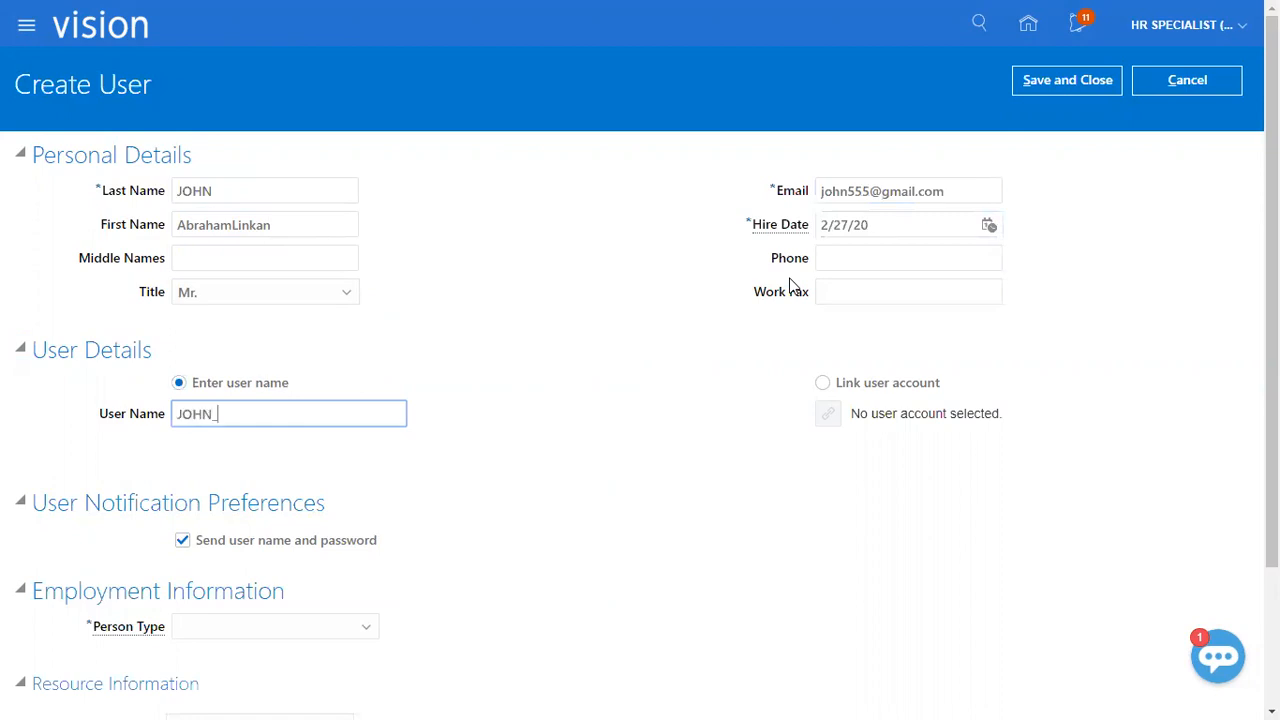
left_click_drag(277, 416, 3, 385)
Set the user's employment information to person type Employee, legal employer XEROX_LE and business unit XEROX_BU.
scroll(400, 470, "down", 2)
left_click(322, 450)
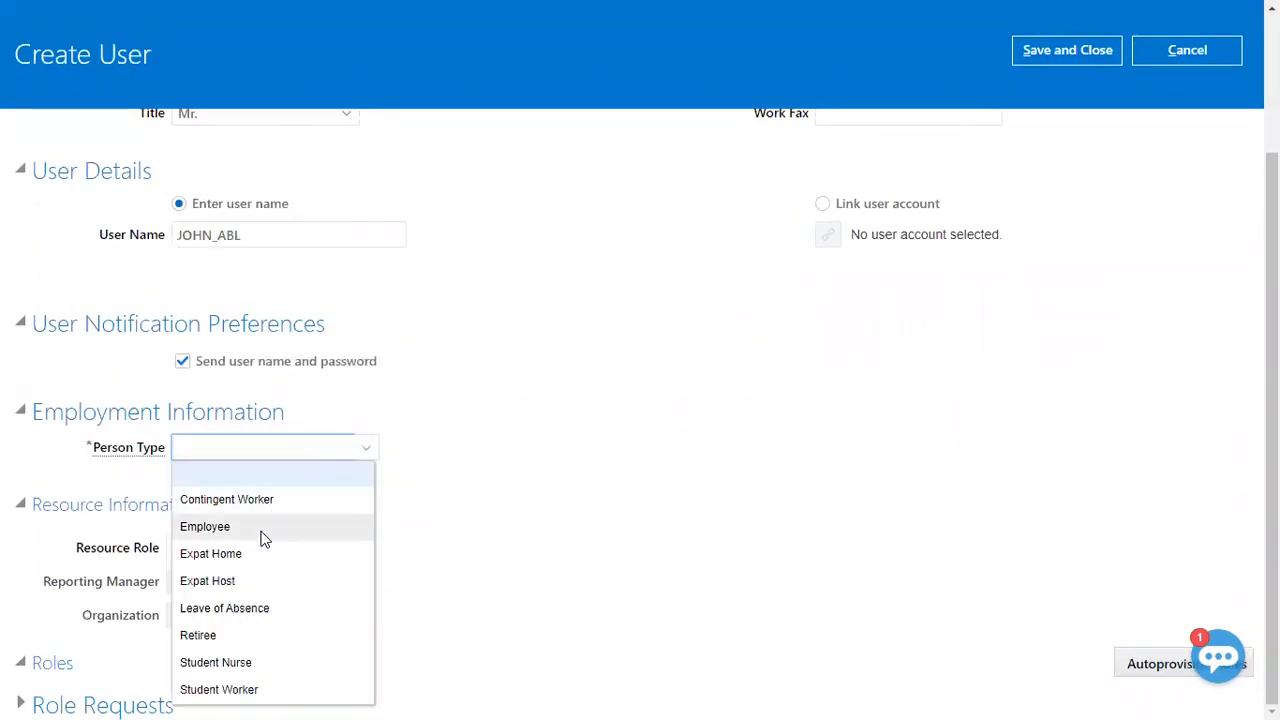
left_click(264, 528)
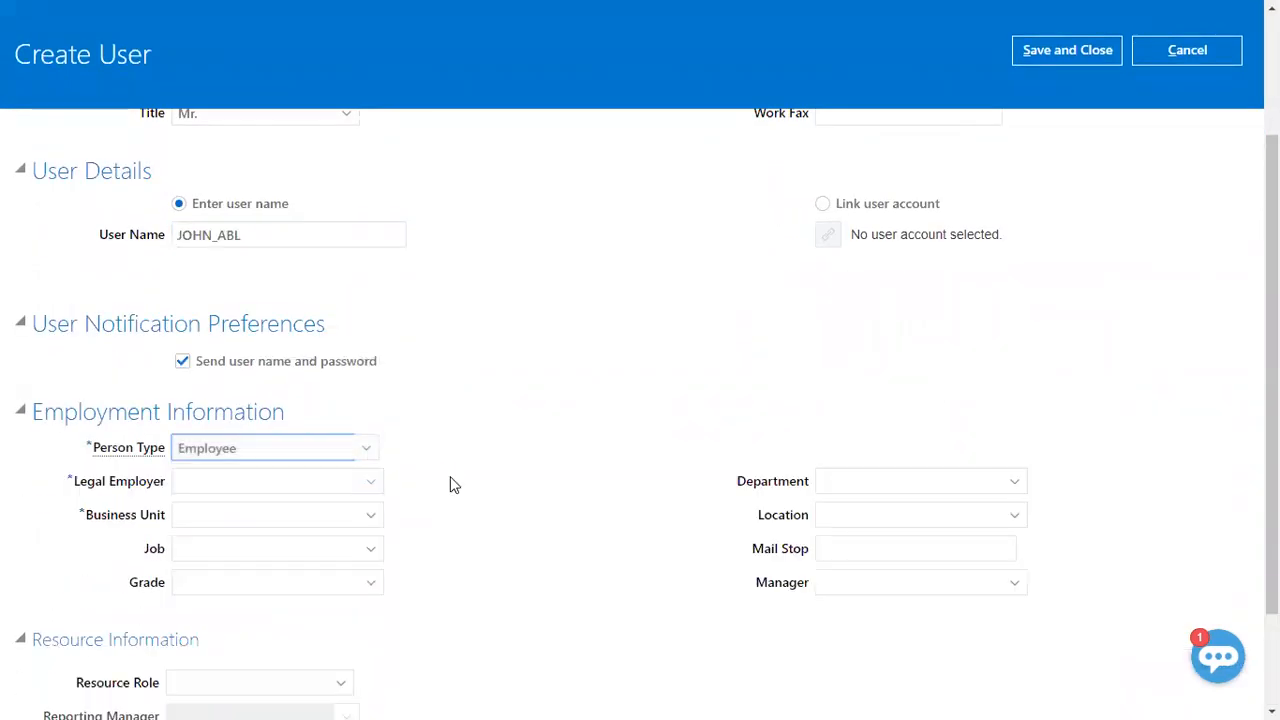
left_click(307, 490)
type("XER")
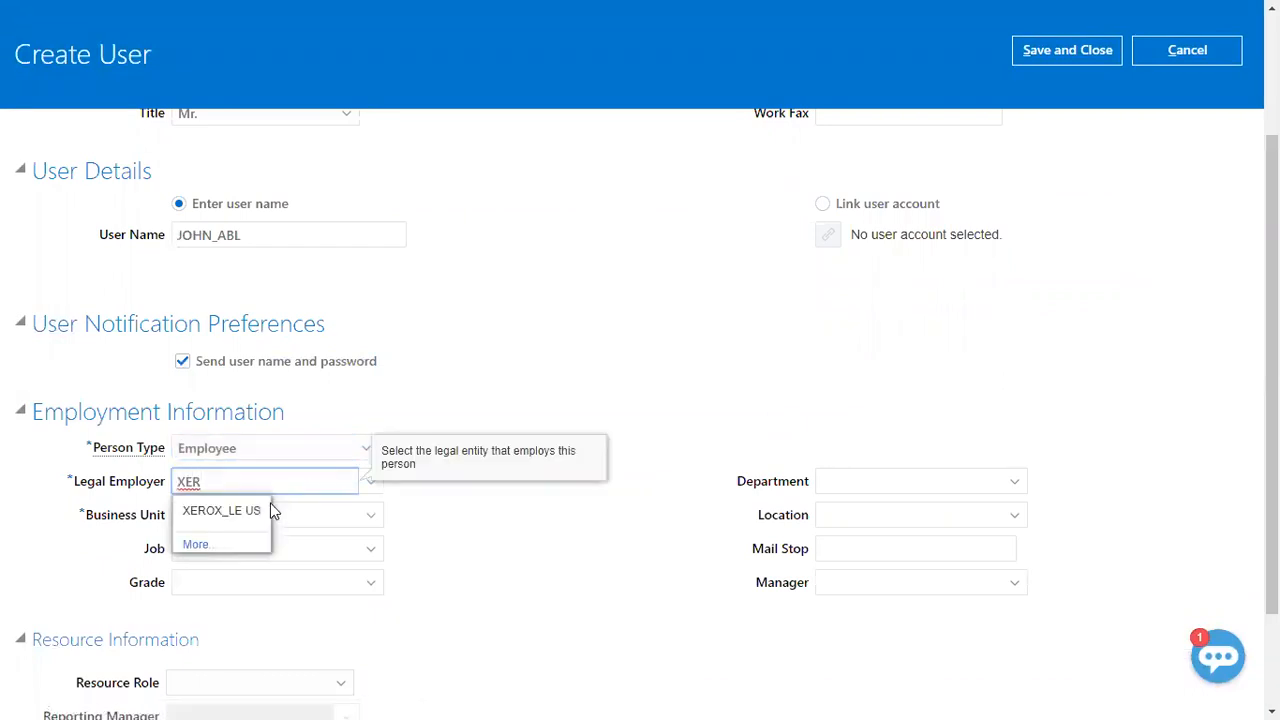
left_click(260, 508)
left_click(258, 510)
type("XE")
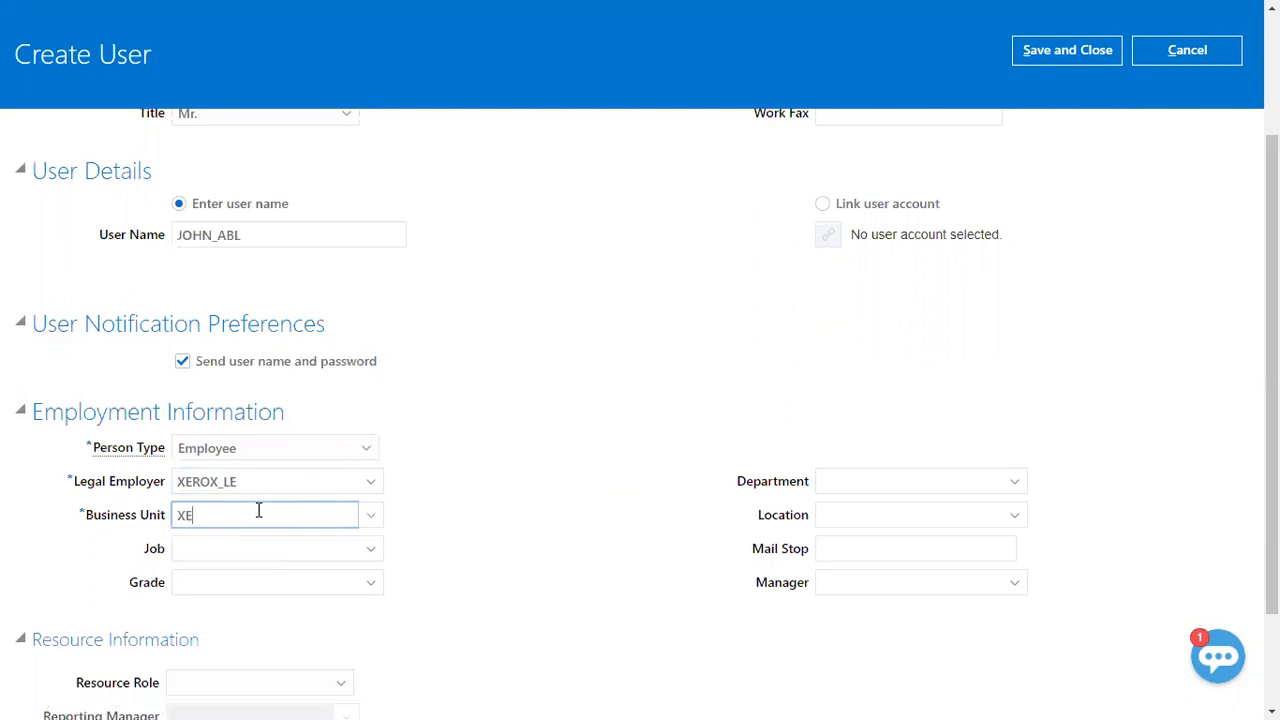
left_click(200, 544)
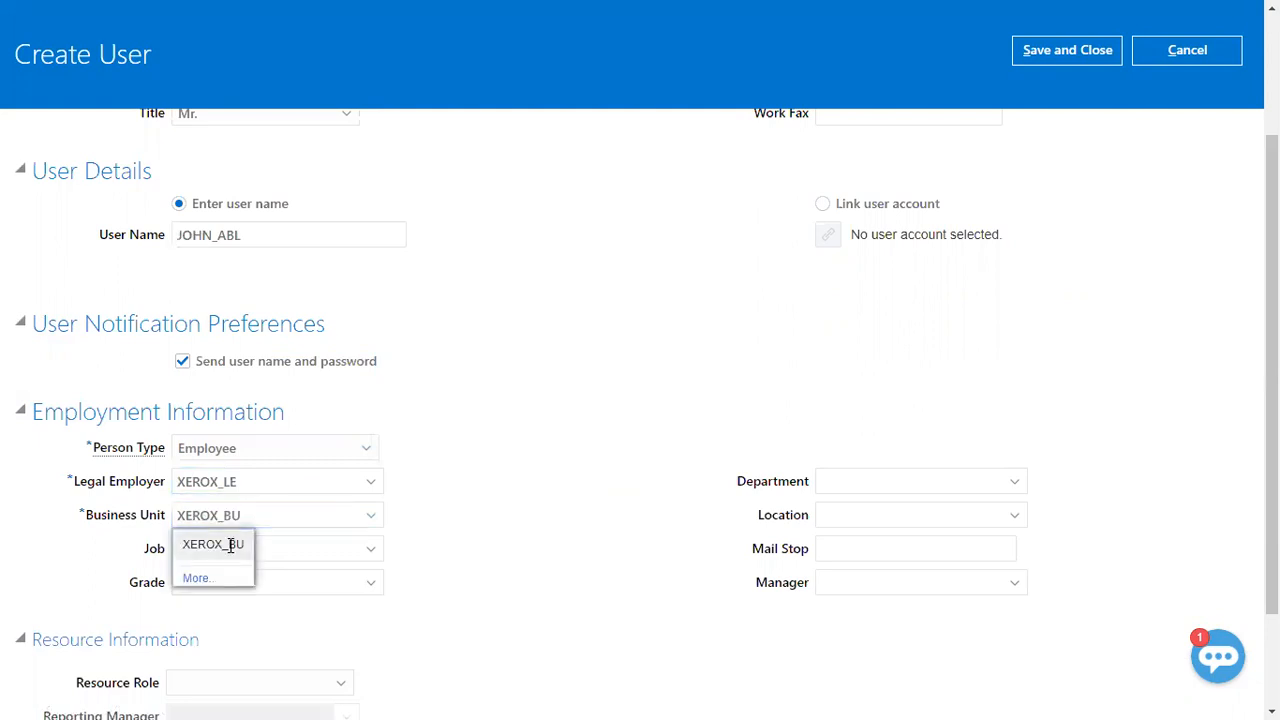
Save and close the new user record.
scroll(760, 380, "up", 3)
left_click(1070, 84)
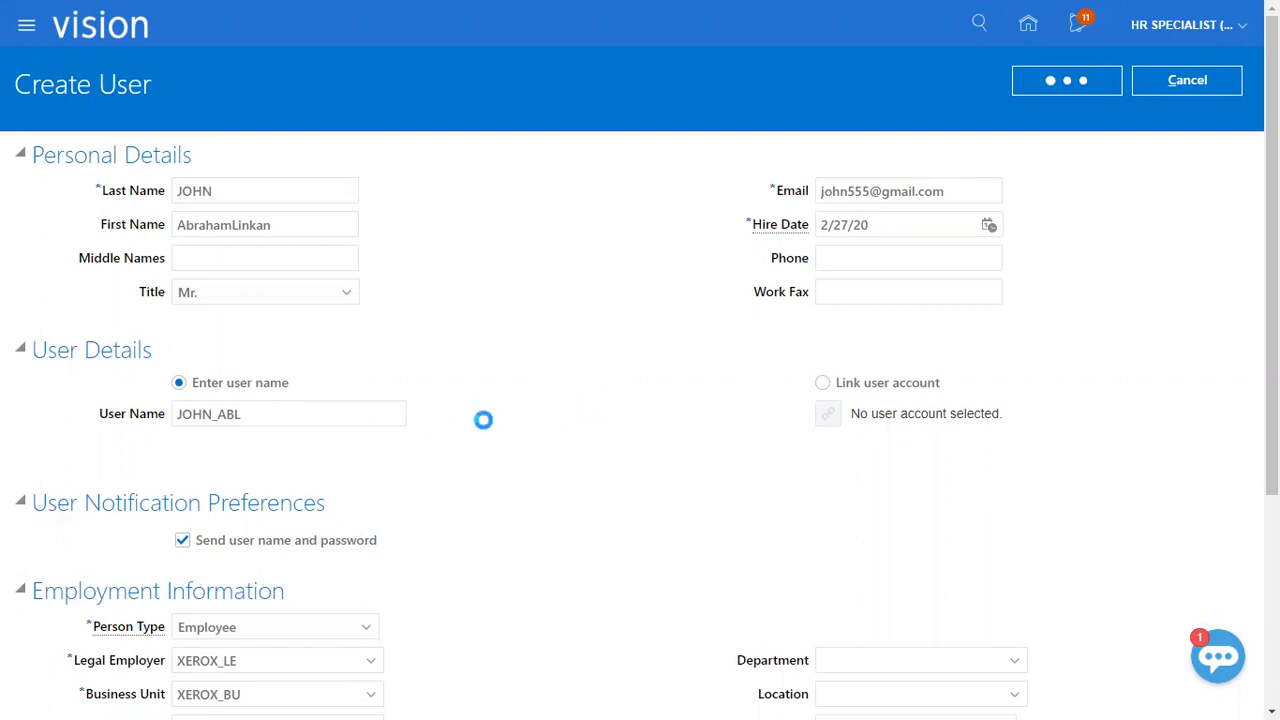
scroll(485, 420, "down", 1)
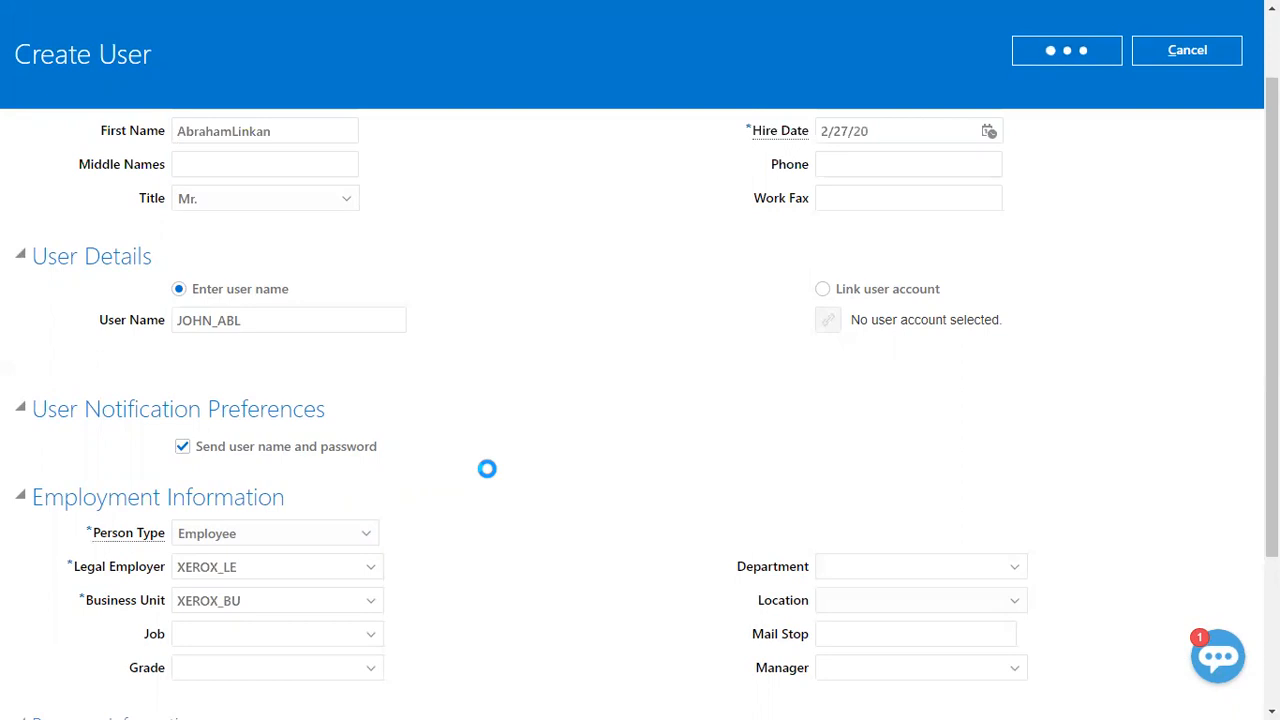
Switch to the Class Discussions_1 workbook in Excel and enter "General Accountant" in cell C174 beside the GL roles task.
key("alt+Tab")
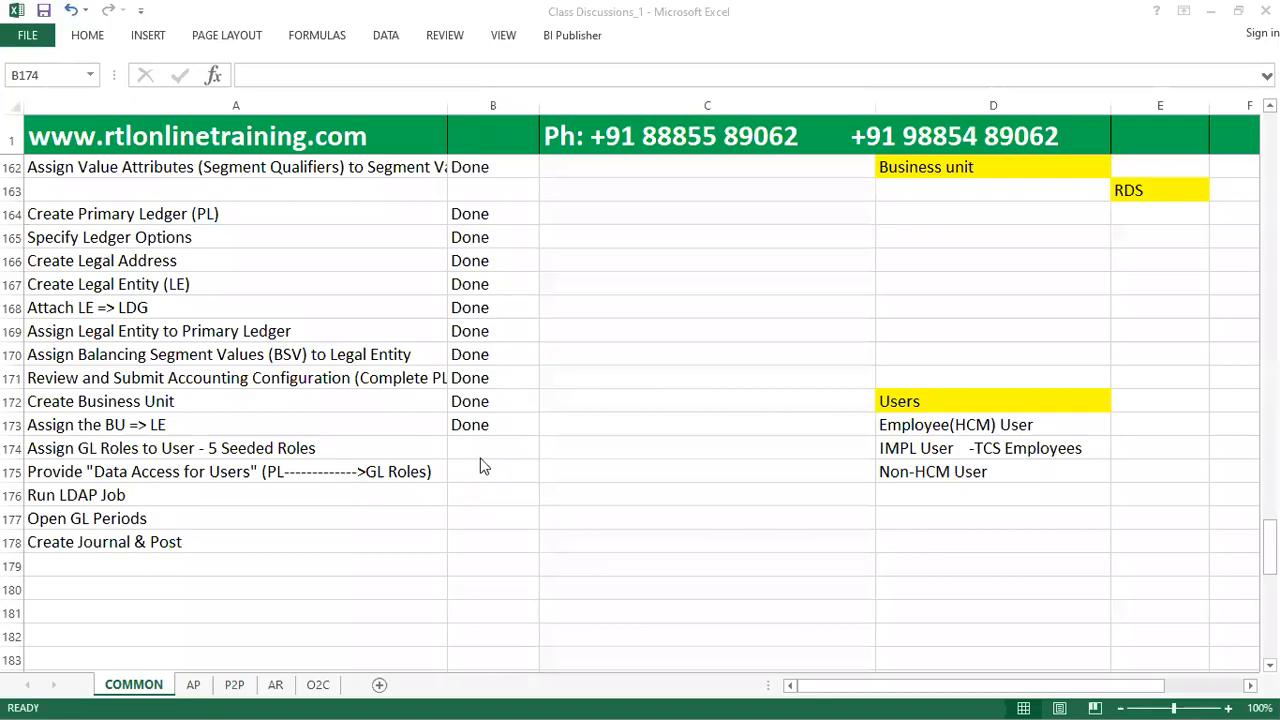
left_click(466, 448)
left_click(194, 451)
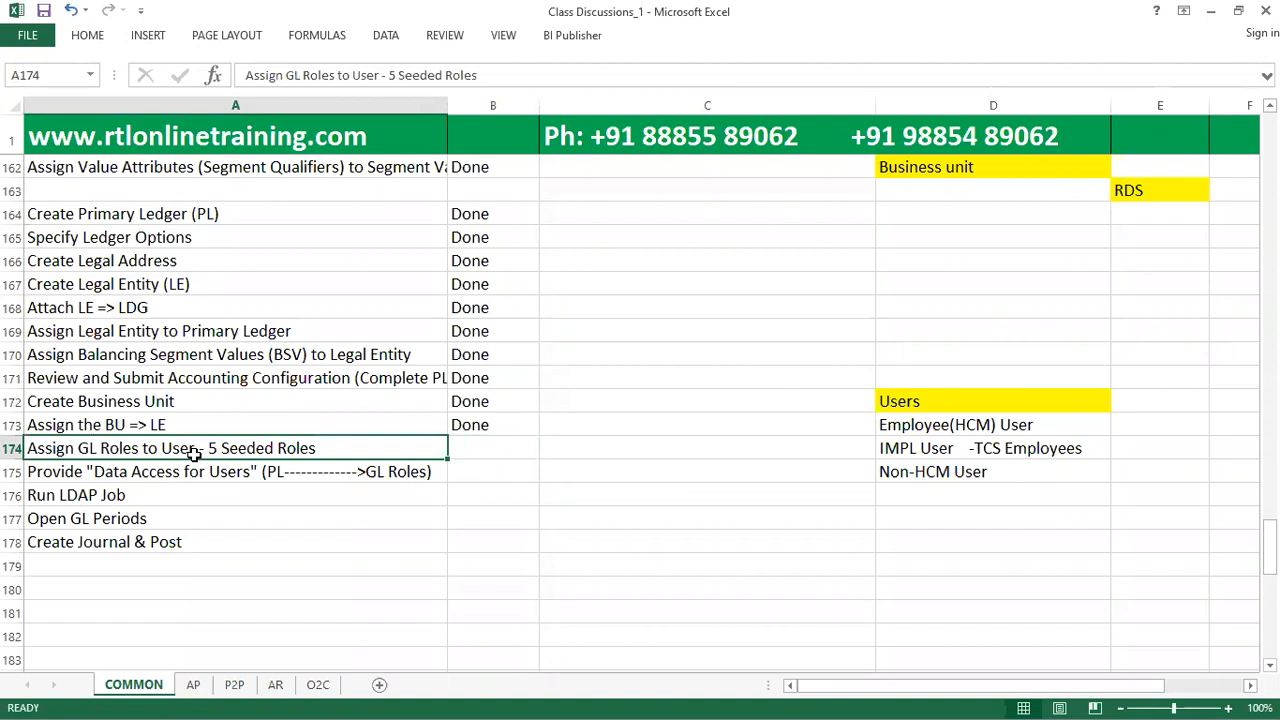
left_click(694, 447)
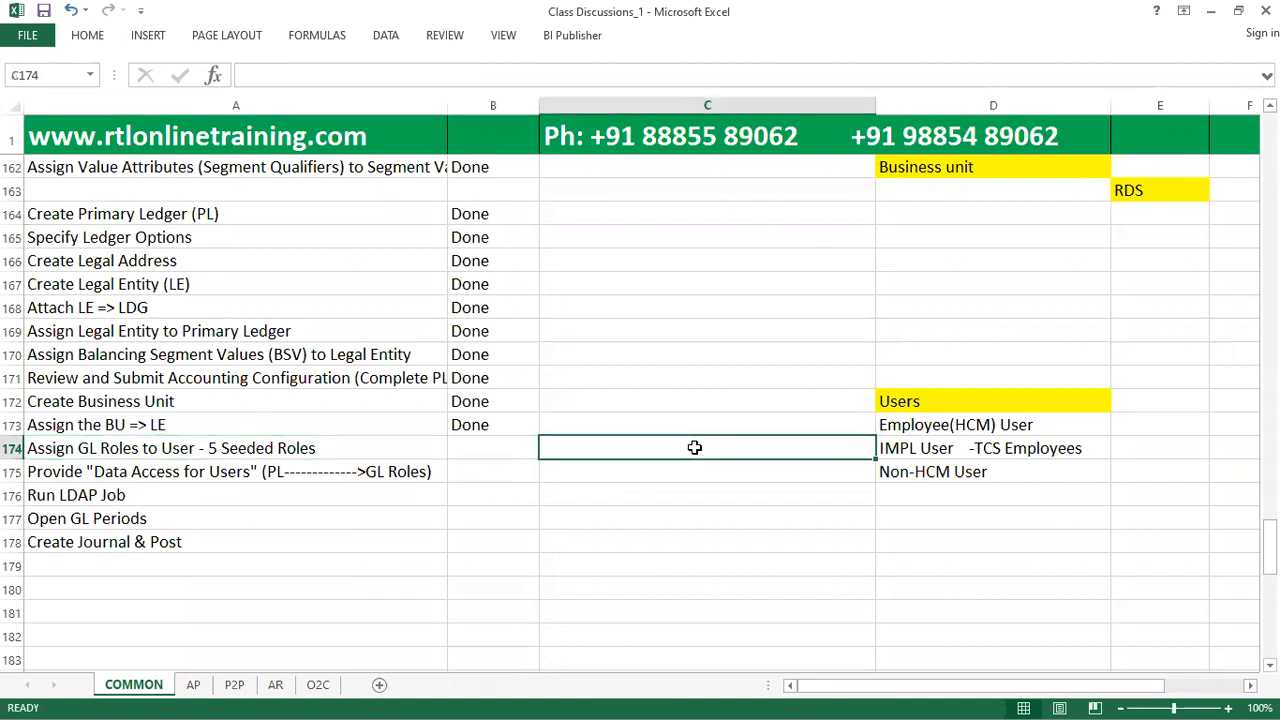
type("Geen")
key("BackSpace")
key("BackSpace")
type("neral Accountant")
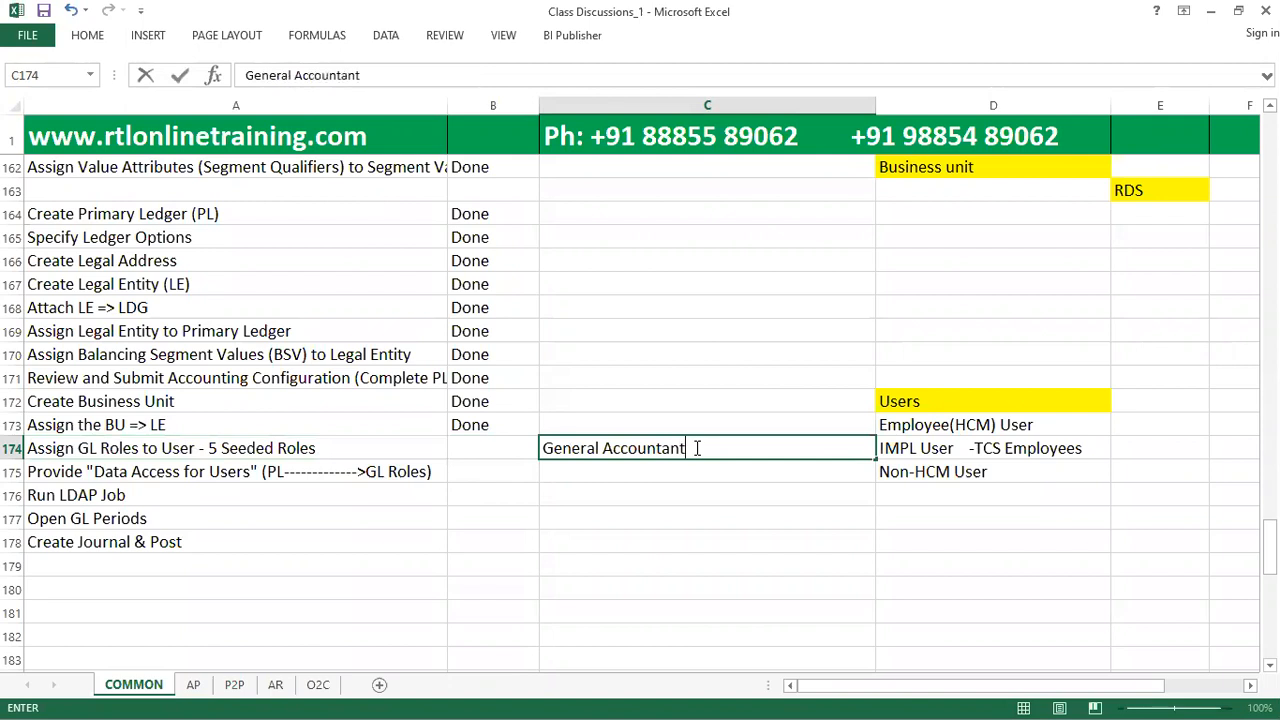
key("Return")
Add "General Accounting Manager" in cell C175, below the General Accountant role.
type("General Accounting Manager")
key("Return")
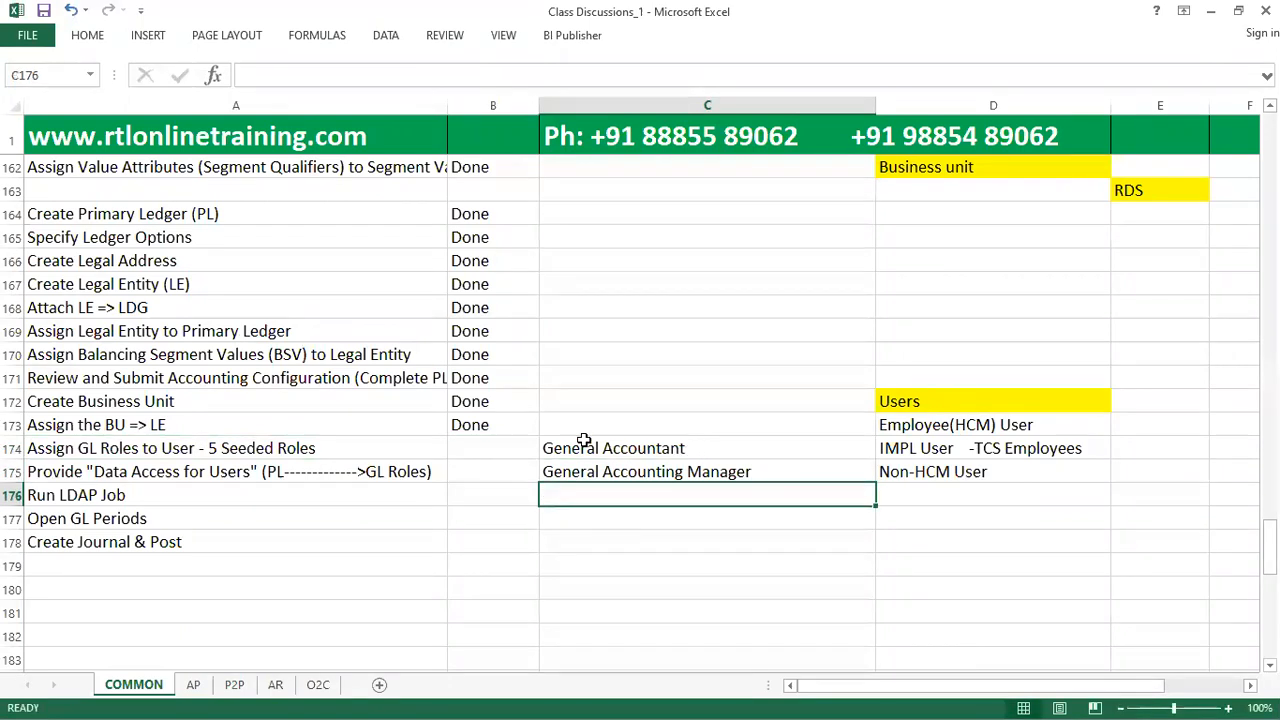
left_click(499, 448)
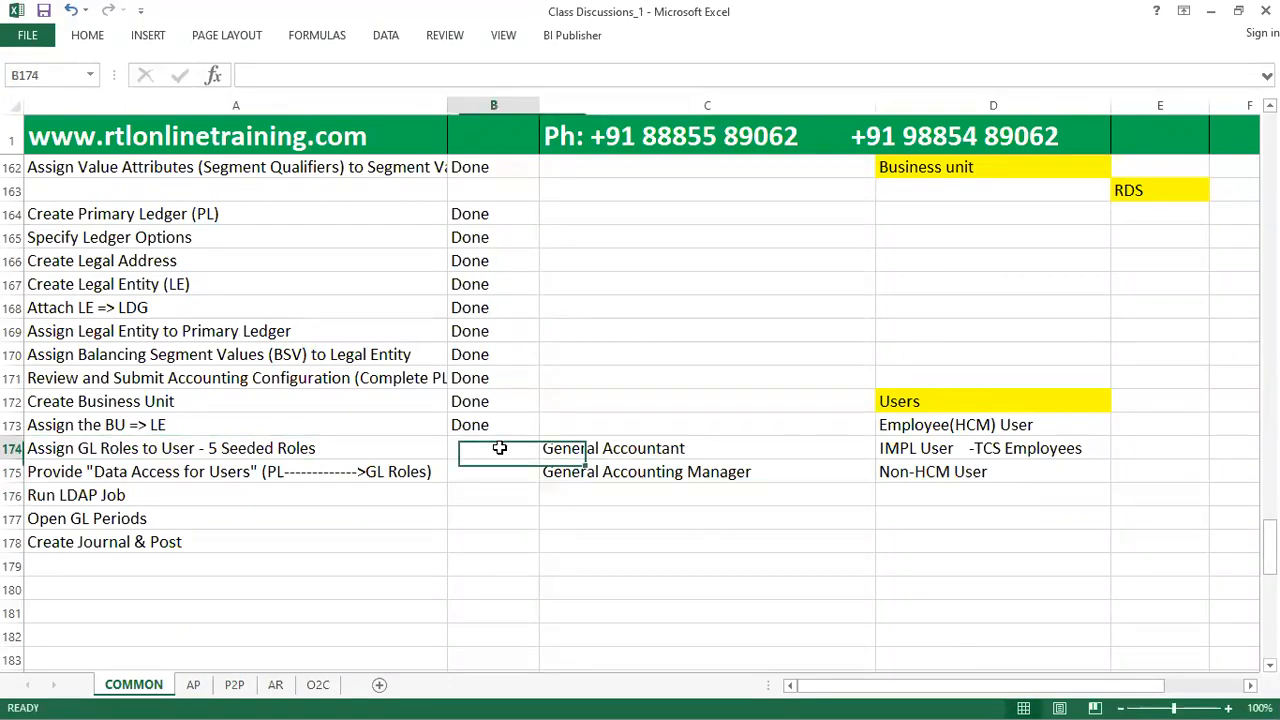
Switch back to Oracle Fusion and open the Security Console from Tools.
key("alt+Tab")
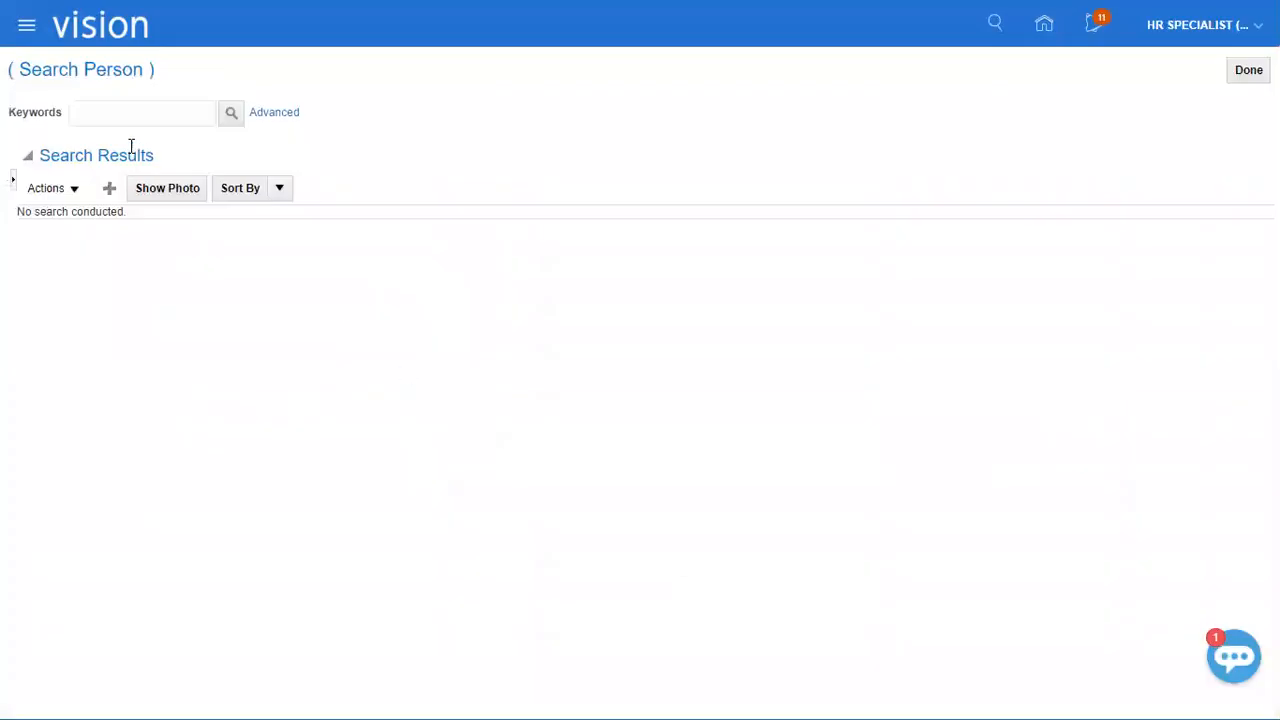
left_click(19, 27)
left_click(84, 455)
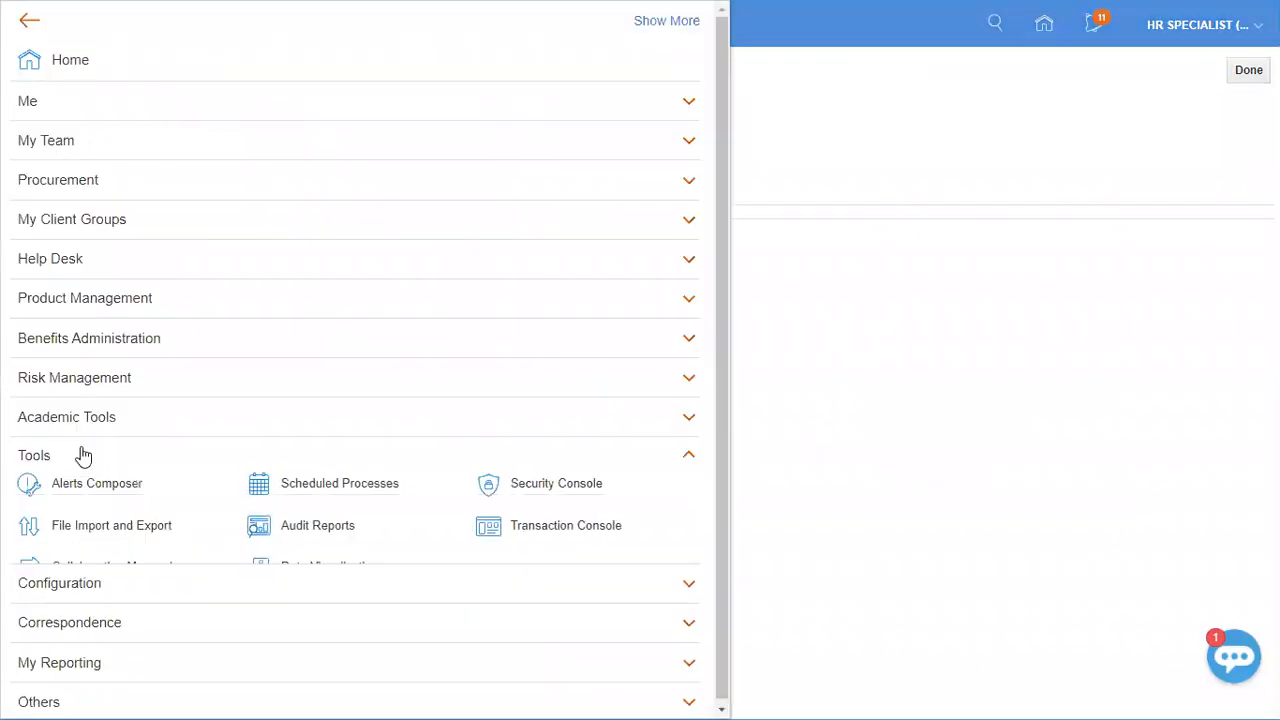
left_click(560, 488)
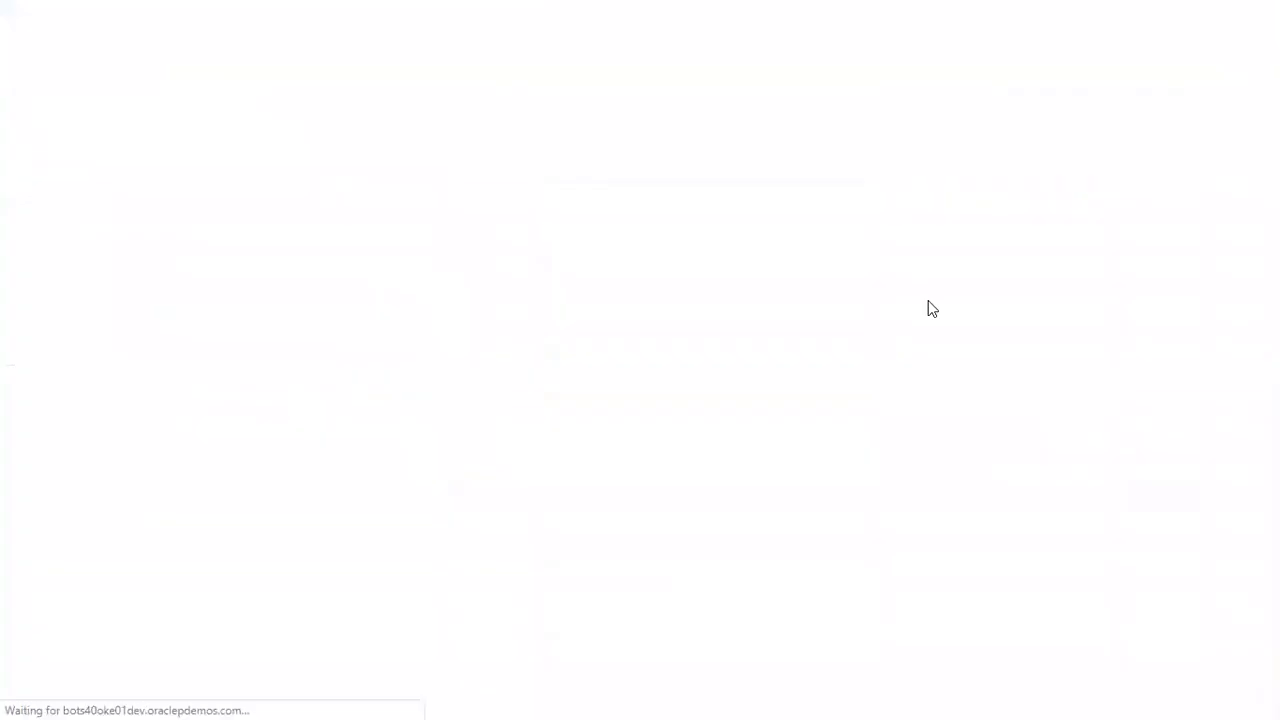
left_click(974, 210)
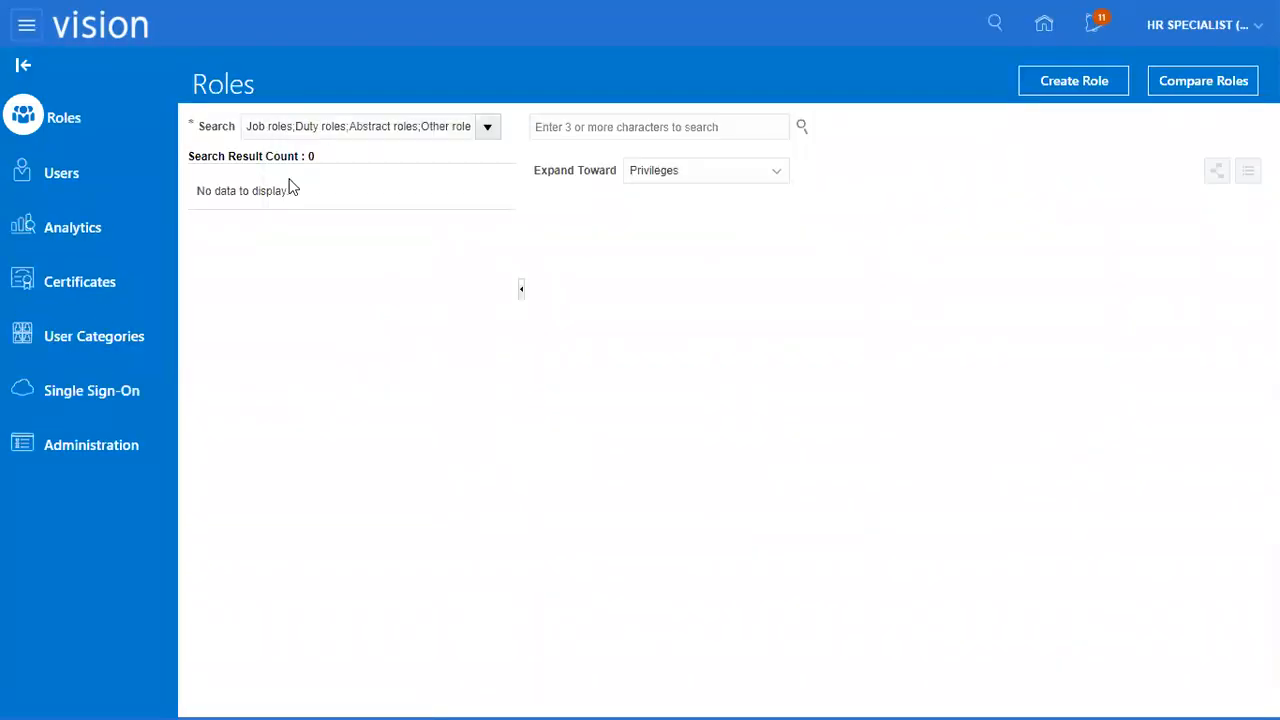
Search the Security Console users for the new employee's user name and open the account details.
left_click(15, 170)
left_click(558, 128)
left_click(698, 126)
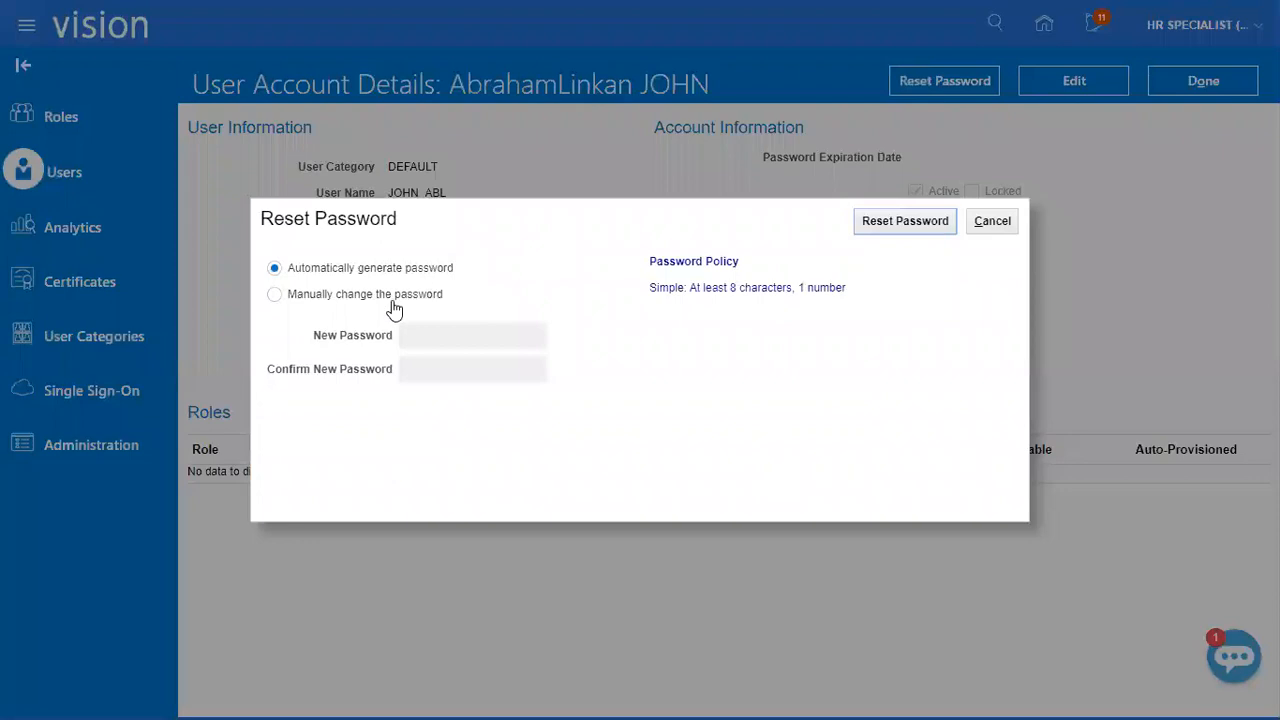
Reset the new employee's account password manually, entering and confirming the new password.
left_click(390, 300)
left_click(446, 335)
type("••••••••")
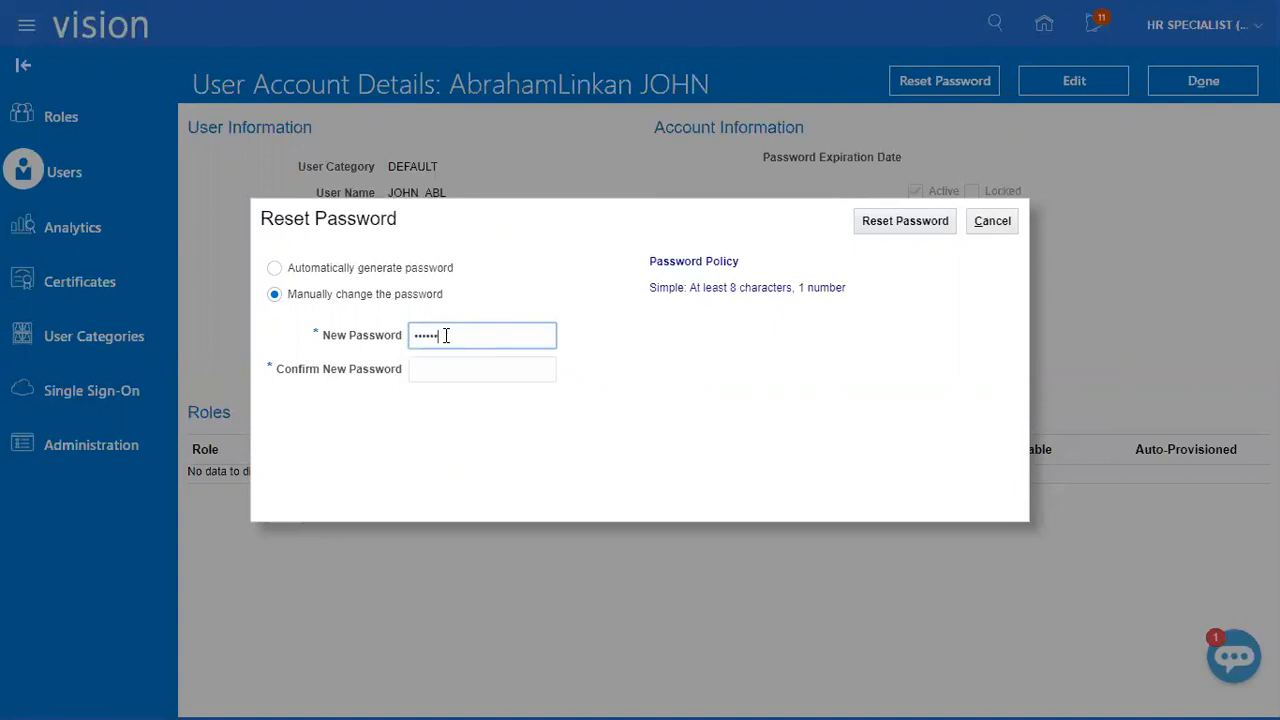
type("••")
key("Tab")
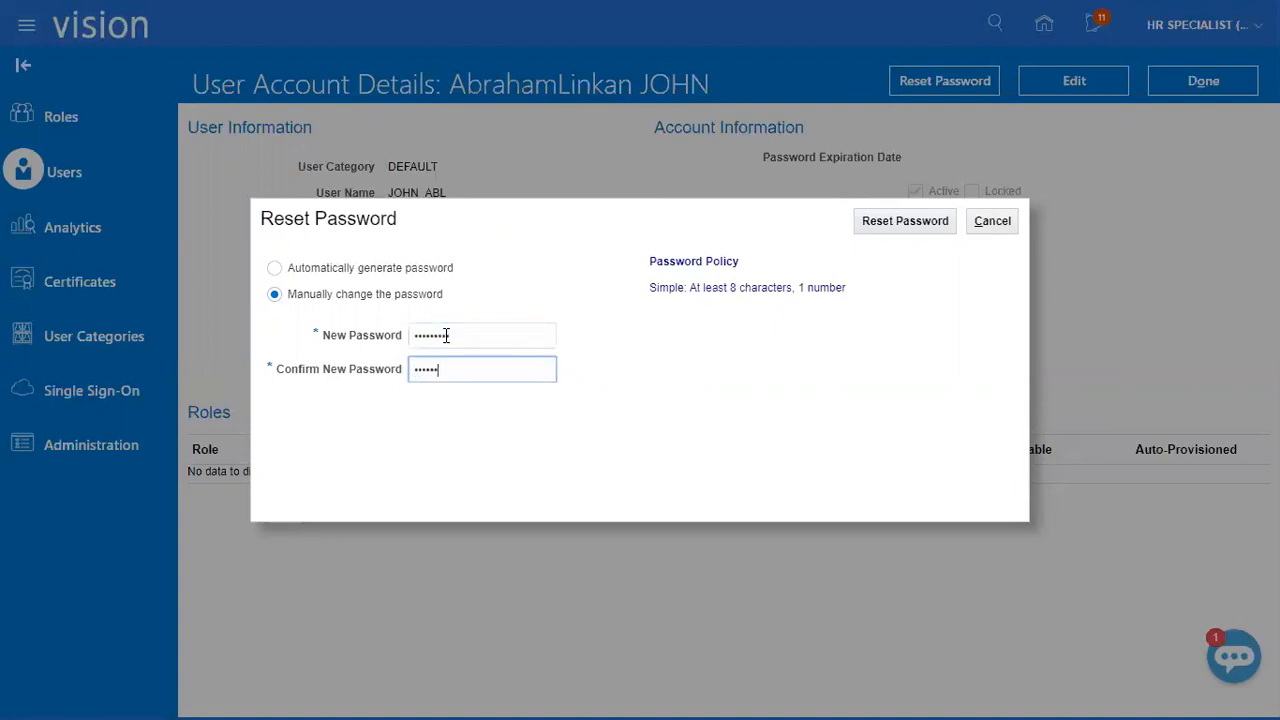
left_click(918, 222)
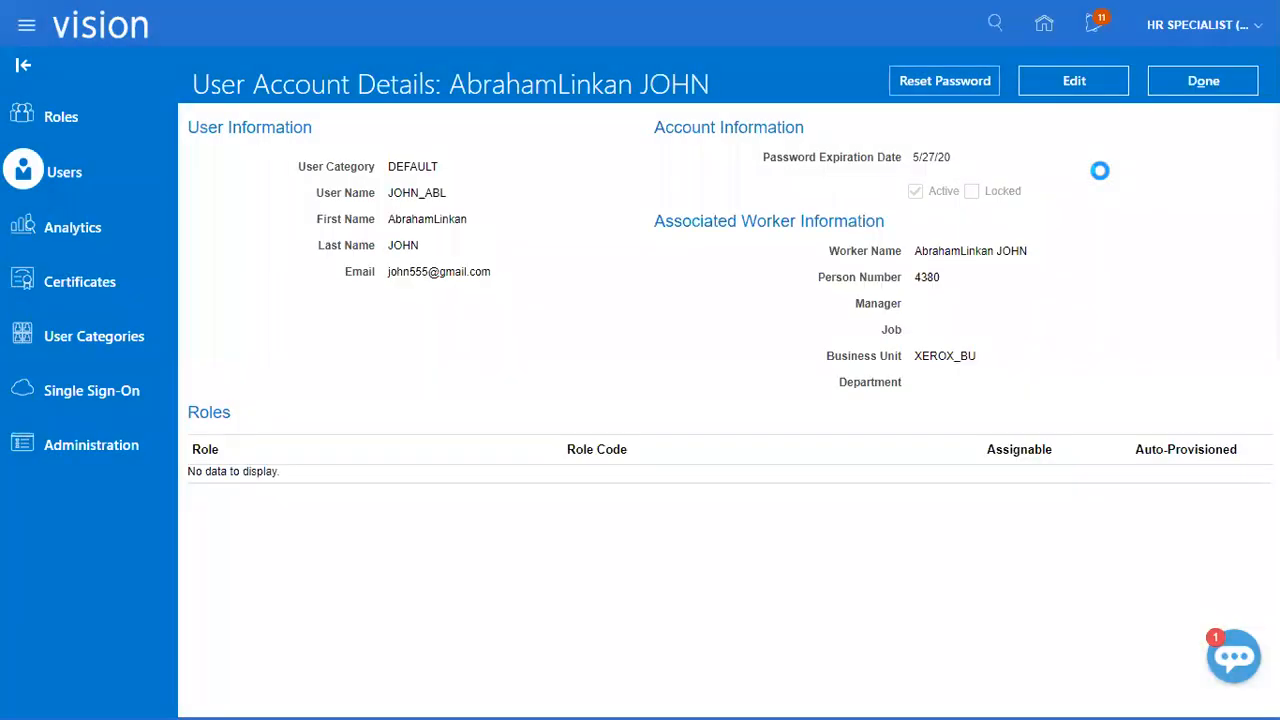
Edit the user account and add the Employee role with code ORA_PER_EMPLOYEE_ABSTRACT.
left_click(1077, 83)
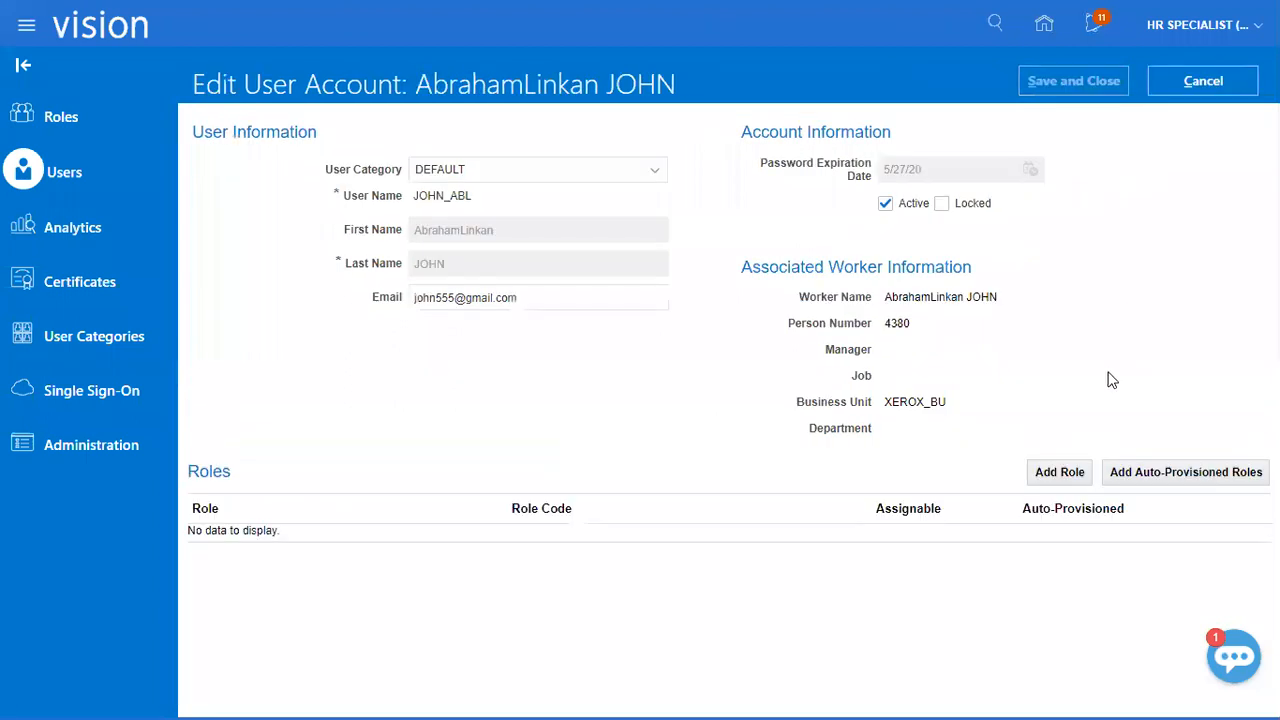
left_click(1052, 479)
type("Employe")
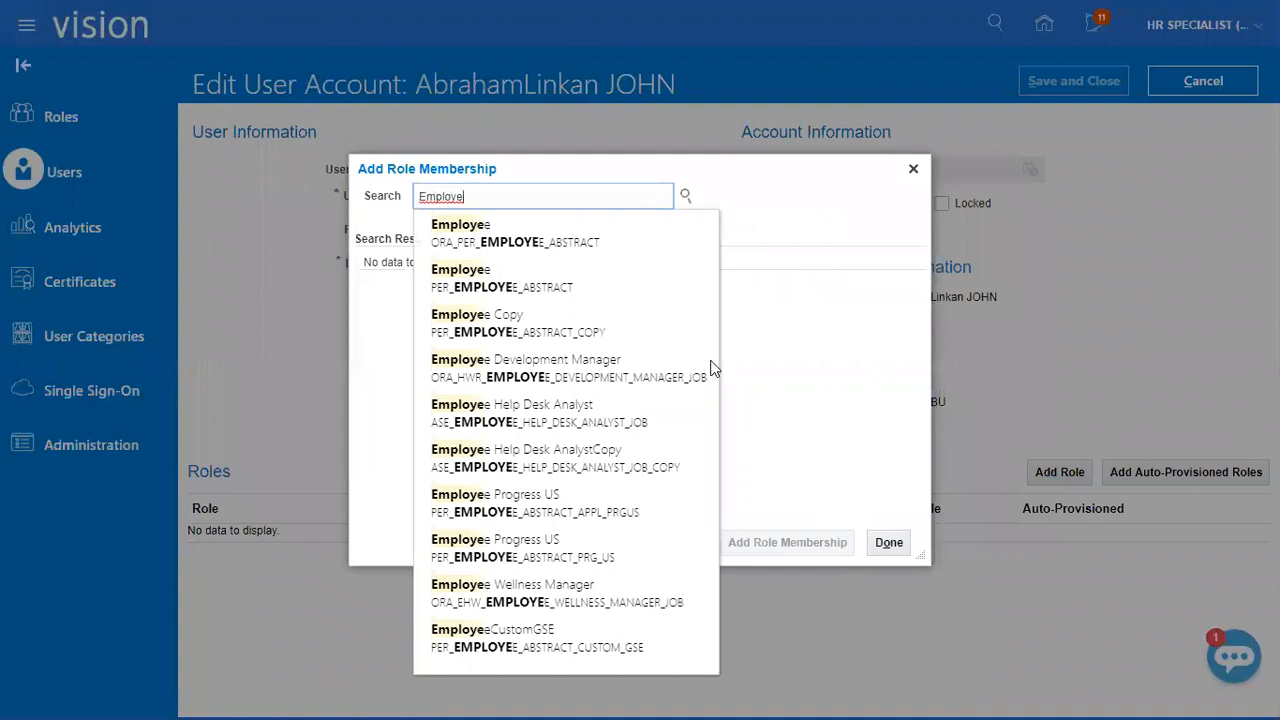
left_click(620, 243)
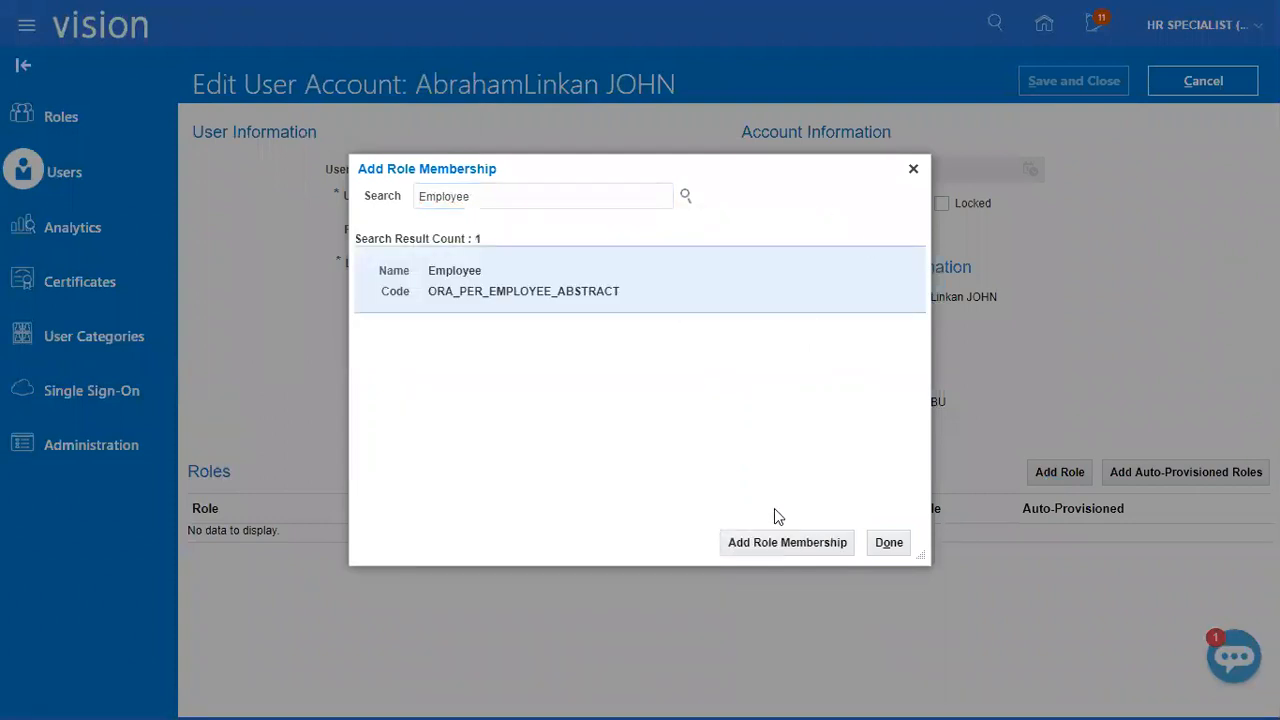
left_click(728, 216)
Add the General Accountant role with code ORA_GL_GENERAL_ACCOUNTANT_JOB to the user account.
double_click(500, 193)
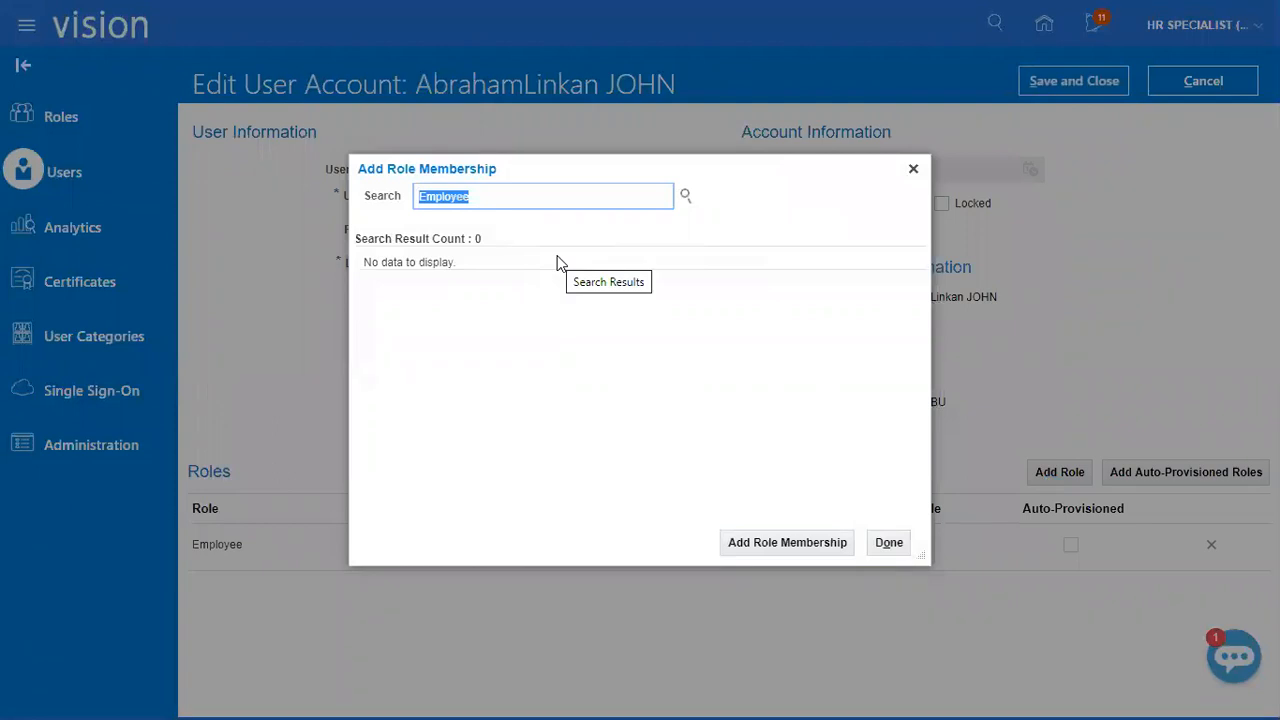
type("General")
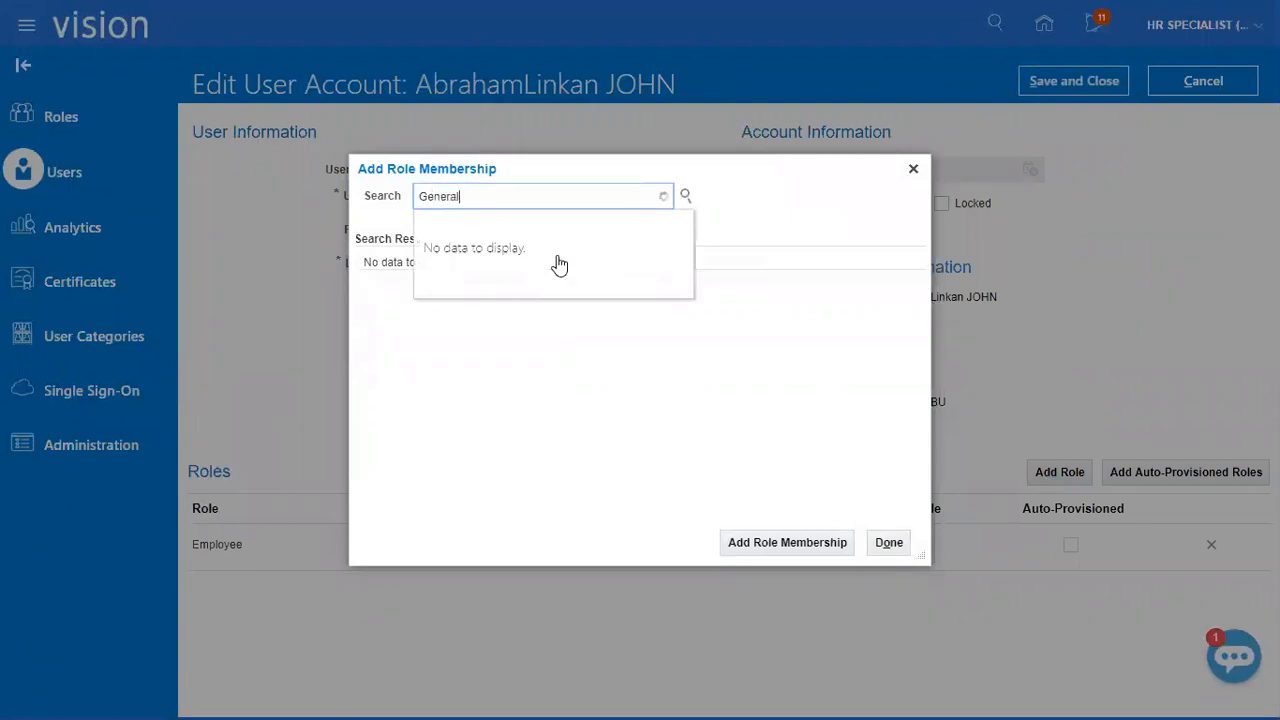
type(" Accoun")
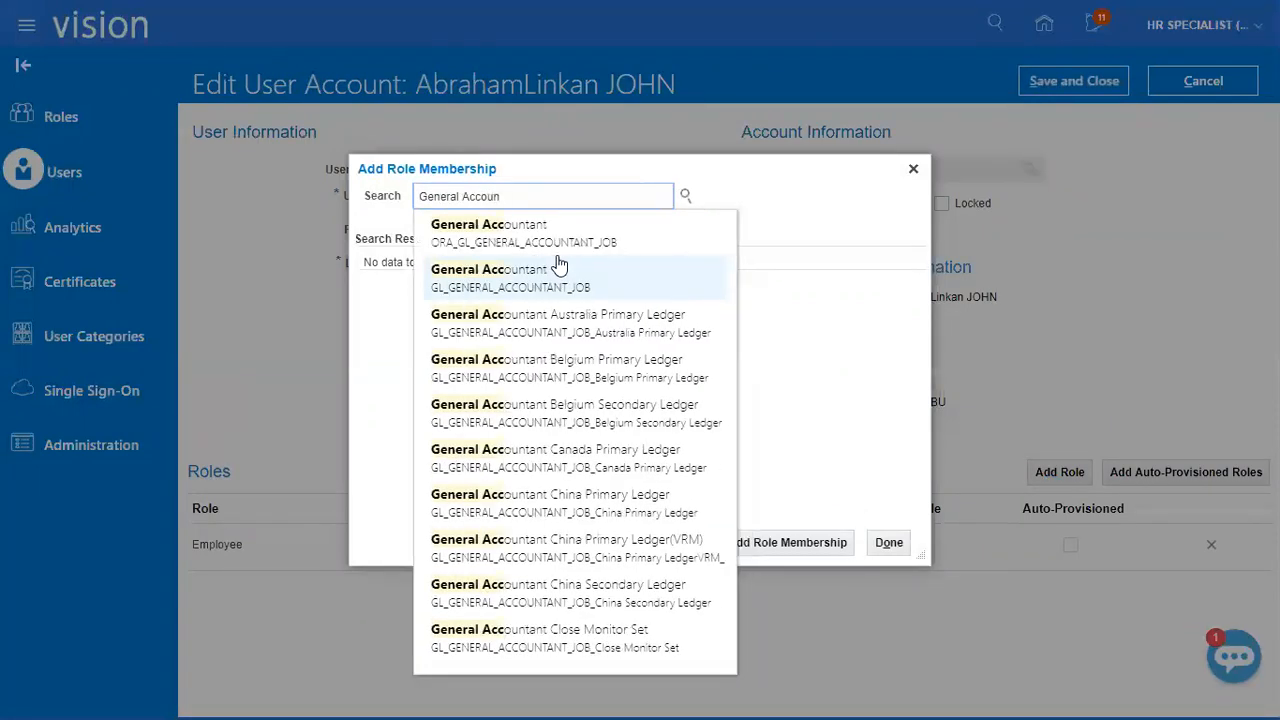
left_click(558, 230)
left_click(634, 286)
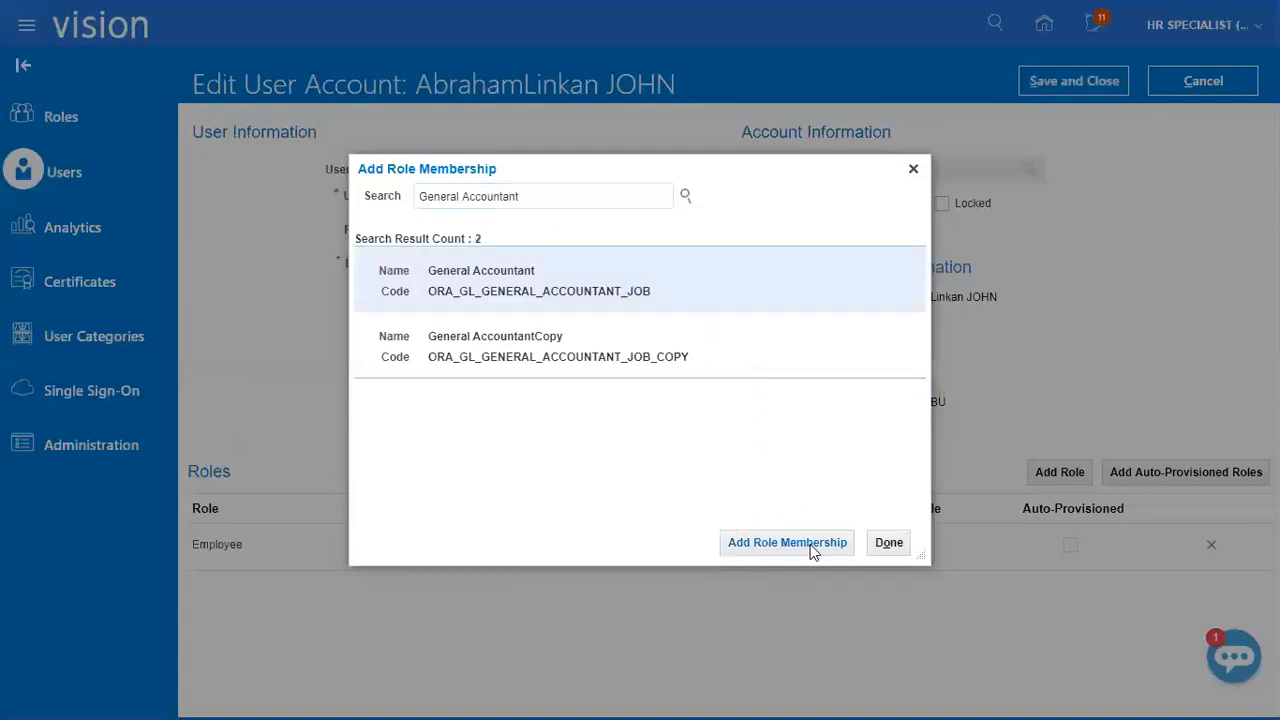
left_click(784, 540)
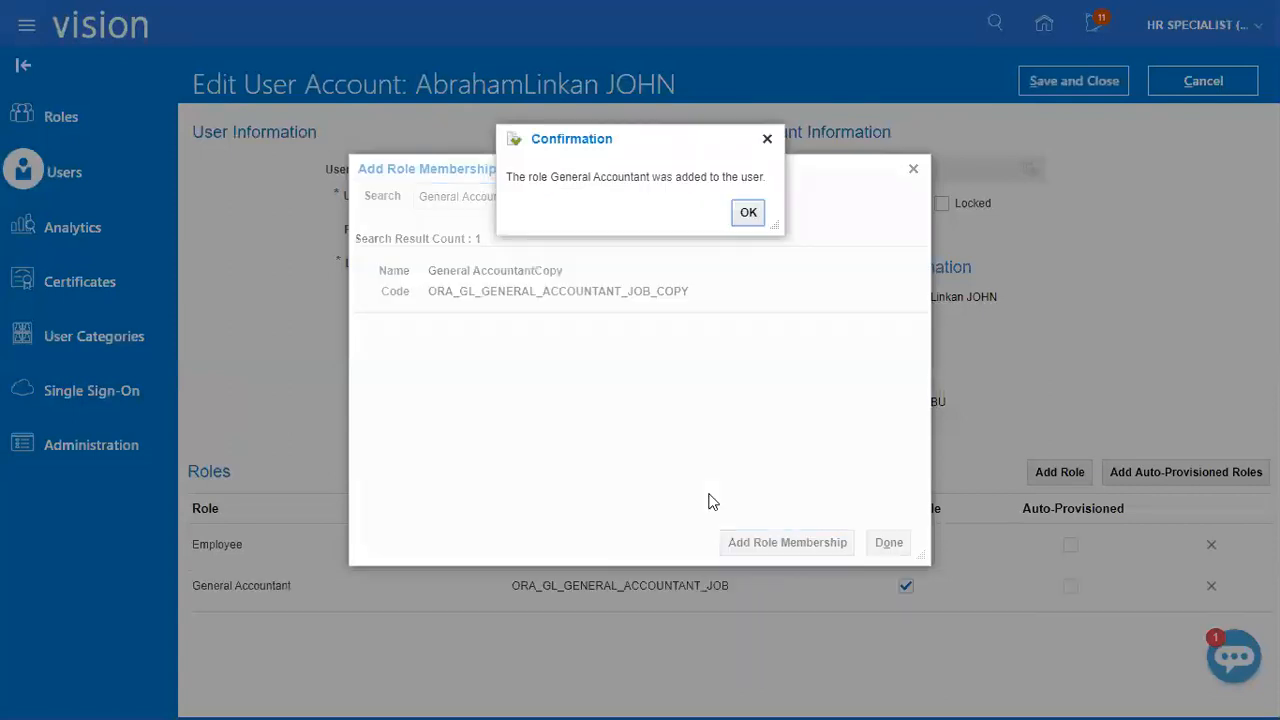
left_click(748, 213)
Add the General Accounting Manager role with code GL_GENERAL_ACCOUNTING_MANAGER_JOB, save the user account and return to the user list.
left_click_drag(560, 194, 422, 319)
type("Geen")
key("BackSpace")
key("BackSpace")
type("neral Acco")
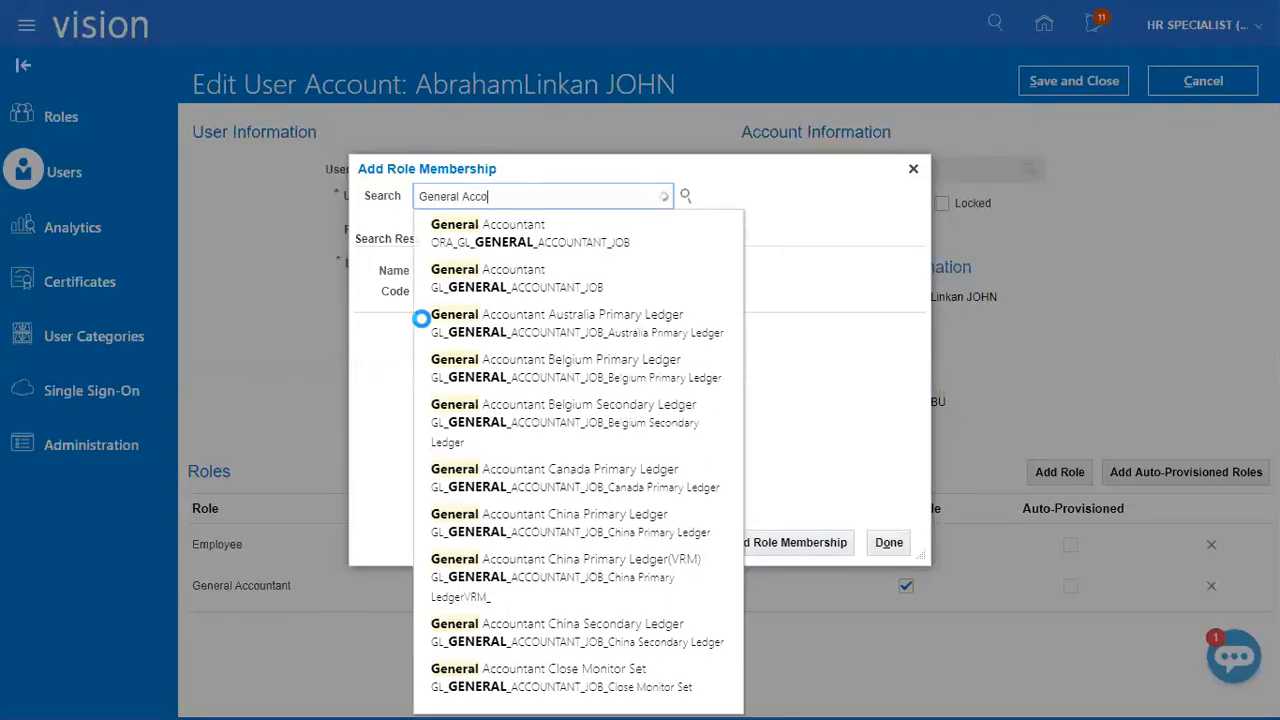
type("unting Manager")
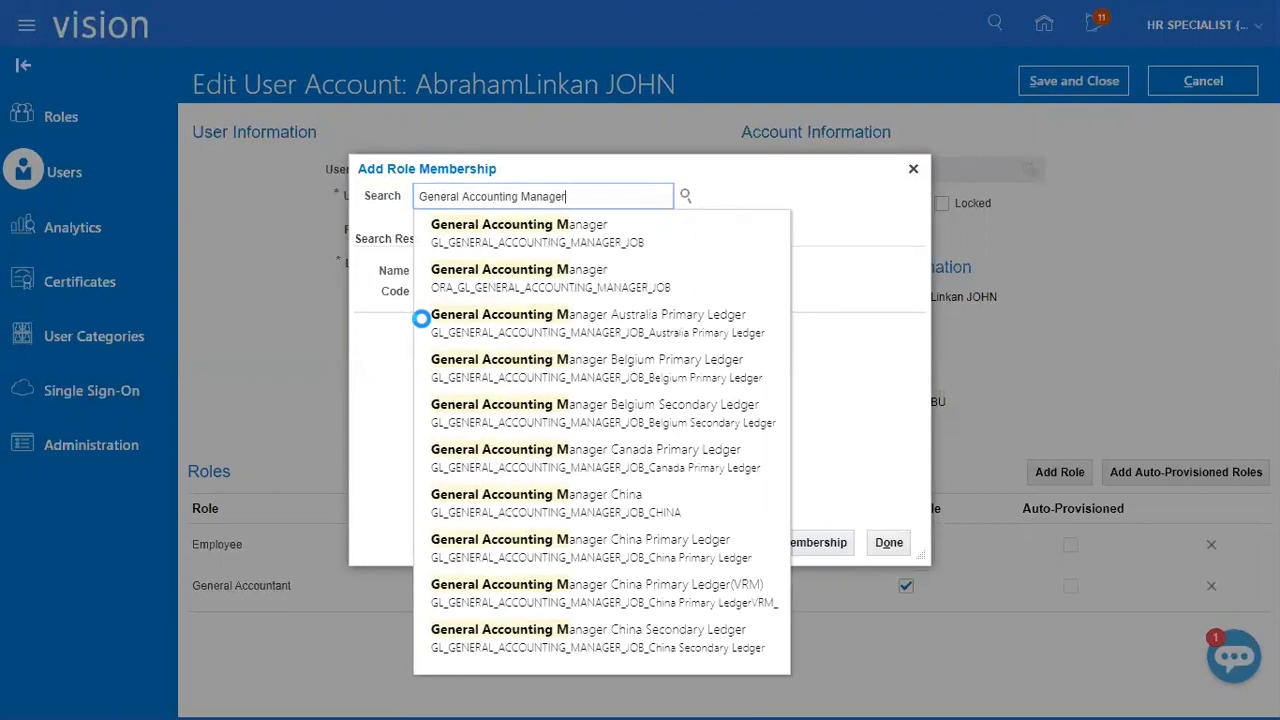
left_click(455, 268)
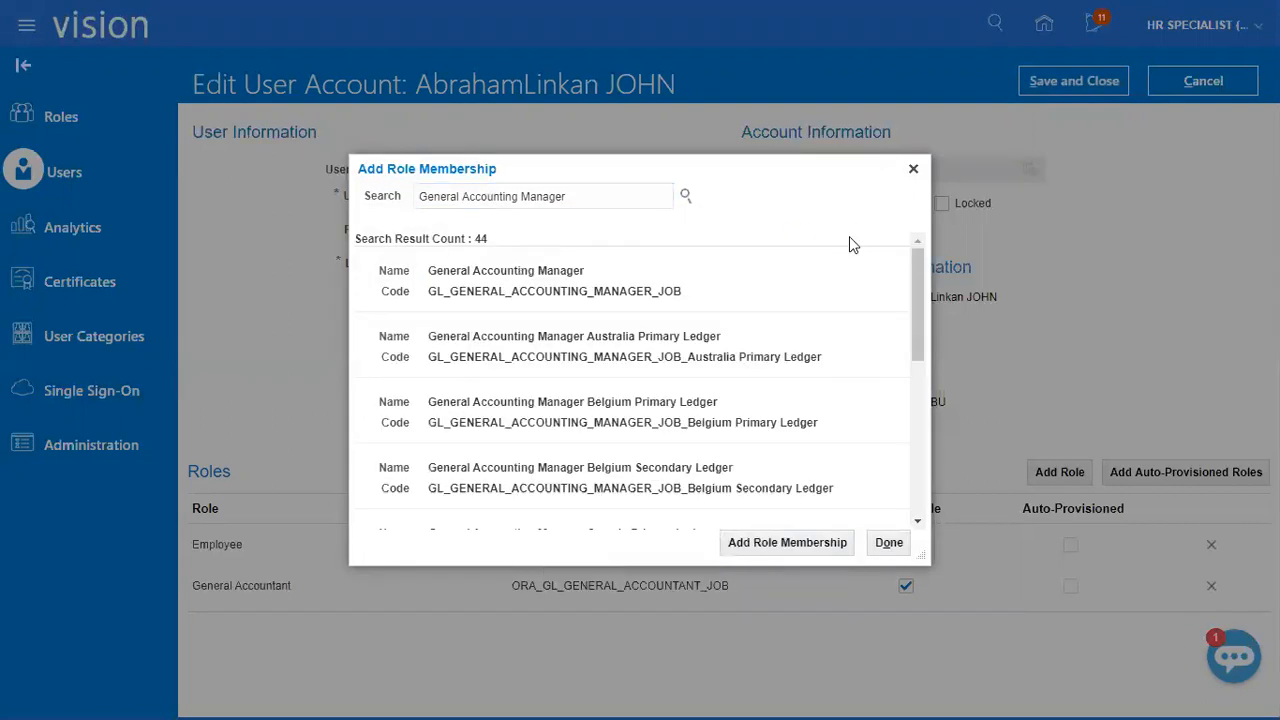
left_click(743, 277)
left_click(806, 545)
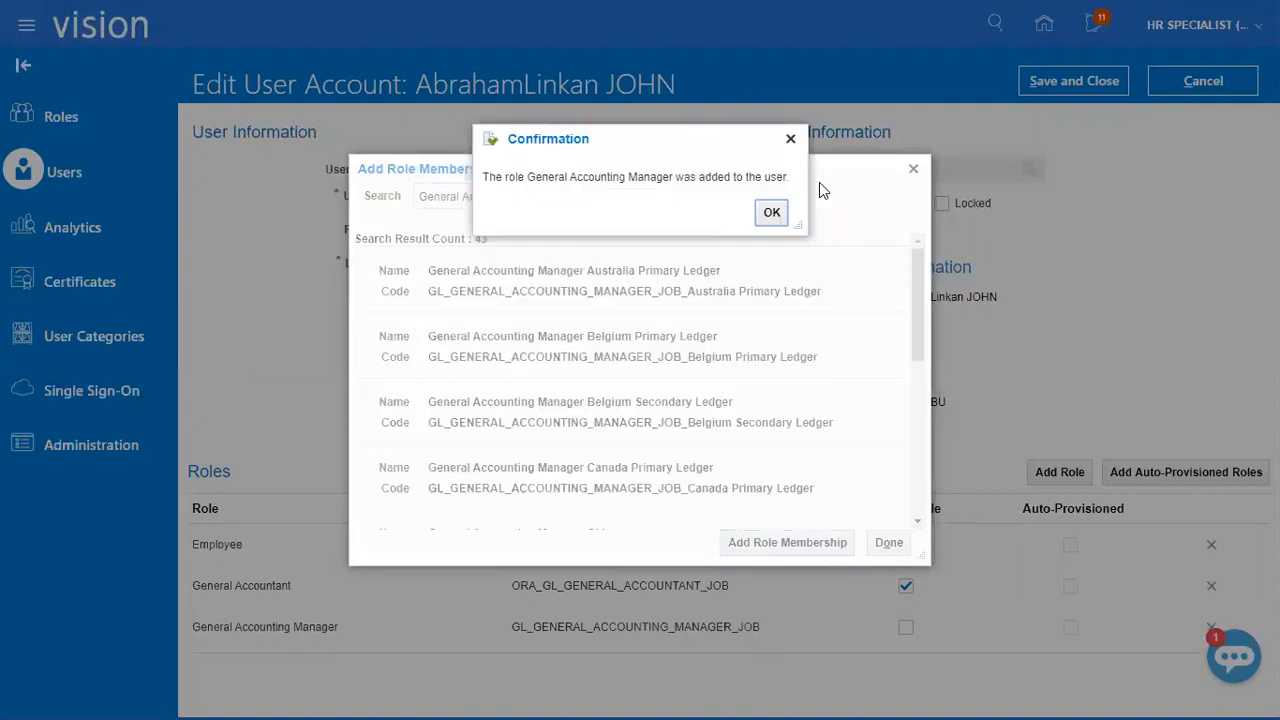
left_click(766, 210)
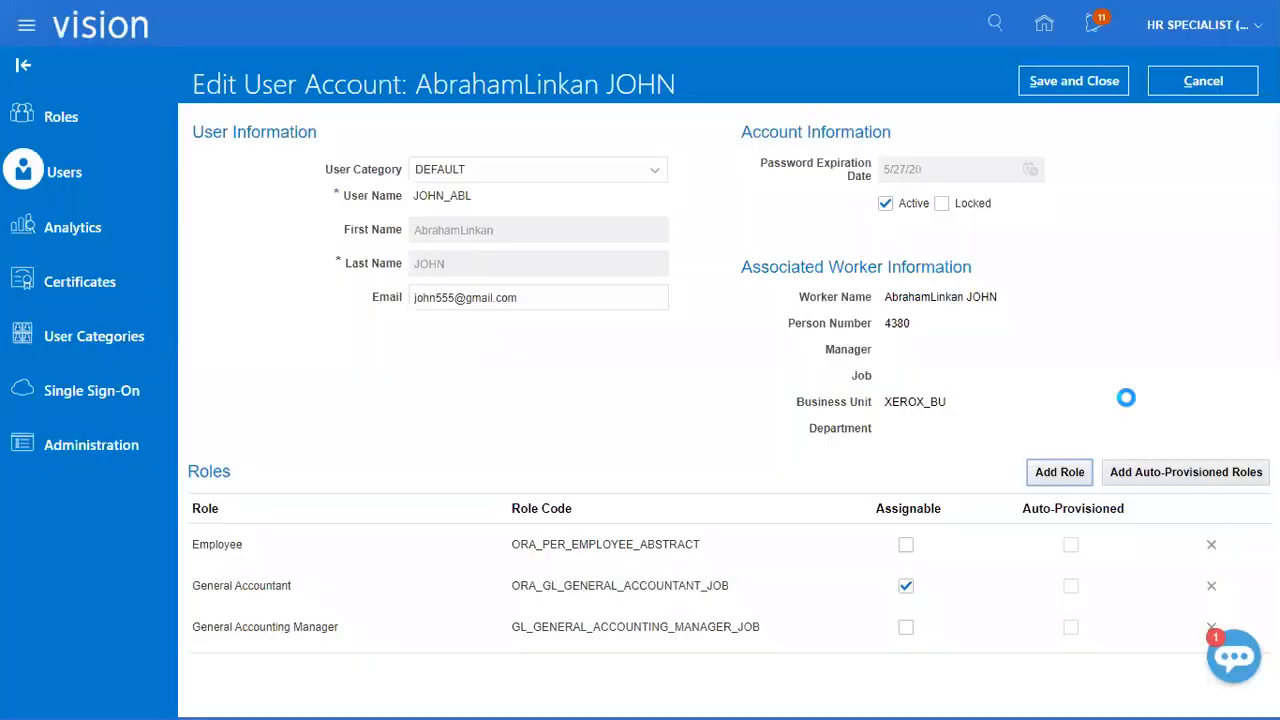
left_click(1096, 83)
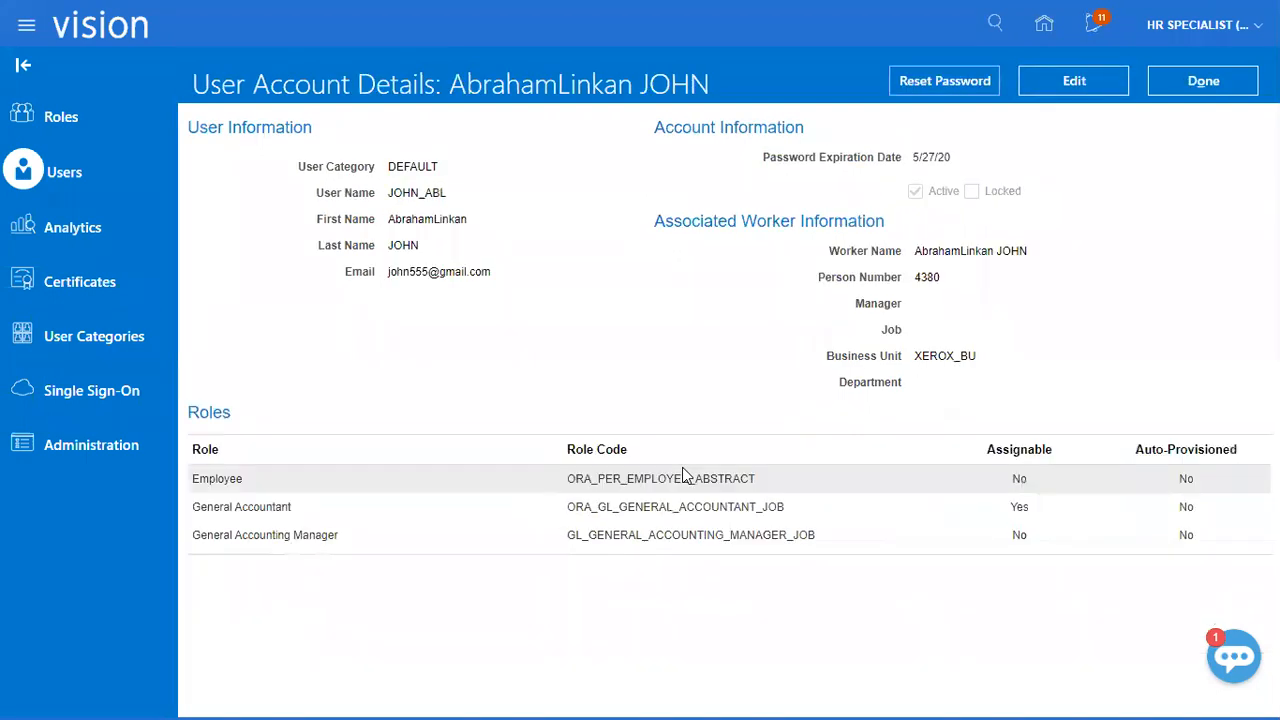
left_click(1200, 90)
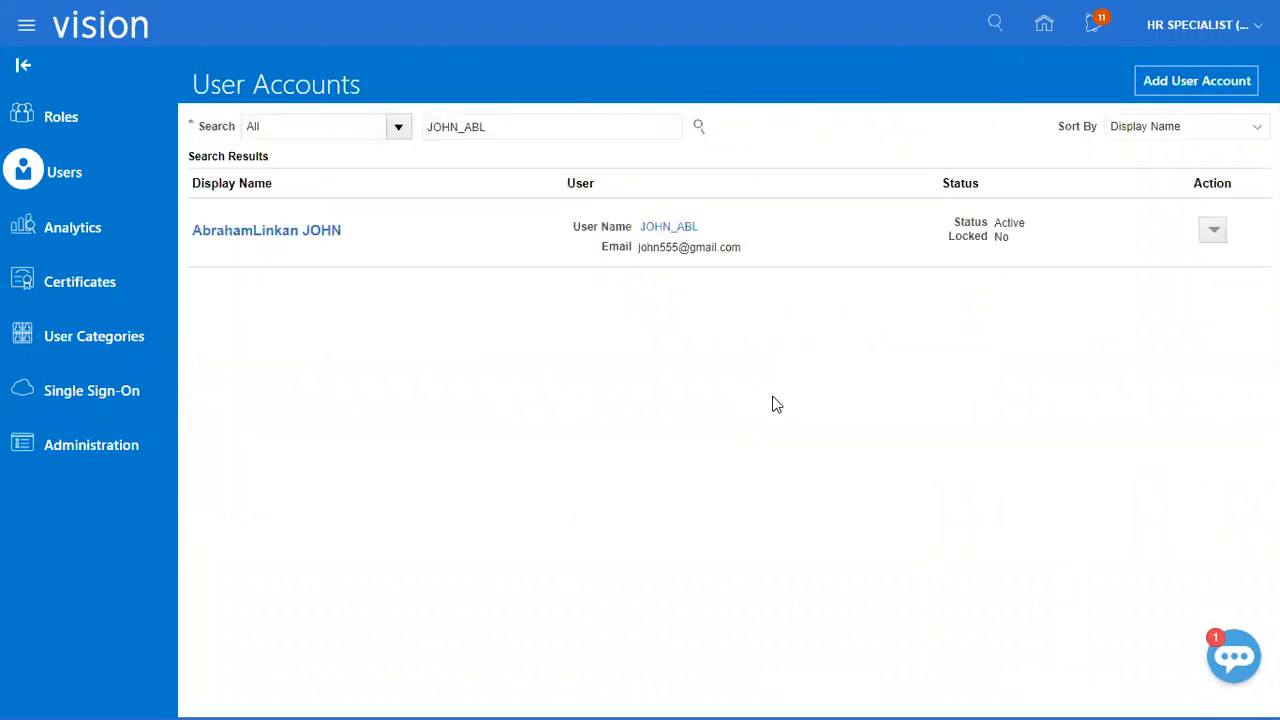
Switch to the Class Discussions_1 workbook in Excel and mark the GL roles task "Done" in B174, leaving B175 empty.
key("alt+Tab")
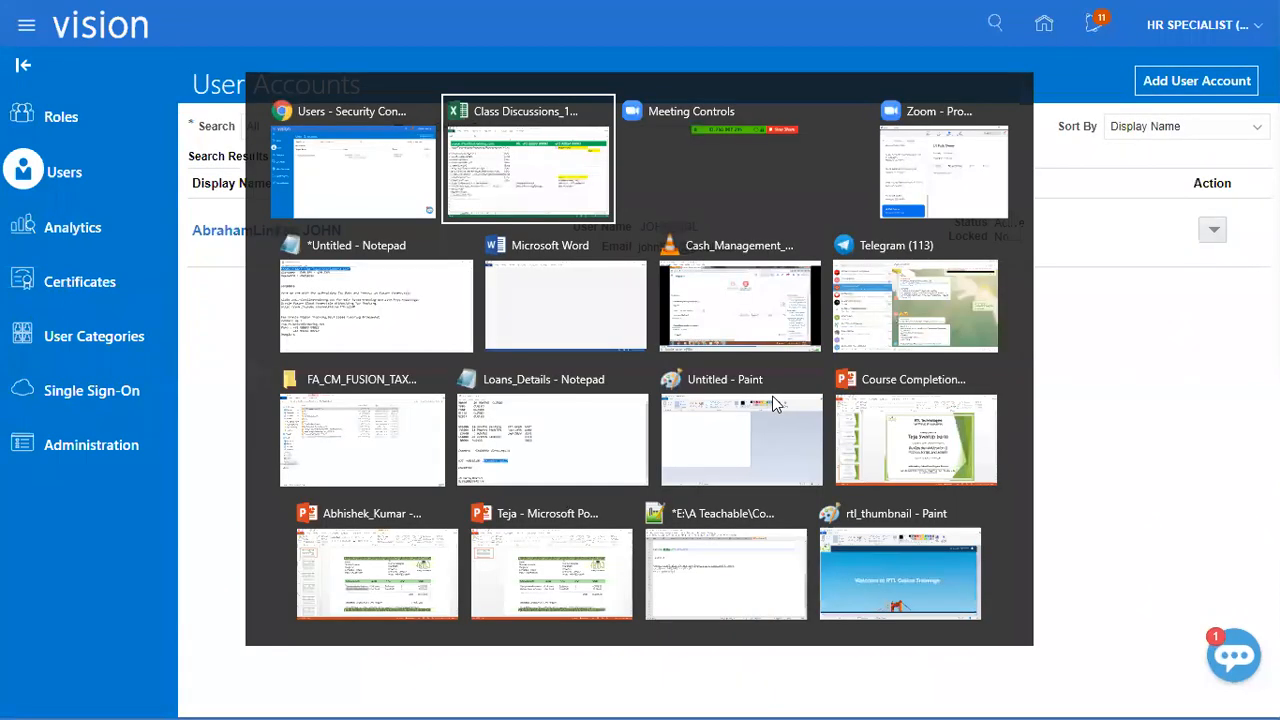
left_click(485, 455)
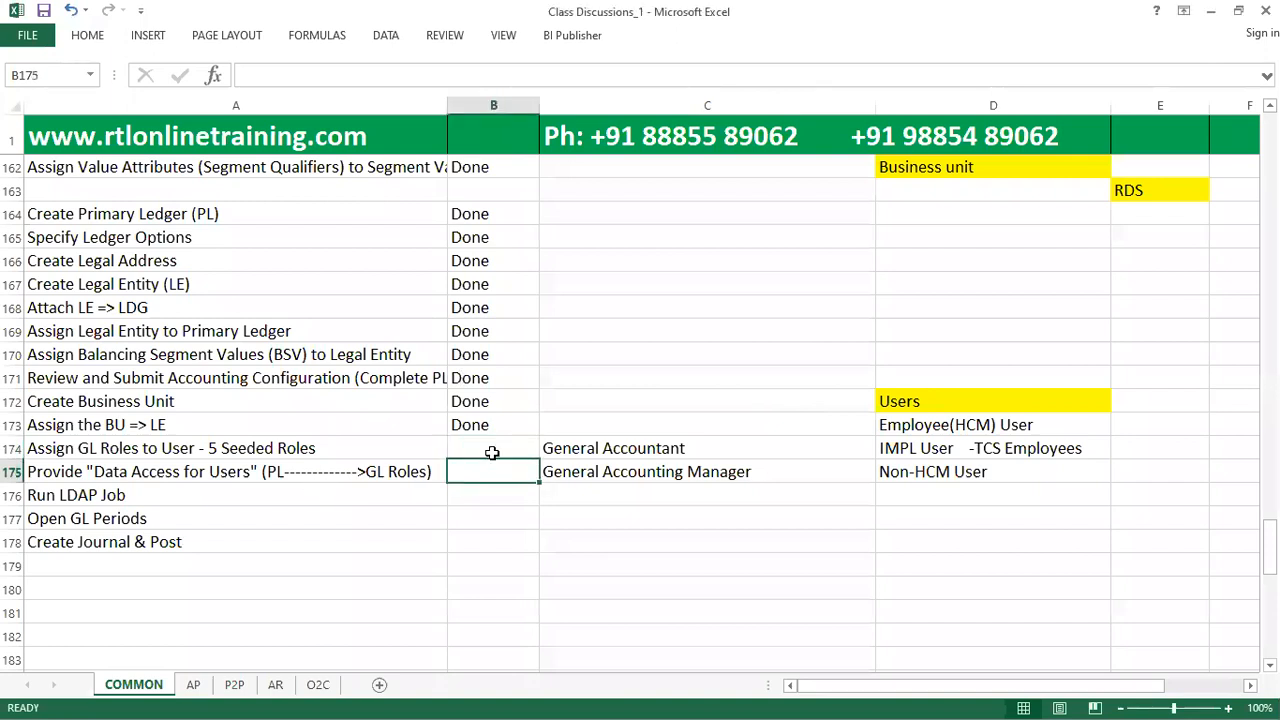
type("Done")
key("Return")
type("Done")
key("Return")
left_click(490, 471)
key("Delete")
left_click(406, 478)
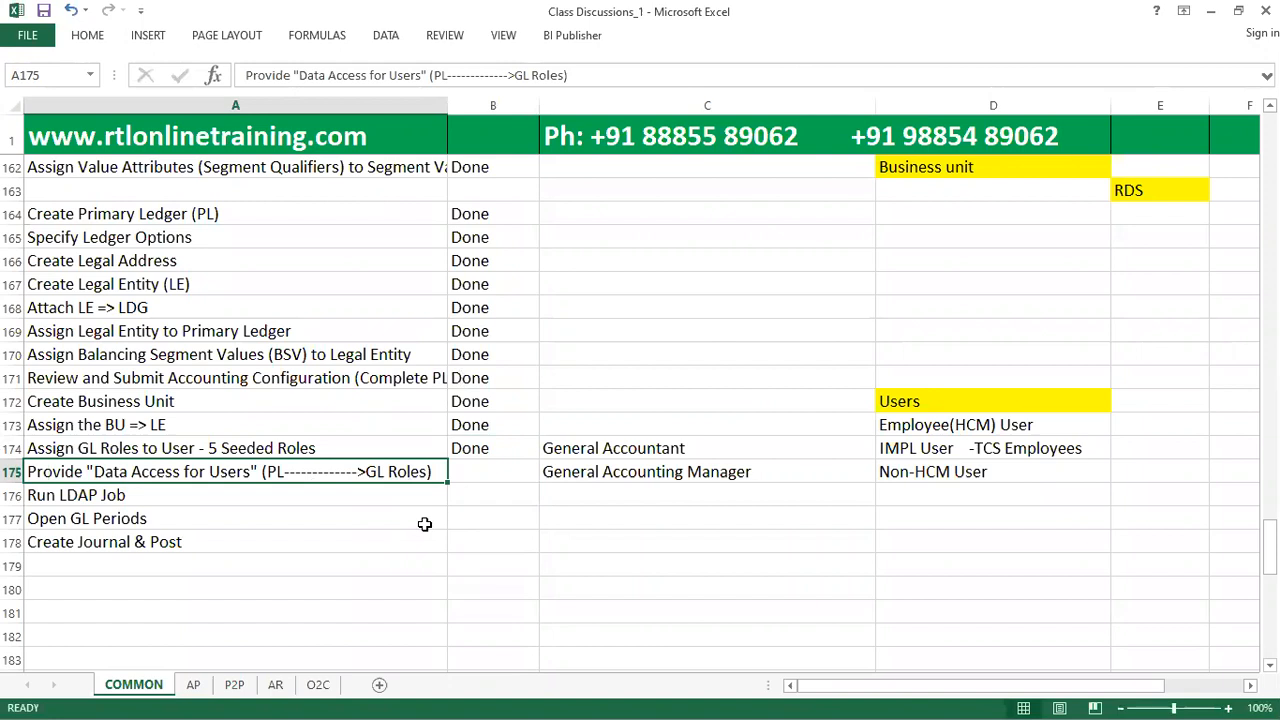
Switch back to Oracle Fusion, open Setup and Maintenance and change the setup offering to Financials.
key("alt+Tab")
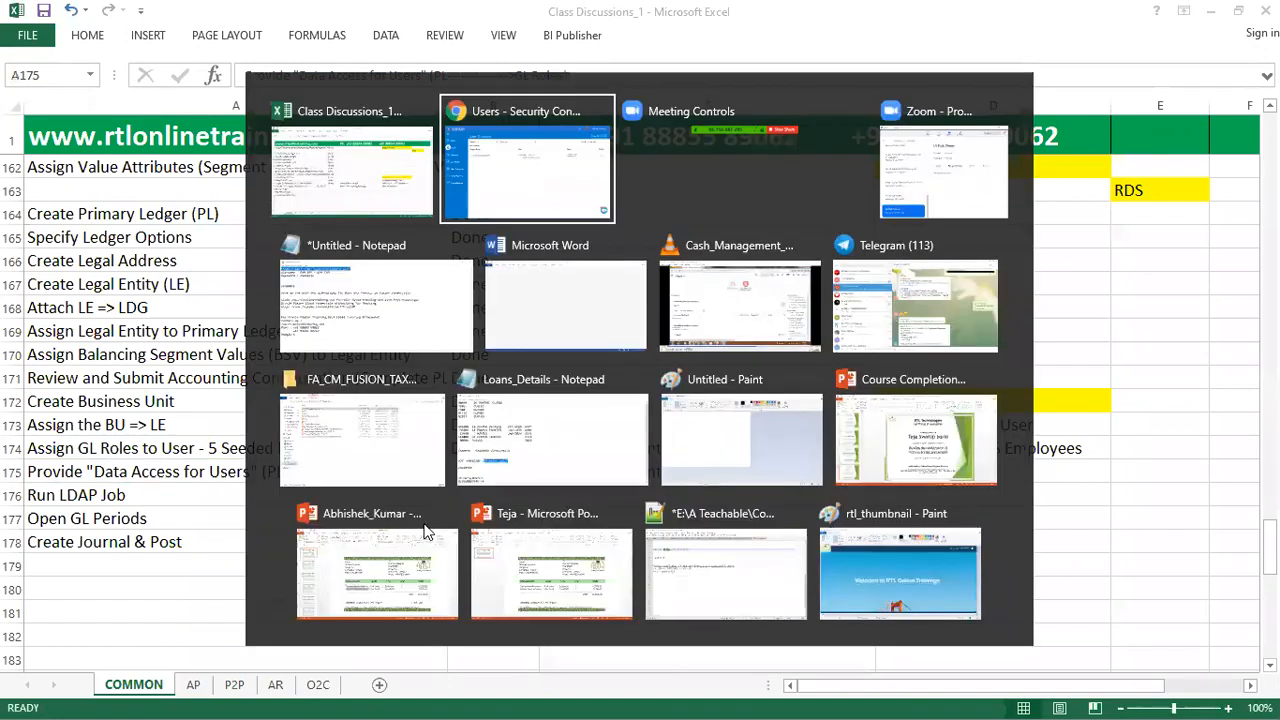
left_click(1171, 25)
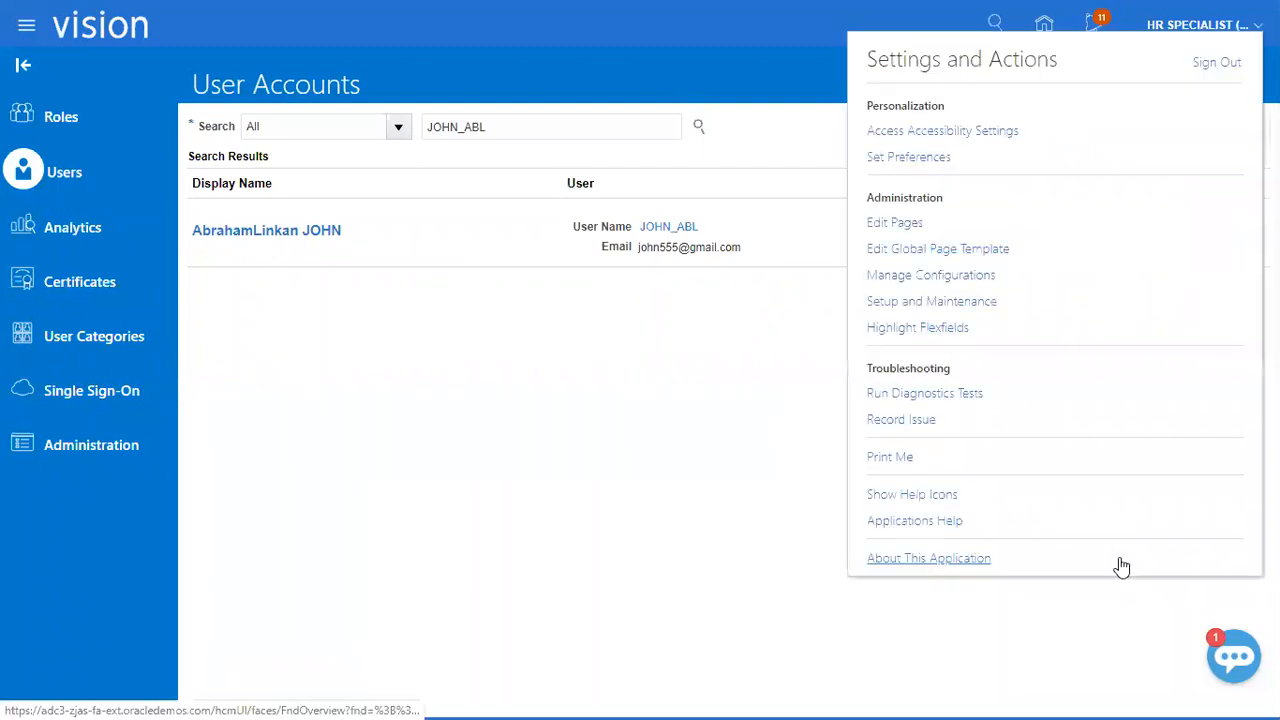
left_click(950, 303)
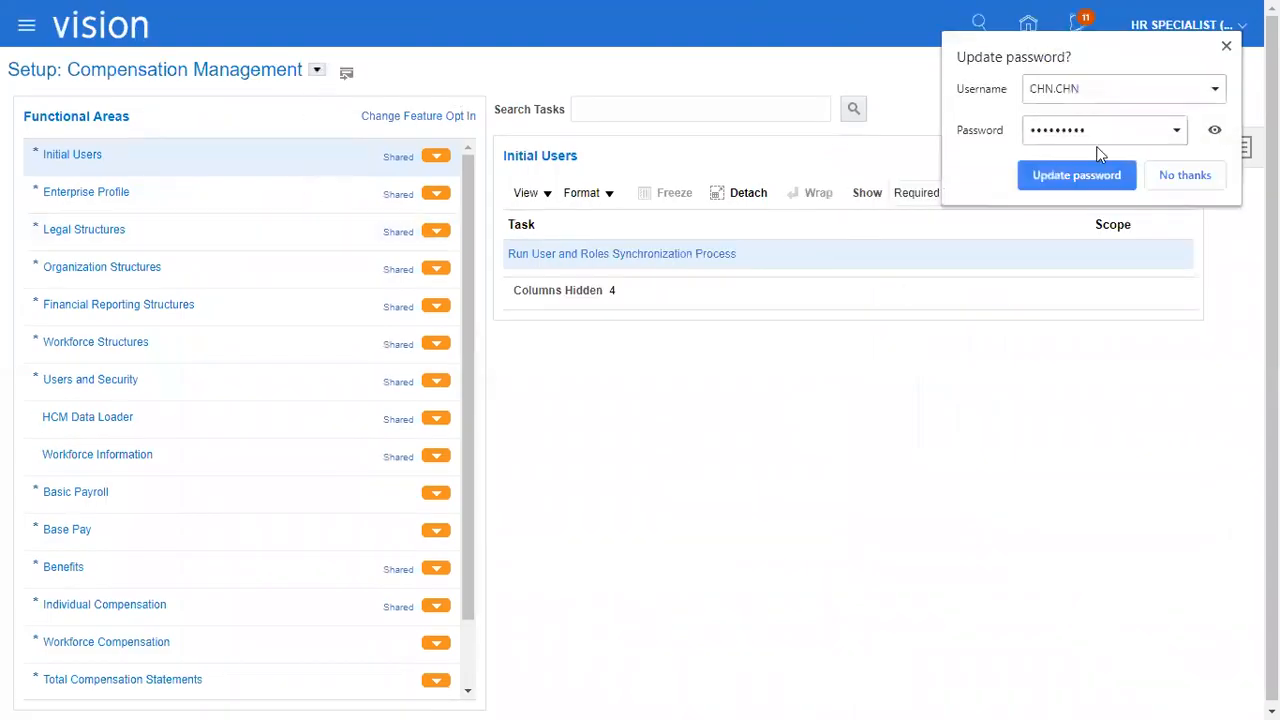
left_click(1227, 48)
left_click(316, 69)
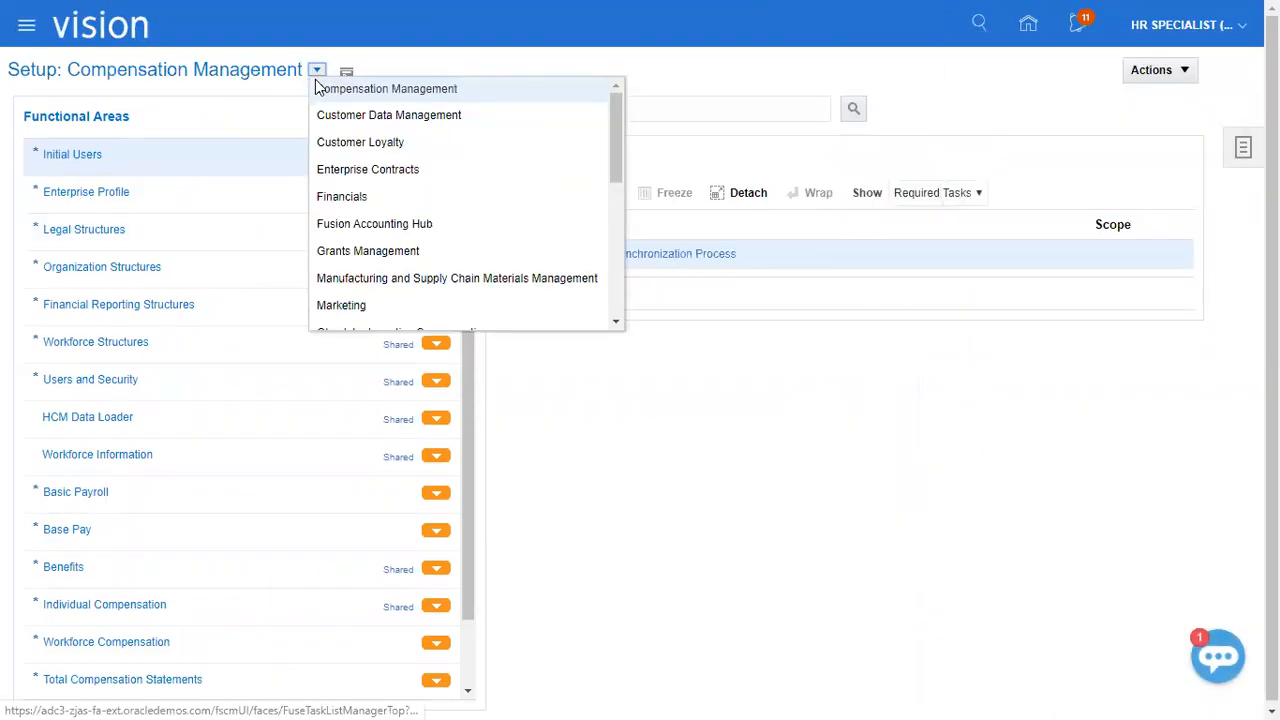
left_click(340, 190)
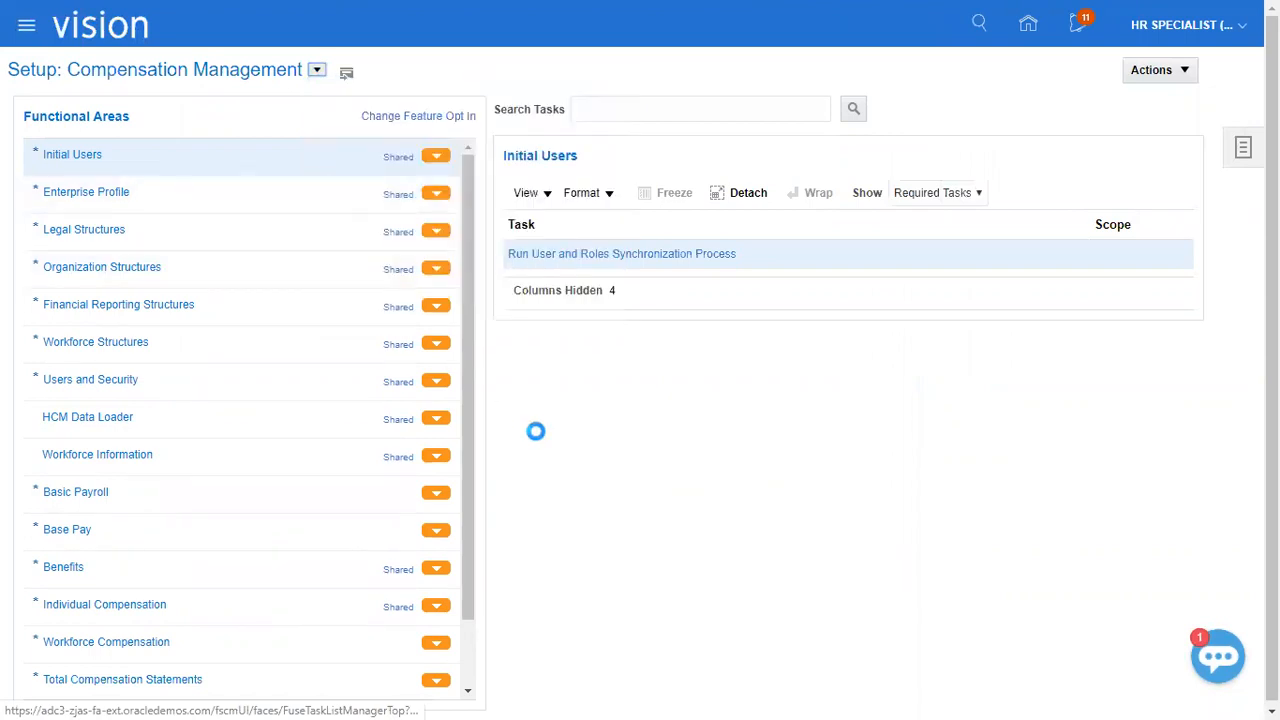
Search the setup tasks for "manage data access" and open Manage Data Access for Users.
left_click(590, 119)
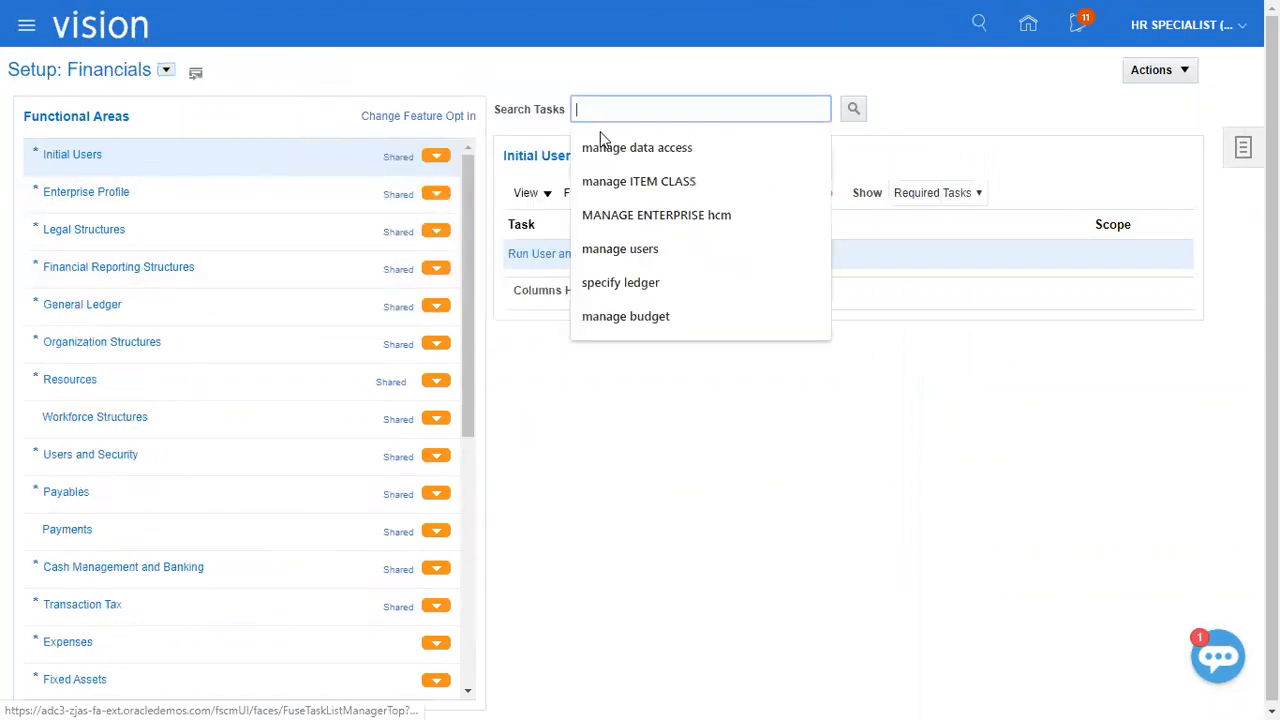
left_click(620, 146)
left_click(852, 109)
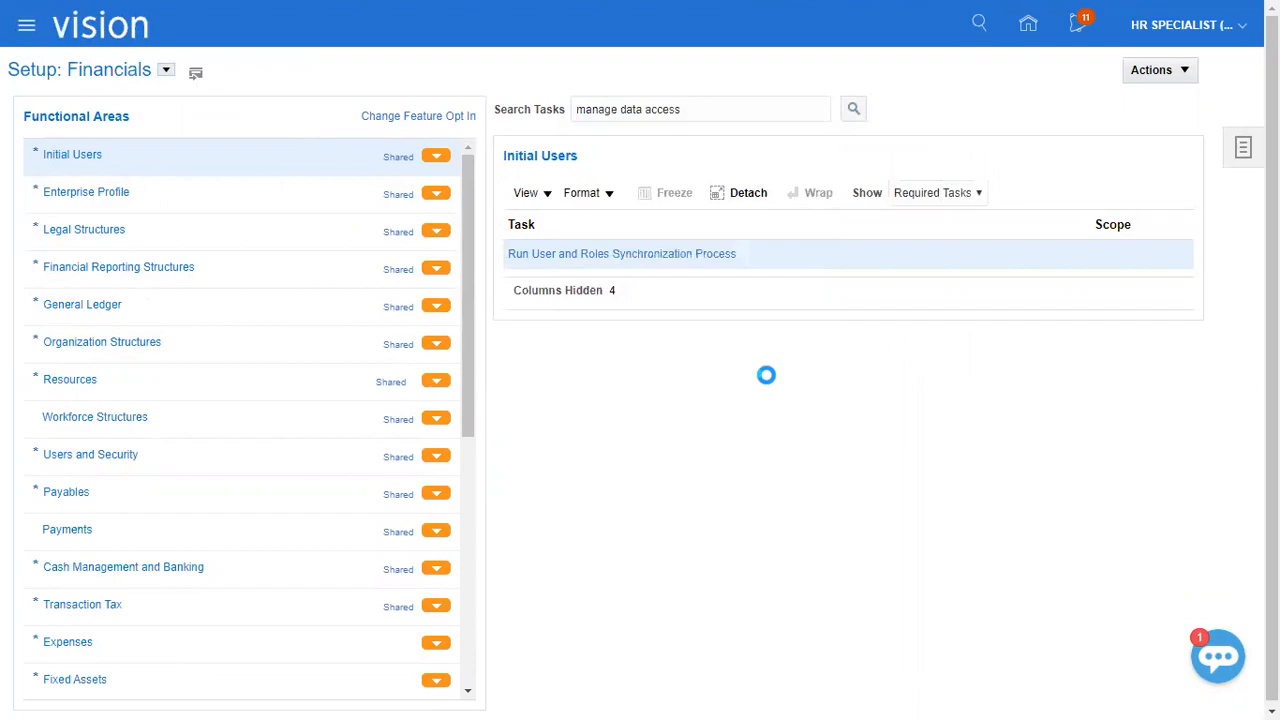
left_click(470, 414)
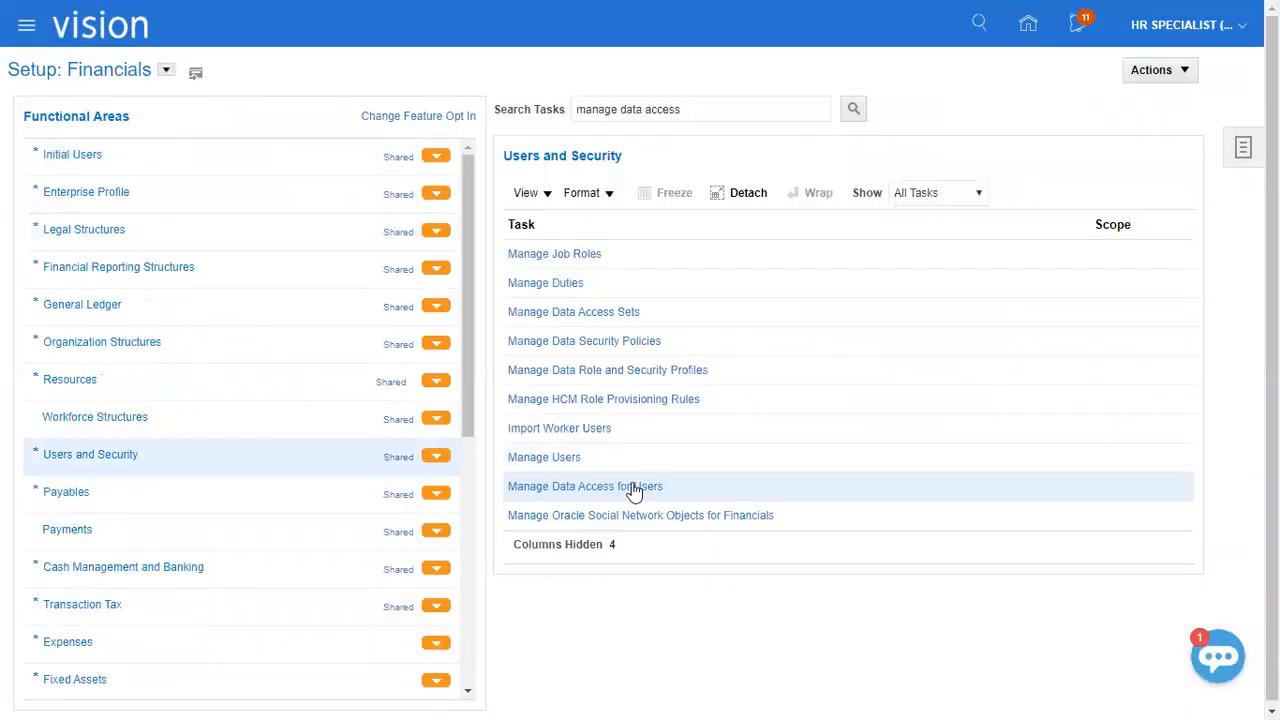
Start a new data access assignment for users and fill in the employee's user name.
left_click(634, 488)
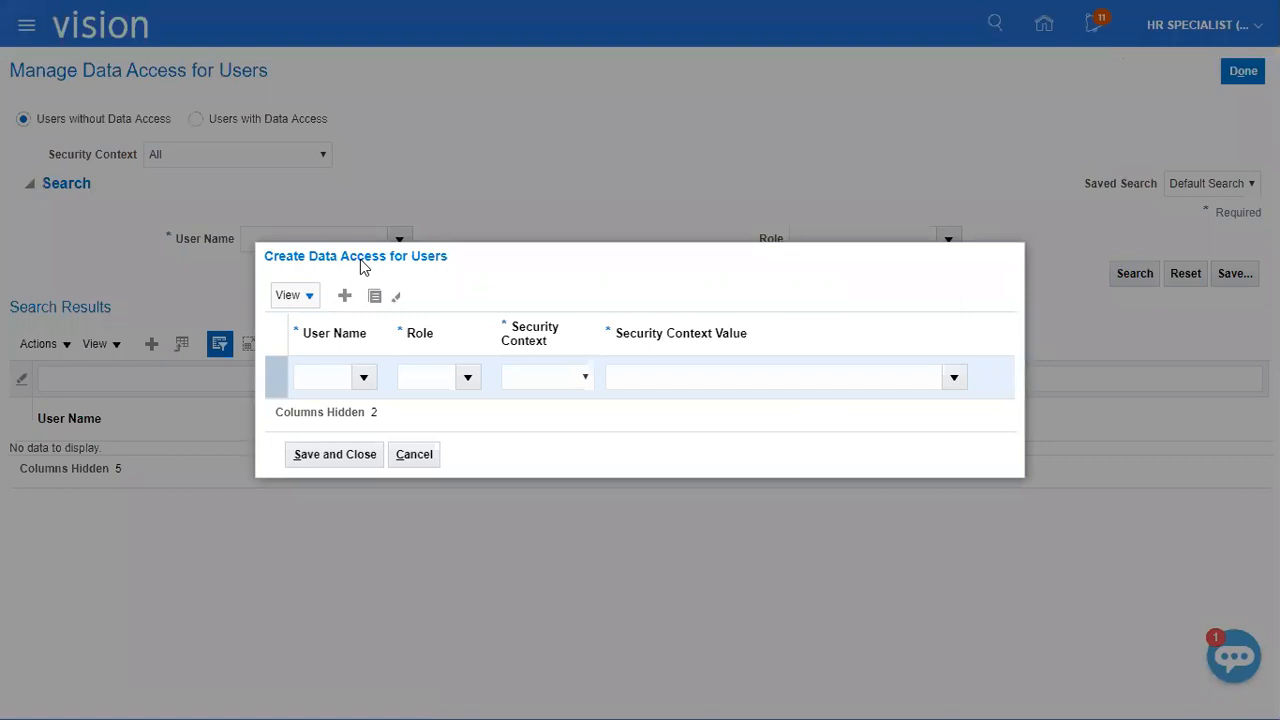
left_click(326, 375)
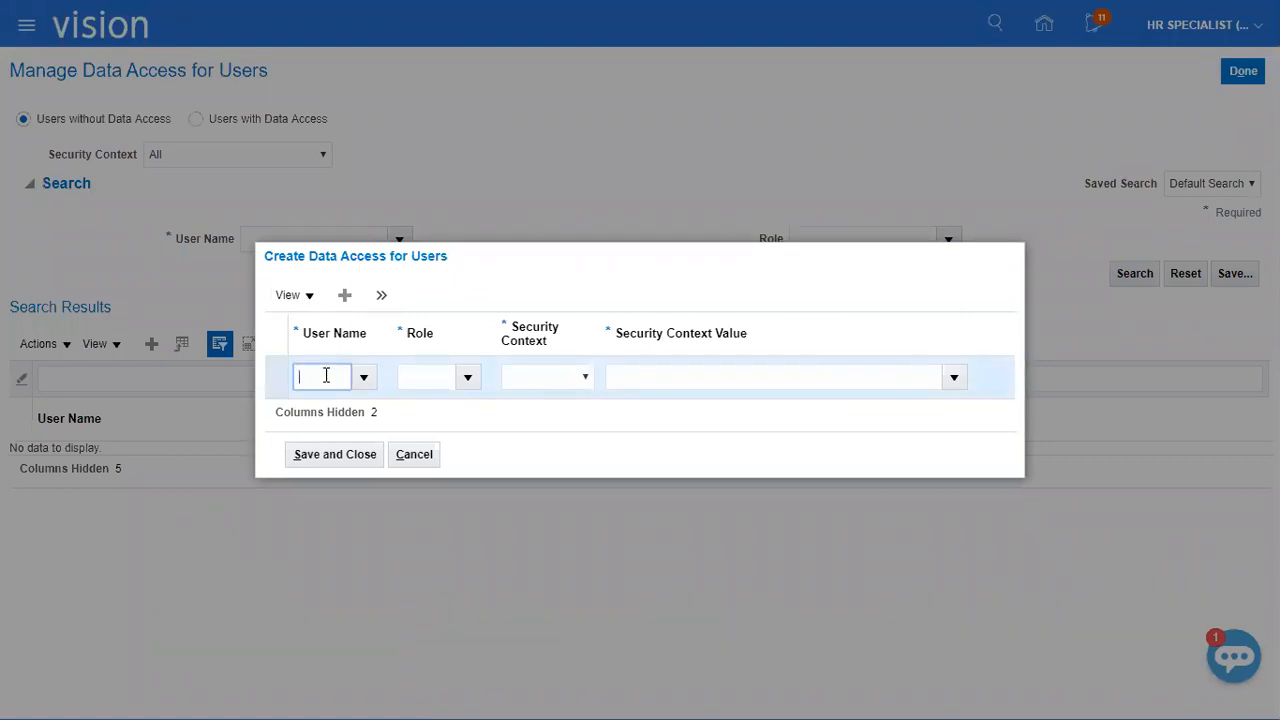
type("JOHN")
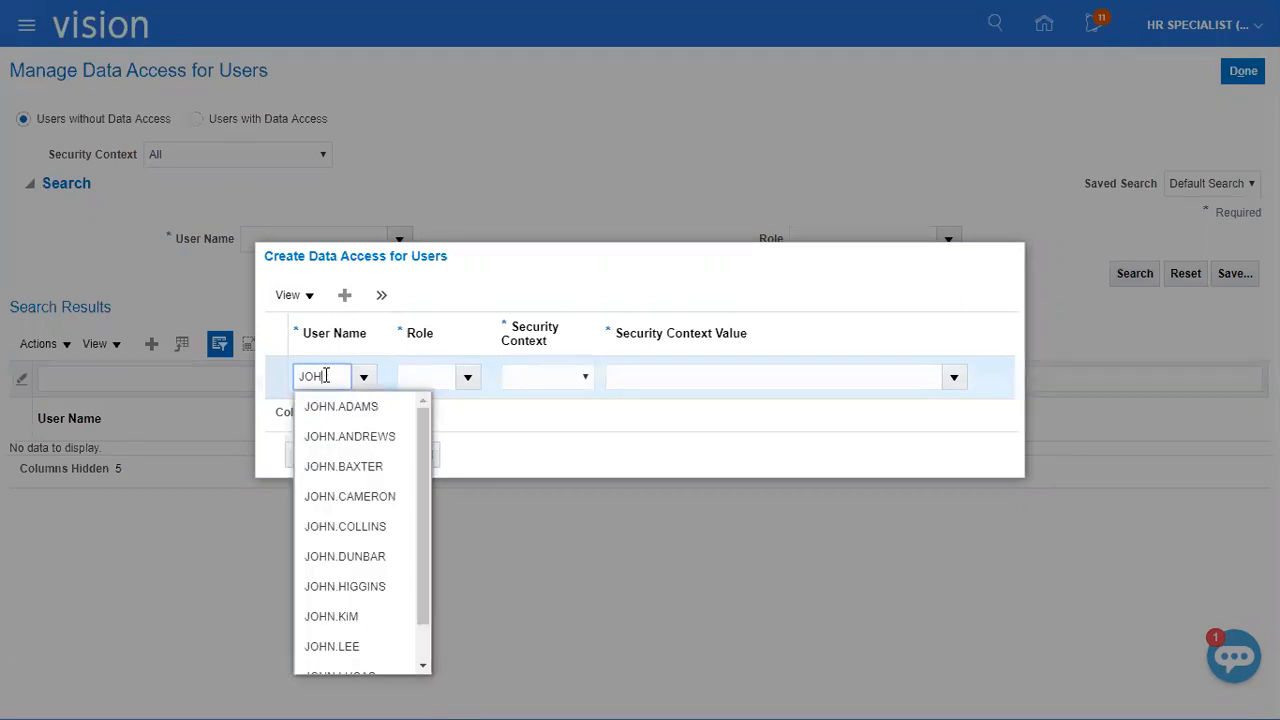
key("BackSpace")
key("BackSpace")
key("BackSpace")
key("ctrl+v")
key("Tab")
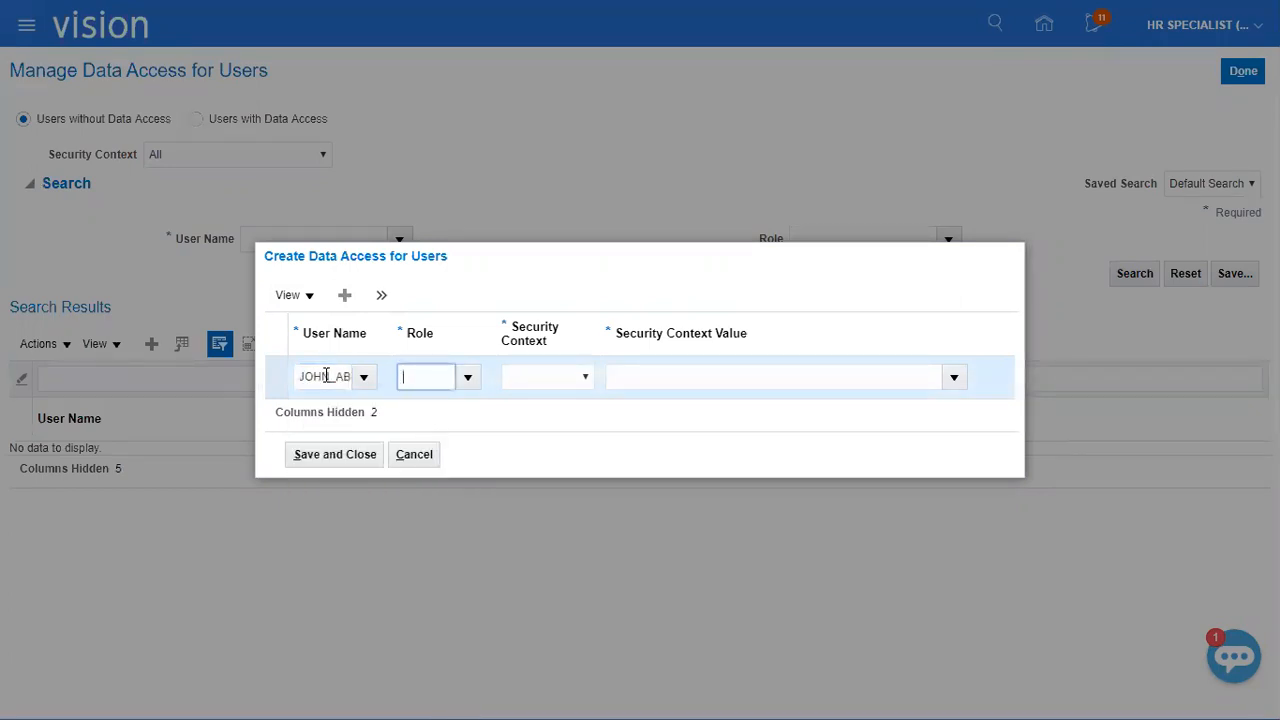
Give the assignment the General Accountant role, the data access set security context and the value XEROX Ledger.
left_click(467, 377)
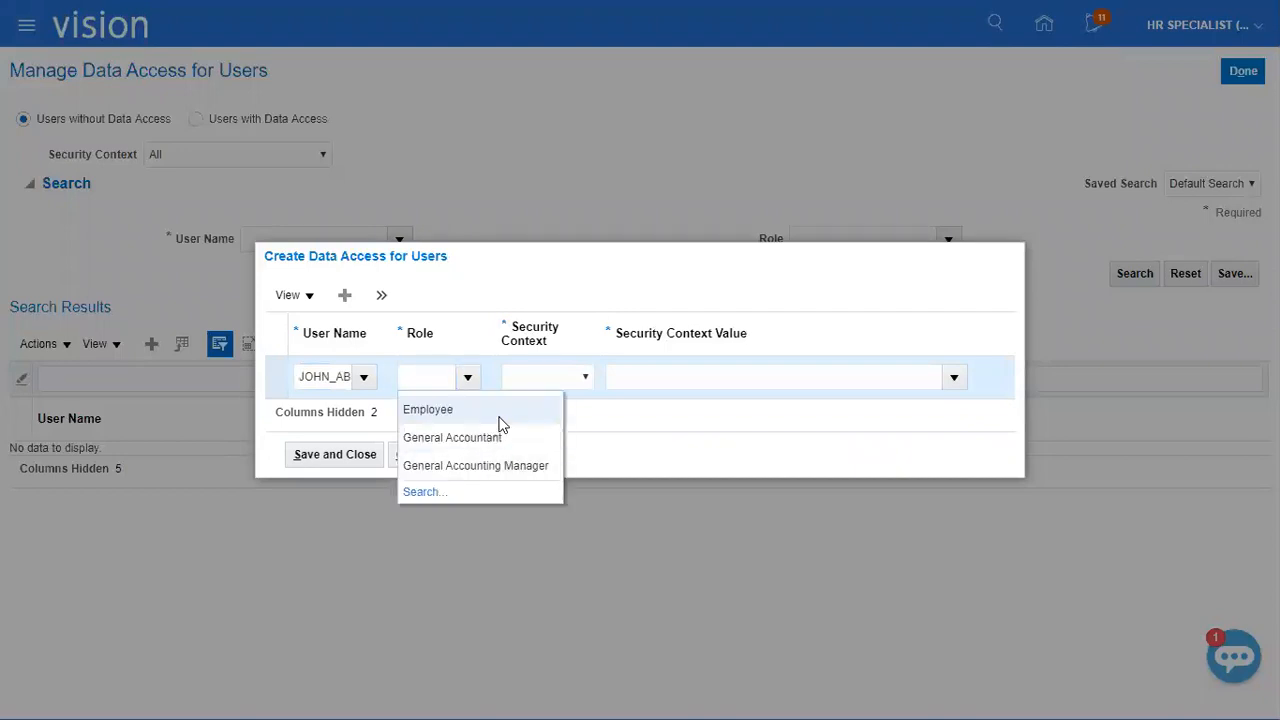
left_click(491, 437)
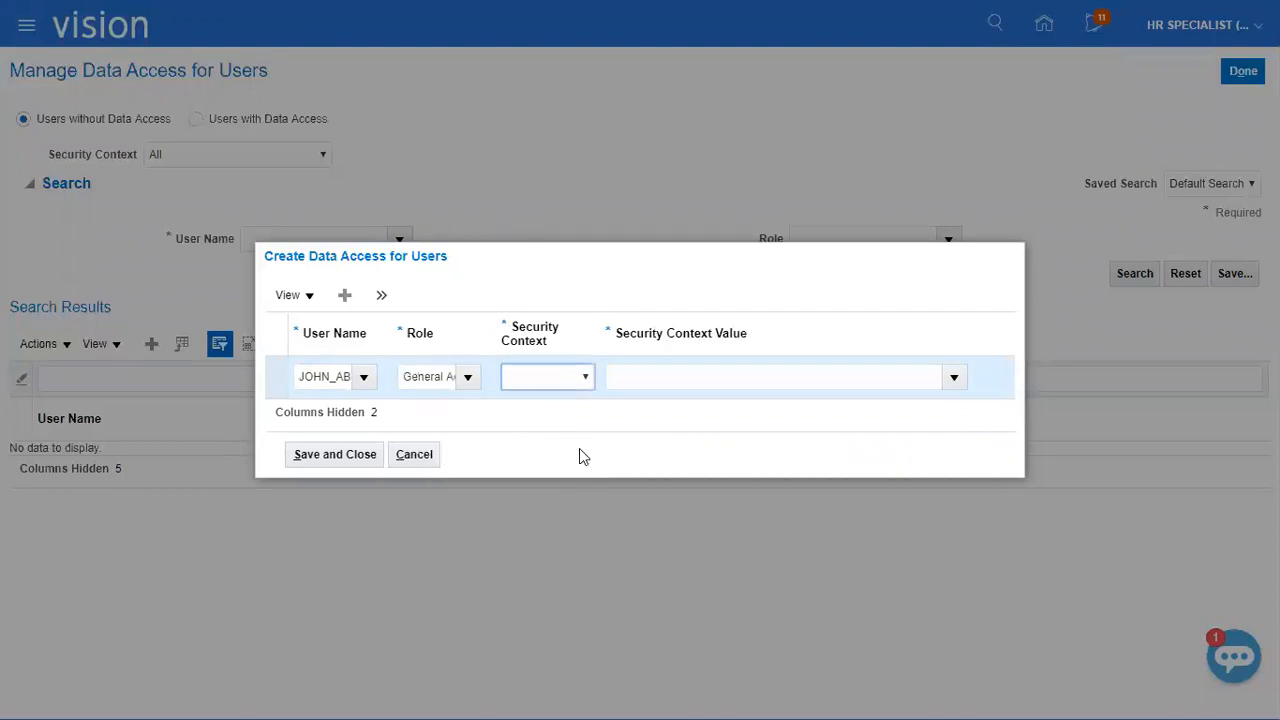
left_click(565, 376)
left_click(568, 411)
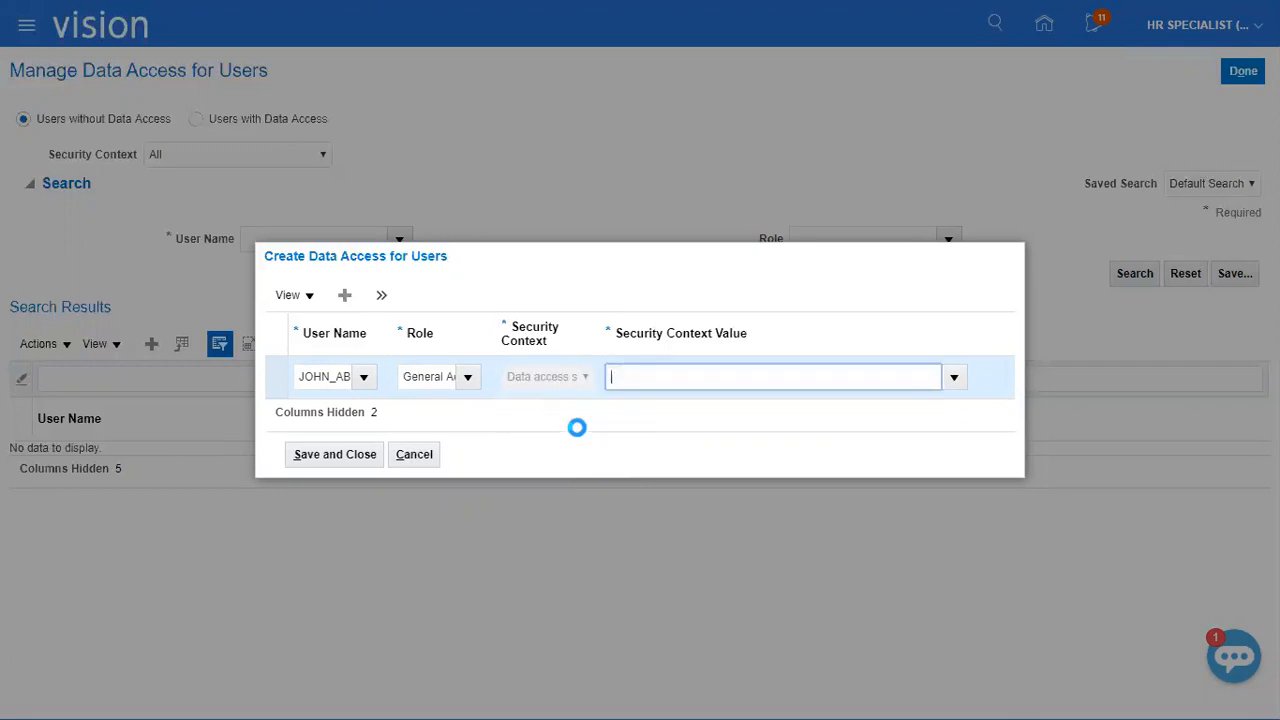
type("XEROX")
left_click(619, 376)
type("E")
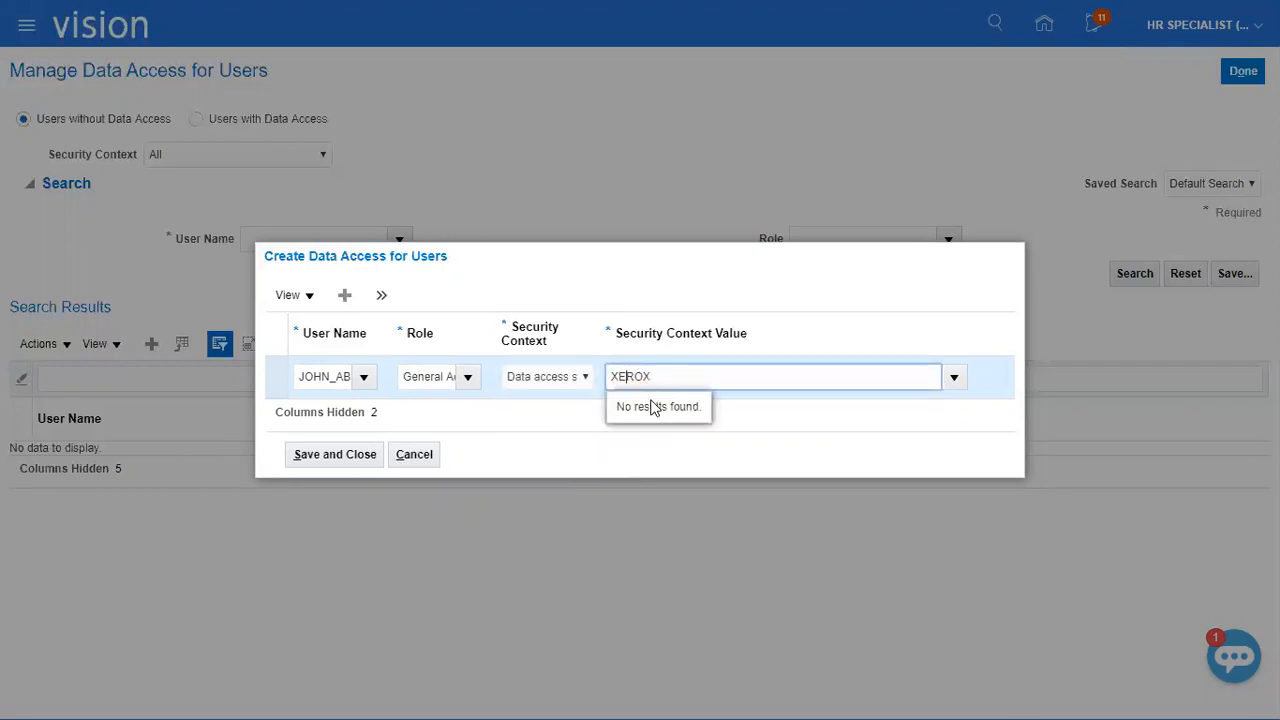
left_click(691, 404)
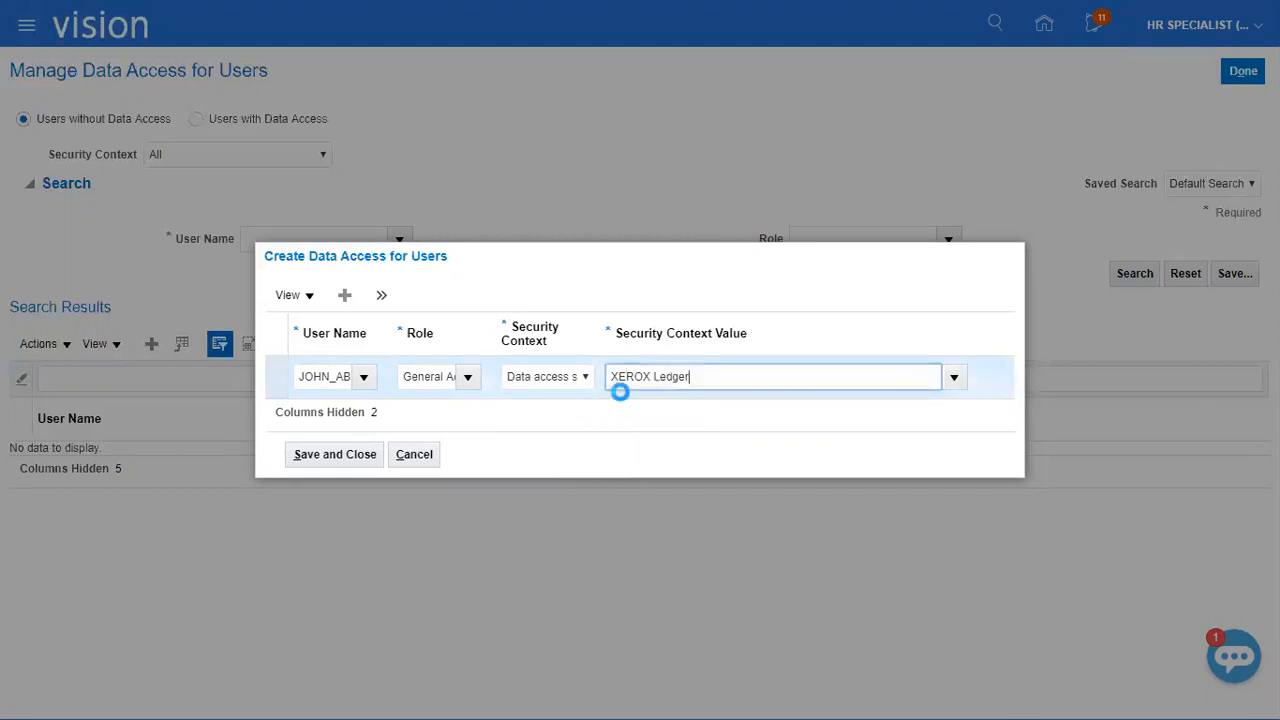
Duplicate the row for the General Accounting Manager role with data access set XEROX Ledger, save both assignments and return to the Financials setup.
left_click(381, 295)
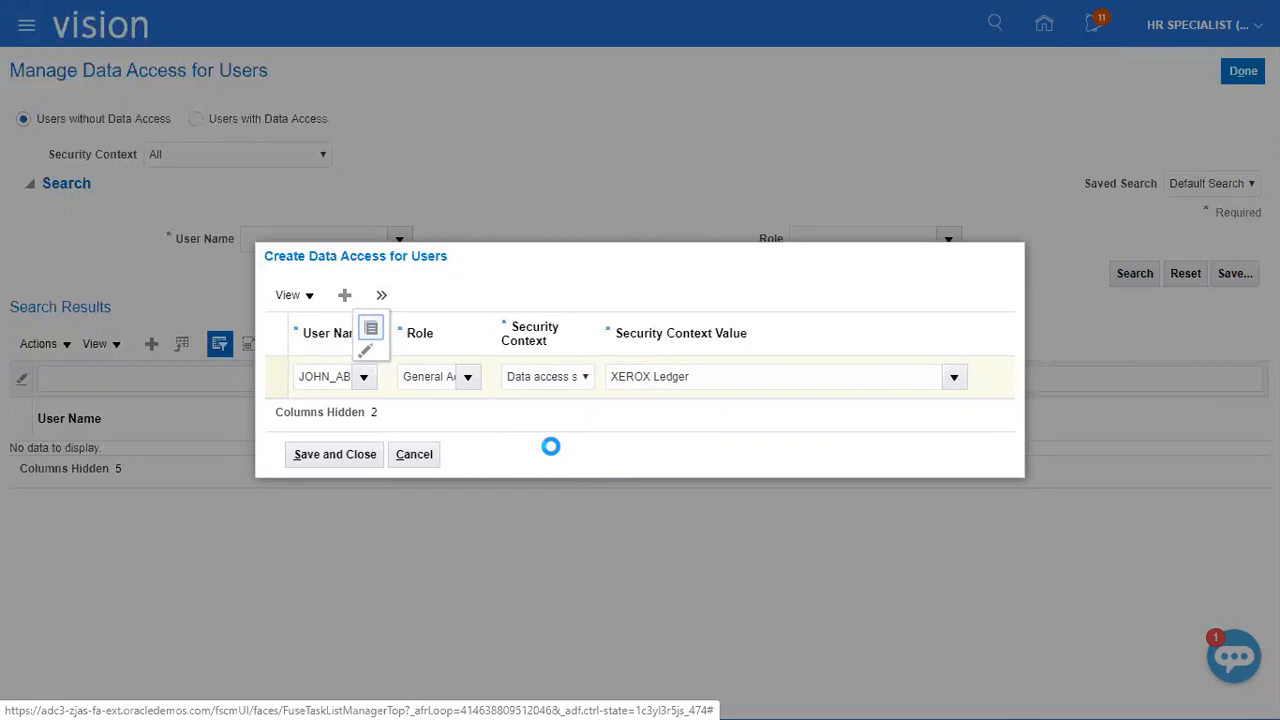
left_click(467, 356)
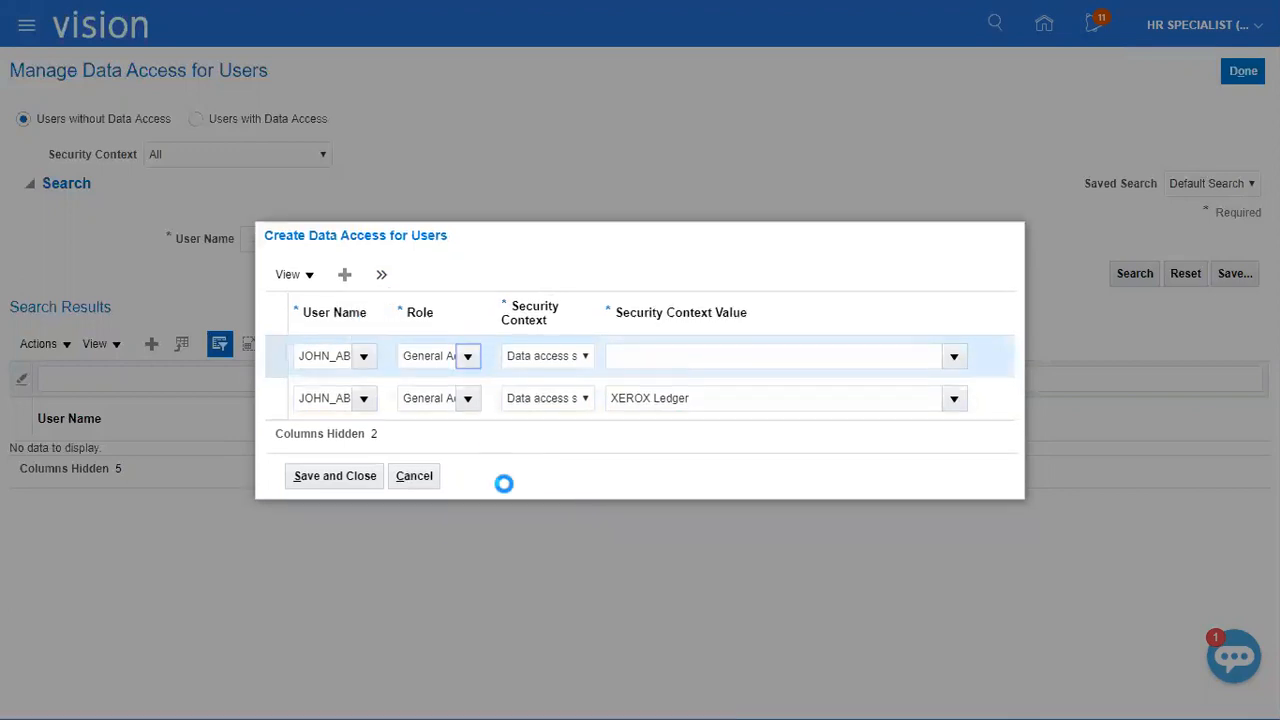
left_click(490, 420)
key("Tab")
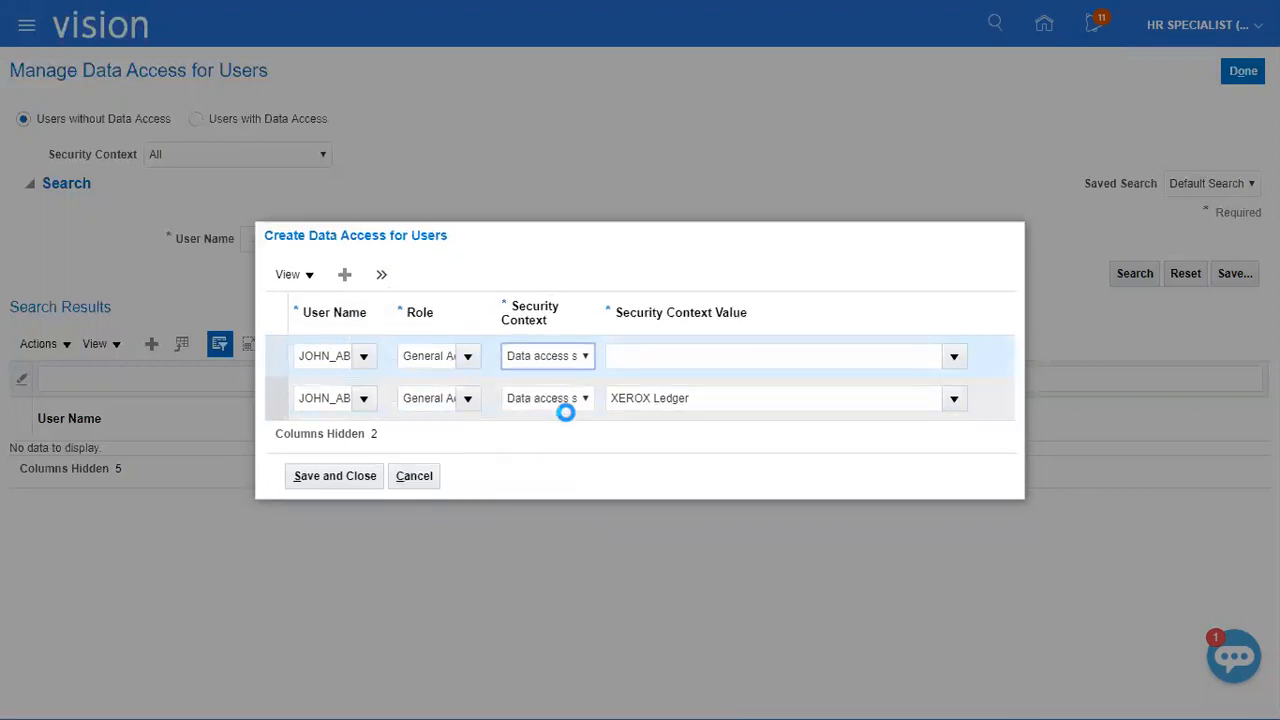
key("d")
key("Tab")
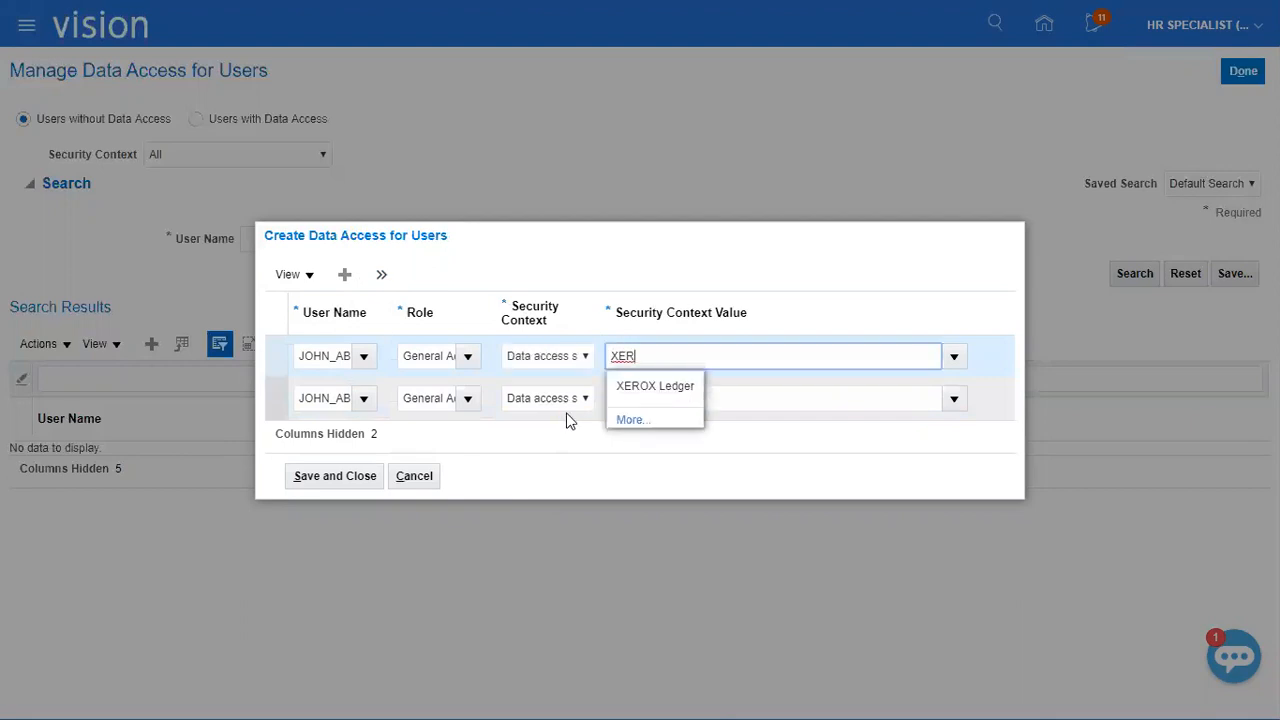
left_click(631, 391)
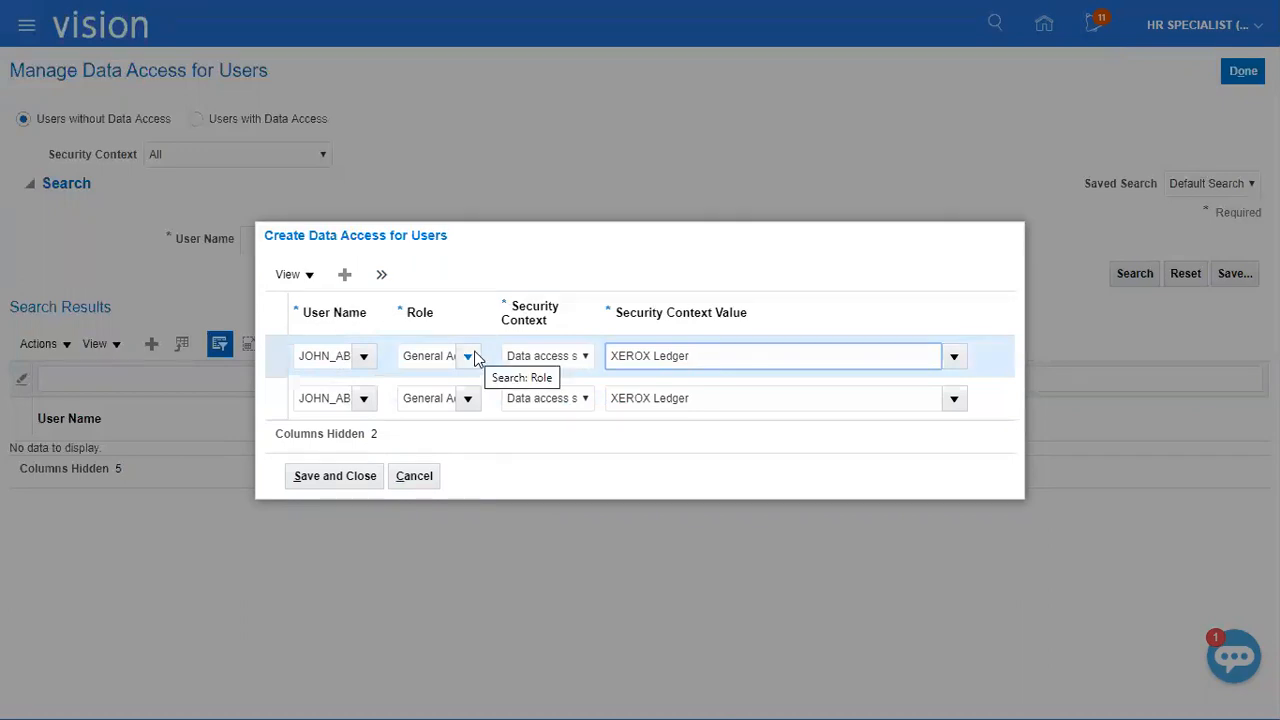
left_click(340, 477)
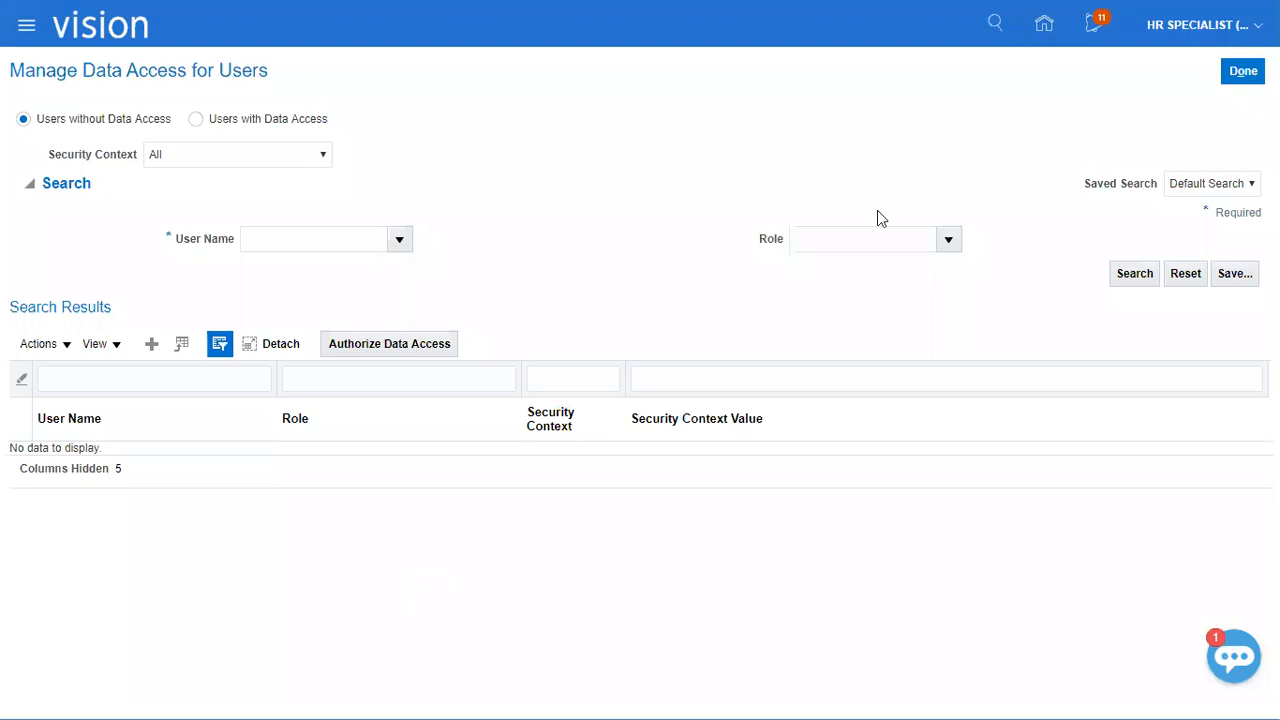
left_click(1239, 76)
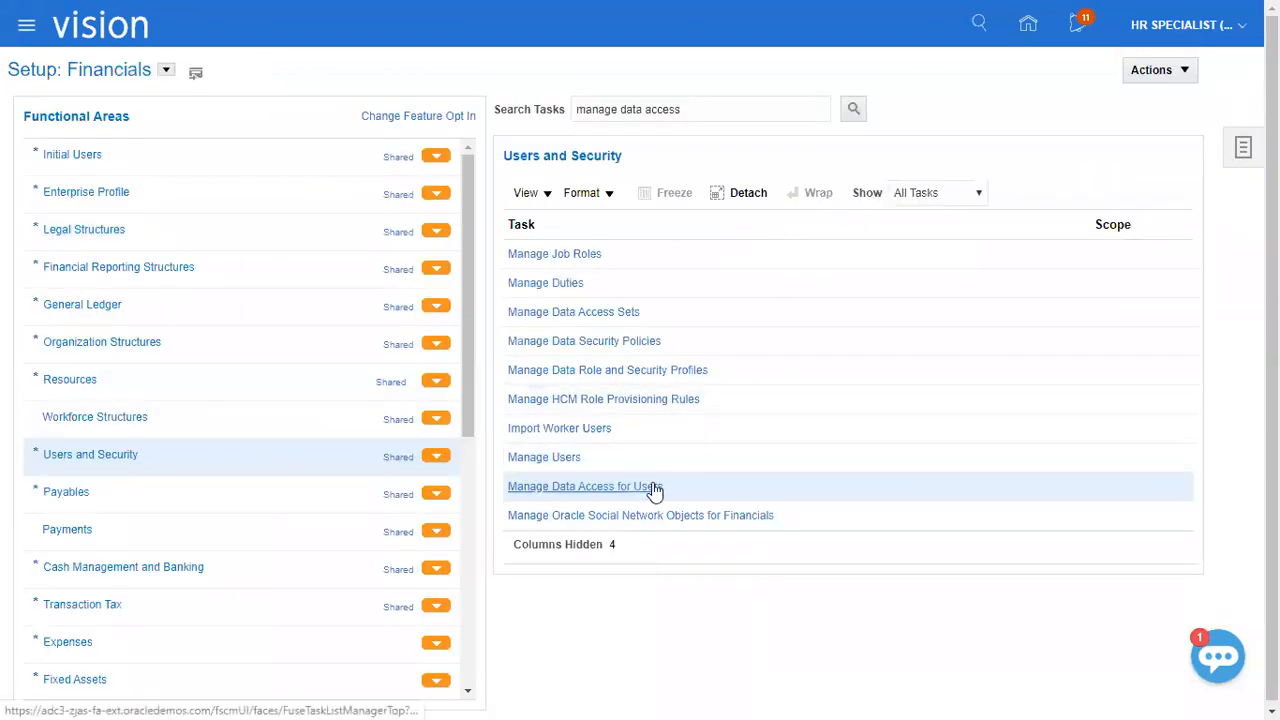
Switch to the Class Discussions_1 workbook in Excel and mark the data access and LDAP job tasks "Done" in B175 and B176.
key("alt+Tab")
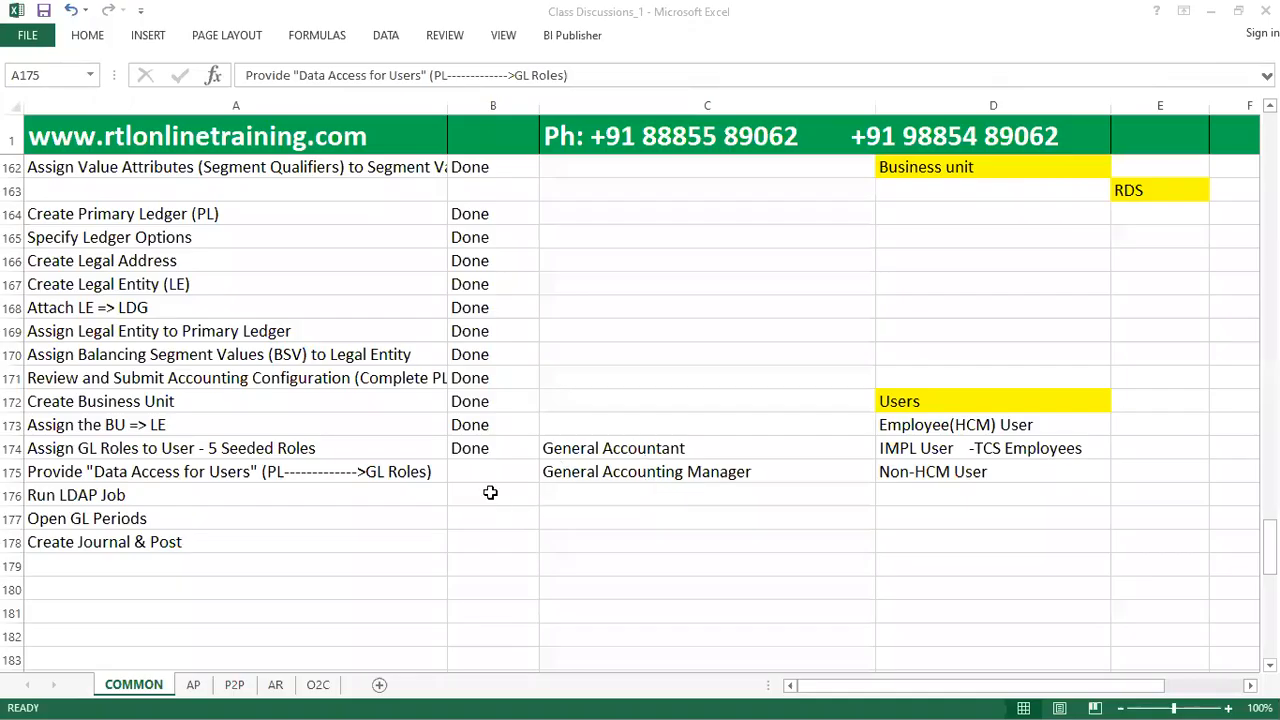
left_click(490, 471)
type("done")
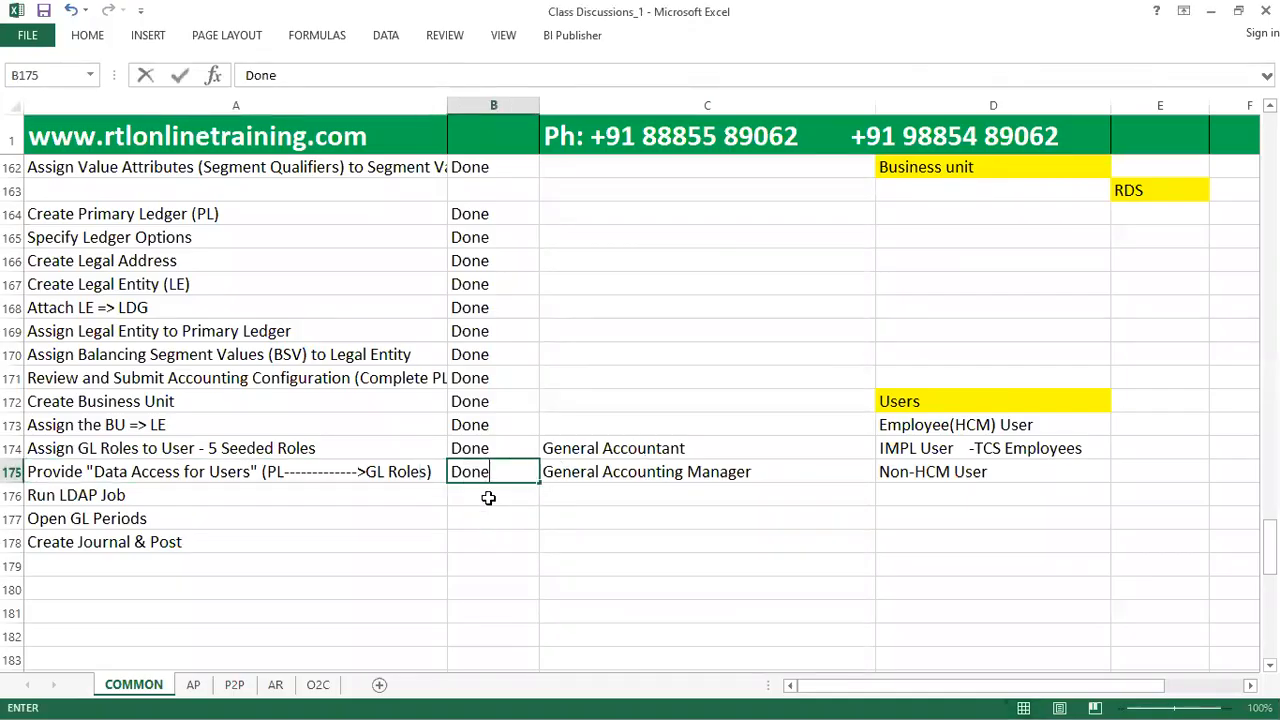
key("Return")
type("done")
left_click(320, 506)
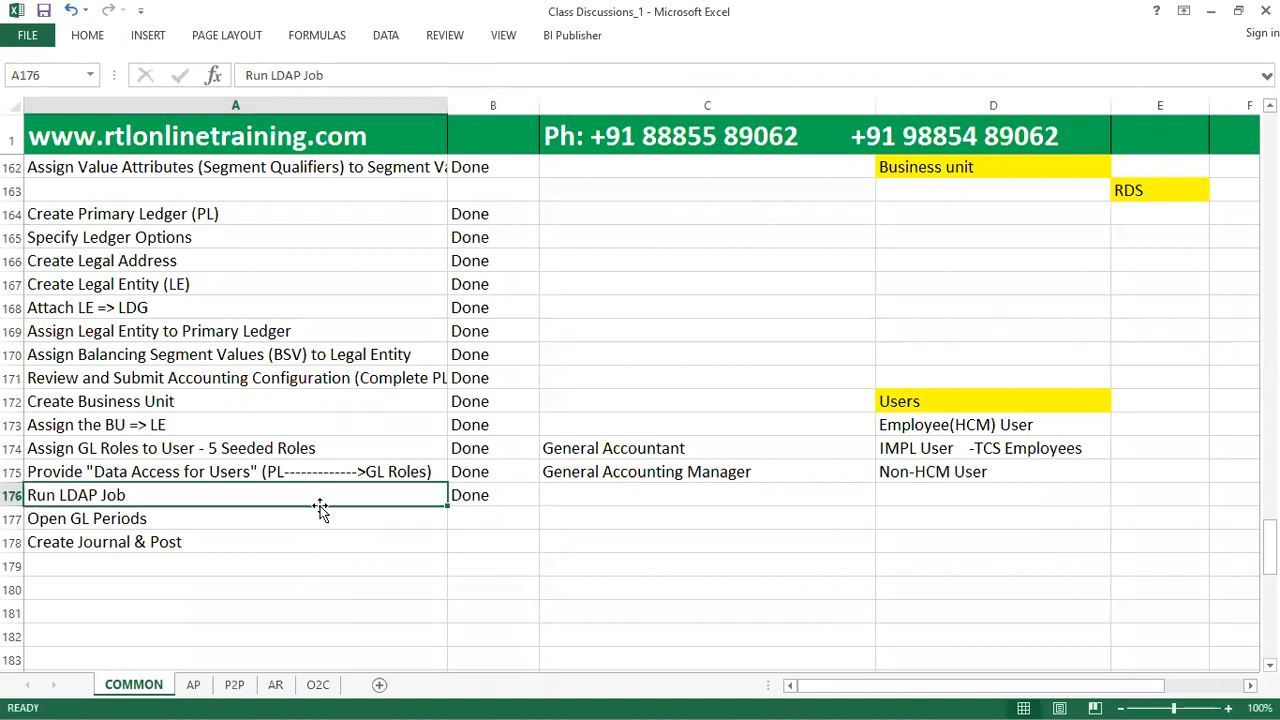
Switch back to Oracle Fusion, open Run User and Roles Synchronization Process under Initial Users and submit Retrieve Latest LDAP Changes.
key("alt+Tab")
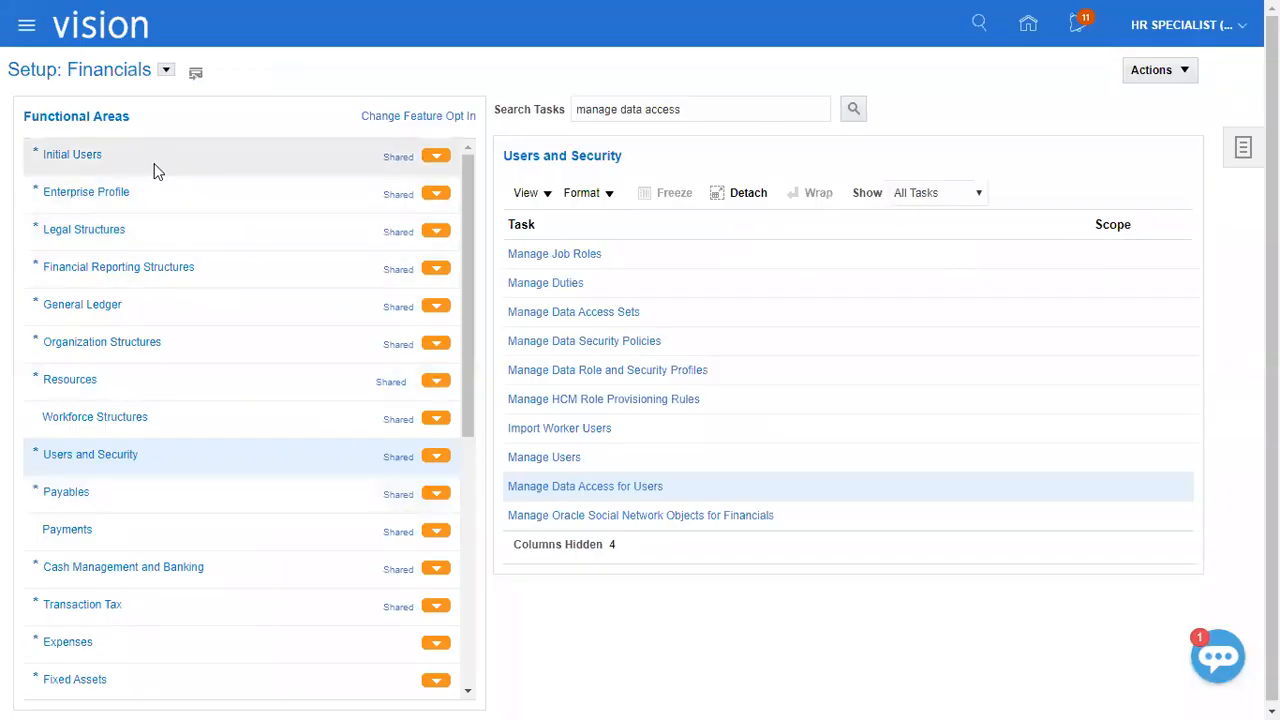
left_click(151, 160)
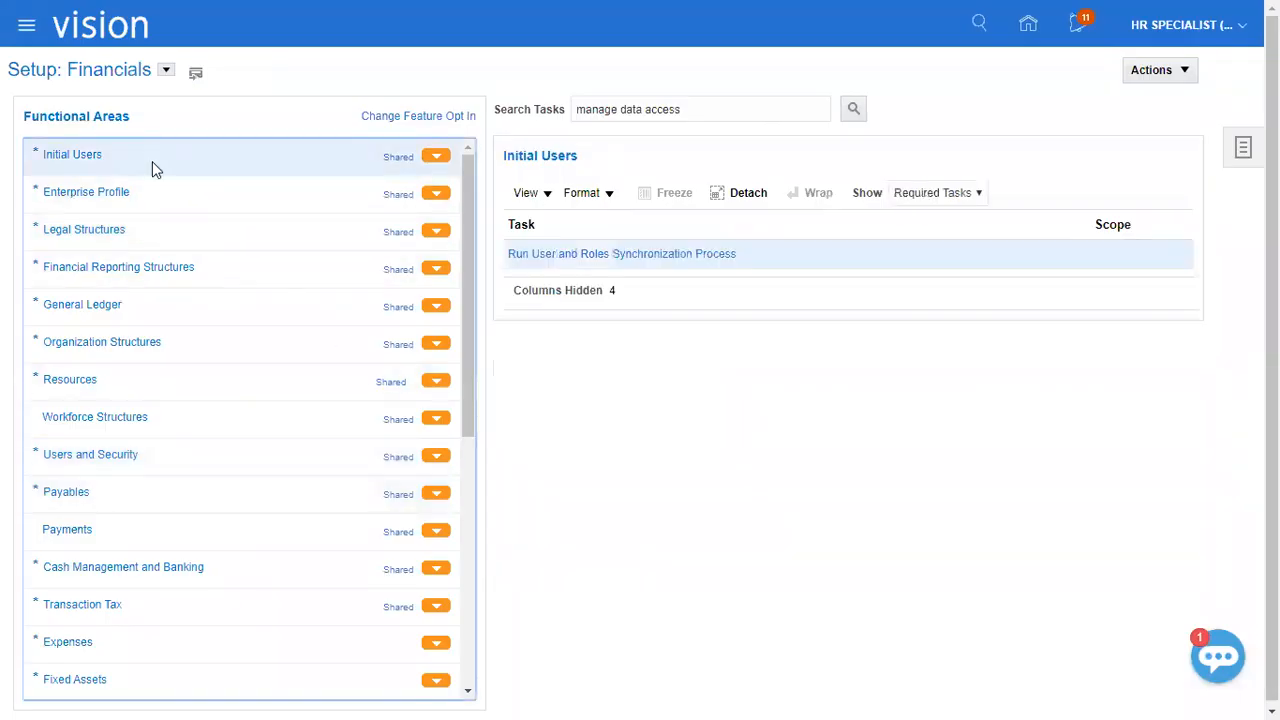
left_click(564, 255)
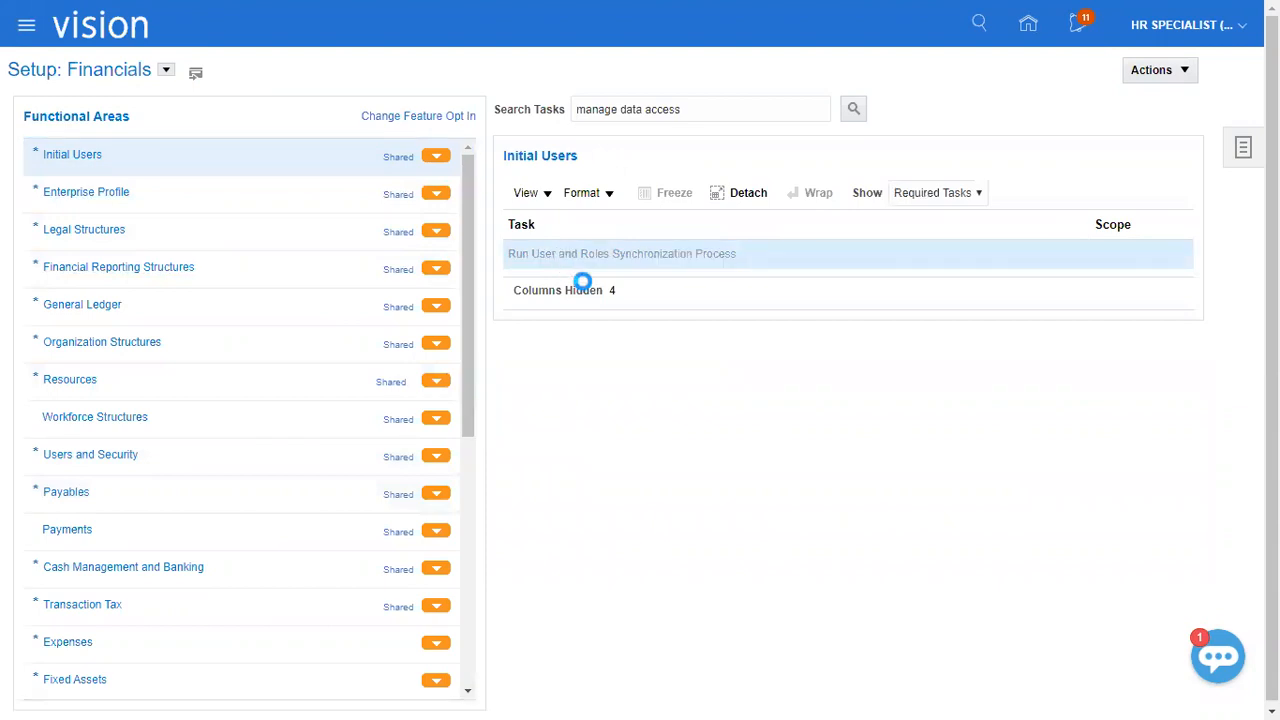
left_click_drag(83, 138, 232, 135)
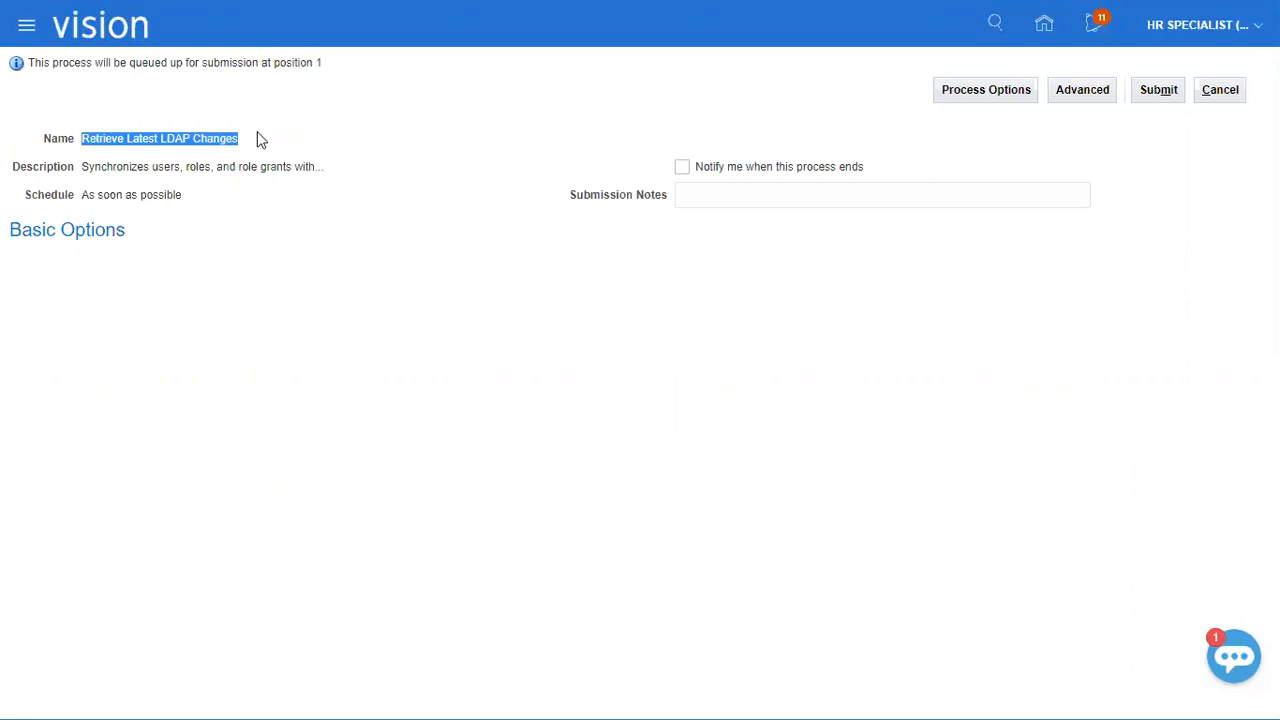
left_click(1155, 93)
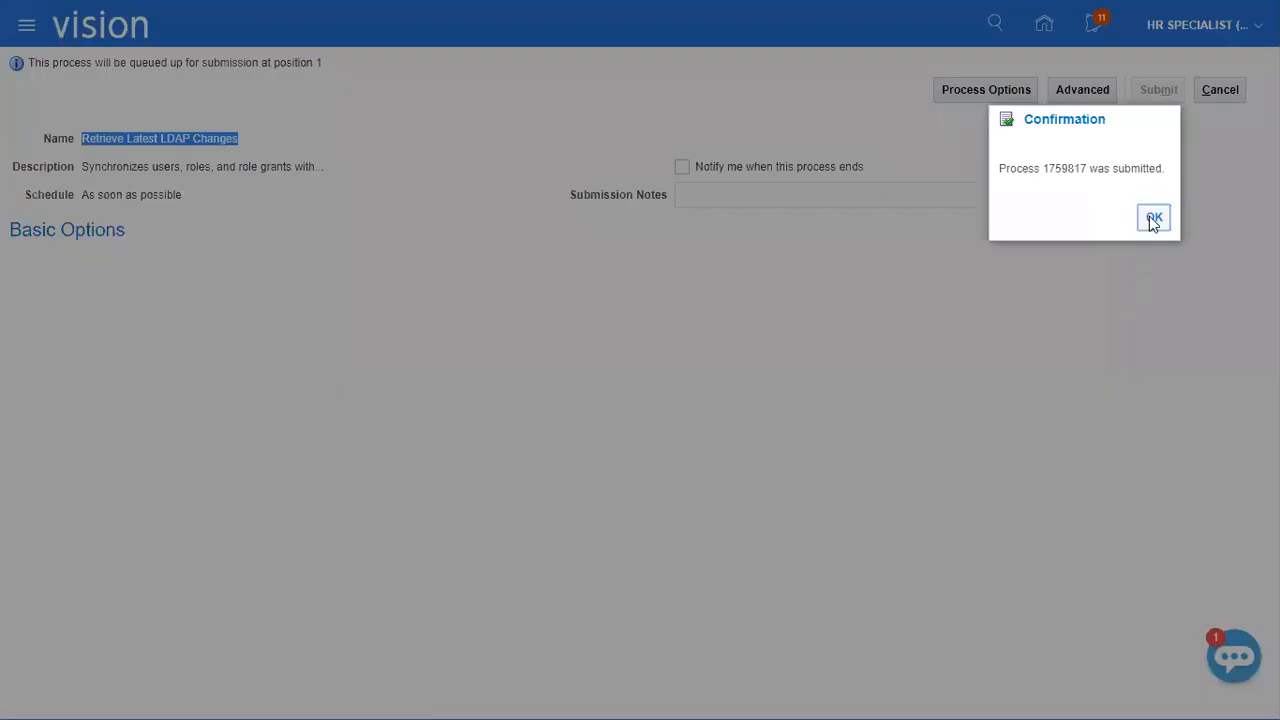
left_click(1153, 218)
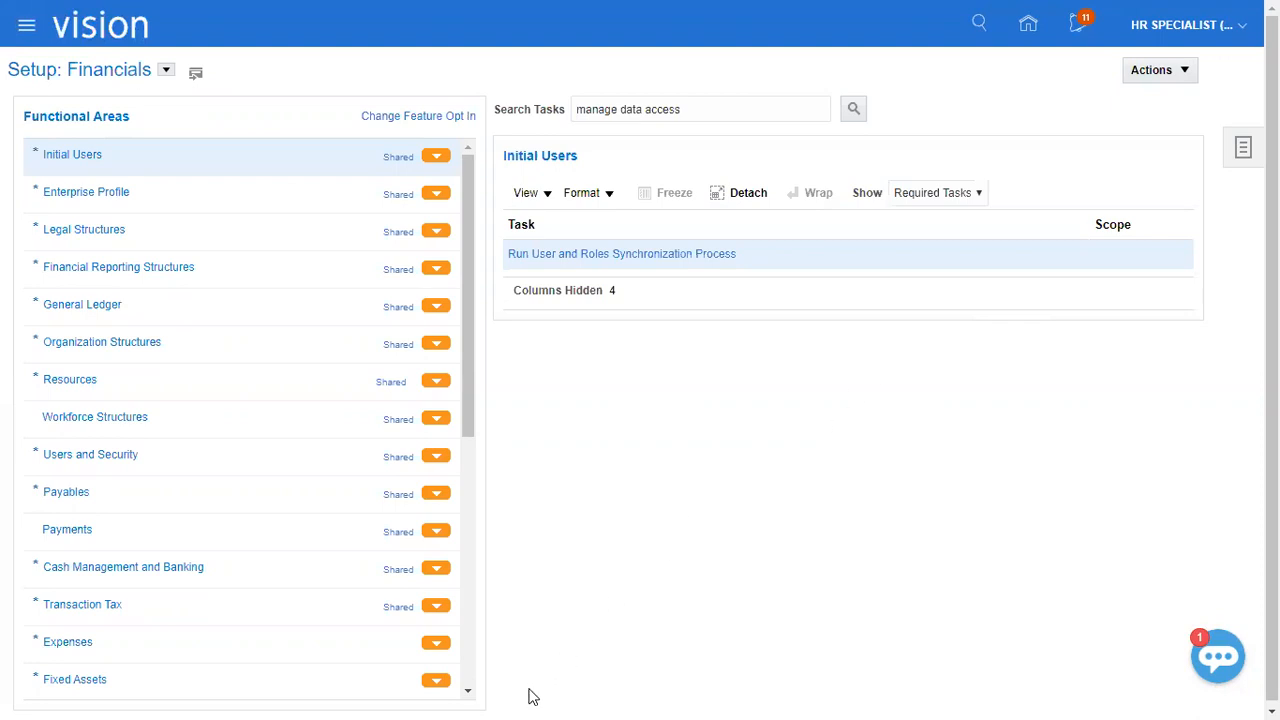
Switch to the Class Discussions_1 workbook in Excel and check the Open GL Periods task and its status cell B177.
key("alt+Tab")
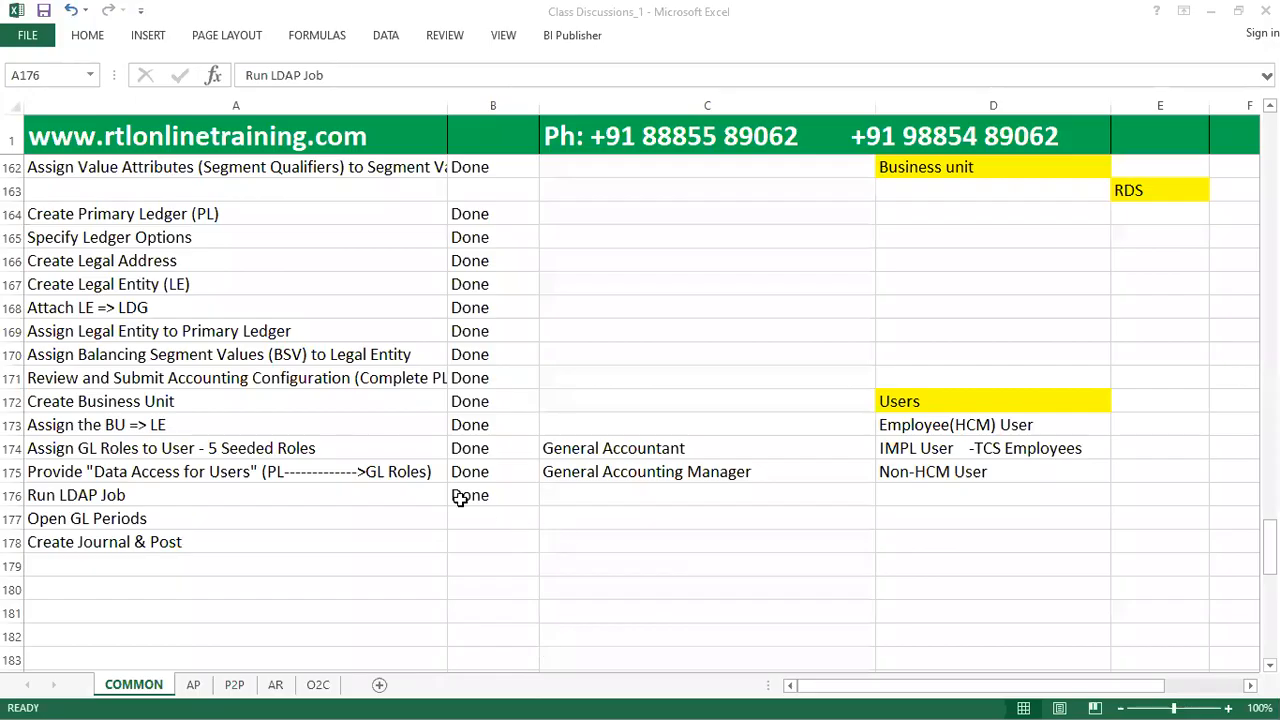
left_click(395, 515)
left_click(465, 517)
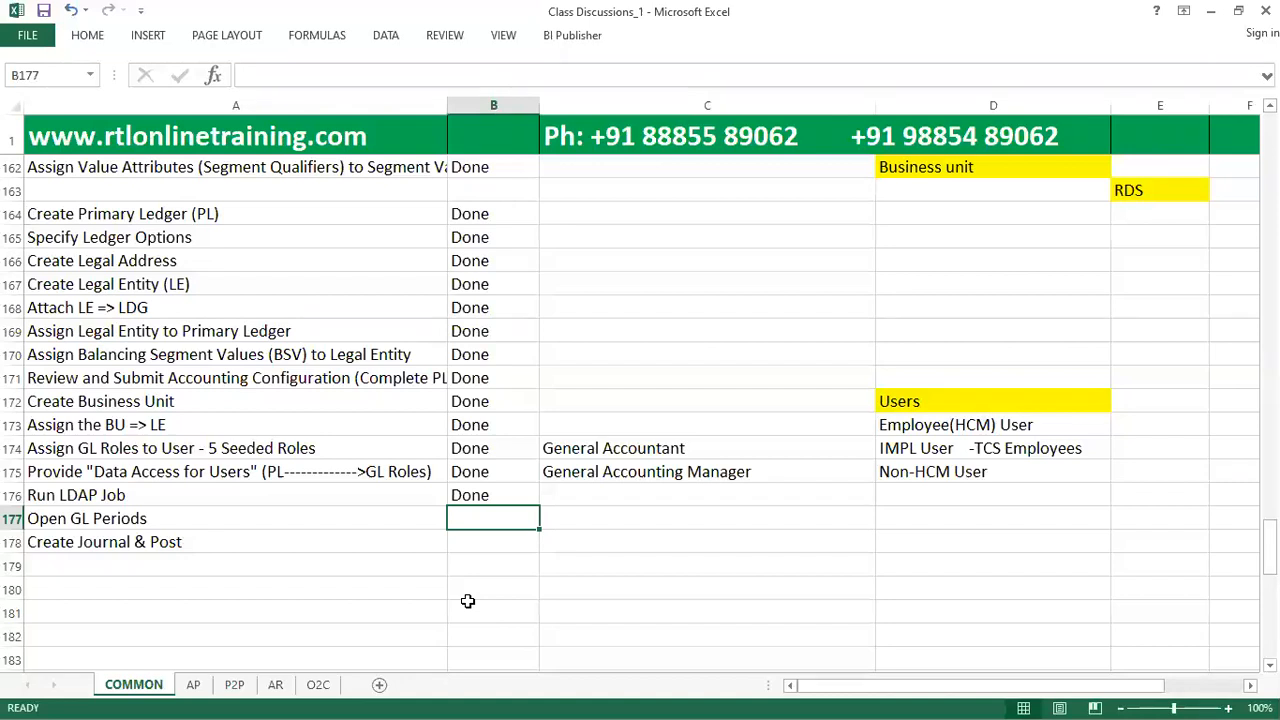
Switch back to Oracle Fusion, sign the HR Specialist user out and confirm the single sign-off.
key("alt+Tab")
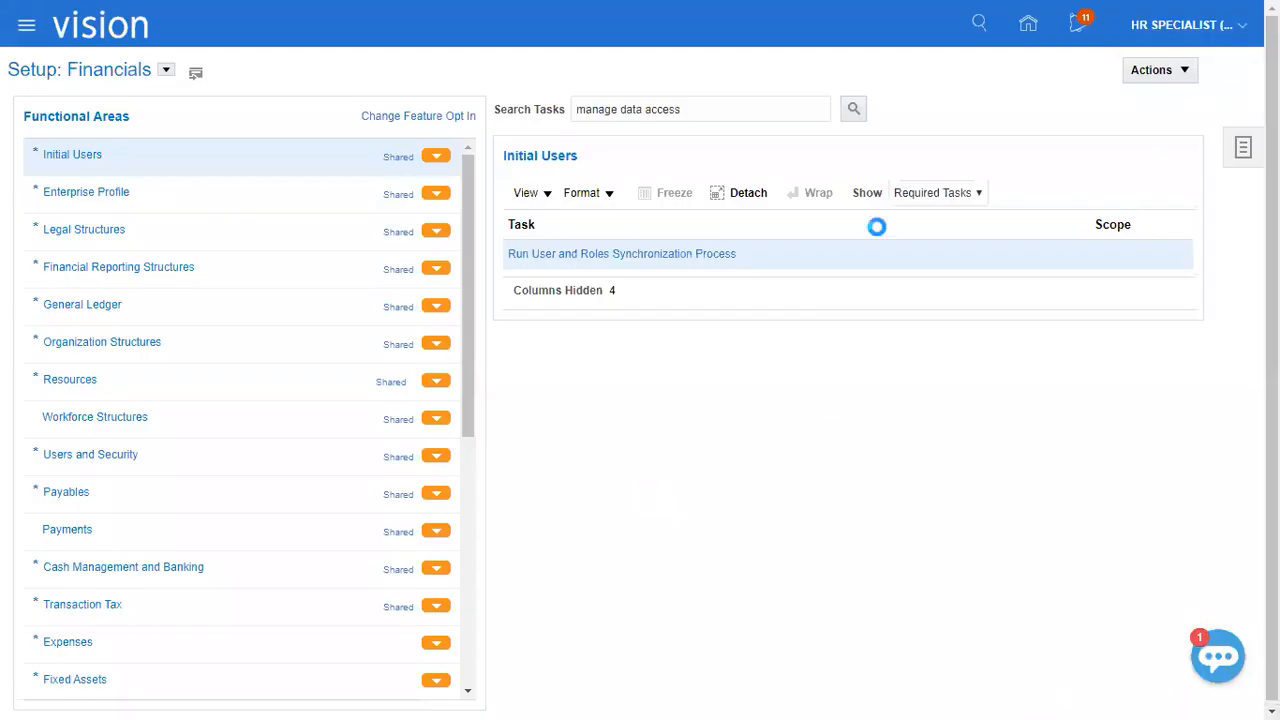
left_click(1201, 63)
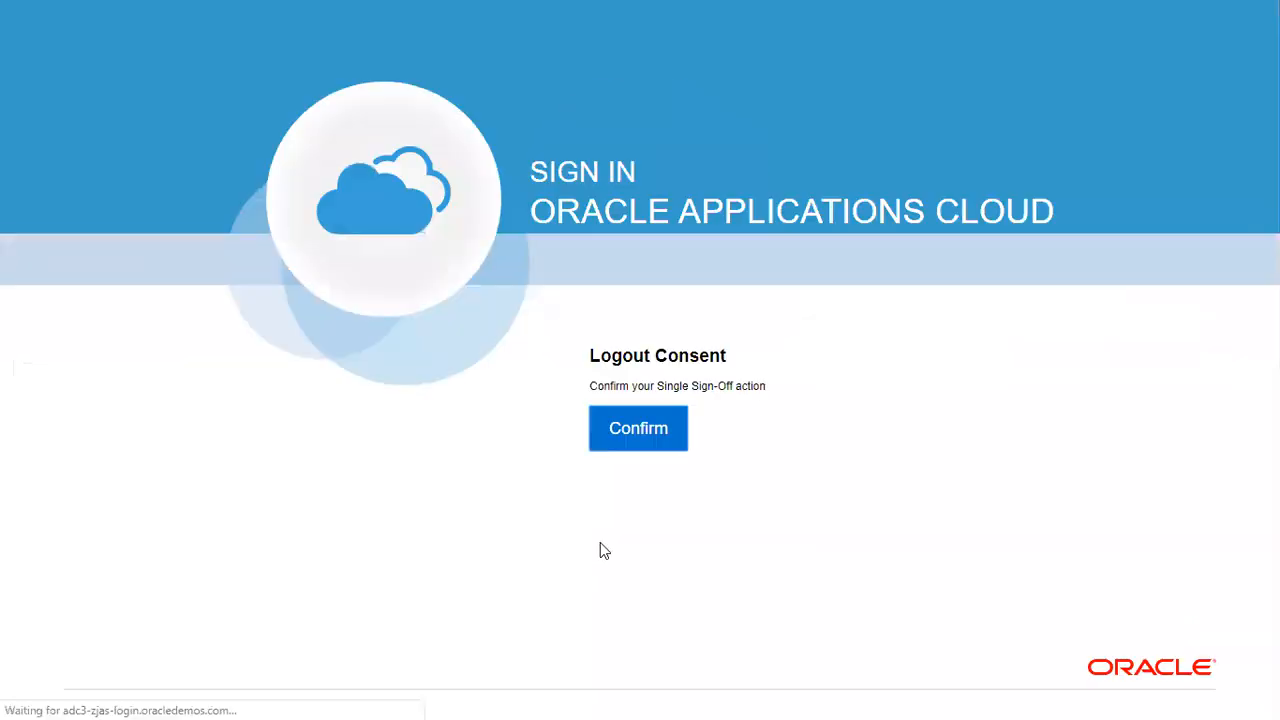
left_click(648, 443)
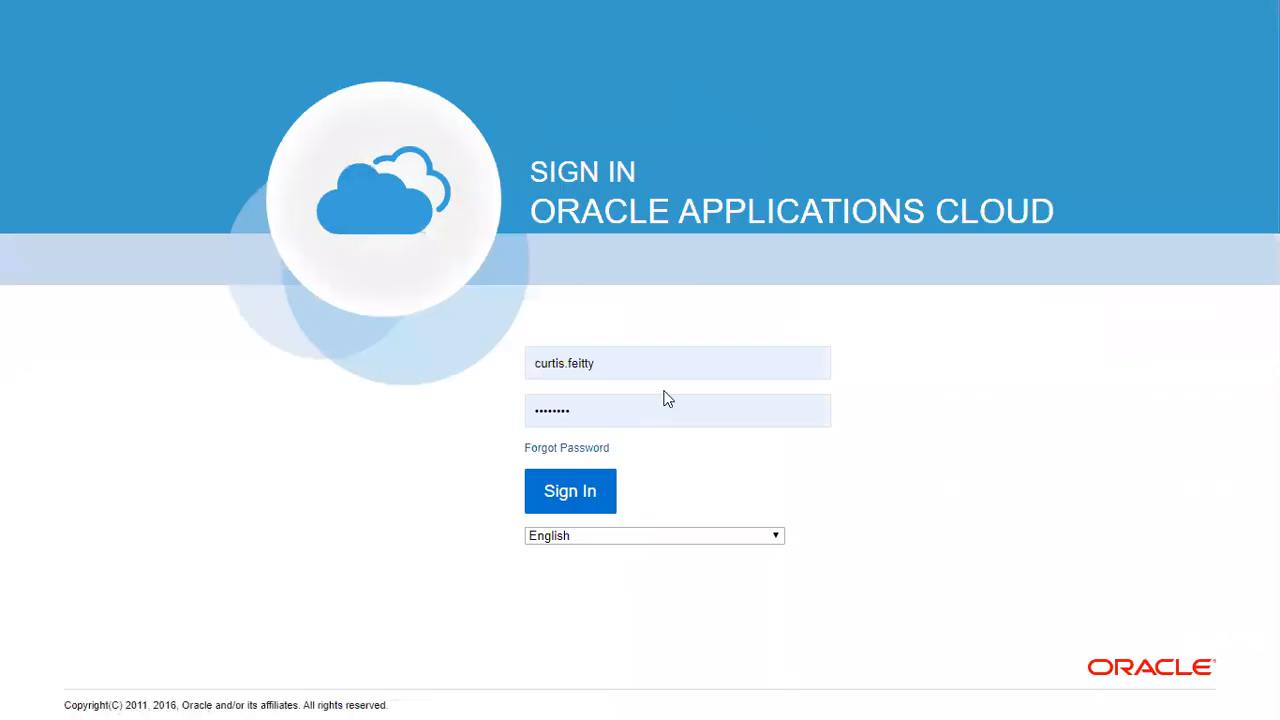
Sign in with the employee user's user name and account password, and save the password in the browser.
left_click_drag(652, 358, 215, 346)
key("ctrl+v")
key("Tab")
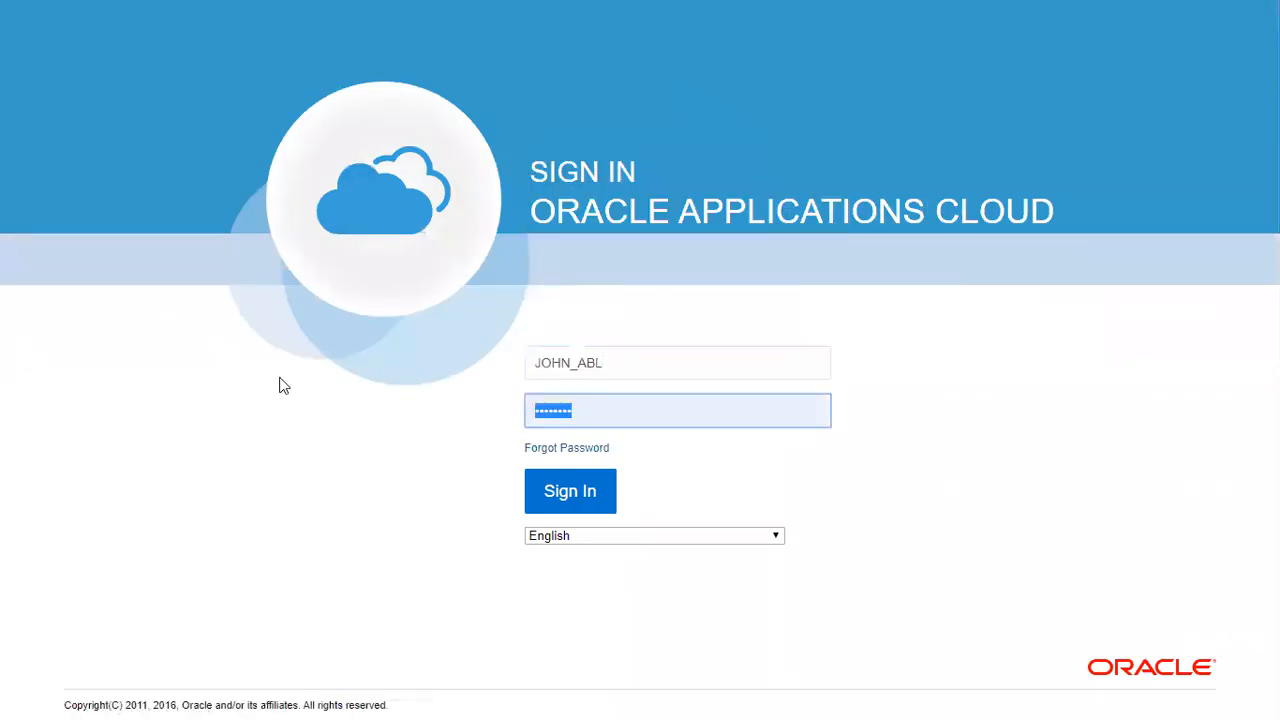
key("ctrl+v")
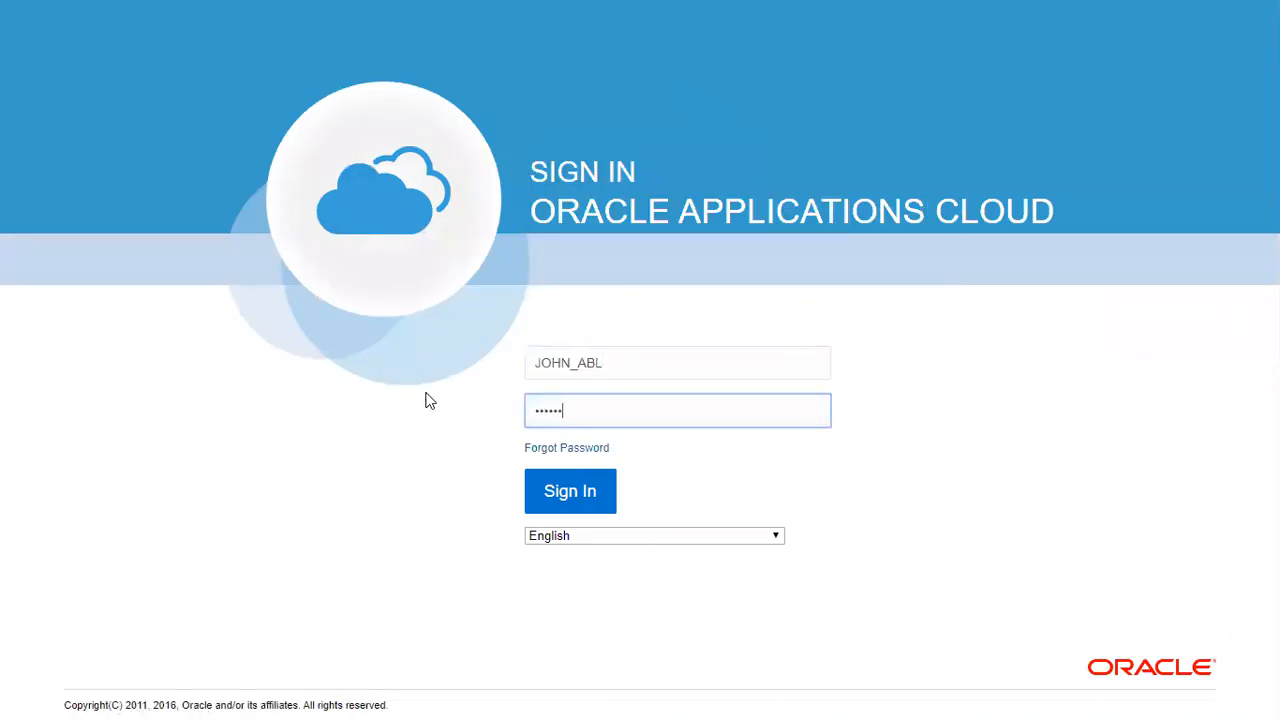
key("Return")
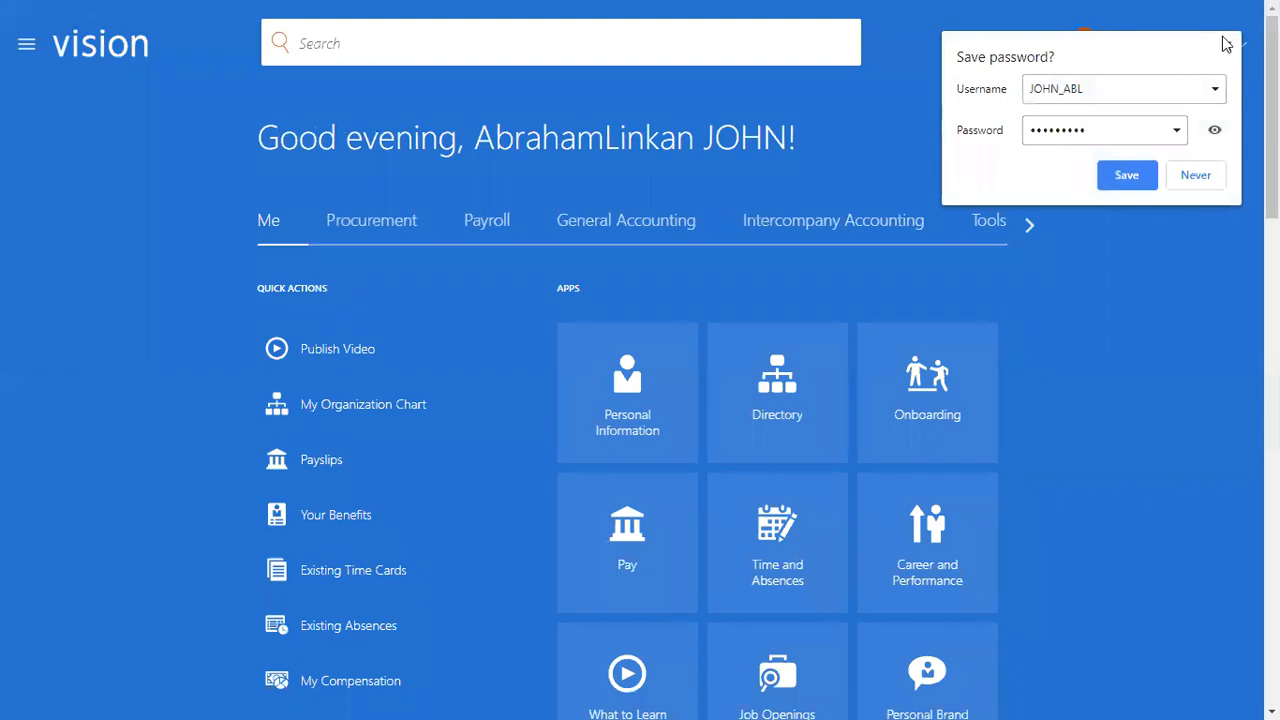
left_click(1139, 177)
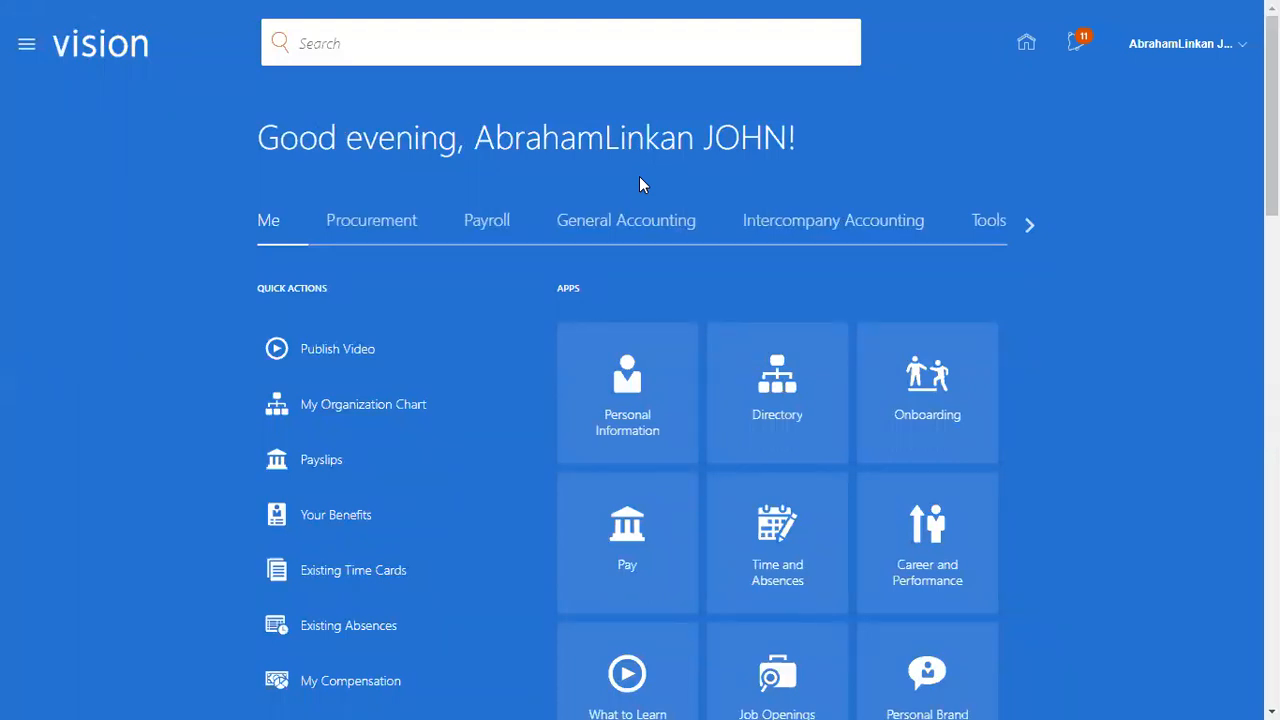
Open the Period Close work area under General Accounting.
left_click(29, 62)
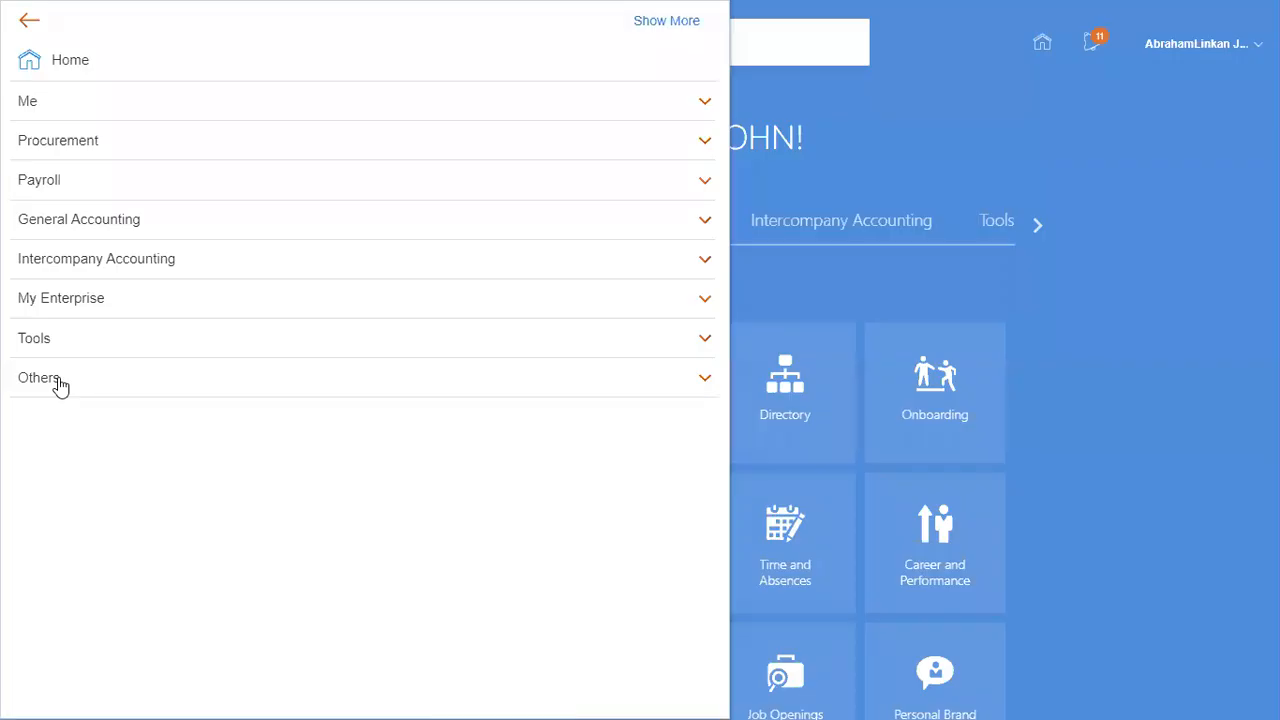
left_click(80, 142)
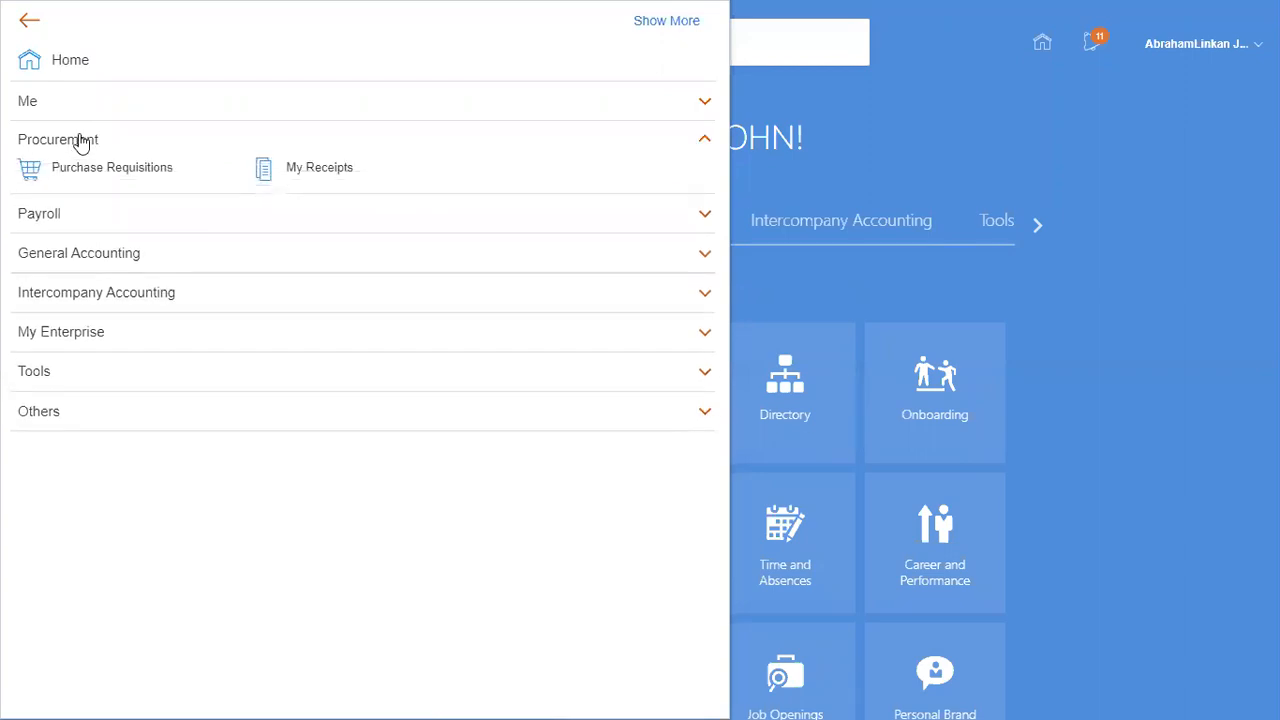
left_click(82, 142)
left_click(72, 178)
left_click(72, 178)
left_click(74, 219)
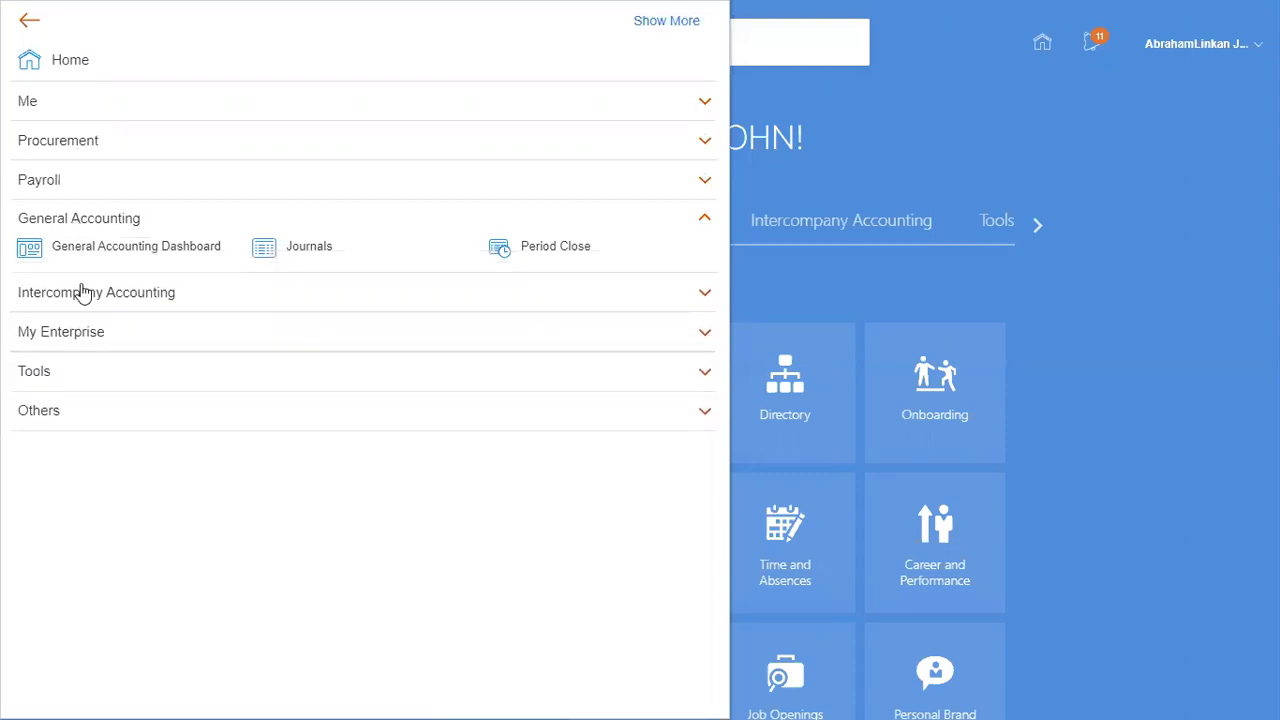
left_click(554, 249)
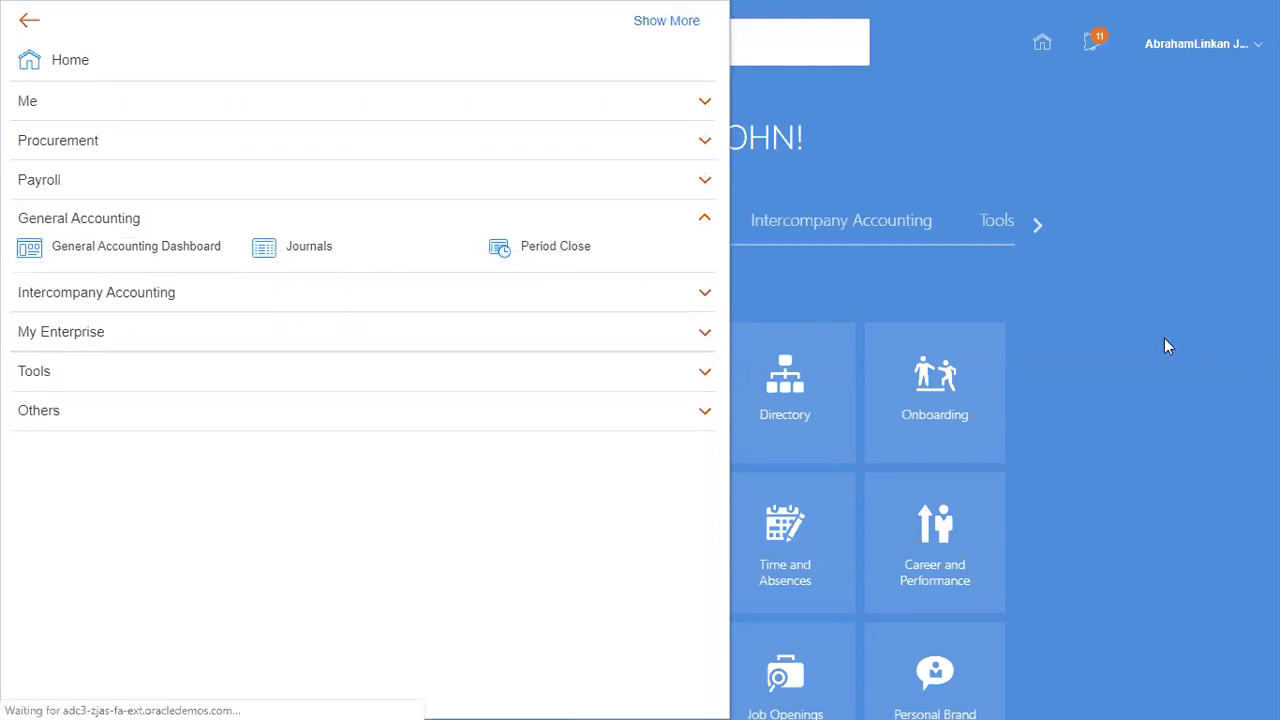
Switch to the Class Discussions_1 workbook in Excel and mark Open GL Periods and Create Journal & Post "Done" in B177 and B178.
key("alt+Tab")
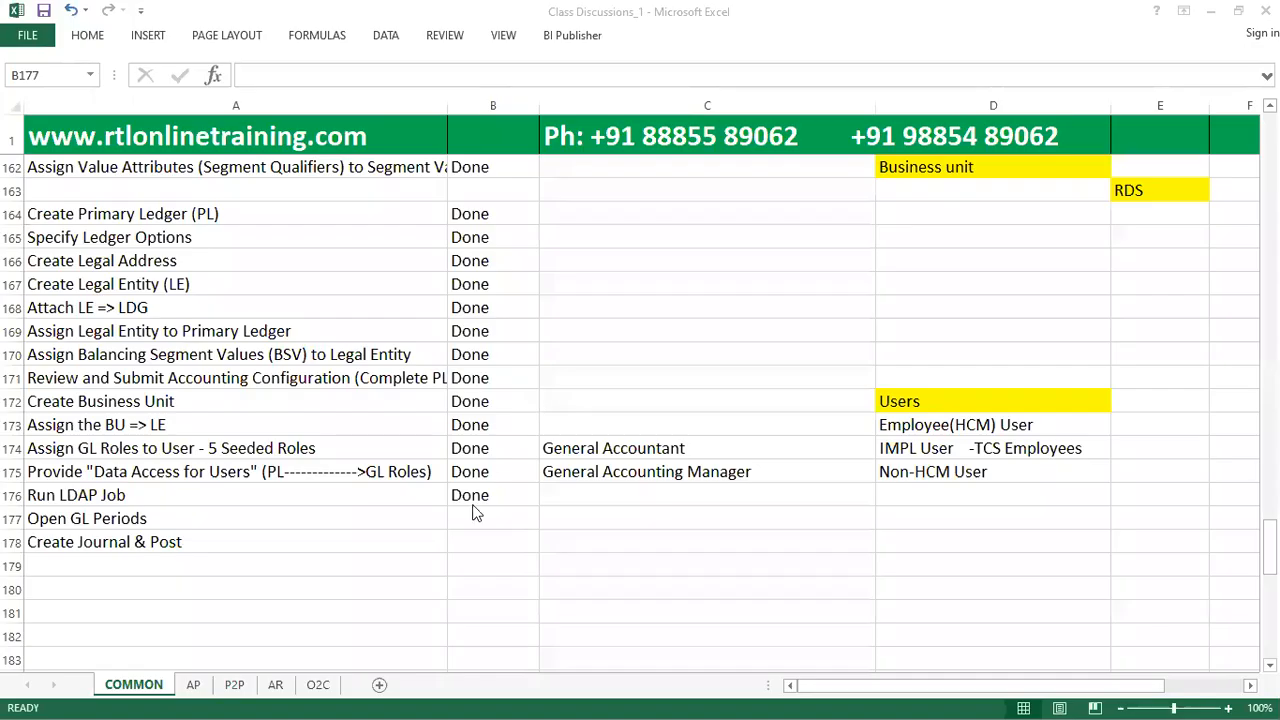
left_click(494, 518)
type("Done")
key("Return")
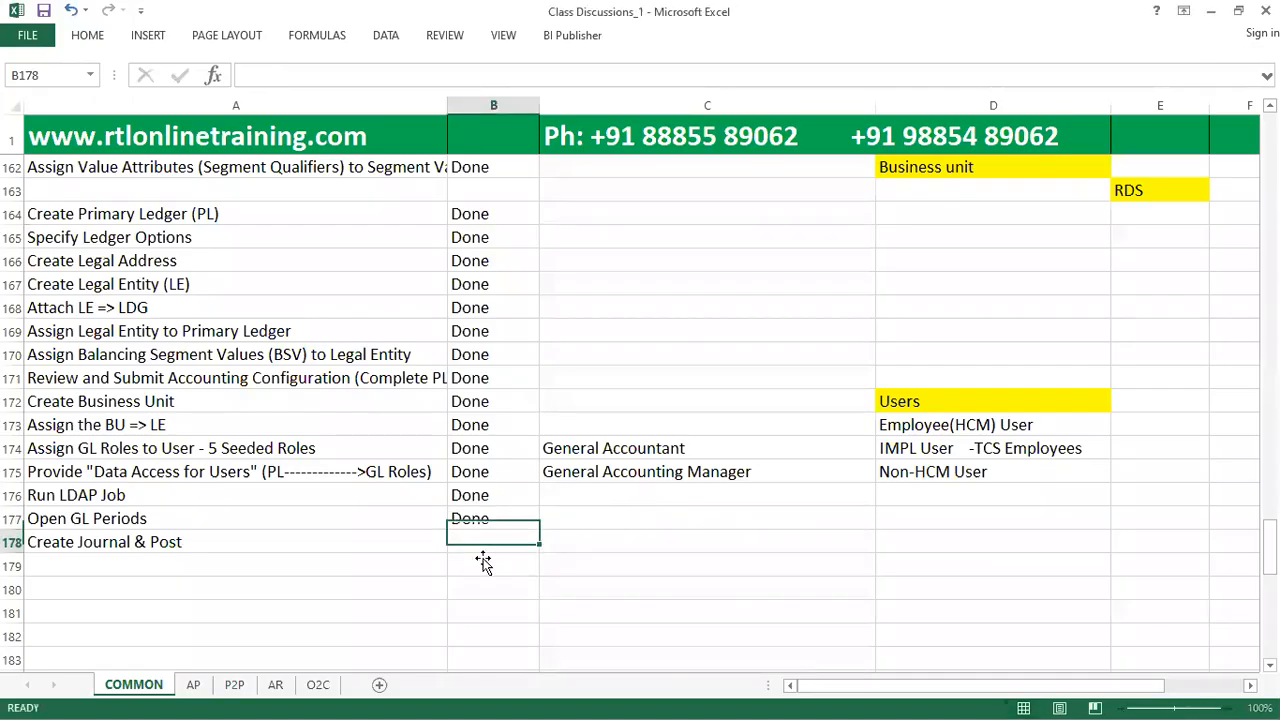
type("Done")
left_click_drag(383, 540, 517, 551)
left_click(515, 550)
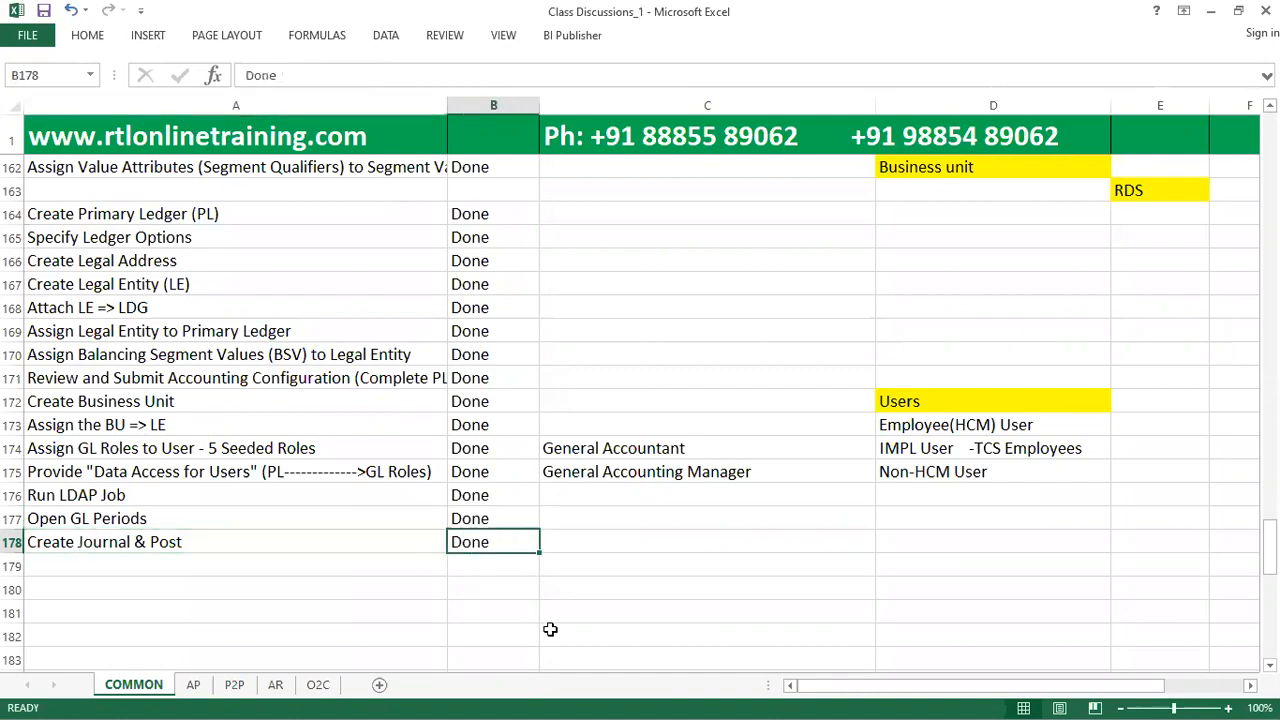
Switch back to Oracle Fusion, open XEROXJan-20 as the first General Ledger period of XEROX Ledger and refresh the period statuses.
key("alt+Tab")
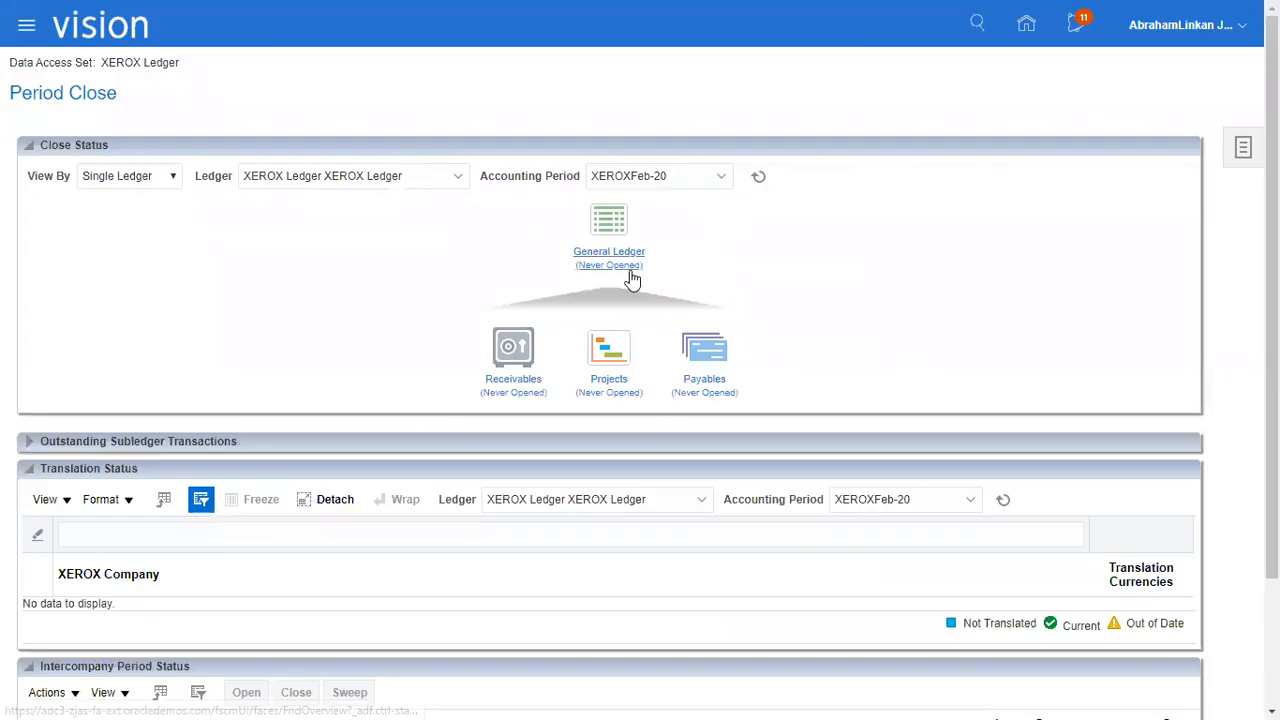
left_click(612, 265)
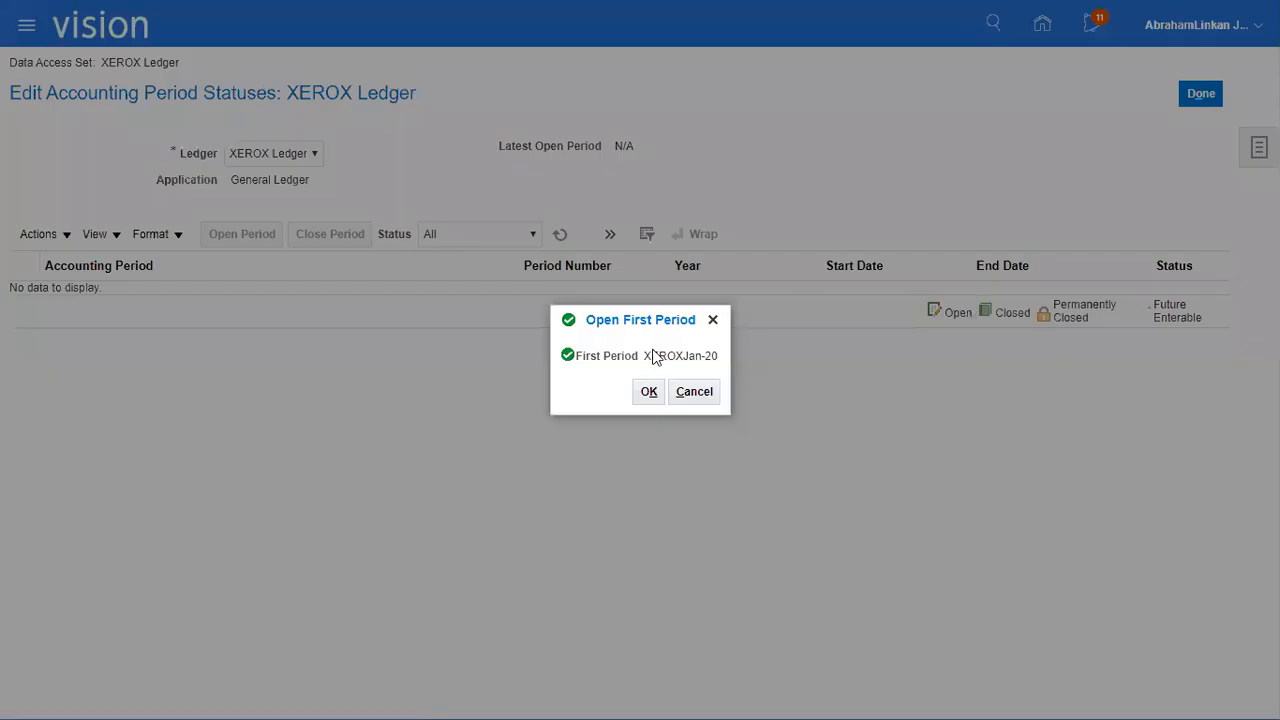
left_click(649, 392)
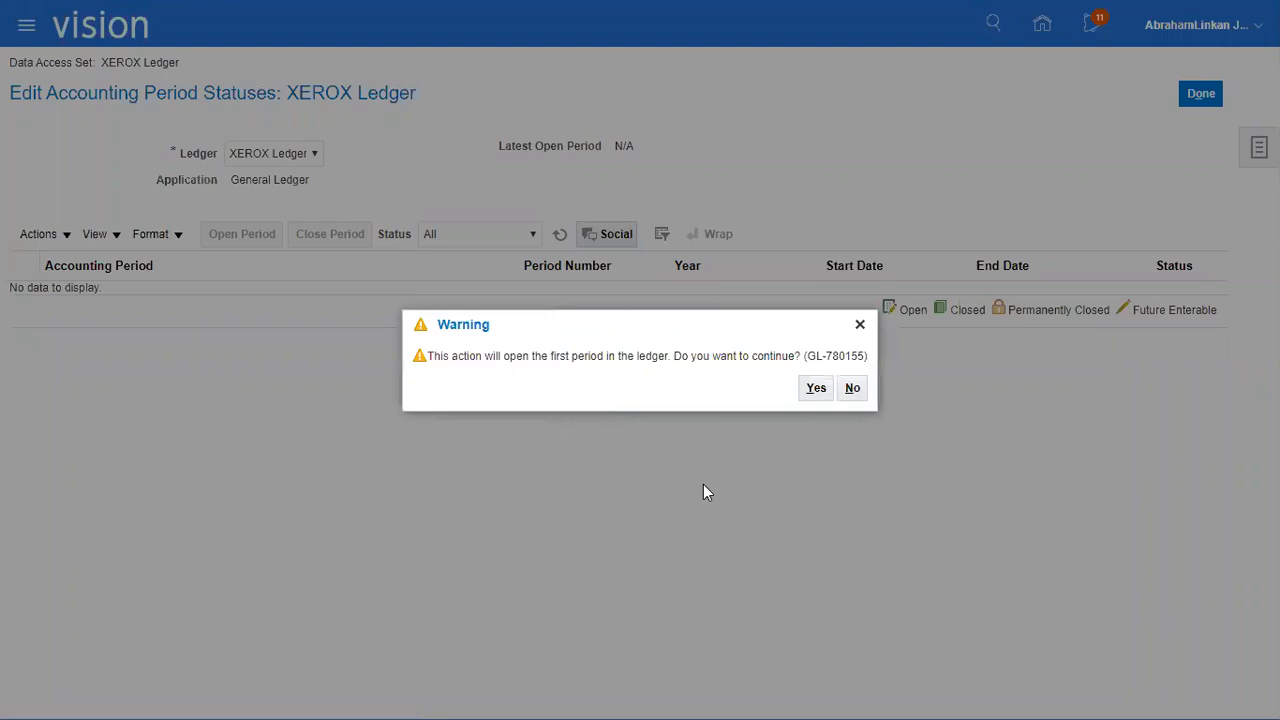
left_click(814, 389)
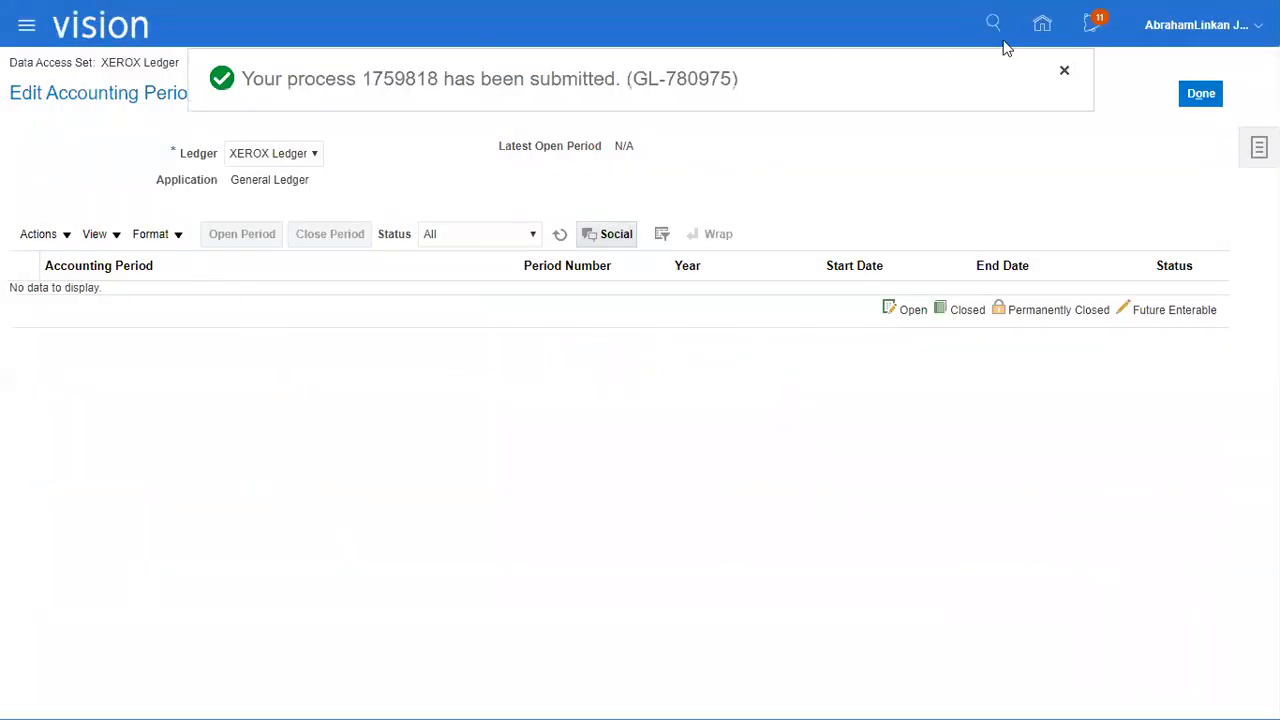
left_click(560, 236)
left_click(560, 238)
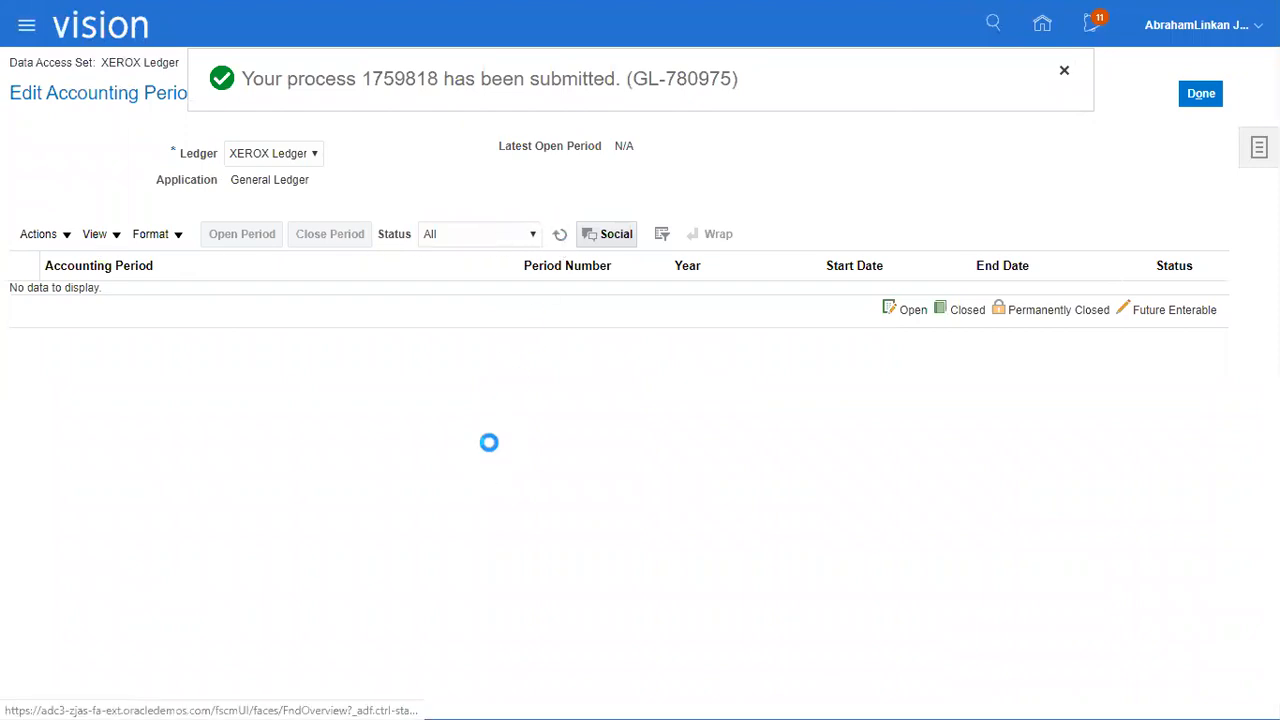
left_click(560, 232)
left_click(560, 234)
left_click(560, 234)
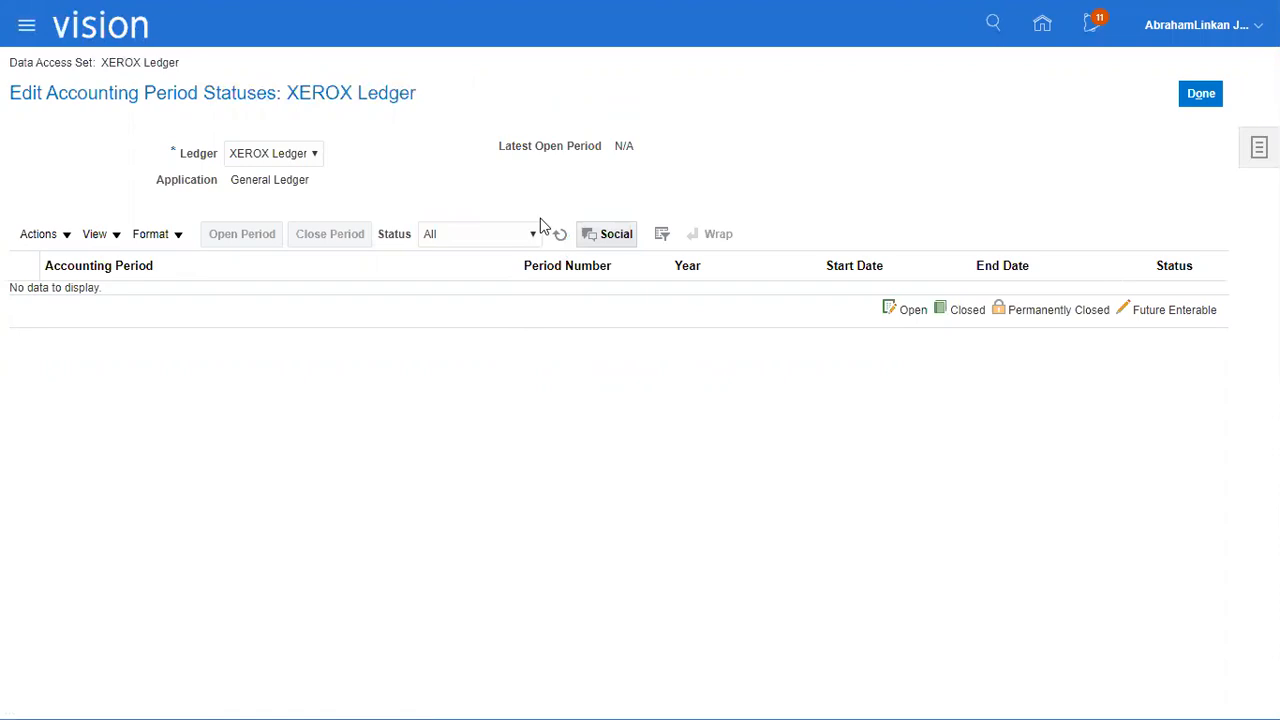
left_click(560, 234)
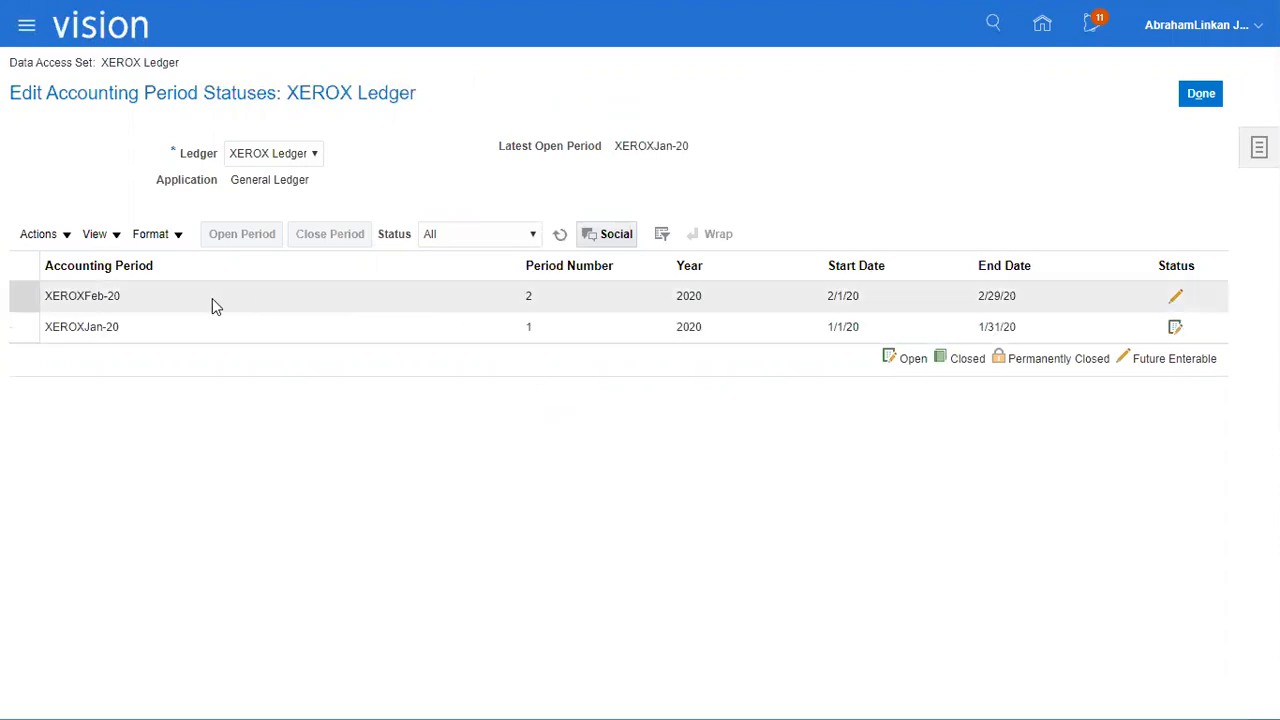
Open the accounting period XEROXFeb-20 for XEROX Ledger, refresh the period statuses and return to Period Close.
left_click(206, 297)
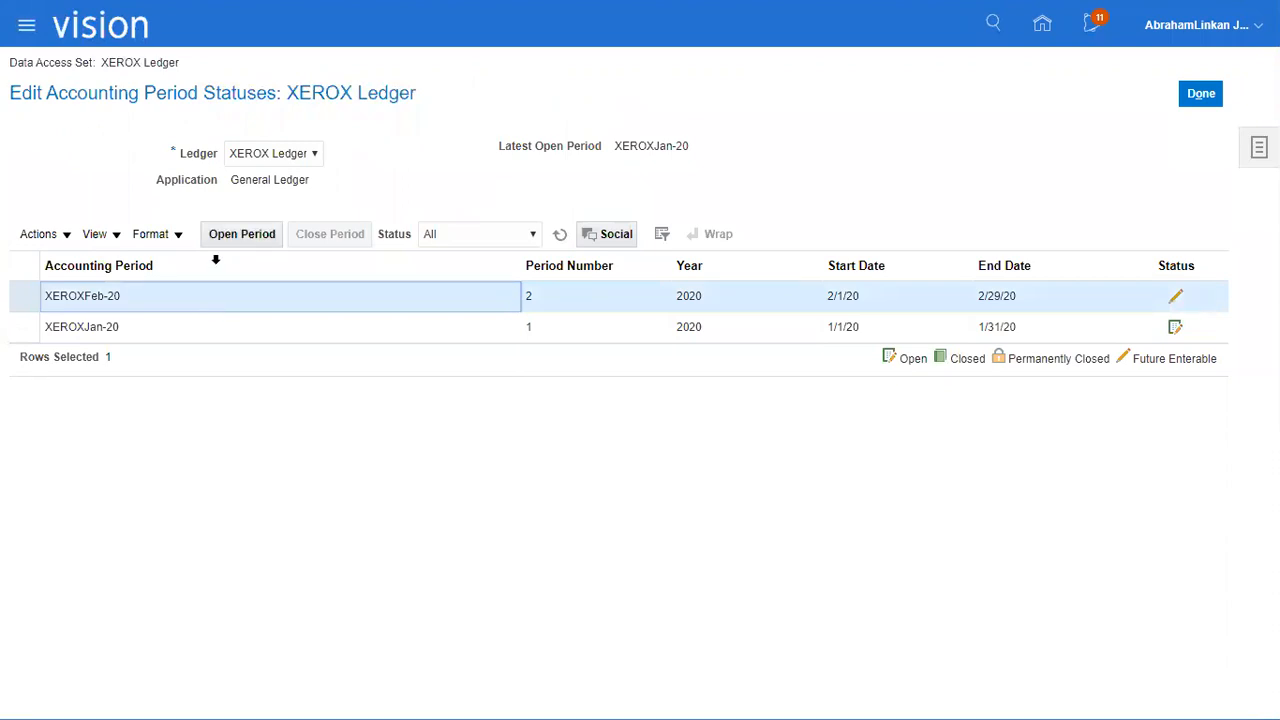
left_click(240, 234)
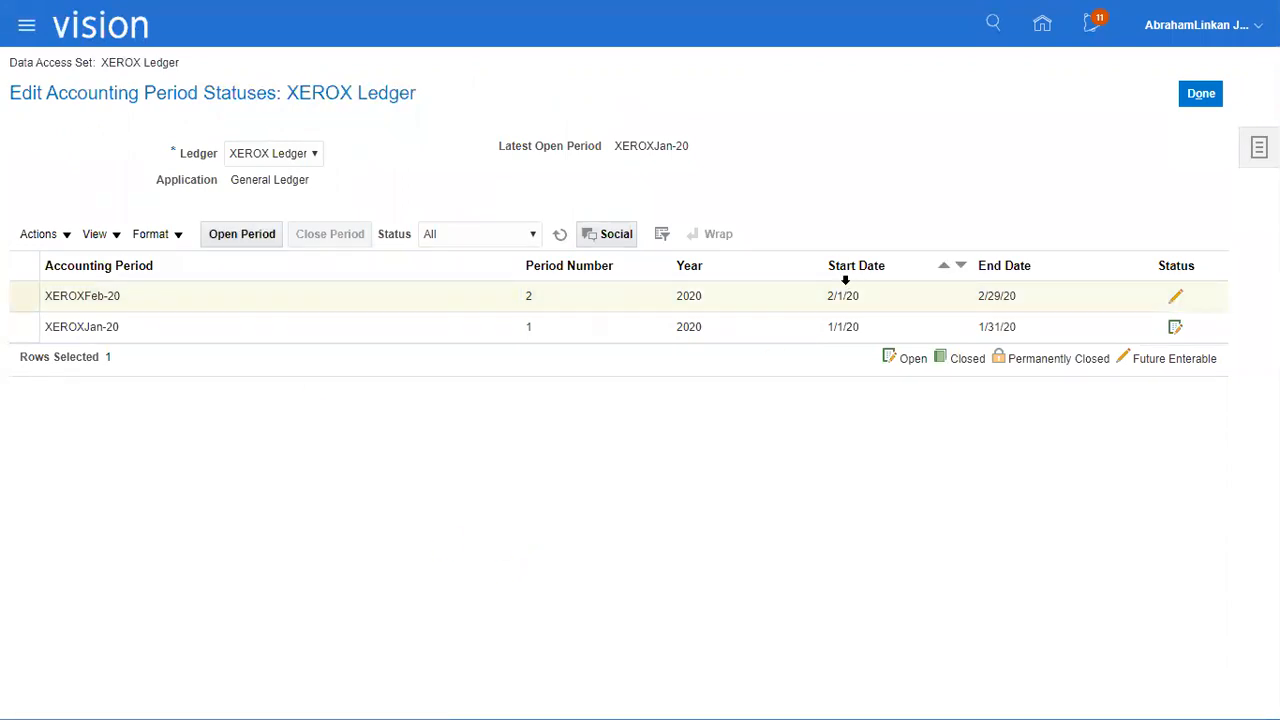
left_click(561, 236)
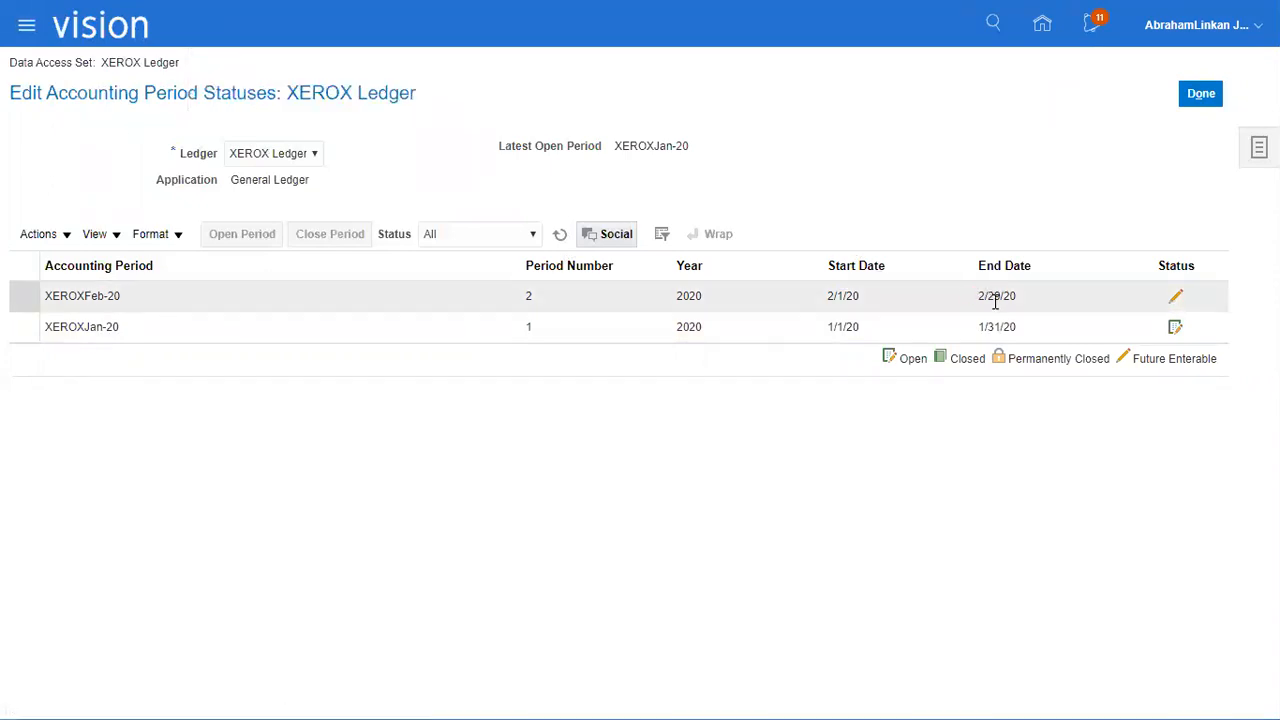
left_click(561, 234)
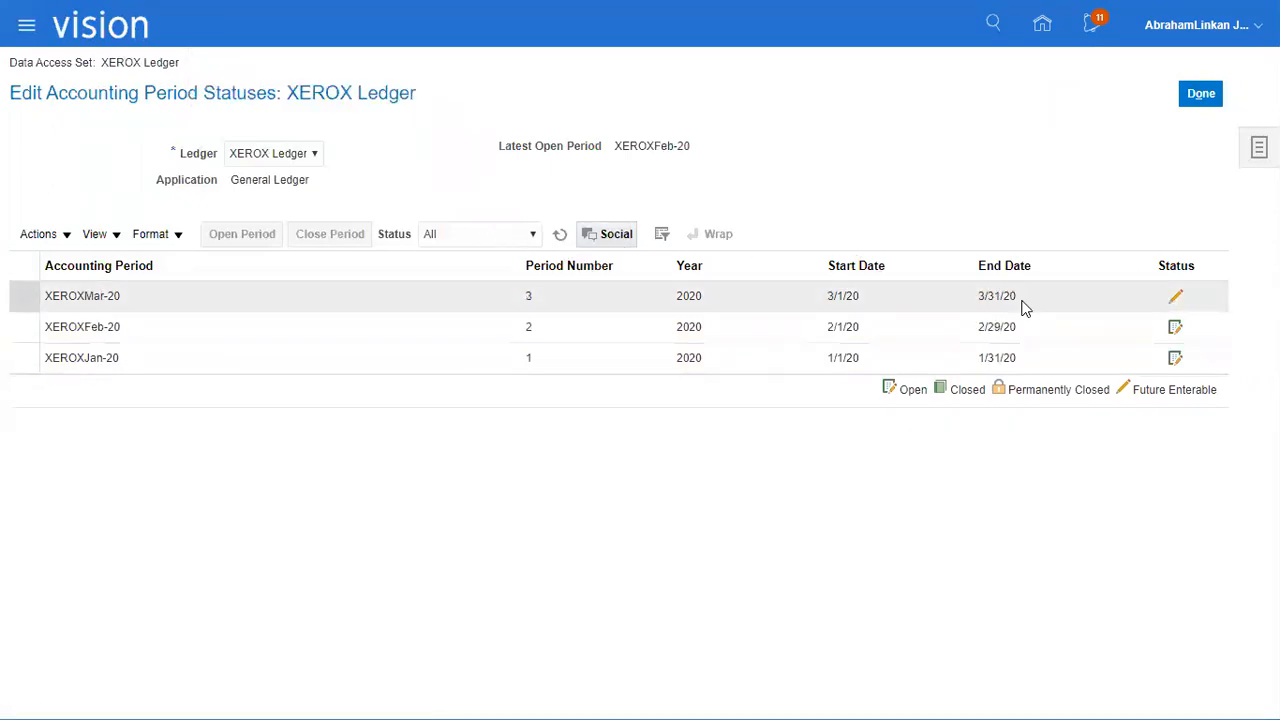
left_click(561, 235)
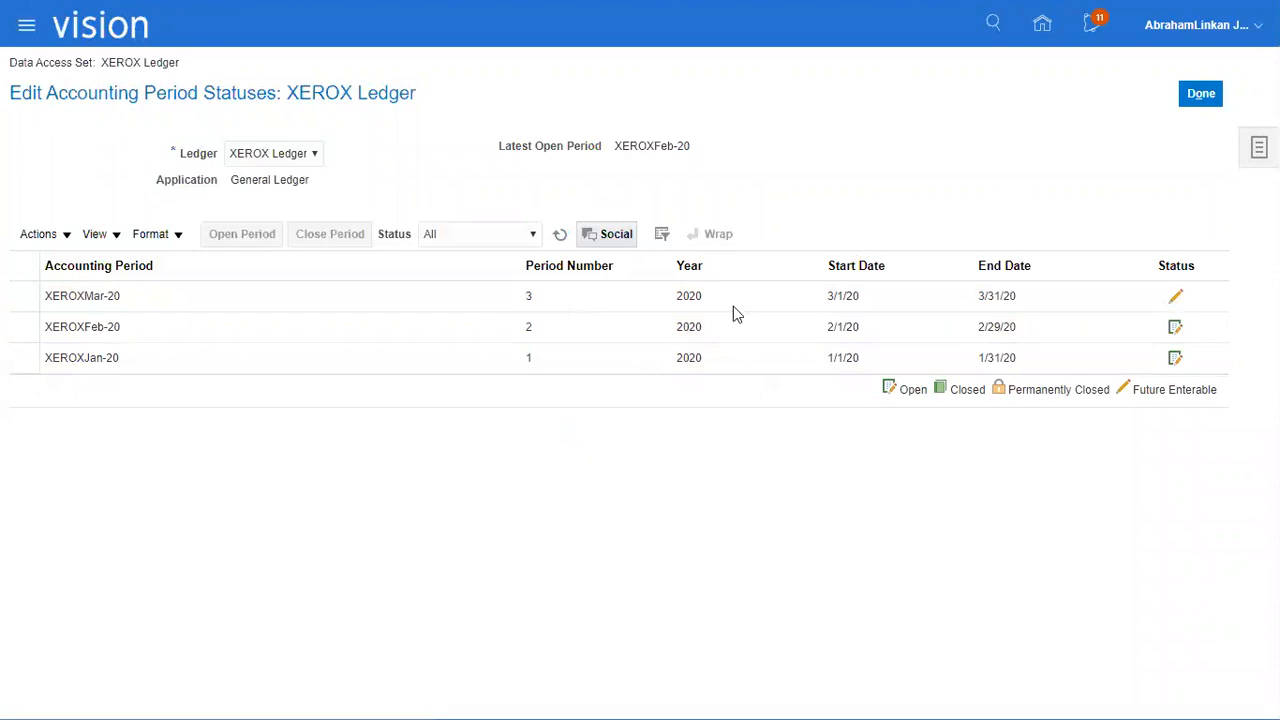
left_click(1200, 95)
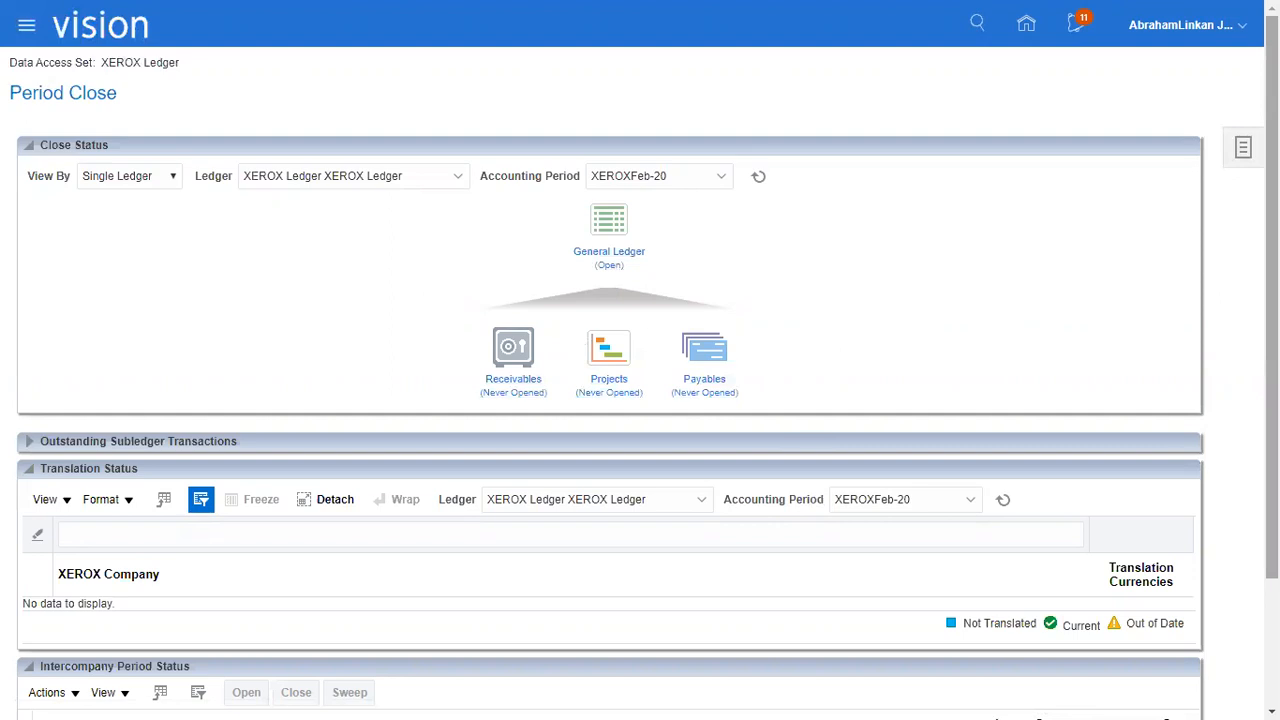
Go to the Journals work area under General Accounting and start creating a new journal.
left_click(27, 35)
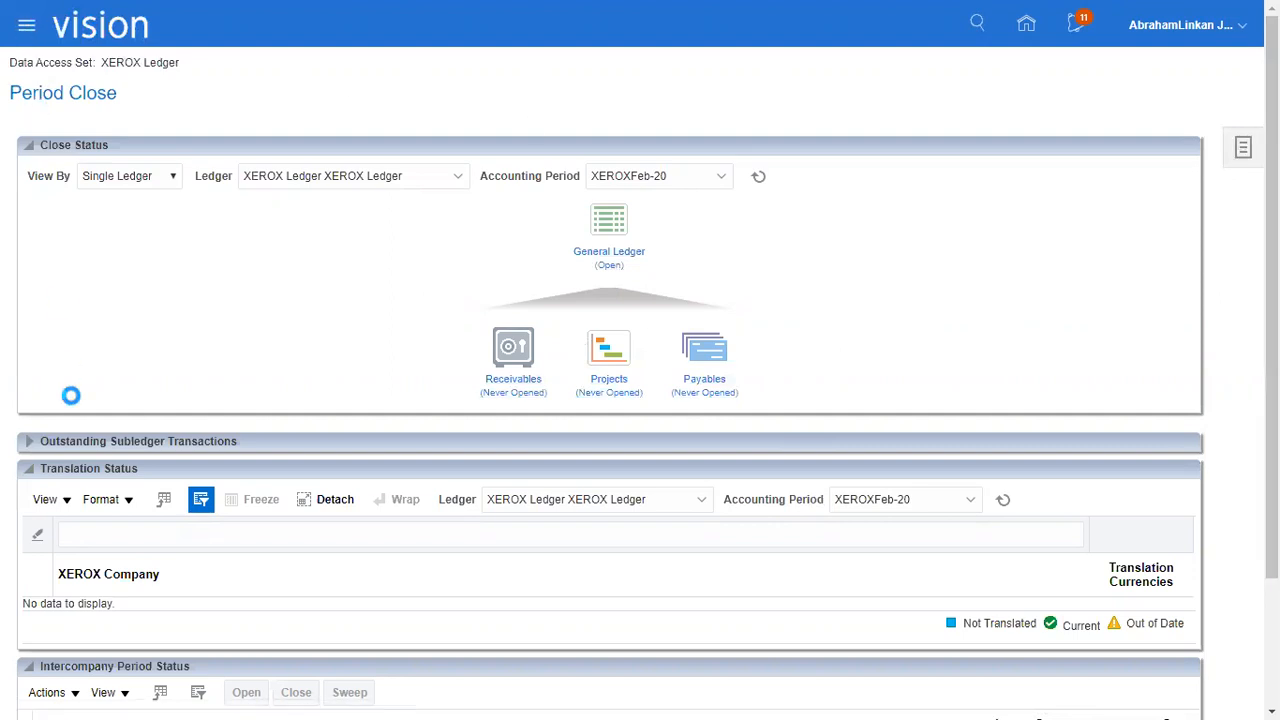
left_click(287, 250)
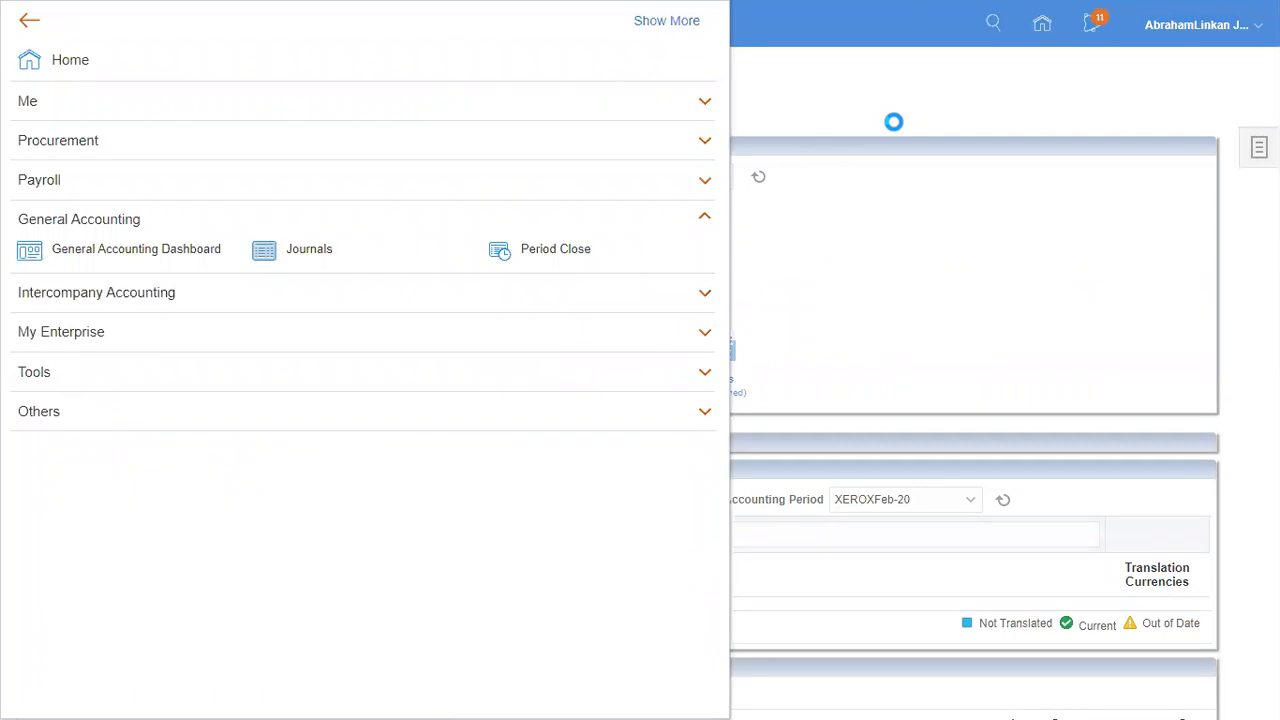
left_click(1257, 150)
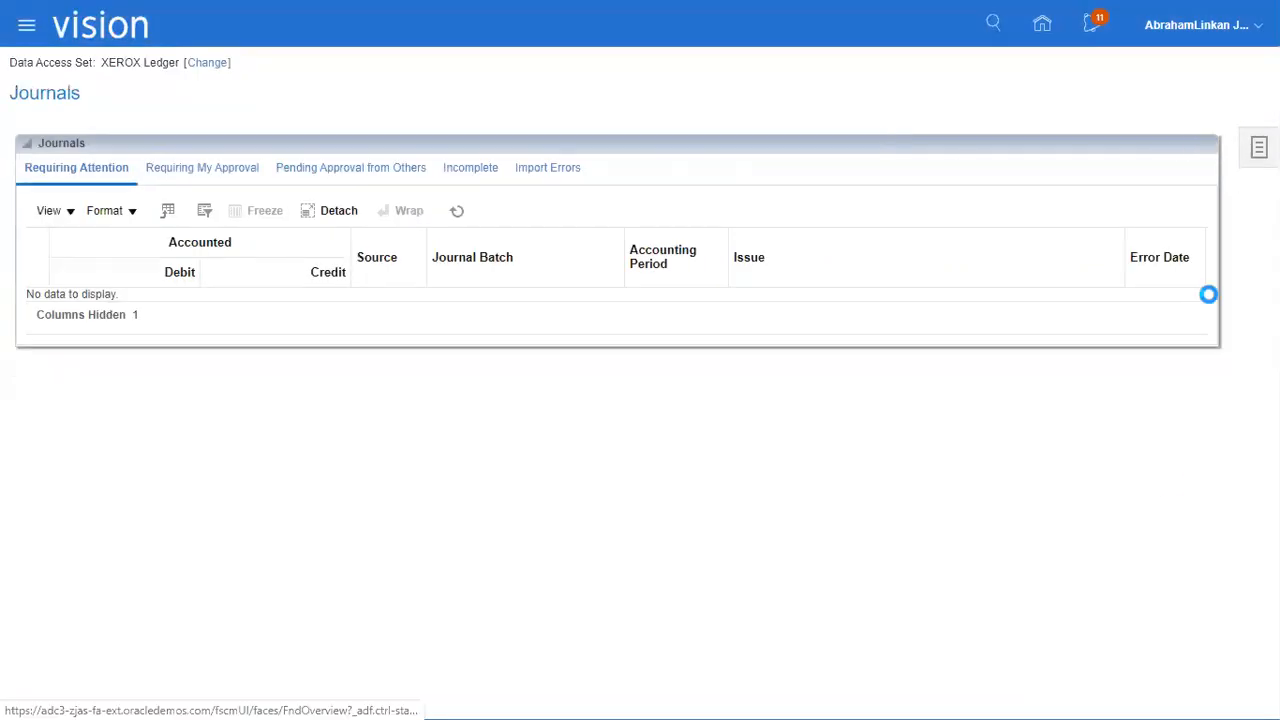
left_click(1175, 110)
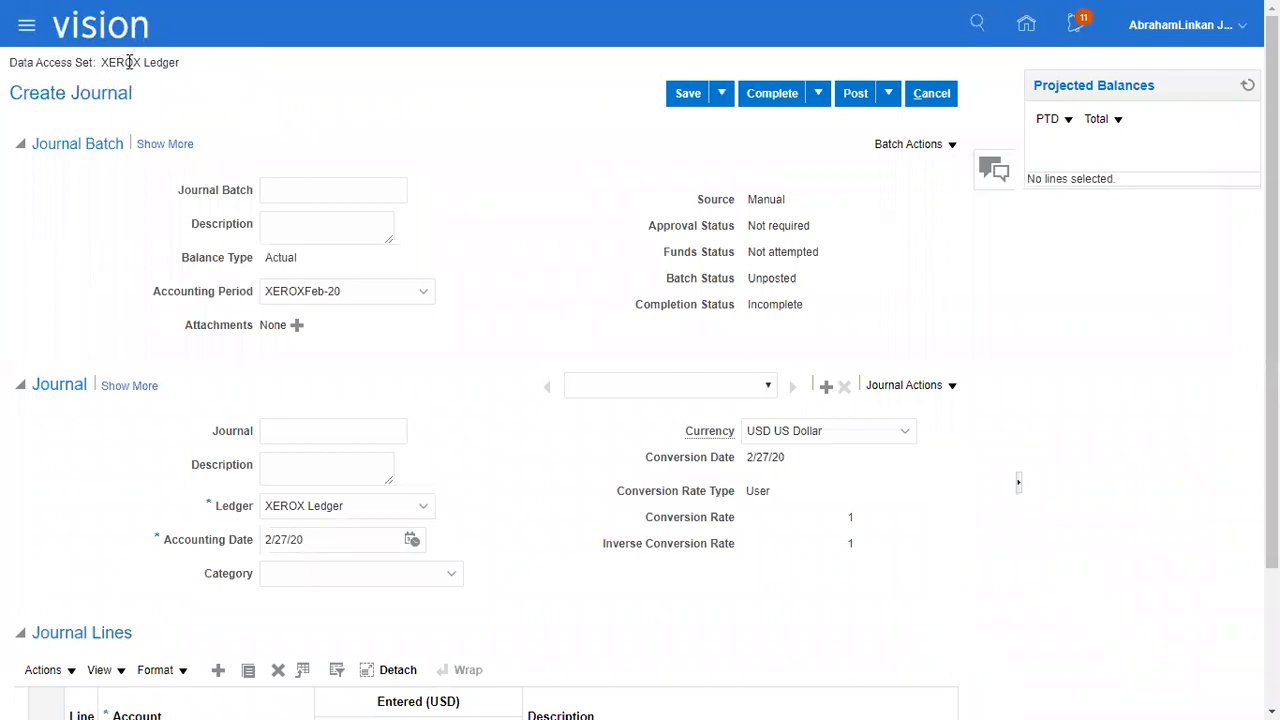
Name the journal batch XEROX_FIRST_BATCH and use the same text as its description.
left_click_drag(102, 62, 186, 66)
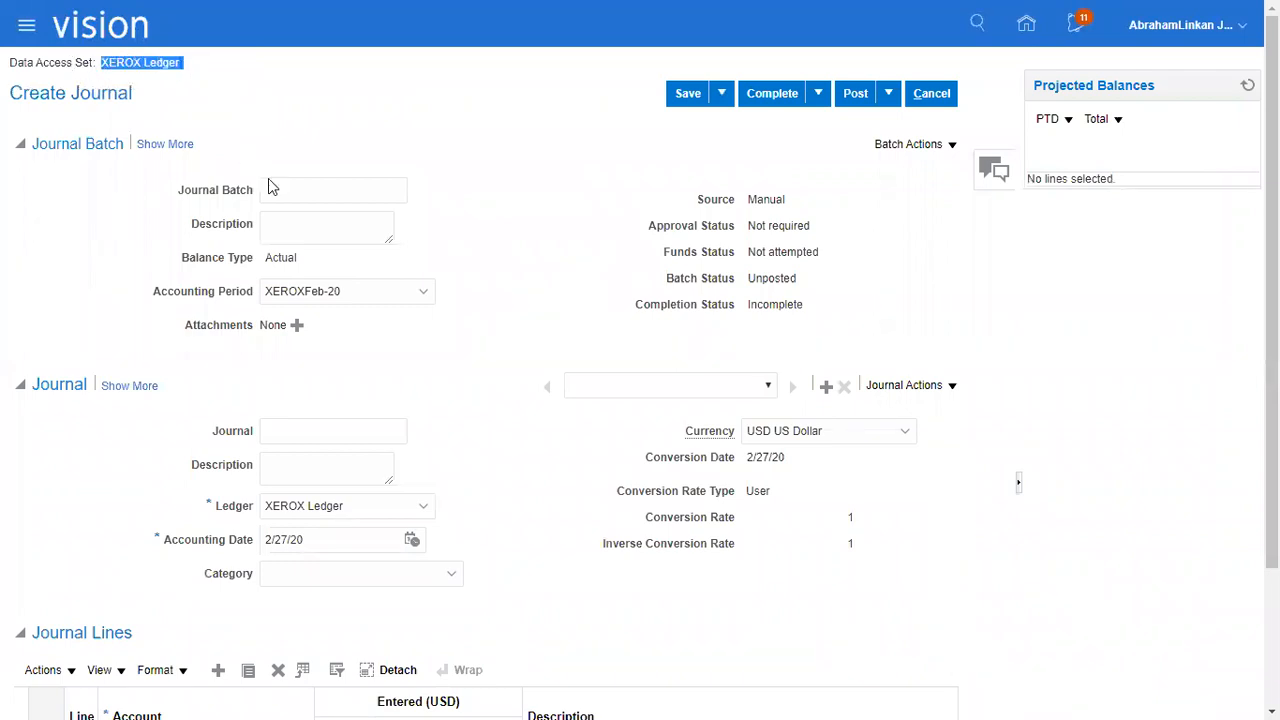
left_click(296, 198)
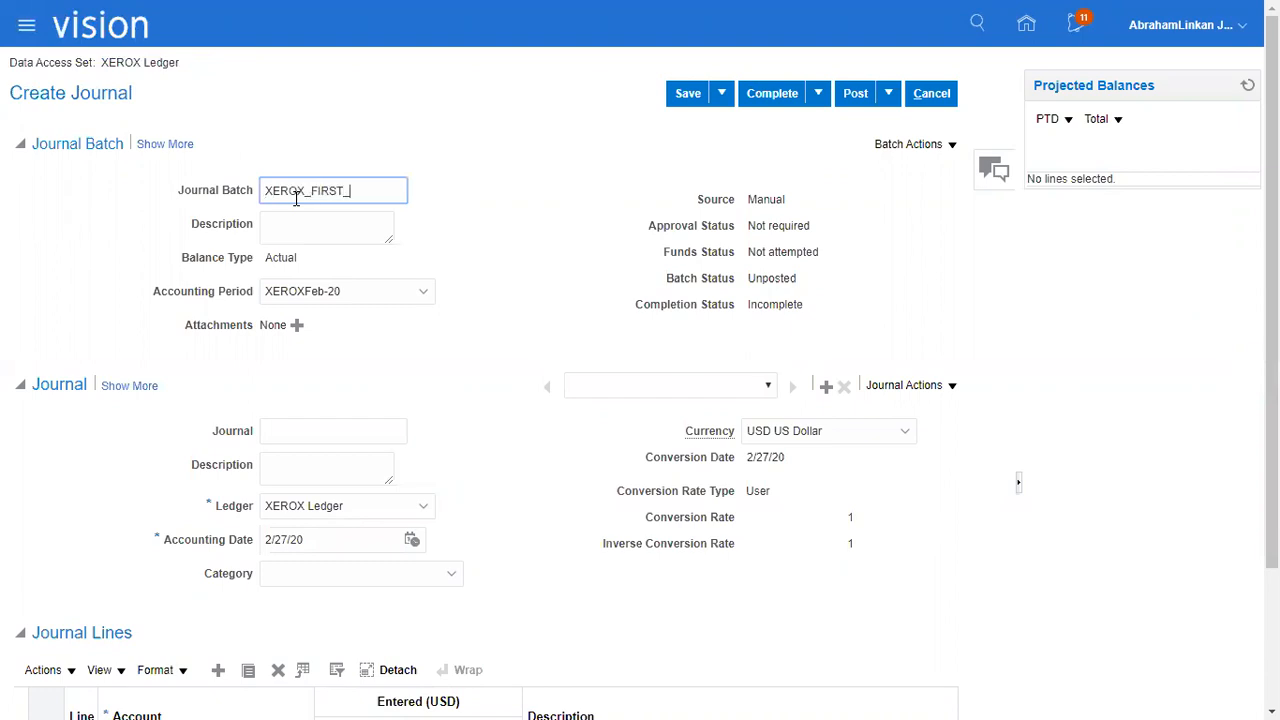
key("ctrl+a")
key("ctrl+c")
left_click(363, 236)
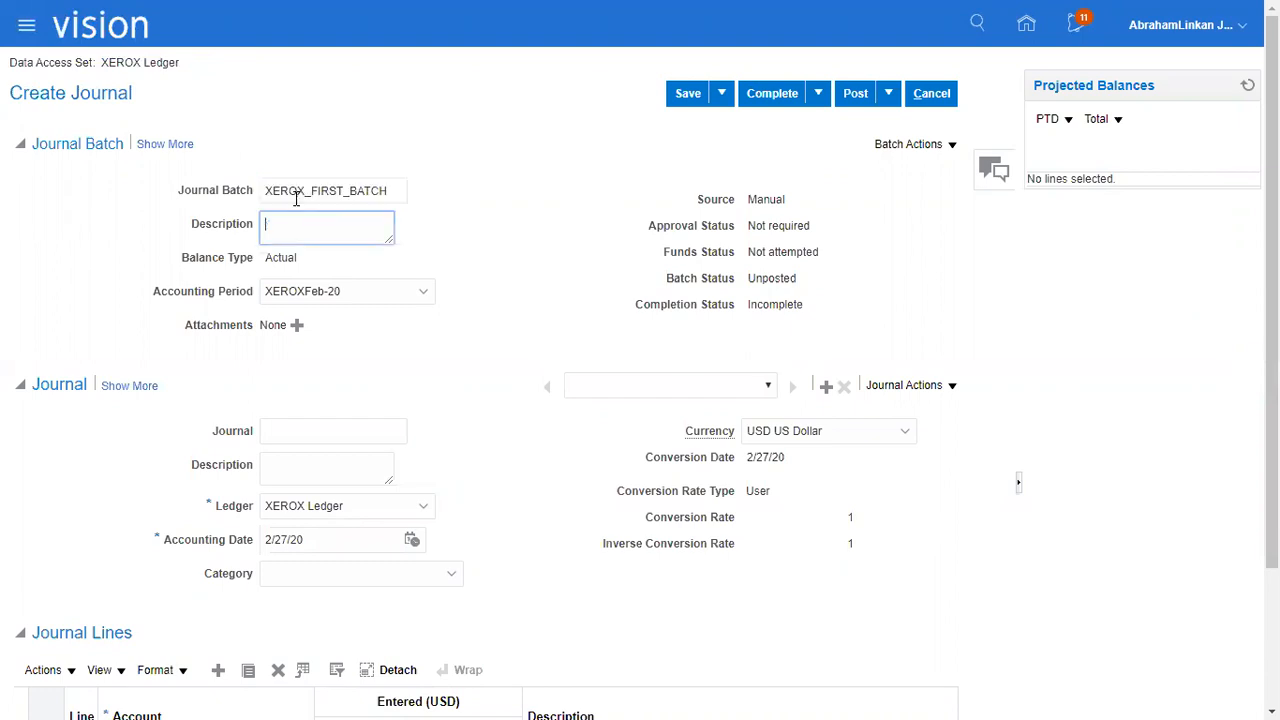
key("ctrl+v")
key("Tab")
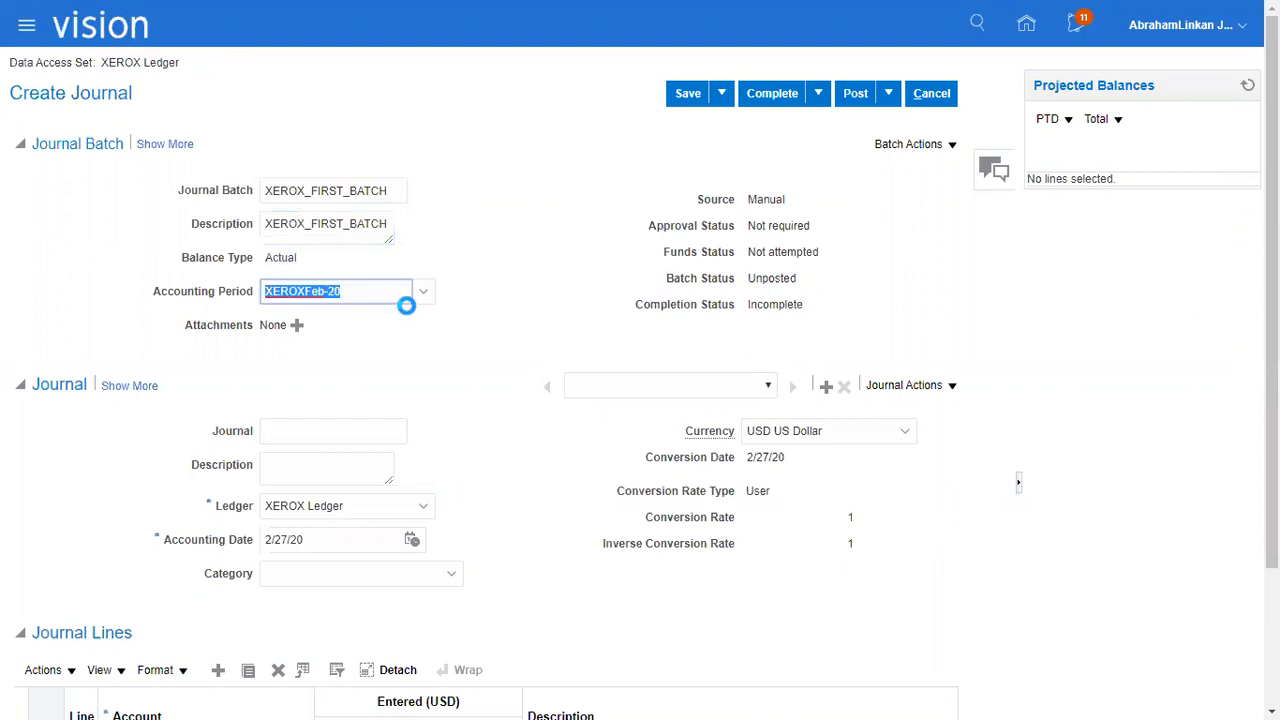
Name the journal XEROX_FIRST_JOURNAL and use the same text as the journal's description.
left_click(337, 432)
key("ctrl+v")
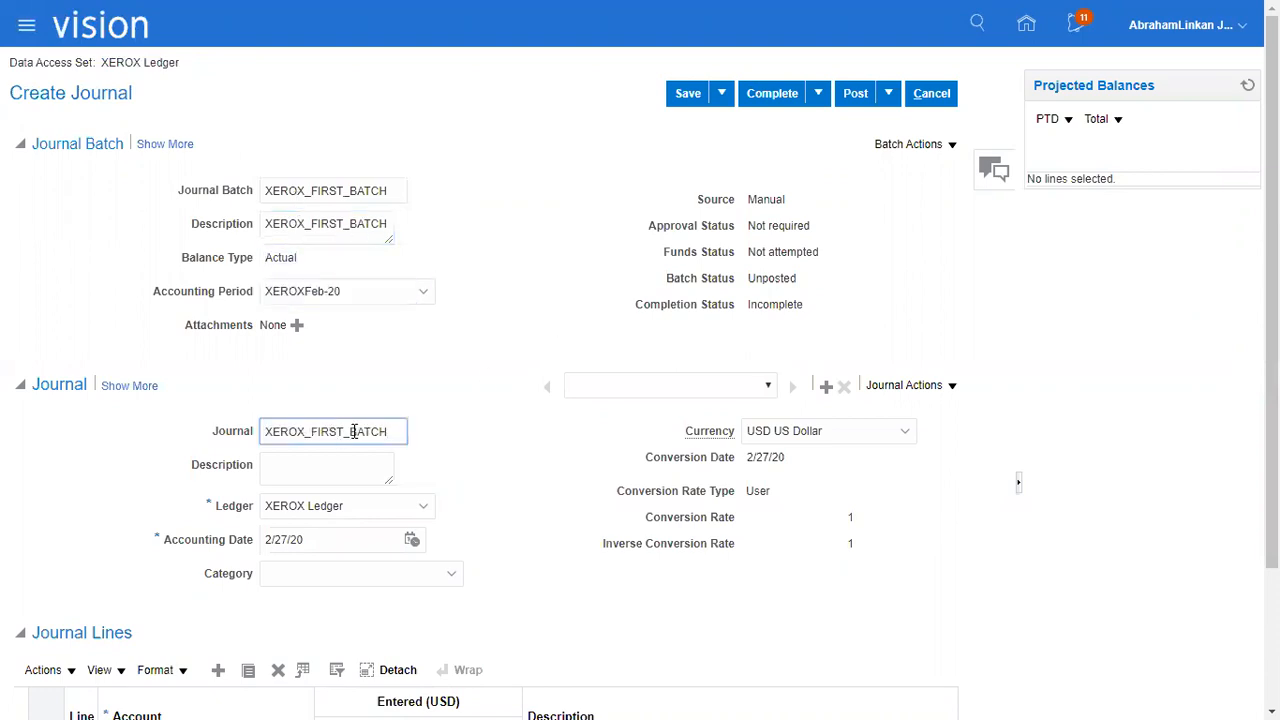
left_click_drag(346, 430, 512, 439)
type("JOURNAL")
key("Tab")
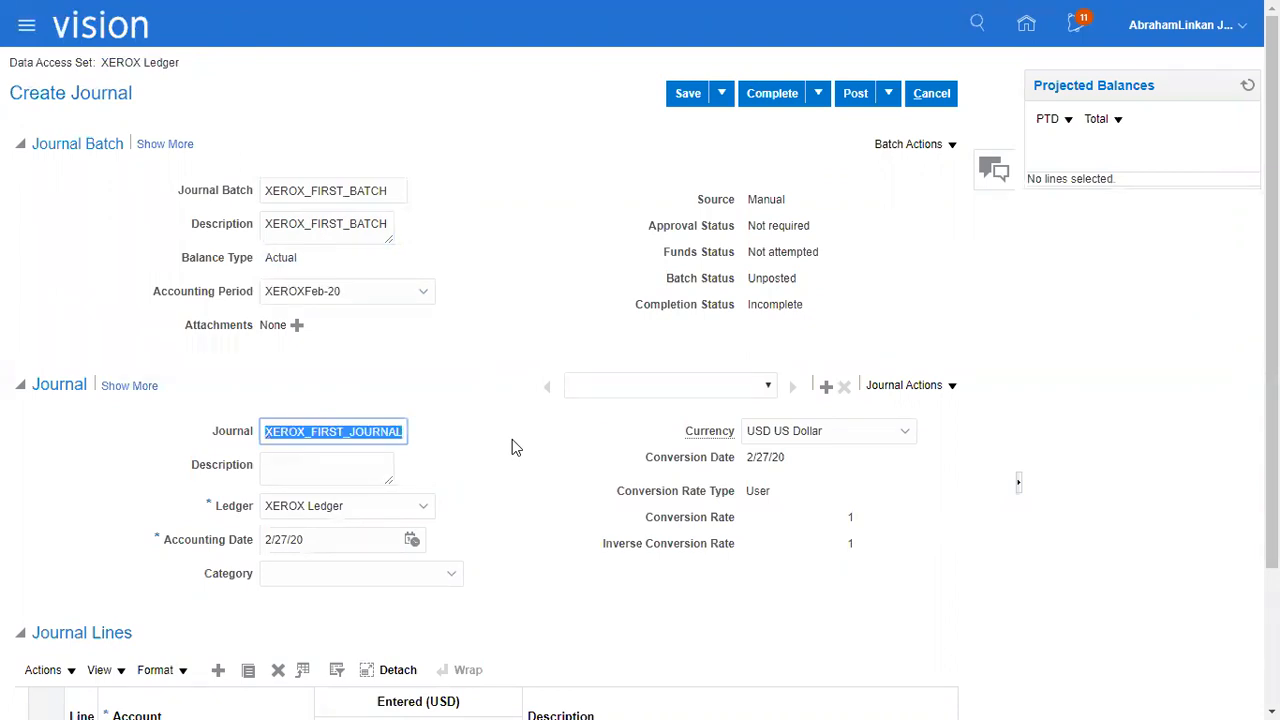
key("ctrl+v")
key("Tab")
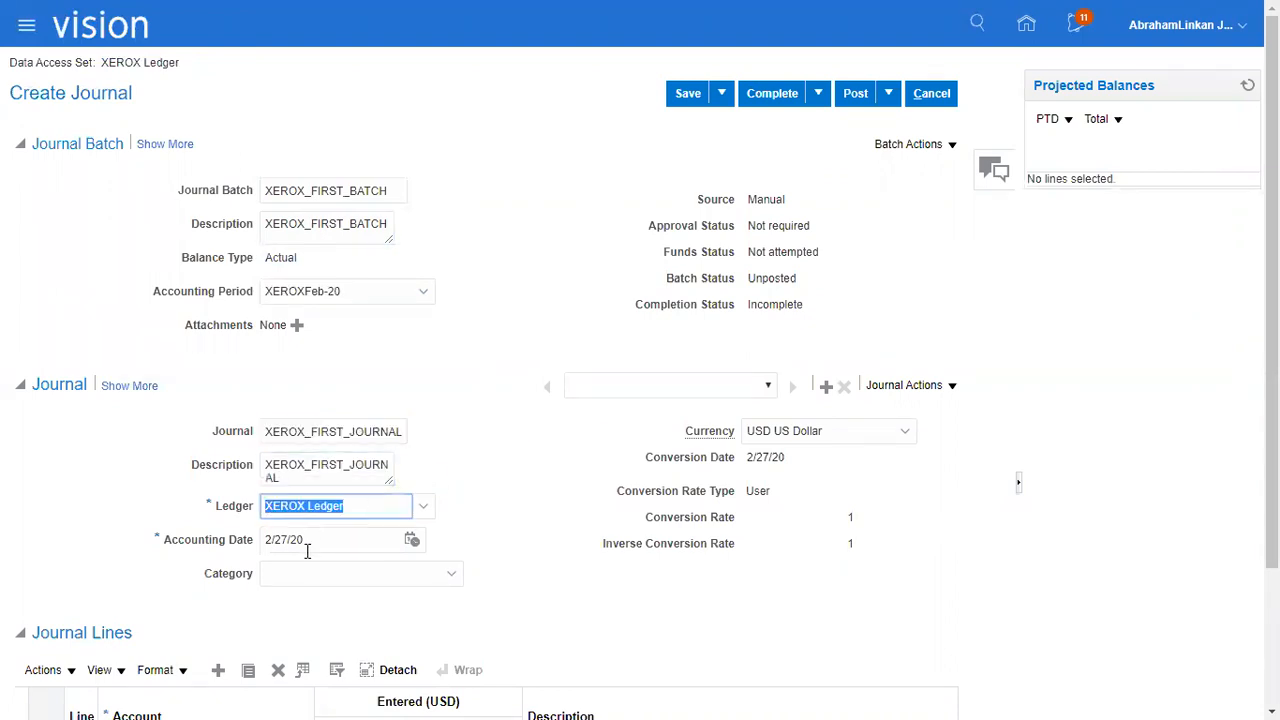
key("Tab")
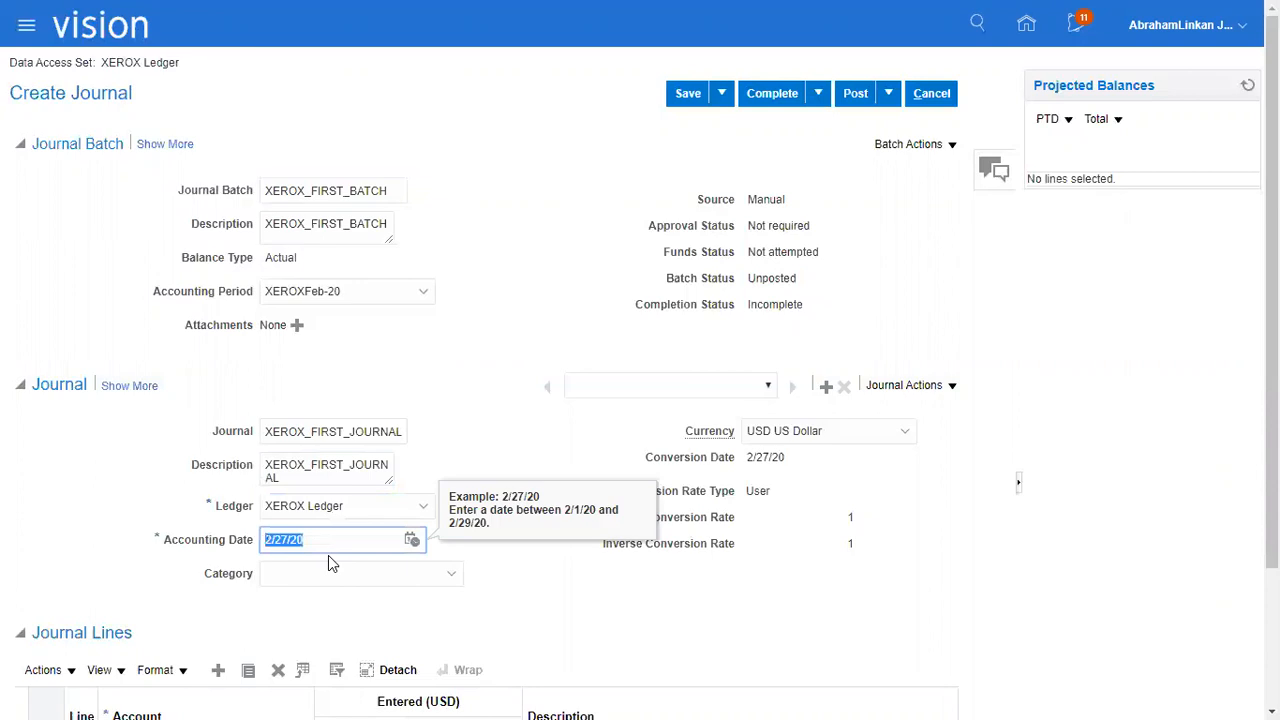
left_click(630, 600)
Widen the Account column and, for journal line 1's account, choose company 01 XEROX Corporation and department 111 Finance.
scroll(630, 600, "down", 2)
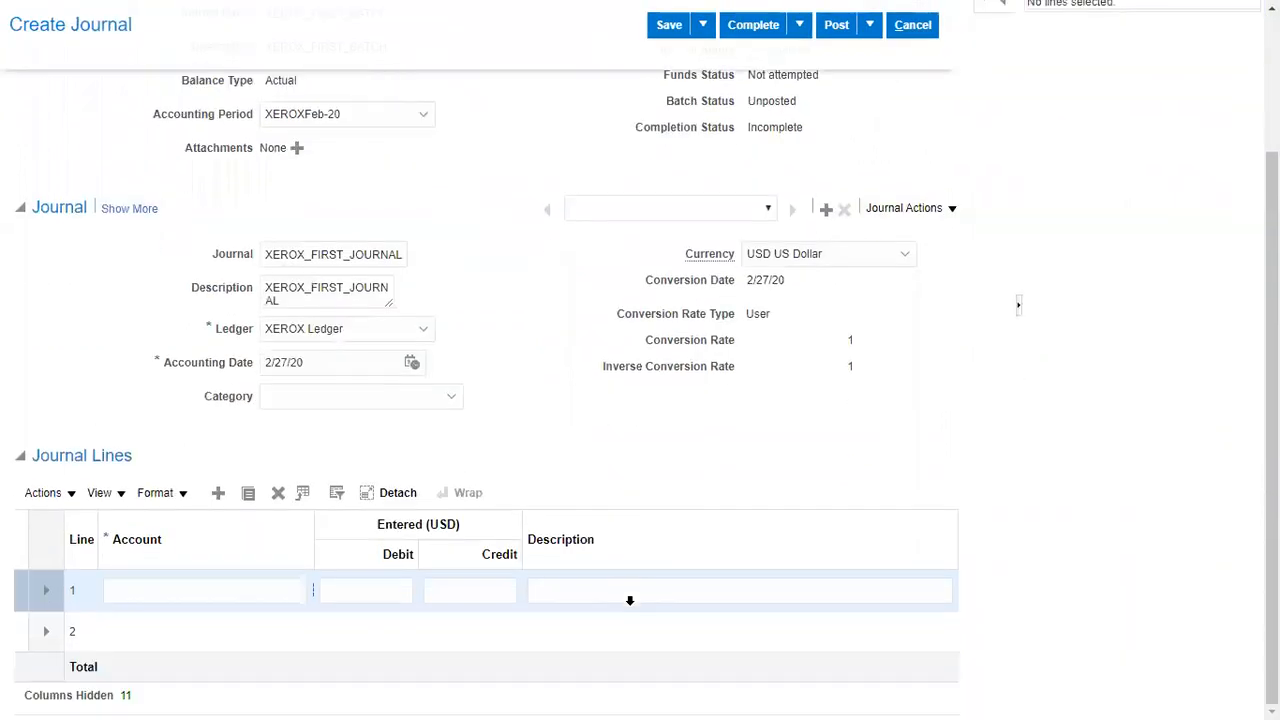
left_click_drag(316, 531, 350, 532)
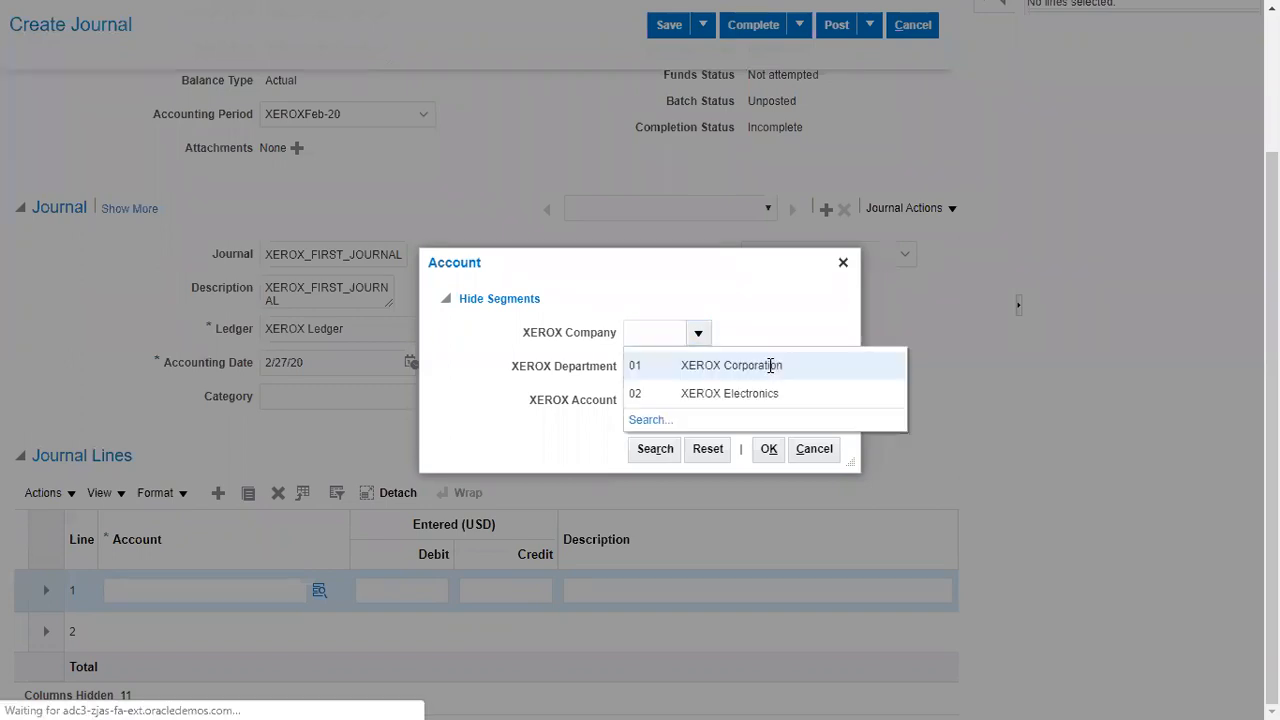
left_click(726, 370)
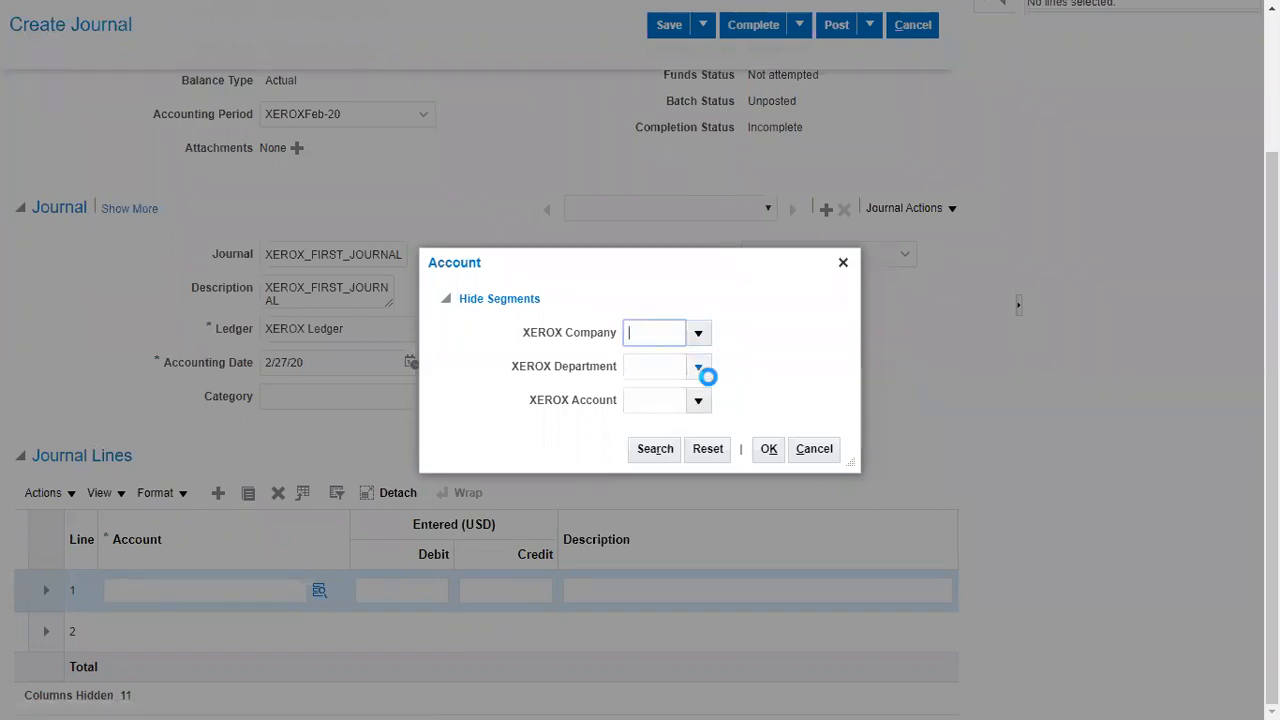
left_click(703, 370)
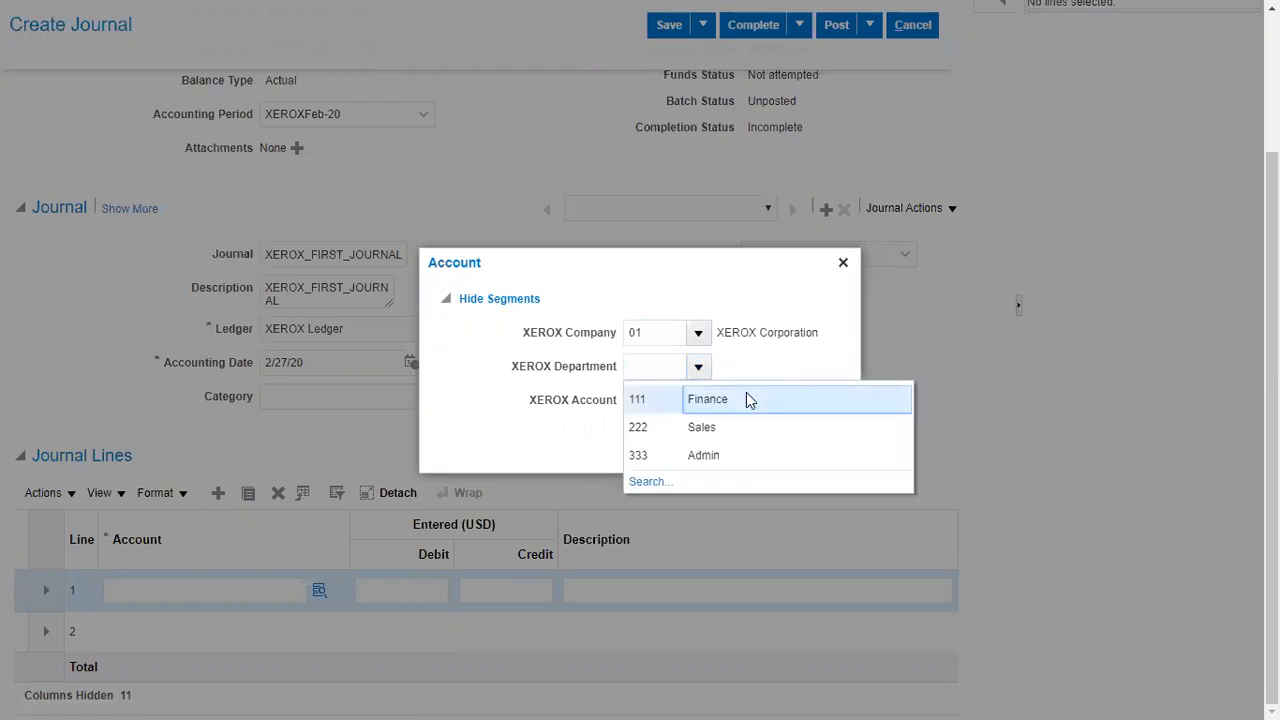
left_click(749, 399)
Find account 15120 Buildings and Improvements by the description "Build", assign it to journal line 1 and enter a debit of 99.
left_click(699, 401)
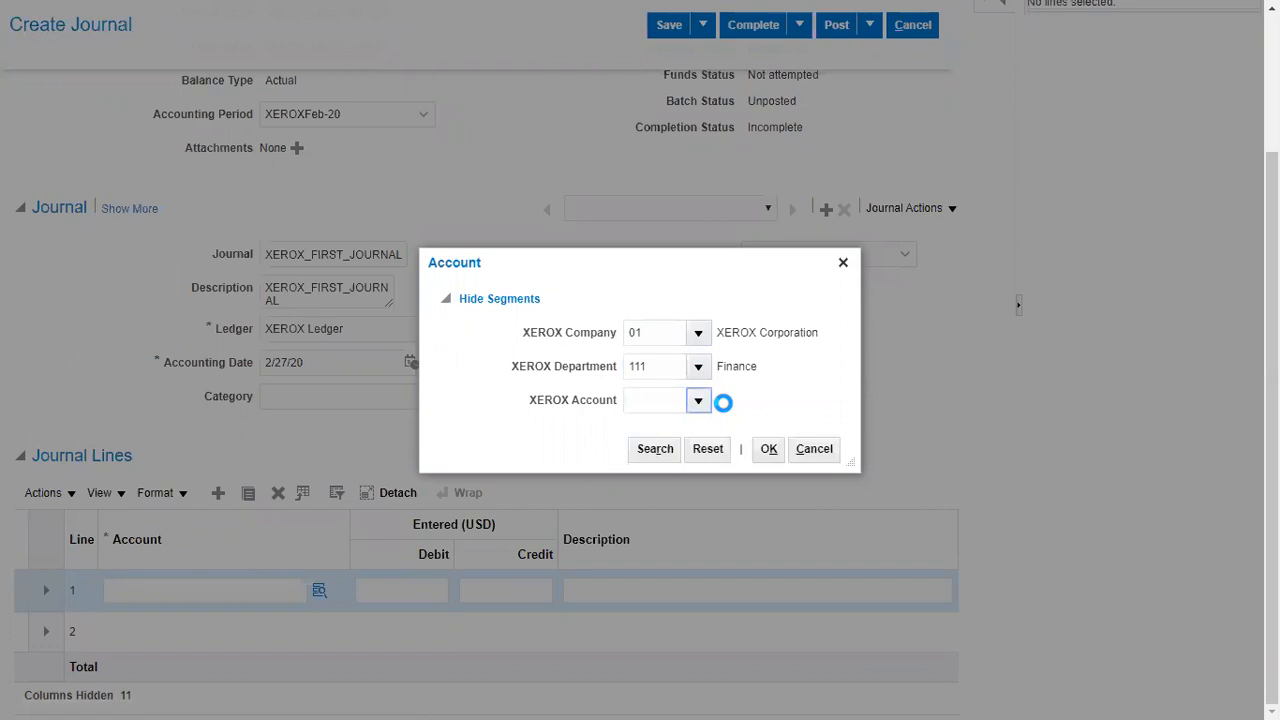
left_click(655, 370)
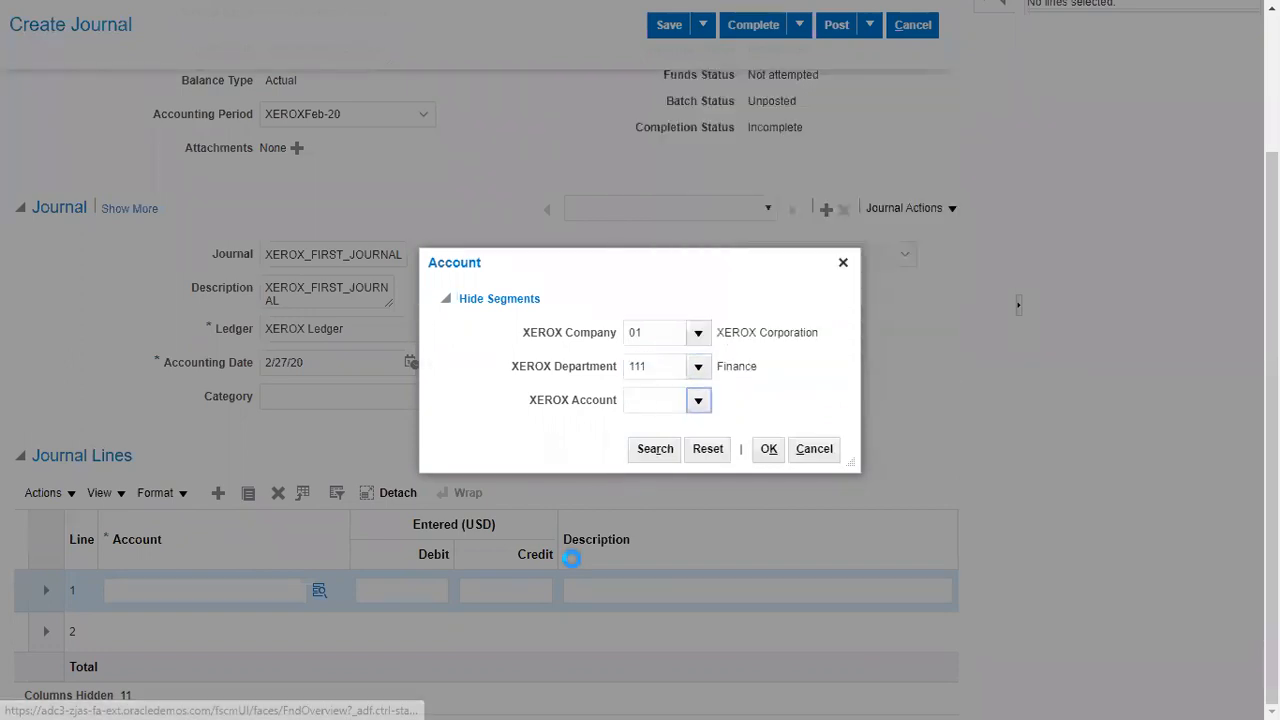
left_click(648, 372)
type("b")
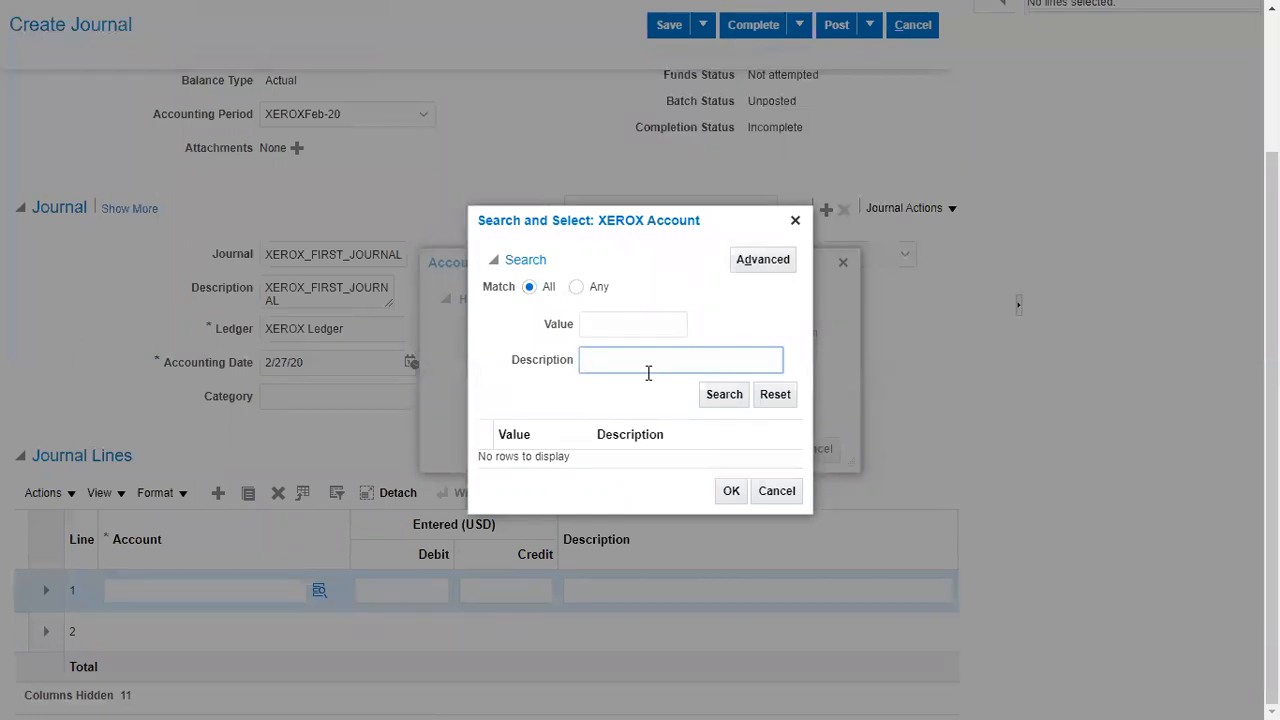
type("uild")
key("Return")
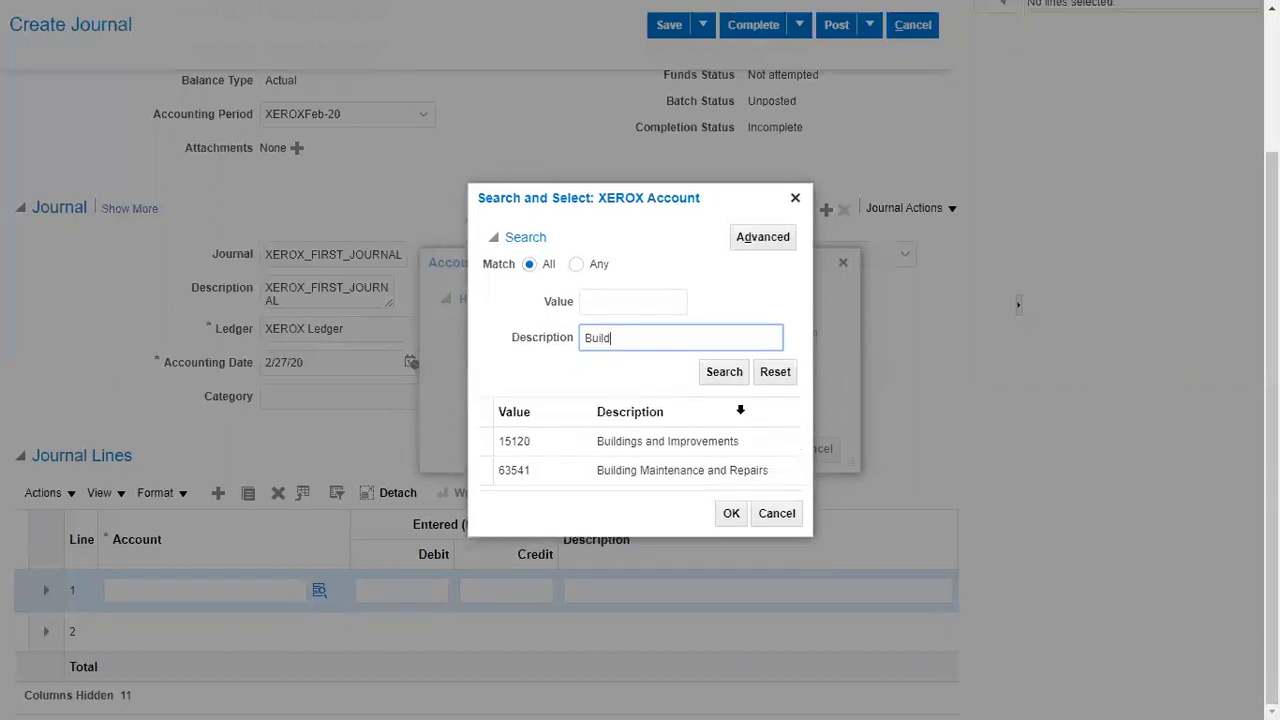
left_click(751, 446)
left_click(732, 513)
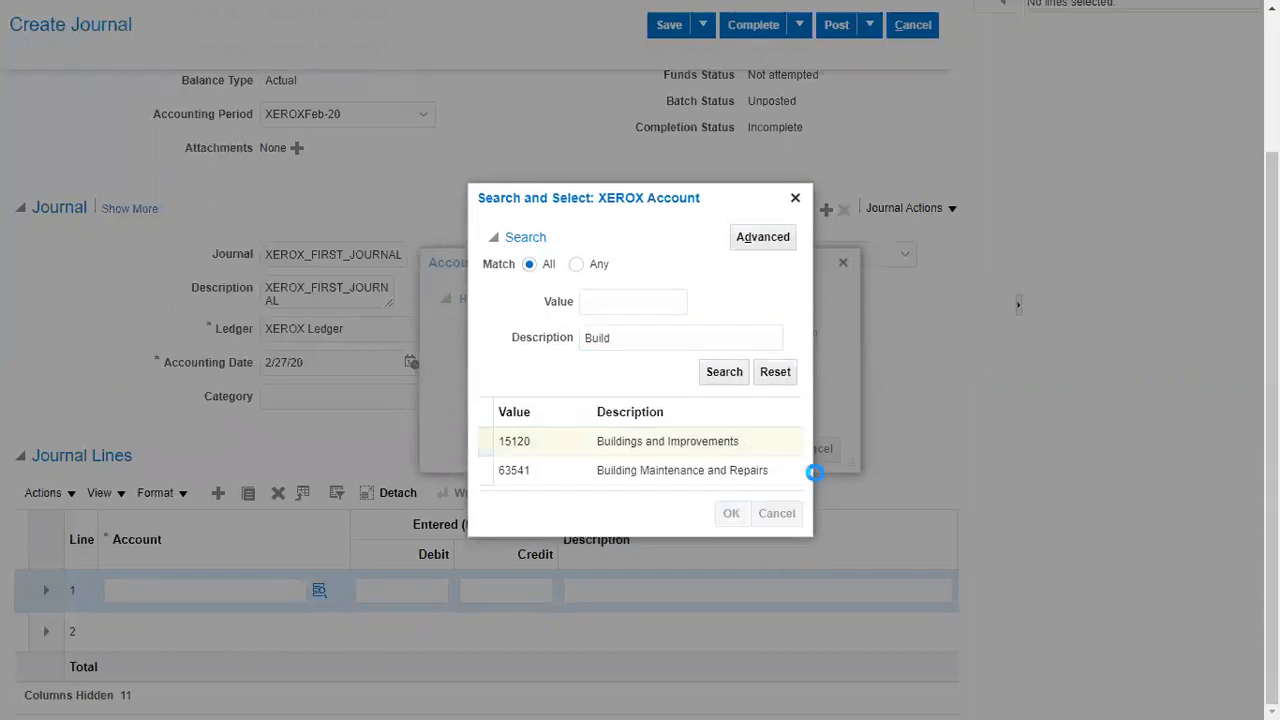
left_click(769, 451)
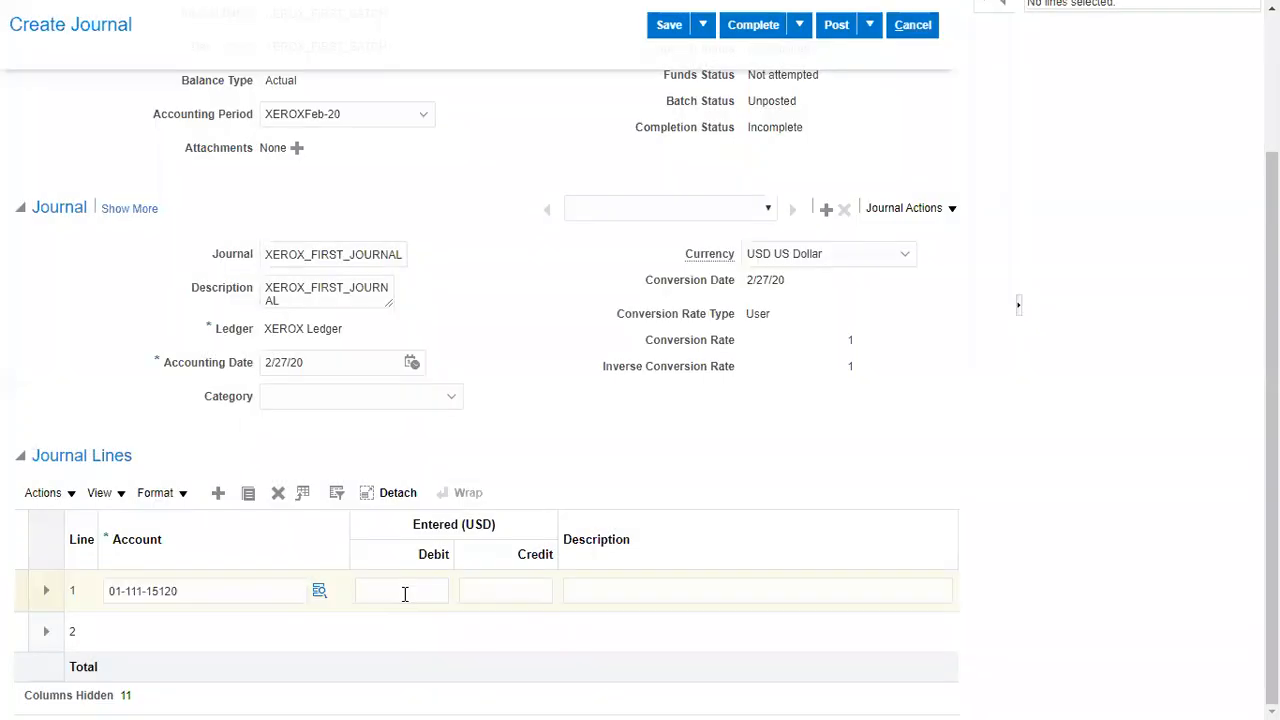
left_click(403, 593)
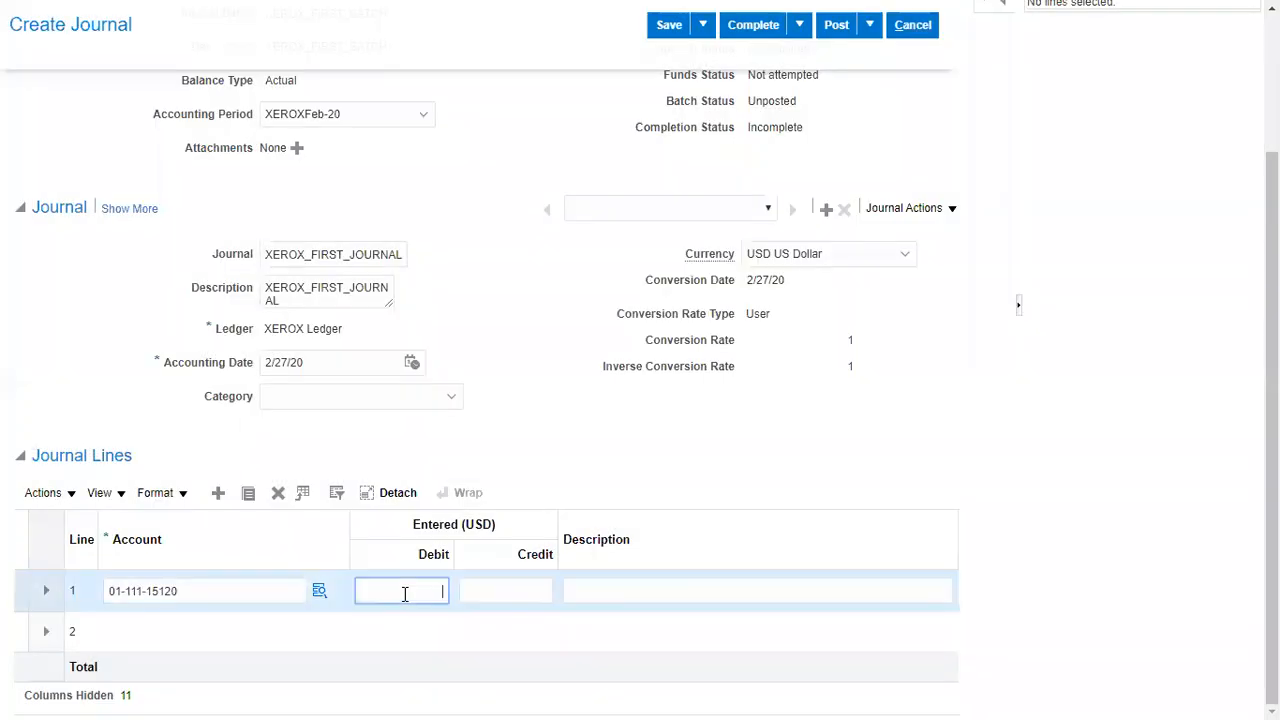
left_click(210, 645)
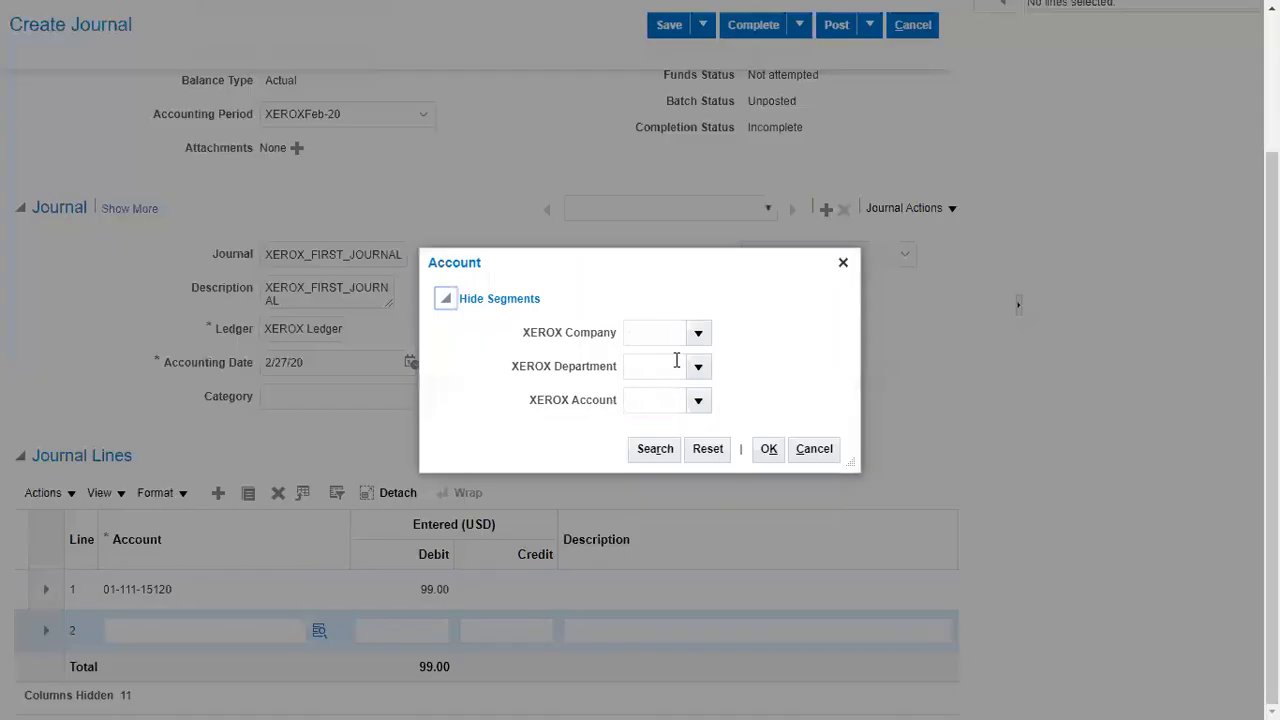
left_click(675, 333)
type("01")
key("Tab")
type("111")
key("Tab")
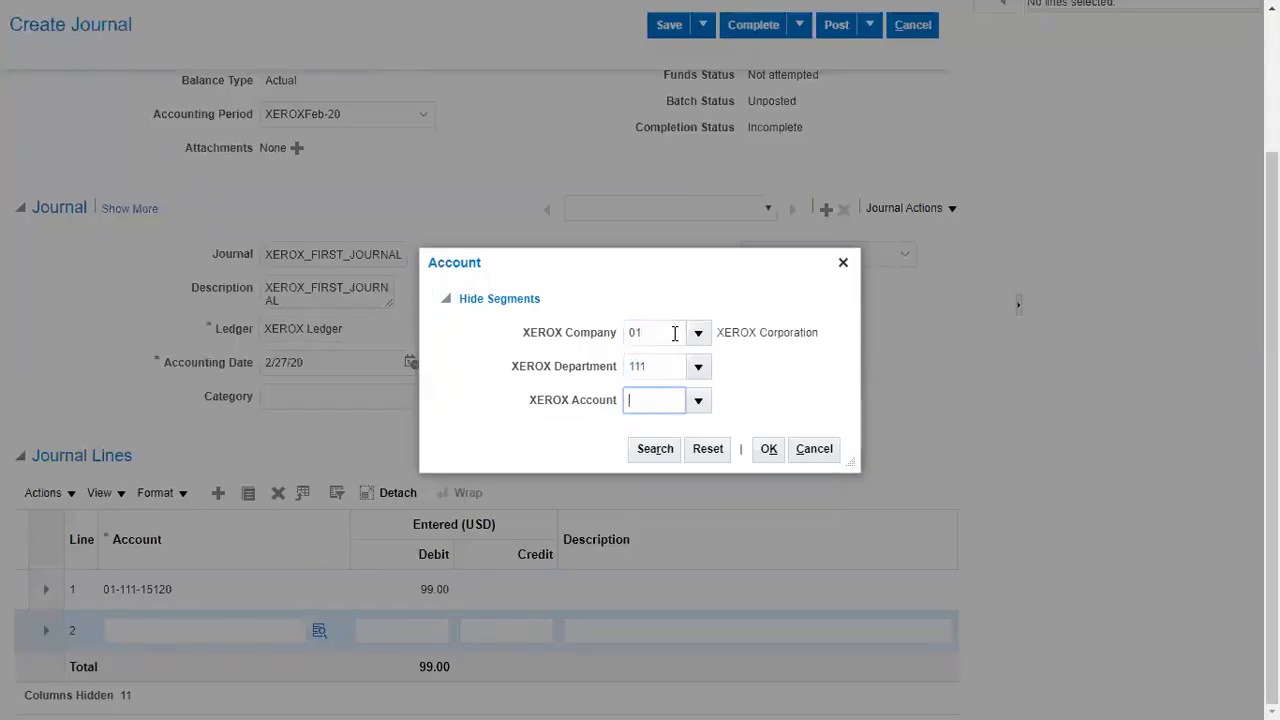
left_click(698, 400)
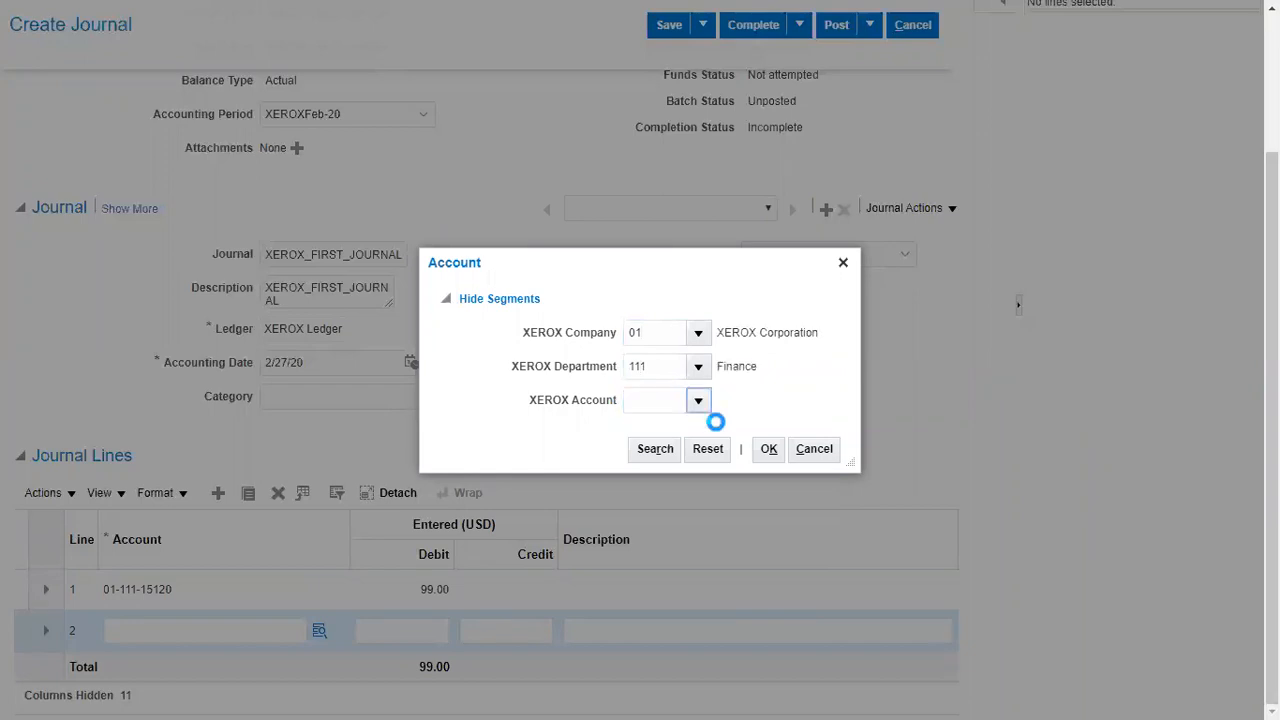
left_click(768, 231)
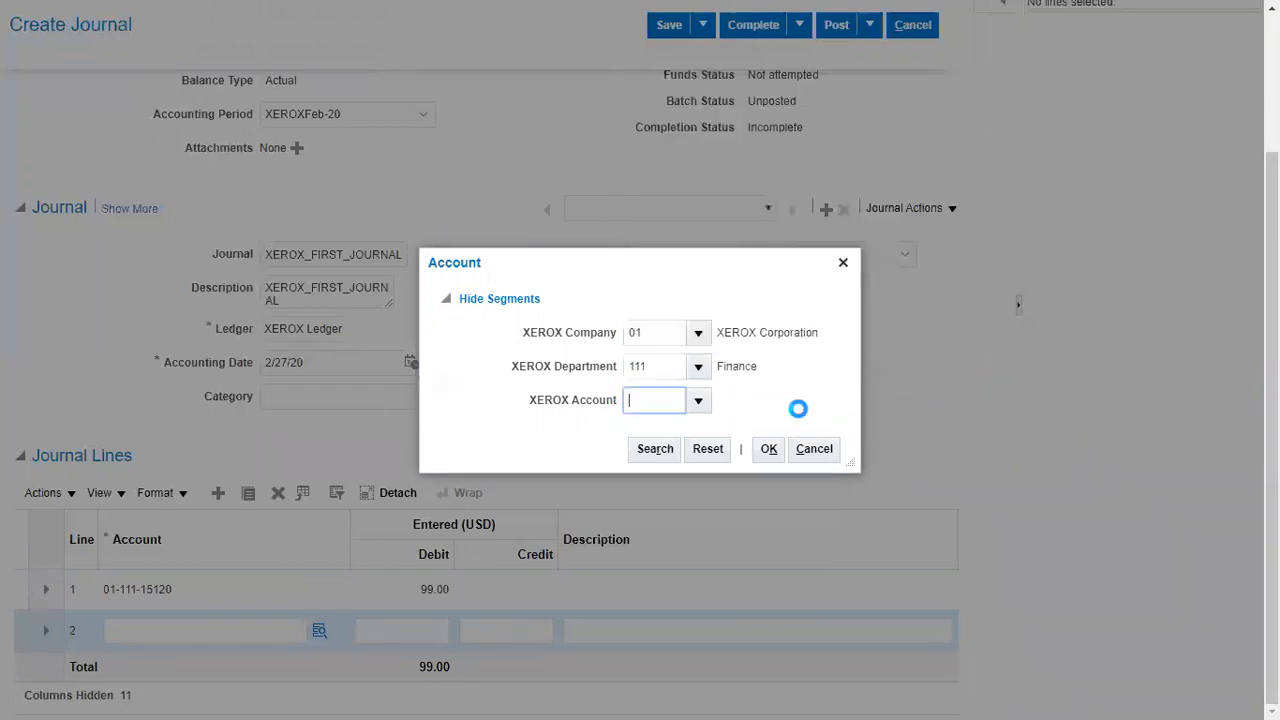
left_click(768, 448)
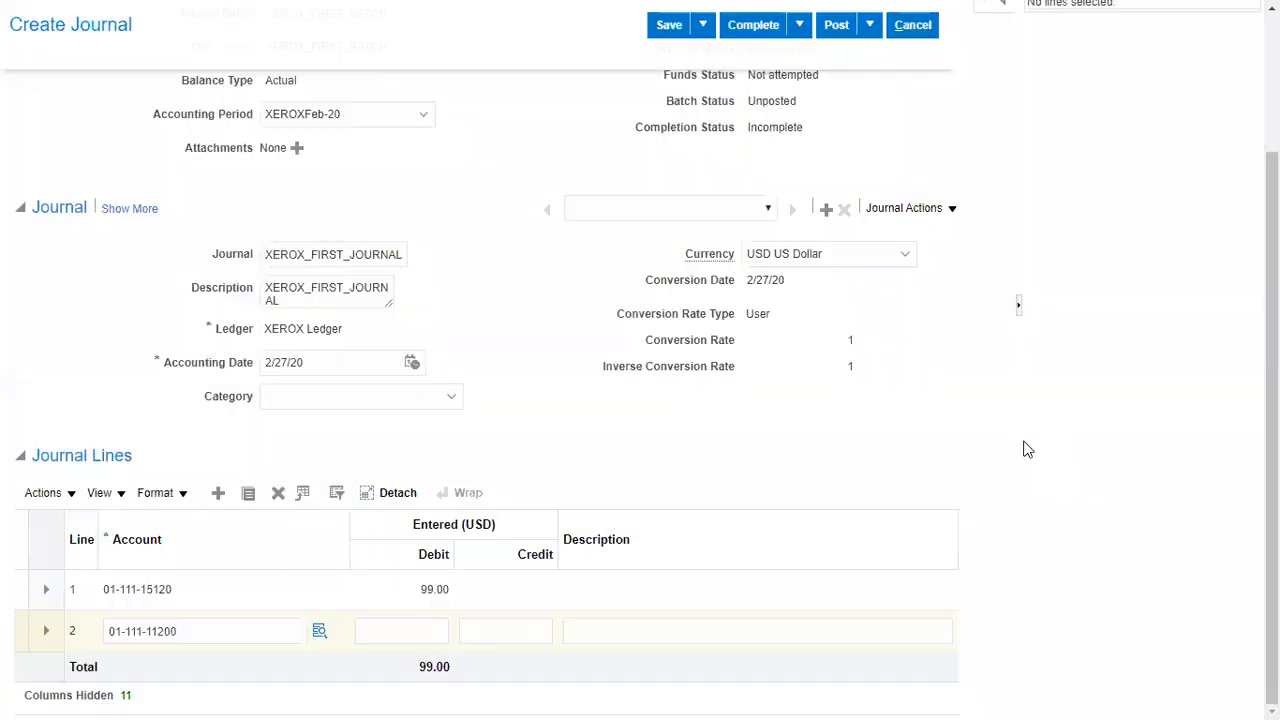
left_click(510, 631)
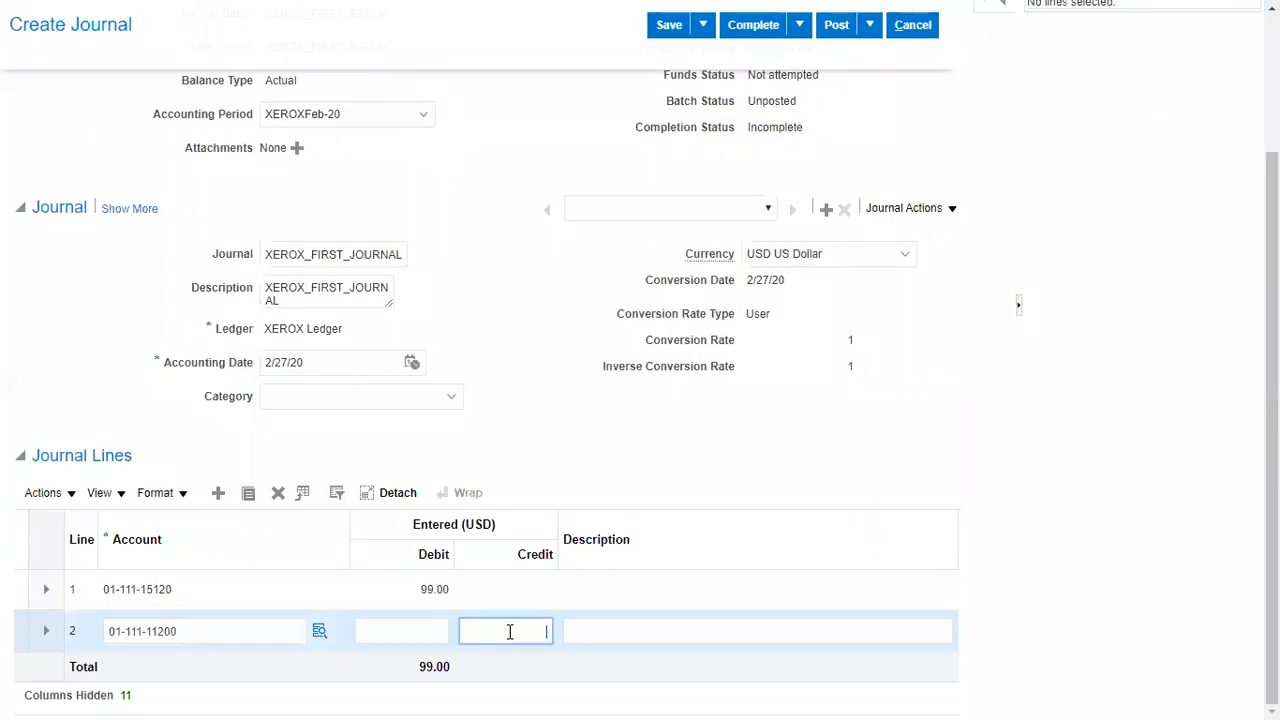
type("99")
Review the batch's source, approval, funds, batch and completion statuses and try to save the journal.
scroll(829, 357, "up", 1)
scroll(829, 357, "up", 1)
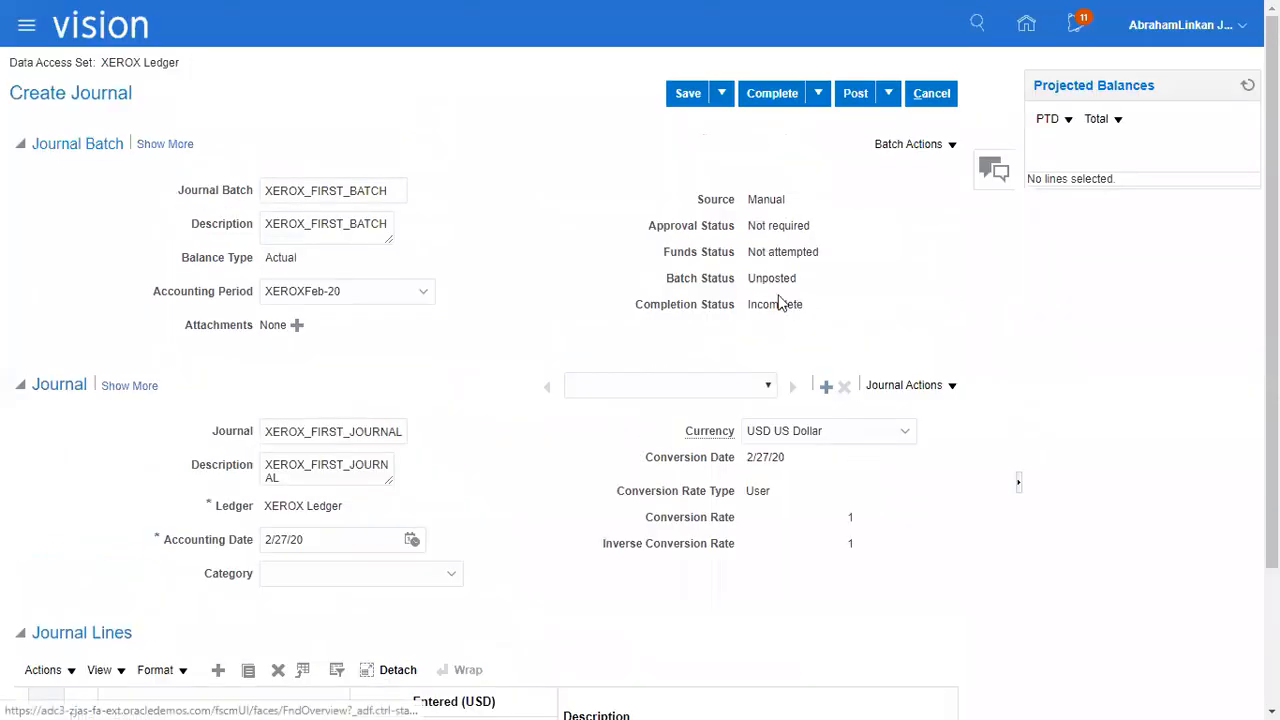
left_click_drag(749, 205, 843, 258)
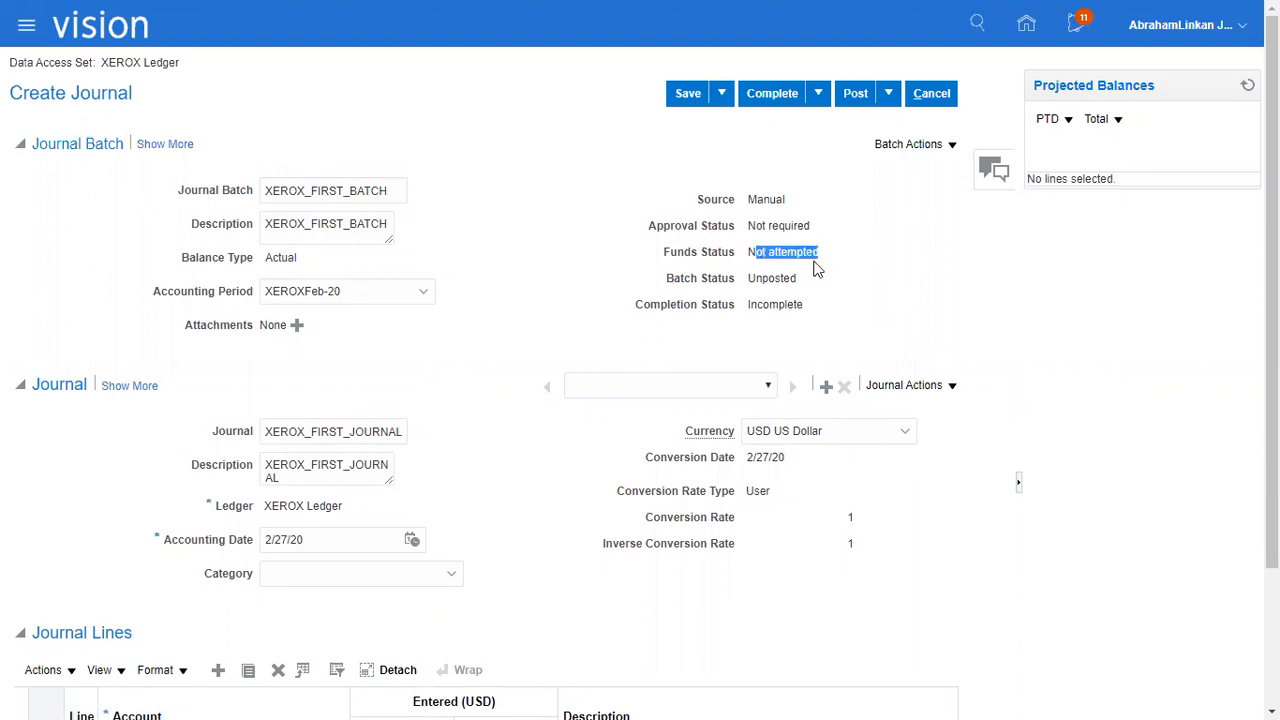
left_click_drag(750, 277, 831, 313)
left_click(688, 93)
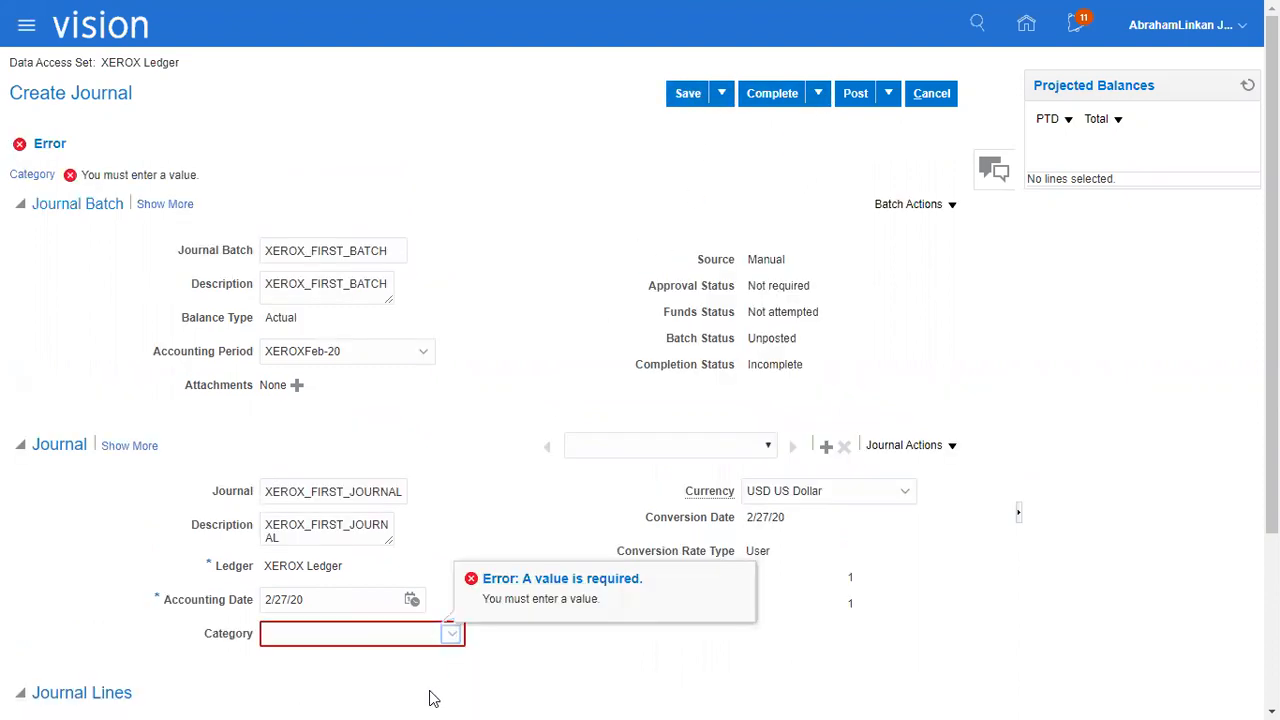
Set the journal category to Adjustment and save the journal.
left_click(452, 634)
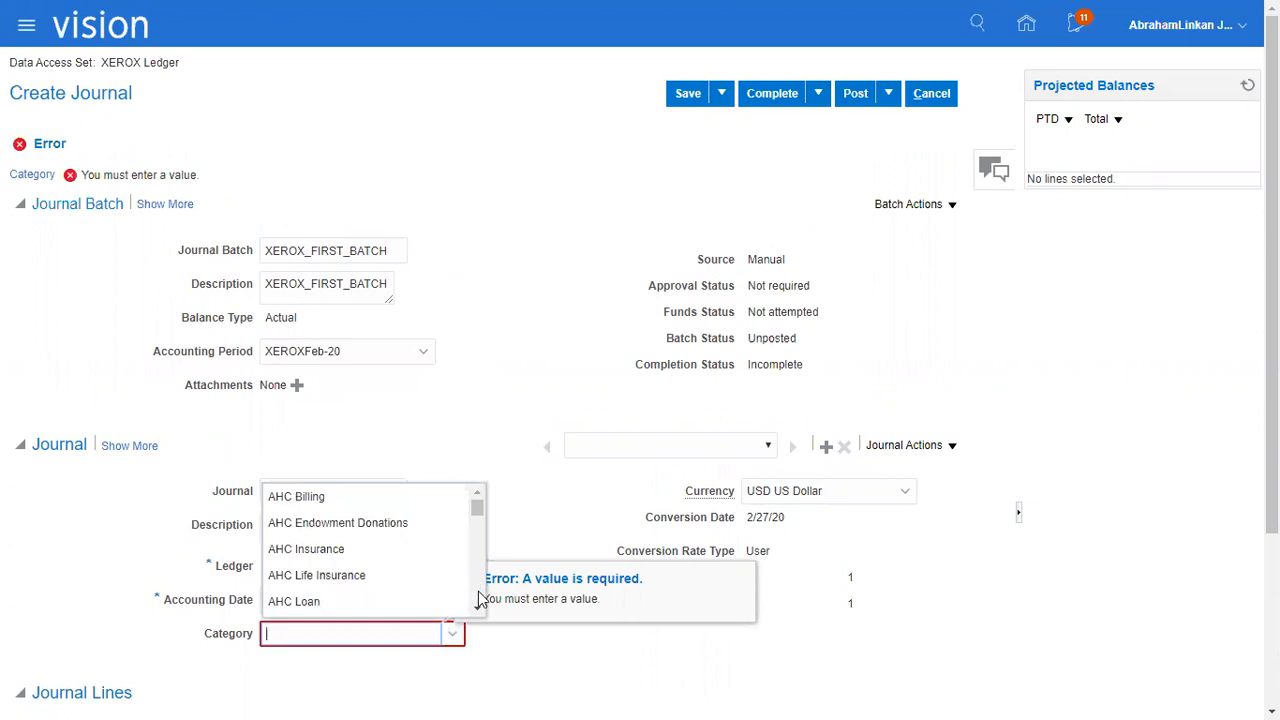
scroll(480, 598, "down", 2)
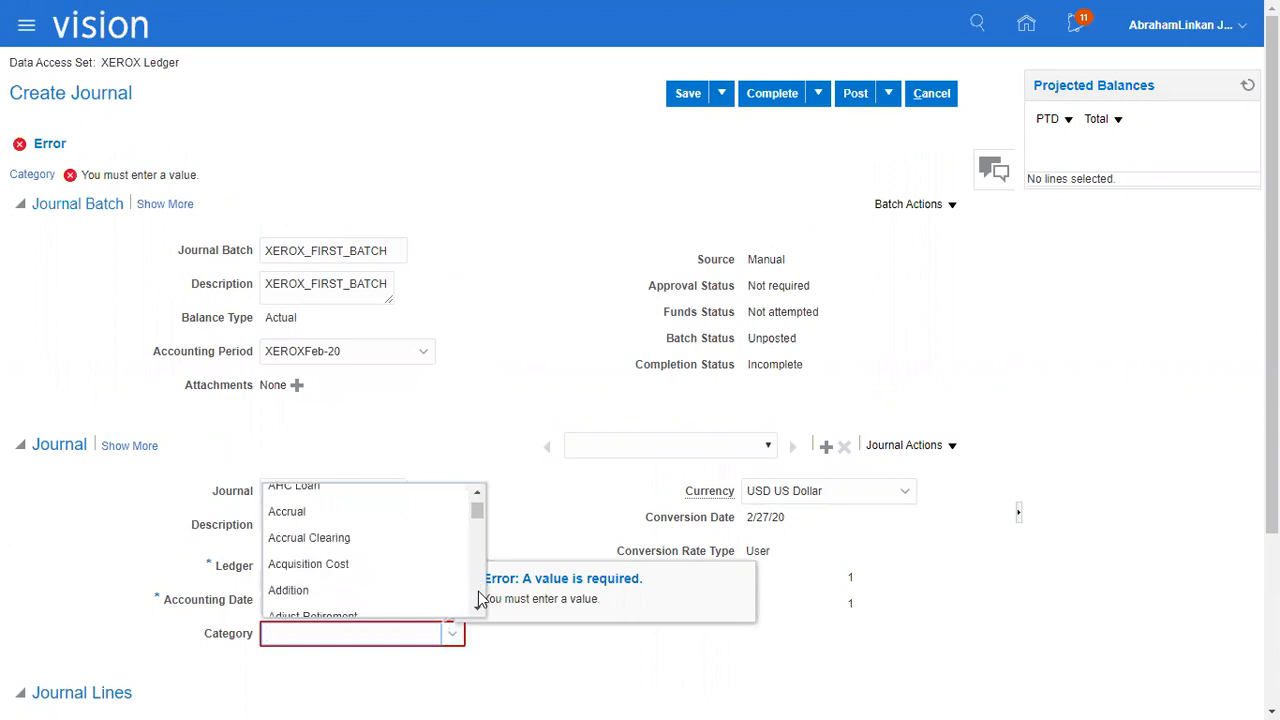
scroll(403, 564, "down", 2)
left_click(398, 560)
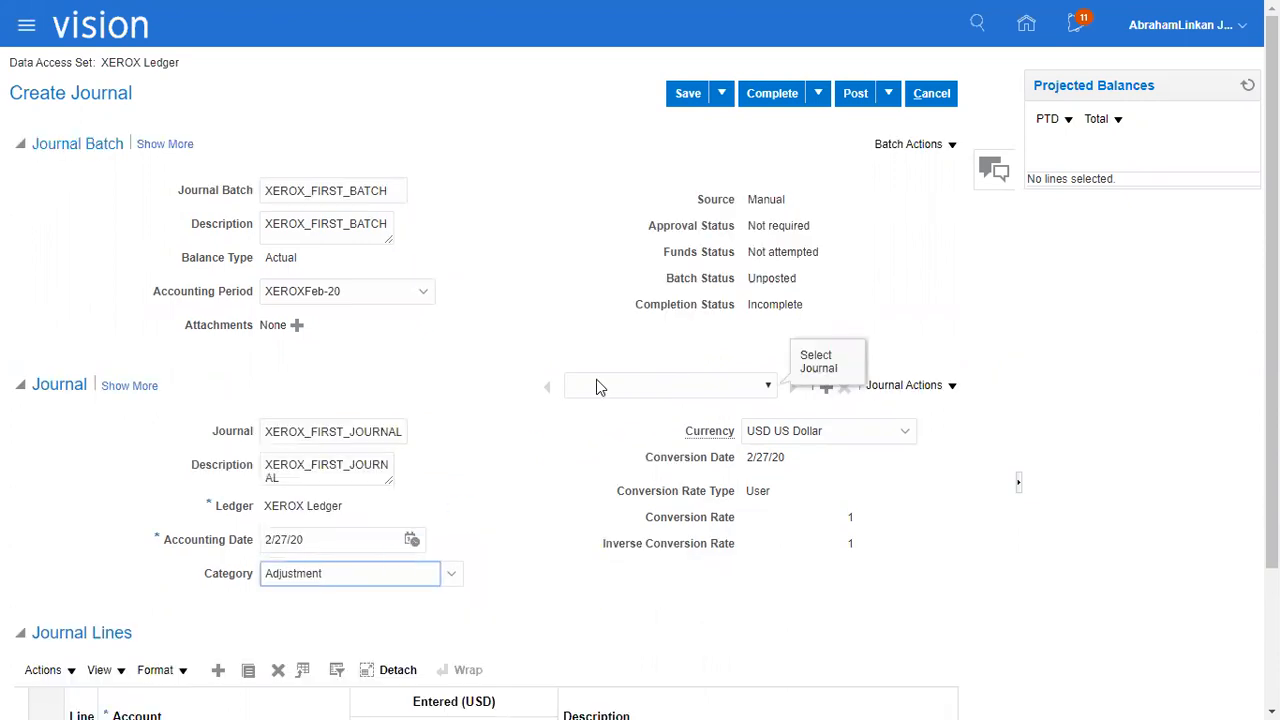
left_click(684, 98)
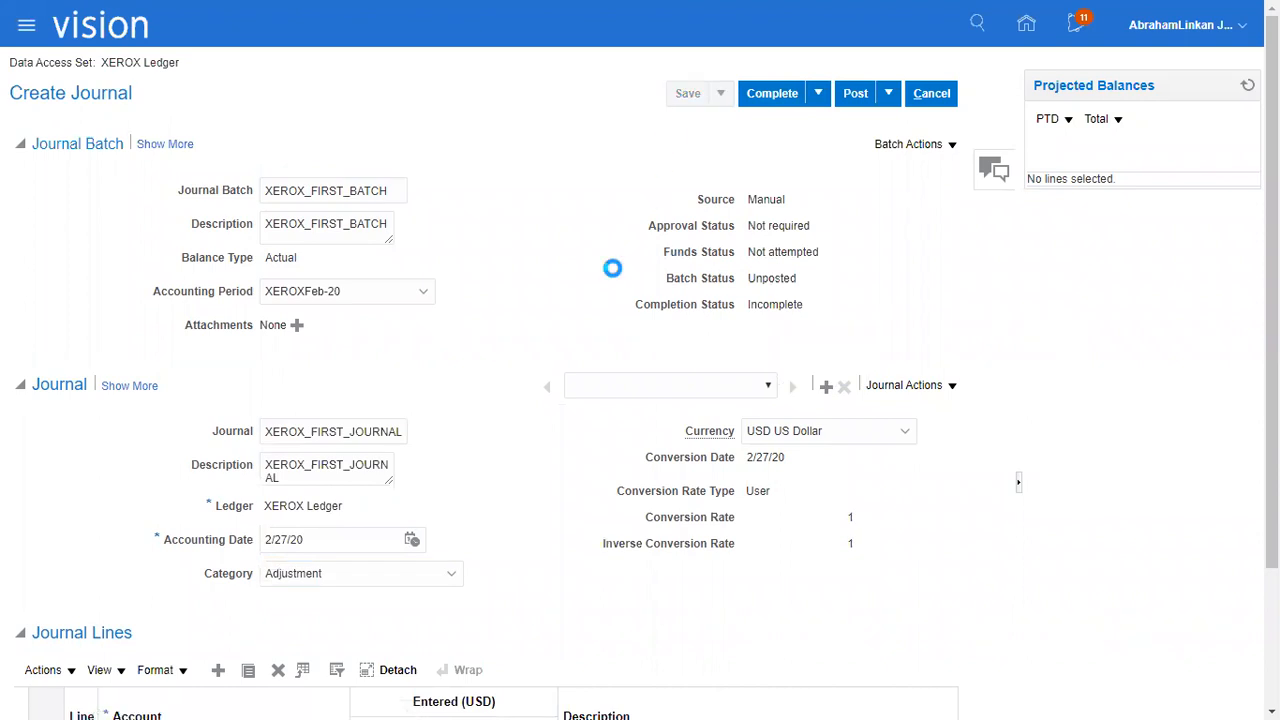
Mark the XEROX_FIRST_BATCH journal batch as complete and submit it for posting.
left_click(766, 94)
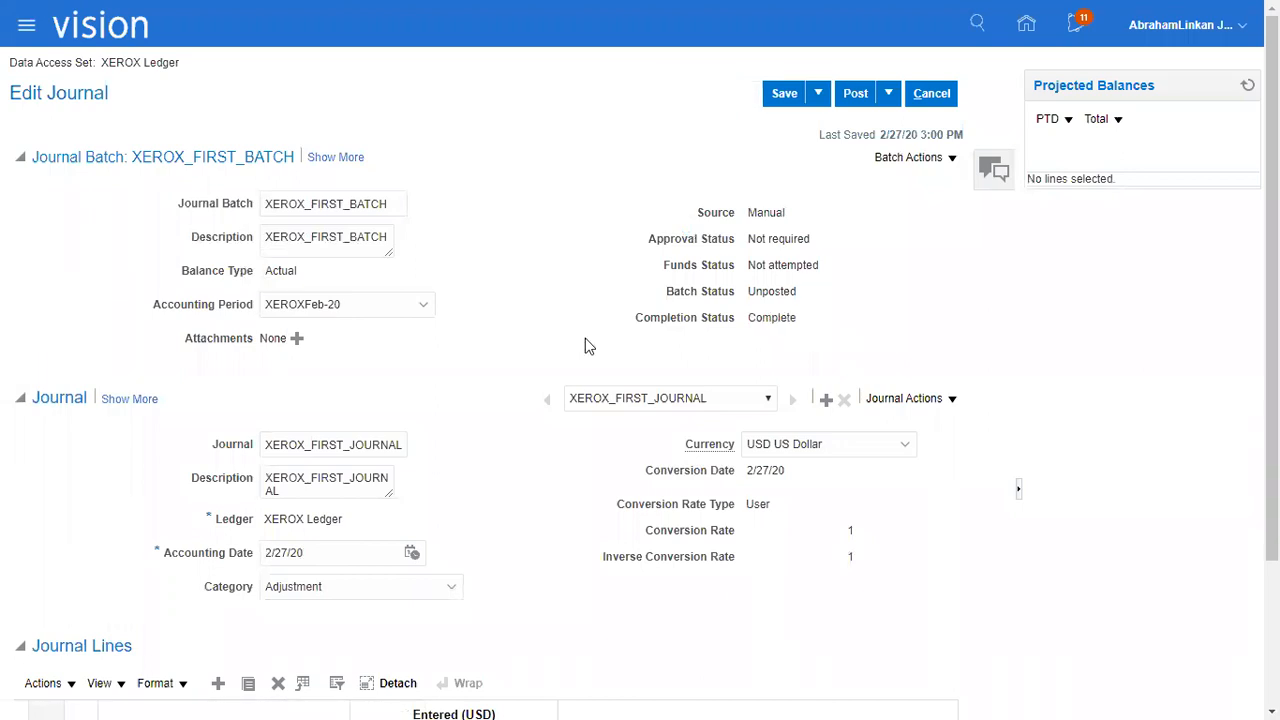
left_click(855, 93)
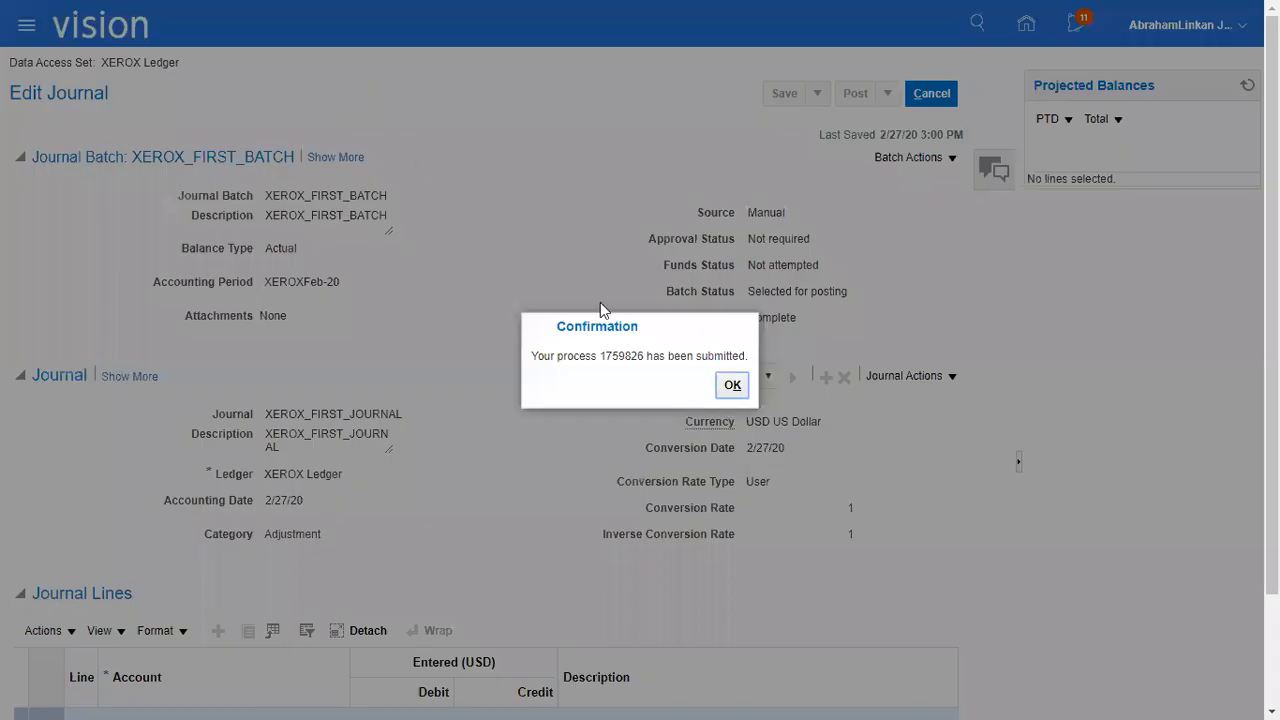
left_click(730, 385)
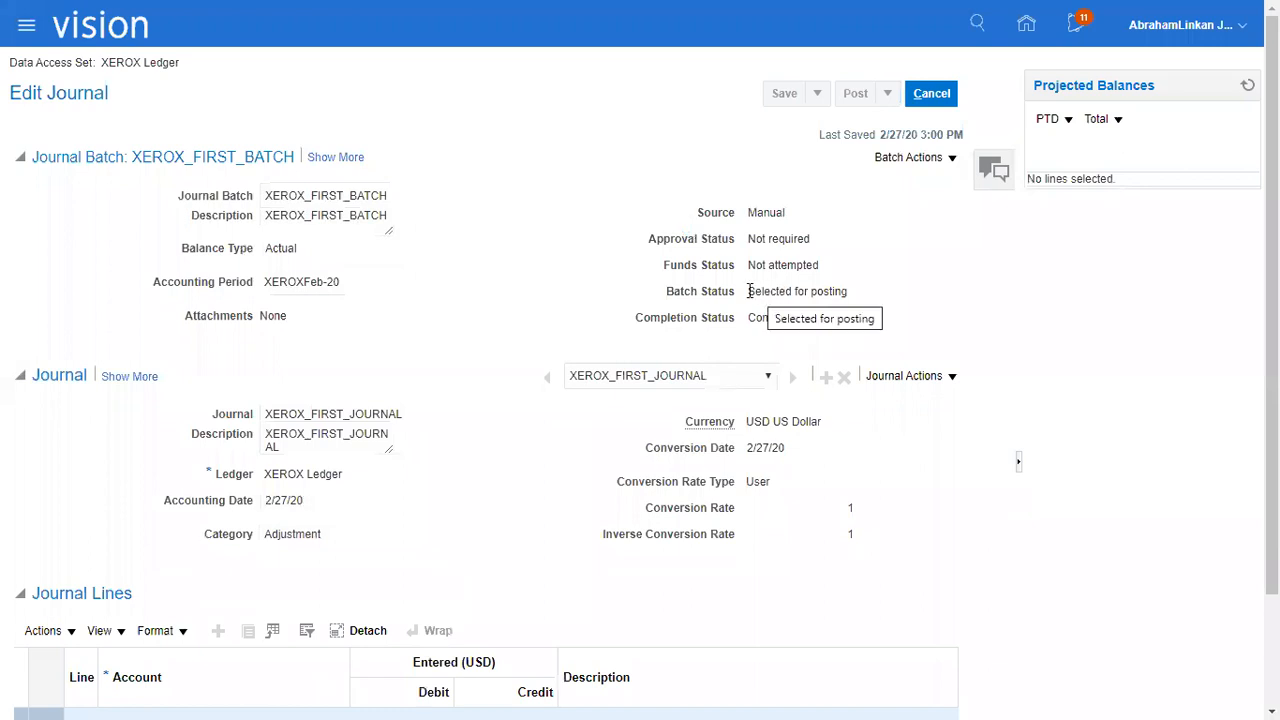
Check the batch status of XEROX_FIRST_BATCH and switch to Excel to review the Create Journal & Post row of the task list.
left_click_drag(749, 291, 849, 291)
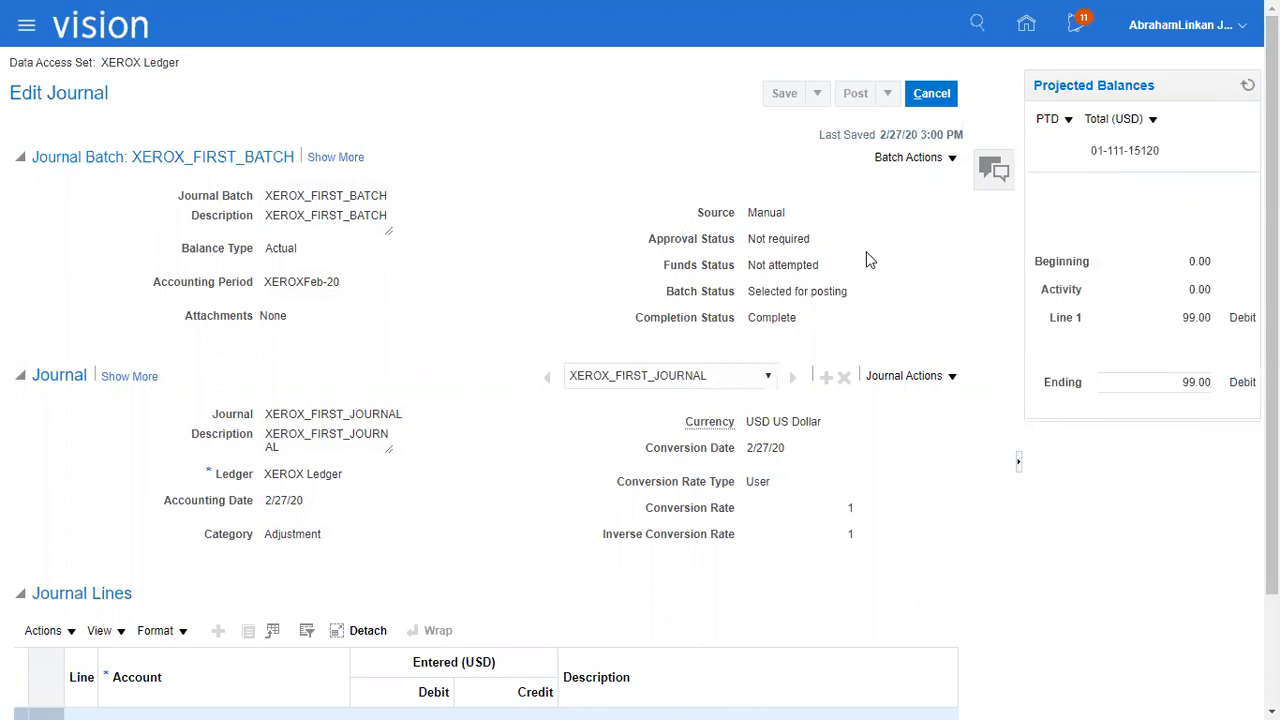
key("alt+Tab")
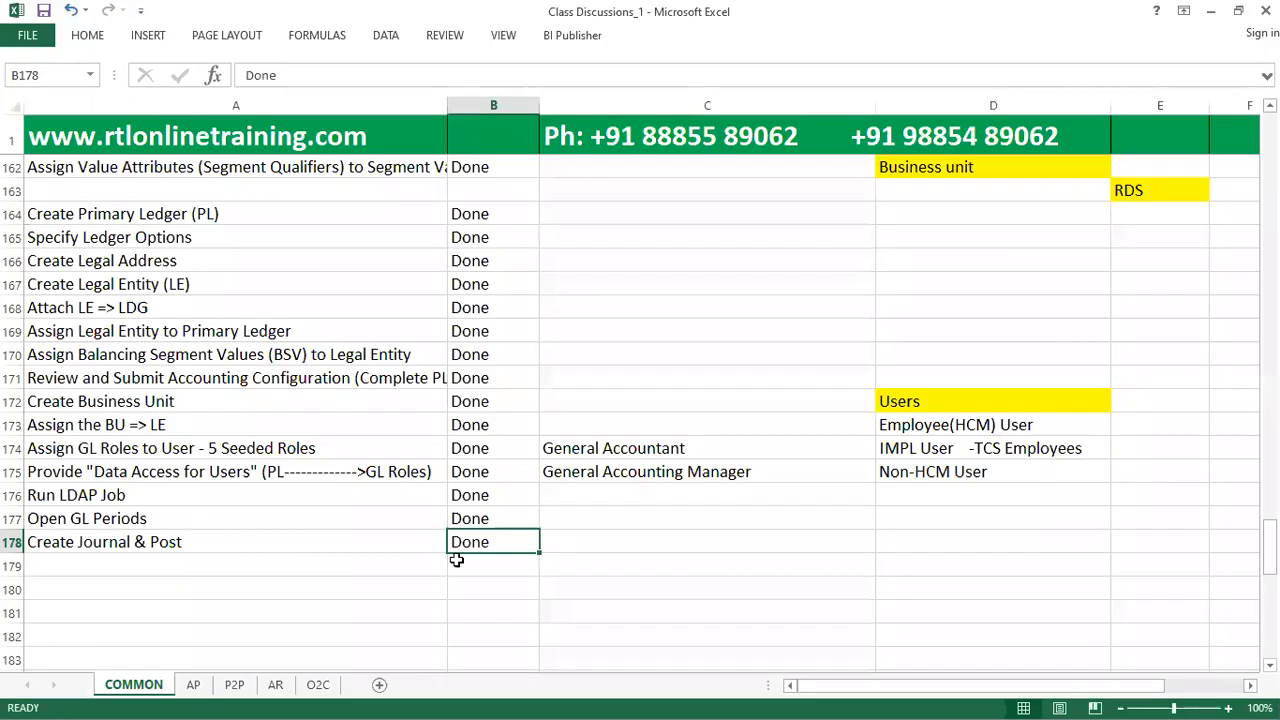
left_click(410, 542)
left_click(510, 534)
Switch to the RTL Online Courses site in Chrome, open the list of all courses and browse the Oracle Fusion offerings.
key("alt+Tab")
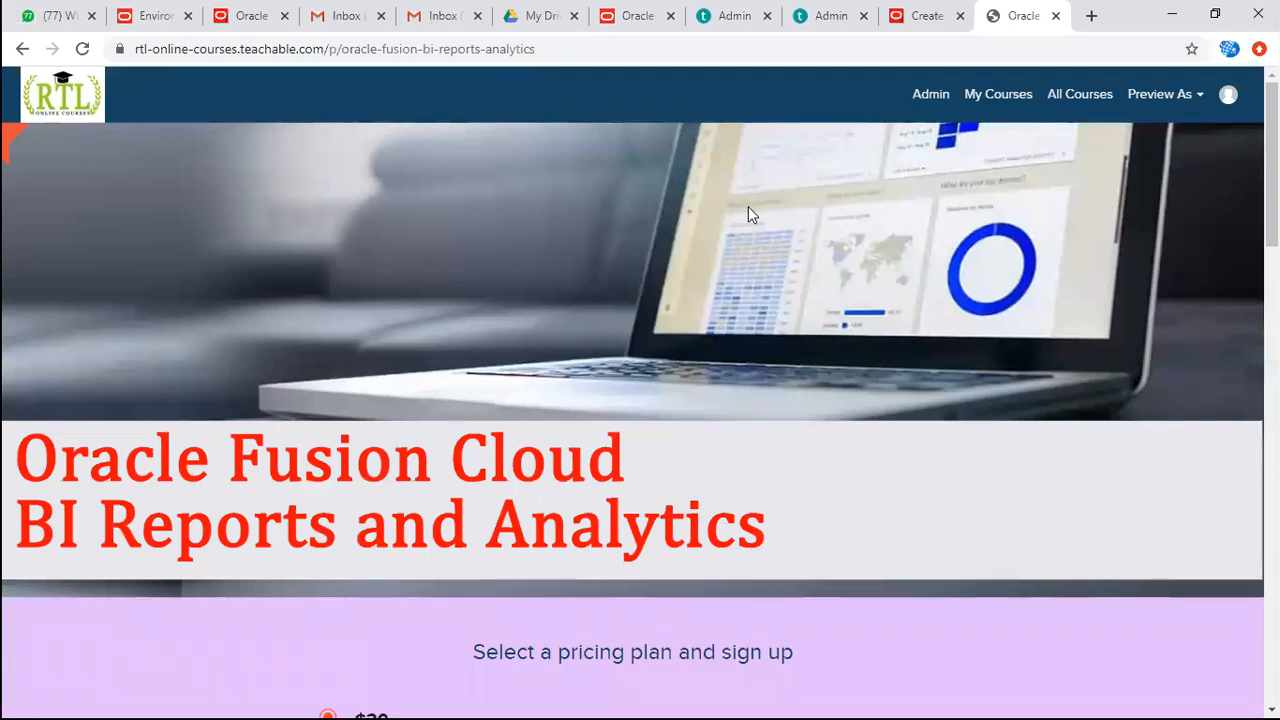
key("F5")
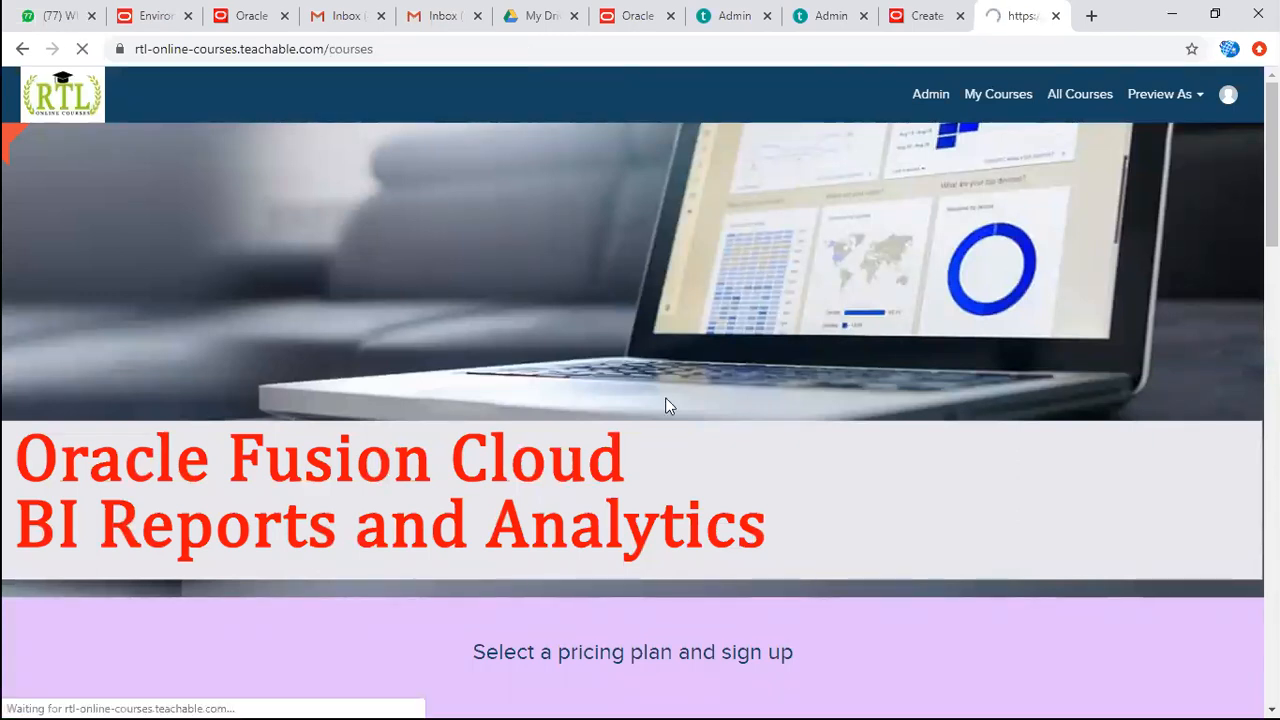
scroll(402, 512, "down", 4)
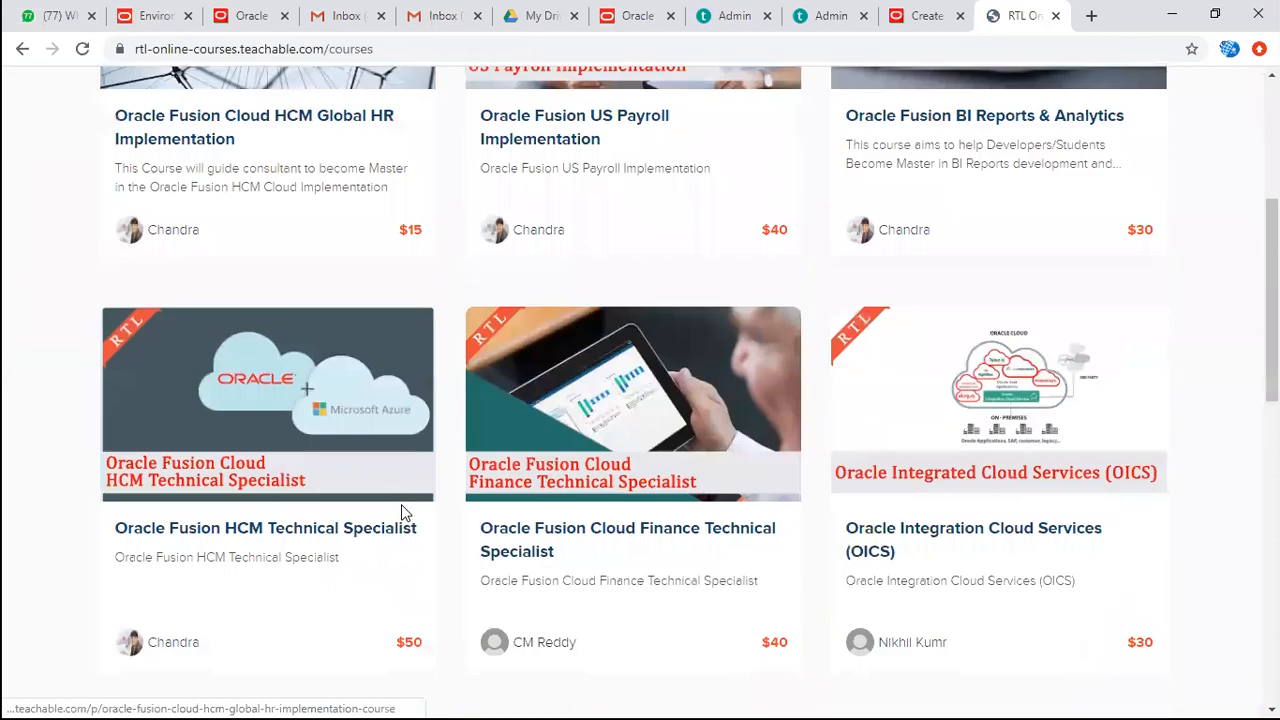
scroll(365, 519, "down", 4)
scroll(365, 519, "down", 2)
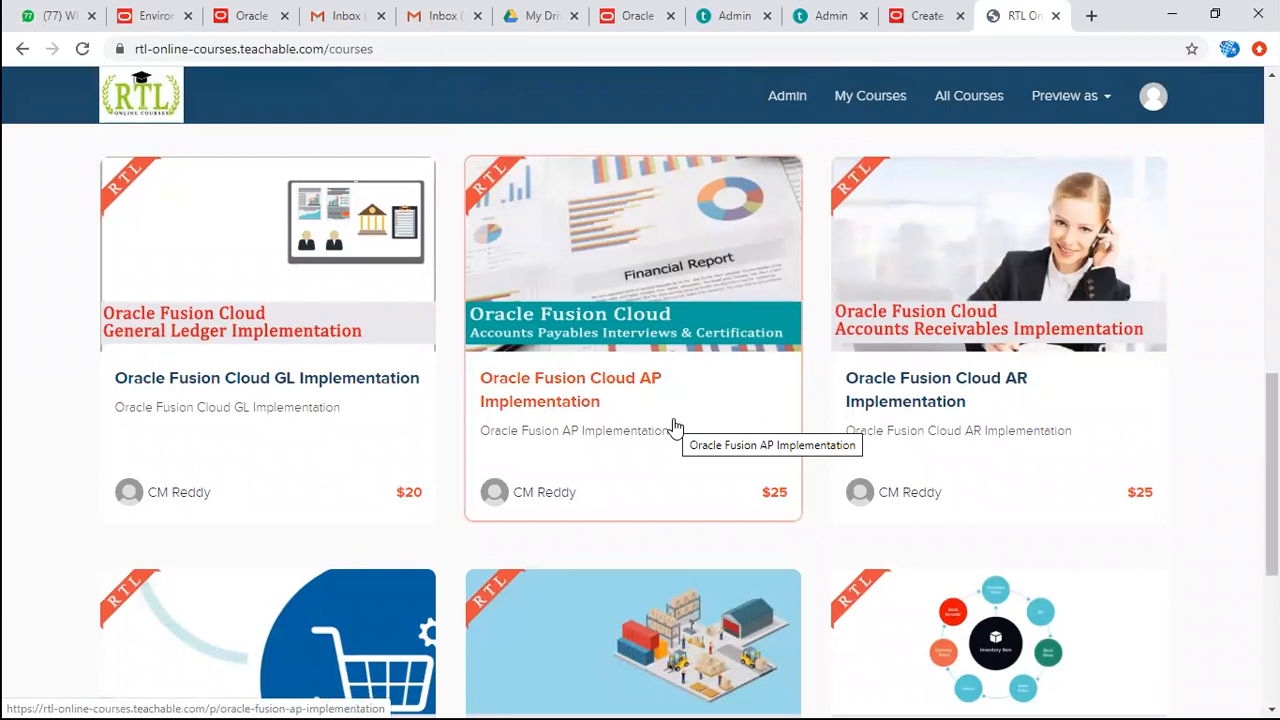
scroll(900, 392, "down", 3)
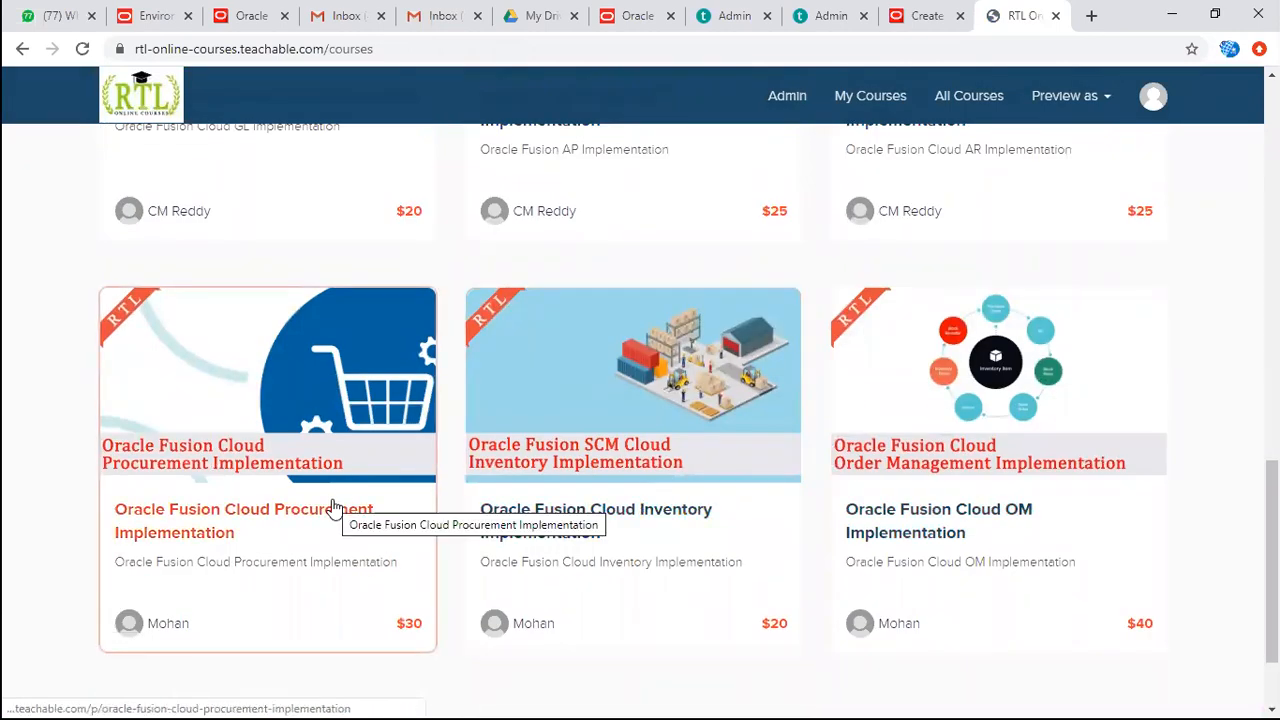
scroll(600, 440, "up", 3)
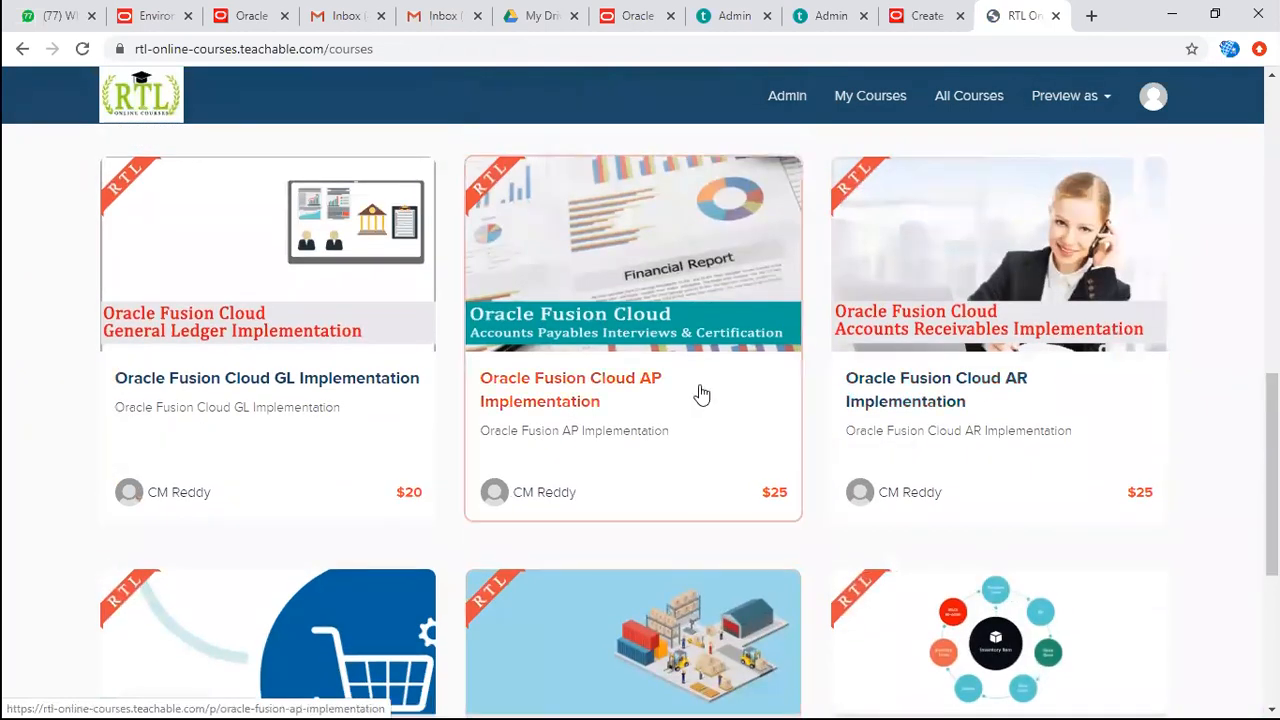
Open the Oracle Fusion Cloud AP Implementation course and review its full curriculum, expanding the hidden sections.
left_click(703, 393)
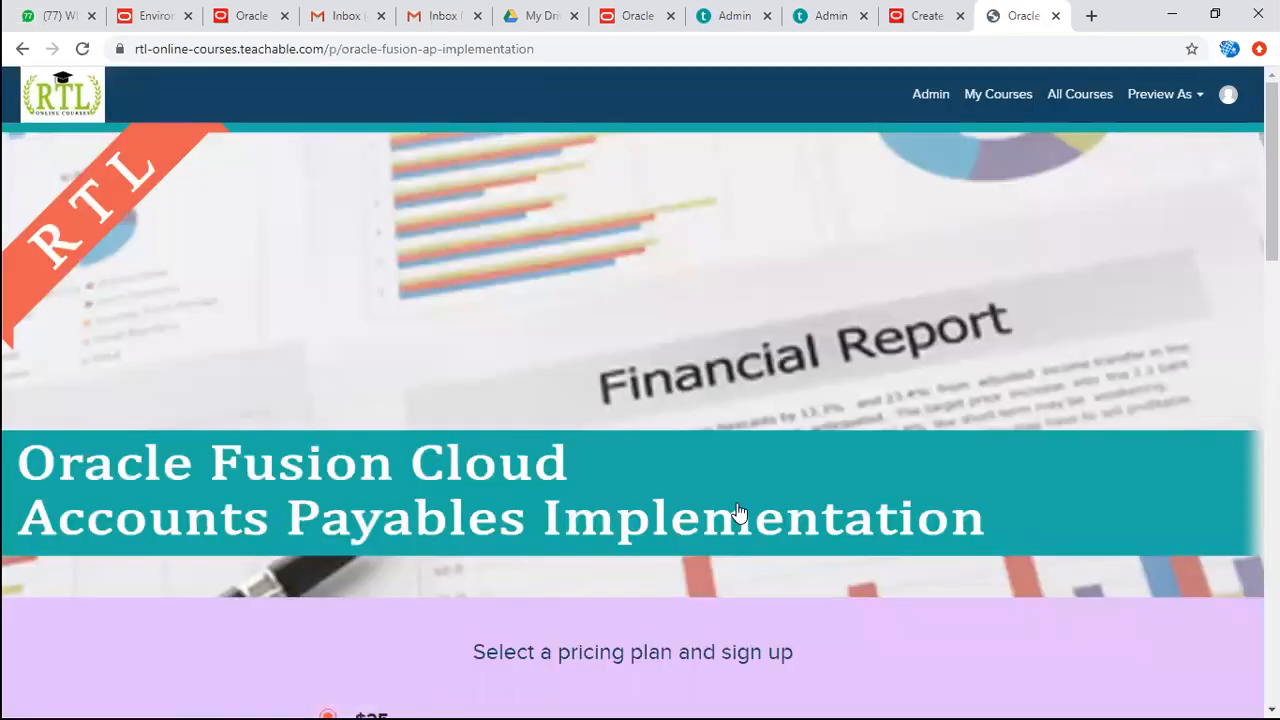
scroll(738, 512, "down", 7)
scroll(738, 512, "down", 1)
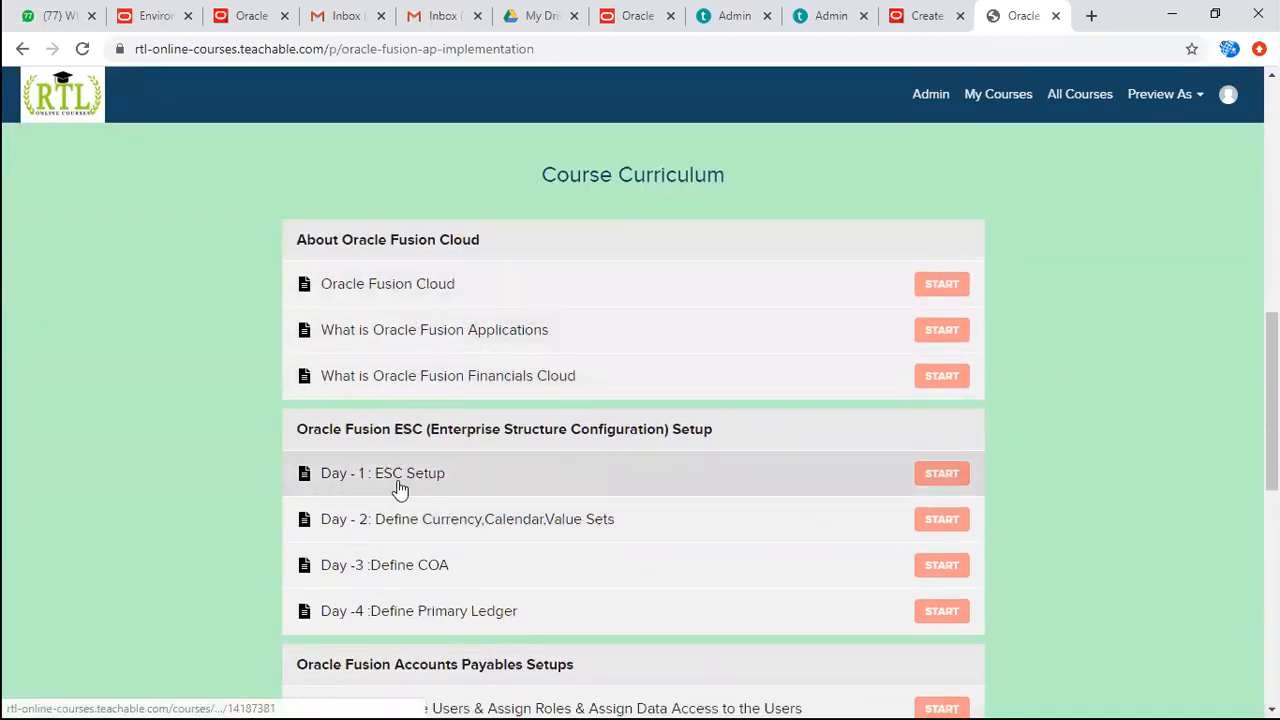
scroll(400, 485, "down", 2)
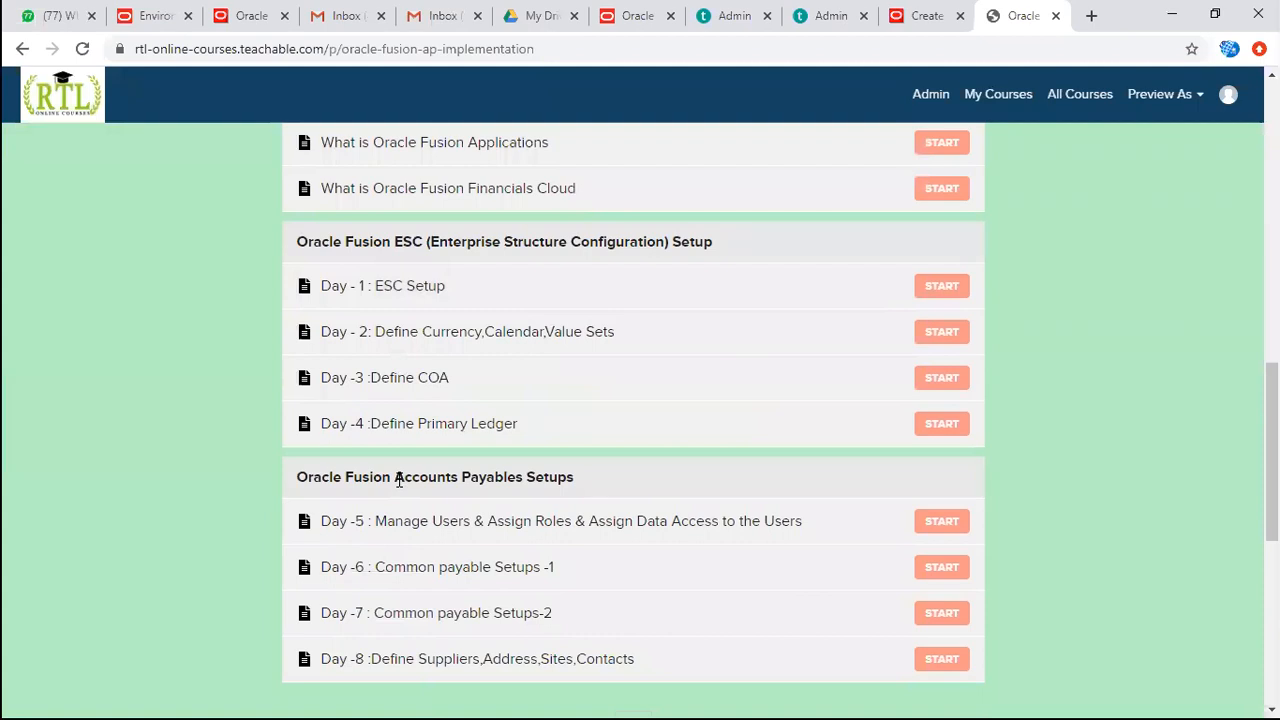
scroll(400, 470, "down", 2)
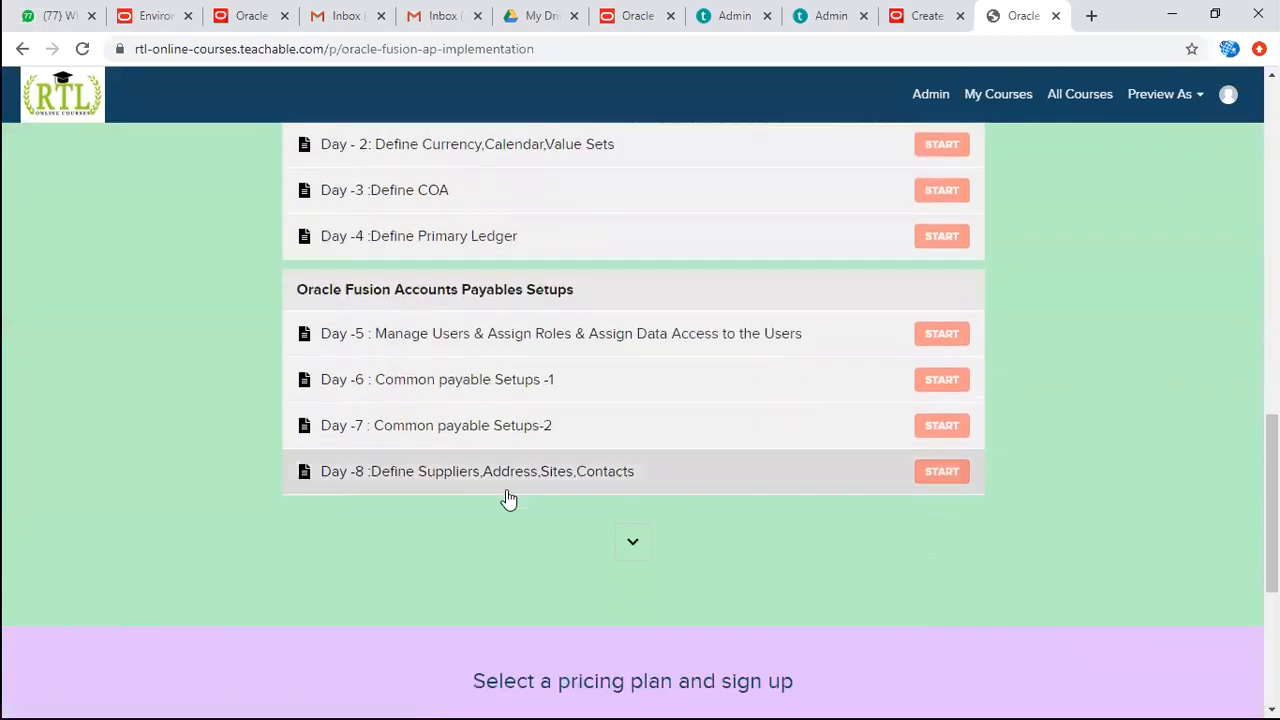
left_click(632, 540)
scroll(508, 500, "down", 6)
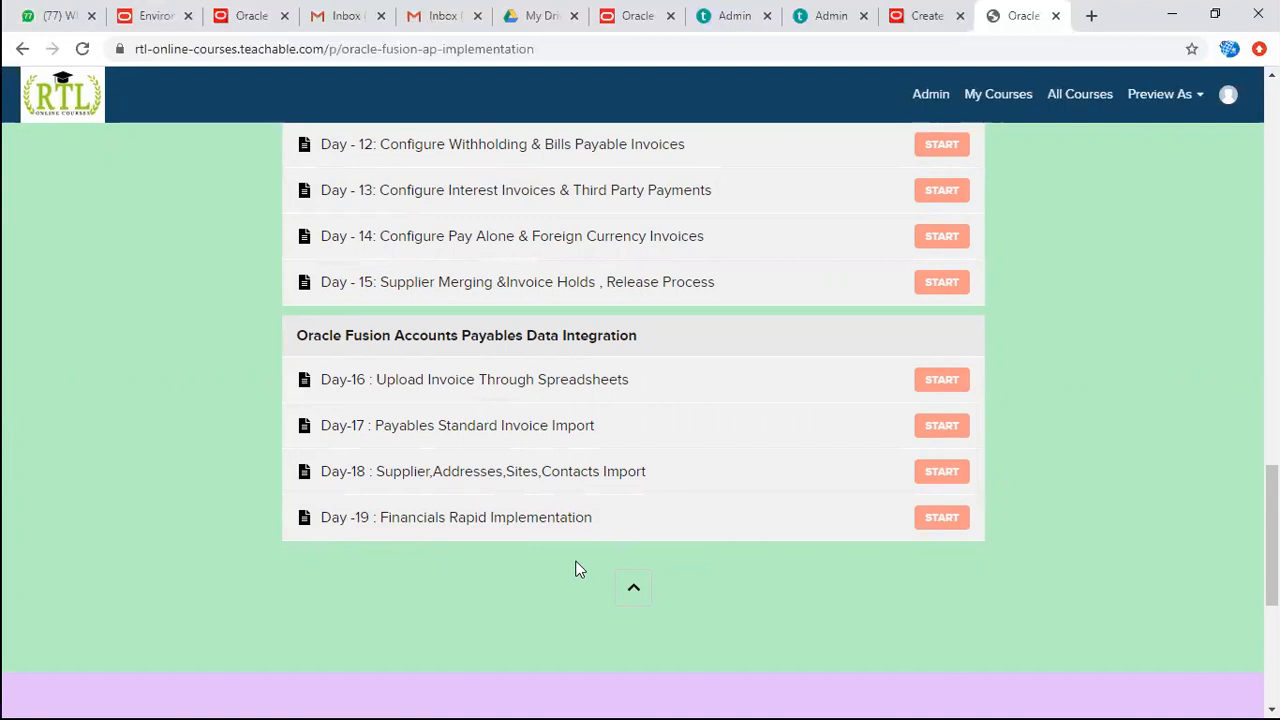
scroll(576, 569, "down", 4)
scroll(576, 569, "up", 20)
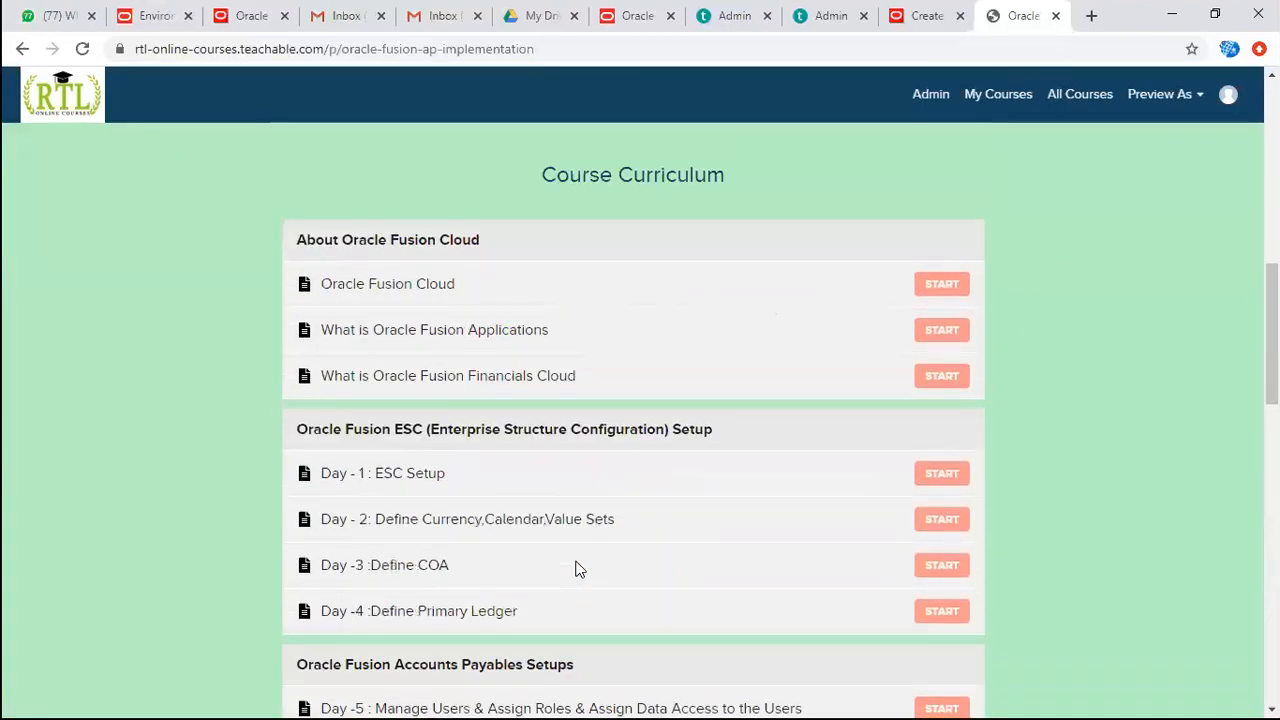
Open the Oracle Fusion Cloud HCM Global HR Implementation course from the full course list and highlight the Telegram group link in its support information.
left_click(1082, 94)
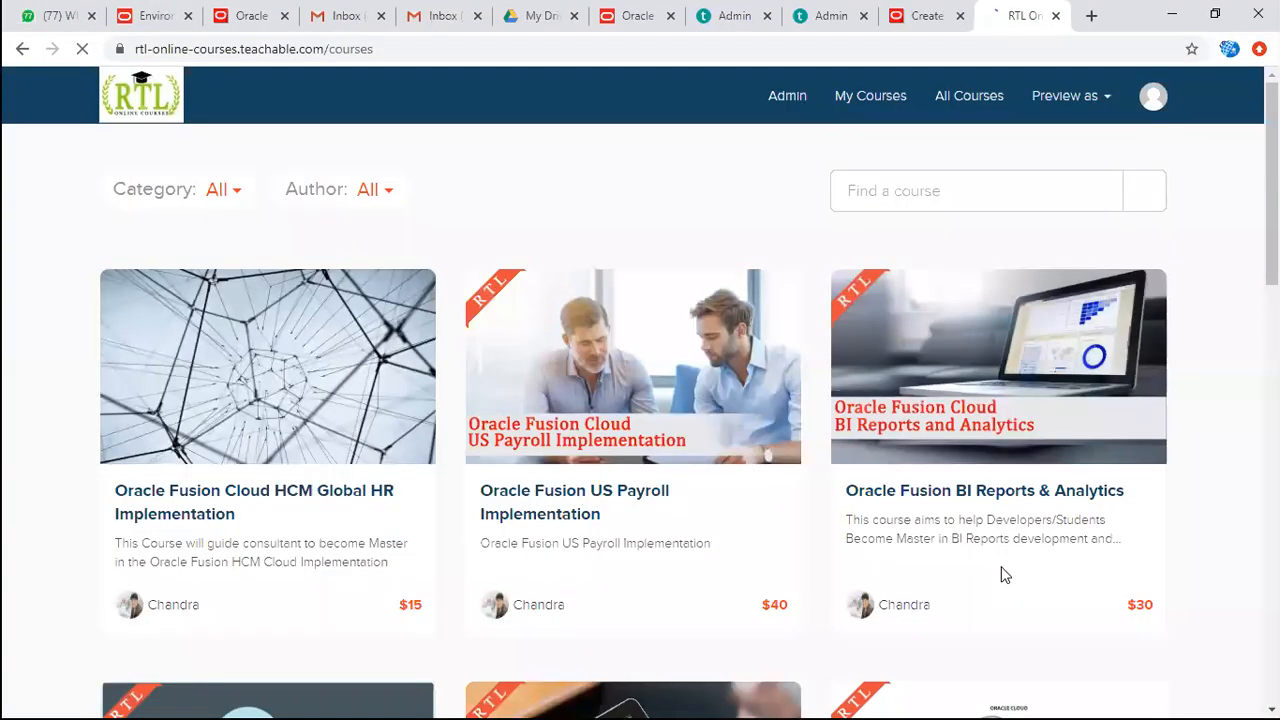
scroll(660, 537, "down", 5)
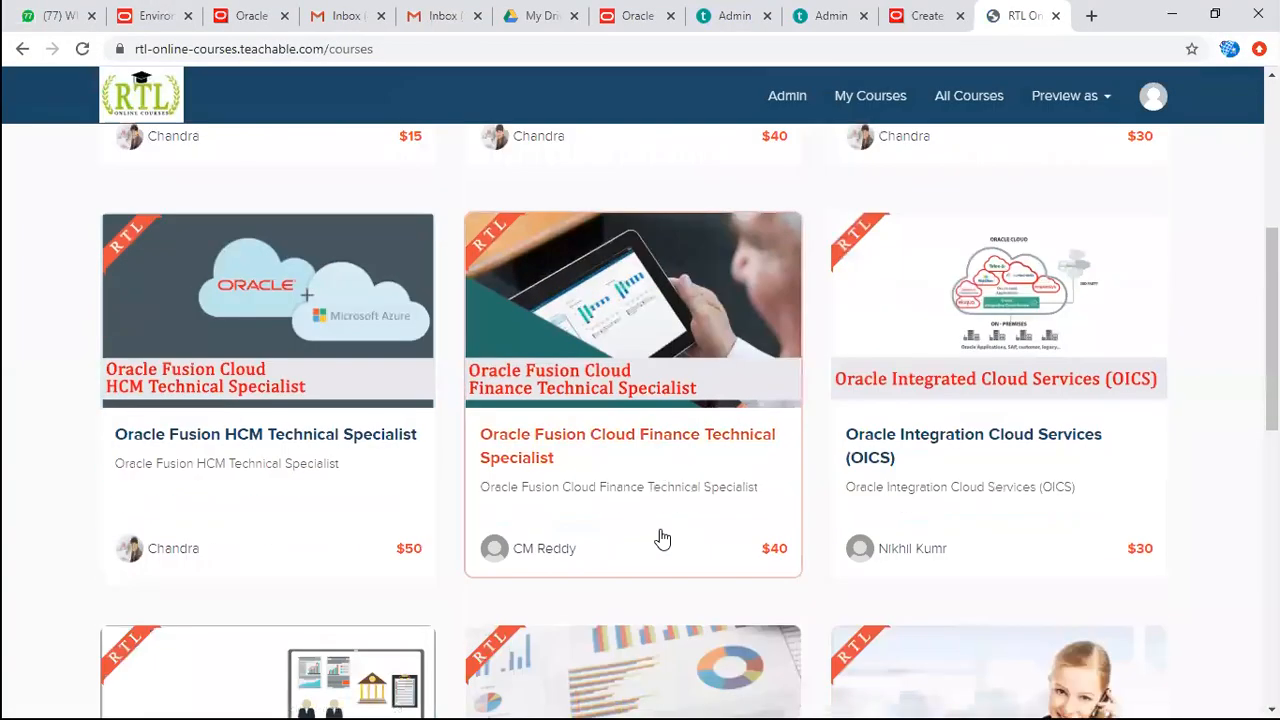
scroll(663, 533, "down", 4)
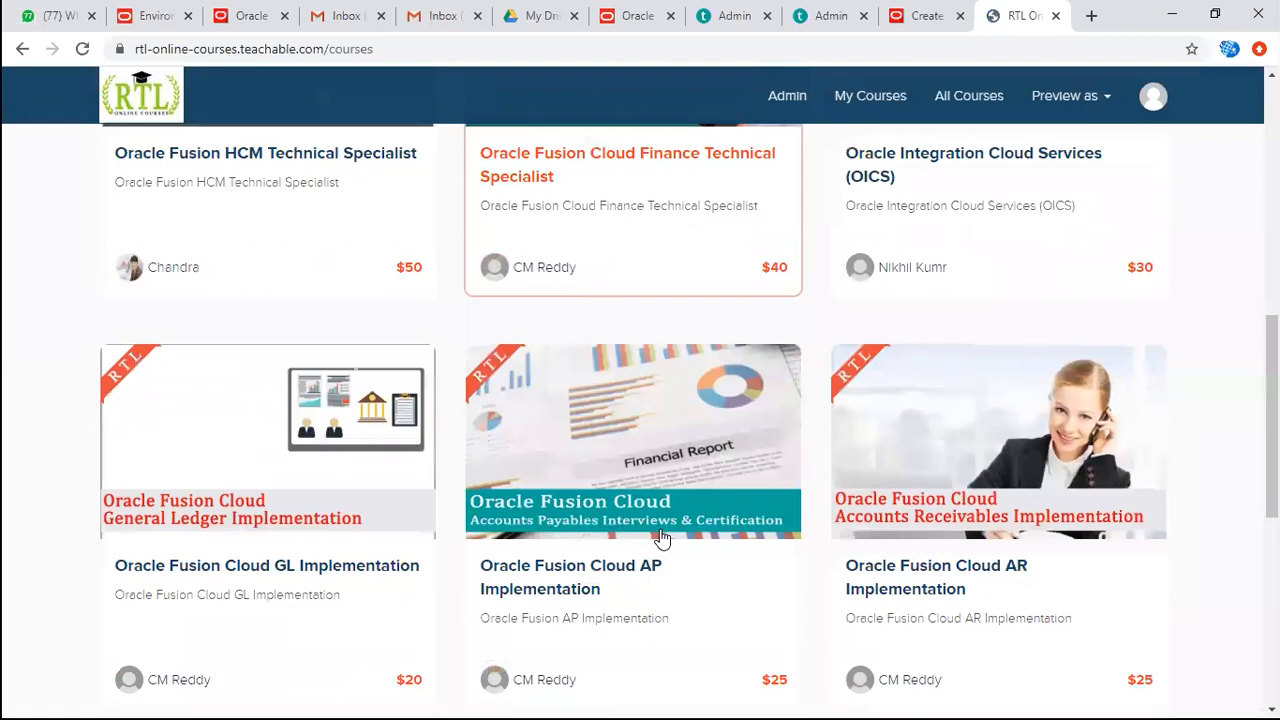
scroll(663, 537, "up", 8)
left_click(346, 457)
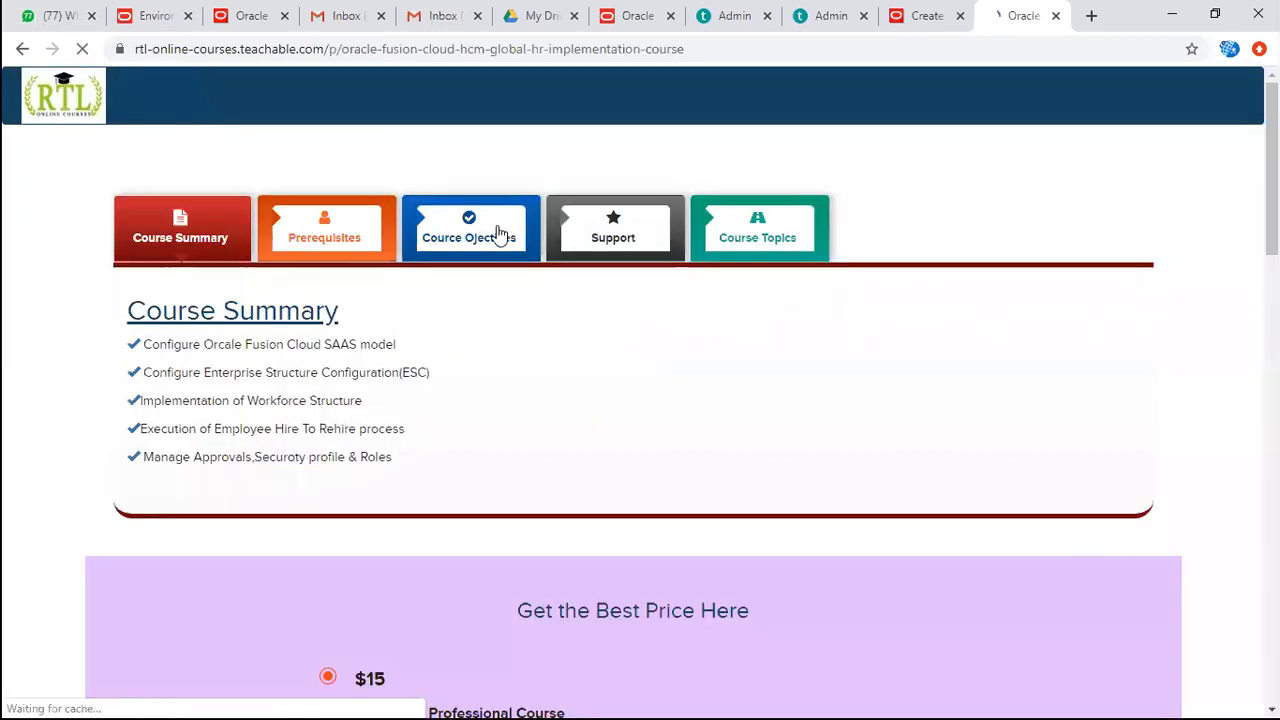
left_click(631, 245)
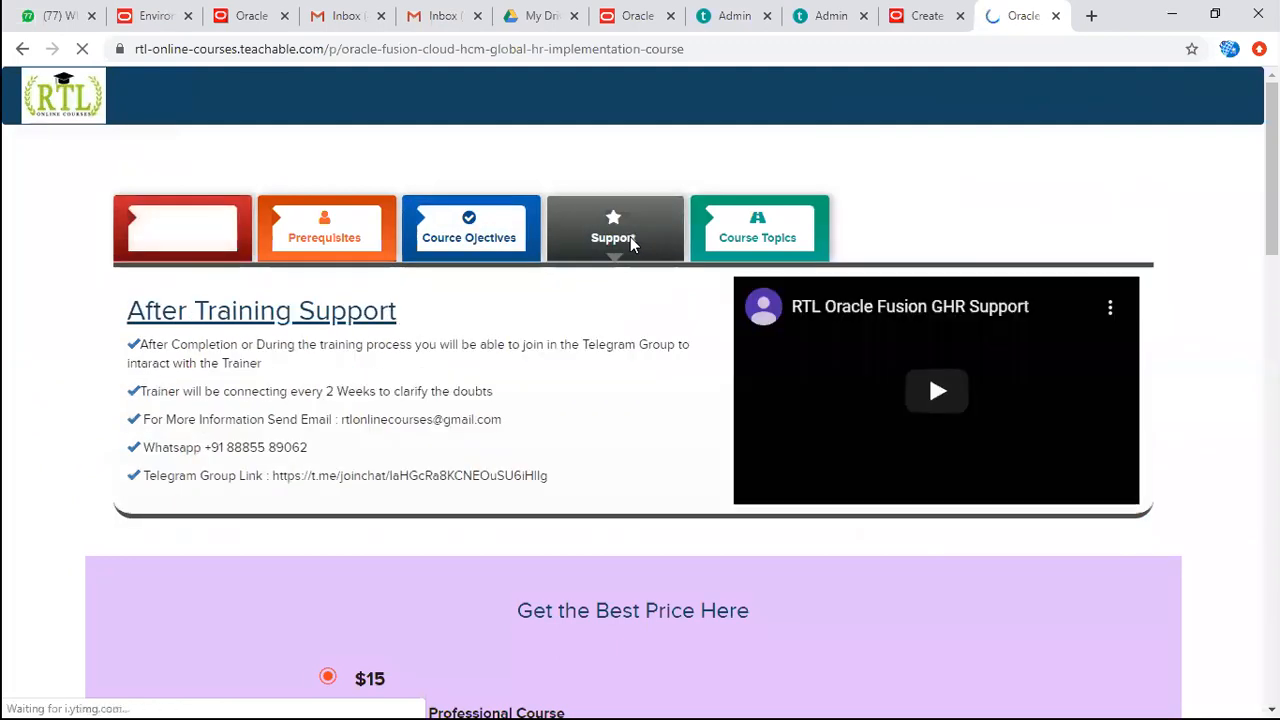
left_click_drag(273, 476, 550, 475)
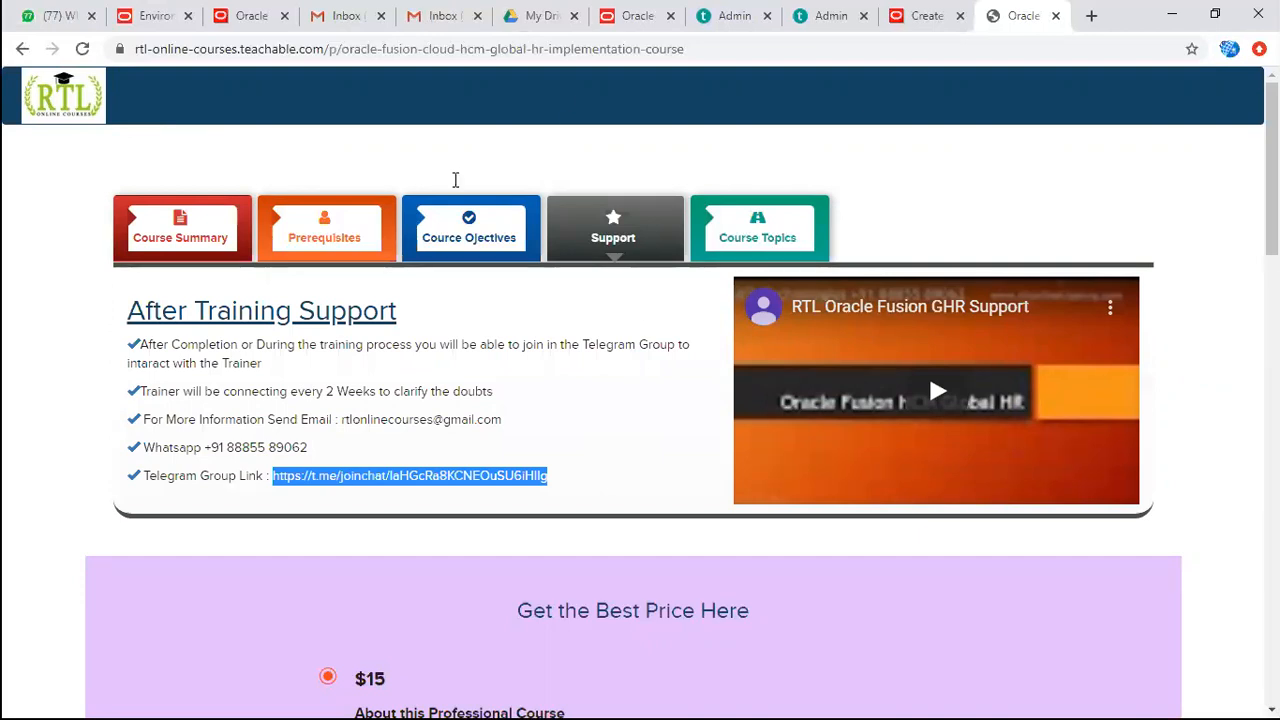
Open YouTube in a new browser tab and search for "rtl online training".
key("alt+Tab")
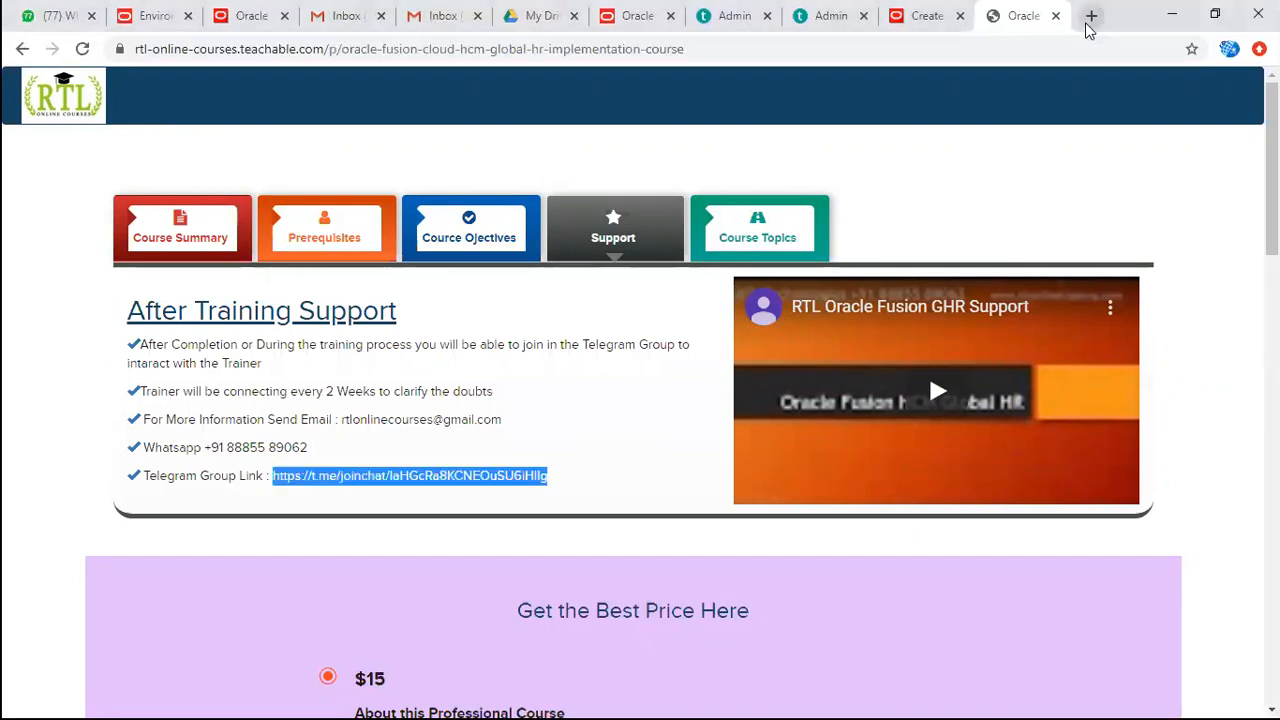
left_click(1090, 16)
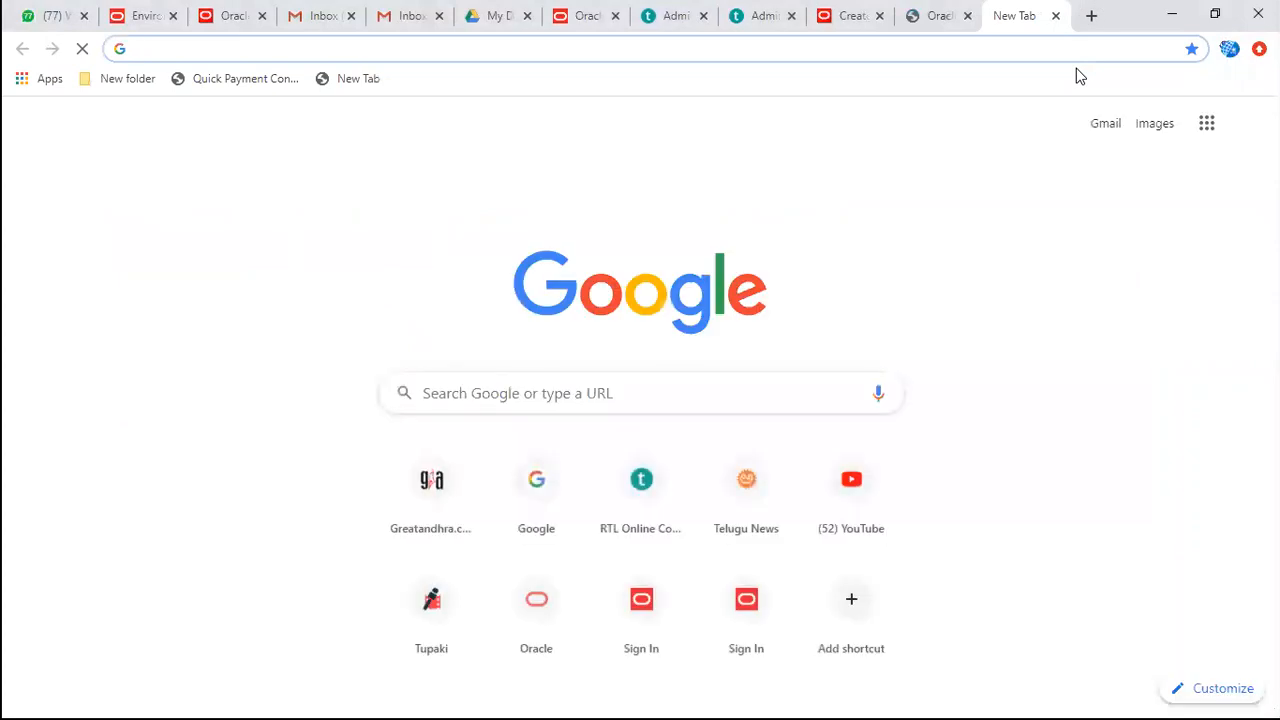
type("you")
left_click(330, 86)
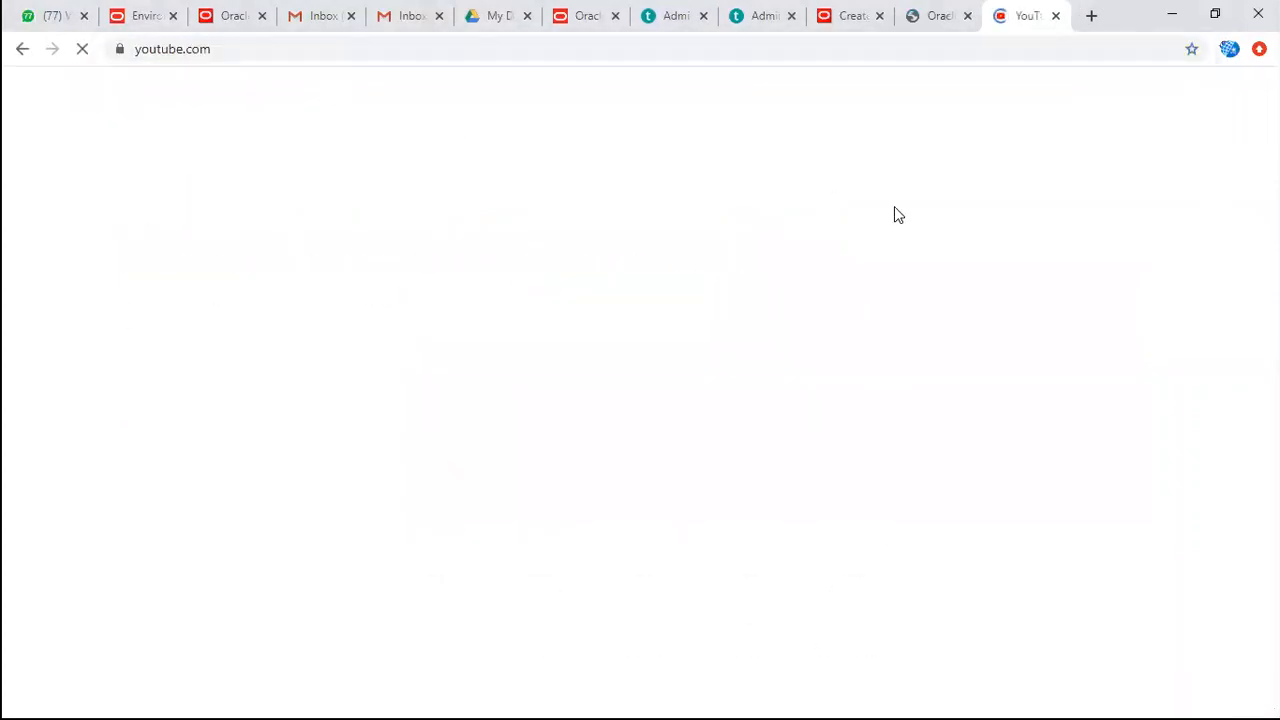
left_click(623, 100)
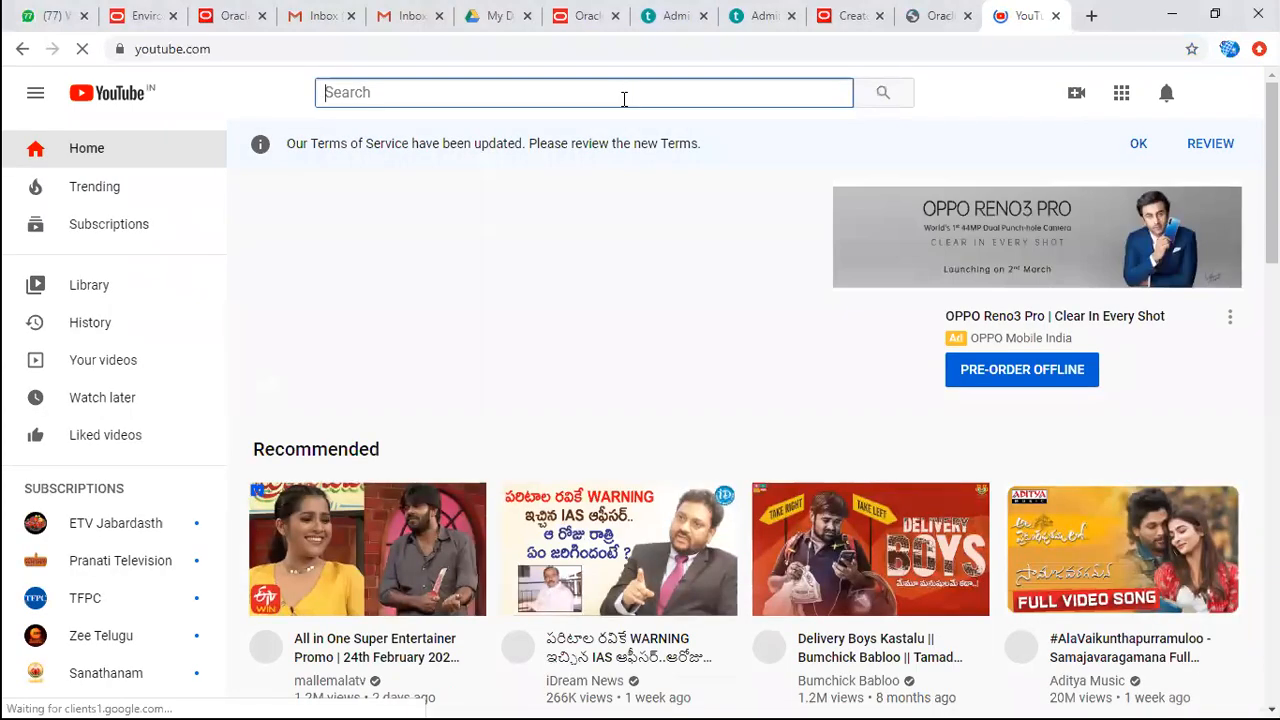
type("rtl")
key("Down")
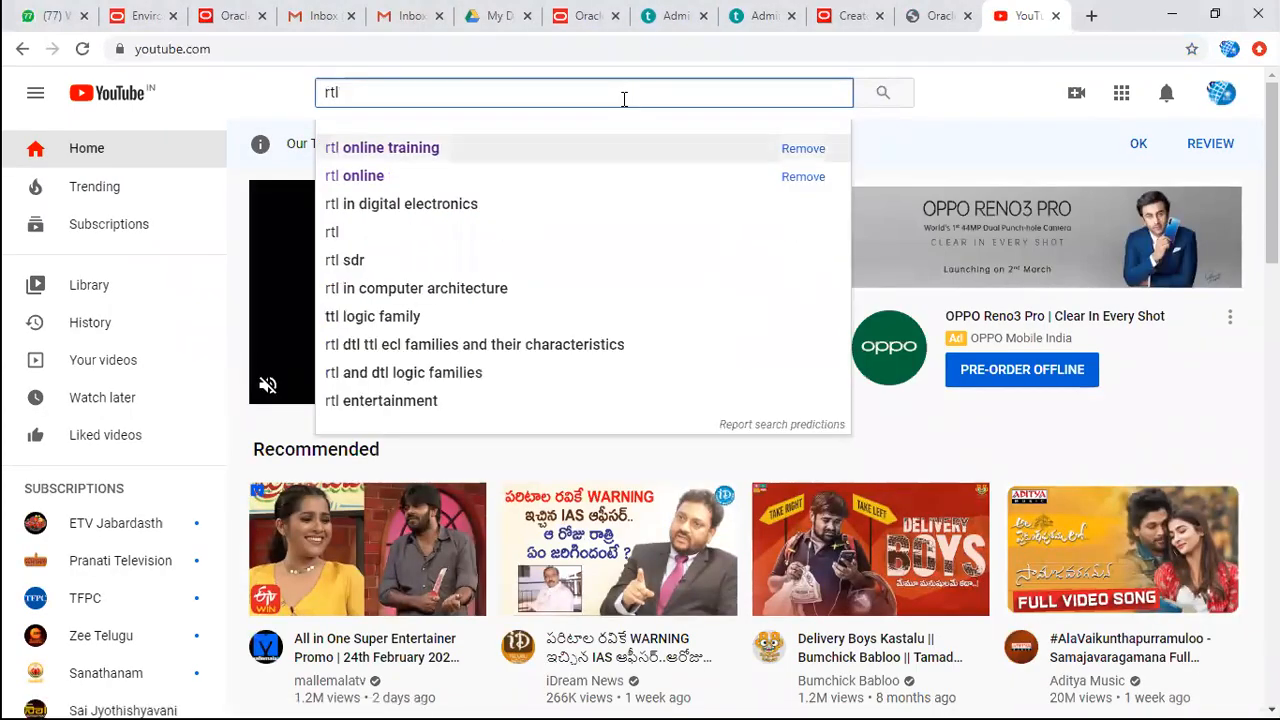
key("Return")
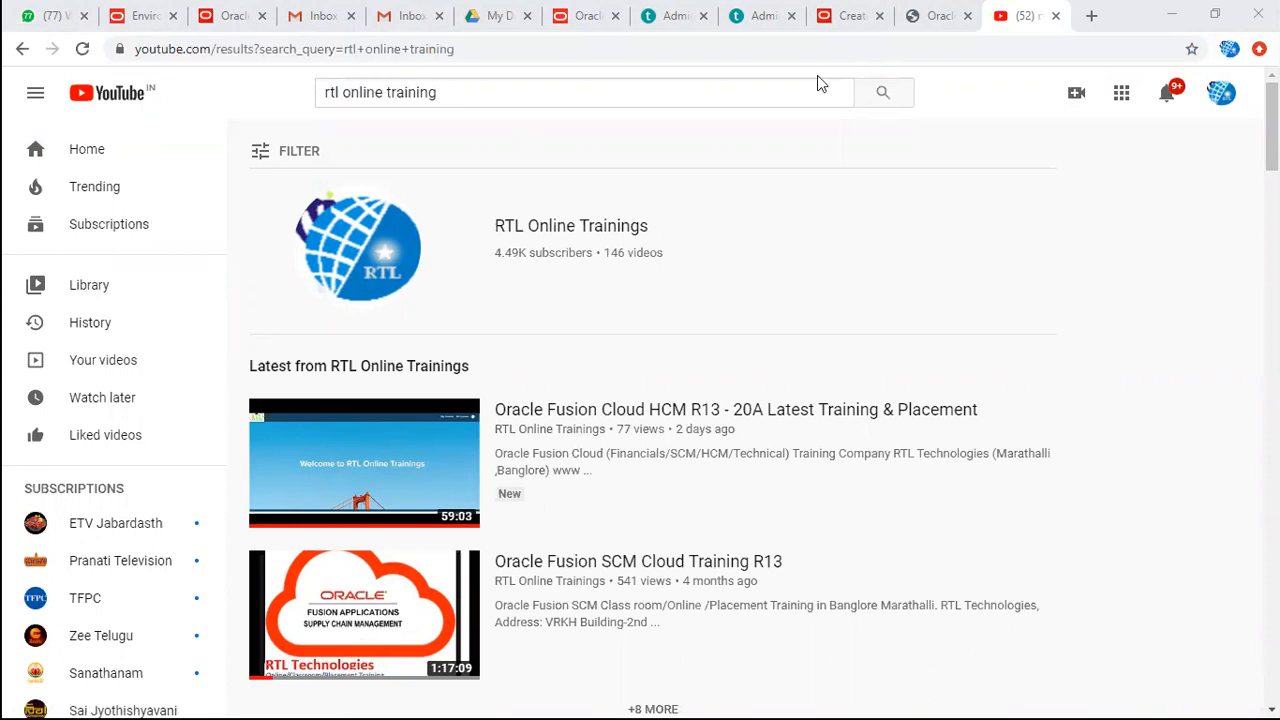
Return to the HCM Global HR course page and switch back to the Class Discussions_1 workbook in Excel.
left_click(937, 15)
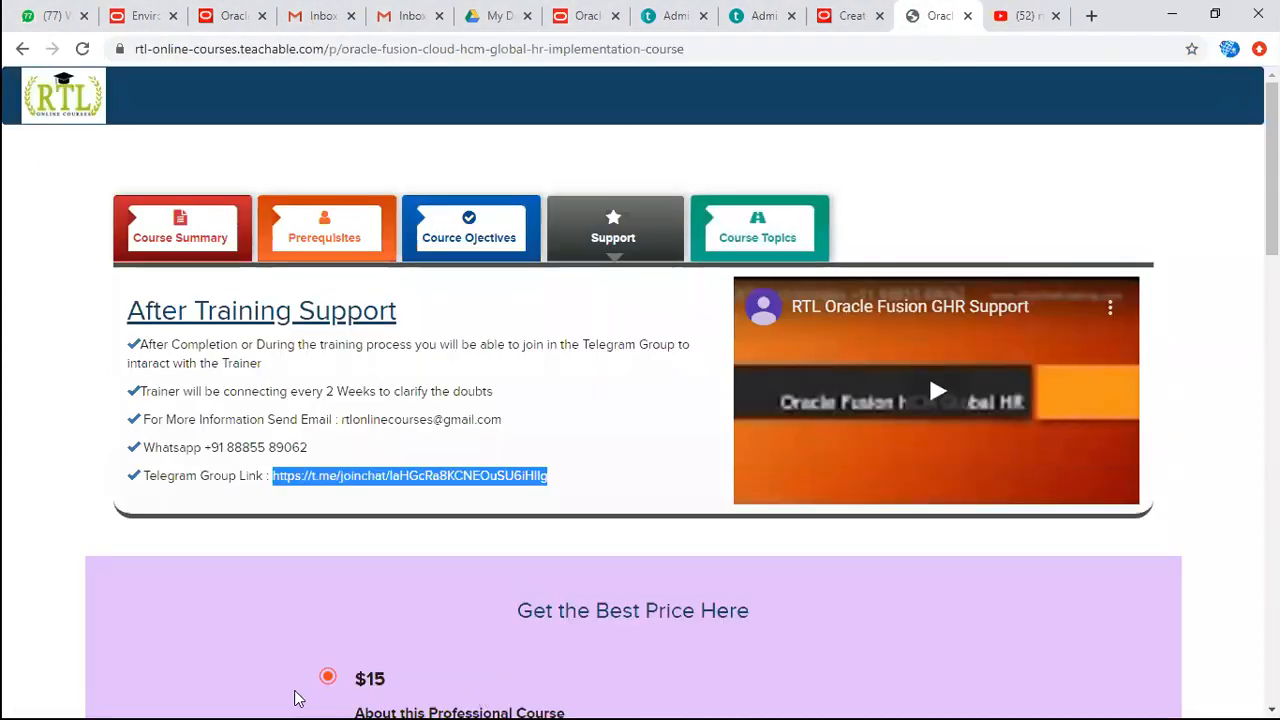
left_click(540, 715)
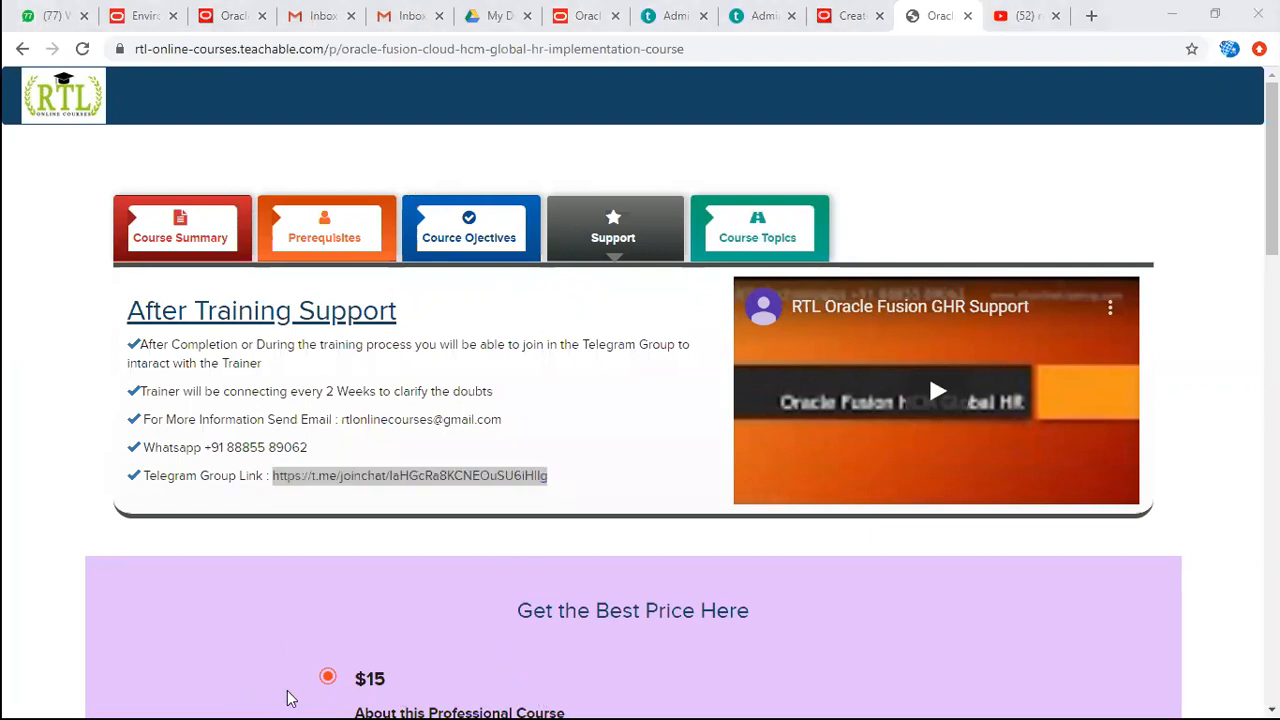
key("alt+Tab")
key("alt+Tab")
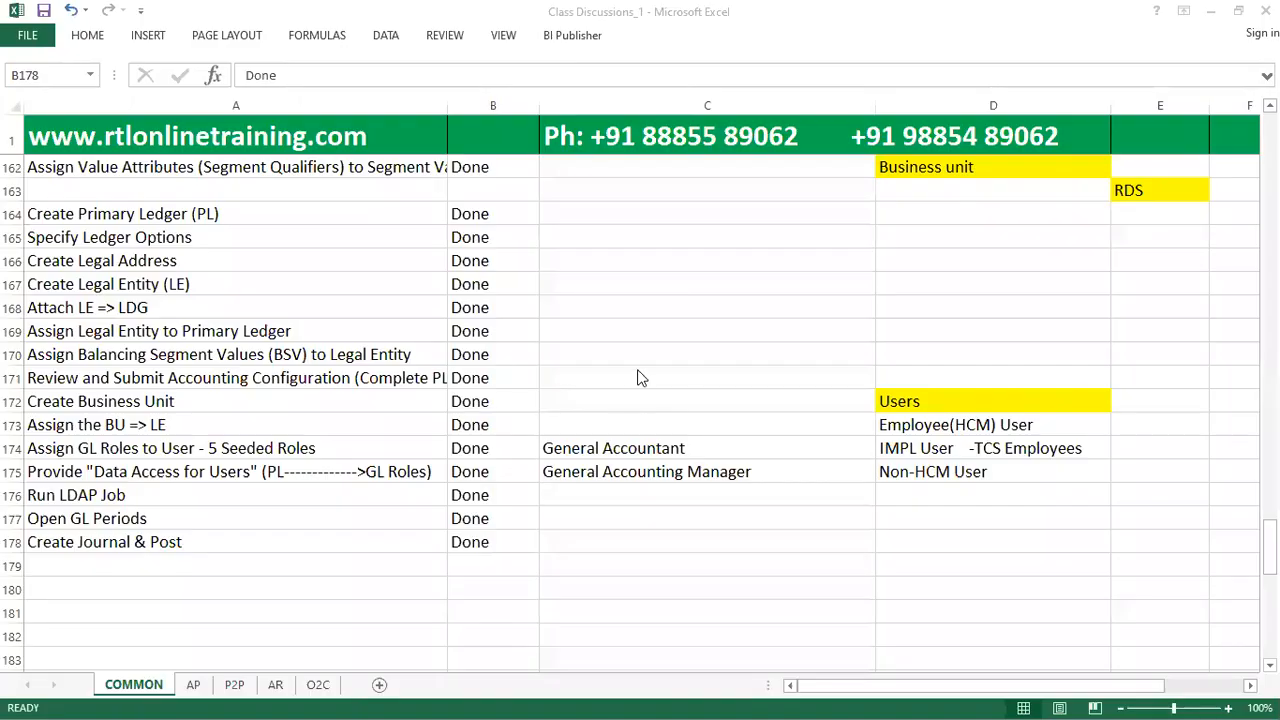